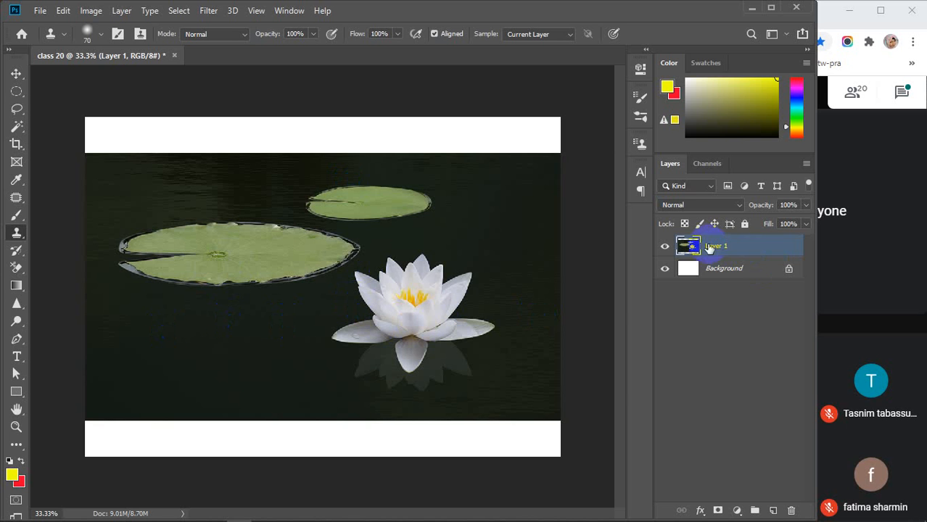
left_click(664, 247)
left_click(665, 248)
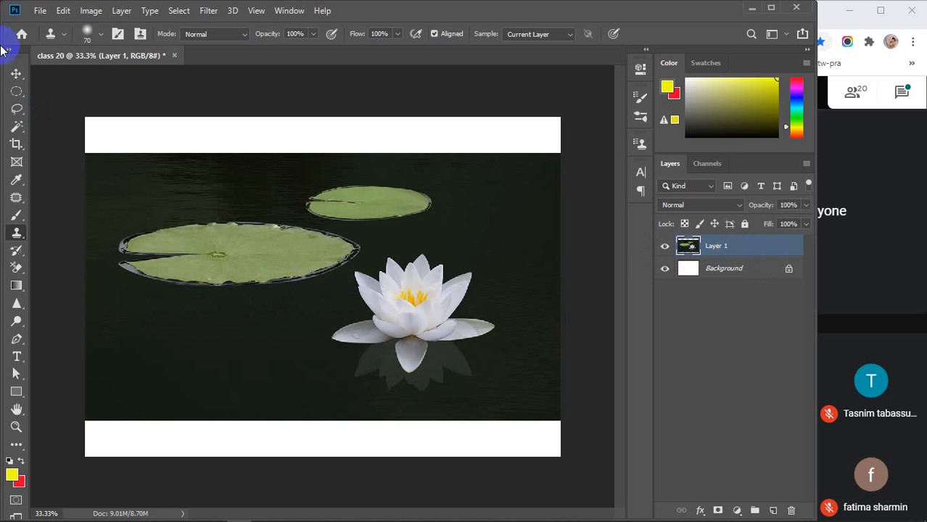
left_click(22, 82)
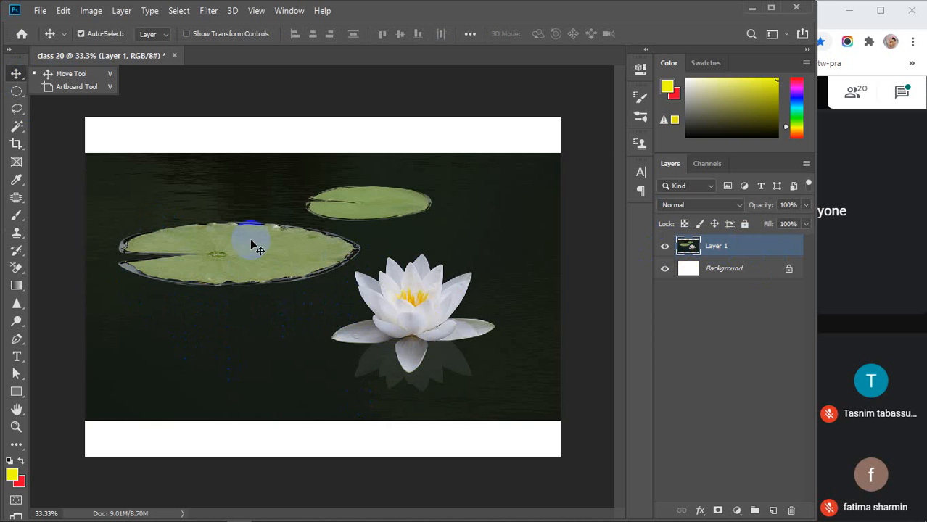
mouse_move(210, 312)
left_mouse_down()
mouse_move(234, 290)
mouse_move(192, 307)
mouse_move(212, 321)
left_mouse_up()
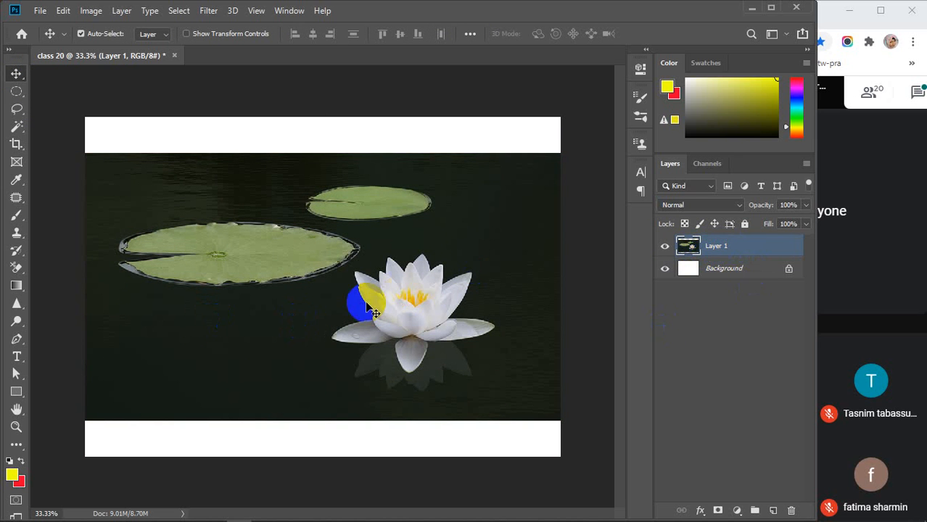
Using a Clone Stamp brush enlarged to 125 px, sample the yellow centre of the water lily on Layer 1.
right_click(15, 234)
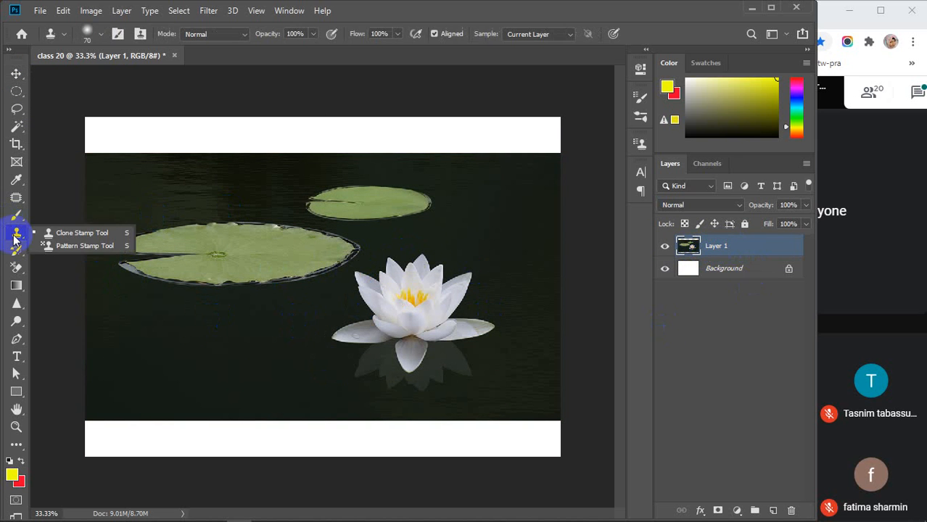
left_click(57, 234)
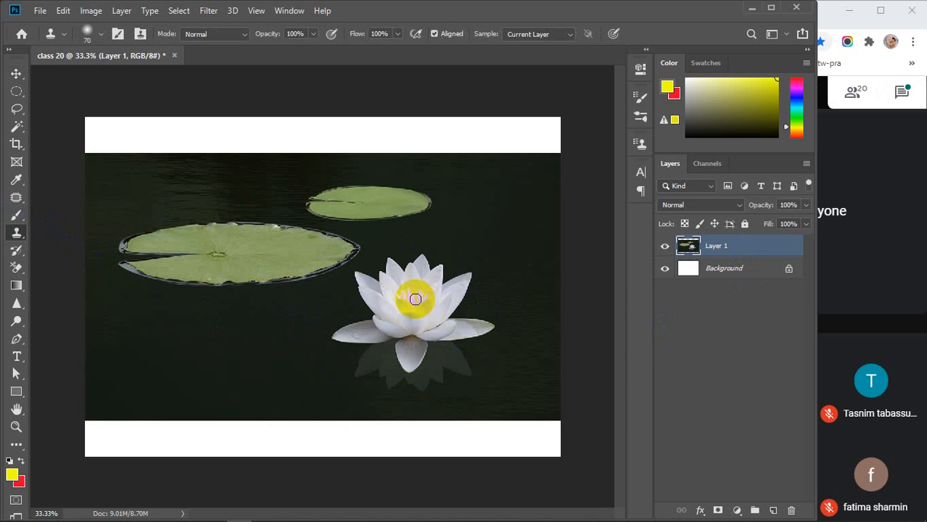
key("bracketright")
key("bracketright")
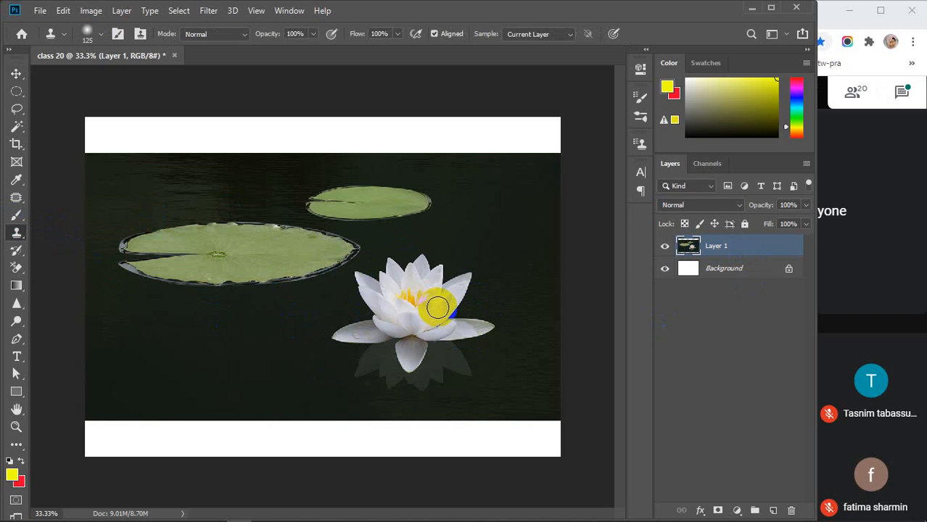
left_click_drag(438, 308, 413, 305)
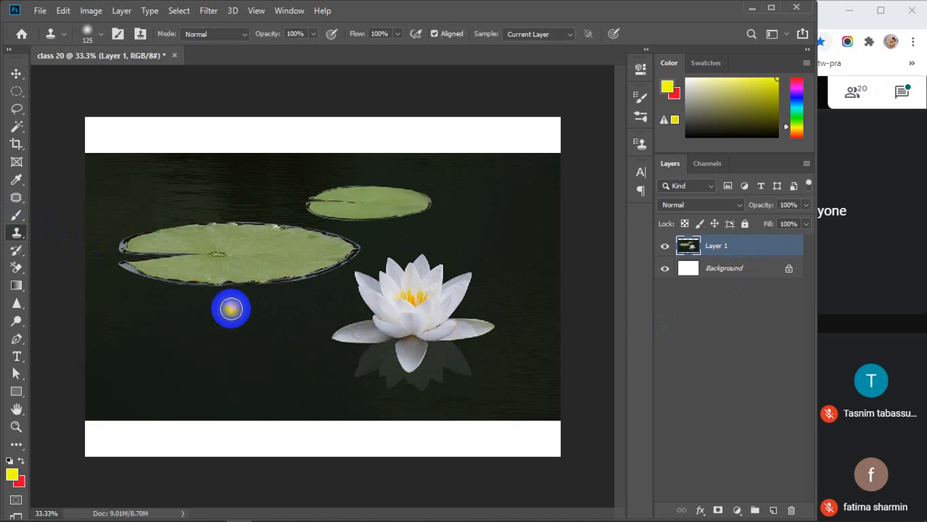
Add a blank layer above the water lily image and merge it back down into Layer 1.
left_click(773, 511)
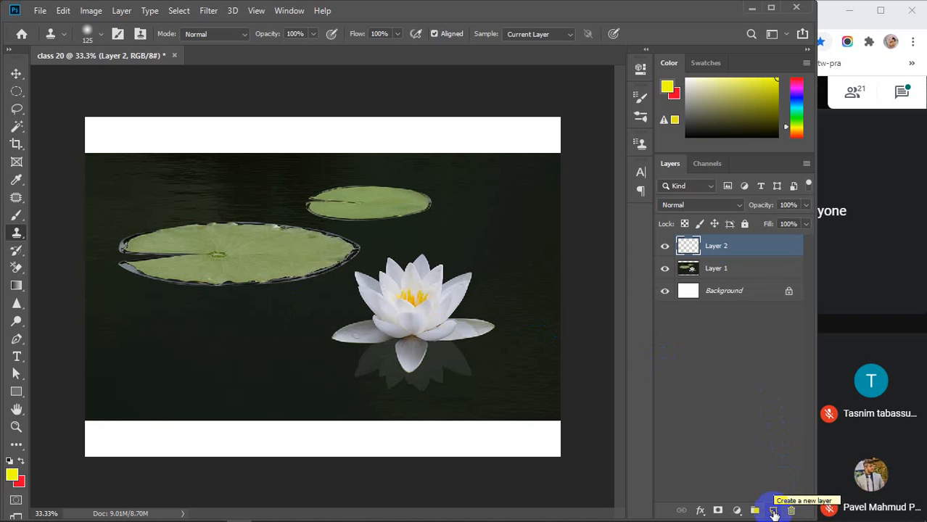
left_click(739, 253)
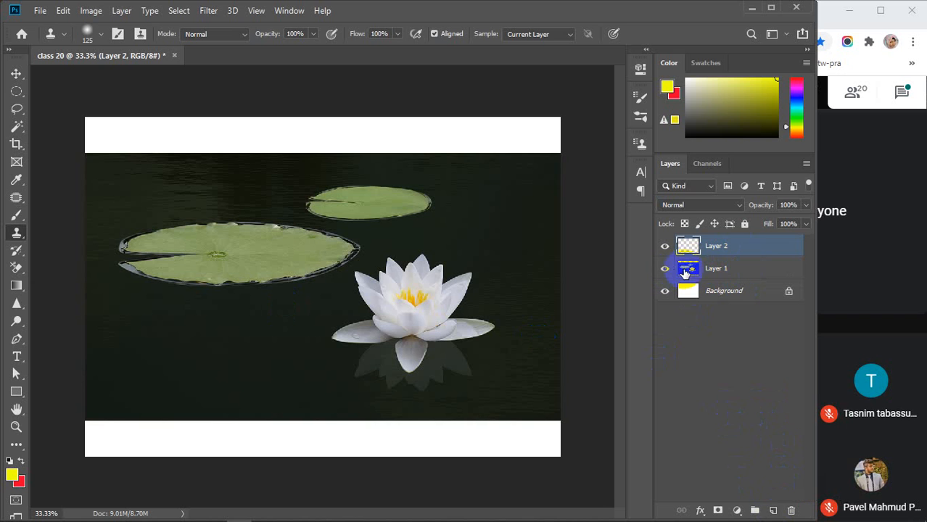
left_click(694, 271)
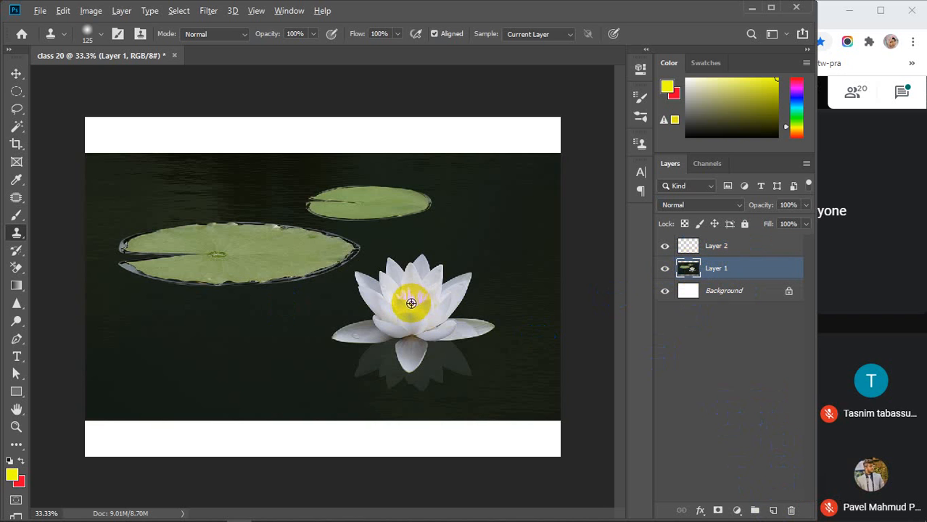
left_click(739, 248)
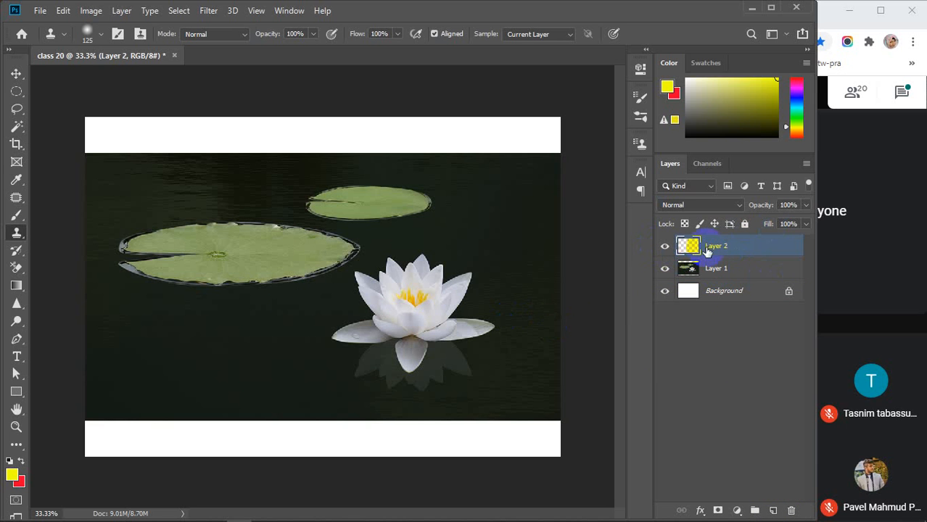
key("ctrl+e")
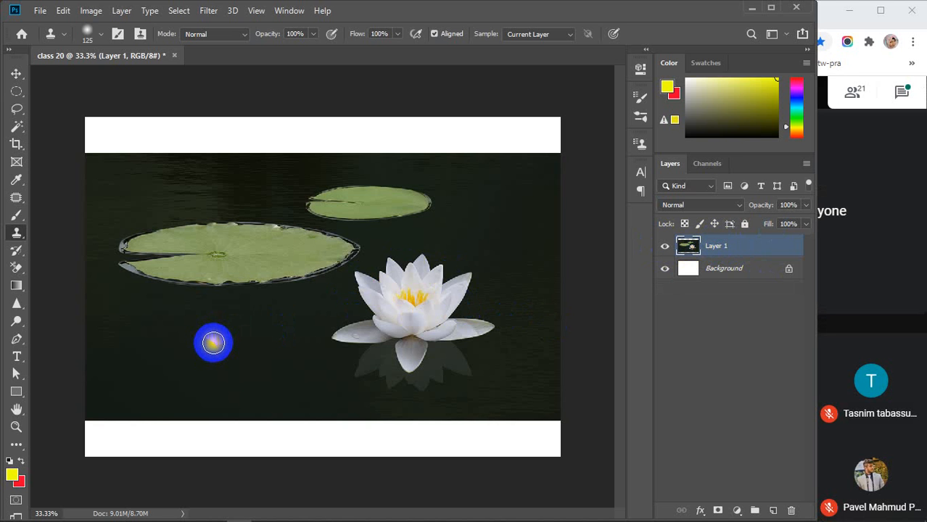
Clone the whole water lily onto the dark water below the large lily pad, undoing and repainting the stroke at its upper petals.
left_click(218, 343)
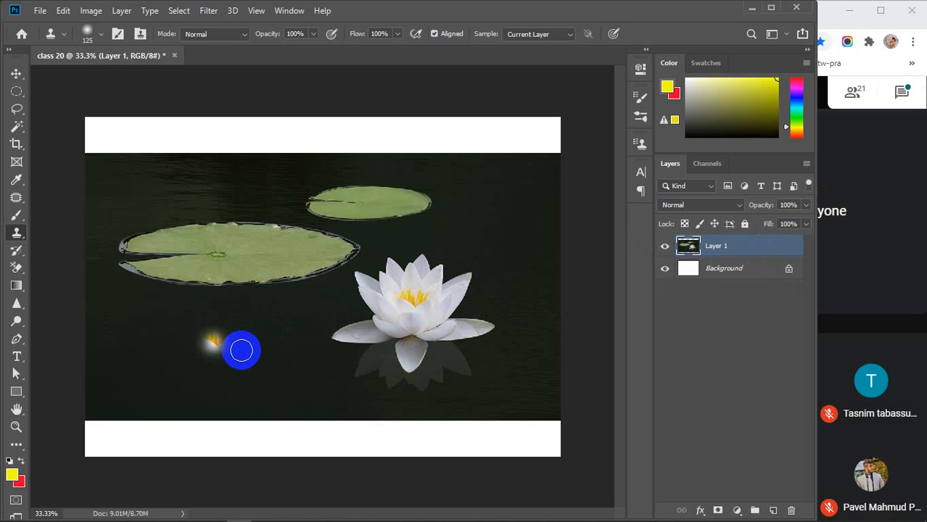
left_click(231, 347)
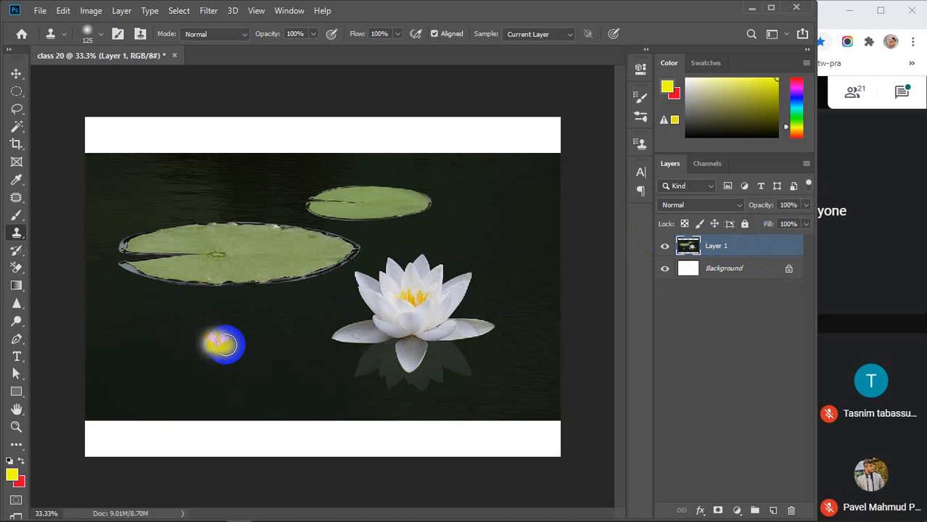
mouse_move(226, 342)
left_mouse_down()
mouse_move(212, 310)
mouse_move(223, 304)
mouse_move(251, 328)
mouse_move(270, 319)
mouse_move(266, 336)
mouse_move(238, 352)
mouse_move(271, 366)
mouse_move(200, 361)
mouse_move(235, 358)
mouse_move(228, 348)
mouse_move(215, 409)
mouse_move(211, 364)
mouse_move(187, 399)
left_mouse_up()
left_click(347, 356)
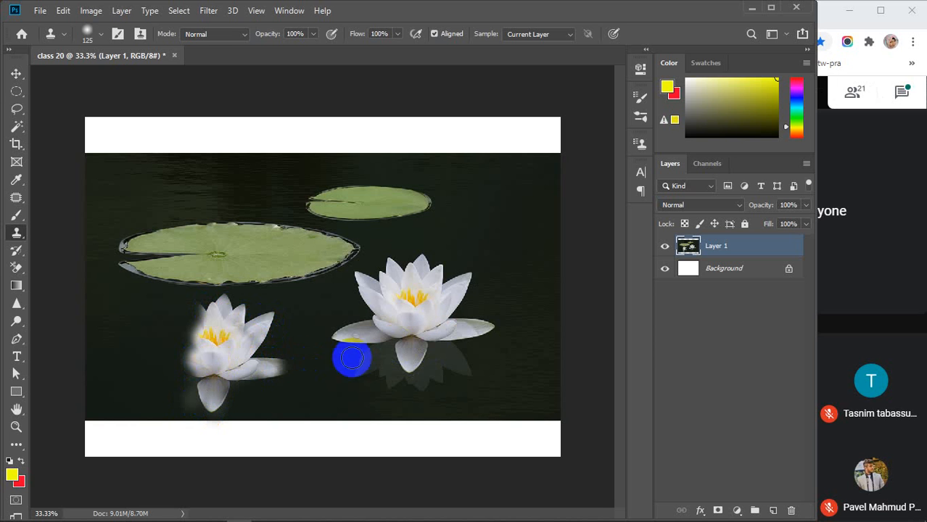
mouse_move(205, 354)
left_mouse_down()
mouse_move(176, 379)
mouse_move(161, 383)
mouse_move(196, 356)
mouse_move(134, 379)
mouse_move(190, 356)
mouse_move(162, 332)
mouse_move(190, 325)
mouse_move(158, 307)
mouse_move(192, 311)
mouse_move(193, 300)
mouse_move(210, 330)
left_mouse_up()
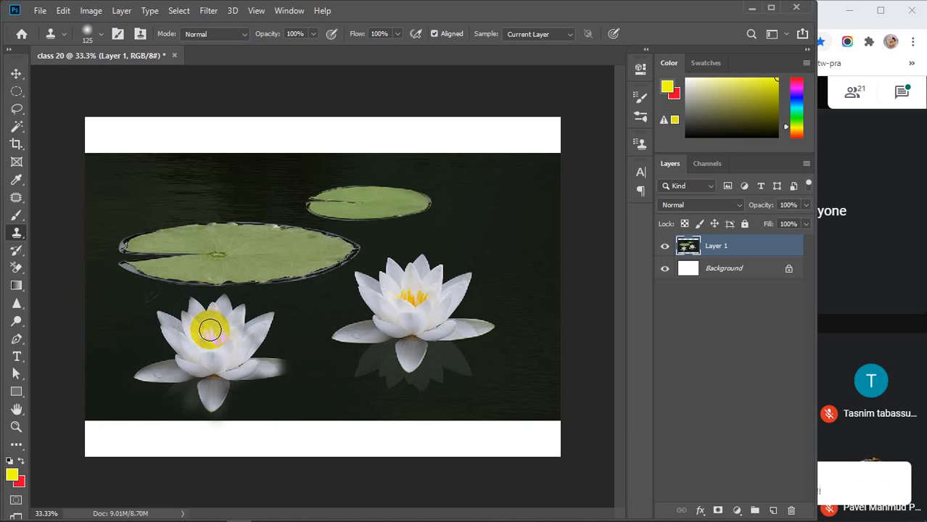
key("ctrl+z")
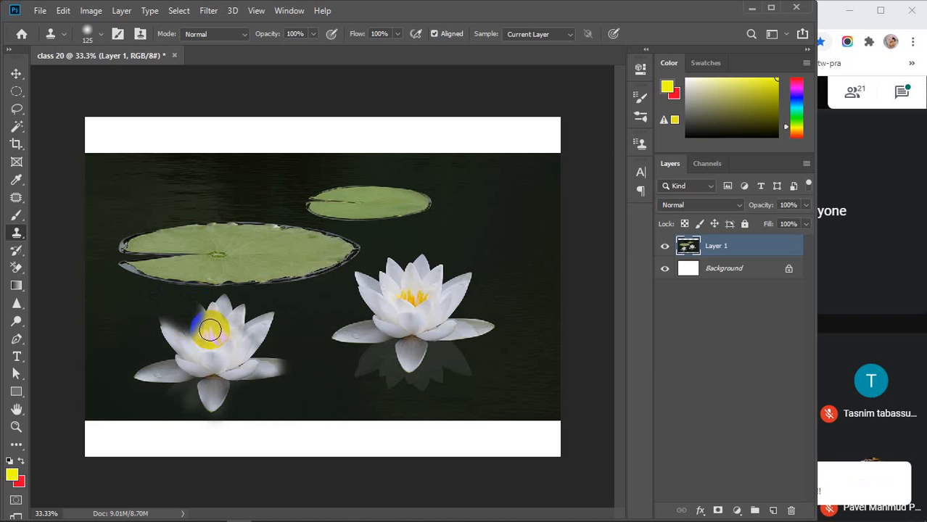
mouse_move(209, 330)
left_mouse_down()
mouse_move(190, 349)
mouse_move(163, 319)
mouse_move(199, 330)
mouse_move(193, 305)
mouse_move(224, 302)
mouse_move(257, 340)
mouse_move(228, 319)
mouse_move(175, 332)
mouse_move(191, 326)
mouse_move(176, 329)
mouse_move(189, 317)
mouse_move(172, 321)
mouse_move(182, 335)
mouse_move(168, 329)
mouse_move(214, 371)
mouse_move(200, 351)
mouse_move(226, 372)
mouse_move(216, 348)
mouse_move(258, 348)
mouse_move(260, 338)
mouse_move(241, 342)
mouse_move(236, 369)
mouse_move(276, 374)
mouse_move(255, 368)
mouse_move(296, 364)
mouse_move(254, 375)
mouse_move(258, 400)
mouse_move(240, 393)
mouse_move(263, 404)
left_mouse_up()
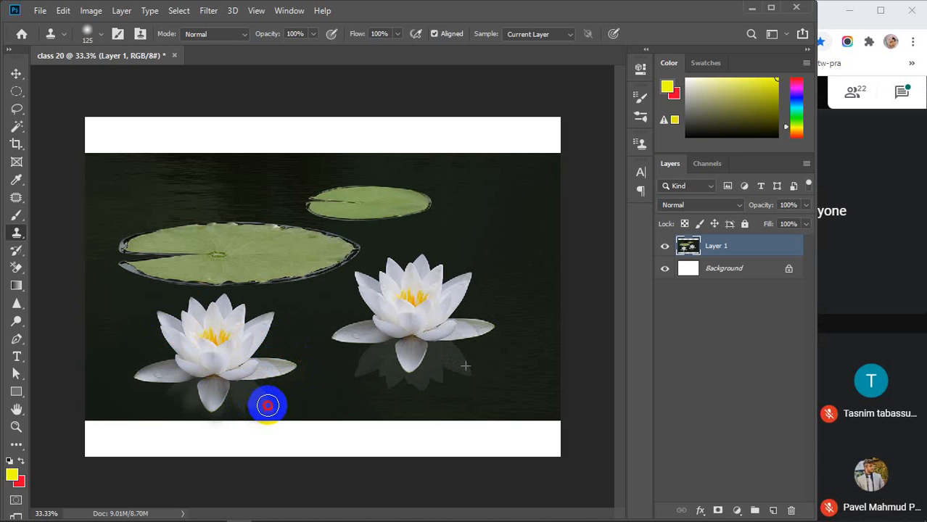
Set the clone brush hardness to 100% and paint the reflection beneath the copied lily.
left_click(99, 36)
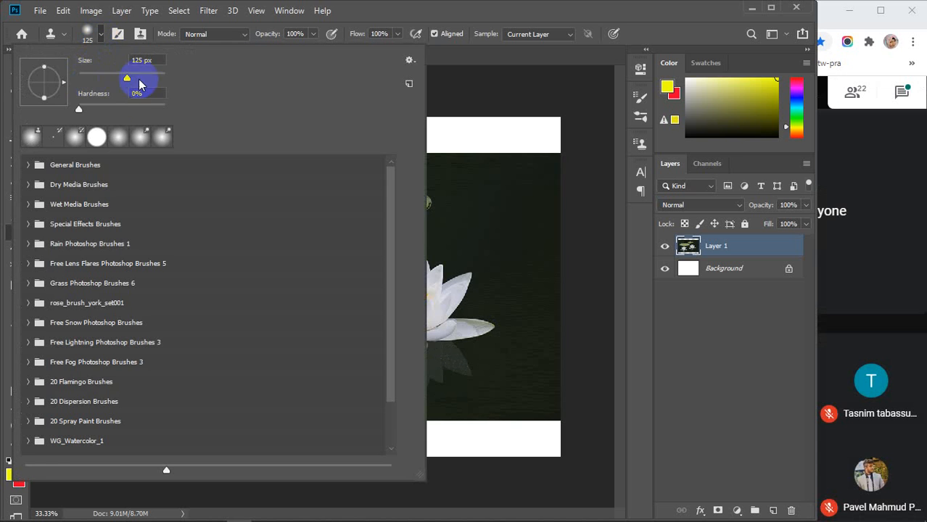
left_click_drag(78, 108, 275, 128)
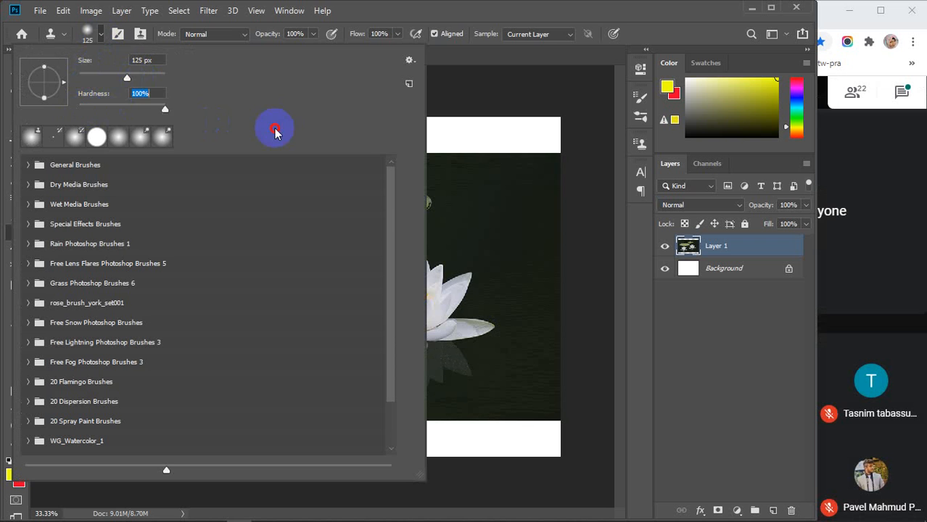
left_click(99, 35)
mouse_move(235, 399)
left_mouse_down()
mouse_move(232, 406)
mouse_move(253, 405)
mouse_move(226, 409)
mouse_move(243, 403)
left_mouse_up()
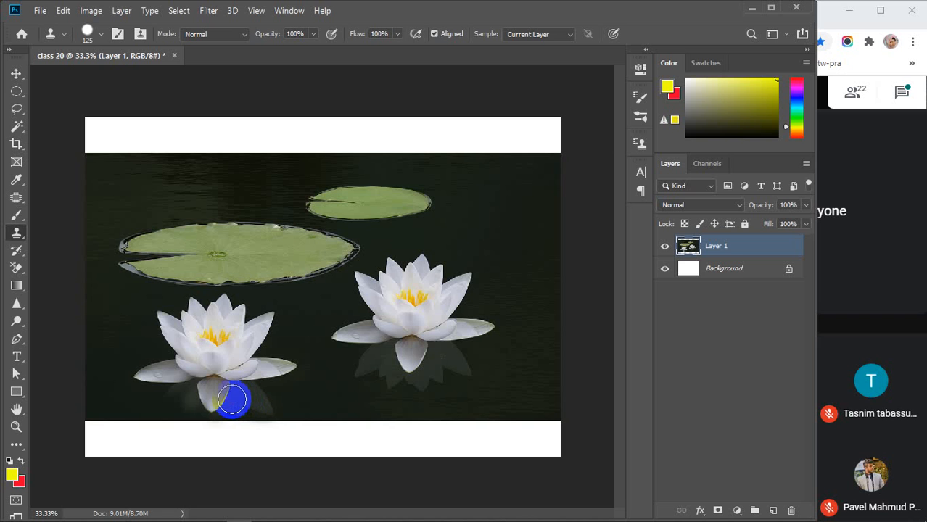
mouse_move(224, 398)
left_mouse_down()
mouse_move(164, 401)
mouse_move(229, 406)
left_mouse_up()
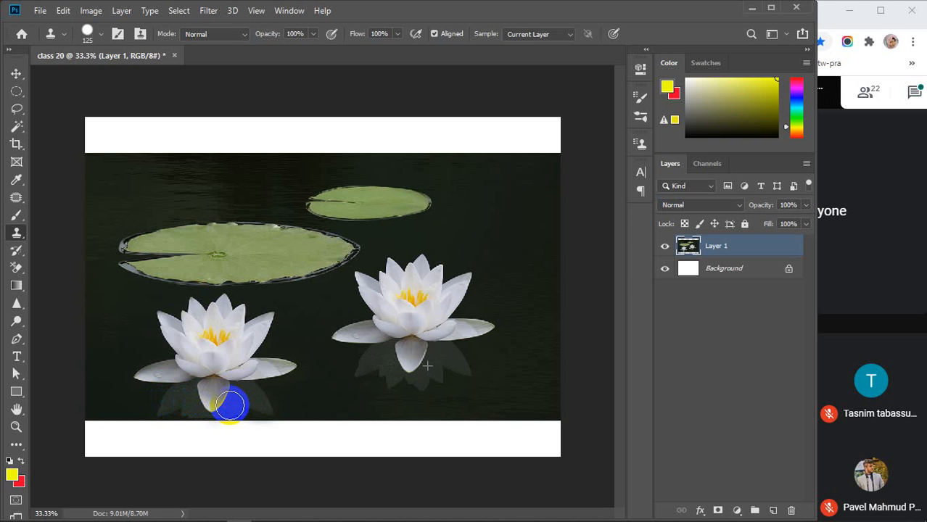
Refine the cloned reflection around the copied lily's lowest petal, undoing one stroke and repainting it.
scroll(232, 405, "up", 5)
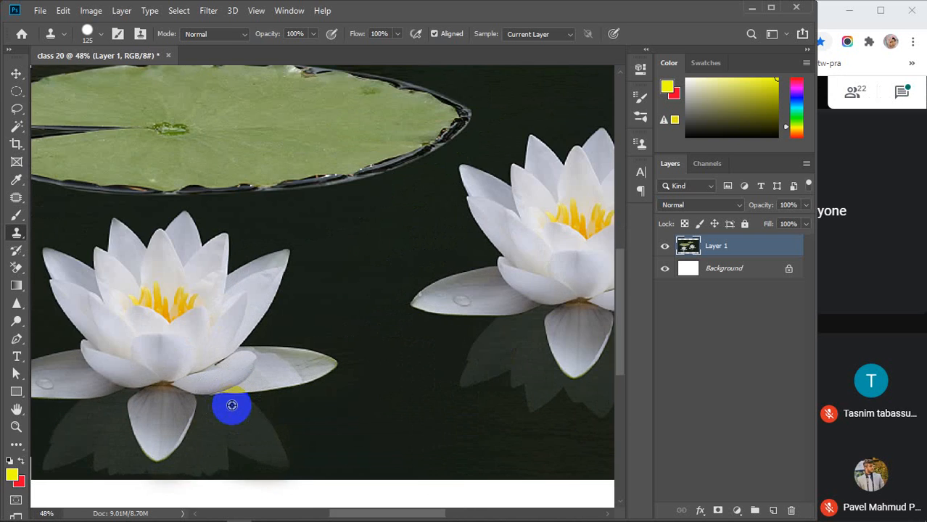
scroll(232, 405, "down", 6)
scroll(232, 404, "up", 4)
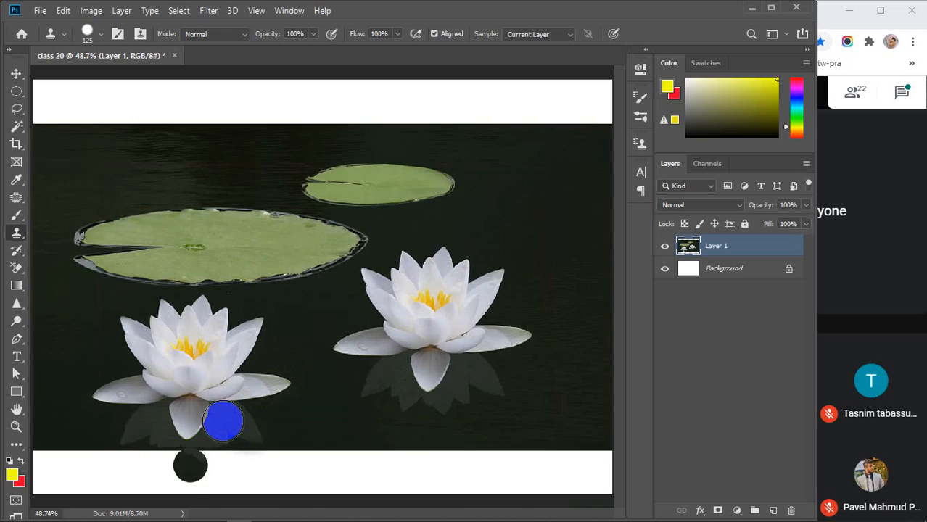
scroll(211, 464, "down", 4)
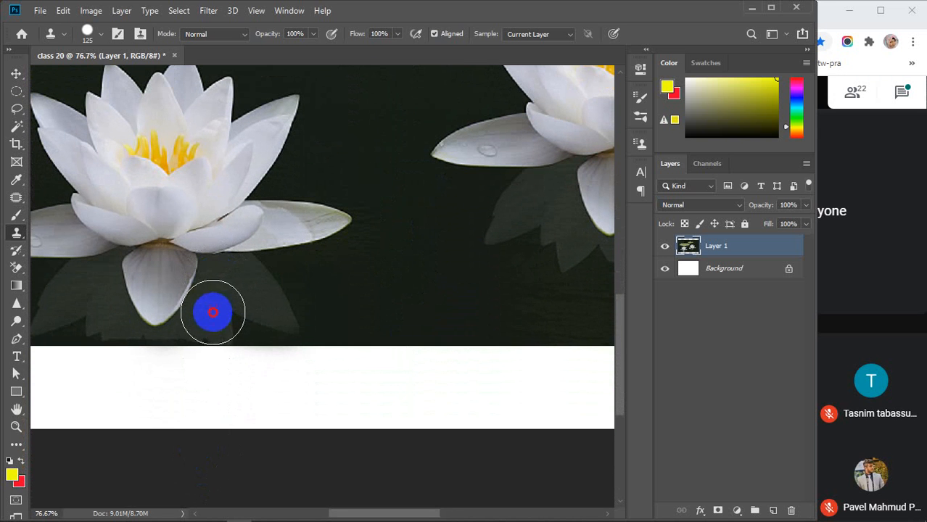
mouse_move(213, 312)
left_mouse_down()
mouse_move(147, 311)
mouse_move(170, 300)
left_mouse_up()
key("ctrl+z")
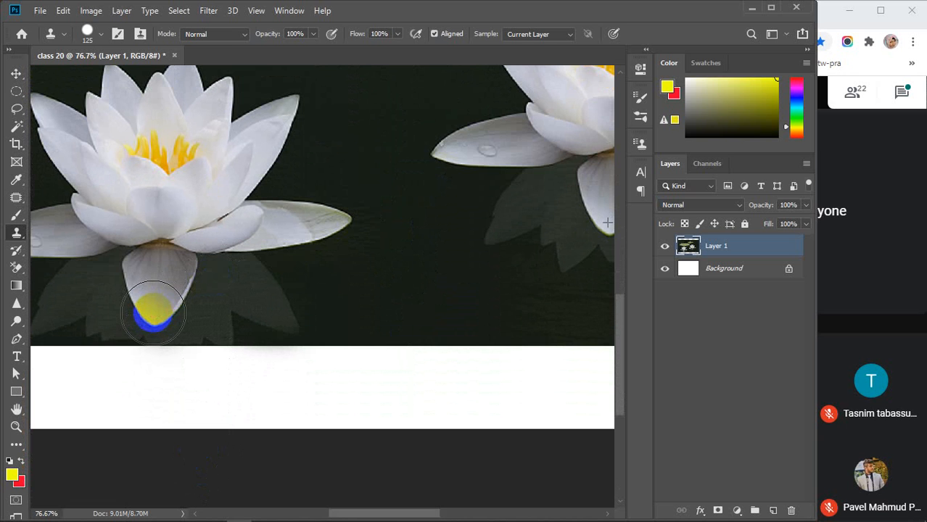
mouse_move(153, 312)
left_mouse_down()
mouse_move(93, 310)
mouse_move(91, 303)
left_mouse_up()
scroll(181, 260, "down", 3)
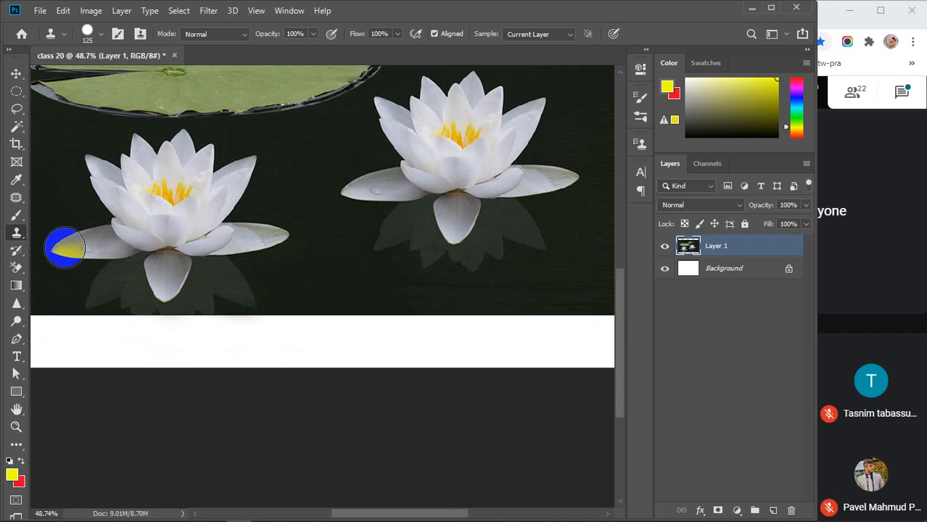
Touch up the water and petal edges along the left side of the copied lily with the Clone Stamp.
mouse_move(80, 246)
left_mouse_down()
mouse_move(252, 242)
mouse_move(97, 185)
left_mouse_up()
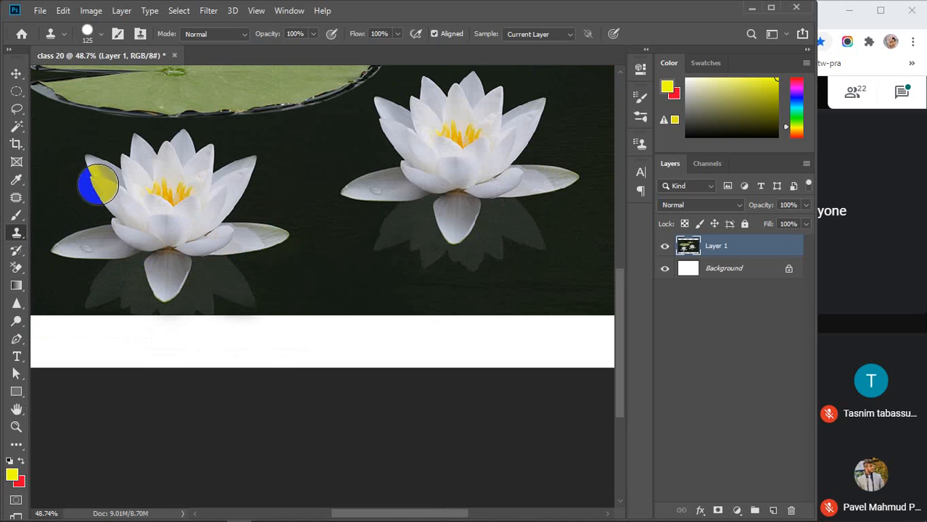
left_click(77, 158)
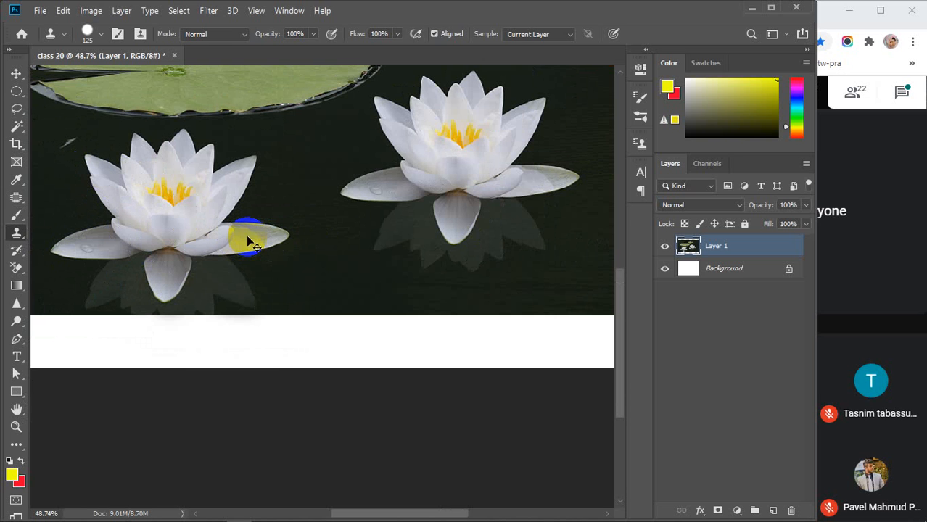
scroll(239, 233, "down", 3)
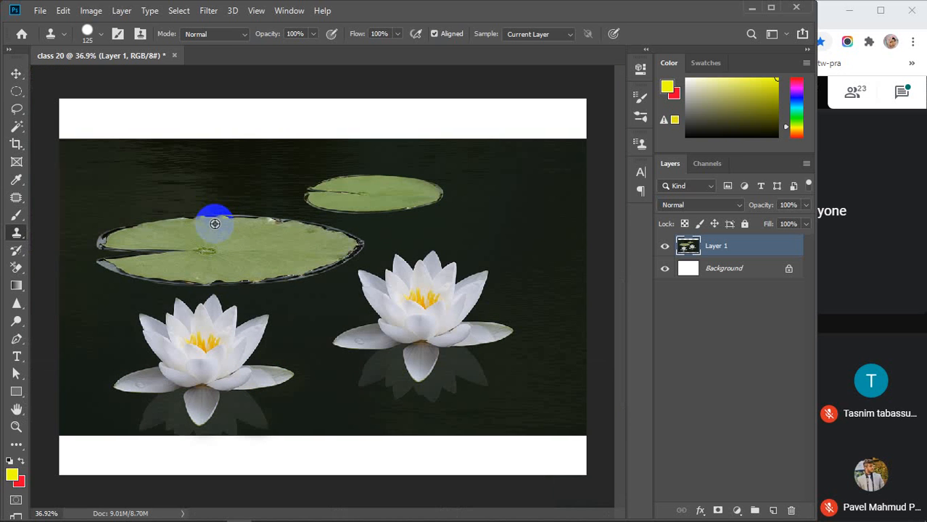
Move the Layer 1 image with both lilies, undo its duplicate, and reposition the image to span the full canvas width.
key("v")
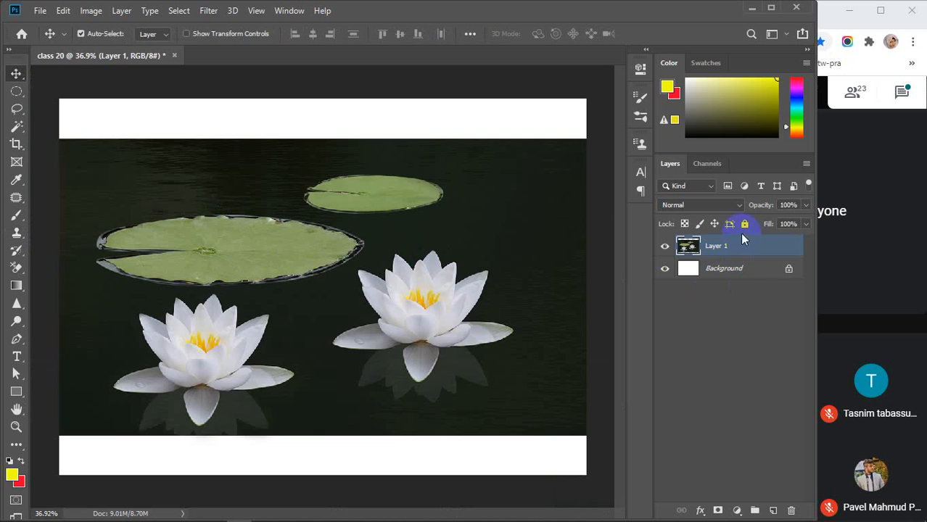
left_click(664, 247)
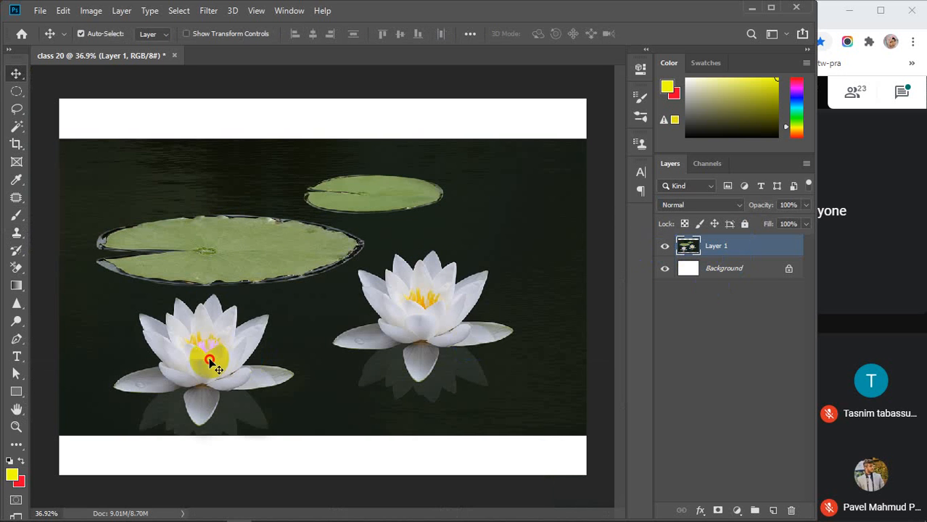
mouse_move(207, 356)
left_mouse_down()
mouse_move(273, 306)
mouse_move(186, 379)
mouse_move(209, 354)
mouse_move(207, 377)
mouse_move(192, 383)
mouse_move(226, 388)
mouse_move(205, 366)
left_mouse_up()
scroll(225, 388, "down", 1)
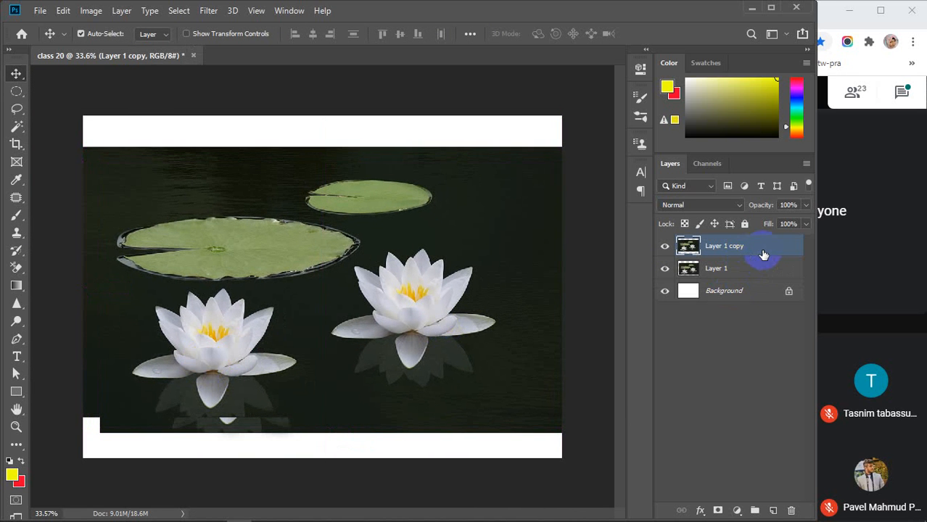
key("ctrl+z")
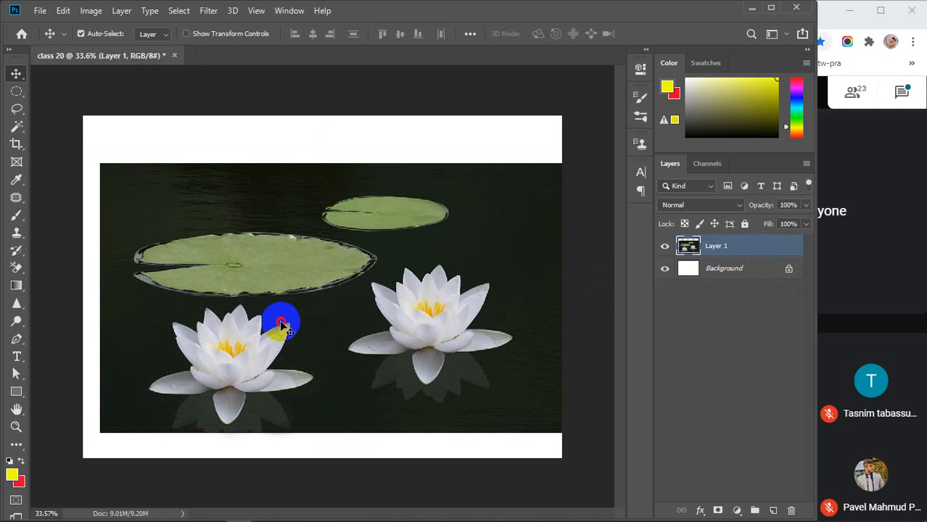
left_click_drag(277, 325, 259, 308)
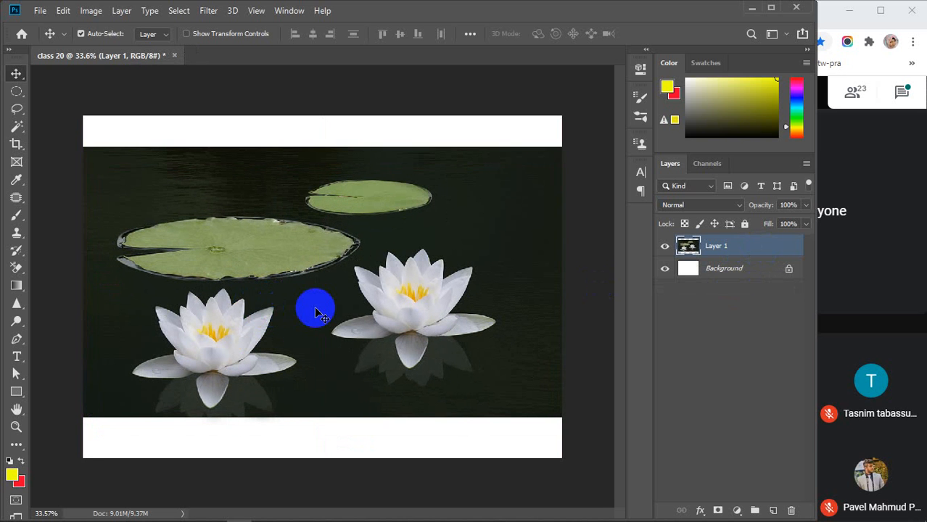
Add a new empty layer above Layer 1 and return to Layer 1 with the Clone Stamp tool.
left_click_drag(317, 313, 316, 304)
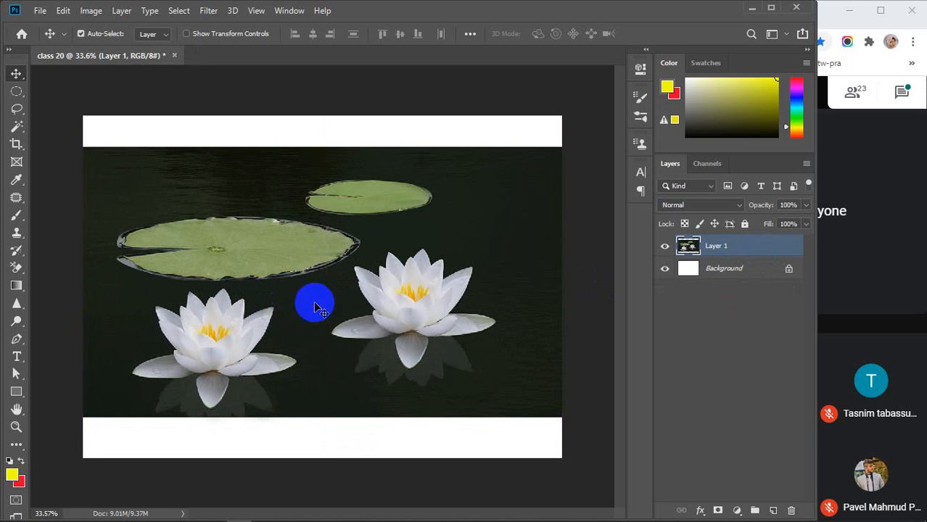
left_click(773, 511)
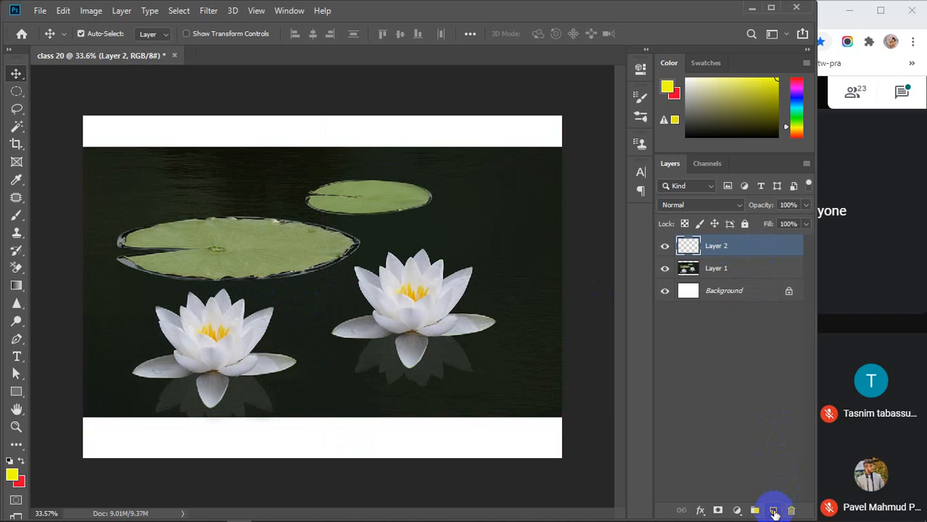
left_click(724, 273)
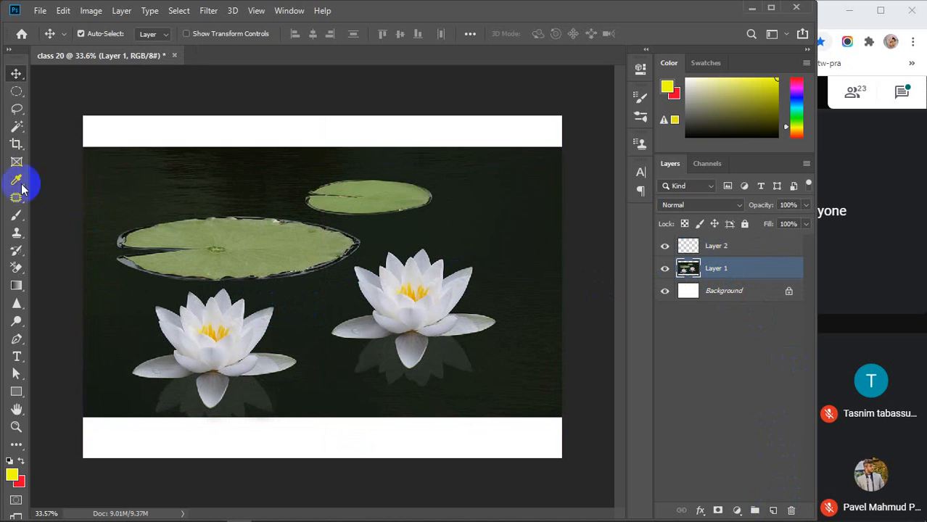
mouse_move(17, 244)
left_mouse_down()
mouse_move(16, 235)
mouse_move(77, 233)
left_mouse_up()
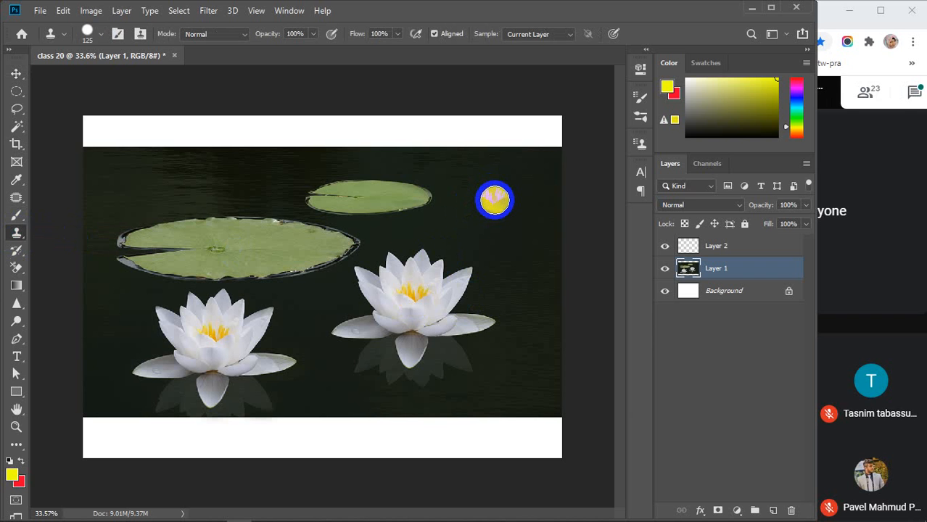
Try cloning the right-hand lily into the pond's upper-right water directly on Layer 1, and undo the strokes.
mouse_move(495, 200)
left_mouse_down()
mouse_move(480, 194)
mouse_move(499, 206)
mouse_move(509, 190)
mouse_move(488, 178)
mouse_move(457, 187)
mouse_move(474, 211)
mouse_move(504, 220)
mouse_move(517, 198)
mouse_move(509, 178)
mouse_move(478, 171)
mouse_move(452, 179)
mouse_move(441, 201)
mouse_move(466, 219)
mouse_move(441, 180)
mouse_move(459, 215)
mouse_move(476, 221)
mouse_move(438, 221)
mouse_move(424, 232)
mouse_move(504, 250)
mouse_move(463, 251)
mouse_move(441, 261)
mouse_move(456, 274)
mouse_move(436, 271)
mouse_move(488, 262)
mouse_move(482, 284)
mouse_move(468, 279)
mouse_move(524, 275)
mouse_move(548, 224)
mouse_move(517, 213)
mouse_move(542, 234)
mouse_move(515, 269)
mouse_move(539, 209)
mouse_move(538, 177)
left_mouse_up()
left_click(480, 247)
left_click_drag(480, 247, 499, 243)
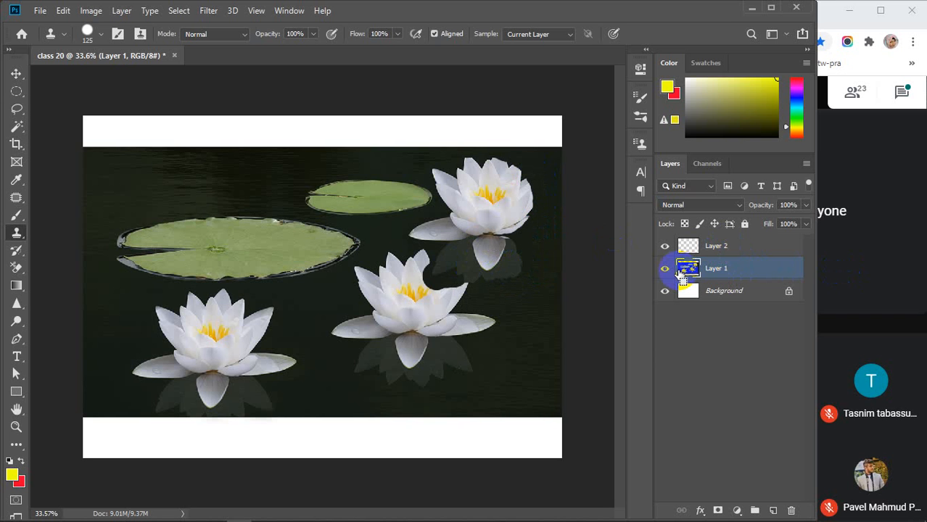
key("ctrl+z")
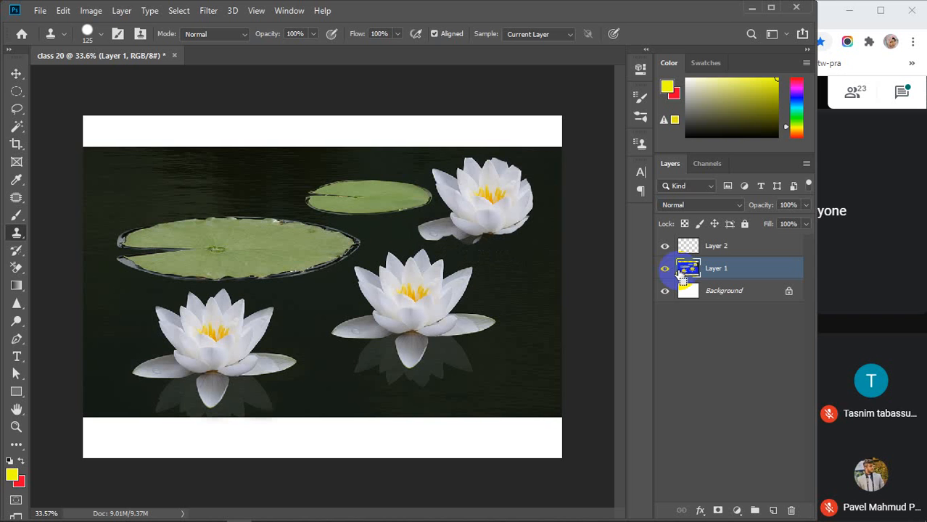
key("ctrl+z")
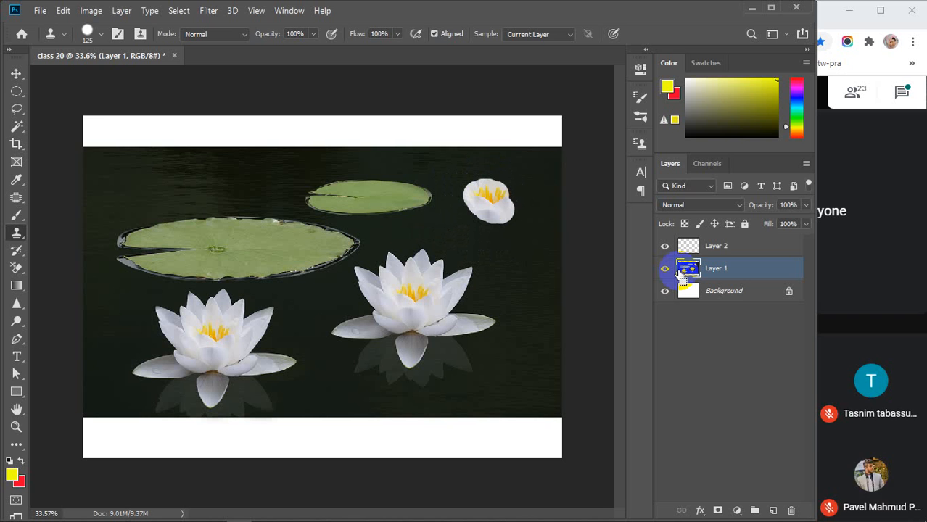
key("ctrl+z")
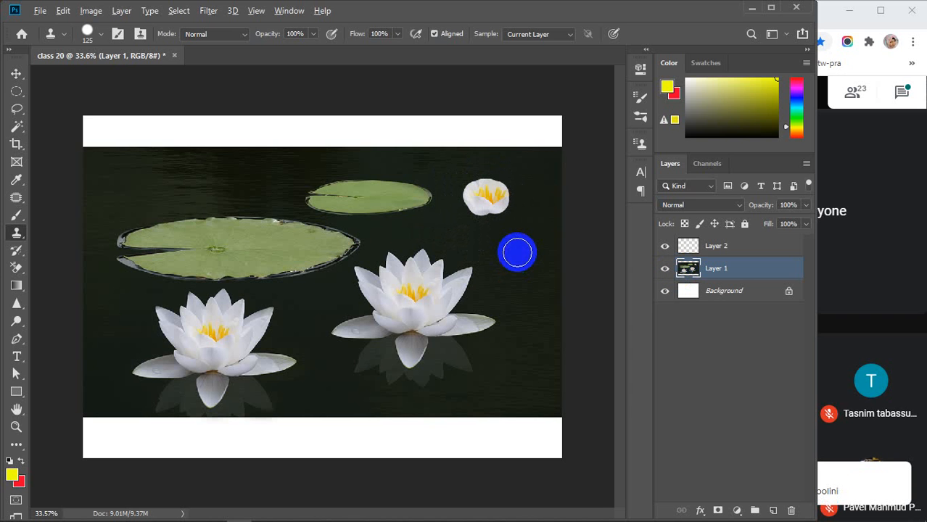
mouse_move(511, 240)
left_mouse_down()
mouse_move(494, 210)
mouse_move(517, 188)
mouse_move(505, 201)
mouse_move(500, 182)
mouse_move(484, 205)
left_mouse_up()
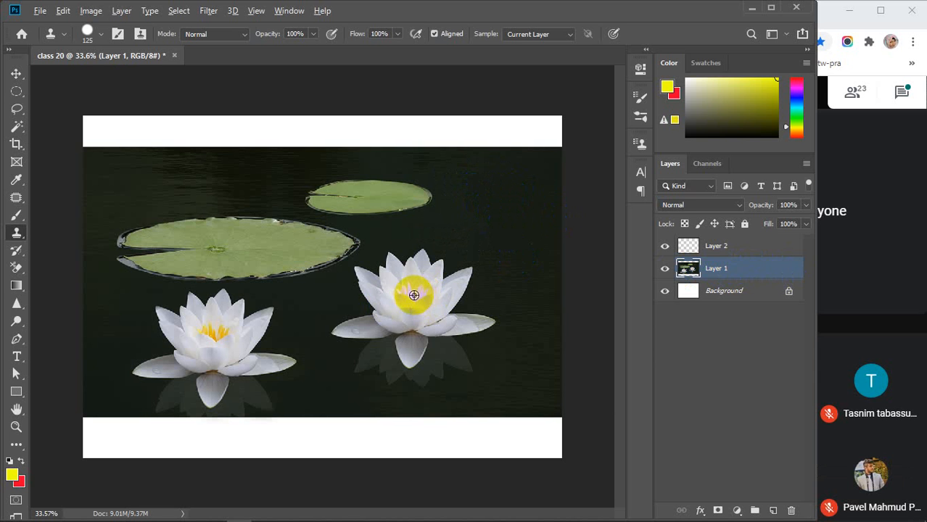
Clone the right-hand lily onto Layer 2 and move the copy to the upper middle of the pond.
left_click(738, 245)
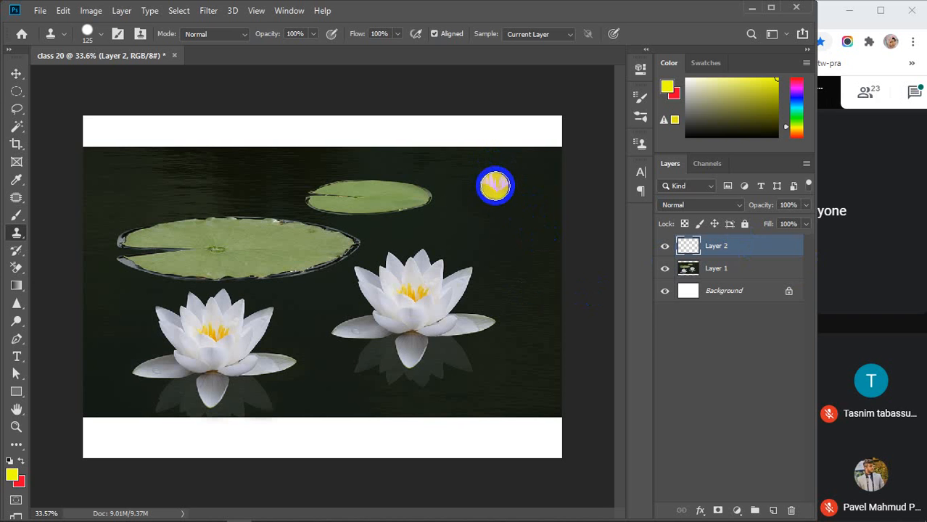
left_click(495, 181)
mouse_move(496, 181)
left_mouse_down()
mouse_move(512, 149)
mouse_move(506, 142)
mouse_move(451, 151)
mouse_move(429, 163)
mouse_move(441, 159)
mouse_move(454, 192)
mouse_move(439, 214)
mouse_move(424, 214)
mouse_move(458, 220)
mouse_move(469, 167)
mouse_move(475, 225)
mouse_move(488, 188)
mouse_move(515, 170)
mouse_move(521, 148)
mouse_move(500, 164)
mouse_move(527, 150)
mouse_move(548, 174)
mouse_move(545, 164)
mouse_move(540, 215)
mouse_move(531, 192)
mouse_move(563, 204)
mouse_move(538, 224)
mouse_move(541, 271)
mouse_move(529, 242)
mouse_move(549, 238)
mouse_move(517, 225)
mouse_move(471, 232)
mouse_move(533, 178)
mouse_move(470, 245)
mouse_move(485, 242)
mouse_move(447, 254)
mouse_move(496, 262)
mouse_move(540, 243)
mouse_move(442, 232)
mouse_move(493, 249)
mouse_move(430, 201)
mouse_move(471, 187)
mouse_move(550, 261)
mouse_move(477, 216)
mouse_move(352, 208)
mouse_move(181, 249)
mouse_move(246, 322)
mouse_move(429, 216)
mouse_move(456, 191)
mouse_move(478, 187)
mouse_move(296, 190)
left_mouse_up()
left_click(450, 238)
key("v")
Sample the right petal tip from Layer 1, complete the copied lily with it on Layer 2, and move the copy to the pond's upper-left corner.
left_click(739, 274)
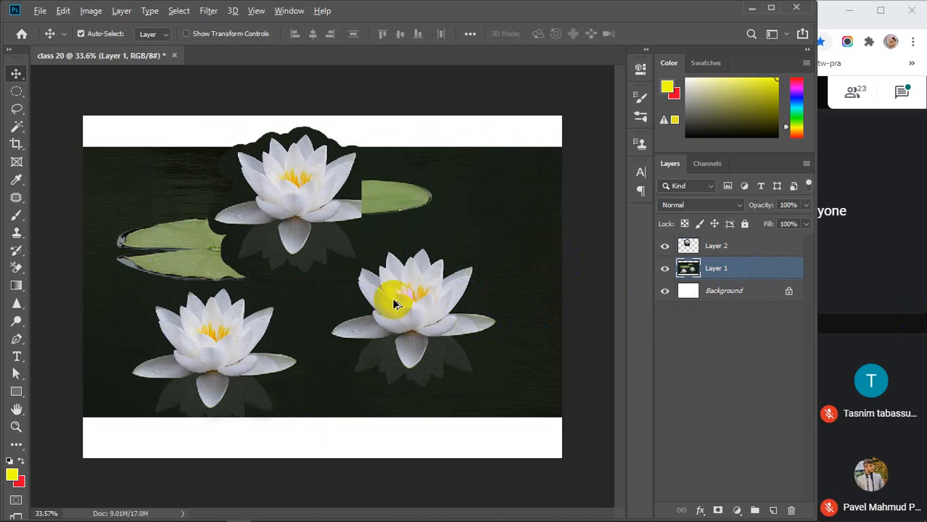
key("alt")
key("s")
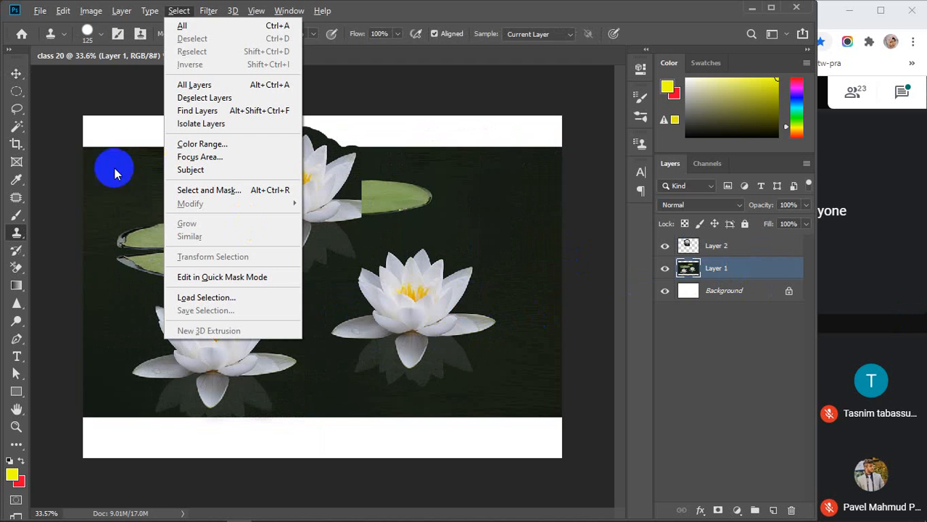
left_click(13, 236)
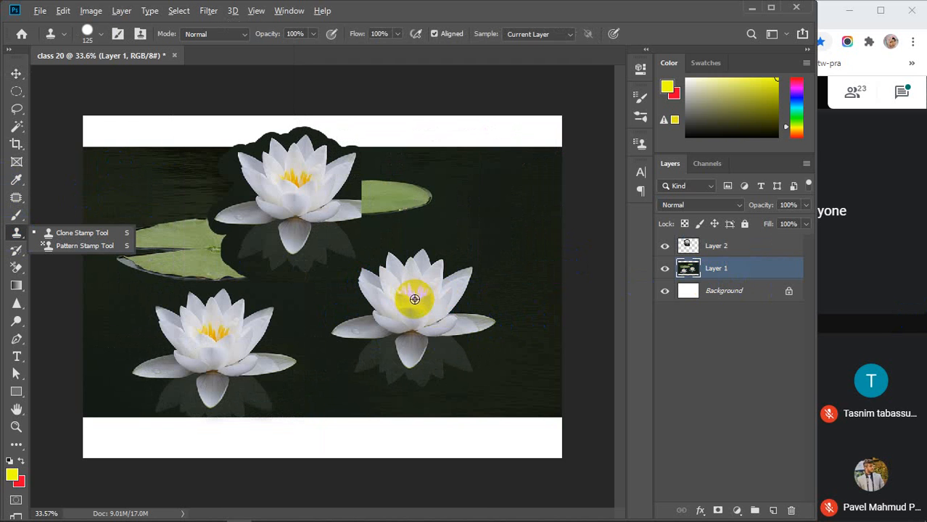
left_click(496, 319, "alt")
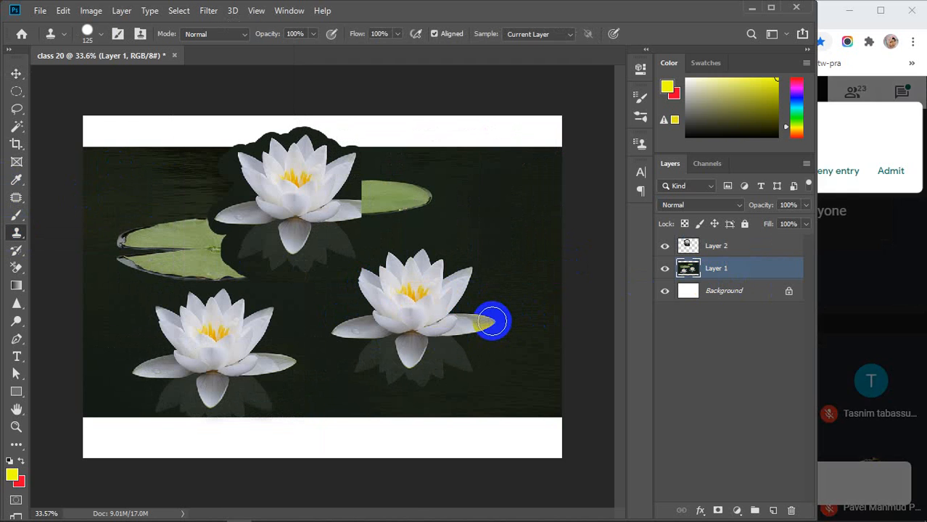
left_click(731, 247)
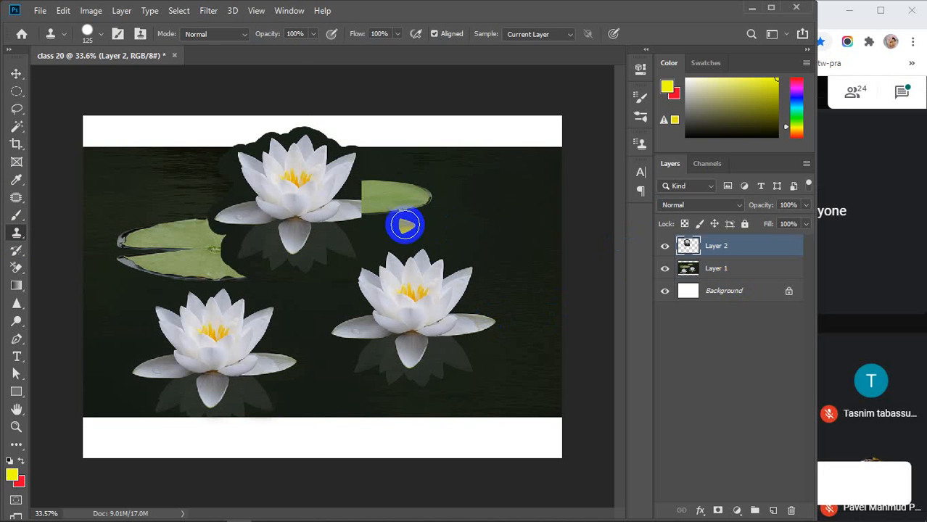
left_click_drag(370, 209, 375, 206)
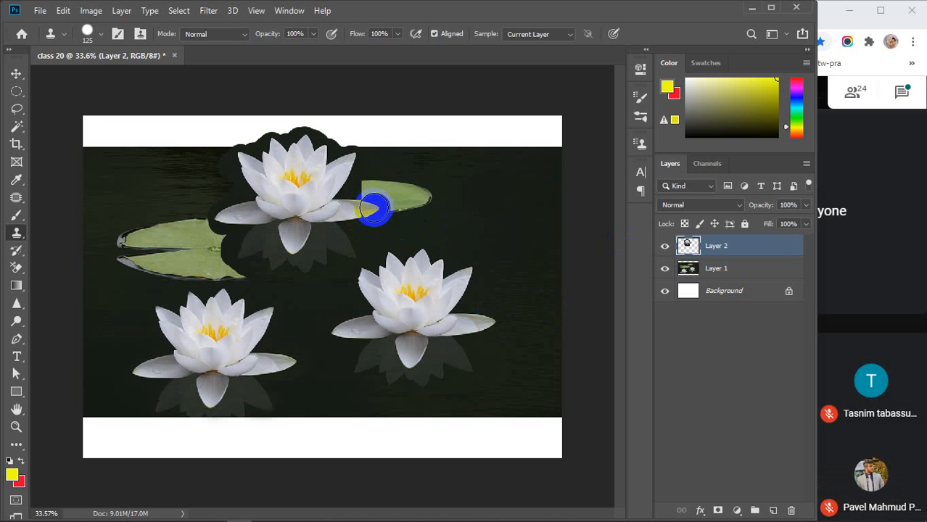
mouse_move(370, 208)
left_mouse_down()
mouse_move(400, 263)
mouse_move(443, 258)
left_mouse_up()
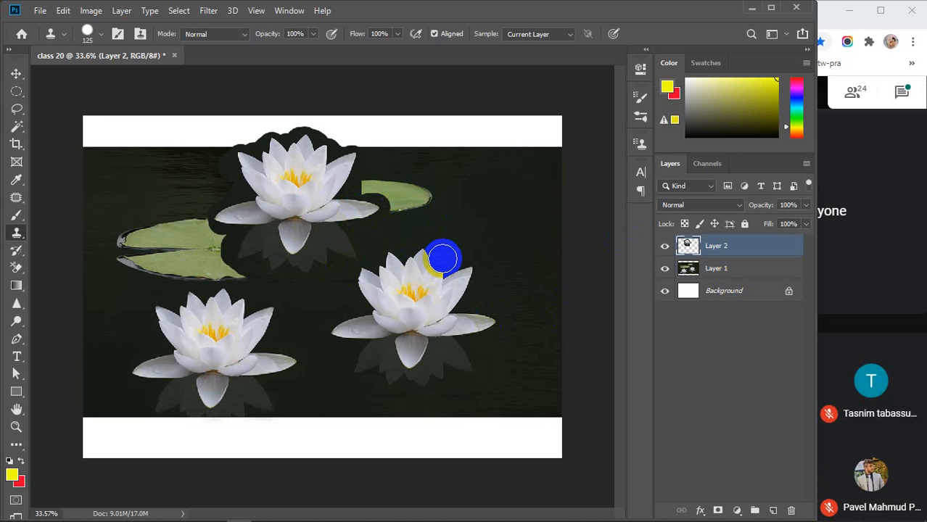
key("v")
mouse_move(323, 232)
left_mouse_down()
mouse_move(393, 223)
mouse_move(331, 214)
mouse_move(257, 243)
mouse_move(490, 223)
mouse_move(488, 209)
mouse_move(478, 243)
mouse_move(232, 227)
mouse_move(197, 201)
mouse_move(177, 208)
mouse_move(186, 217)
left_mouse_up()
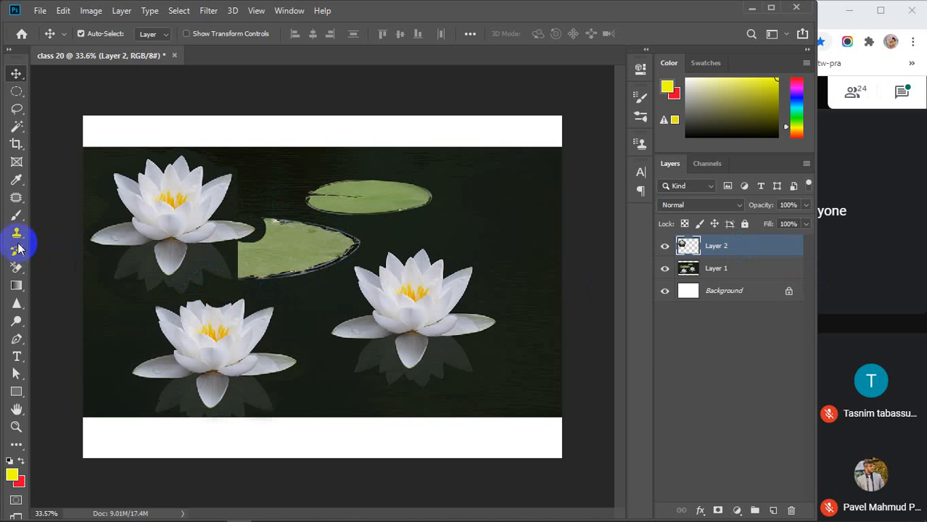
Switch to the Eraser tool and reduce its brush size to 100.
left_click(19, 270)
left_click(58, 265)
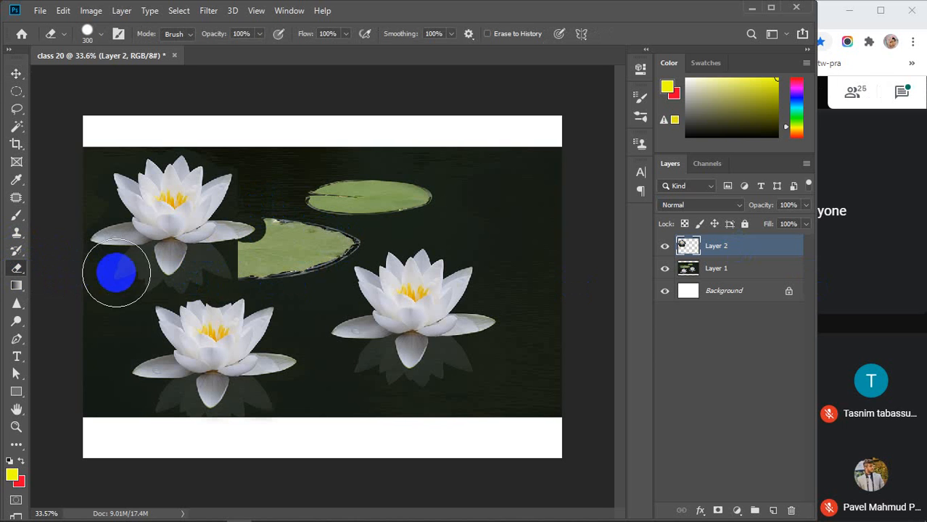
key("bracketleft")
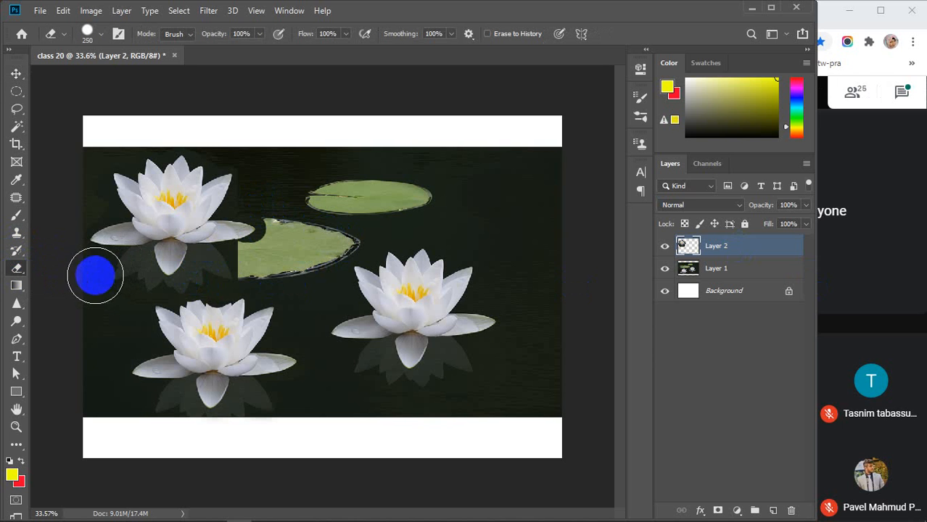
key("bracketleft")
key("bracketleft")
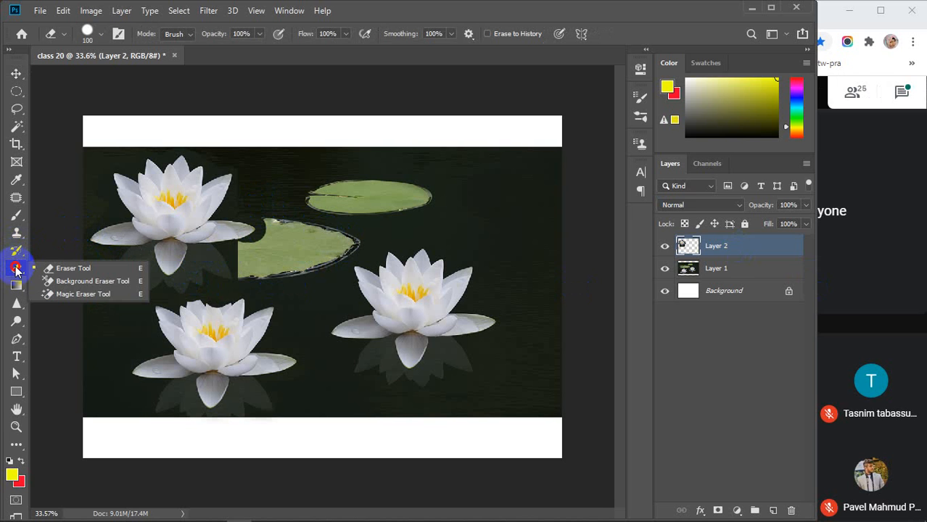
Use the Background Eraser to remove the copied water around the Layer 2 lily where it covers the large lily pad.
left_click(61, 295)
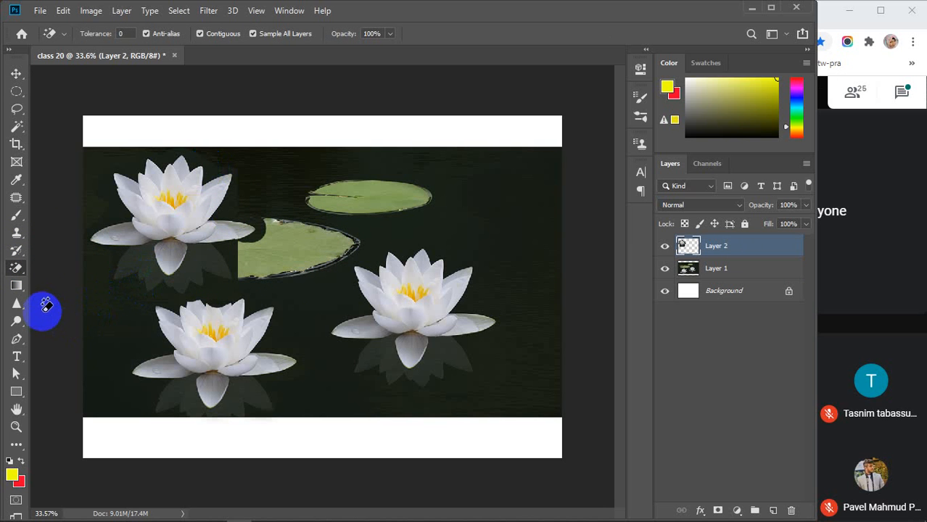
left_click(13, 271)
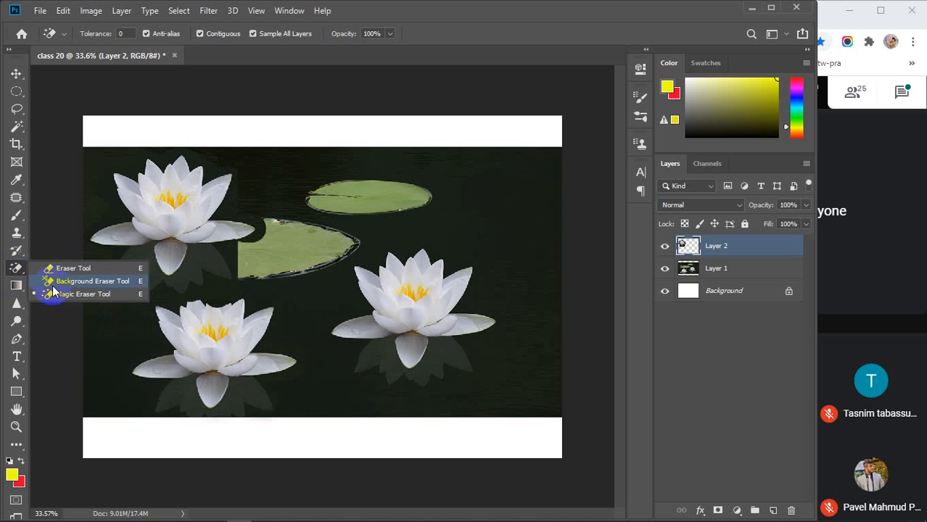
left_click(73, 282)
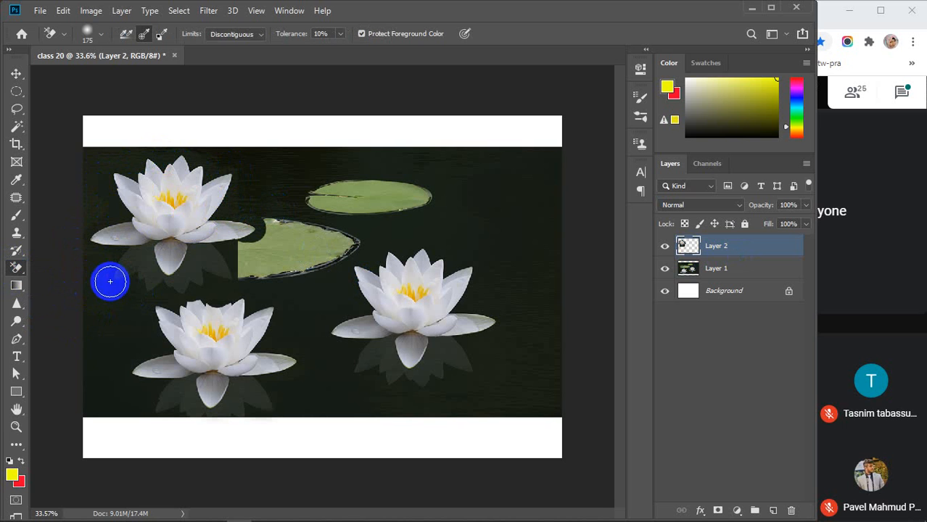
mouse_move(123, 291)
left_mouse_down()
mouse_move(143, 302)
mouse_move(104, 285)
mouse_move(107, 251)
mouse_move(93, 217)
mouse_move(101, 182)
mouse_move(106, 203)
mouse_move(107, 194)
mouse_move(85, 233)
mouse_move(128, 164)
mouse_move(172, 153)
mouse_move(223, 162)
mouse_move(240, 253)
mouse_move(277, 303)
mouse_move(311, 296)
left_mouse_up()
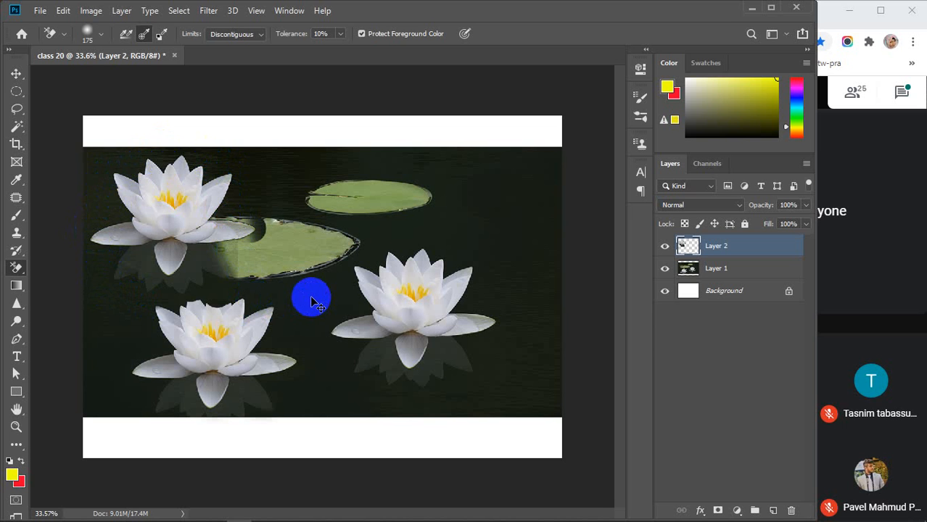
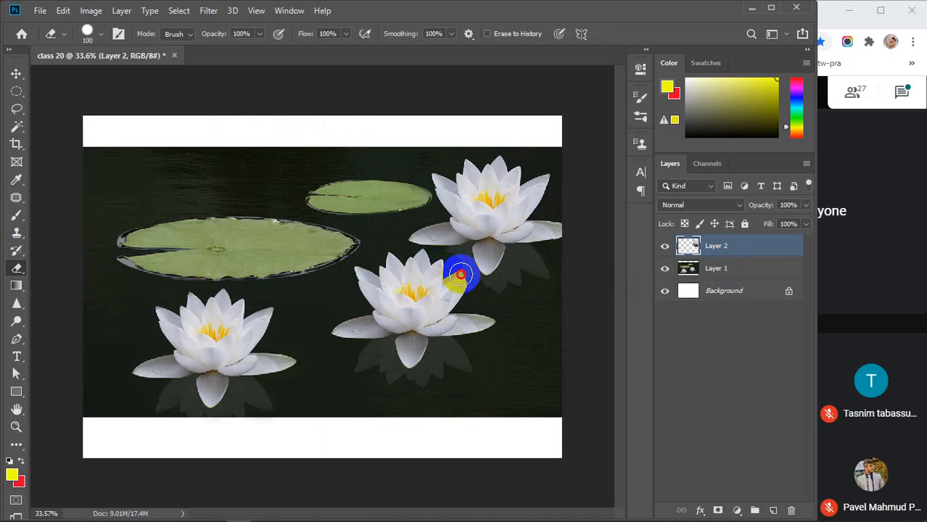
Undo the last erasing strokes on Layer 2 over the lower lily's right petals.
key("ctrl+z")
key("ctrl+z")
key("ctrl+z")
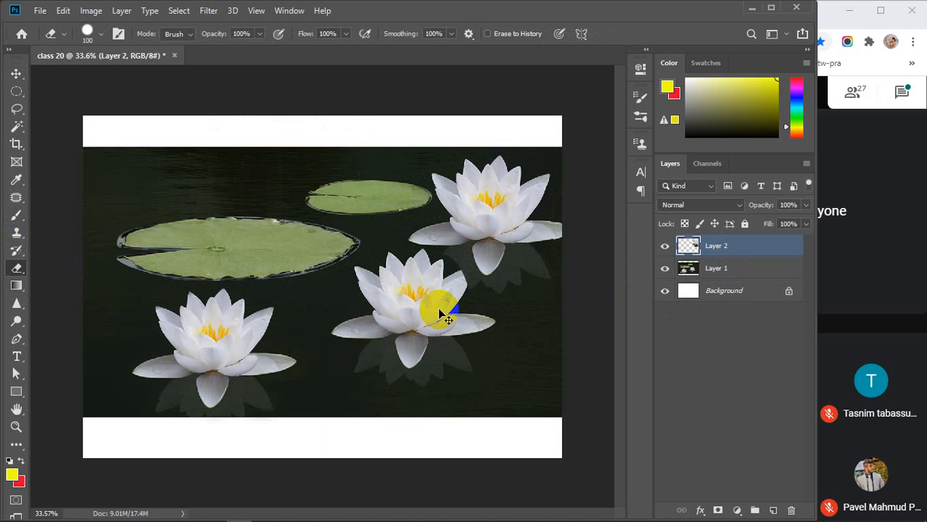
mouse_move(450, 293)
left_mouse_down()
mouse_move(439, 270)
mouse_move(418, 314)
left_mouse_up()
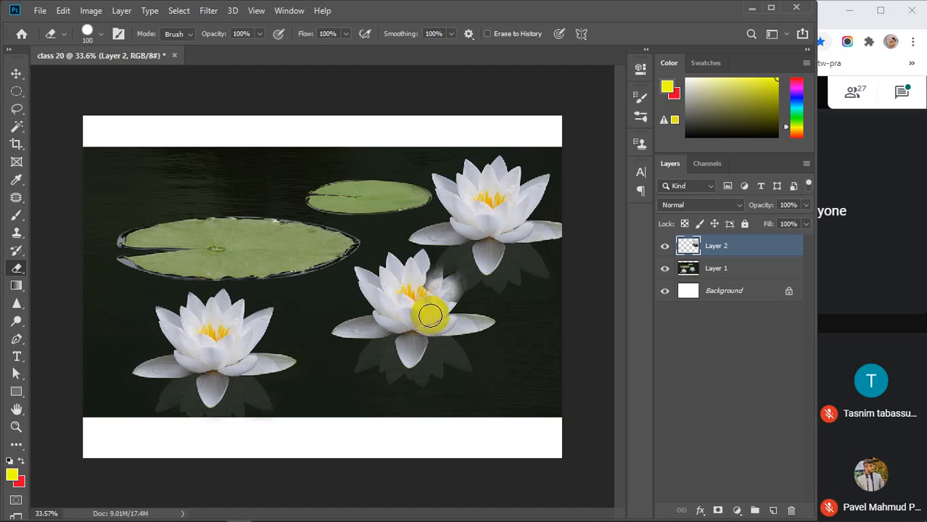
Reduce the Eraser brush to 40 px for working around the lower lily's right petals.
scroll(418, 315, "up", 4)
left_click_drag(500, 290, 414, 324)
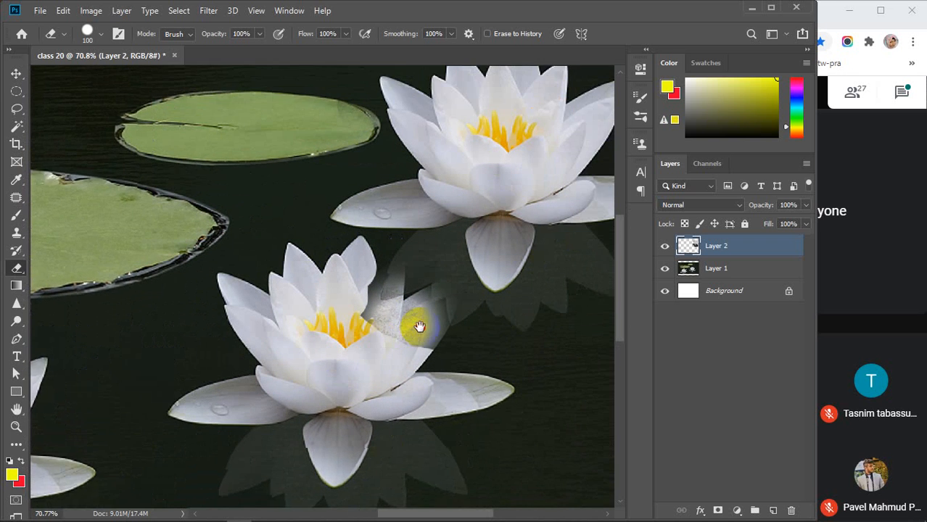
scroll(408, 306, "up", 2)
key("bracketleft")
key("bracketleft")
key("bracketleft")
key("bracketleft")
key("bracketleft")
key("bracketleft")
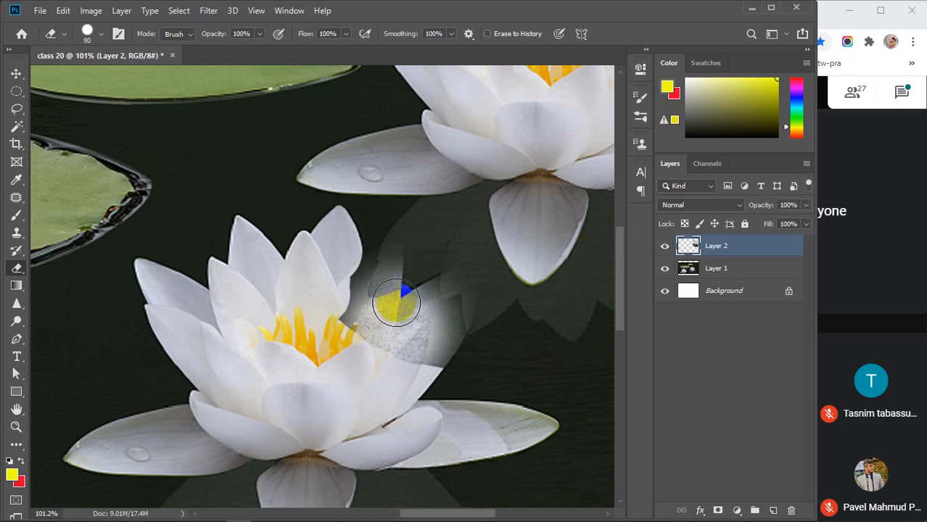
Erase the Layer 2 overlap covering the lower lily's right petals, and undo those strokes.
mouse_move(394, 253)
left_mouse_down()
mouse_move(359, 281)
mouse_move(339, 324)
mouse_move(354, 287)
mouse_move(388, 261)
mouse_move(379, 358)
mouse_move(287, 426)
mouse_move(377, 279)
mouse_move(307, 426)
mouse_move(343, 313)
mouse_move(358, 416)
mouse_move(413, 318)
mouse_move(452, 290)
mouse_move(308, 400)
mouse_move(391, 334)
left_mouse_up()
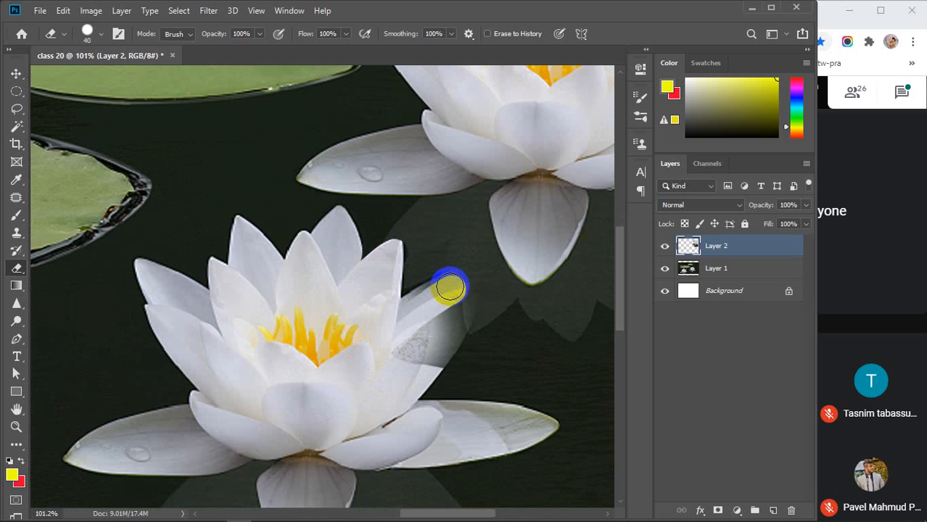
left_click(451, 286)
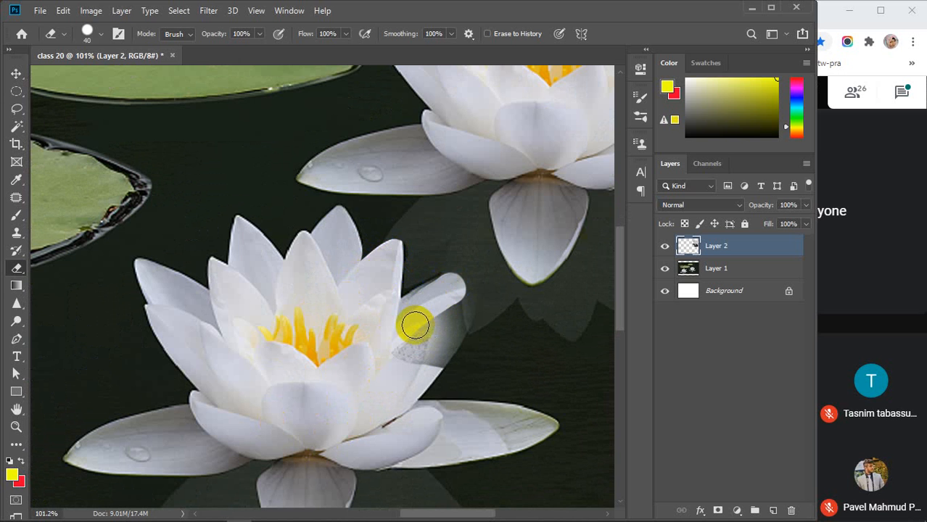
key("ctrl+z")
key("ctrl+z")
key("ctrl+z")
key("ctrl+z")
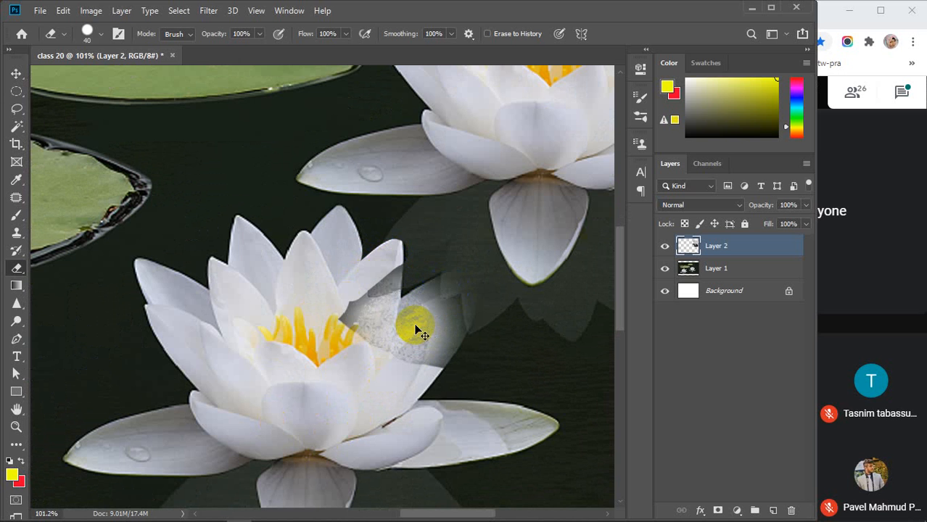
key("ctrl+z")
key("ctrl+z")
key("ctrl+shift+z")
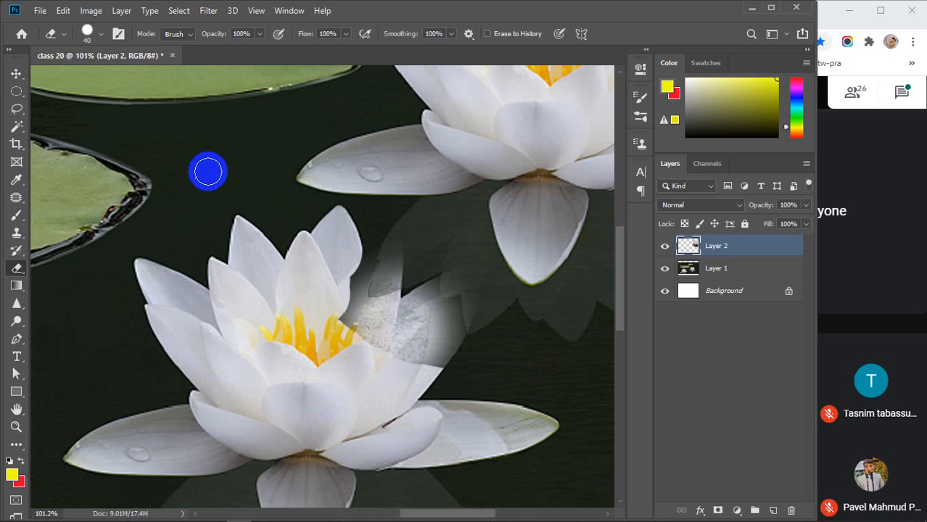
Lower the Eraser brush hardness to its minimum and erase the Layer 2 overlap covering the lower lily's right petals.
left_click(91, 33)
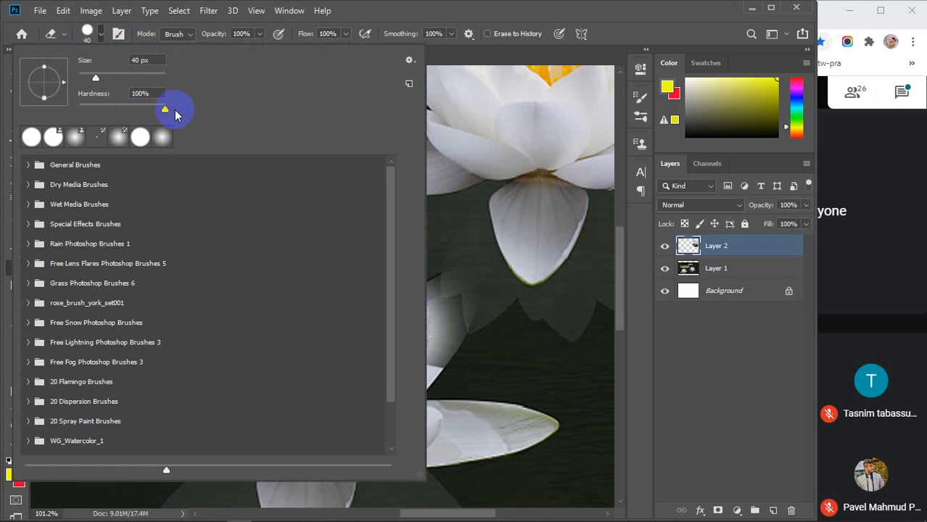
left_click_drag(175, 110, 52, 107)
left_click(90, 30)
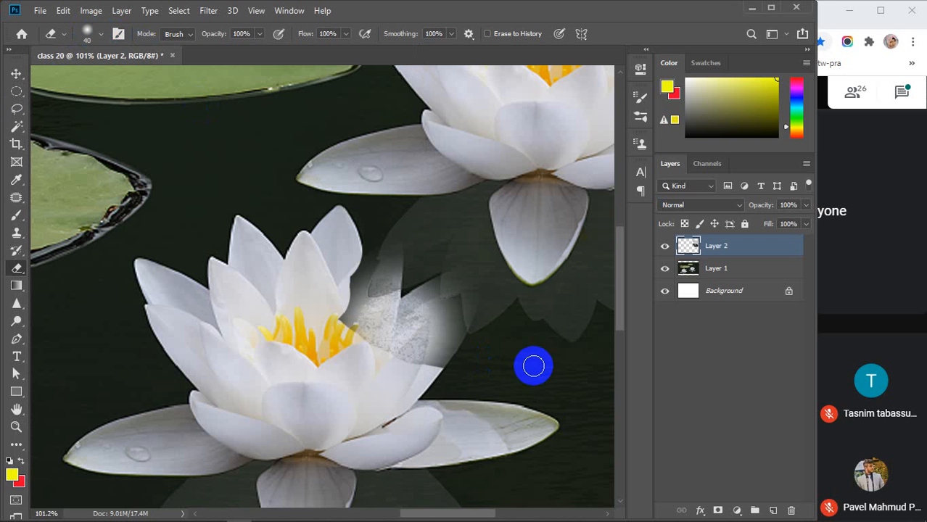
mouse_move(450, 294)
left_mouse_down()
mouse_move(429, 310)
mouse_move(463, 289)
mouse_move(393, 331)
mouse_move(449, 280)
mouse_move(321, 340)
mouse_move(393, 259)
mouse_move(362, 265)
mouse_move(379, 279)
mouse_move(387, 262)
mouse_move(281, 447)
left_mouse_up()
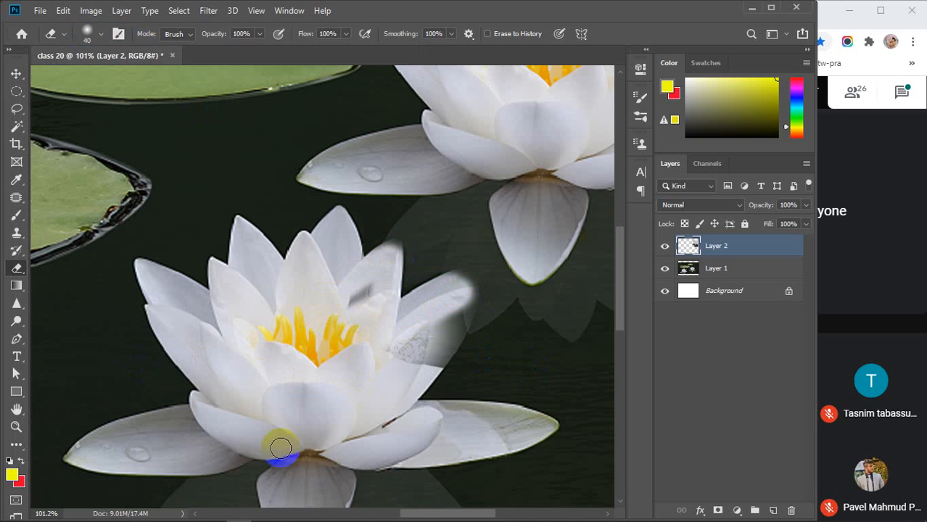
mouse_move(357, 303)
left_mouse_down()
mouse_move(306, 399)
mouse_move(369, 306)
mouse_move(443, 313)
mouse_move(332, 406)
mouse_move(446, 323)
mouse_move(470, 285)
mouse_move(459, 323)
mouse_move(423, 373)
mouse_move(452, 347)
mouse_move(463, 313)
mouse_move(435, 371)
mouse_move(484, 292)
mouse_move(481, 270)
left_mouse_up()
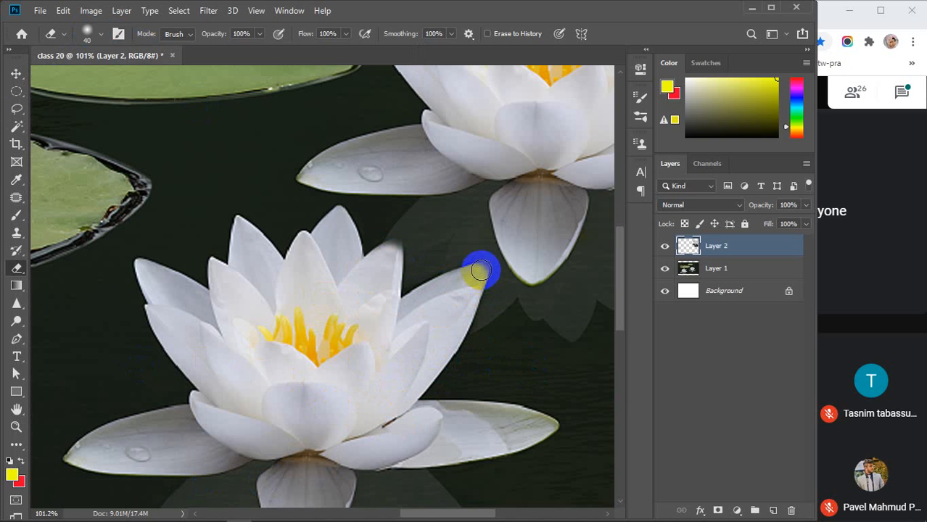
Reduce the Eraser brush to 20 px, clean up the tips of the lower lily's right petals, and deselect the layer with the Move tool active.
key("bracketleft")
key("bracketleft")
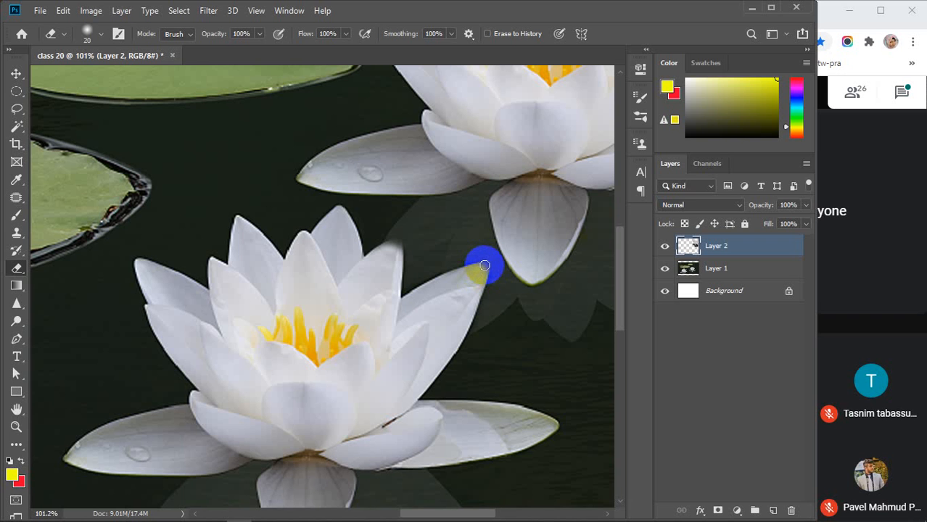
left_click(487, 266)
mouse_move(416, 255)
left_mouse_down()
mouse_move(381, 230)
mouse_move(400, 238)
mouse_move(368, 261)
mouse_move(395, 275)
left_mouse_up()
scroll(341, 427, "down", 5)
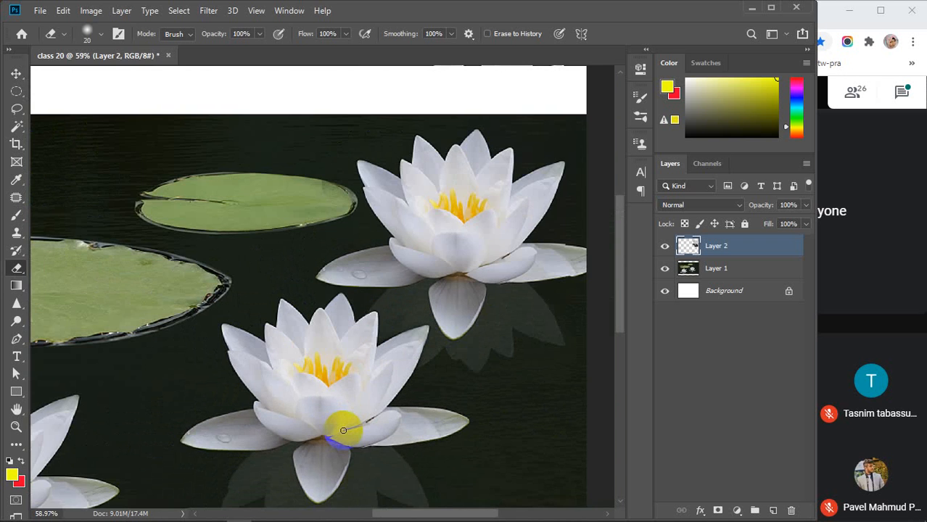
scroll(343, 430, "down", 2)
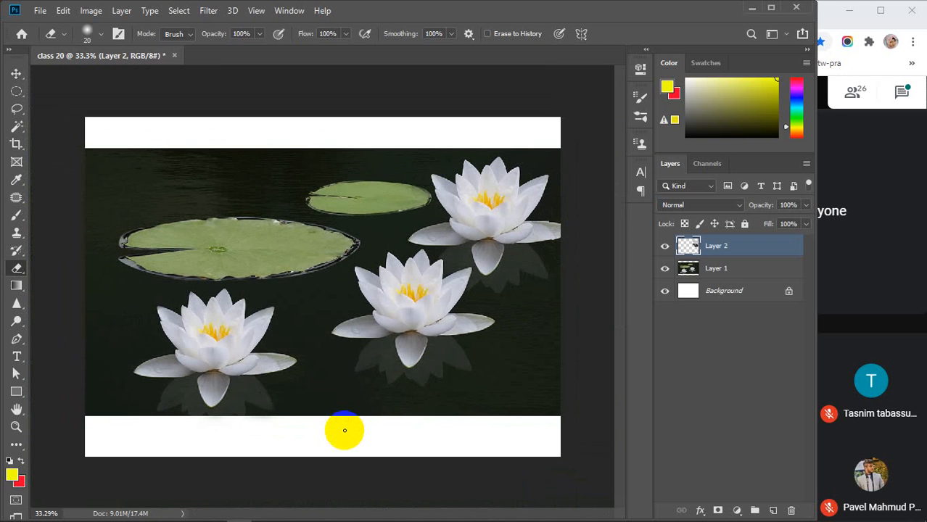
key("v")
left_click(749, 391)
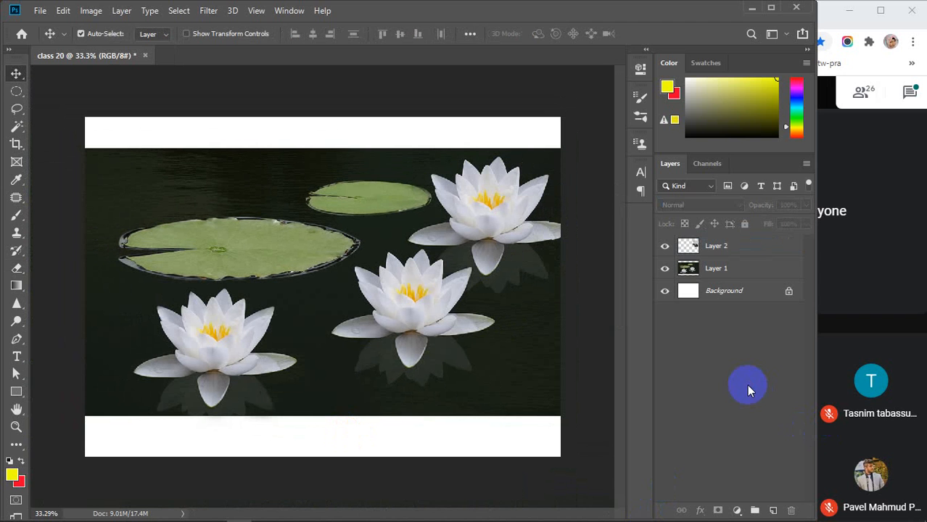
Check the messages in the Google Meet chat, close the chat, and return to Photoshop.
left_click(908, 92)
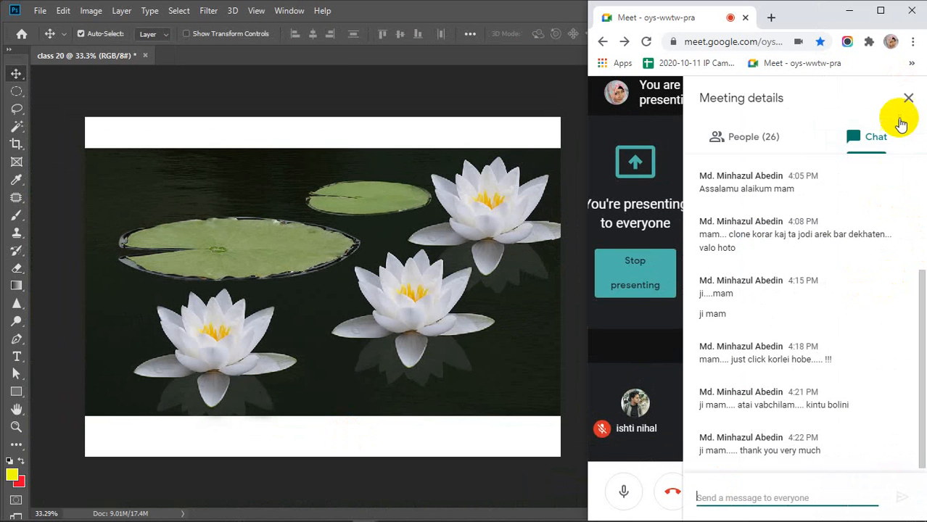
left_click(910, 98)
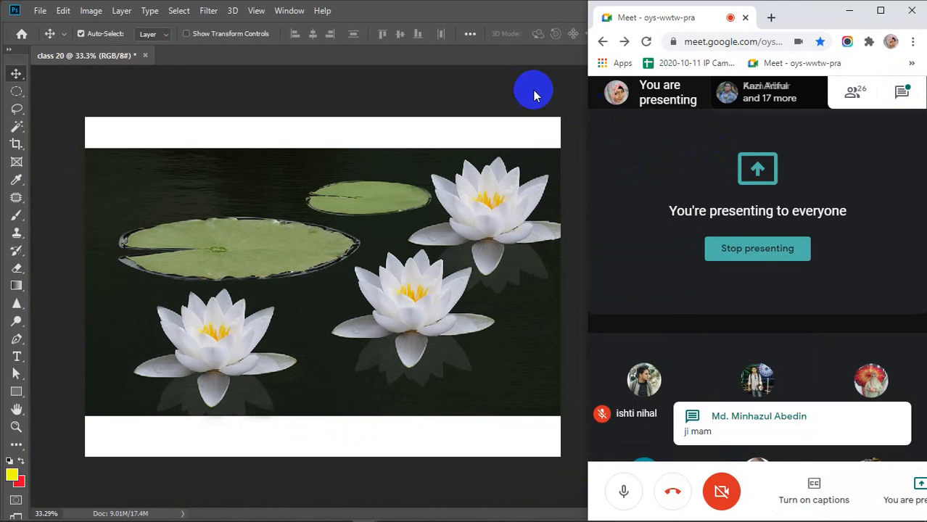
left_click(503, 94)
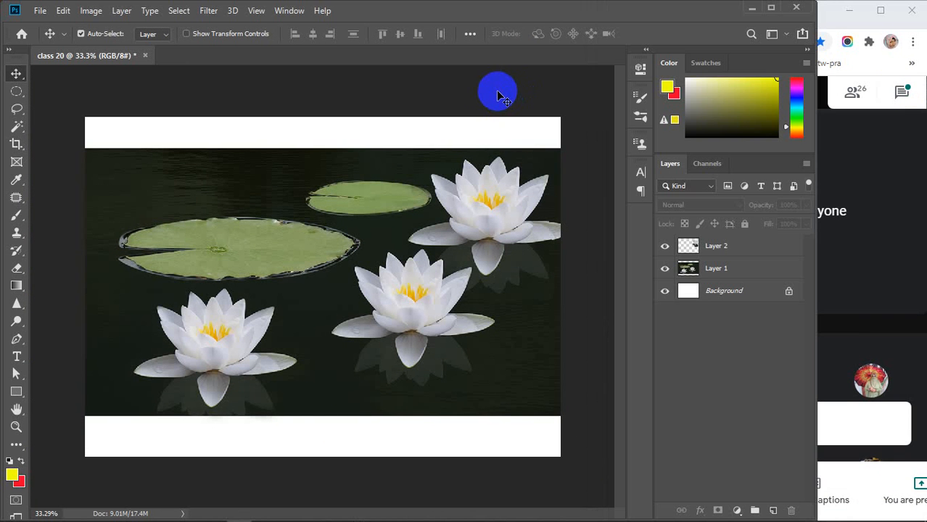
Hide Layer 2 and Layer 1 so that only the white Background is shown.
left_click(664, 247)
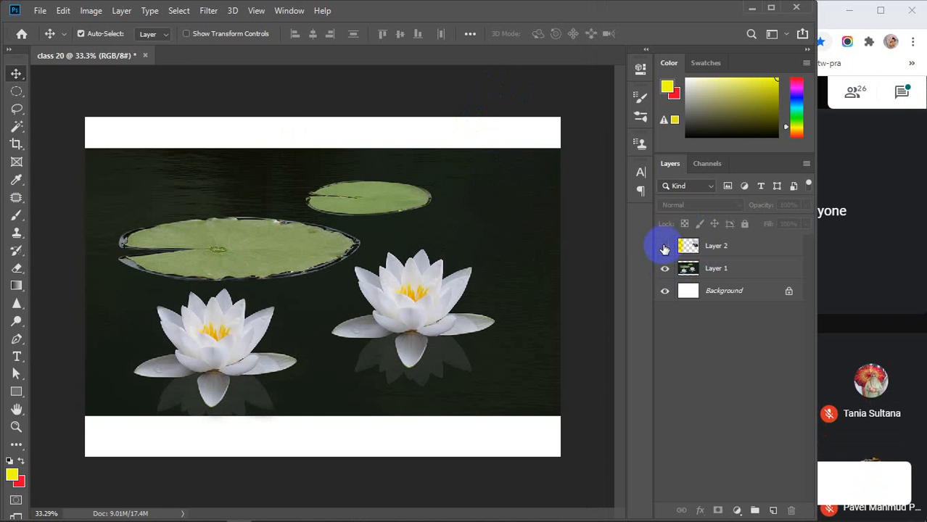
left_click(661, 268)
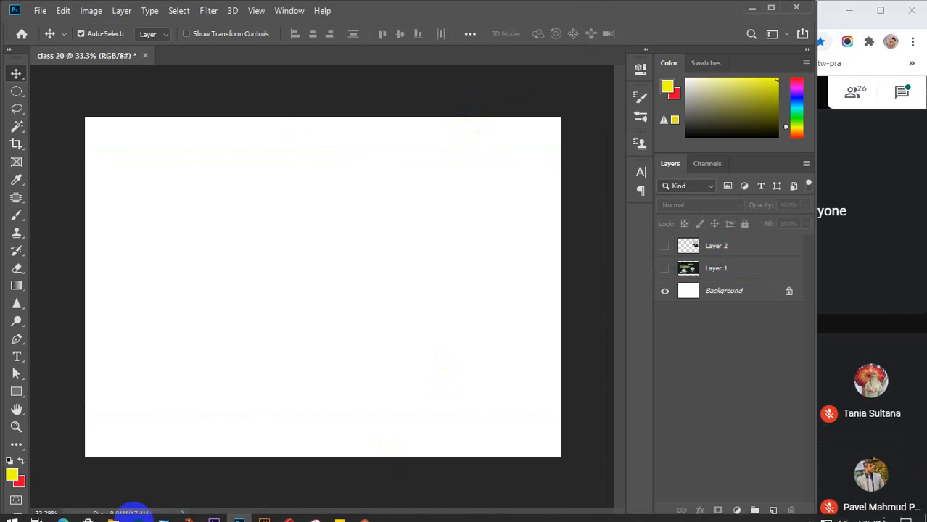
Switch to File Explorer, view the class 20 outline image in the class 20 folder, and close both the image and the folder window.
left_click(124, 505)
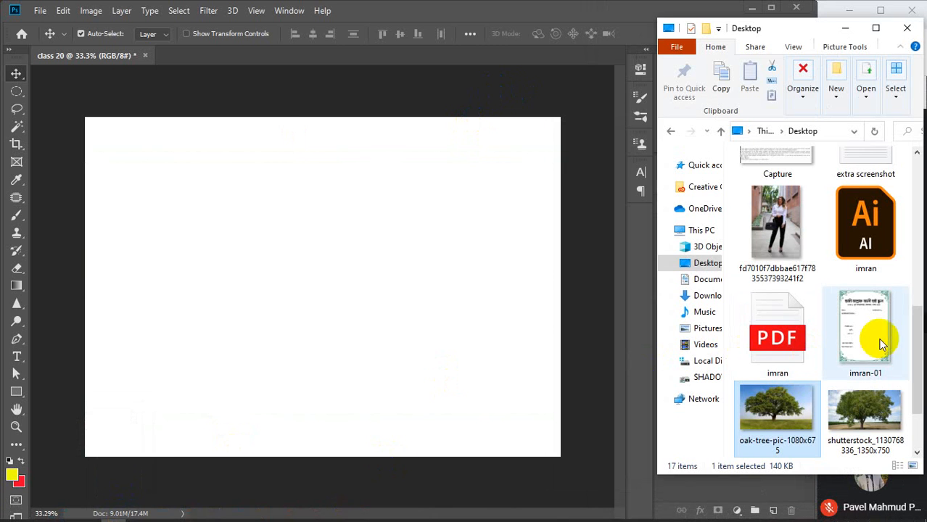
scroll(877, 343, "up", 5)
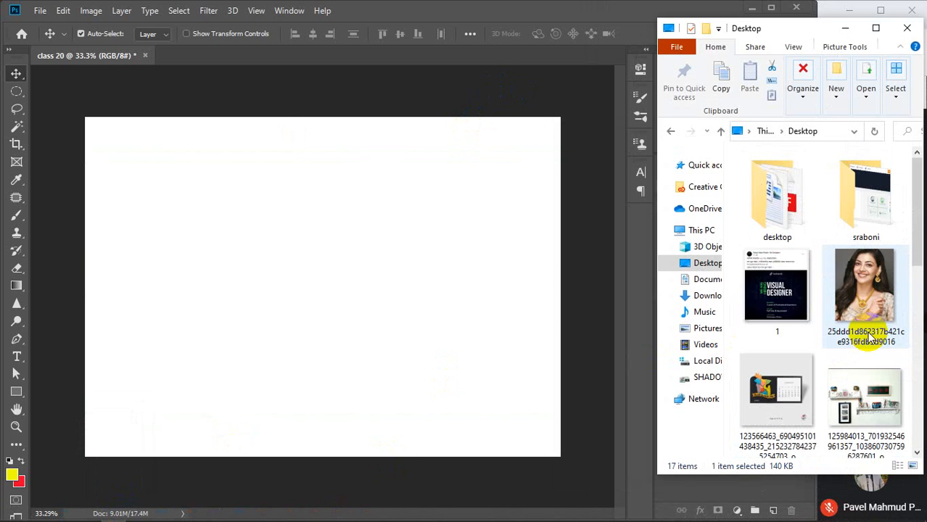
double_click(883, 201)
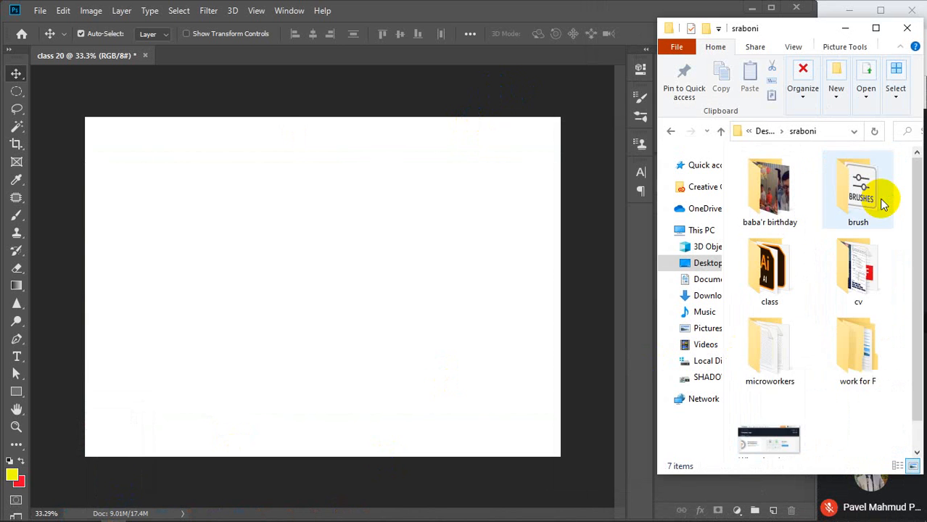
scroll(877, 217, "down", 1)
double_click(782, 251)
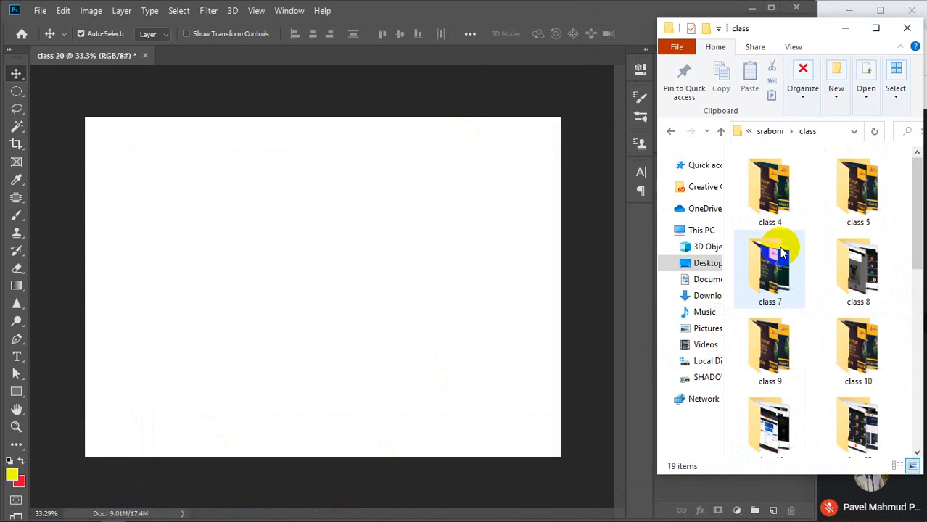
scroll(782, 251, "down", 5)
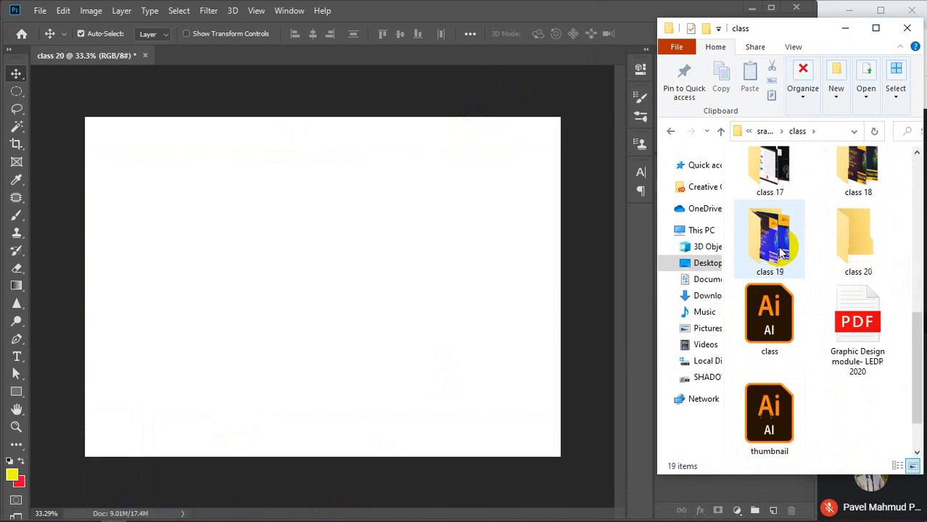
double_click(859, 228)
left_click(867, 182)
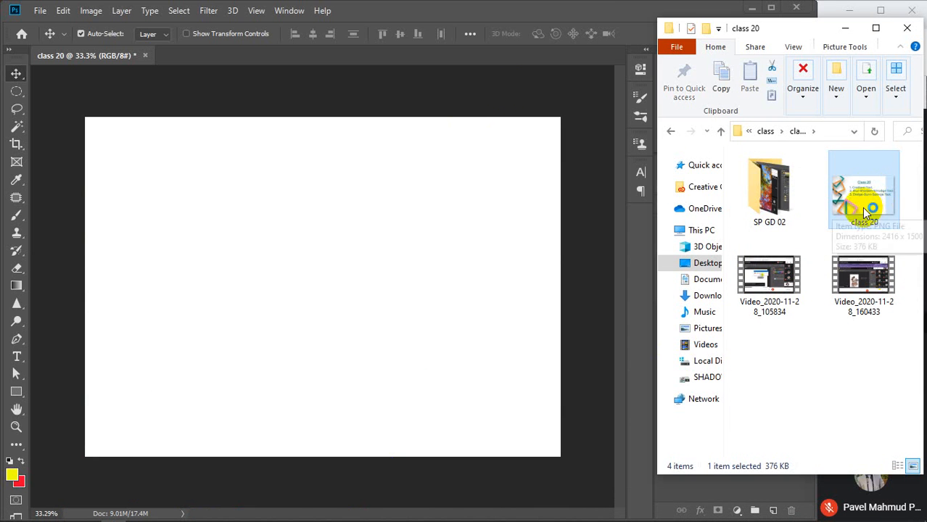
double_click(863, 209)
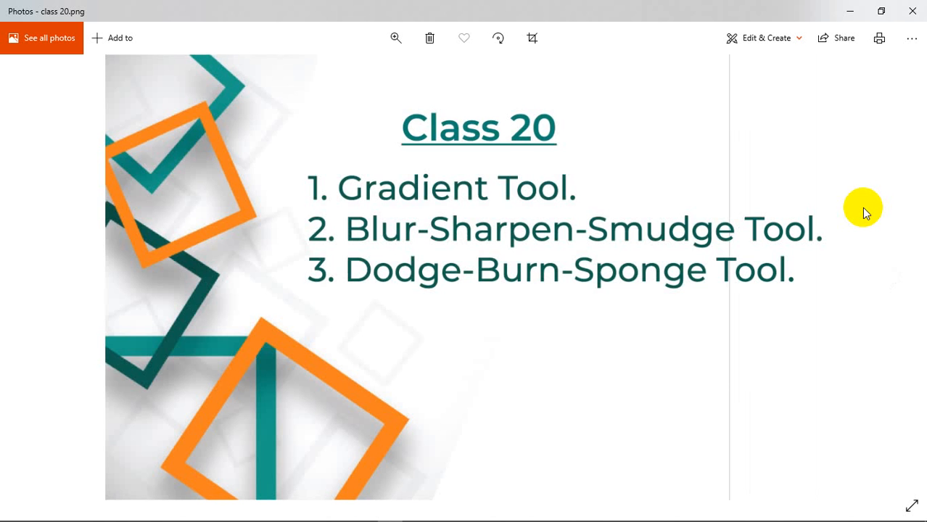
left_click(912, 11)
left_click(906, 28)
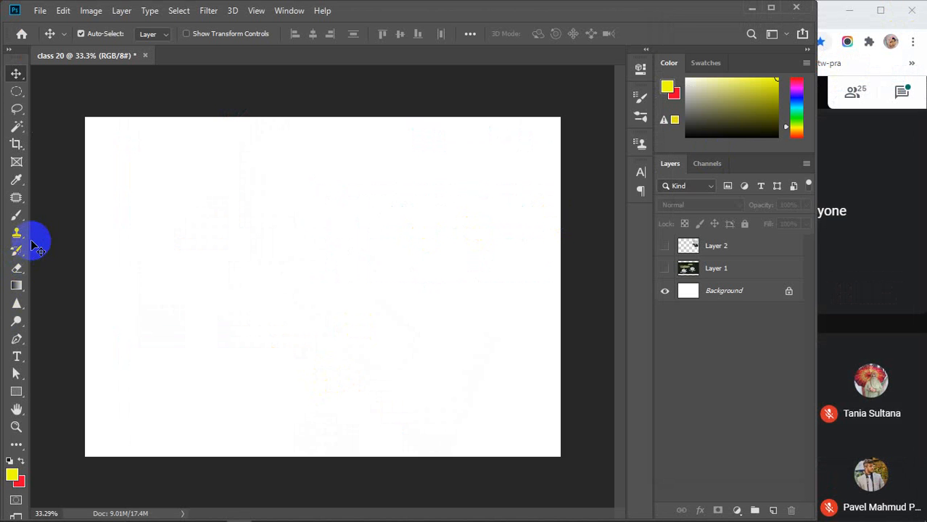
Activate the Gradient Tool and show the other tools in its group.
left_click(11, 286)
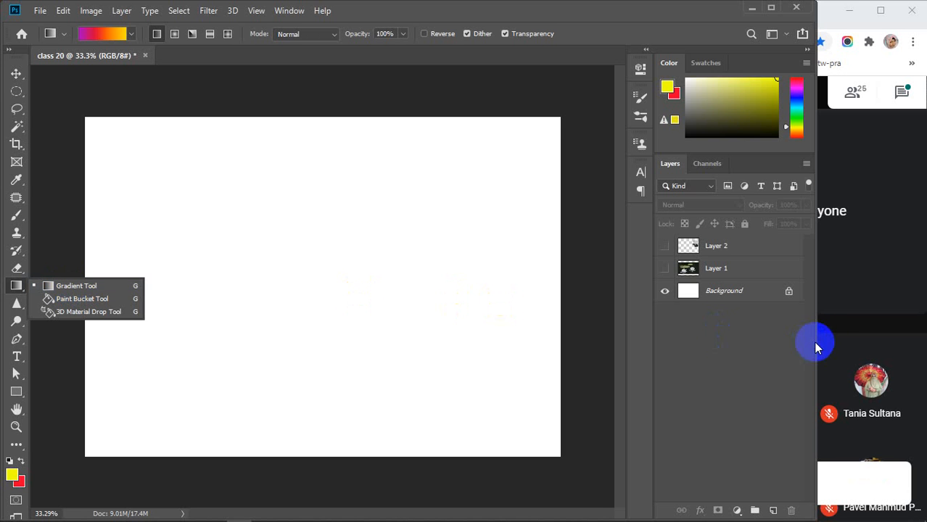
Narrow the Photoshop window, read the new messages in the Google Meet chat, and widen the Photoshop window again.
left_click_drag(817, 336, 702, 353)
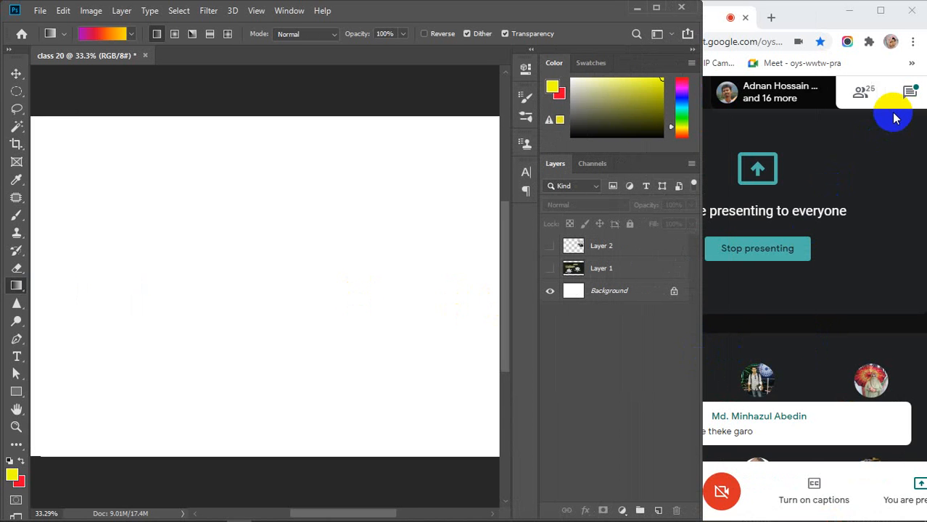
left_click(909, 95)
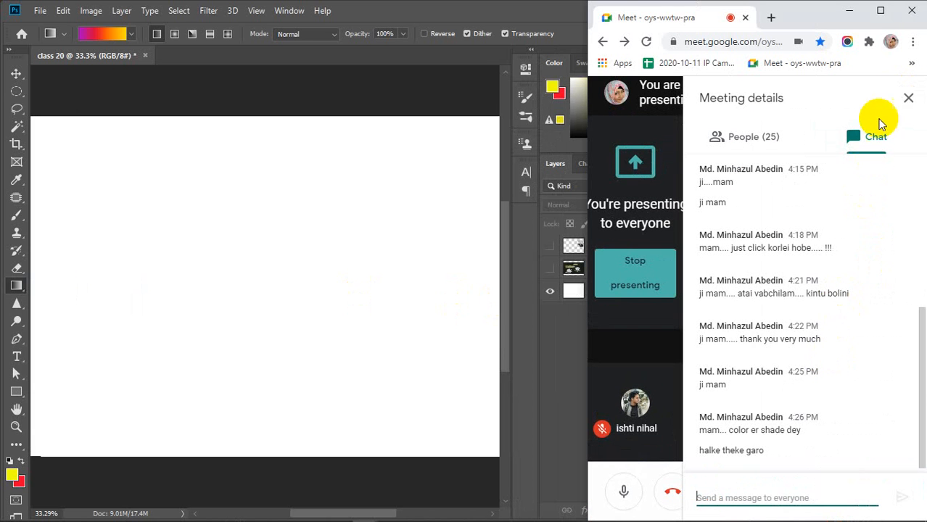
left_click(908, 99)
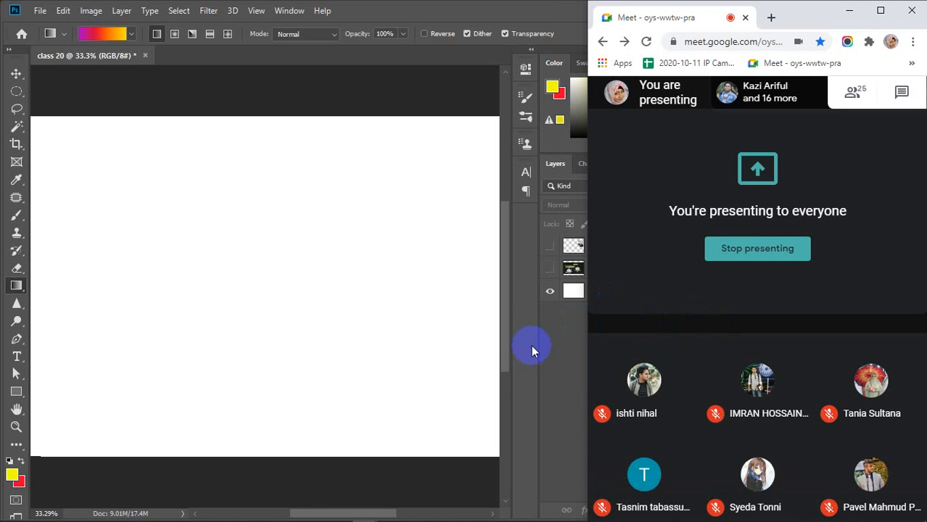
left_click(579, 349)
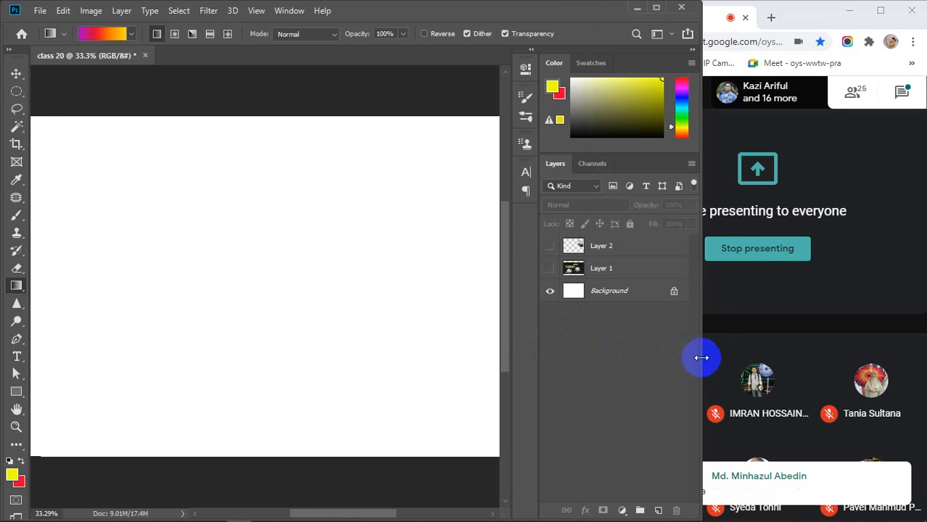
left_click_drag(701, 356, 823, 353)
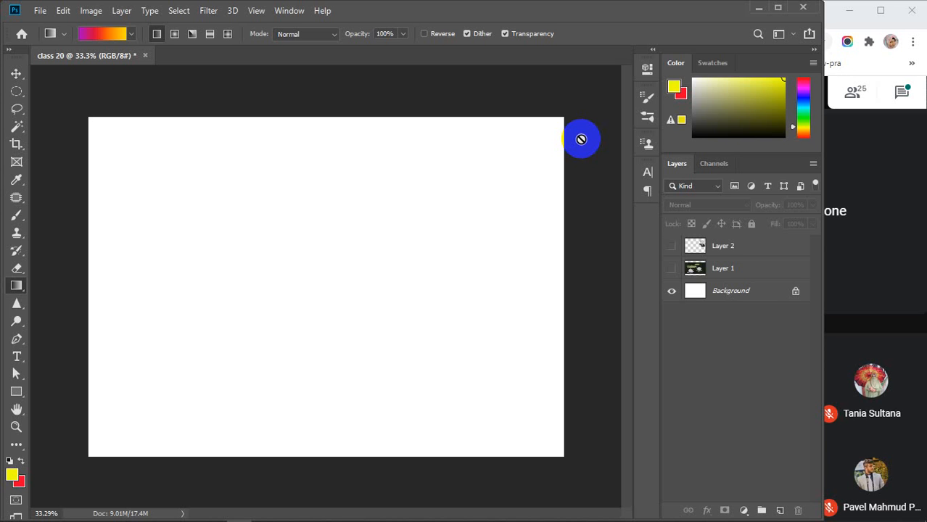
Switch to the Chrome window with the flower lily results and search Google Images for "landscape design with photoshop tool".
mouse_move(365, 516)
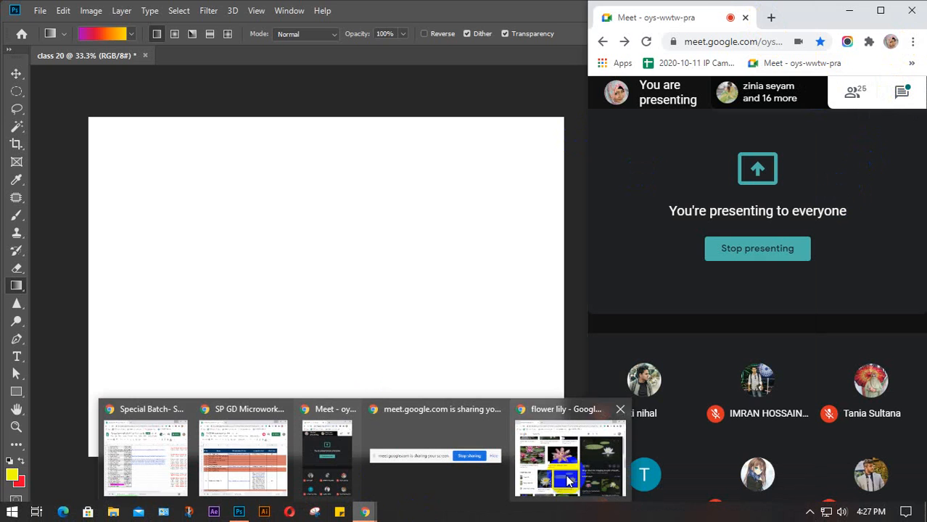
left_click(569, 468)
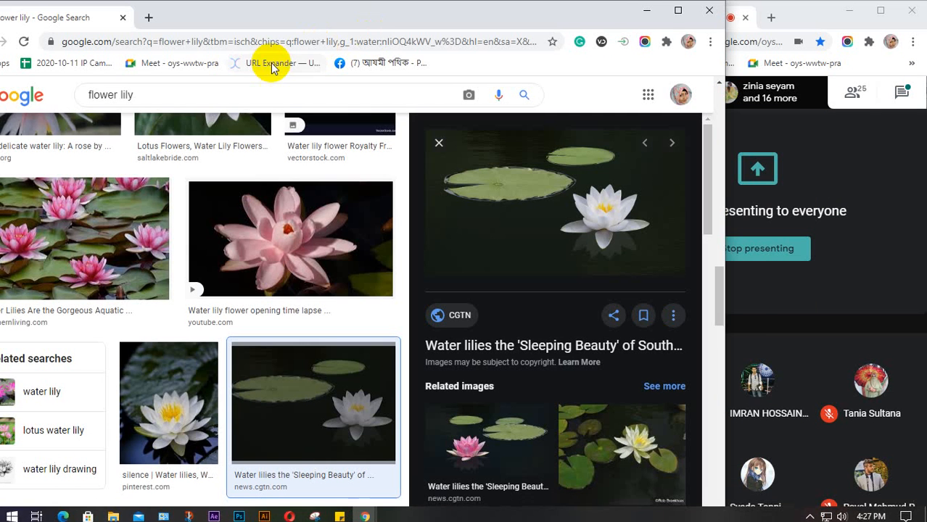
left_click_drag(180, 94, 55, 99)
type("land")
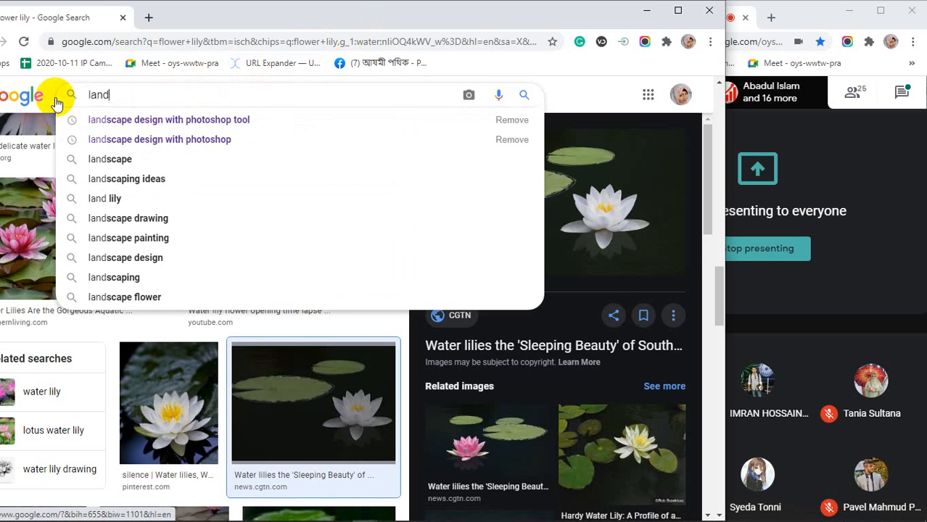
key("Down")
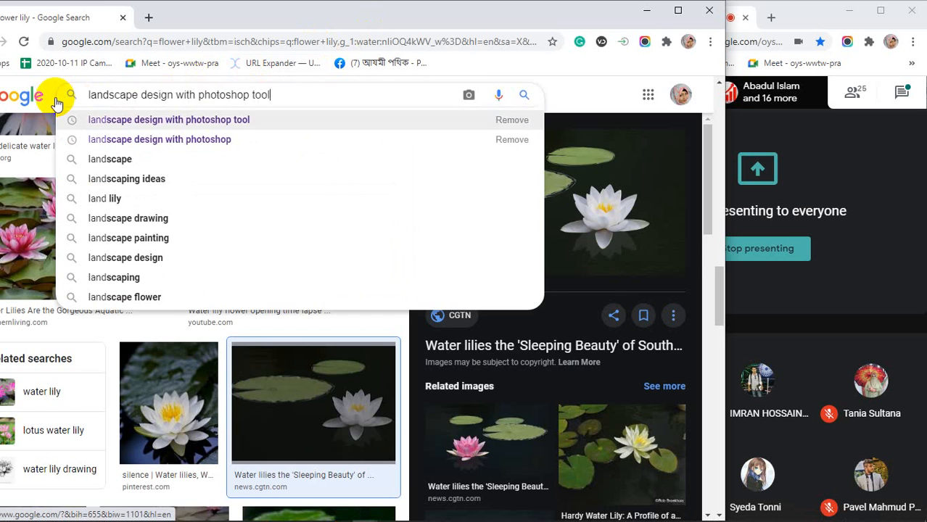
key("Return")
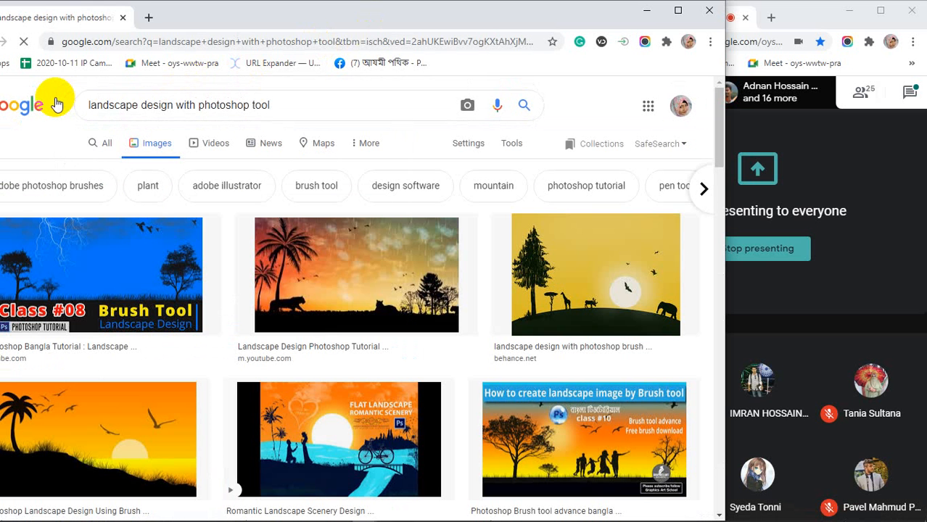
Preview the yellow animal-silhouette landscape and the orange palm-tree sunset, and look through the related images.
left_click(573, 293)
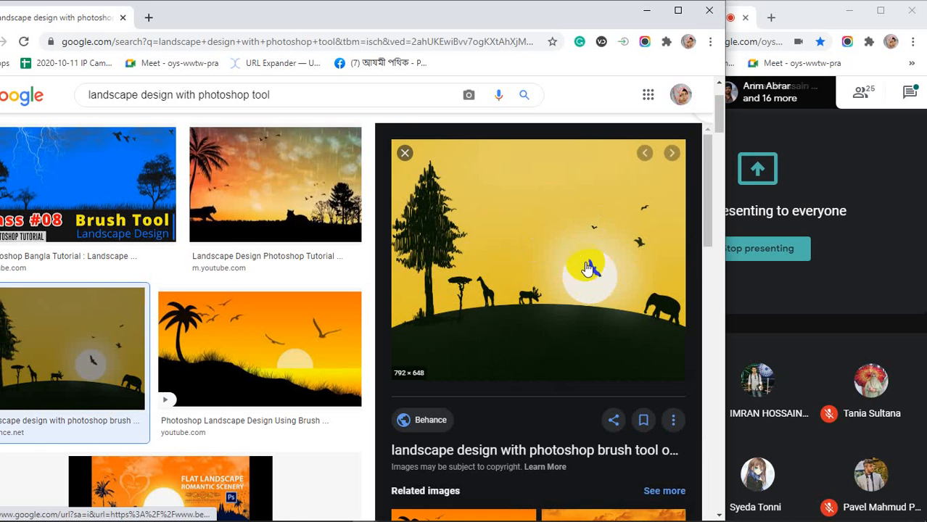
left_click(276, 335)
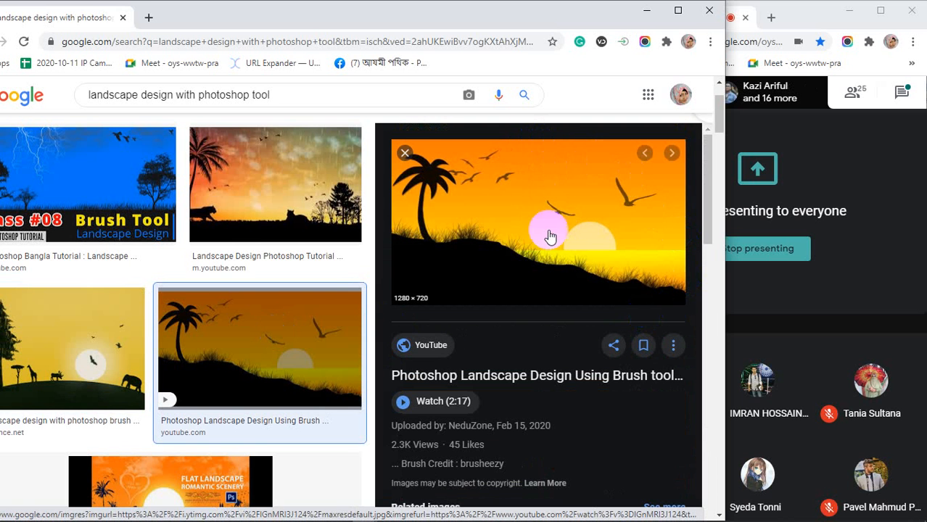
scroll(547, 274, "down", 5)
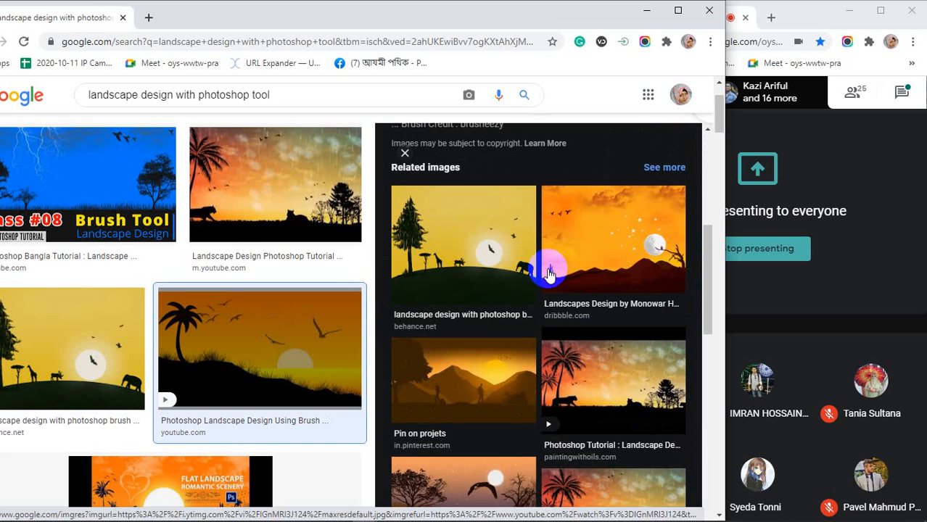
Preview the red "Sunset Cruel Scenery" flat landscape from further down the results and look through its related images.
scroll(293, 339, "down", 8)
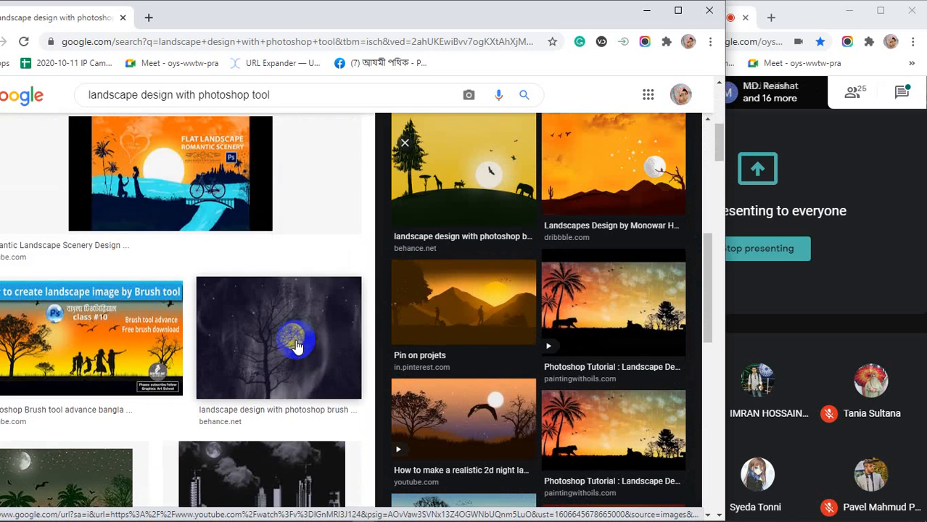
scroll(296, 347, "down", 2)
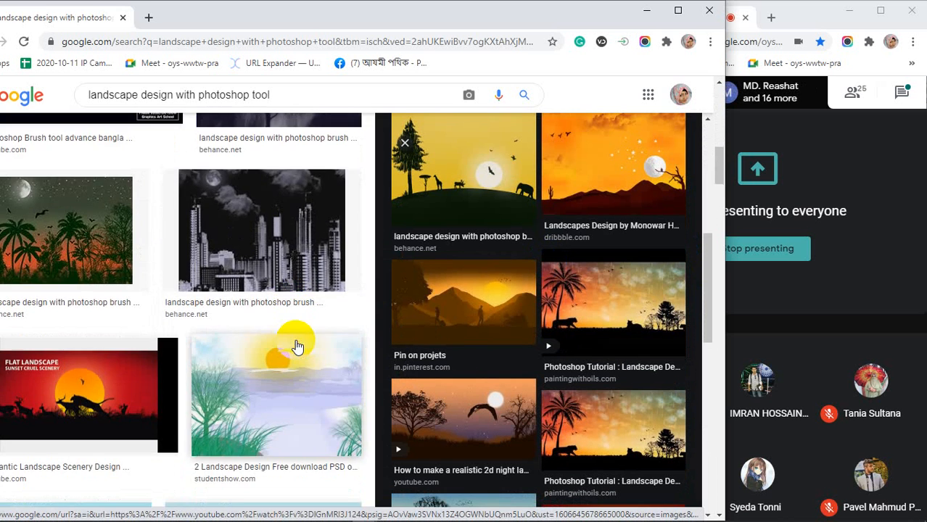
scroll(297, 346, "down", 1)
left_click(137, 336)
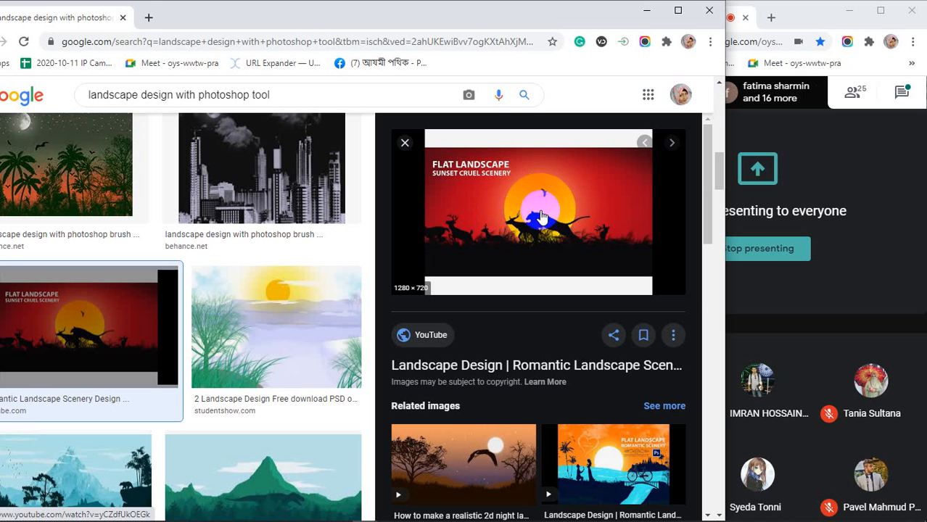
scroll(538, 254, "down", 5)
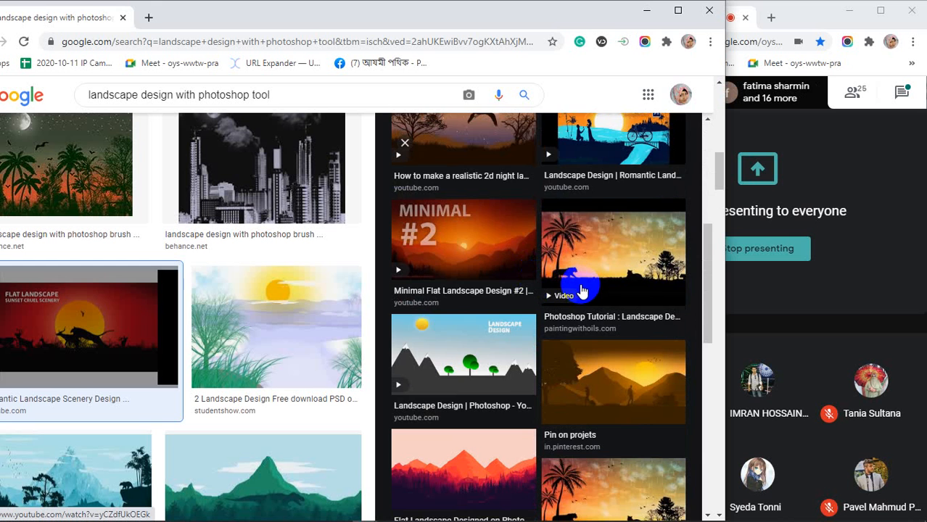
scroll(580, 290, "down", 2)
Preview the related "Landscape Design" image with snow-capped grey mountains and green trees, and look through its related images.
left_click(488, 221)
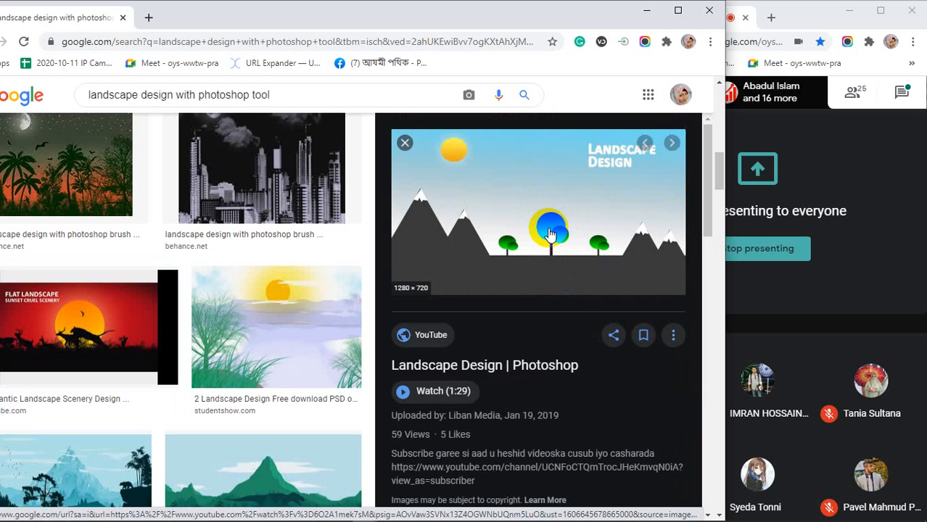
scroll(551, 232, "down", 4)
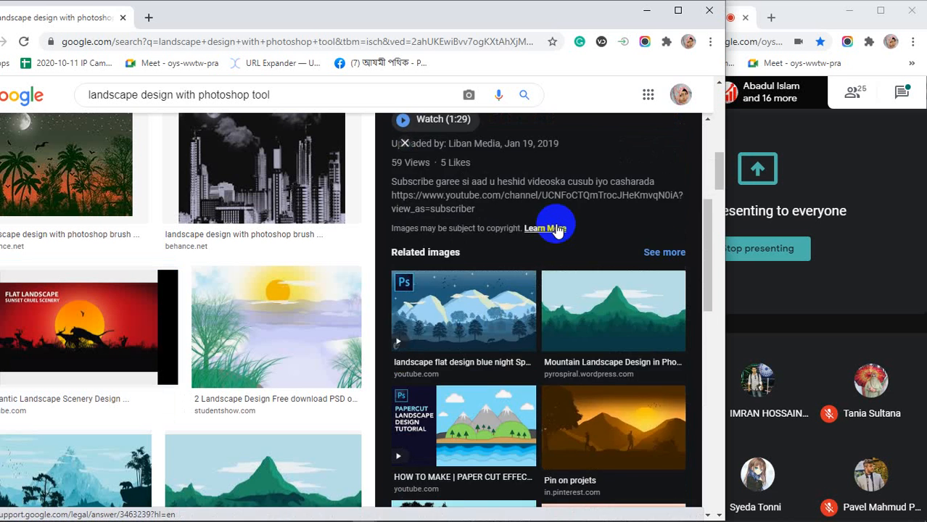
scroll(555, 228, "down", 3)
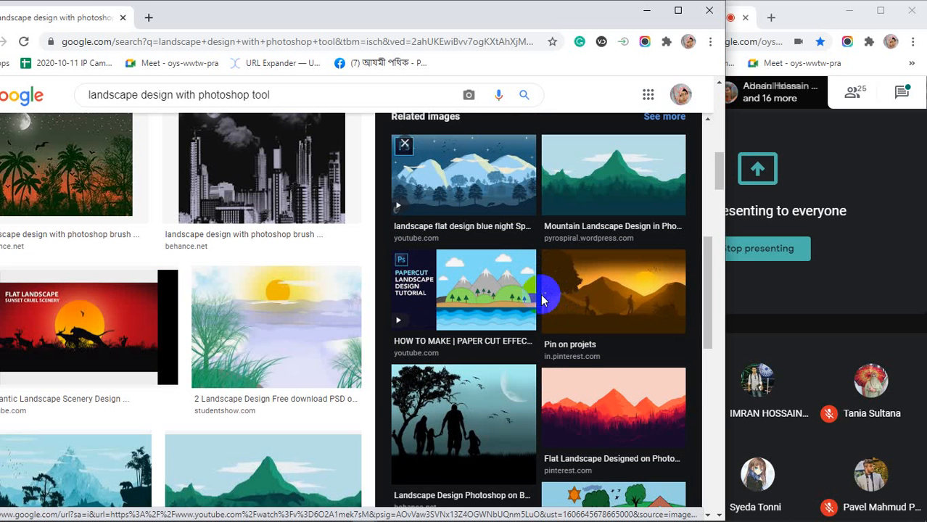
scroll(542, 297, "down", 3)
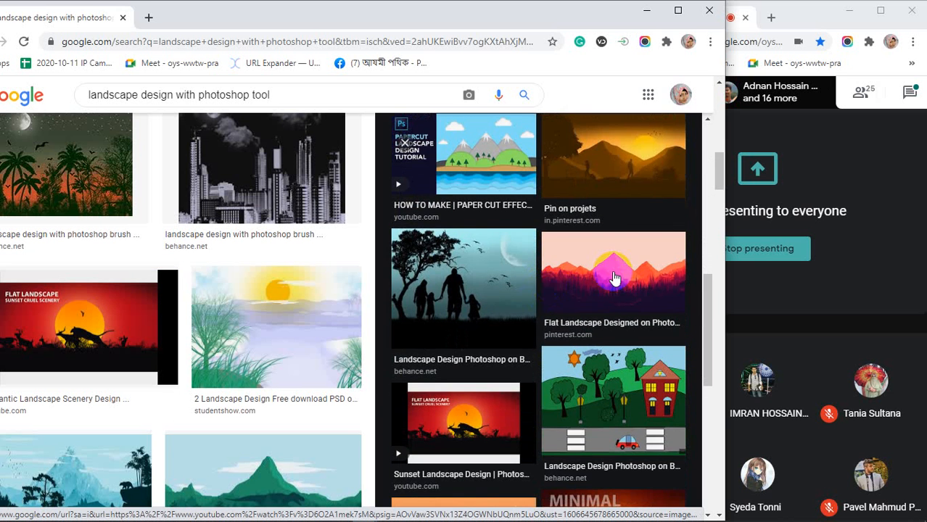
Preview the related flat landscape with orange mountains over a dark purple forest, and look through the similar designs.
left_click(613, 277)
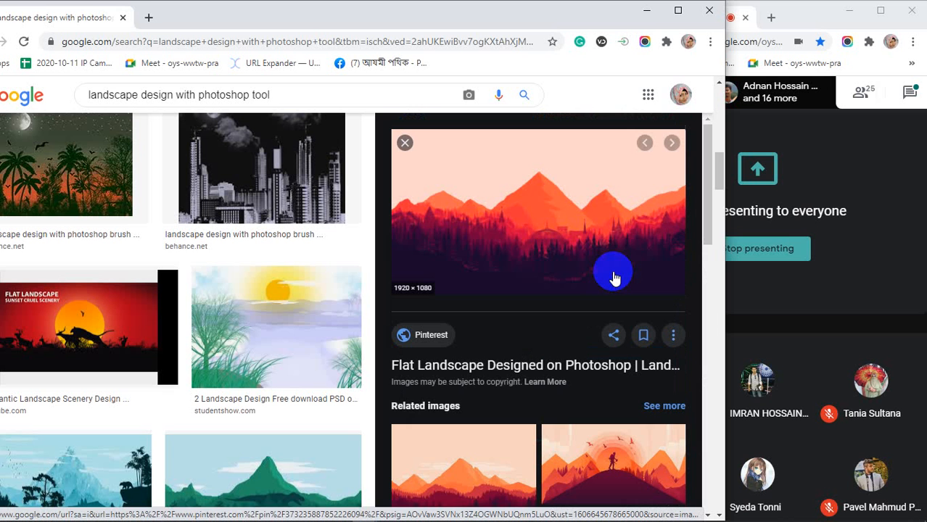
scroll(537, 264, "down", 3)
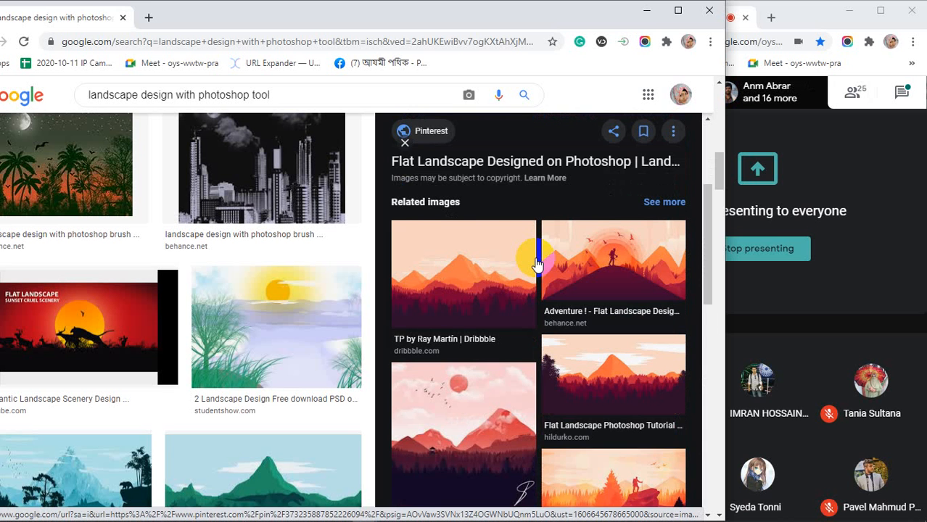
scroll(537, 265, "down", 2)
scroll(537, 265, "down", 3)
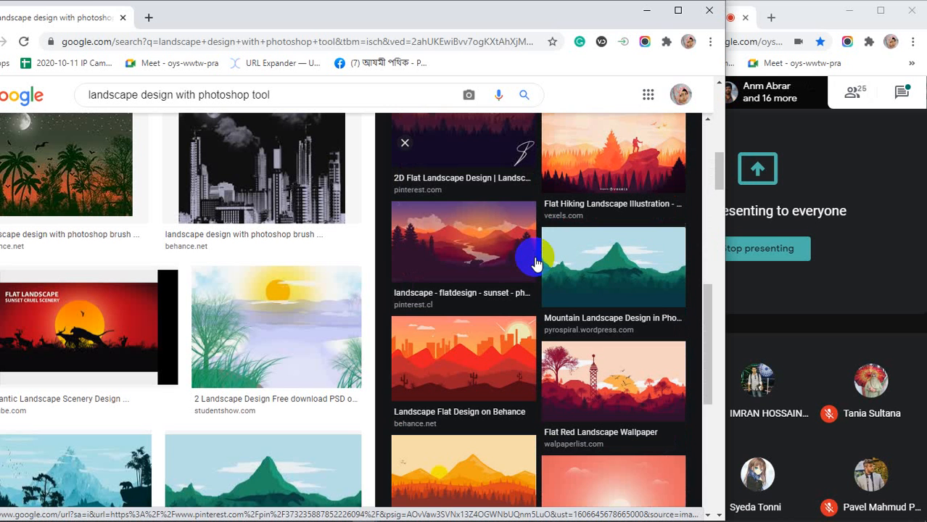
left_click(497, 247)
scroll(497, 246, "down", 1)
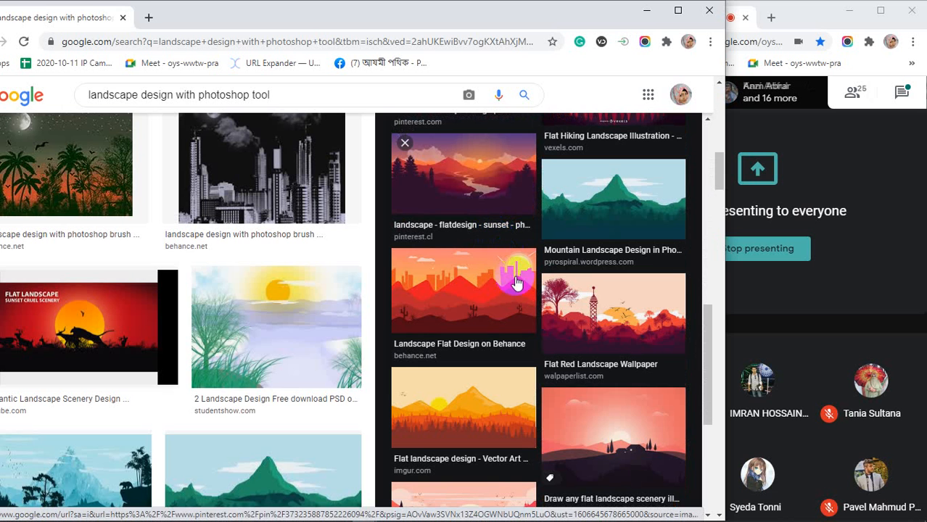
Look further down the main results, preview the orange mountain landscape beside "Photoshop Speed Art", and look through its related images.
scroll(321, 296, "down", 3)
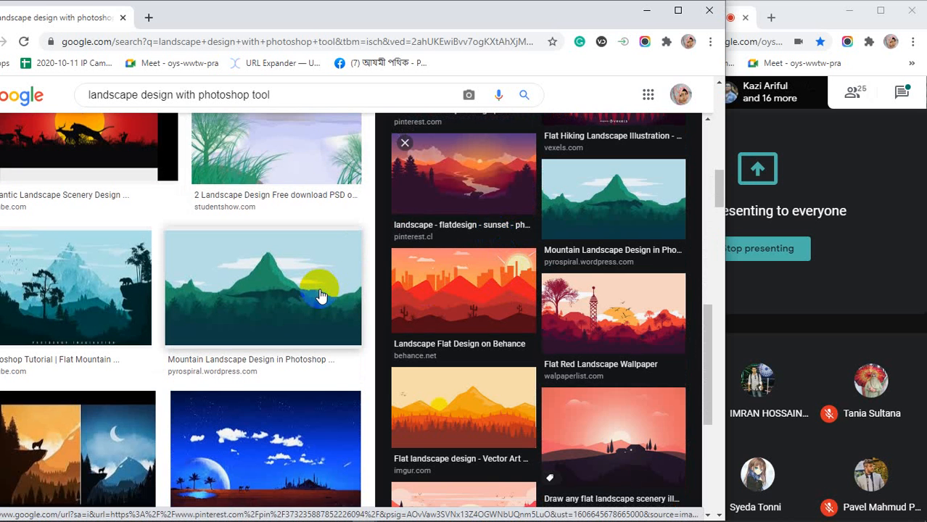
scroll(322, 296, "down", 5)
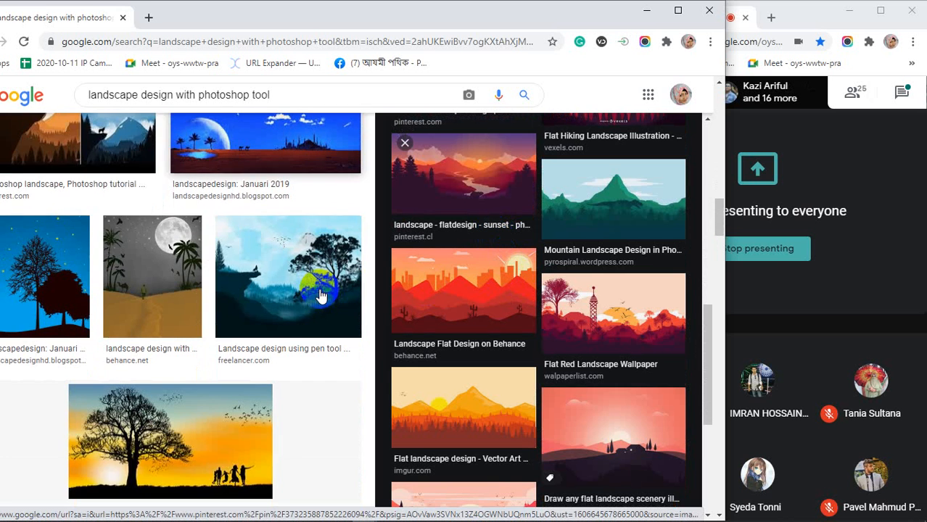
scroll(321, 296, "down", 2)
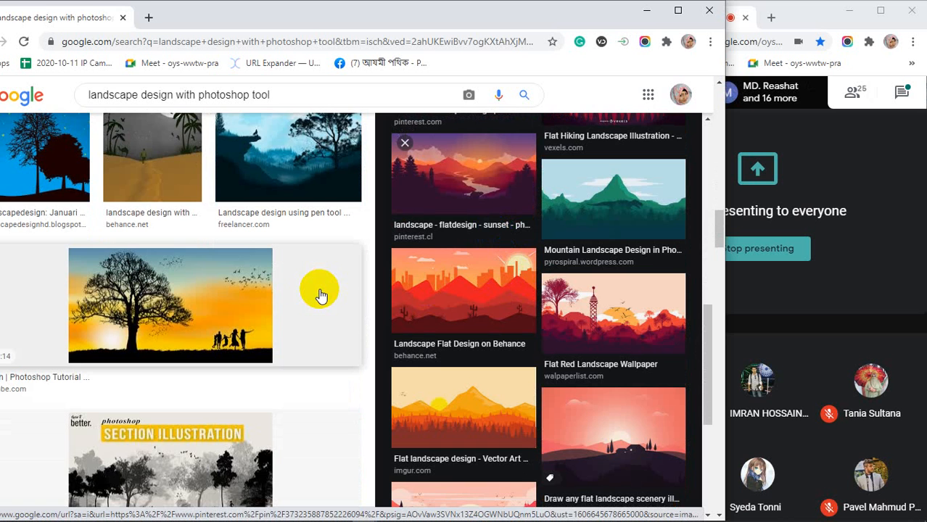
left_click(209, 302)
scroll(254, 297, "down", 4)
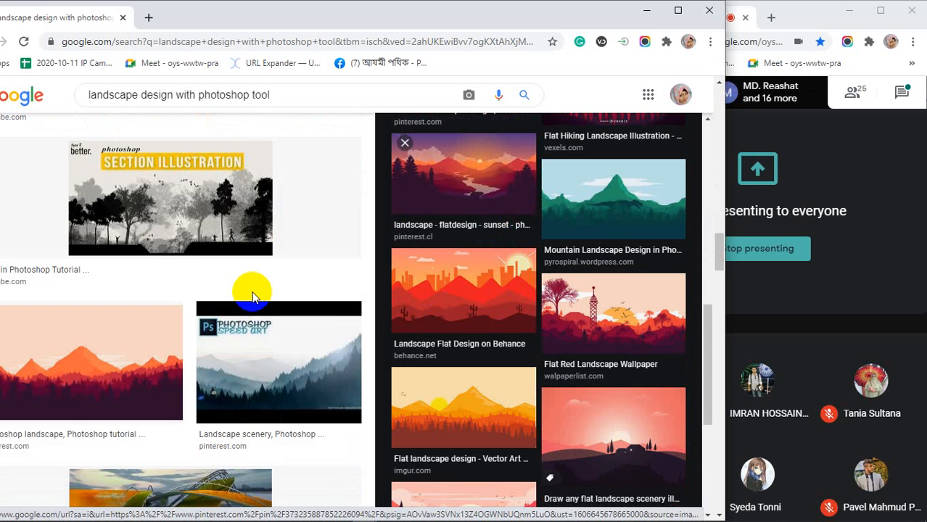
left_click(129, 351)
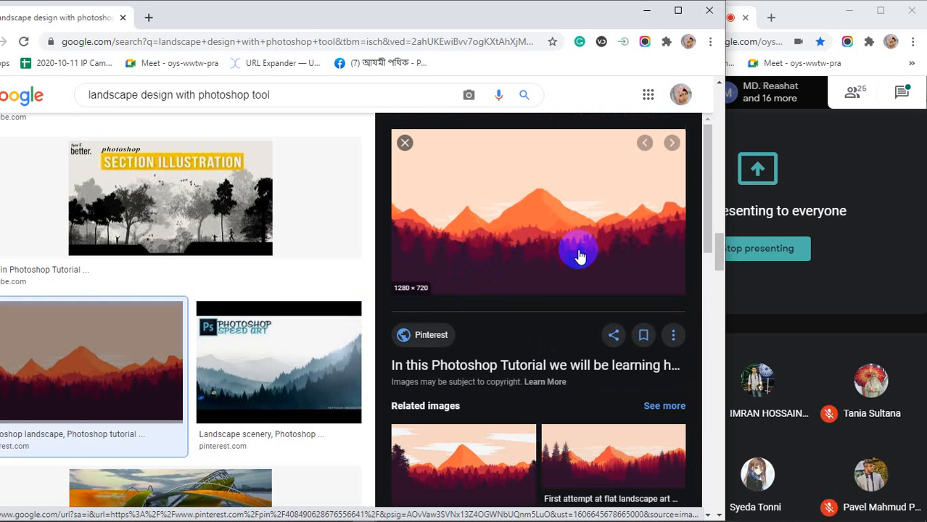
scroll(582, 244, "down", 5)
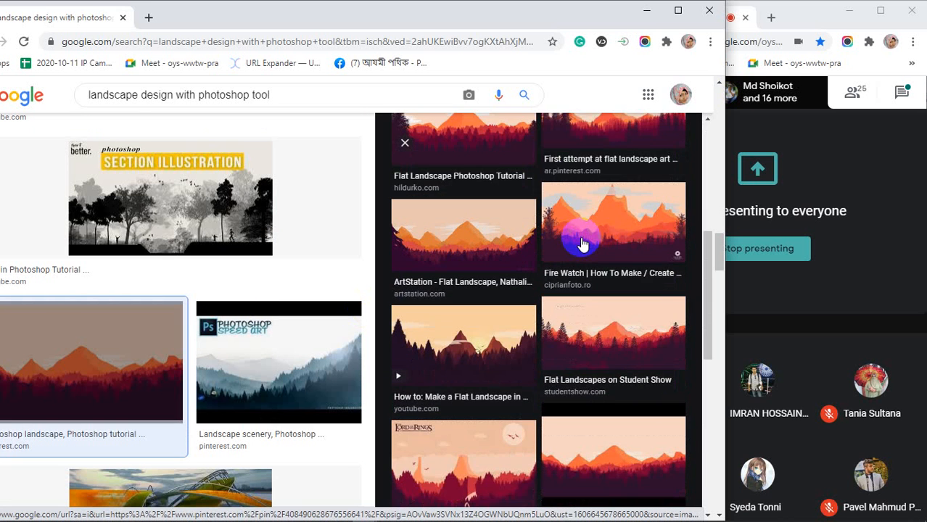
scroll(581, 245, "down", 4)
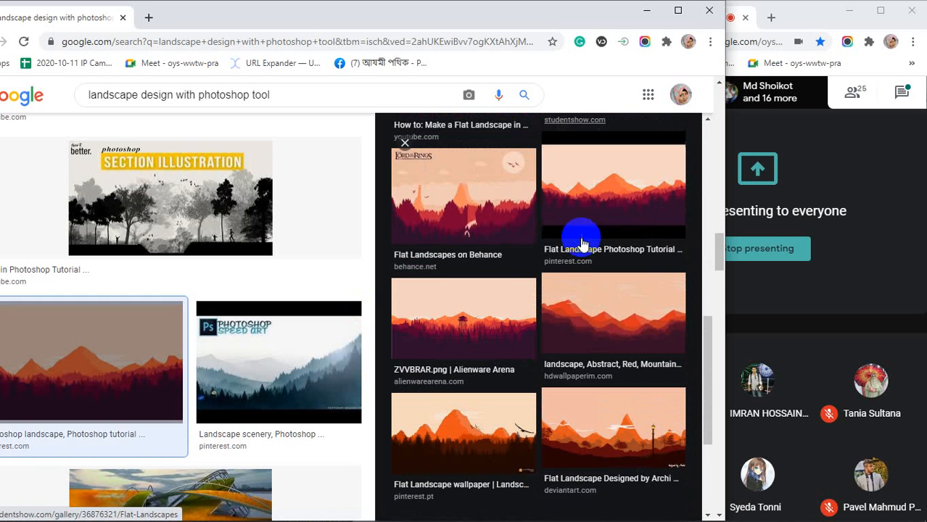
Look through the remaining main results from the highlighted mountain landscape down to the tree-brush examples below the related searches.
scroll(95, 330, "down", 4)
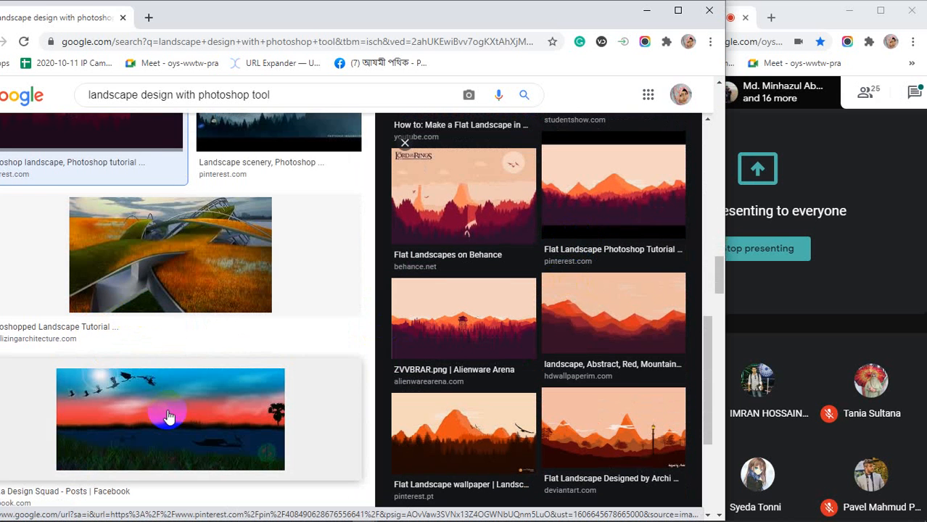
scroll(219, 349, "down", 1)
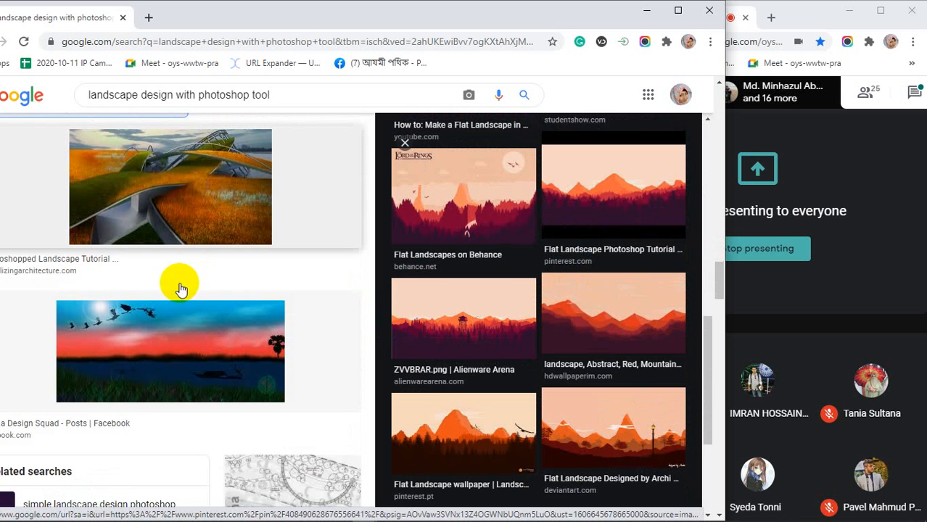
scroll(213, 321, "down", 3)
scroll(213, 317, "down", 2)
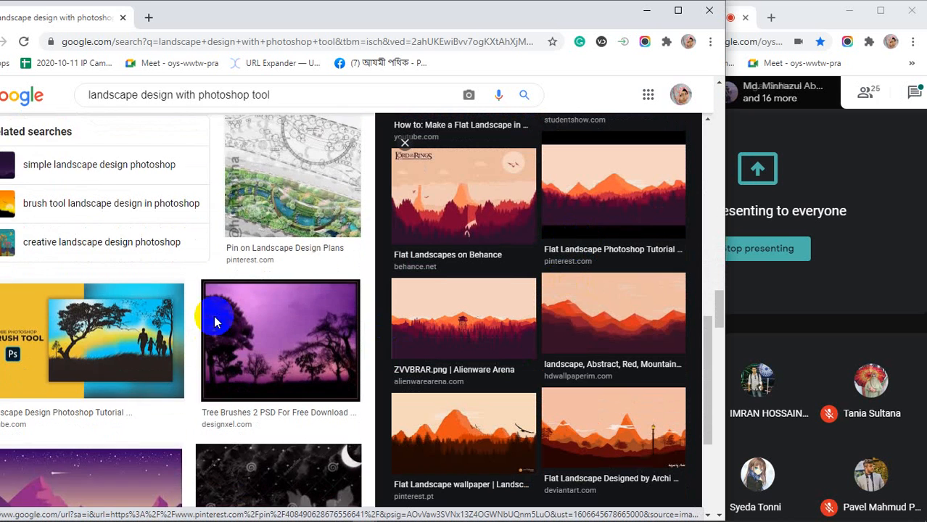
scroll(213, 317, "up", 5)
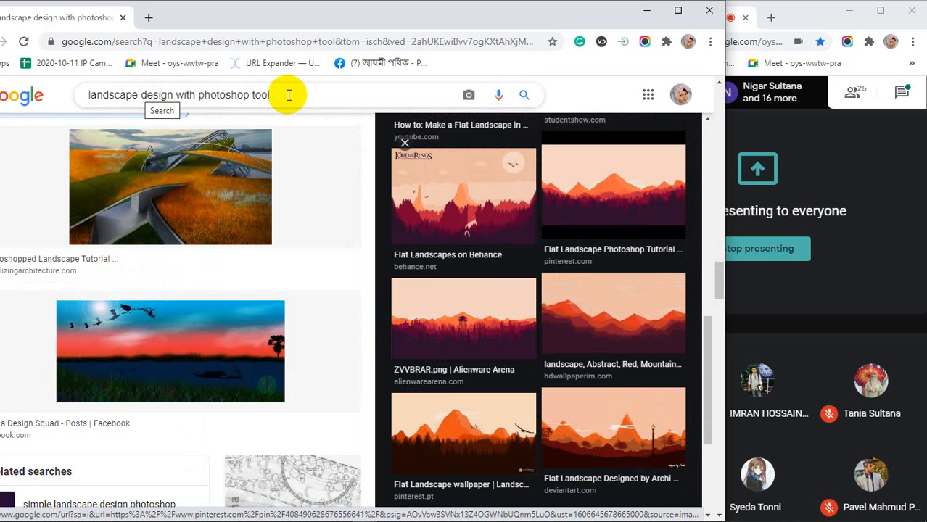
Change the image search to "landscape design using gradient" and run it.
left_click_drag(289, 95, 180, 97)
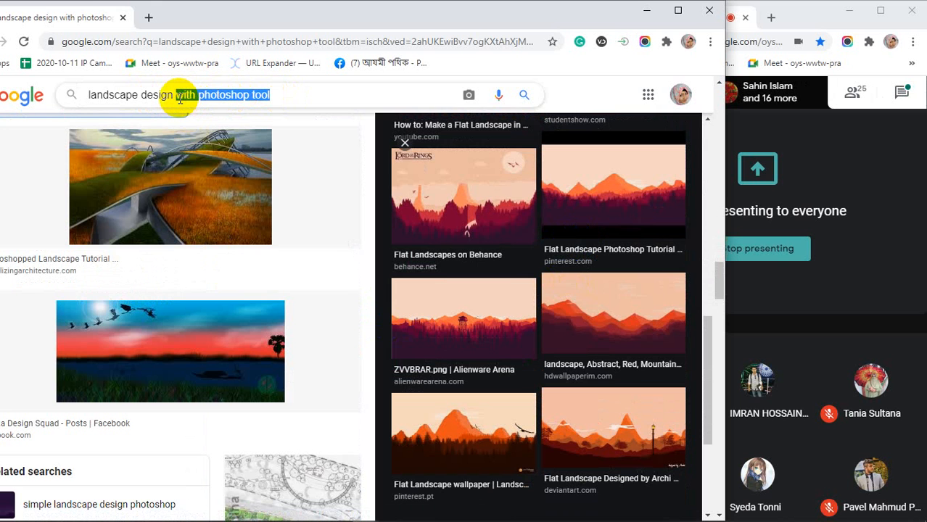
type("using")
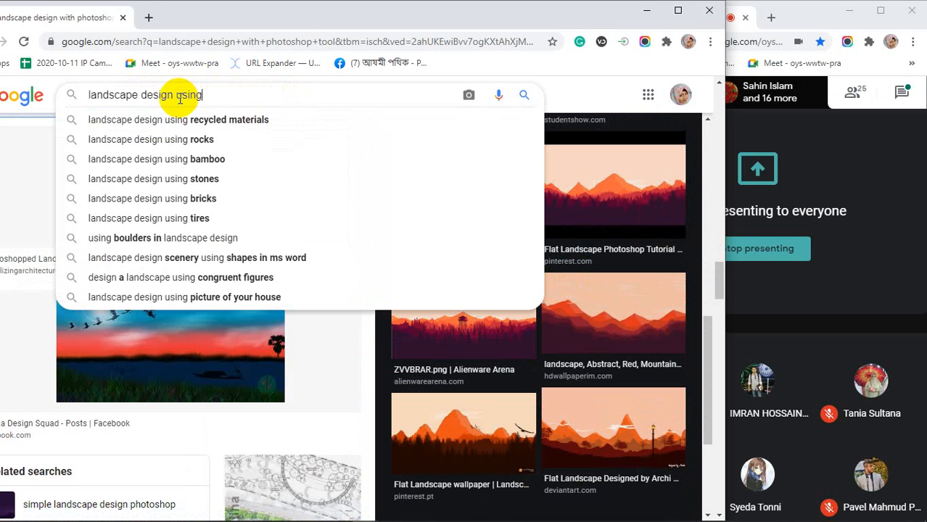
type(" gradient")
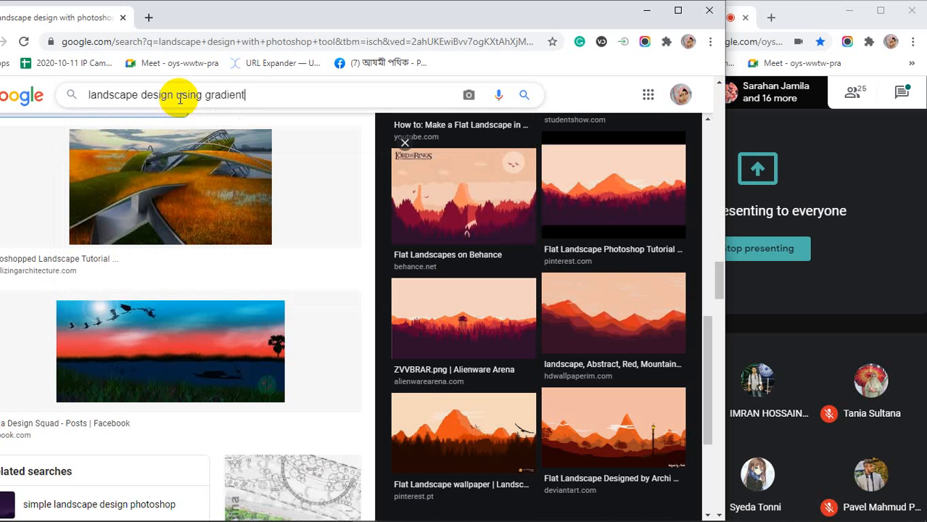
key("Return")
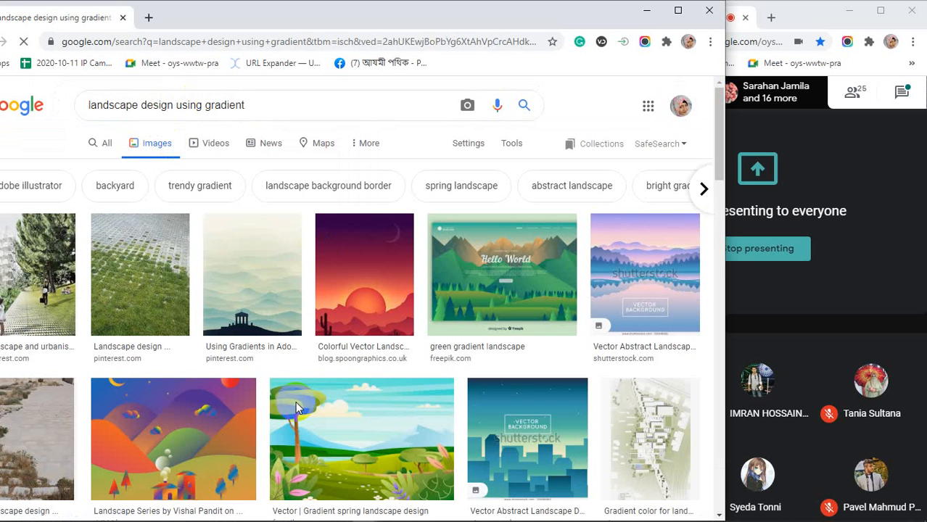
Preview the colorful vector desert sunset with cactuses from Spoon Graphics and look further through the gradient results.
left_click(377, 304)
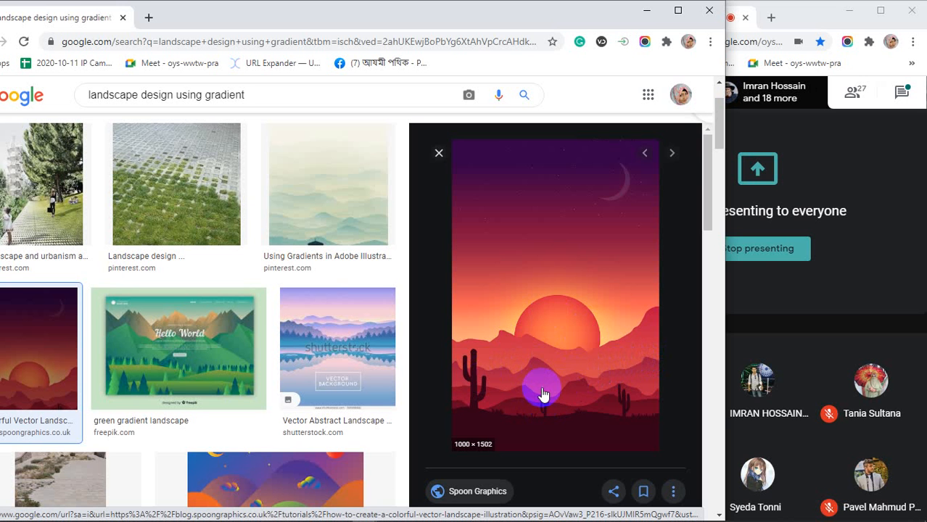
scroll(542, 392, "down", 2)
scroll(244, 373, "down", 4)
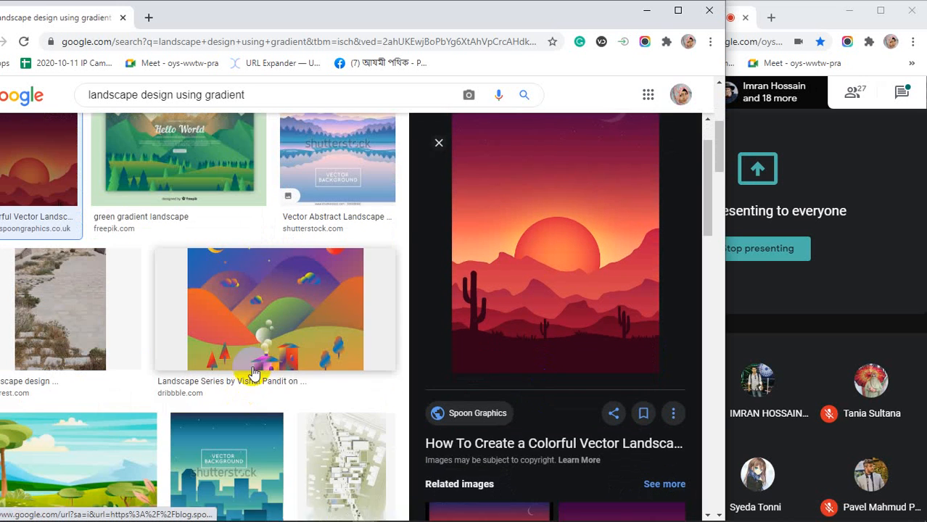
Preview the multicolored gradient hills illustration from the Dribbble Landscape Series and look through its related images.
left_click(253, 293)
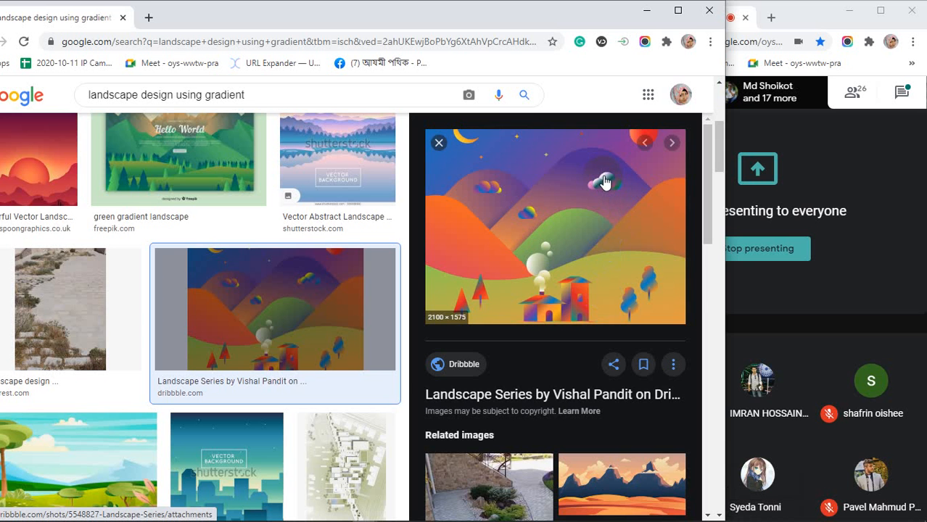
scroll(605, 181, "down", 3)
scroll(292, 267, "down", 2)
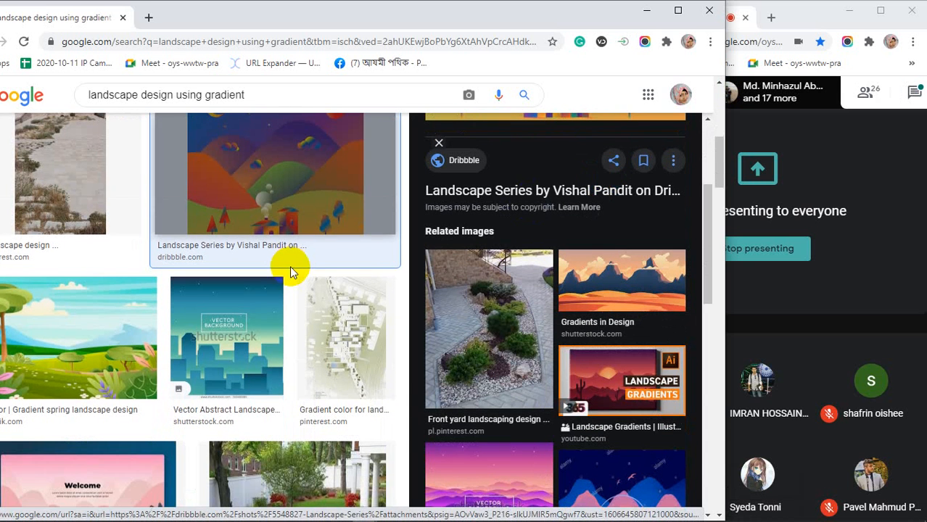
scroll(508, 305, "down", 5)
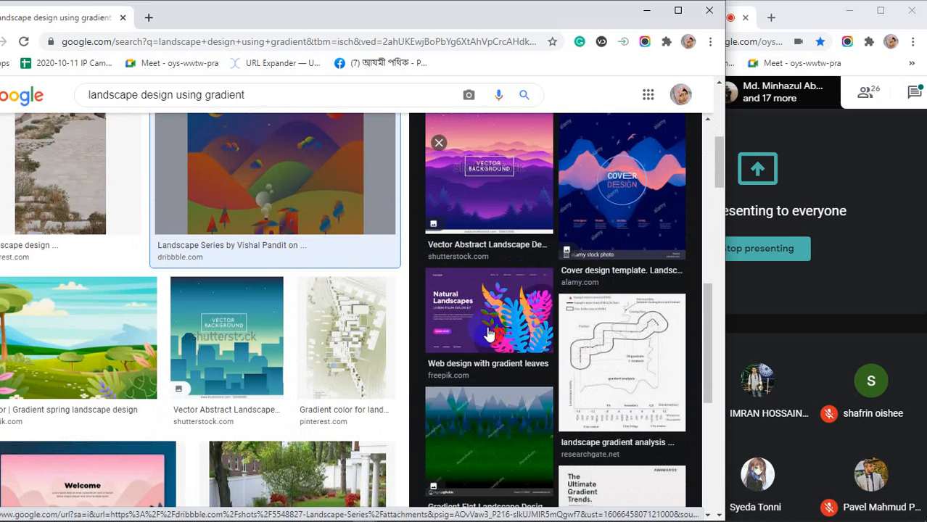
Preview the "Natural Landscapes" web design with gradient leaves and look through the related gradient web designs.
left_click(506, 324)
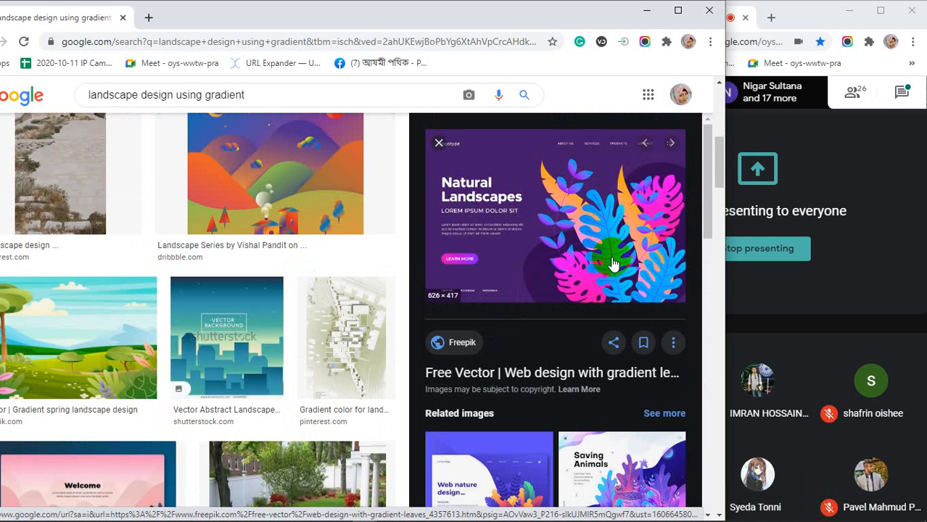
scroll(633, 285, "down", 10)
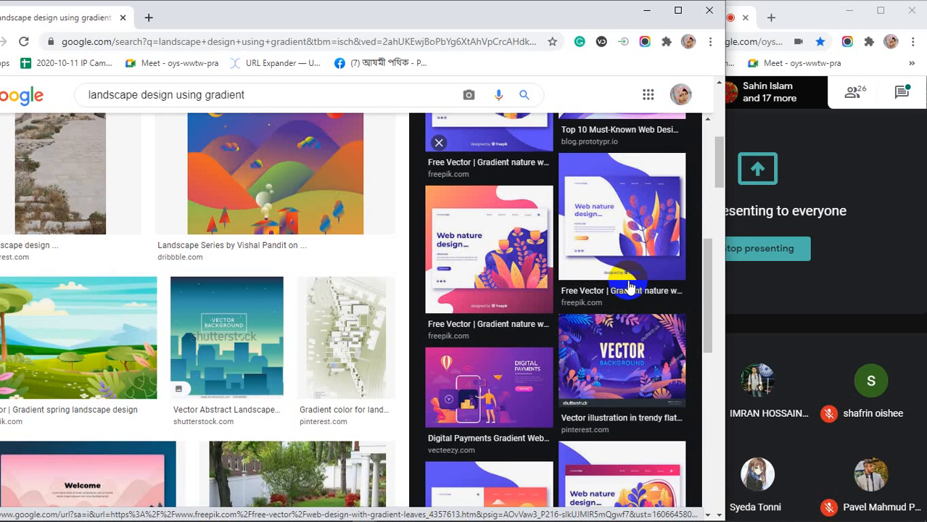
scroll(640, 295, "down", 3)
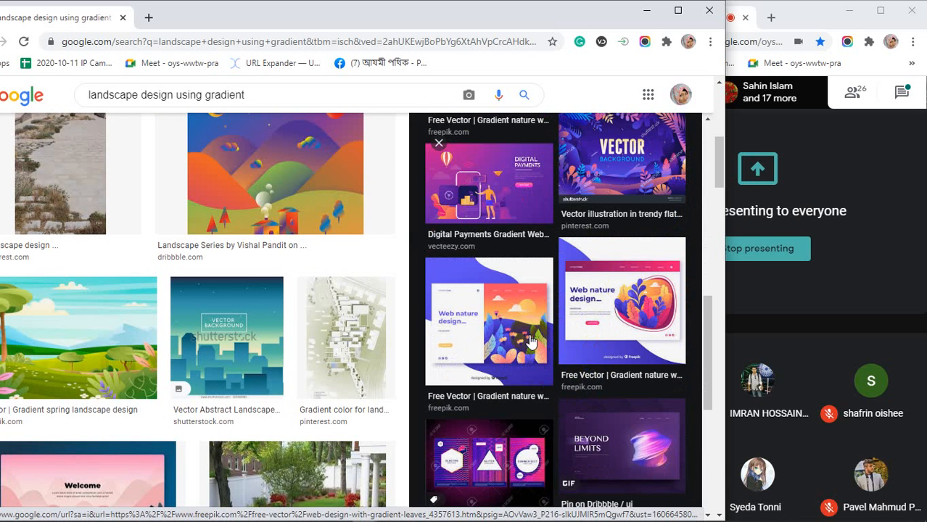
Switch to the class 20 document in Photoshop and add a new empty layer above Layer 2.
left_click(649, 13)
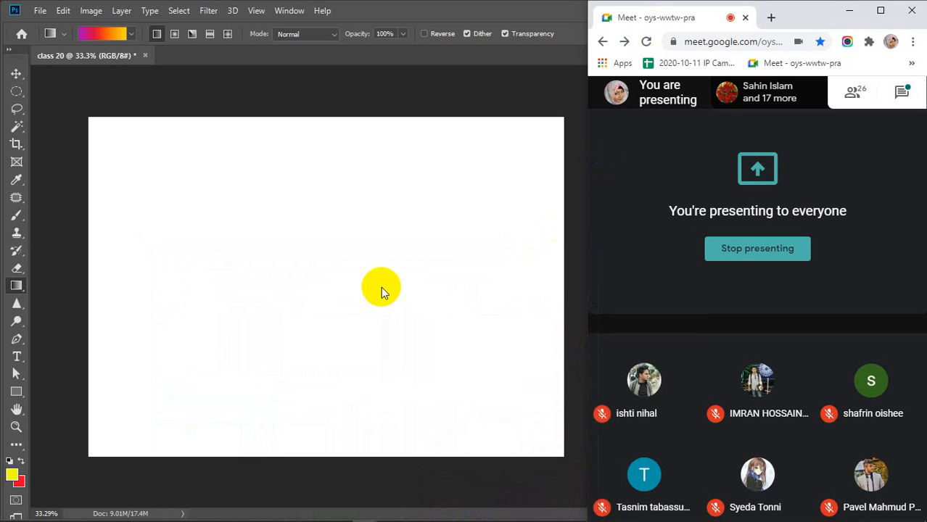
left_click(462, 127)
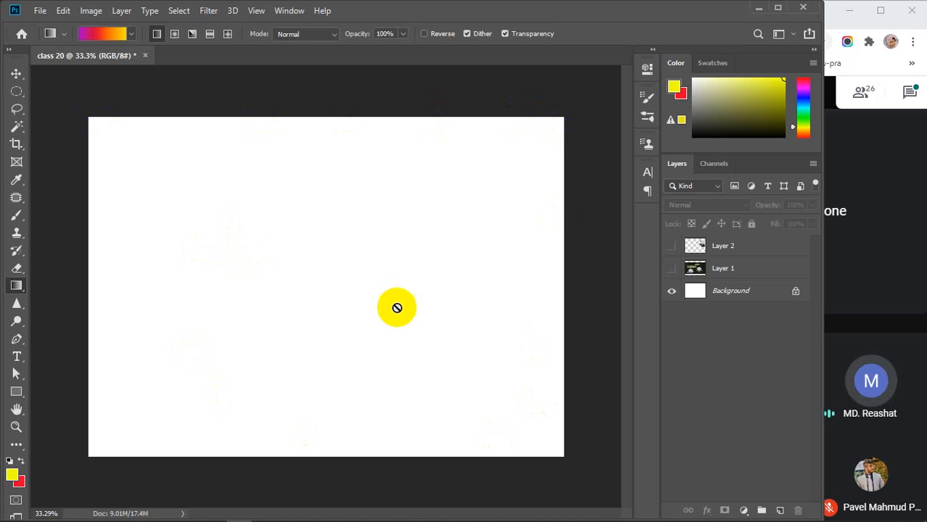
left_click(781, 511)
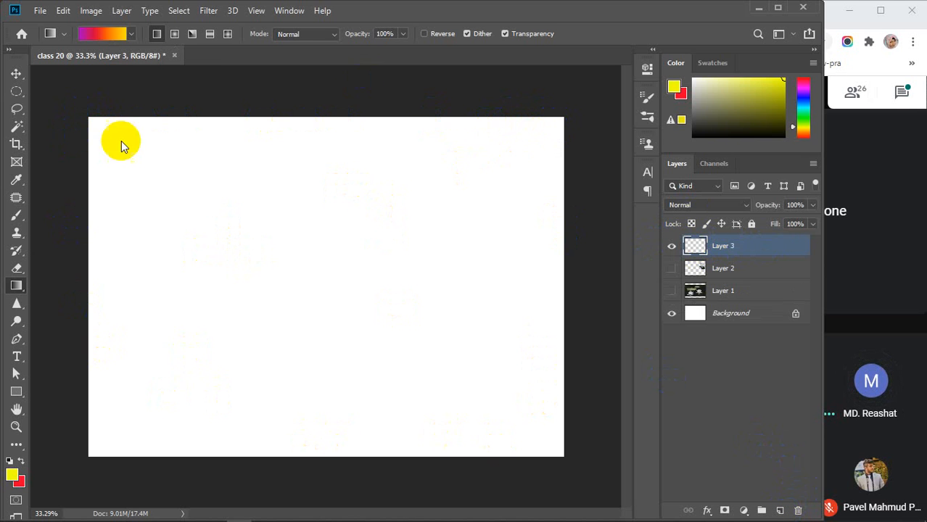
Draw a circular selection near the middle of the canvas with the Elliptical Marquee Tool and deselect it.
right_click(16, 91)
left_click(73, 104)
left_click_drag(249, 195, 396, 329)
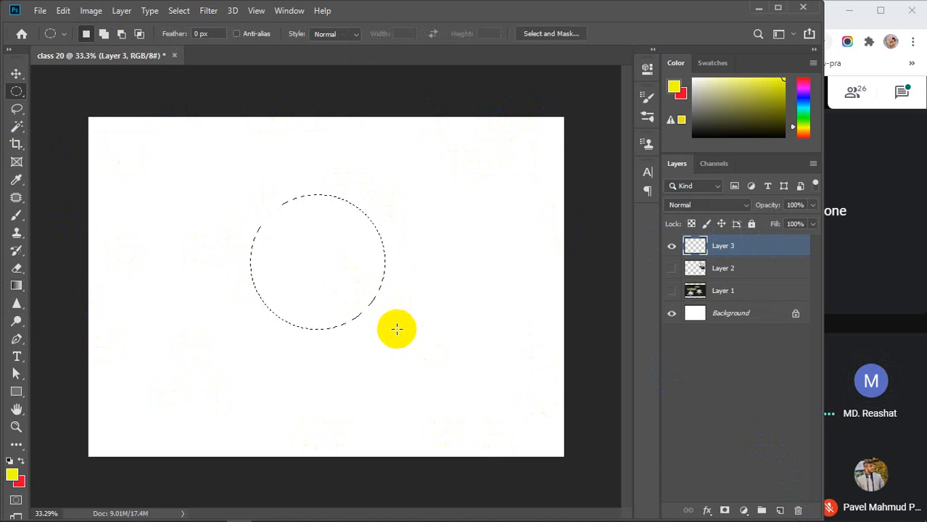
left_click(347, 238)
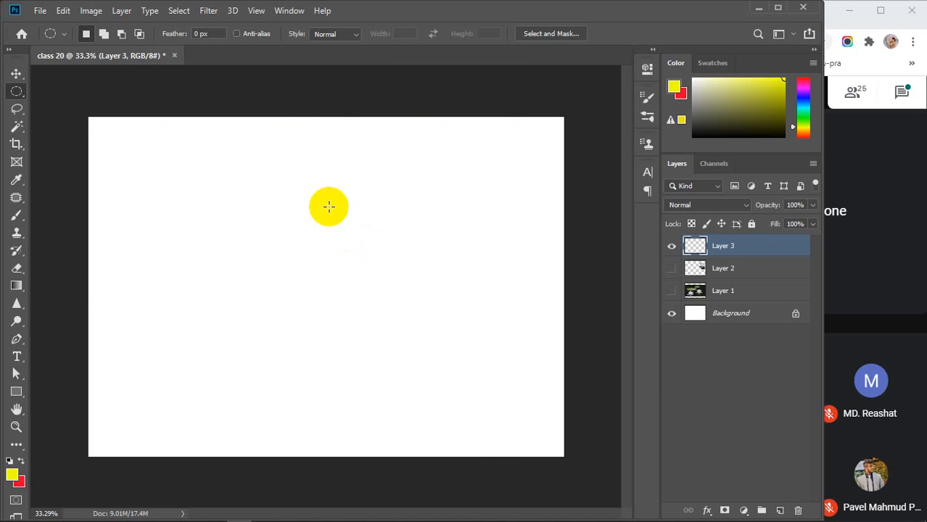
Look over Layer 3's options and the fill and adjustment layer choices, and make the Gradient Tool active.
left_click(15, 288)
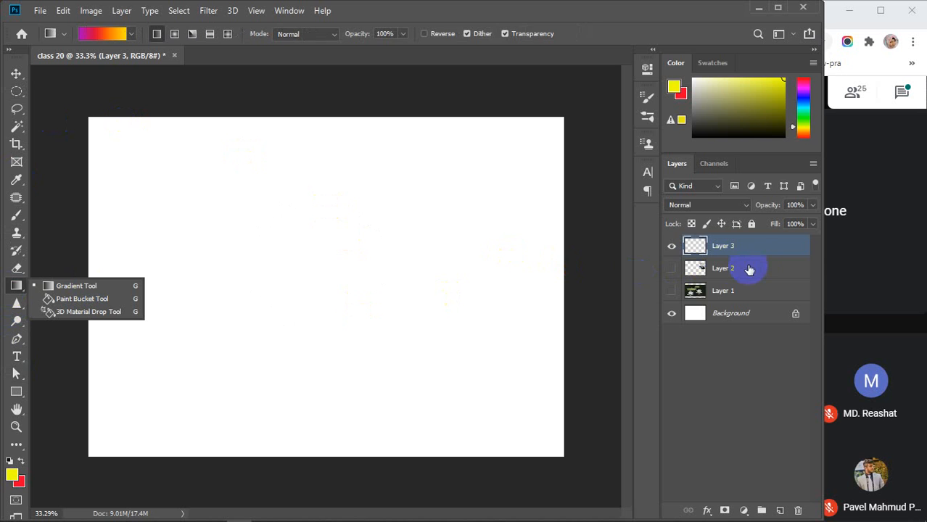
right_click(779, 246)
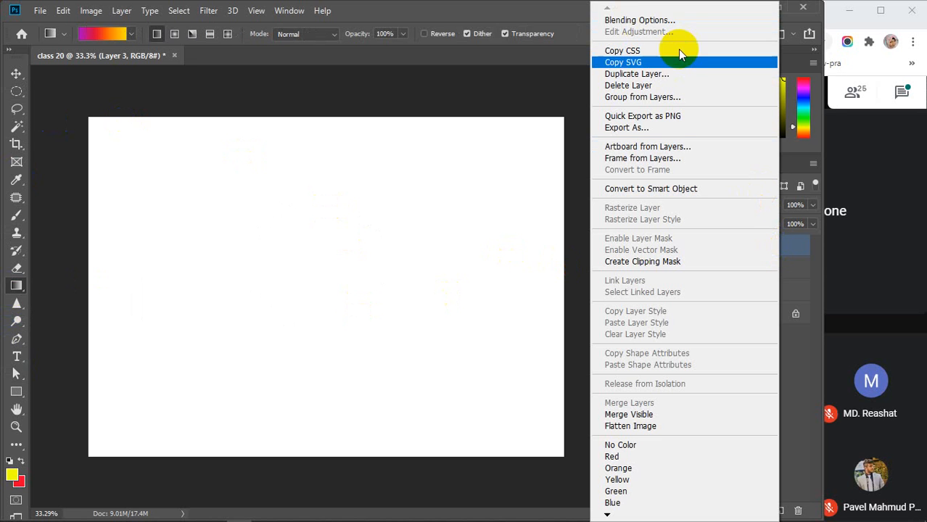
left_click(808, 243)
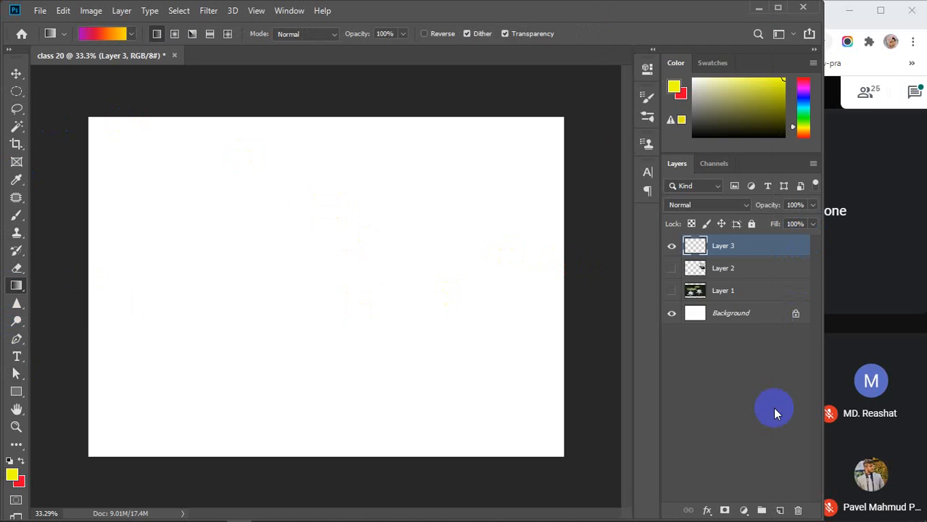
left_click(743, 512)
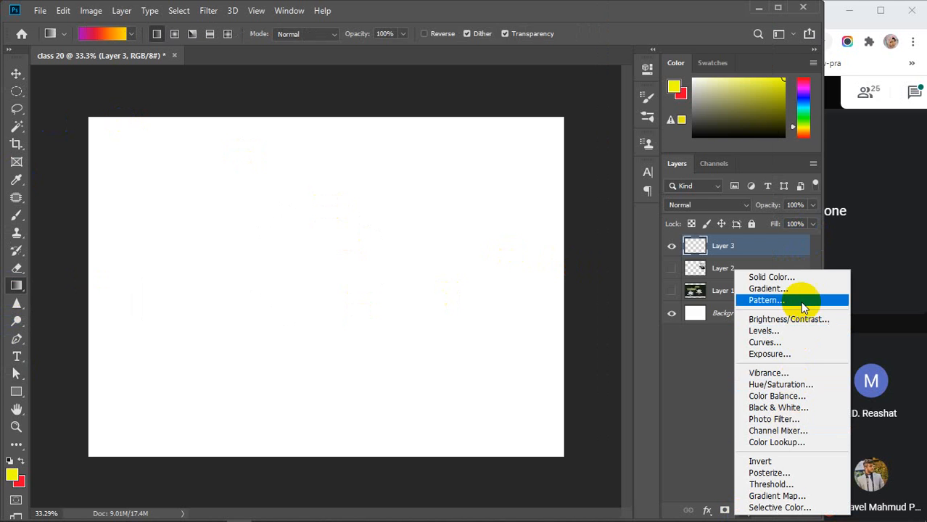
left_click(772, 247)
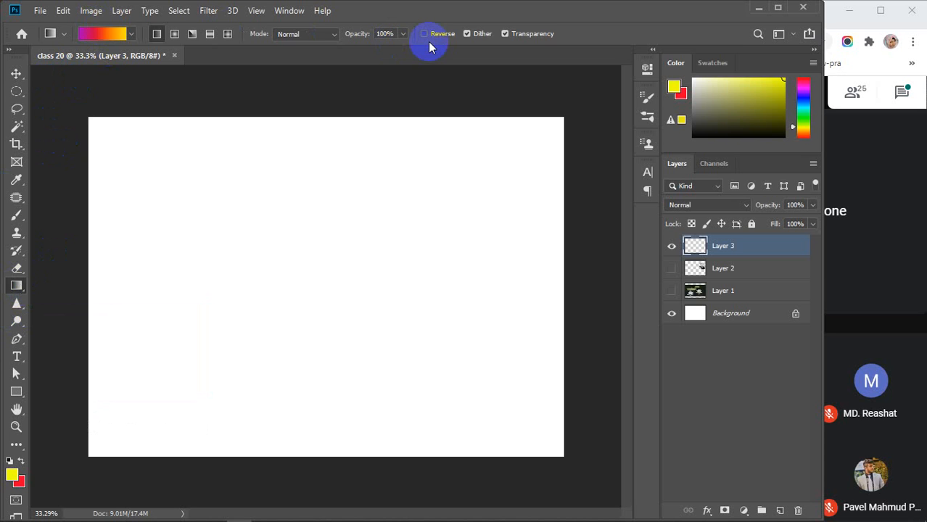
key("v")
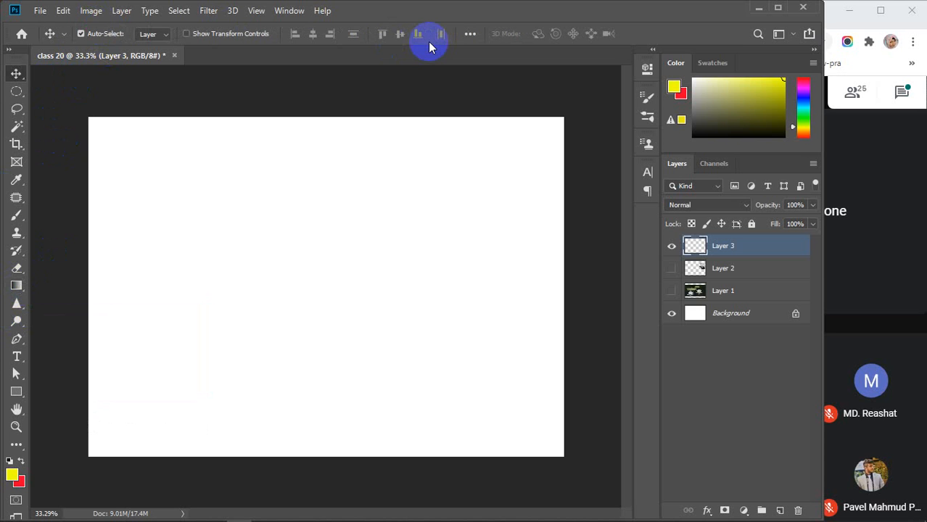
key("g")
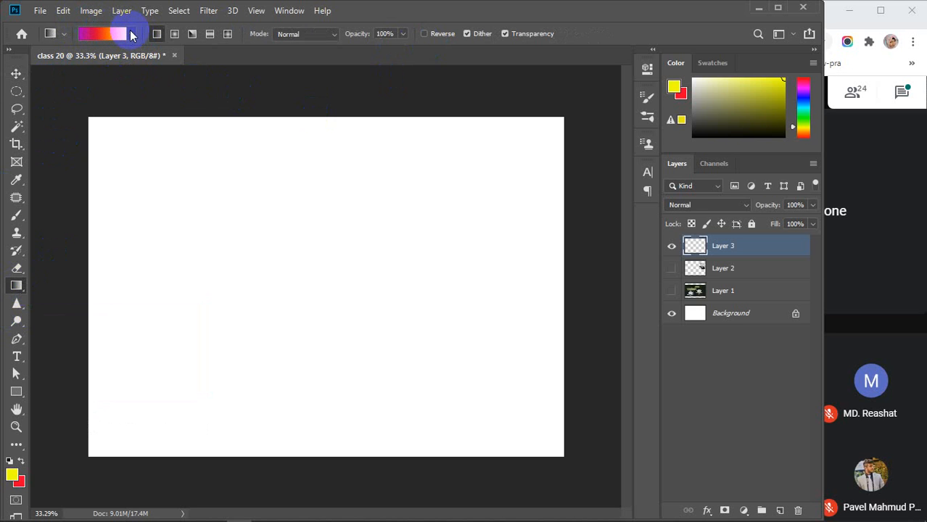
Replace the current gradient presets with the Photographic Toning set and look through its swatches.
left_click(131, 35)
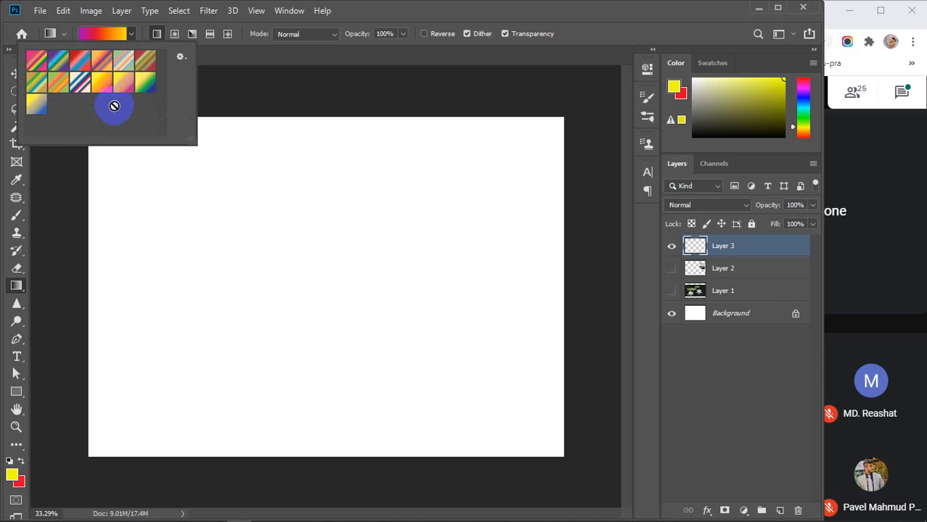
left_click(179, 58)
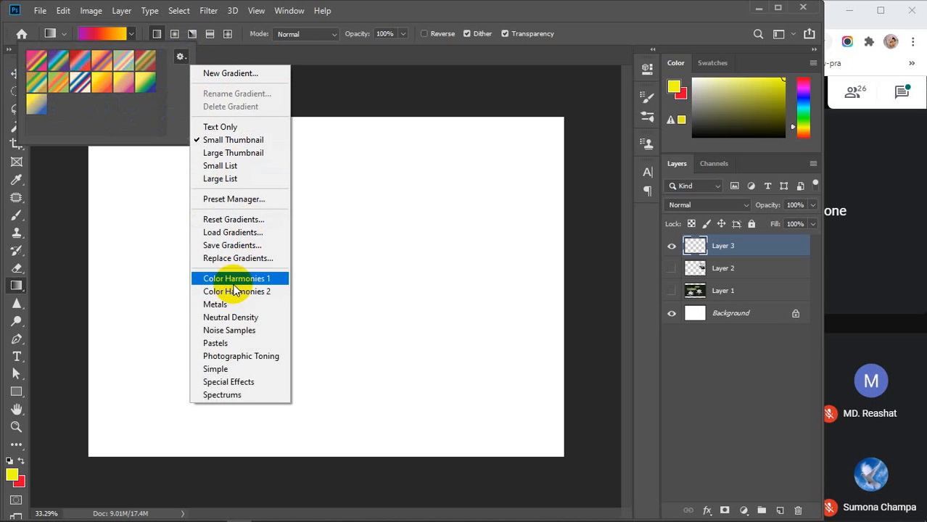
left_click(227, 357)
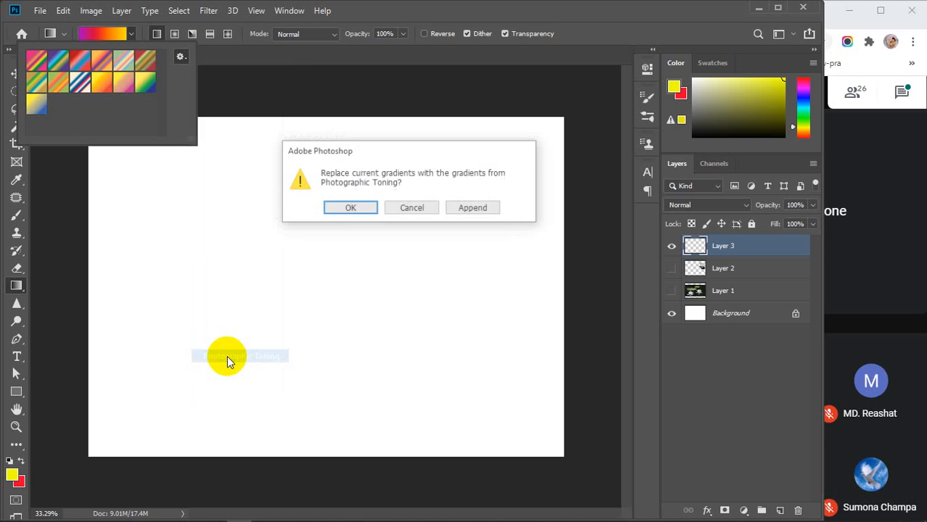
left_click(351, 206)
scroll(67, 101, "down", 3)
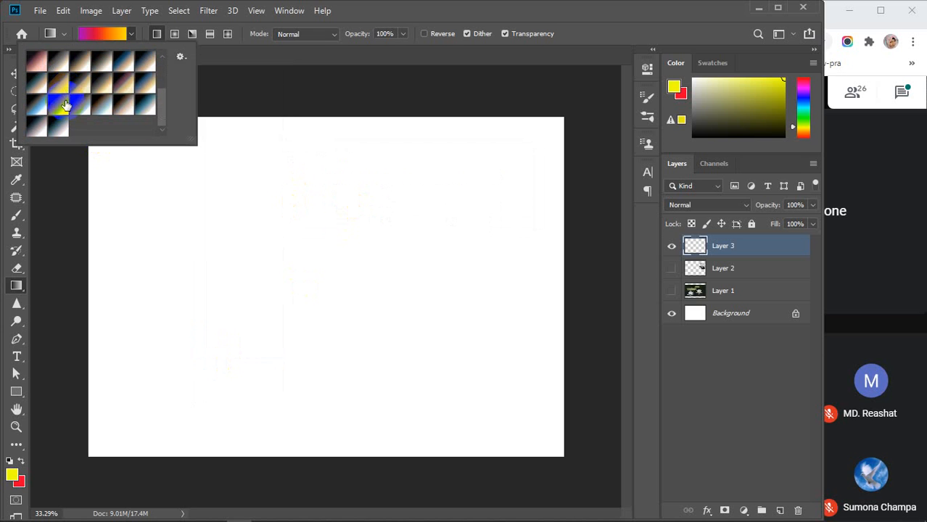
scroll(67, 102, "up", 3)
Replace the current gradient presets with the Simple set and close the gradient picker.
left_click(181, 57)
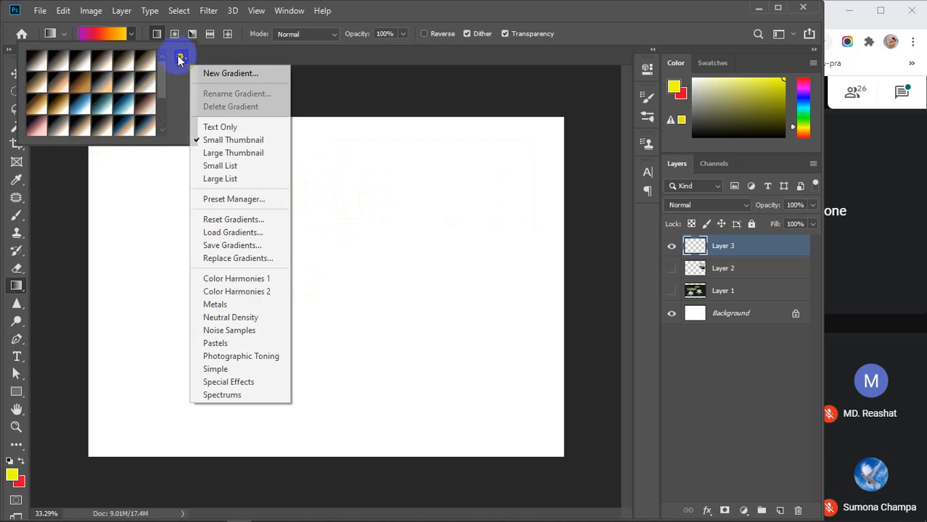
left_click(223, 369)
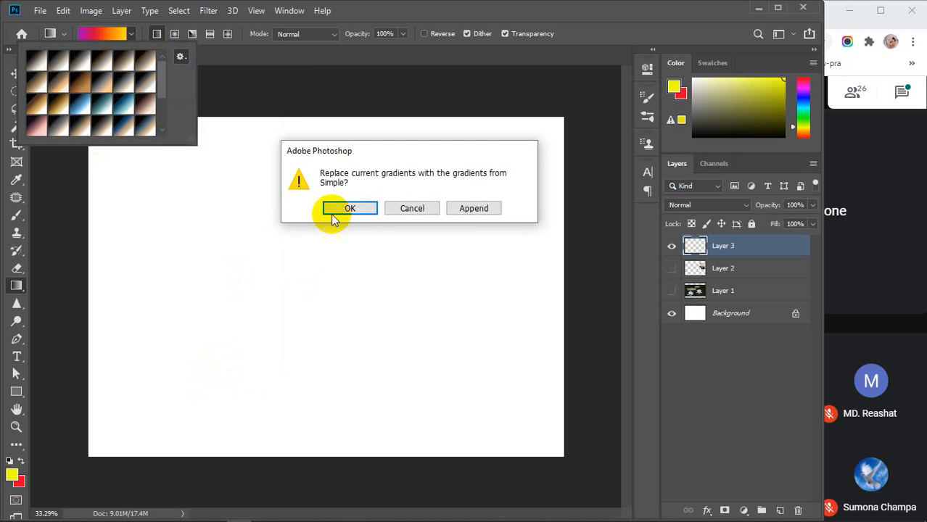
left_click(348, 209)
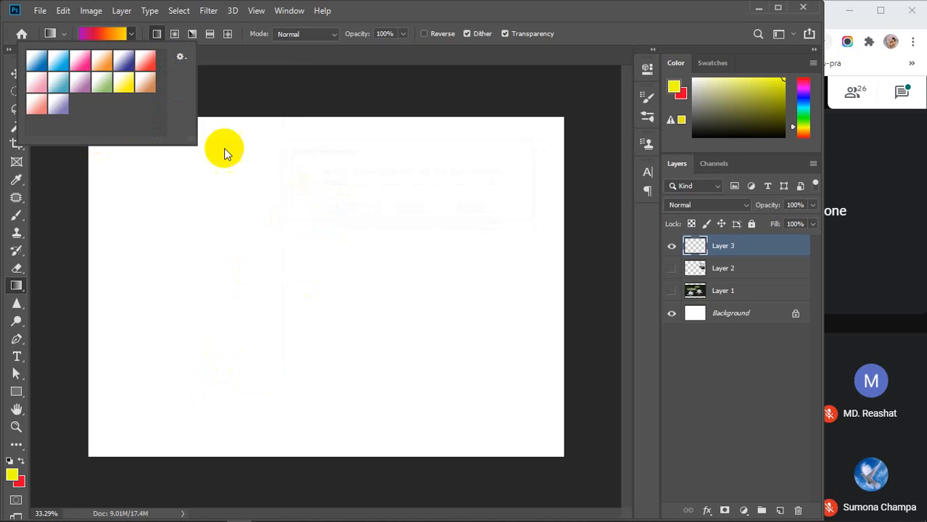
left_click(132, 37)
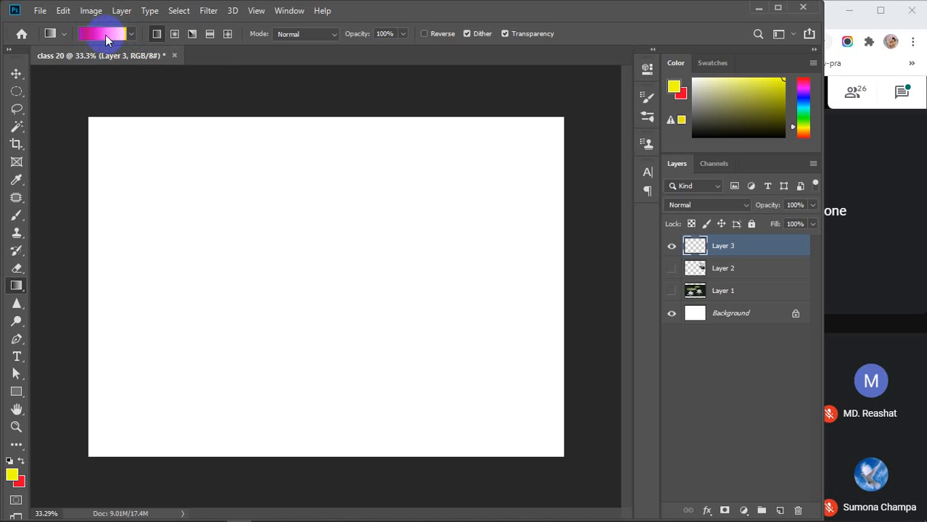
Open the Gradient Editor for the purple-to-yellow gradient and remove its red and orange middle color stops.
left_click(103, 34)
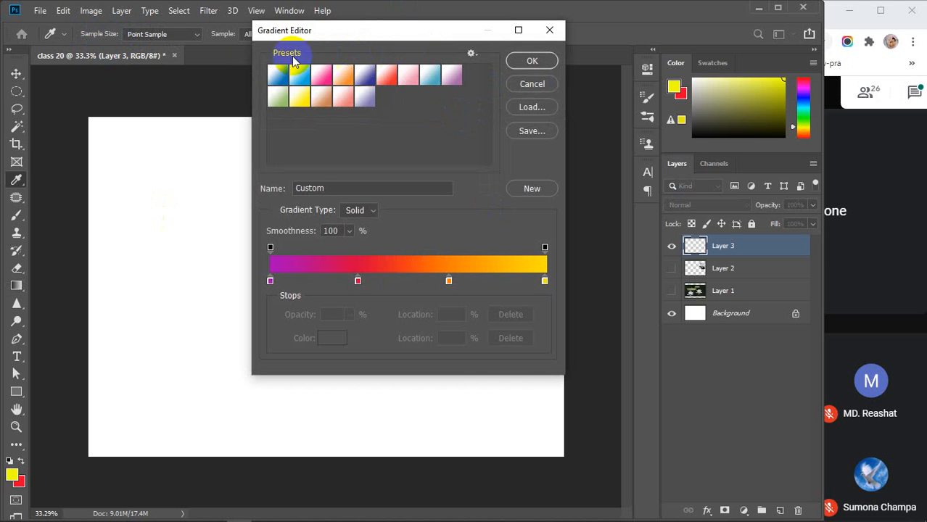
left_click(471, 54)
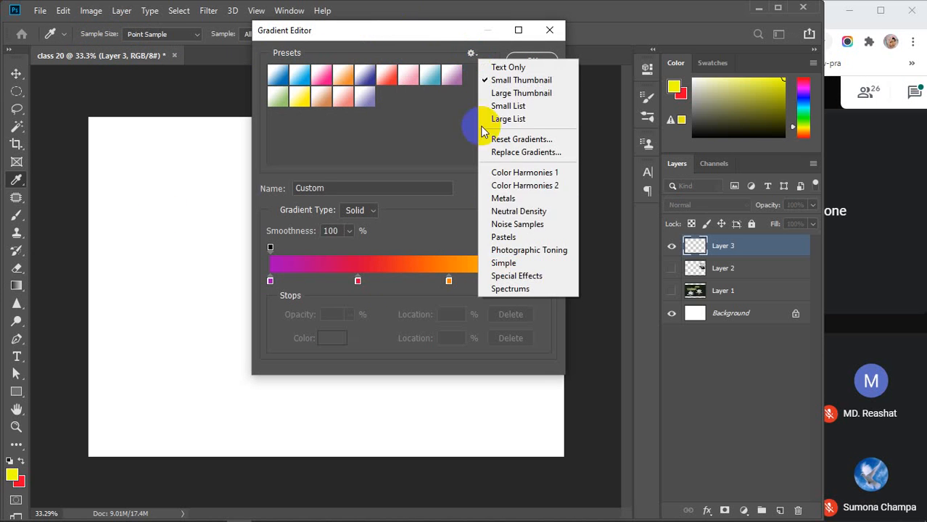
left_click(416, 95)
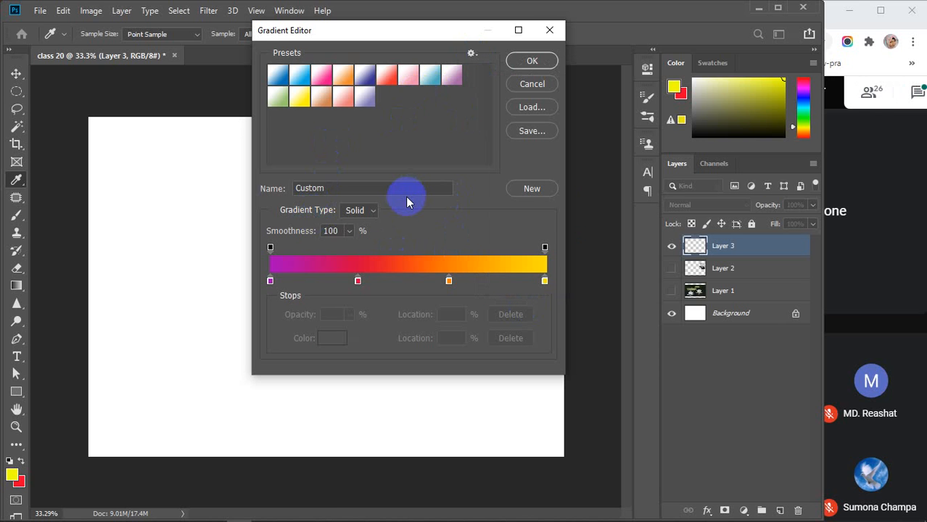
left_click_drag(358, 280, 389, 335)
left_click_drag(449, 281, 419, 355)
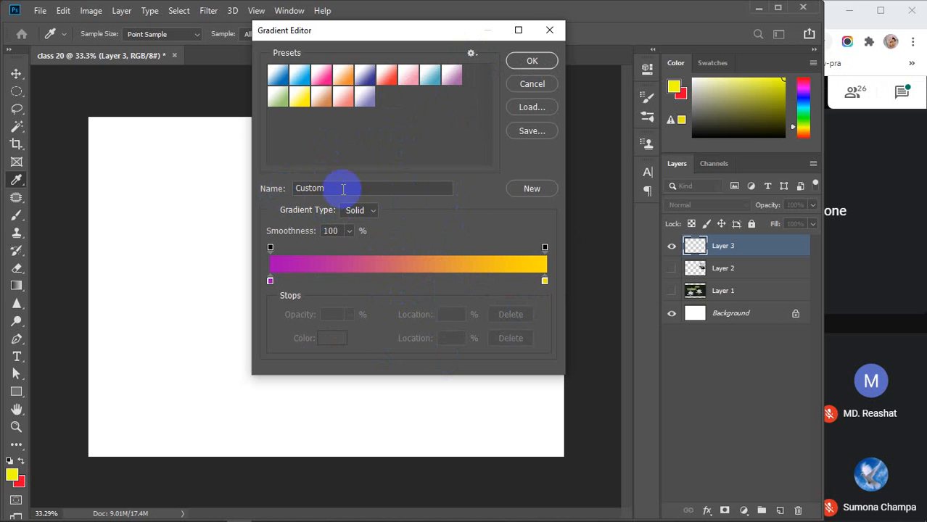
Try the Noise gradient type in the Gradient Editor and return the type to Solid.
left_click_drag(337, 188, 290, 187)
left_click(368, 187)
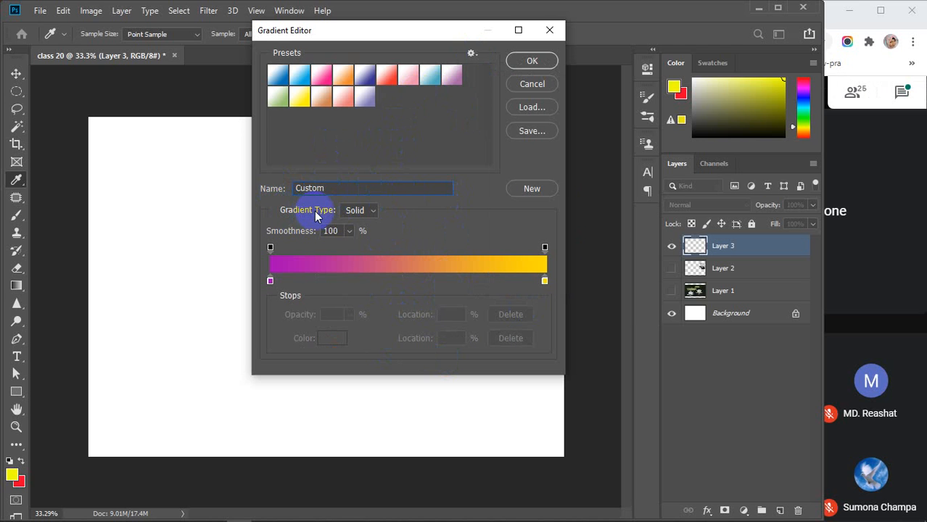
left_click(372, 212)
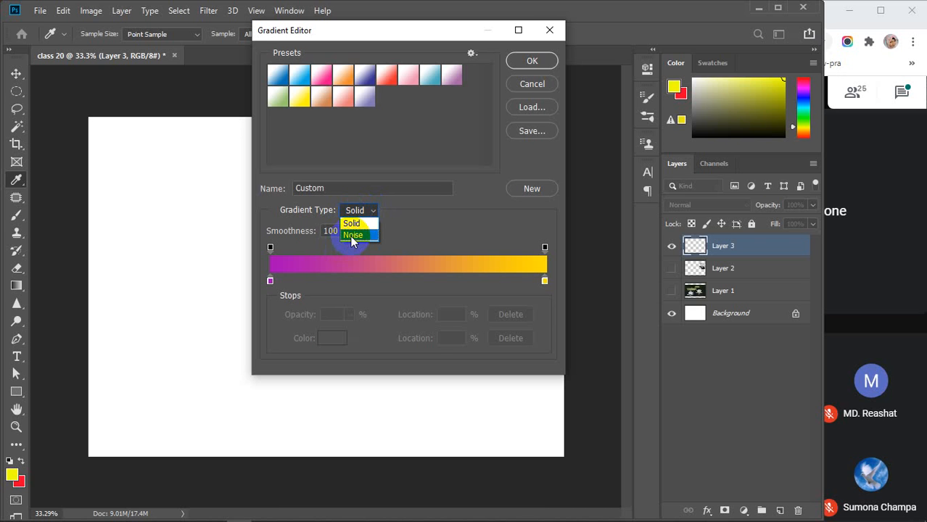
left_click(353, 235)
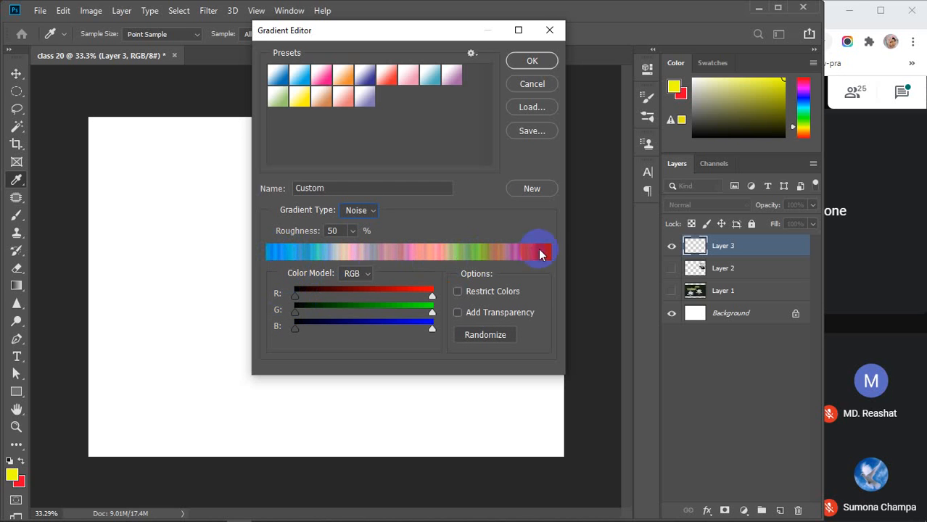
left_click(375, 211)
left_click(371, 217)
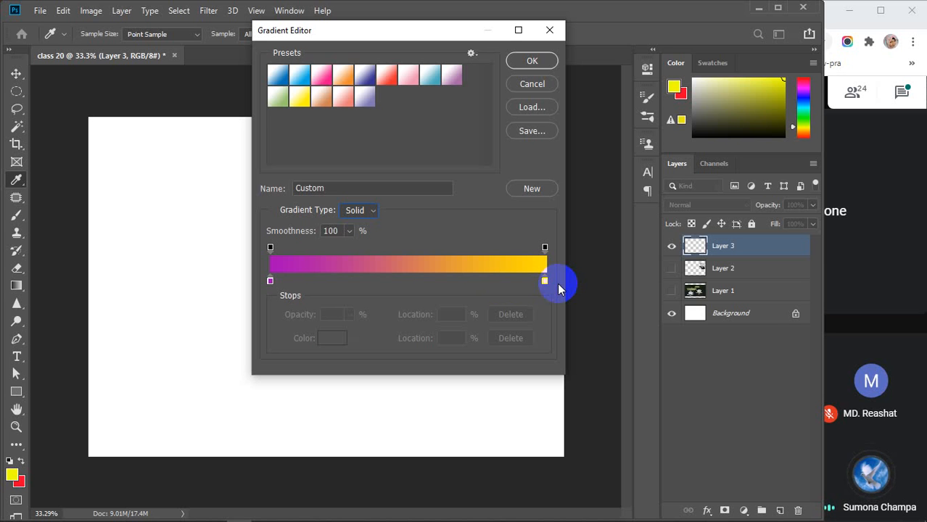
Remove the purple color stop and place a copy of the yellow stop at location 0%.
left_click_drag(270, 281, 270, 300)
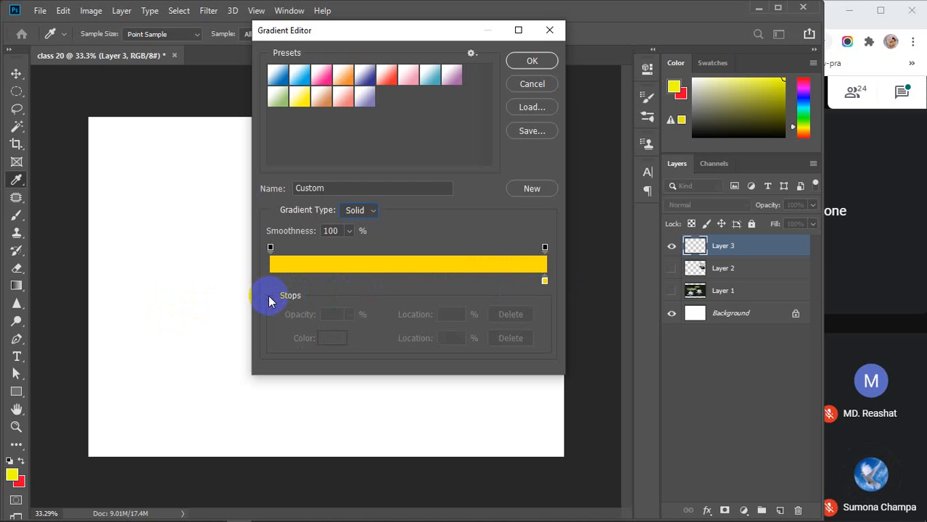
left_click(544, 282)
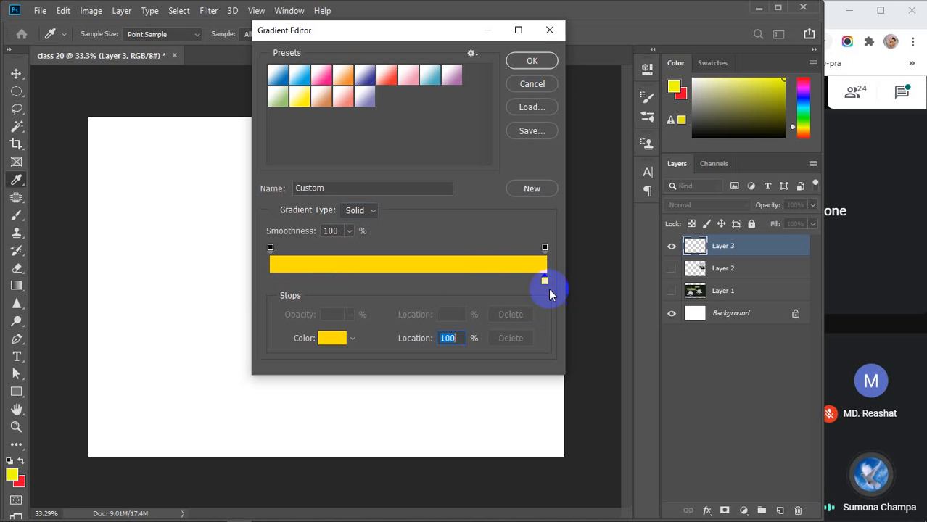
left_click_drag(544, 282, 268, 293)
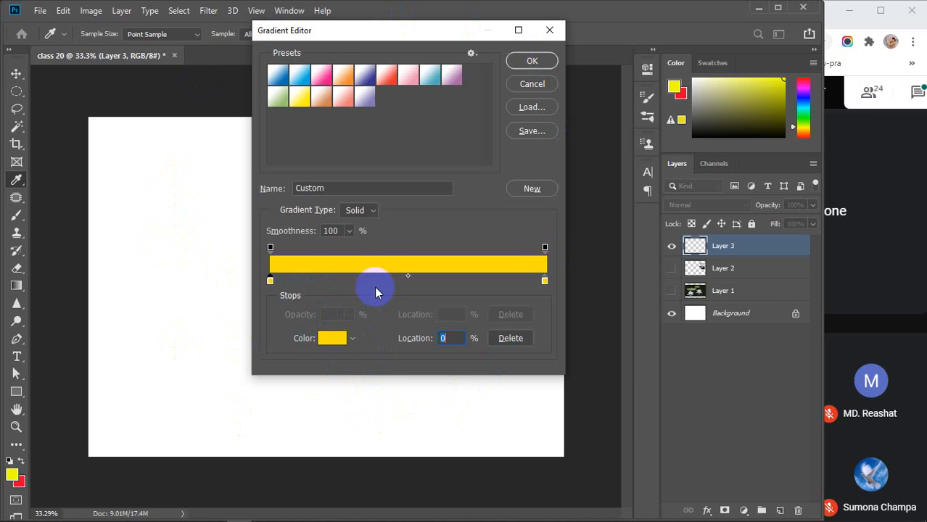
Add a series of yellow color stops along the gradient between its two end stops, including ones at 31%, 39%, 66% and 86%.
left_click(320, 280)
left_click(356, 280)
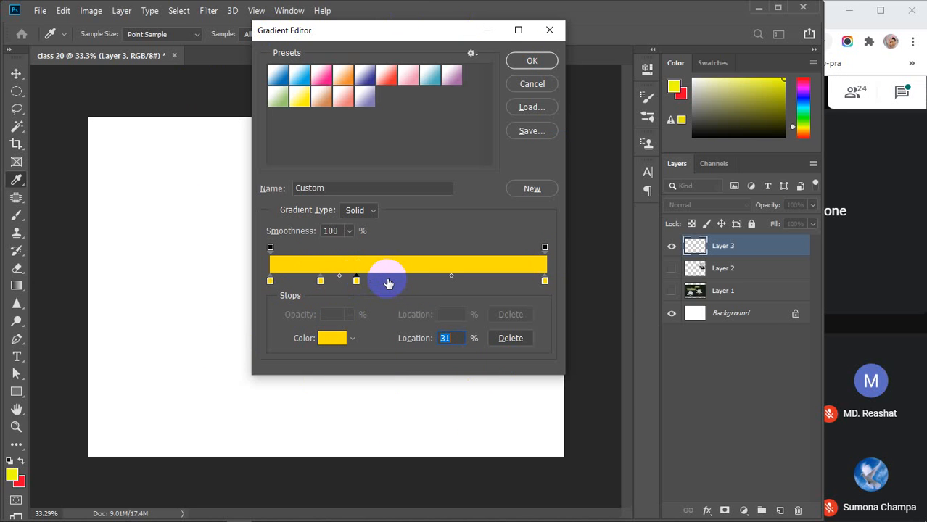
left_click(402, 280)
left_click(451, 280)
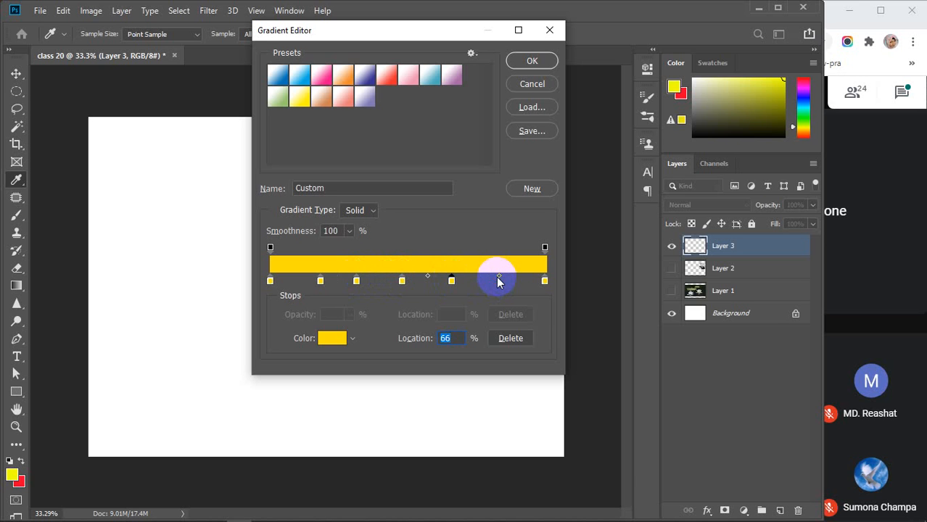
left_click(498, 278)
left_click(490, 279)
left_click(508, 279)
left_click(295, 281)
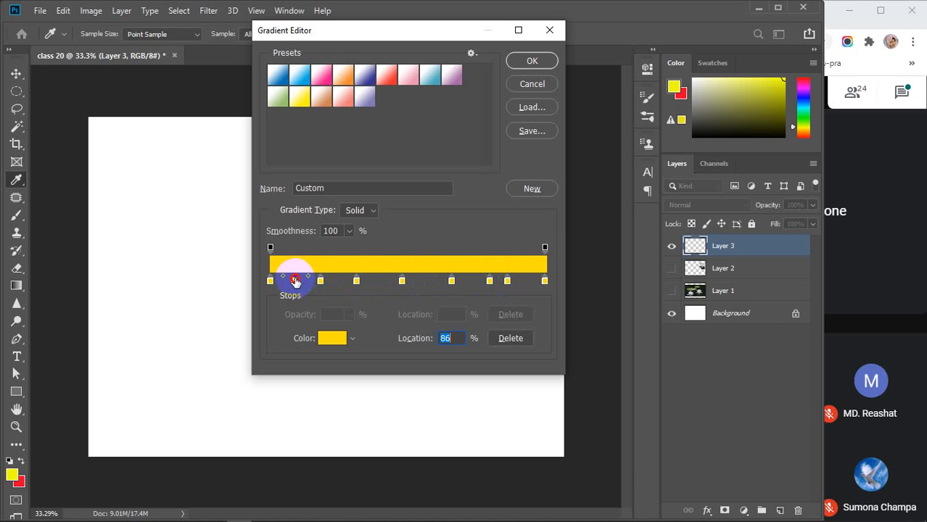
left_click(376, 280)
left_click(426, 279)
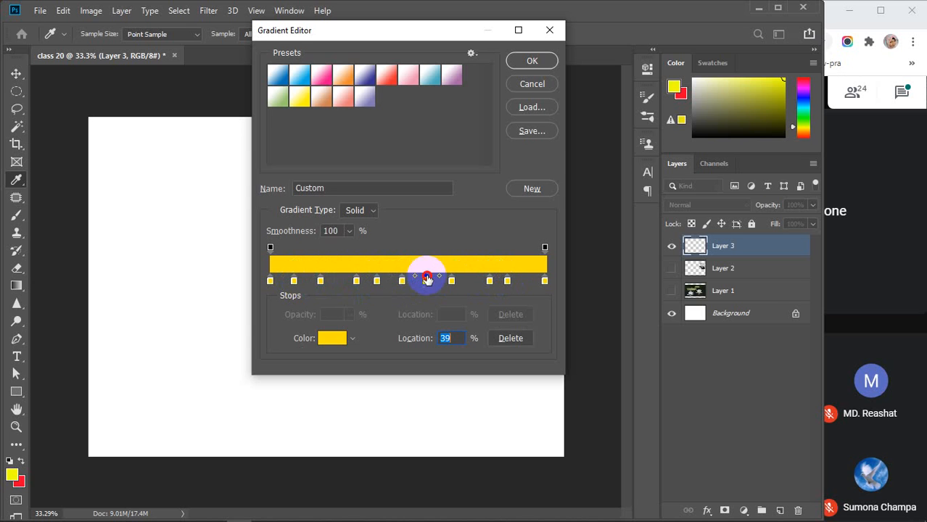
Add a yellow color stop at location 75% and delete the color stop at 18%.
left_click(477, 279)
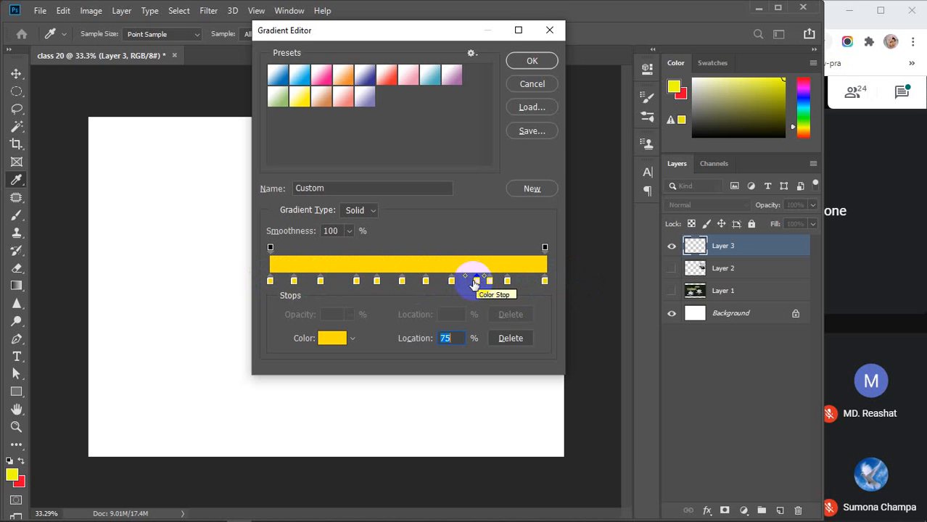
left_click(402, 282)
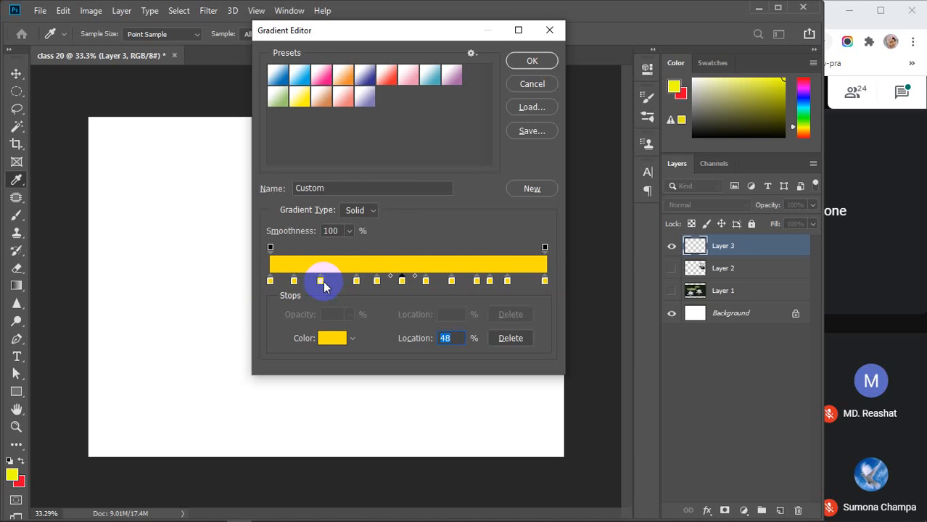
left_click(320, 283)
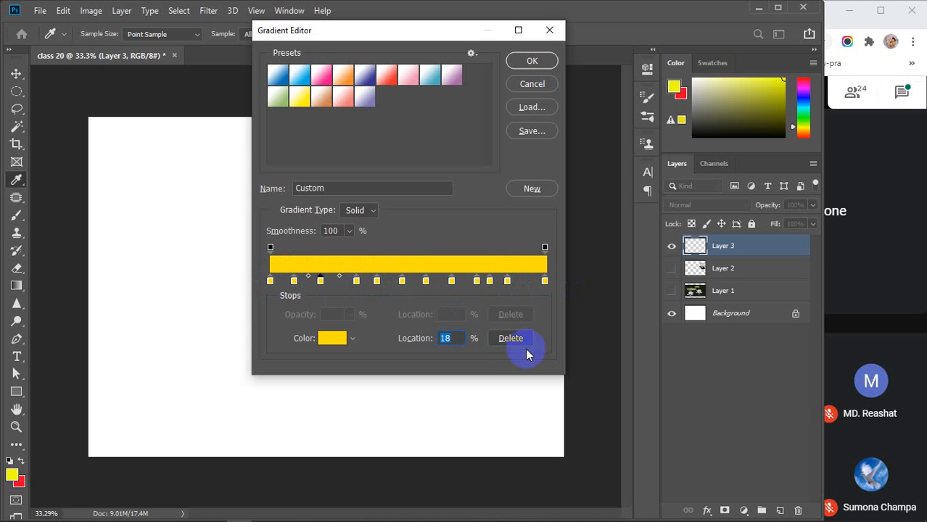
left_click(507, 337)
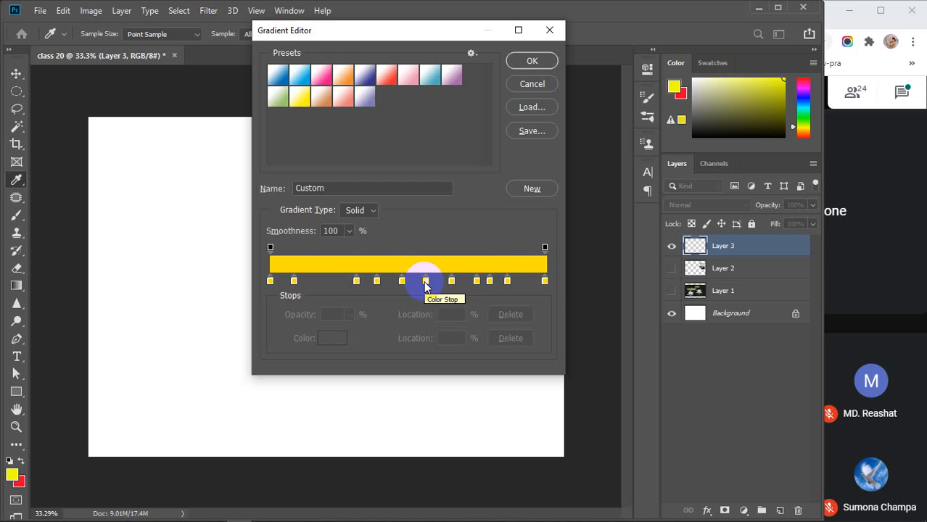
Remove all remaining color stops between the 0% and 100% end stops of the gradient.
left_click_drag(426, 282, 424, 327)
left_click_drag(455, 283, 463, 336)
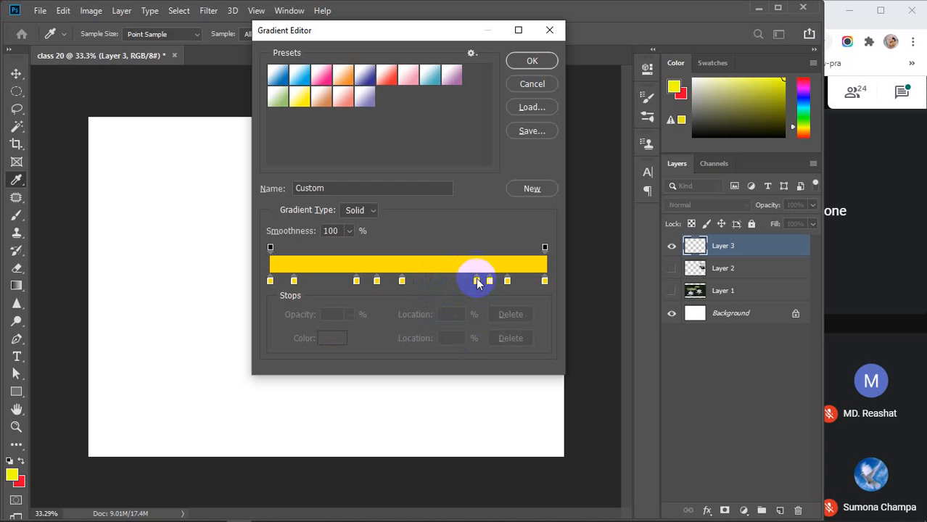
left_click_drag(476, 281, 476, 334)
left_click_drag(491, 282, 484, 326)
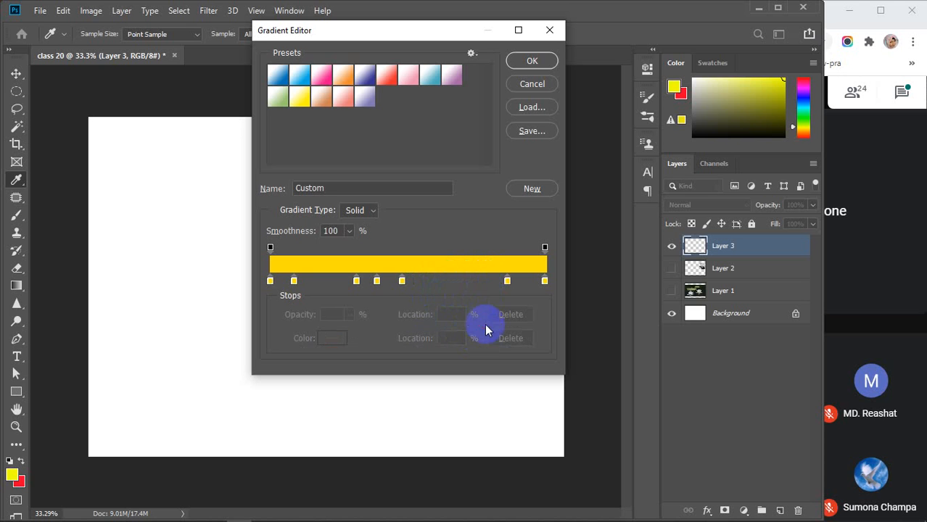
left_click_drag(508, 280, 387, 315)
left_click(376, 282)
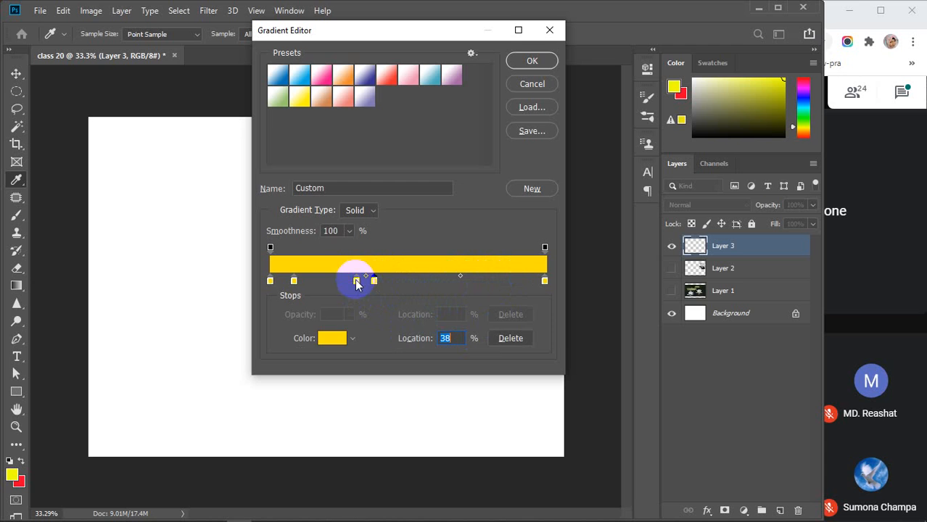
left_click_drag(356, 281, 356, 320)
left_click_drag(374, 283, 369, 317)
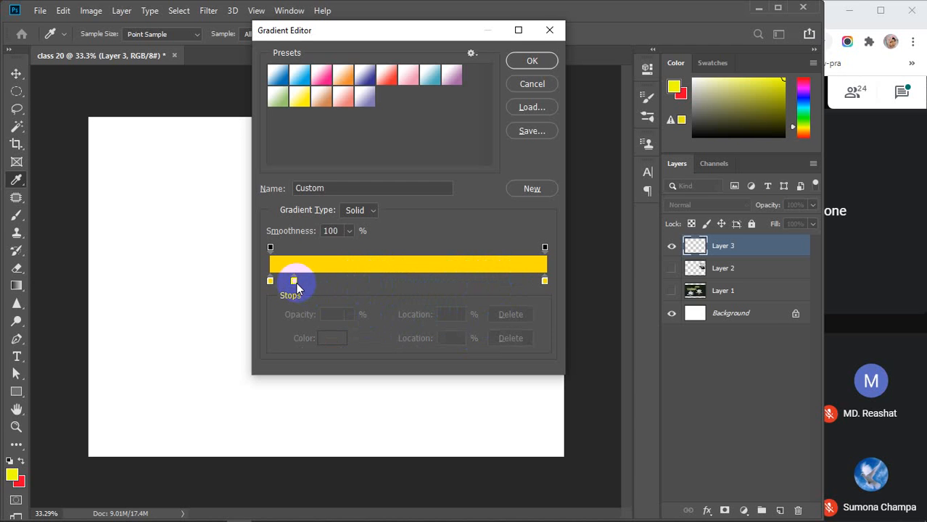
left_click_drag(295, 283, 296, 317)
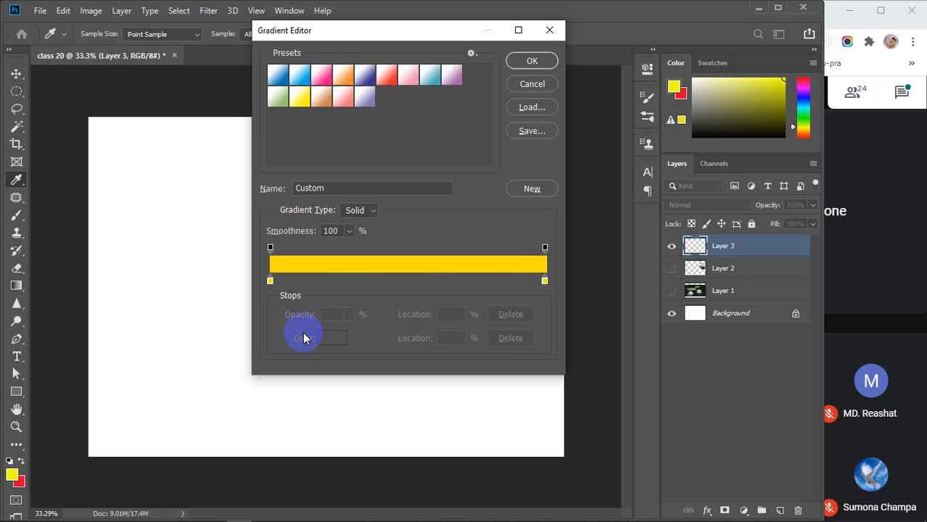
Try a copy of the 0% stop at location 24%, remove it, and add yellow stops at 29% and 71%.
left_click(269, 282)
key("alt")
left_click_drag(271, 282, 335, 282)
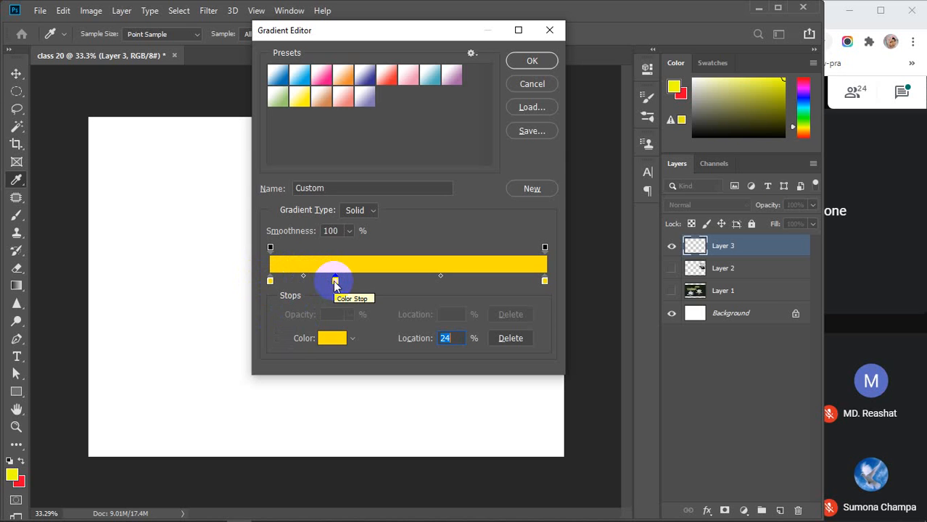
left_click_drag(335, 282, 334, 300)
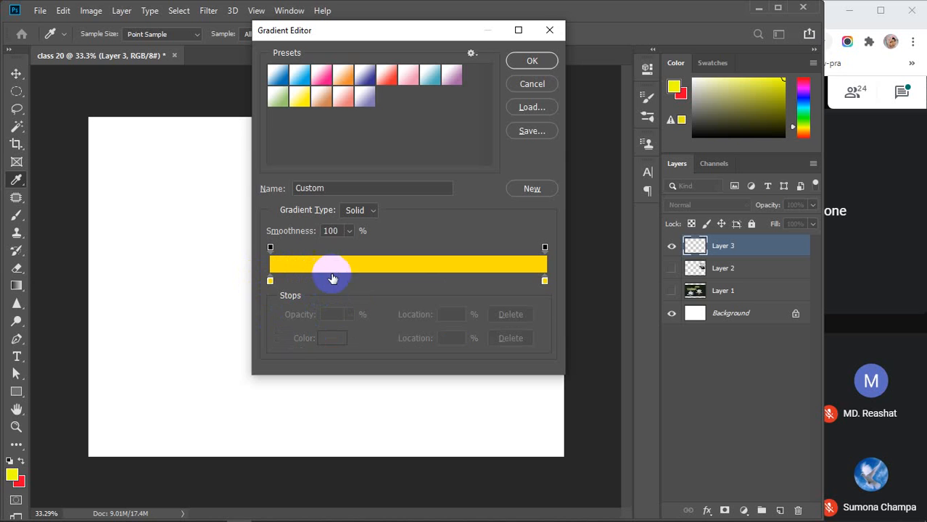
left_click(350, 280)
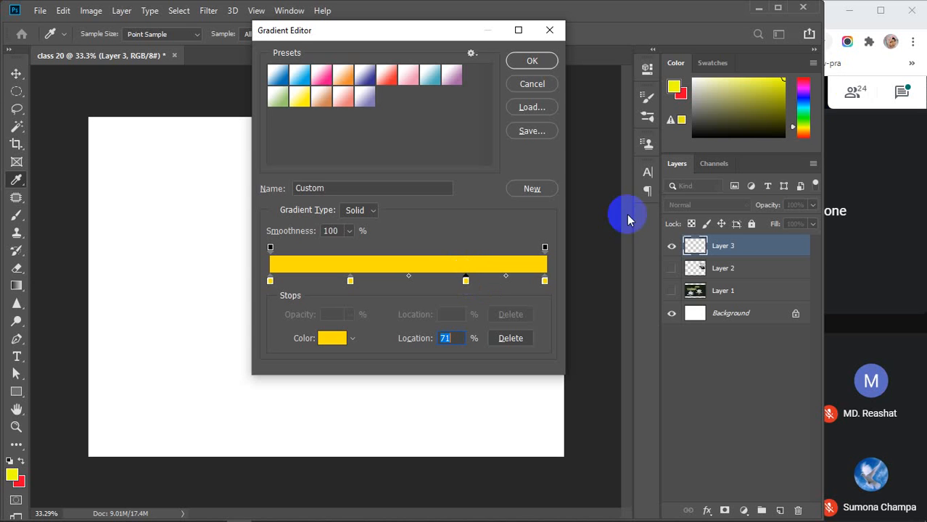
Try several olive and yellow shades from the color field on the 71% stop, ending on bright yellow.
left_click(763, 100)
left_click(729, 95)
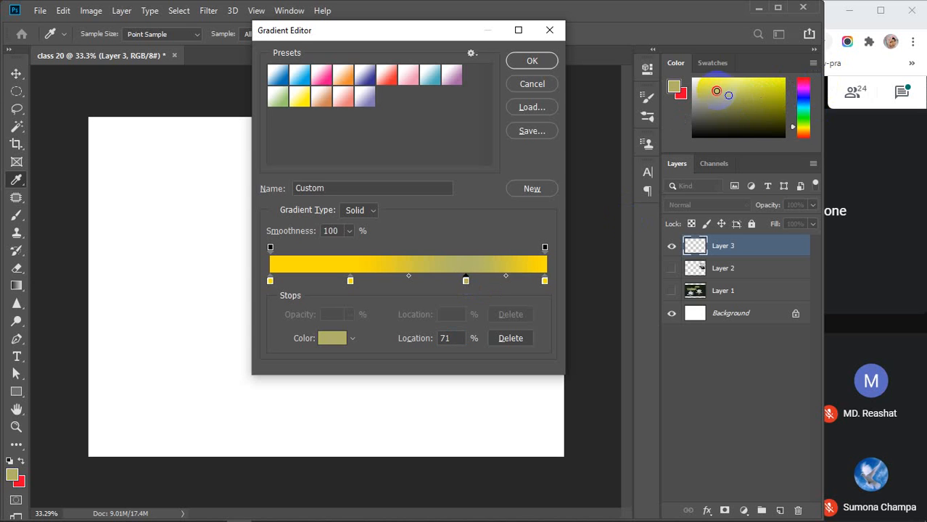
left_click(716, 90)
left_click(726, 120)
left_click(775, 127)
left_click(765, 93)
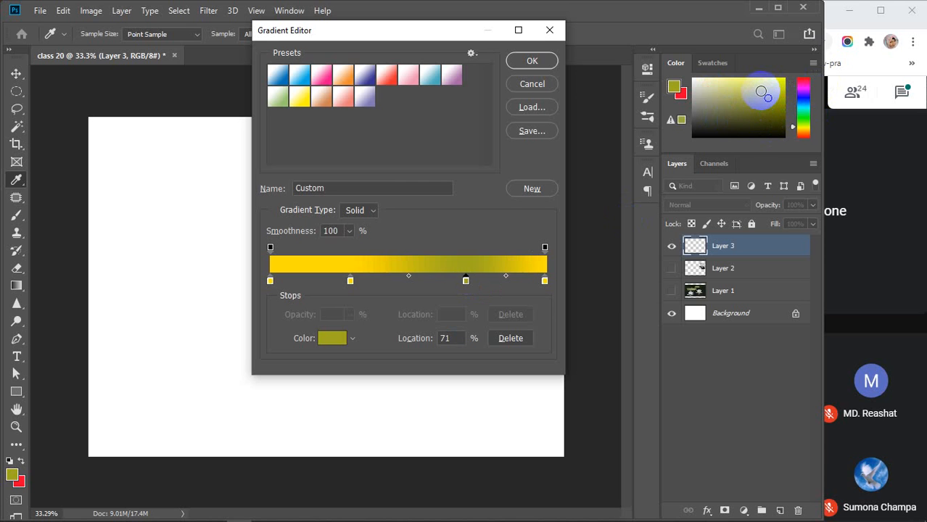
left_click(759, 92)
left_click(725, 112)
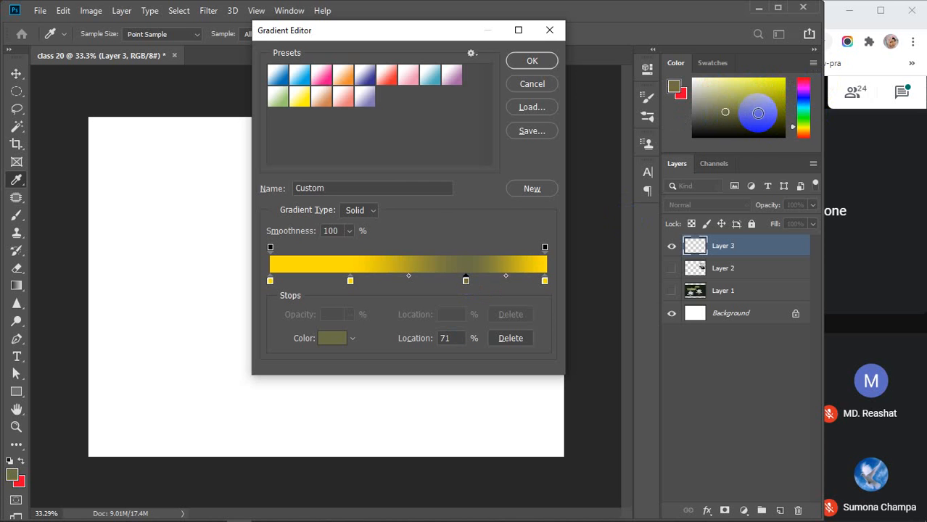
left_click(757, 113)
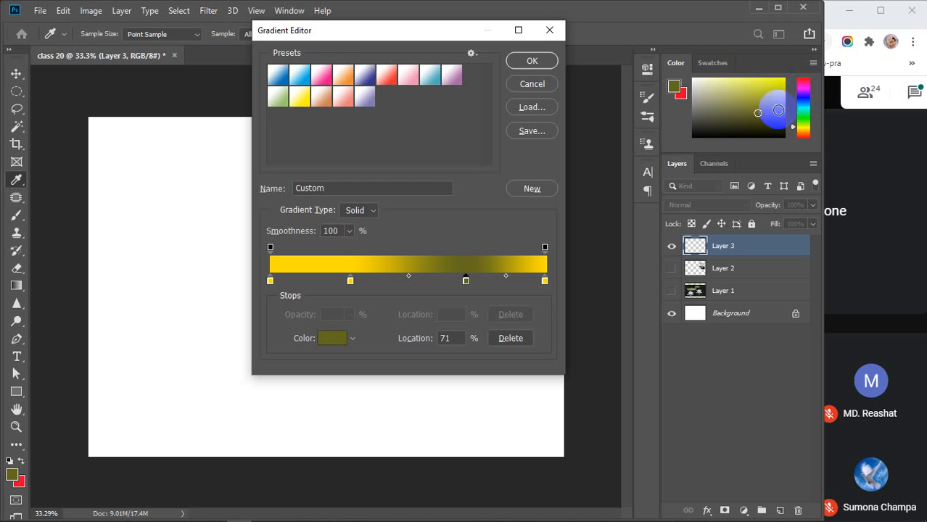
left_click_drag(770, 99, 785, 83)
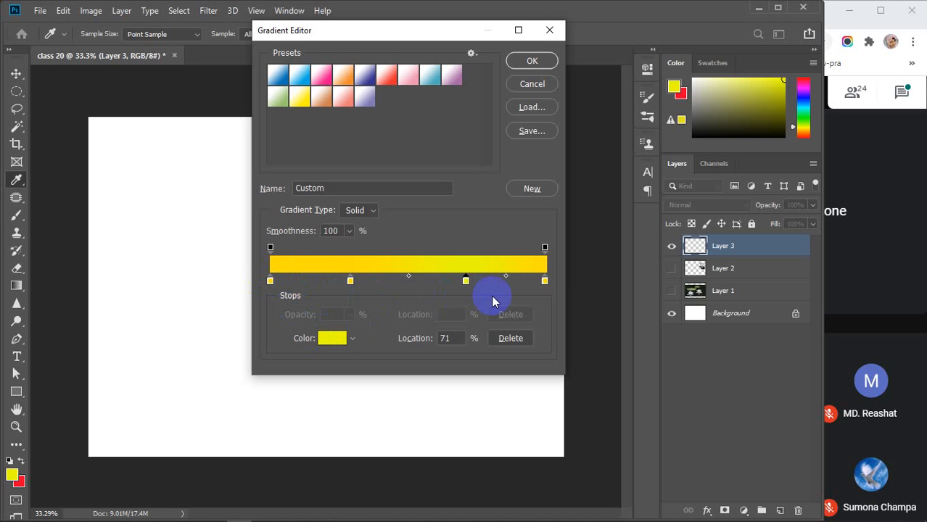
Recolor the gradient's 0% color stop dark red (#c00202).
left_click(270, 282)
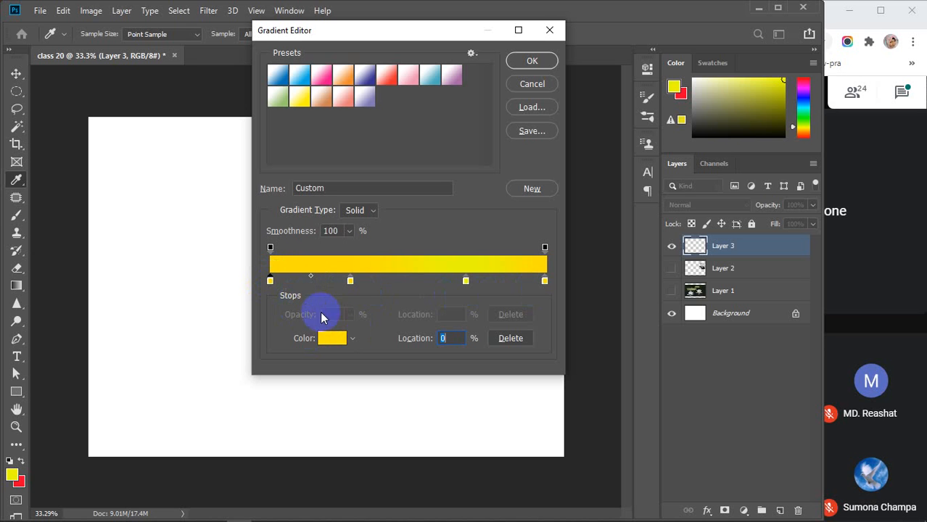
left_click(334, 340)
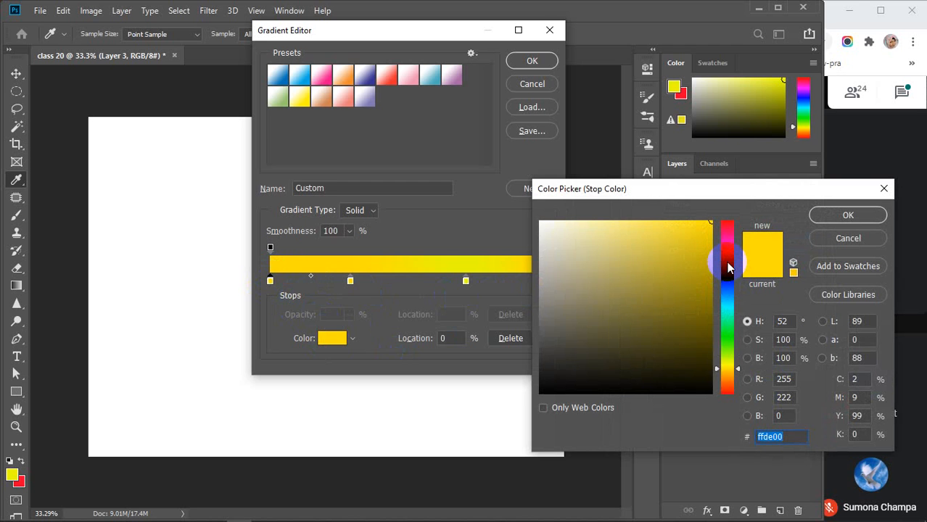
left_click_drag(726, 261, 727, 227)
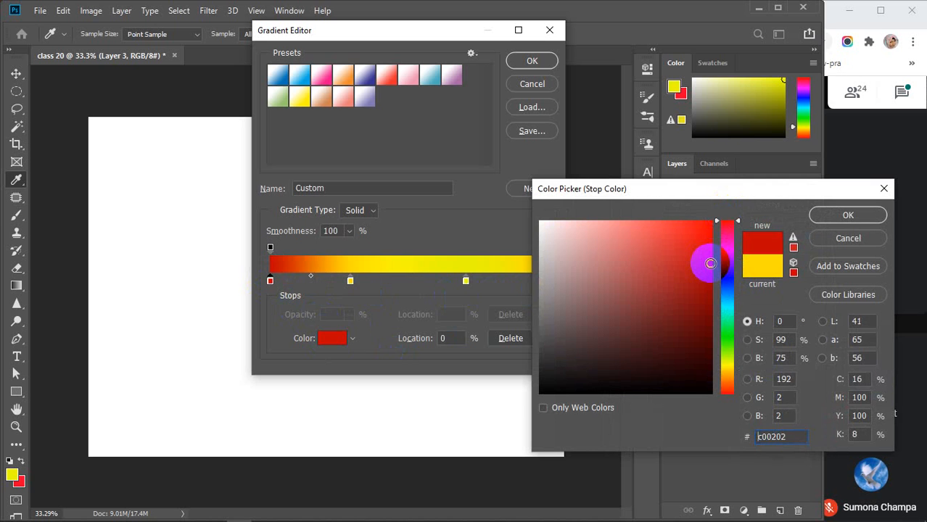
left_click(846, 215)
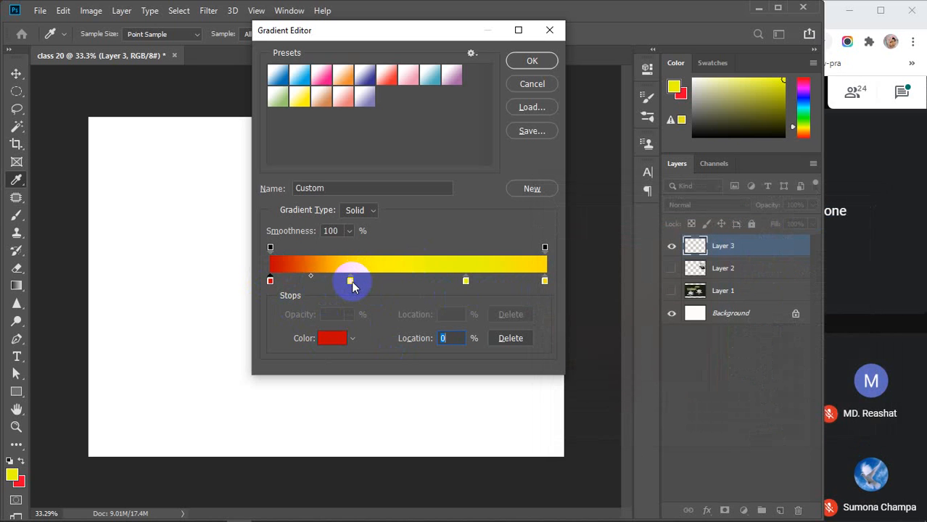
Recolor the 29% color stop light red (#ff7373).
left_click(350, 281)
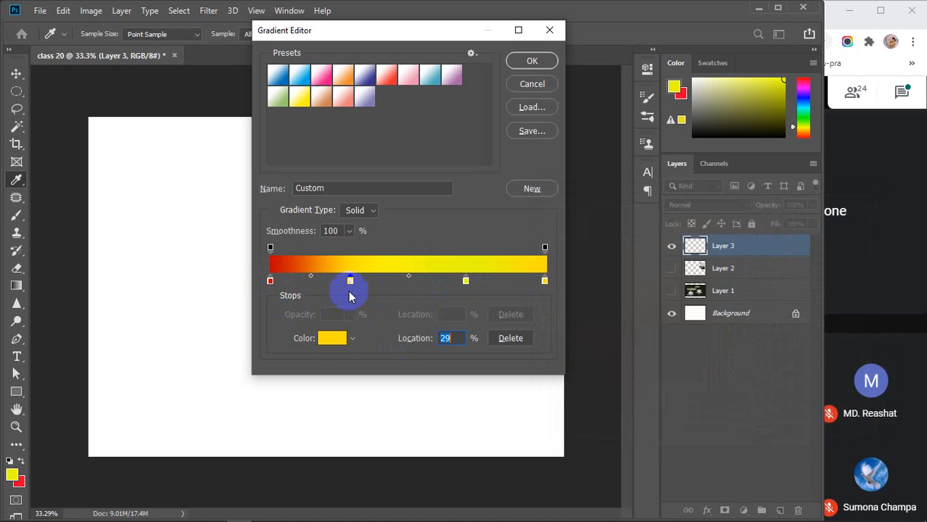
left_click(332, 339)
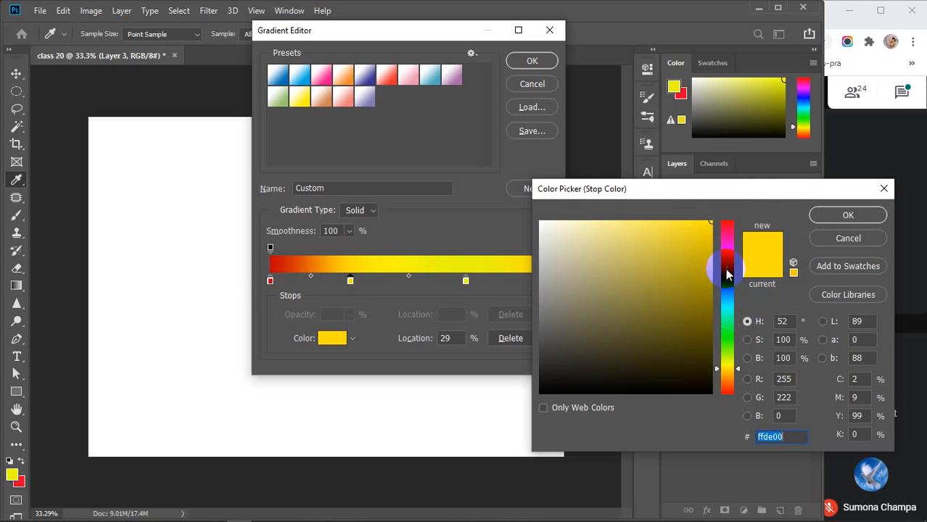
left_click_drag(724, 264, 730, 190)
left_click(634, 220)
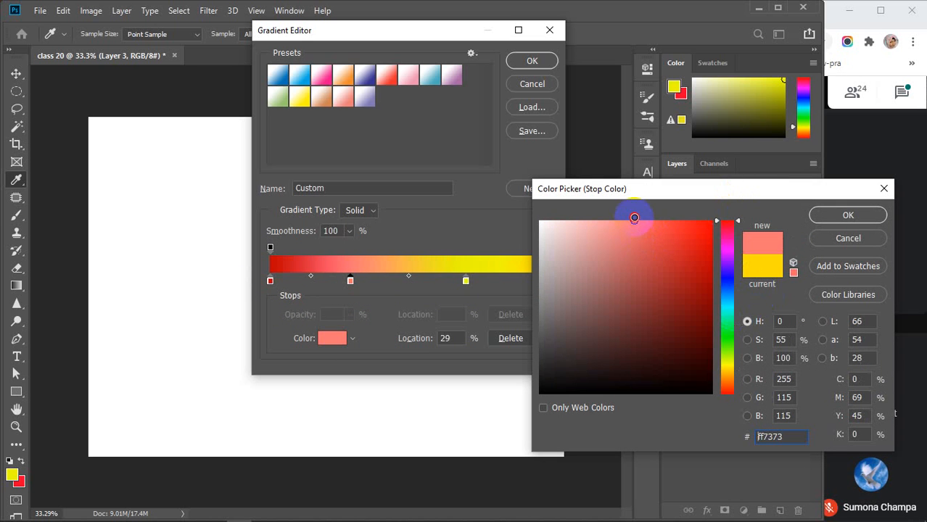
left_click(824, 215)
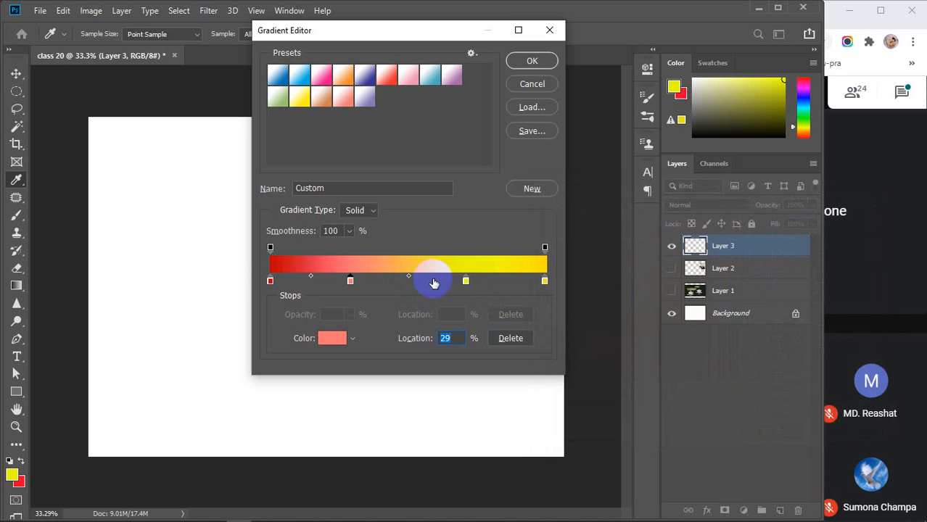
Recolor the yellow 71% color stop with a slightly darkened pure red.
left_click(465, 281)
left_click(332, 338)
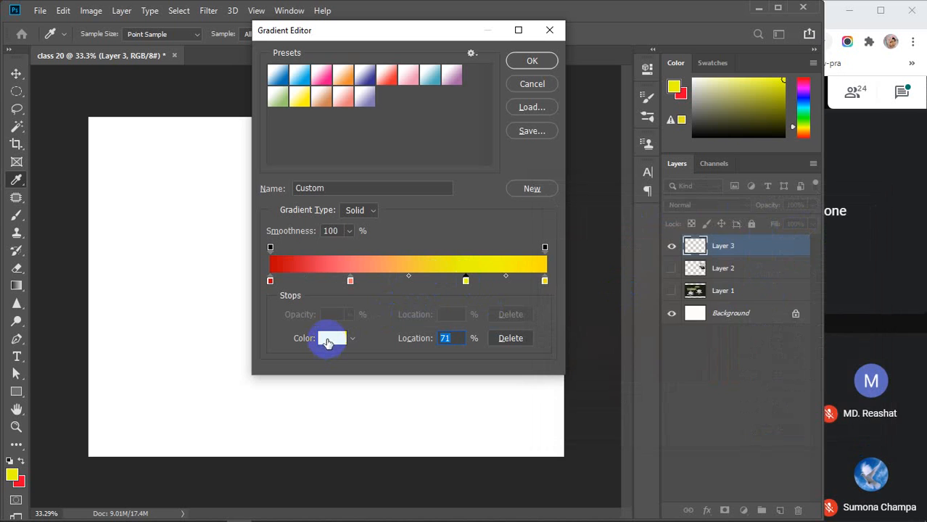
left_click_drag(726, 250, 728, 201)
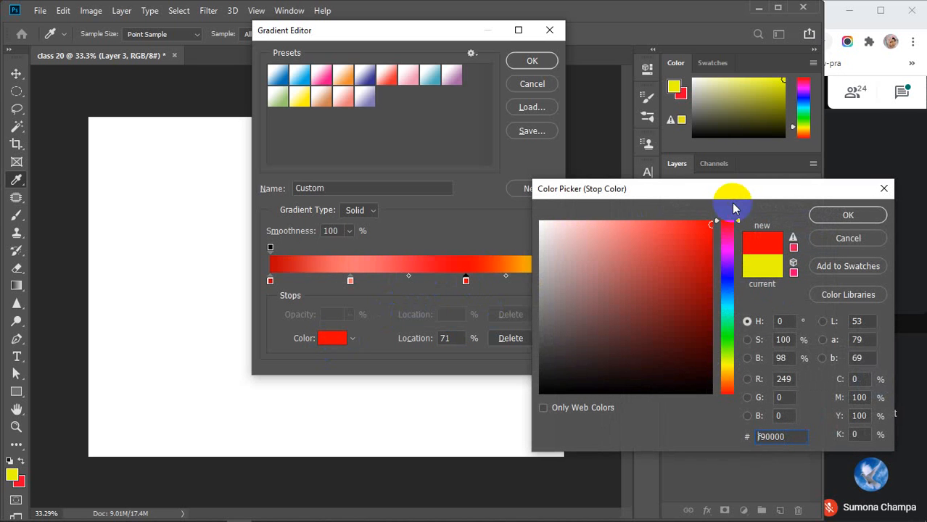
left_click(709, 258)
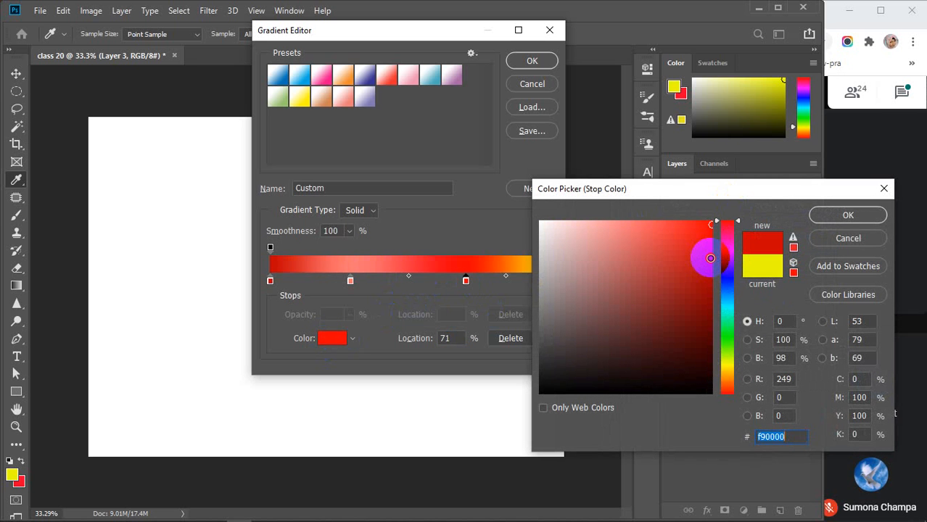
left_click(848, 215)
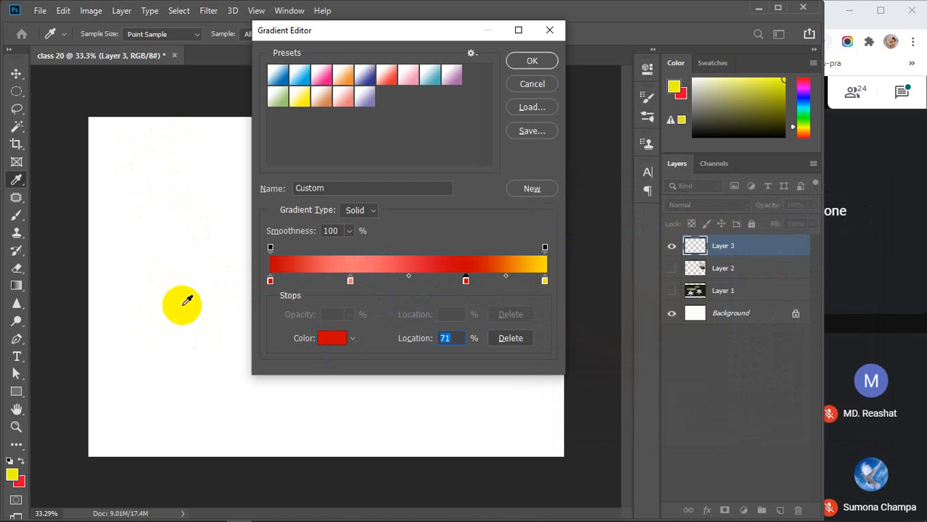
Try sampling the canvas white and the workspace dark gray for the 71% stop, and recolor it red.
left_click(135, 151)
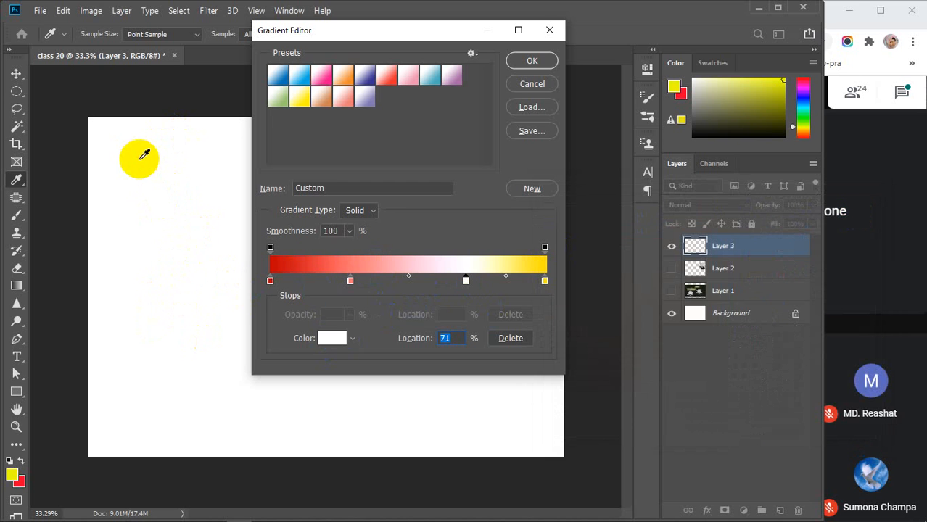
left_click(50, 249)
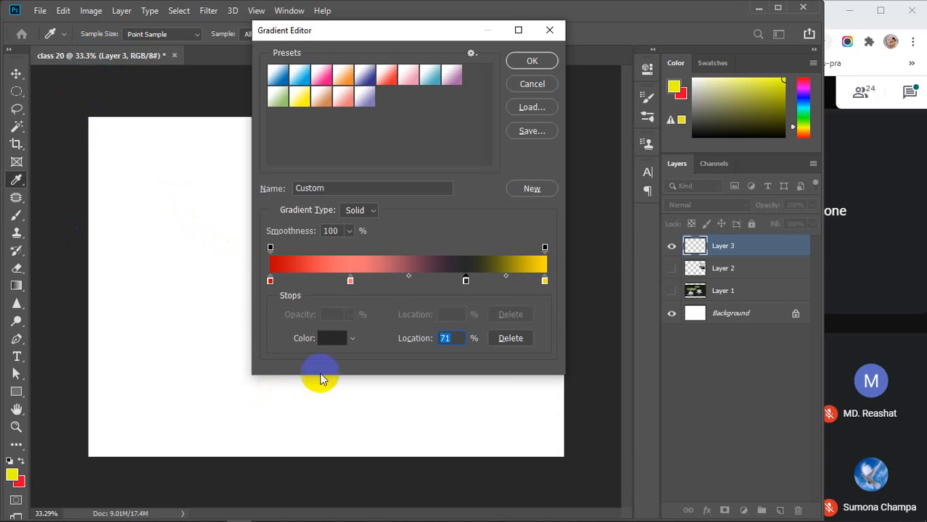
left_click(330, 338)
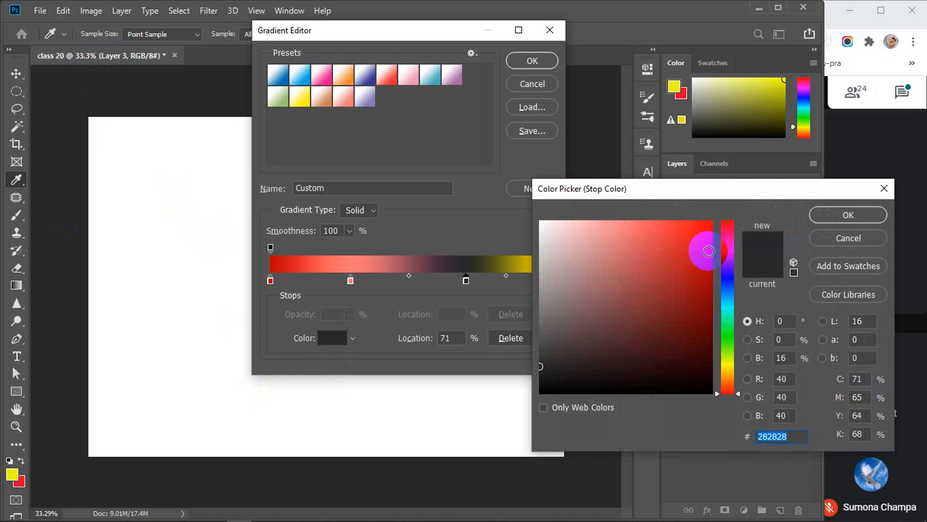
left_click(708, 251)
left_click(866, 214)
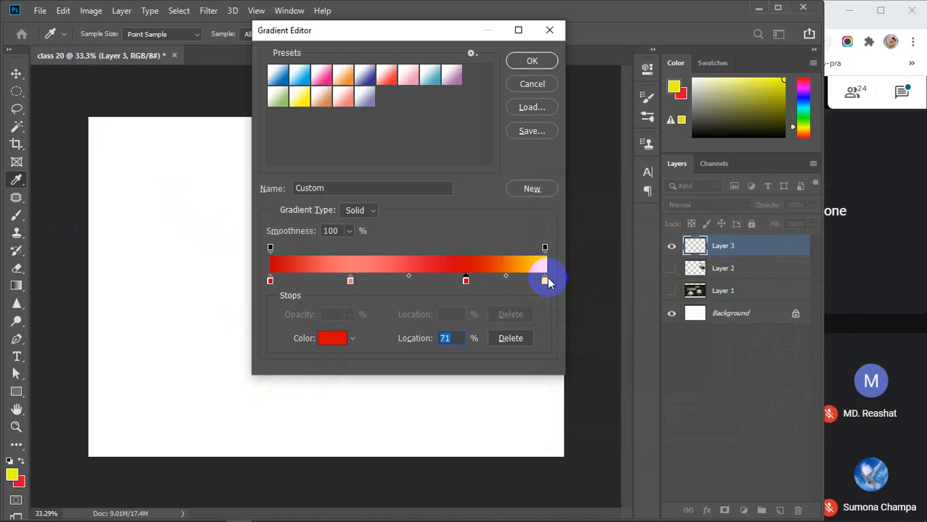
Recolor the 100% color stop dark maroon red and move the red 71% color stop to 65%.
left_click(545, 281)
left_click(327, 338)
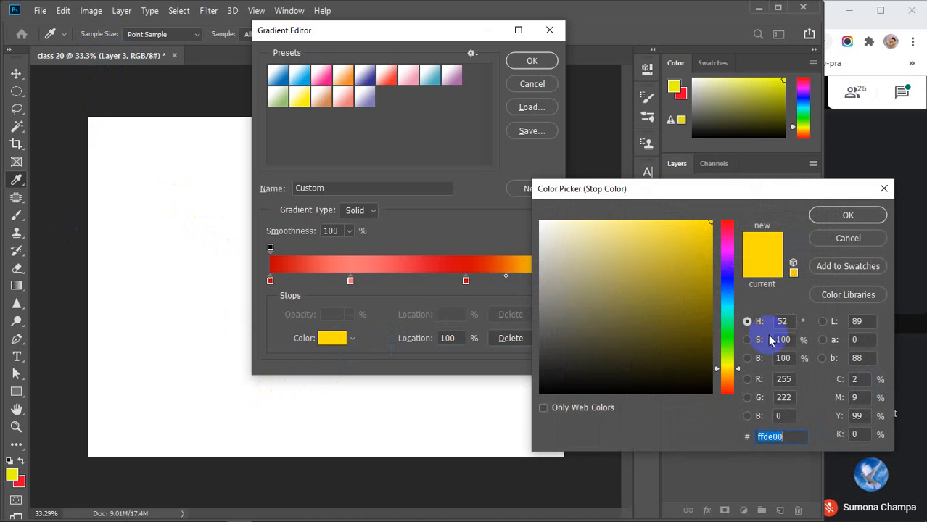
left_click_drag(726, 320, 722, 187)
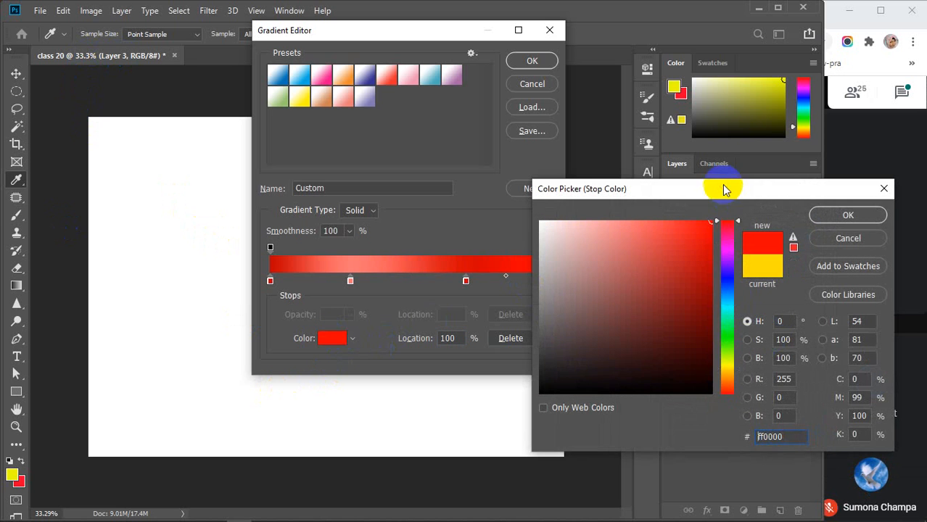
left_click(709, 328)
left_click(844, 214)
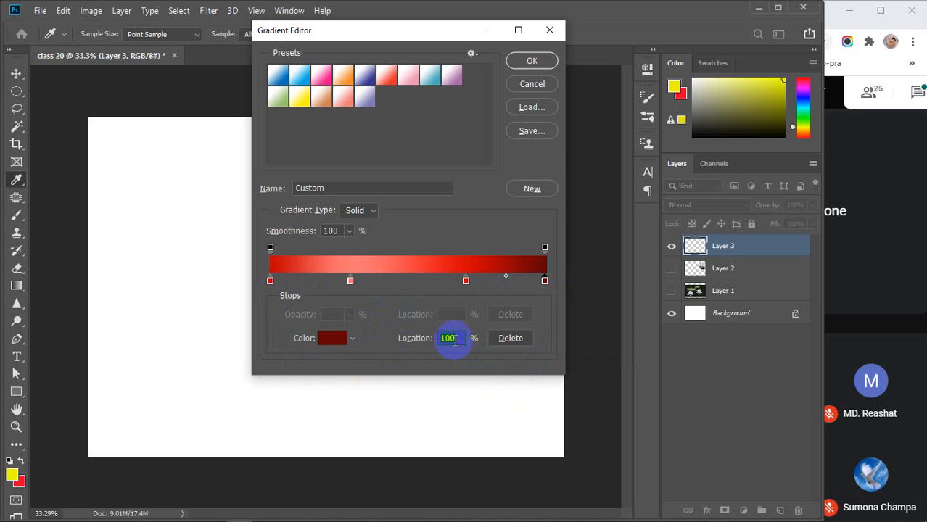
left_click(465, 280)
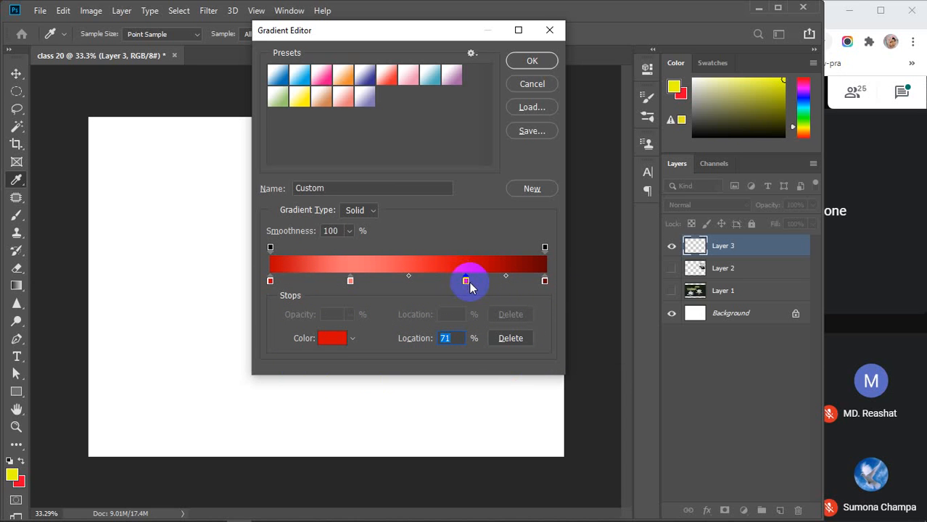
mouse_move(467, 282)
left_mouse_down()
mouse_move(409, 282)
mouse_move(459, 280)
mouse_move(420, 280)
mouse_move(449, 281)
left_mouse_up()
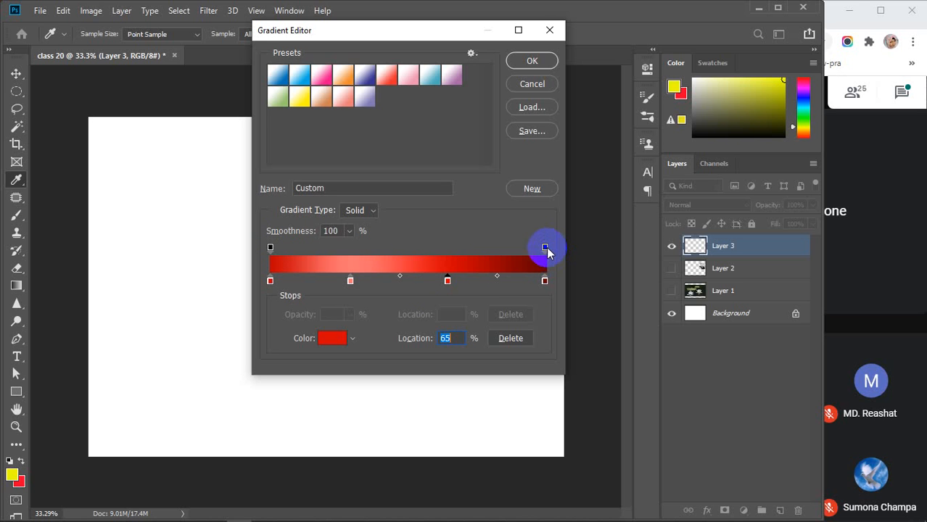
Add three opacity stops above the gradient bar at about 24%, 53% and 82%.
left_click(270, 248)
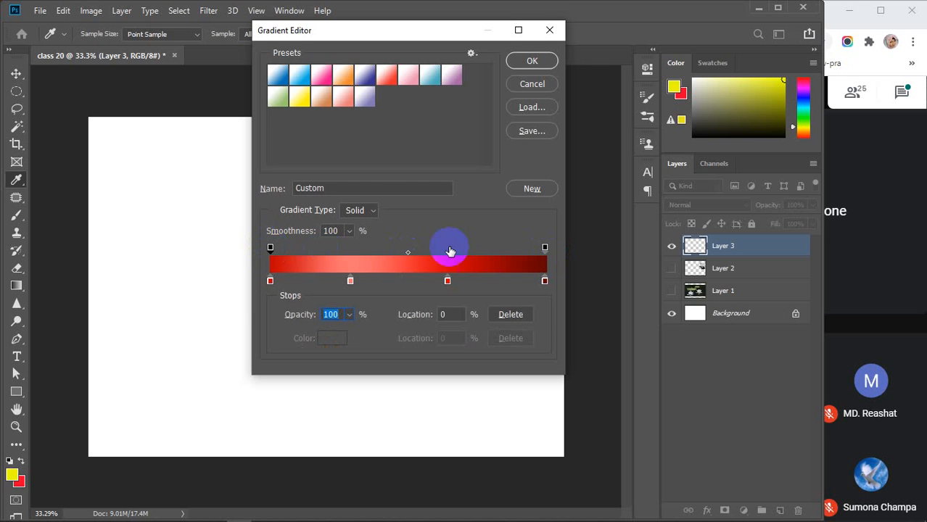
left_click(545, 248)
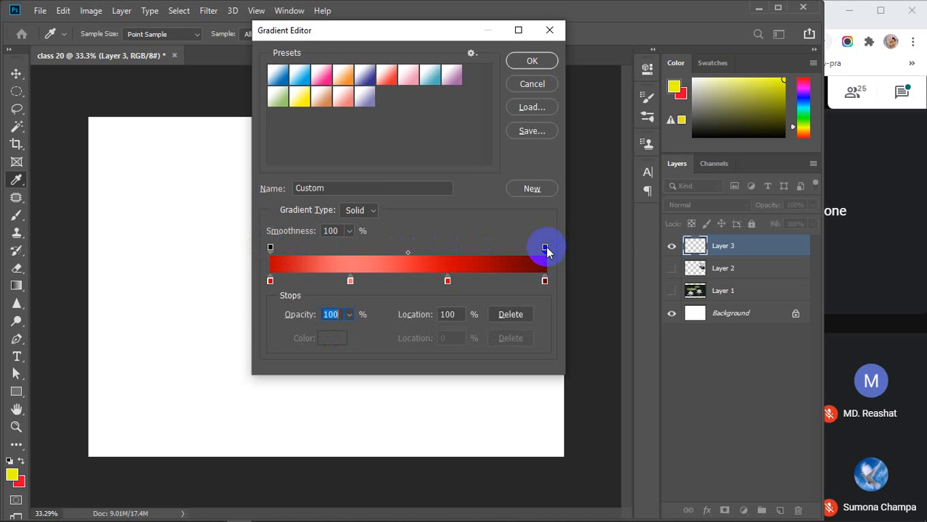
left_click(336, 250)
left_click(418, 251)
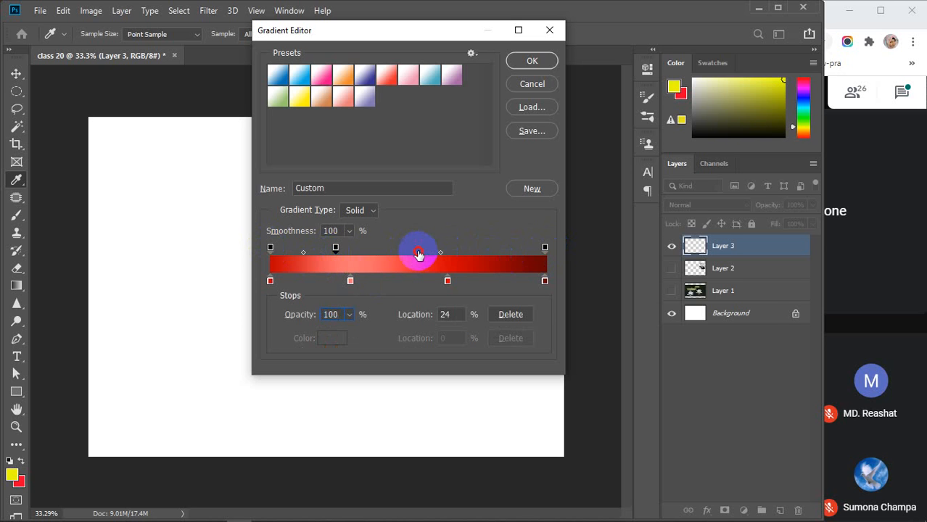
left_click(495, 250)
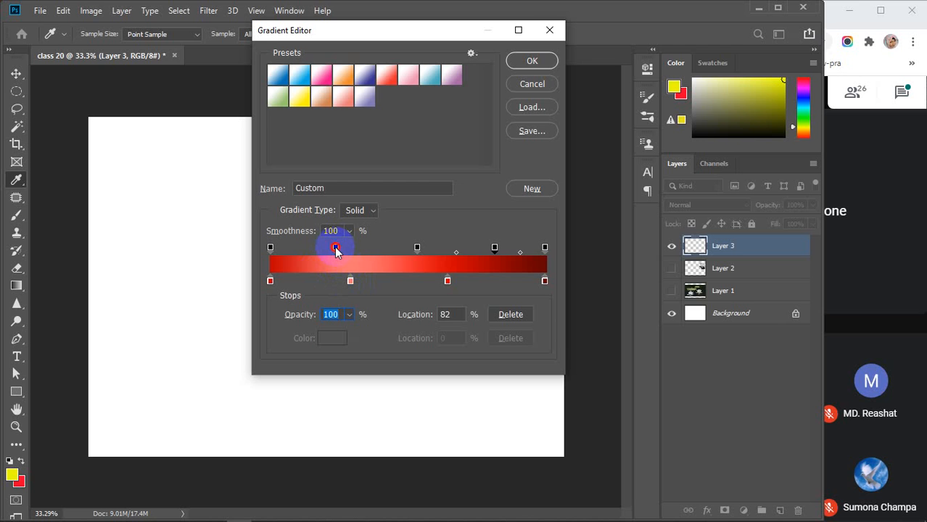
Shift the 24% opacity stop to 25% with 44% opacity, and move the 82% opacity stop to 80%.
left_click_drag(336, 251, 337, 252)
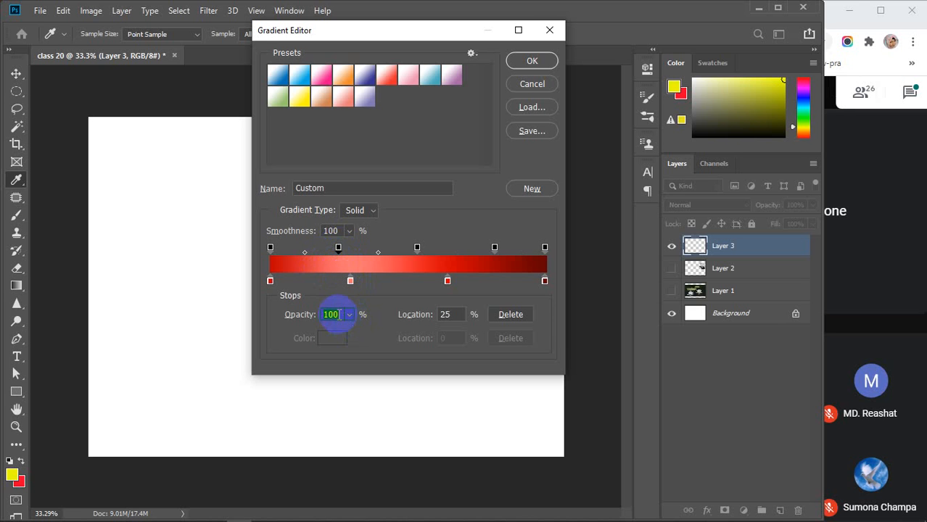
left_click_drag(288, 318, 263, 322)
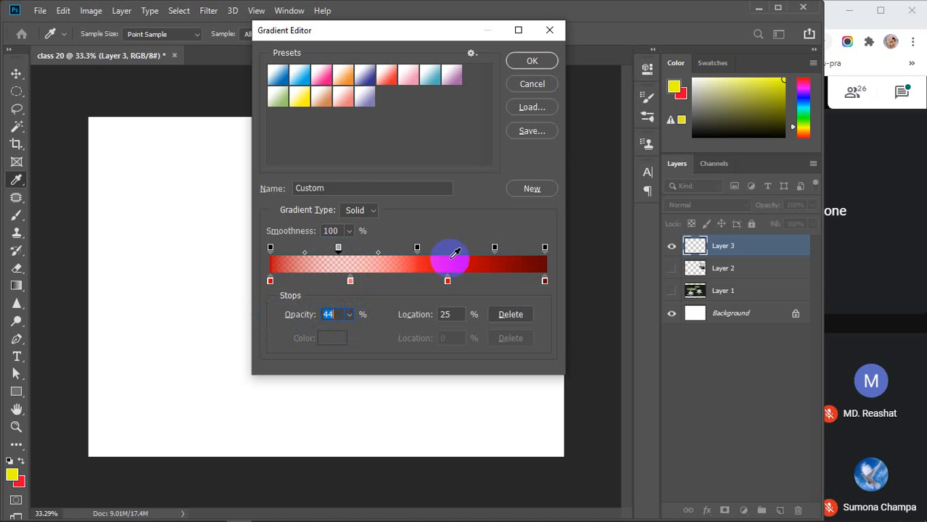
left_click(416, 248)
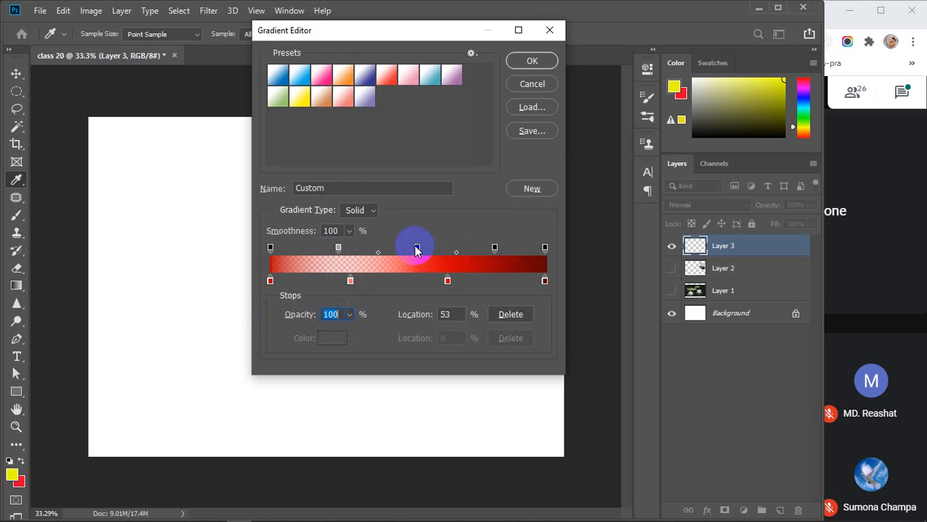
left_click(494, 248)
left_click_drag(494, 248, 491, 247)
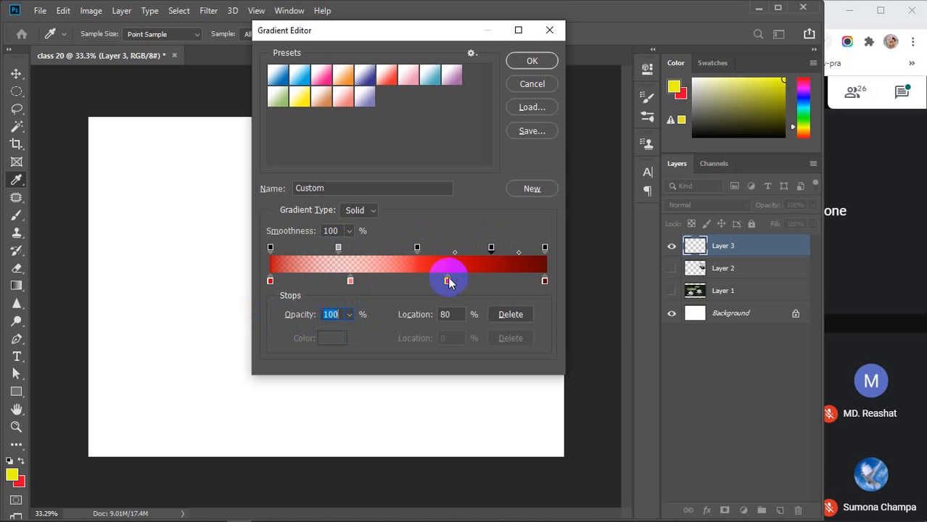
left_click_drag(306, 321, 373, 304)
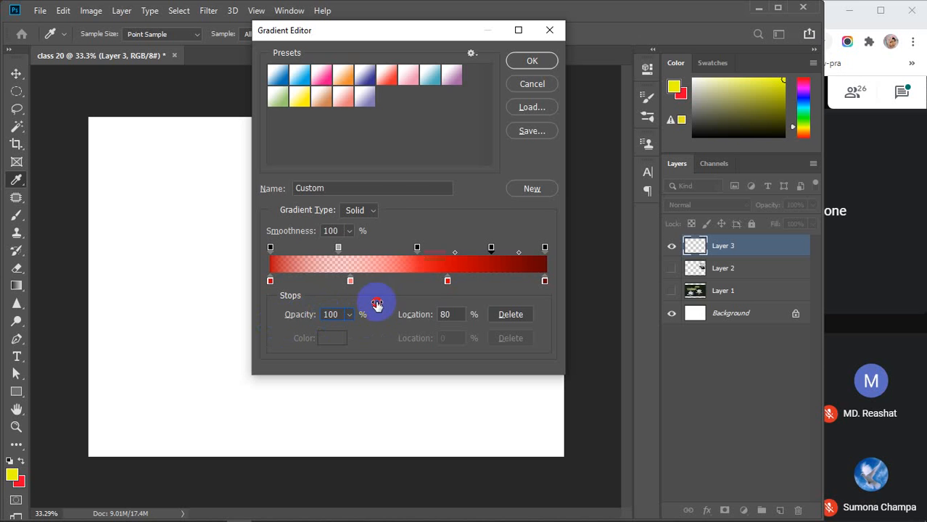
Remove all the opacity stops added between the two ends and apply the edited gradient.
left_click(339, 248)
left_click_drag(340, 249, 345, 219)
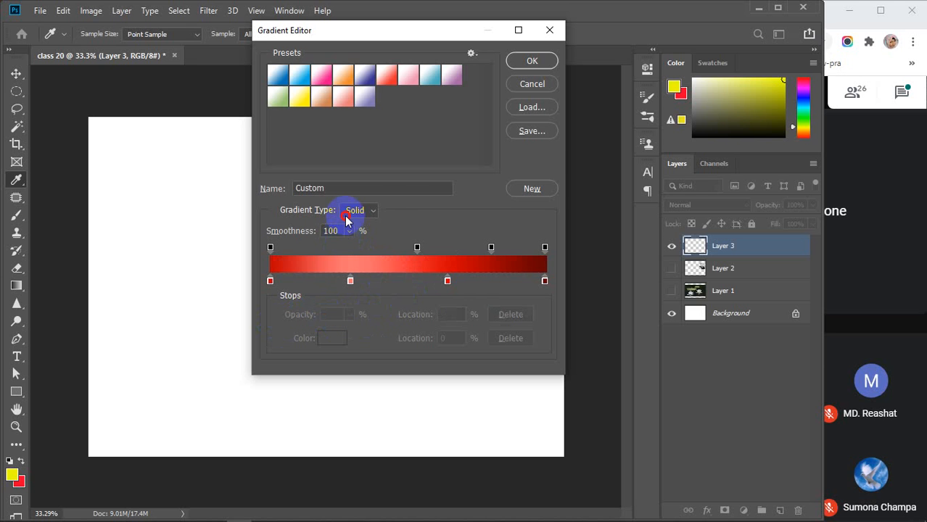
left_click(335, 249)
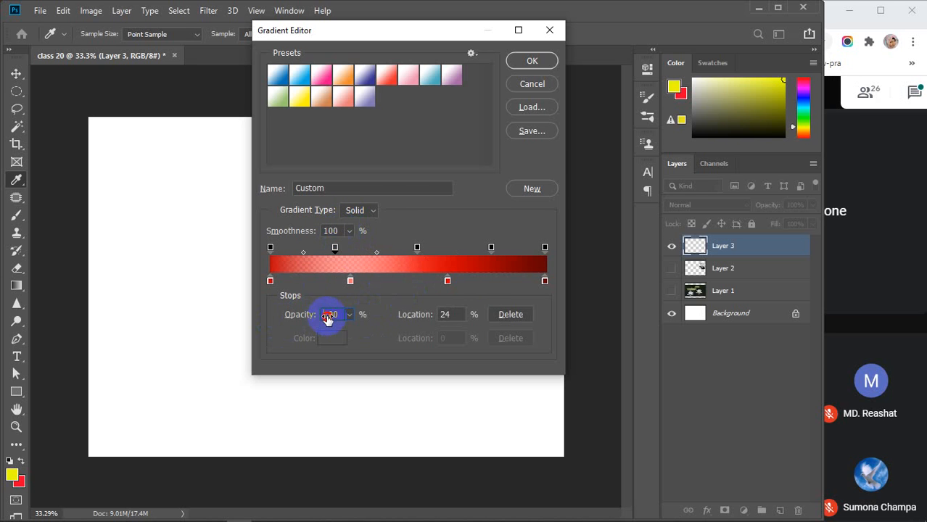
left_click_drag(335, 249, 368, 191)
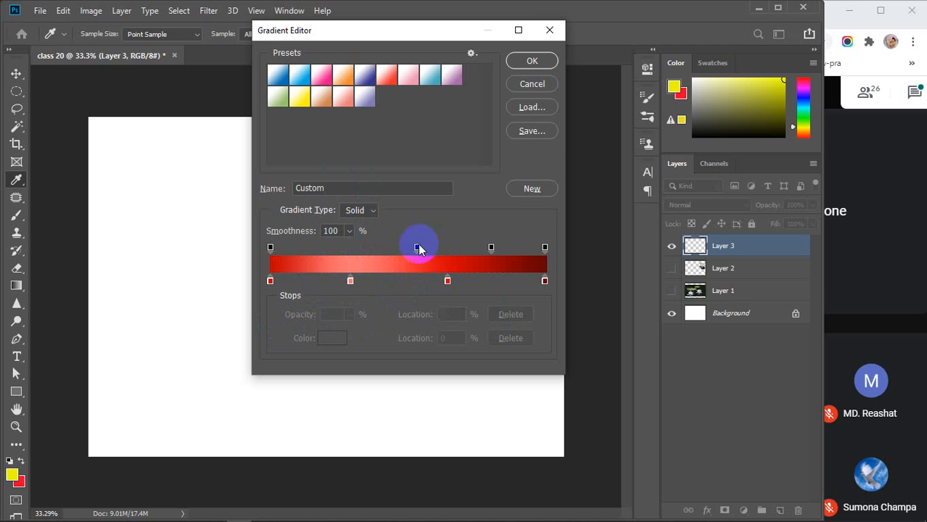
left_click_drag(490, 251, 483, 183)
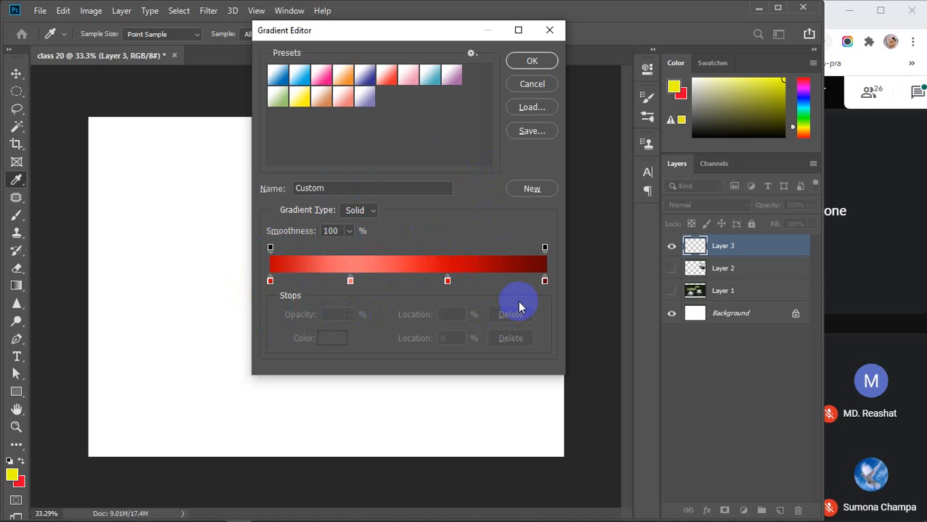
left_click(536, 60)
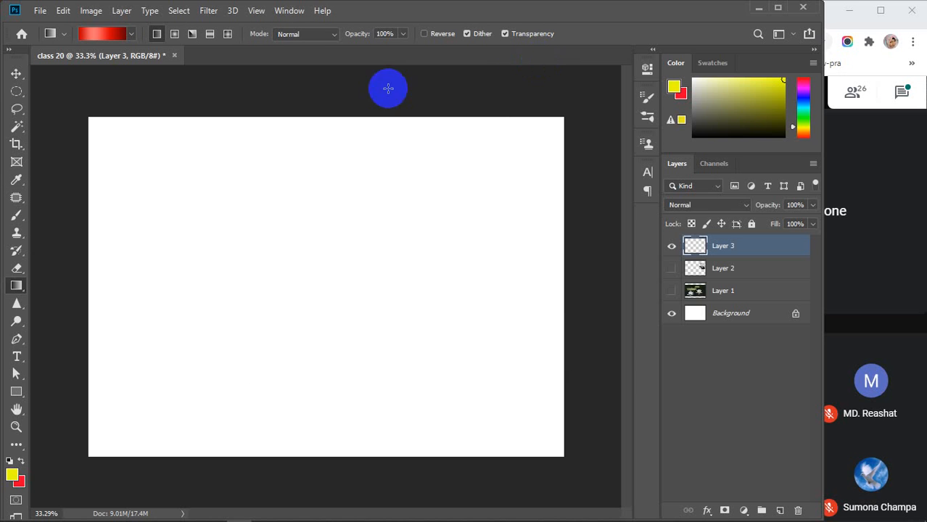
Reopen the custom gradient for editing and examine the locations of its first and last color stops.
left_click(102, 34)
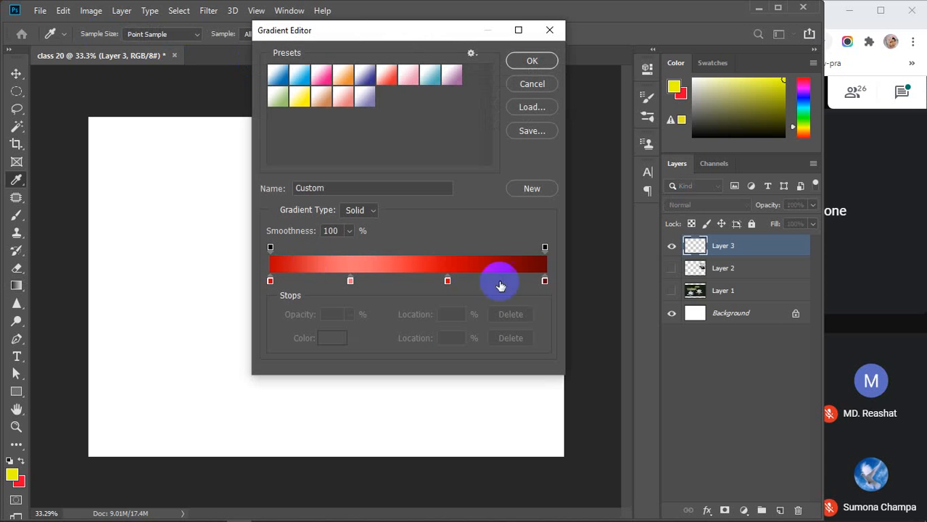
left_click(447, 281)
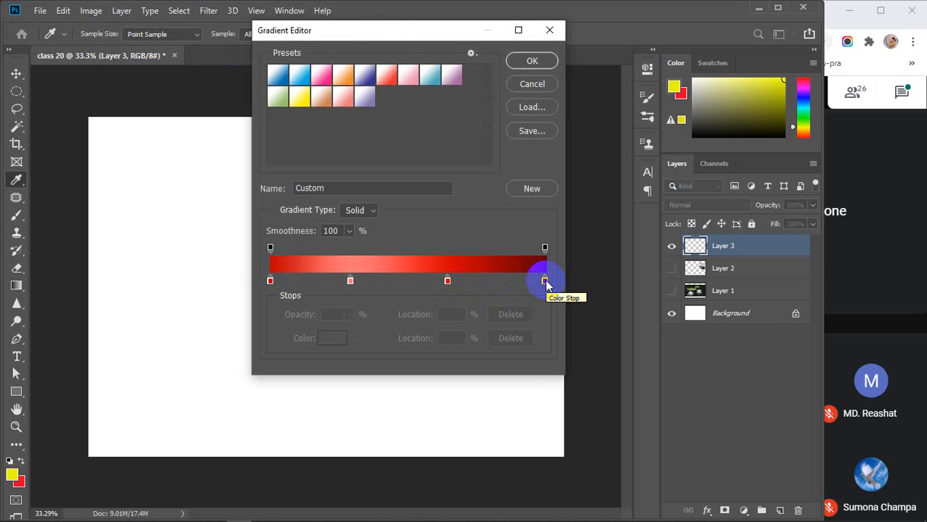
left_click(270, 281)
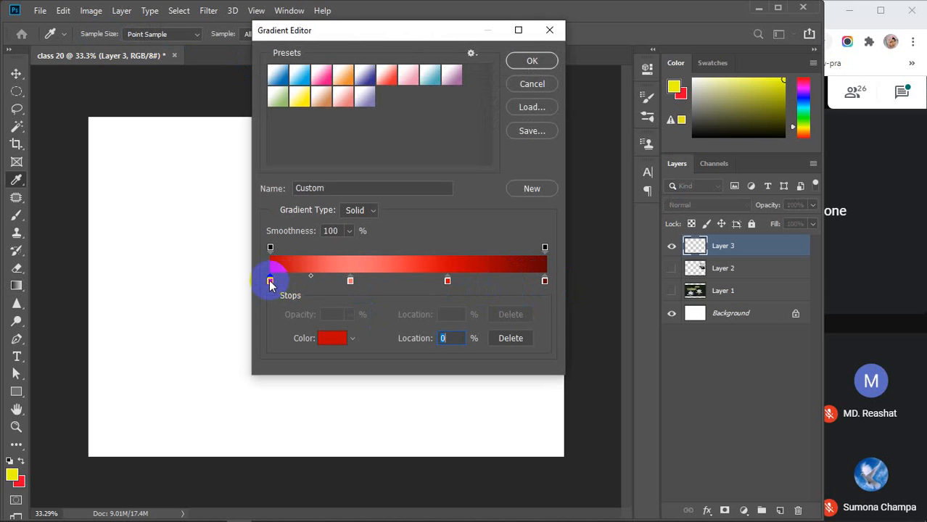
left_click(451, 338)
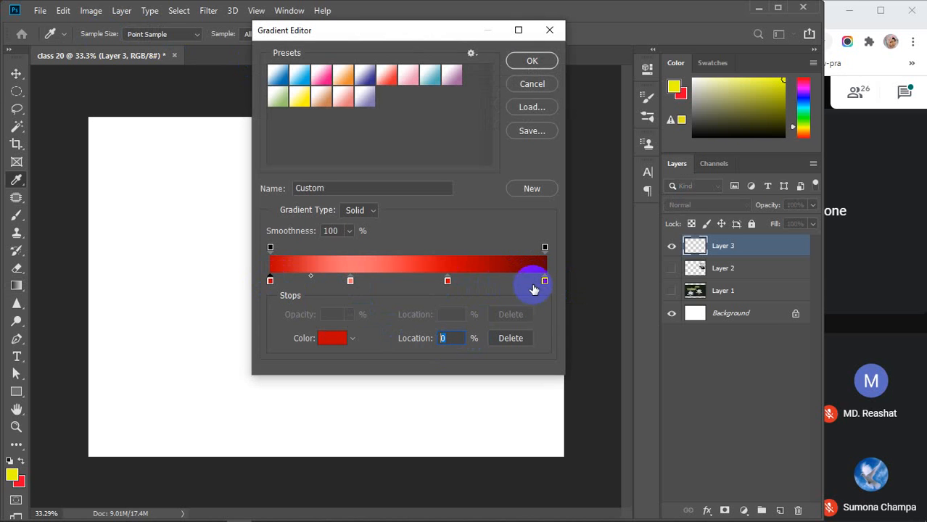
left_click(544, 282)
left_click(448, 338)
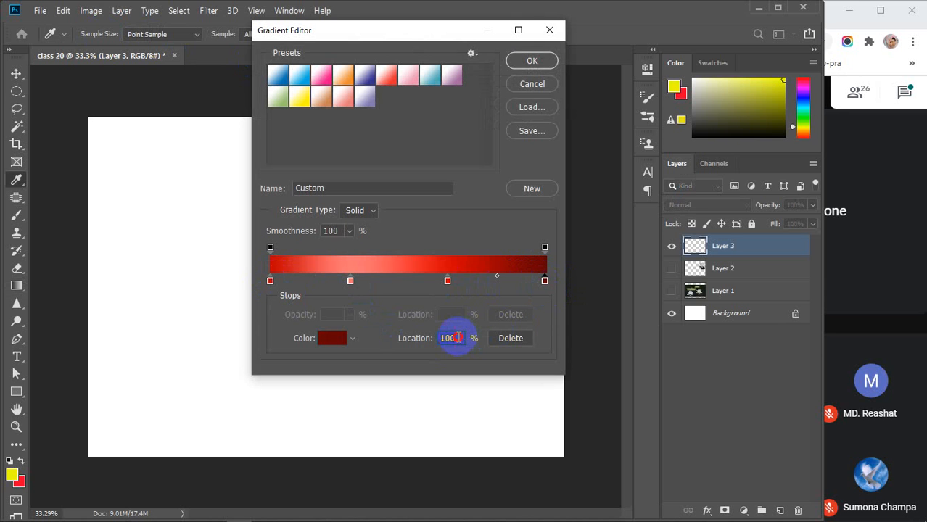
Add dark maroon color stops at 1%, 2% and 3%, and collapse them onto the 0% stop.
left_click(291, 280)
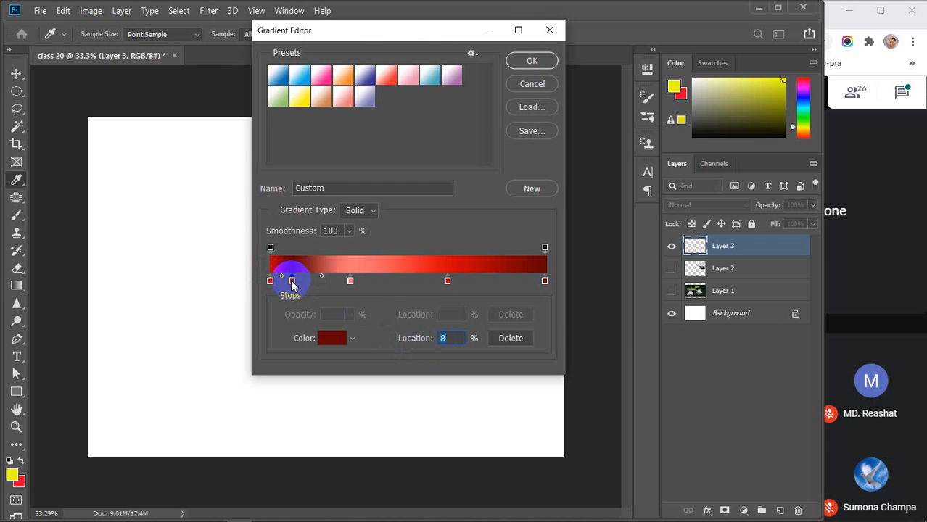
type("1")
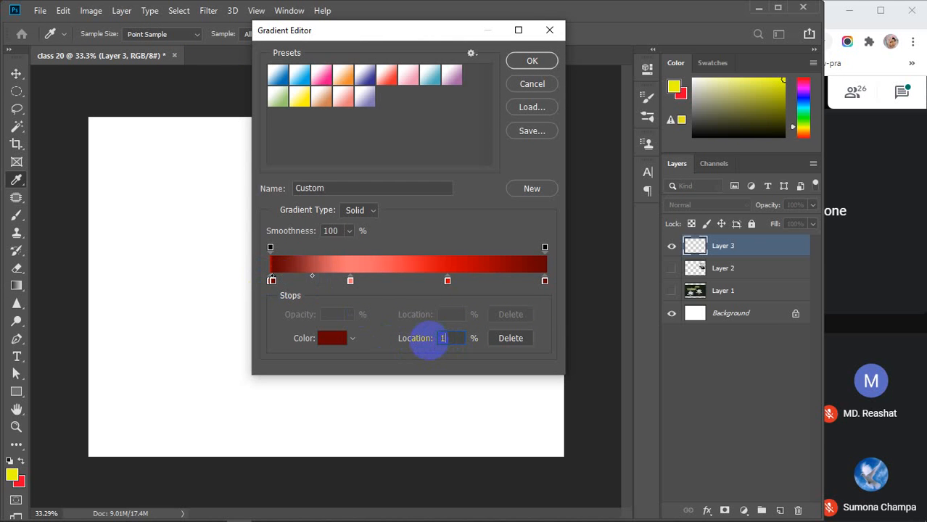
left_click(293, 282)
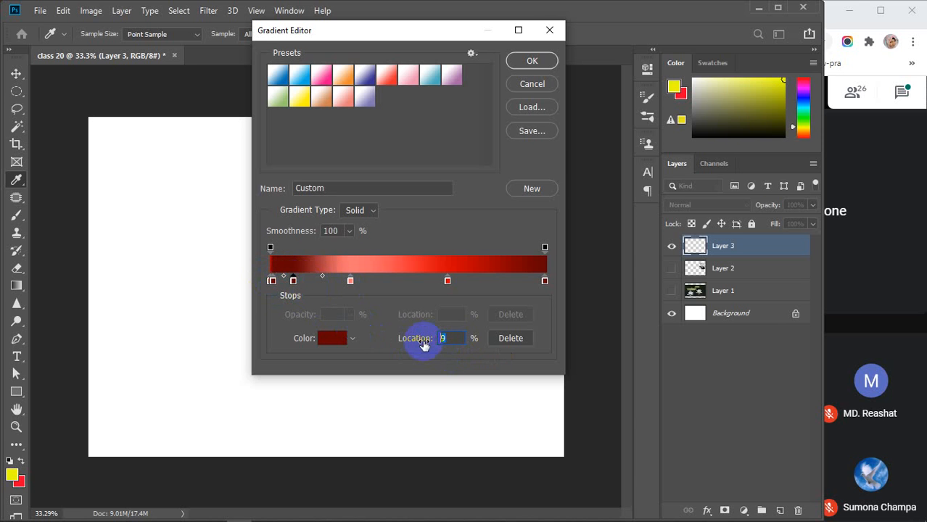
type("2")
left_click(294, 282)
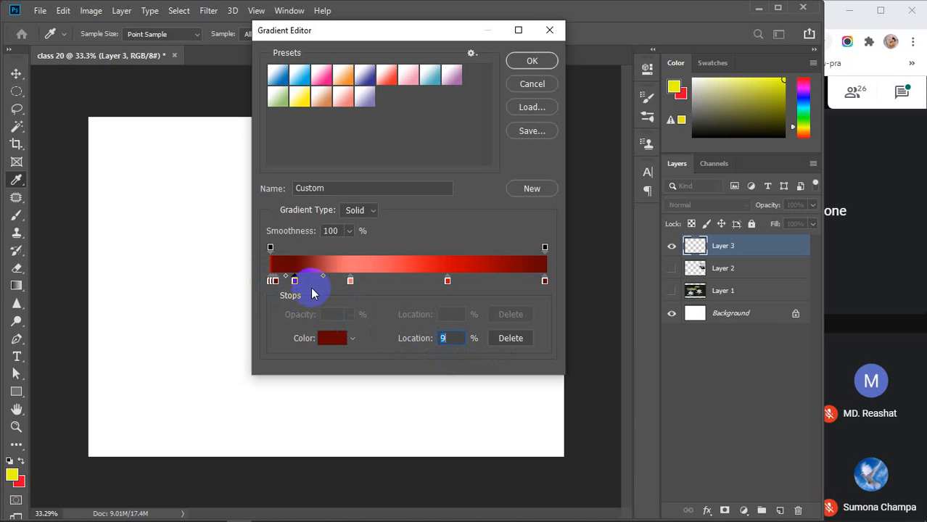
type("3")
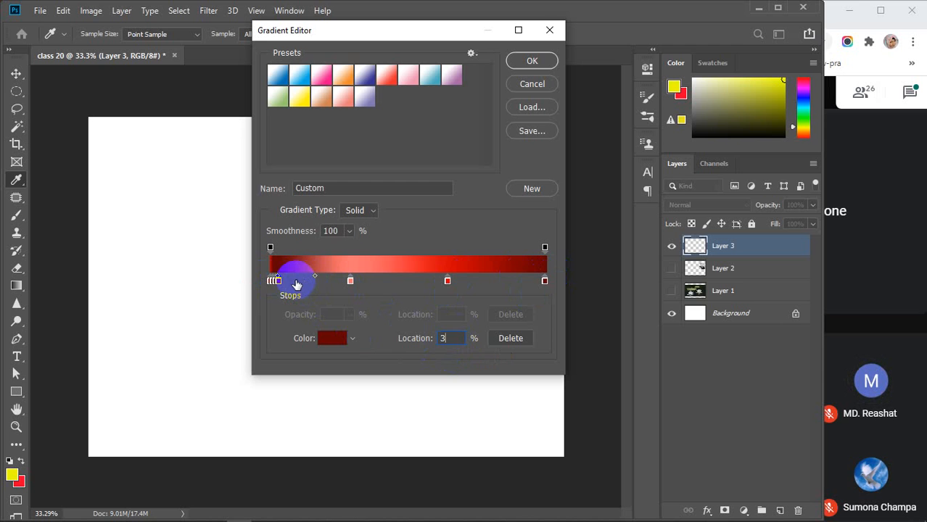
left_click_drag(280, 280, 255, 280)
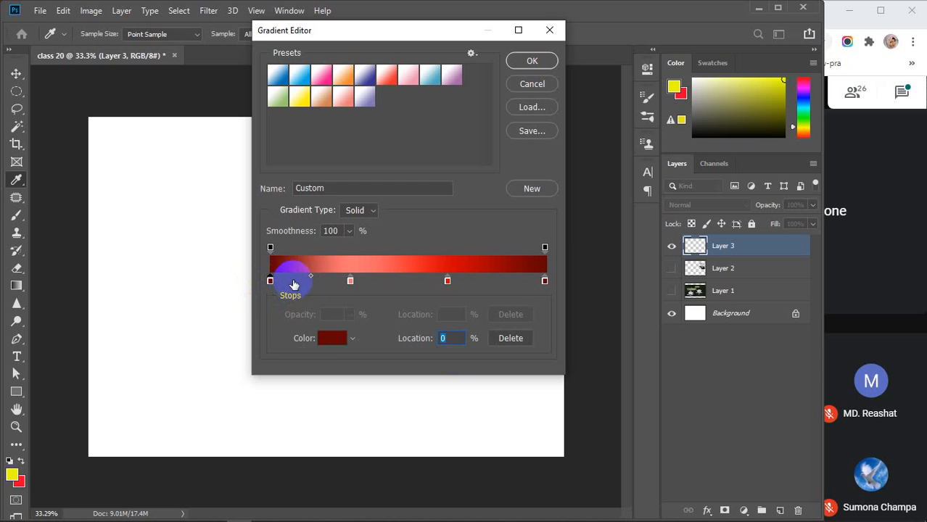
Try to place a new dark maroon color stop at .5%, and pull the added stop off the gradient.
left_click(292, 280)
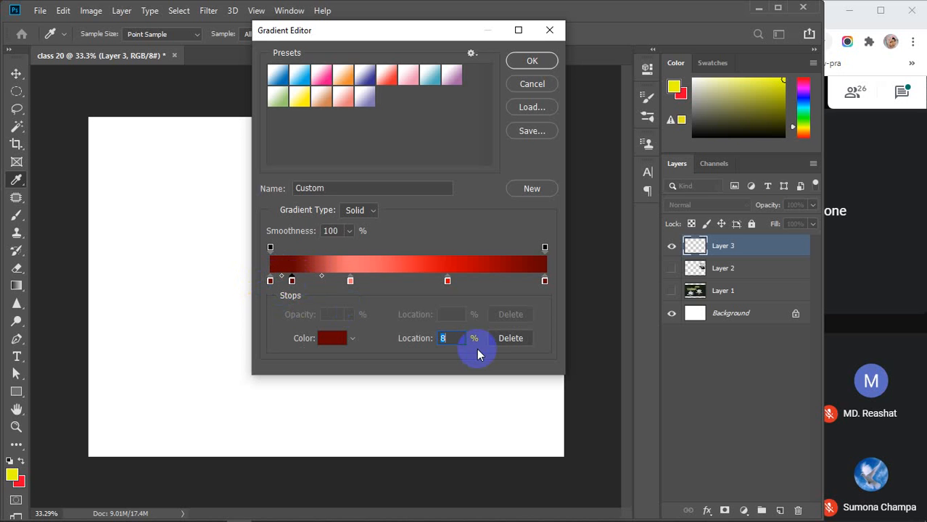
type("2.5")
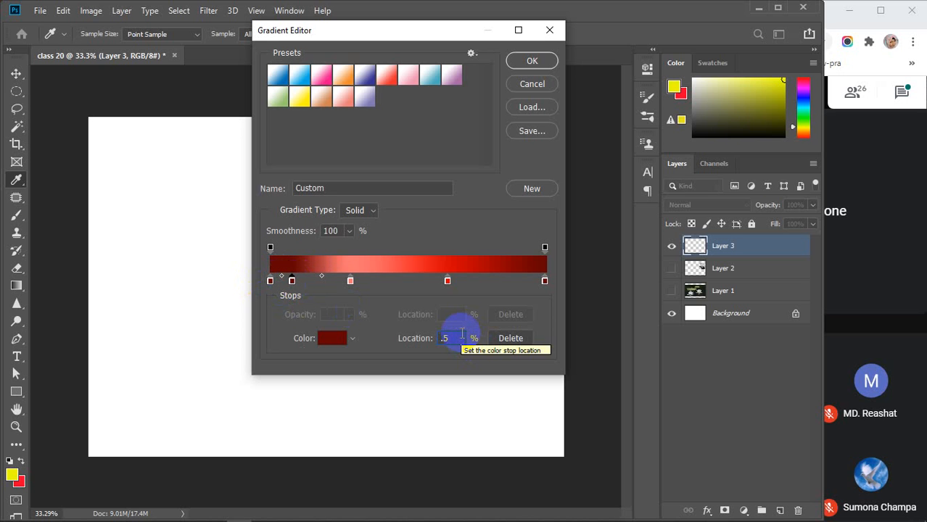
key("Return")
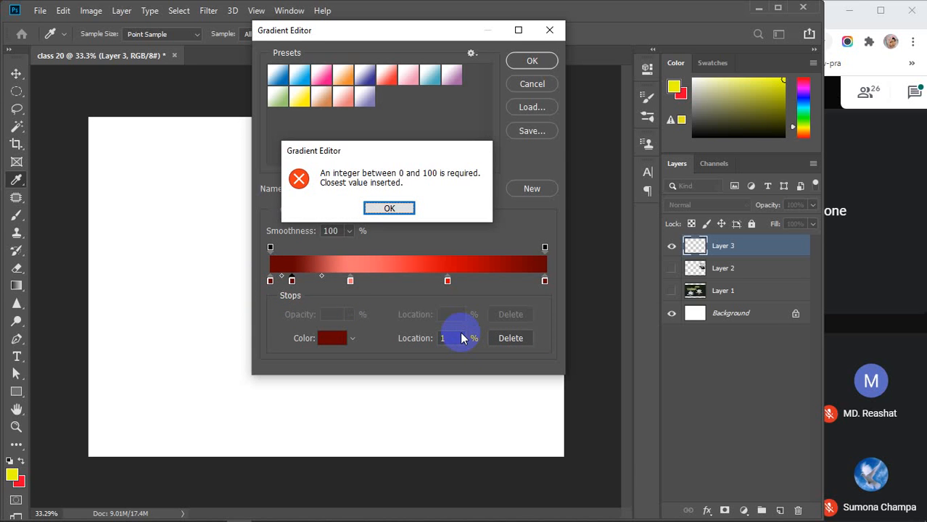
left_click(390, 208)
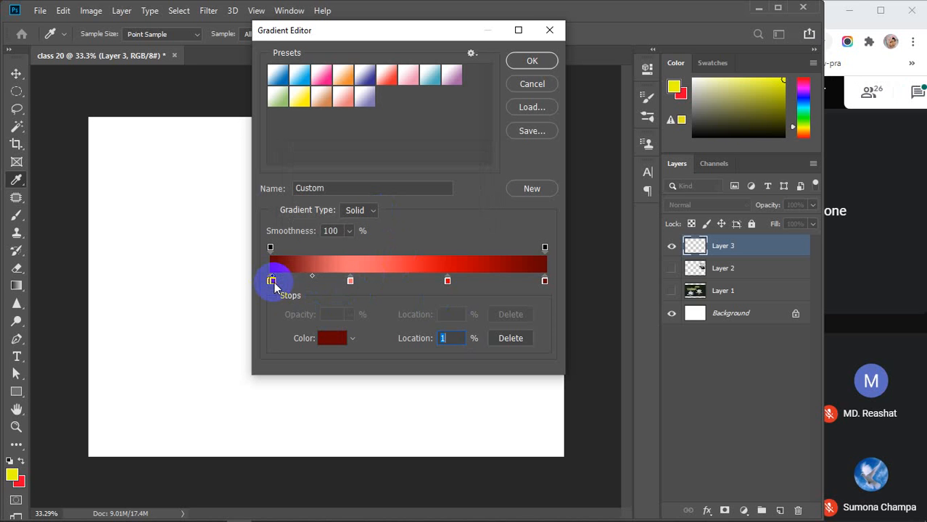
left_click_drag(274, 281, 269, 300)
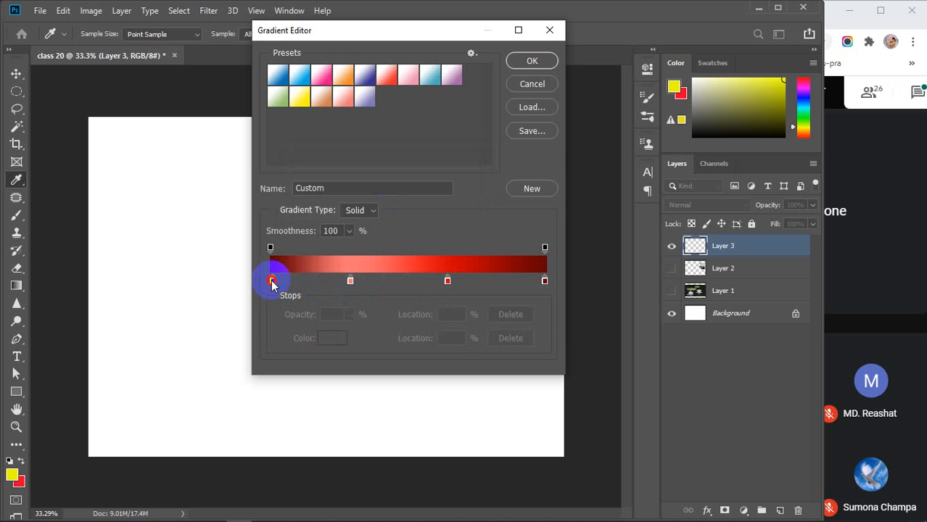
Recolor the gradient's first color stop at 0% from dark maroon to a brighter red and apply the edited gradient.
left_click(272, 282)
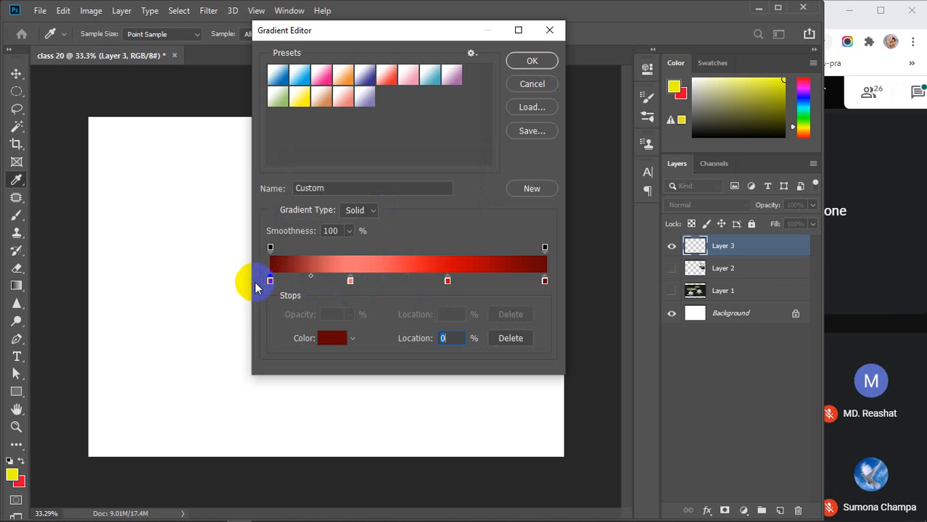
left_click(331, 338)
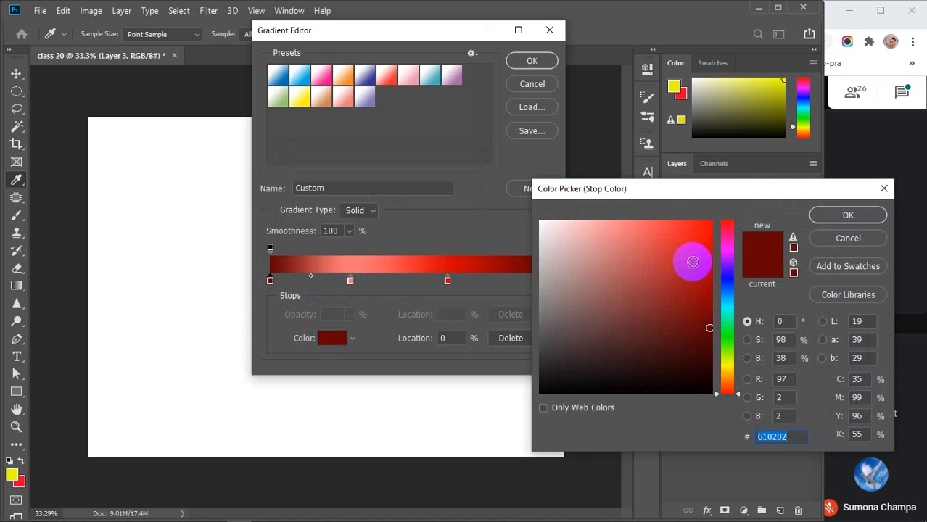
mouse_move(692, 263)
left_mouse_down()
mouse_move(723, 193)
mouse_move(727, 200)
left_mouse_up()
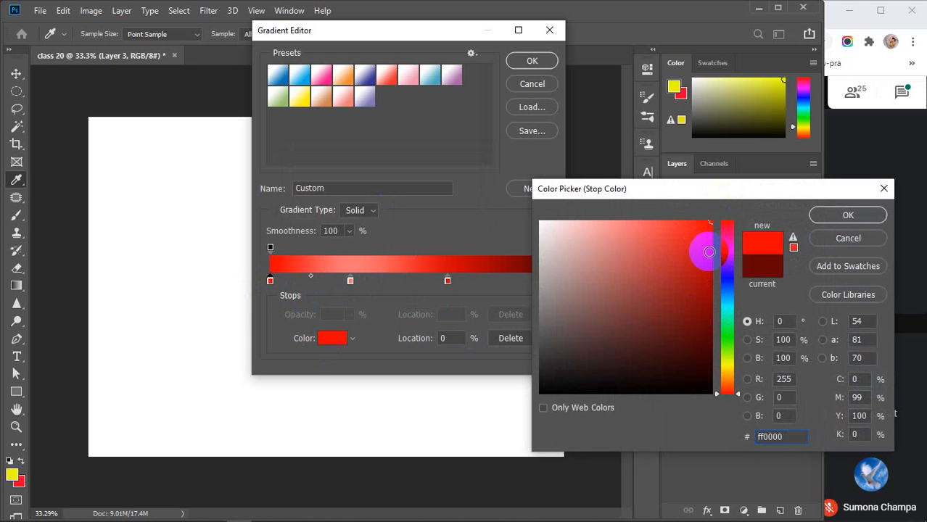
left_click_drag(709, 252, 710, 265)
left_click(844, 217)
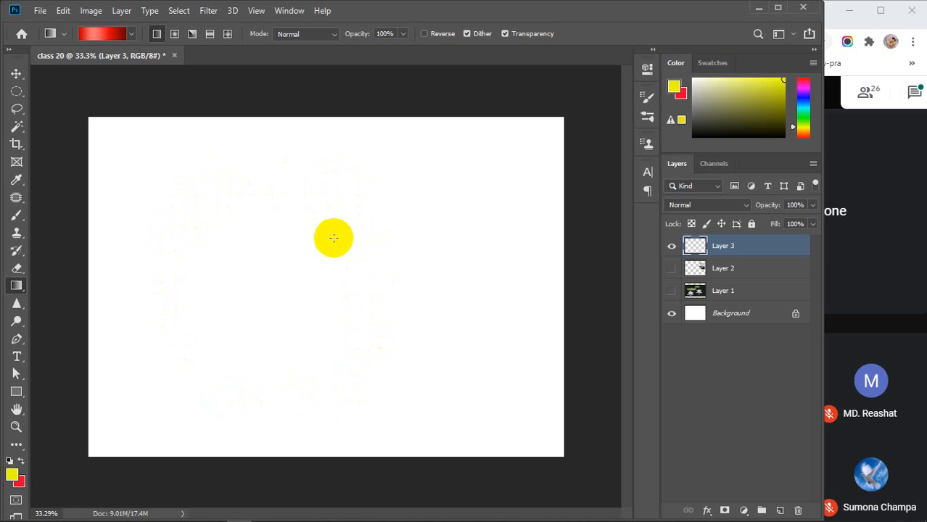
Fill Layer 3 with linear gradients in diagonal and vertical directions, ending with one straight across the full canvas width.
left_click(192, 34)
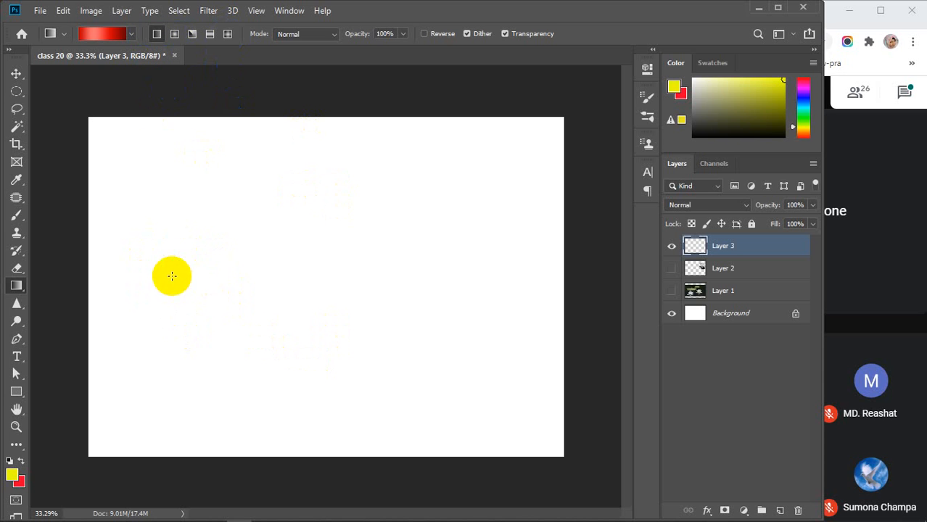
left_click_drag(172, 263, 416, 335)
mouse_move(190, 336)
left_mouse_down()
mouse_move(453, 205)
mouse_move(458, 211)
left_mouse_up()
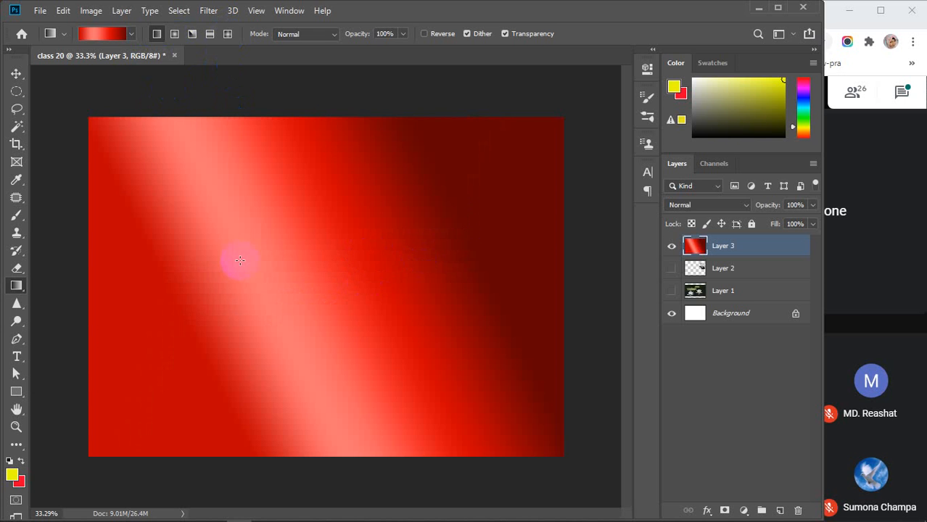
left_click_drag(163, 342, 400, 172)
left_click_drag(330, 188, 467, 360)
left_click_drag(471, 234, 343, 442)
left_click_drag(264, 182, 288, 414)
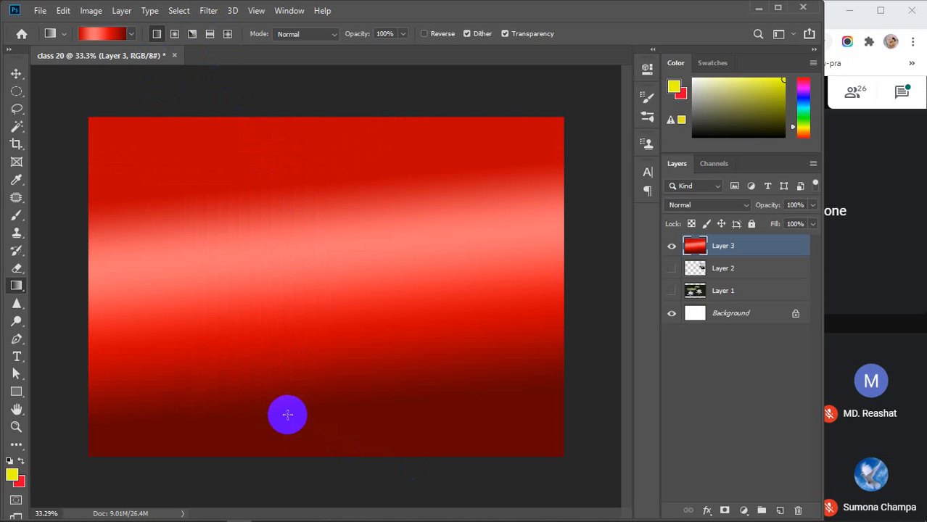
left_click_drag(323, 118, 352, 470)
left_click_drag(98, 295, 565, 303)
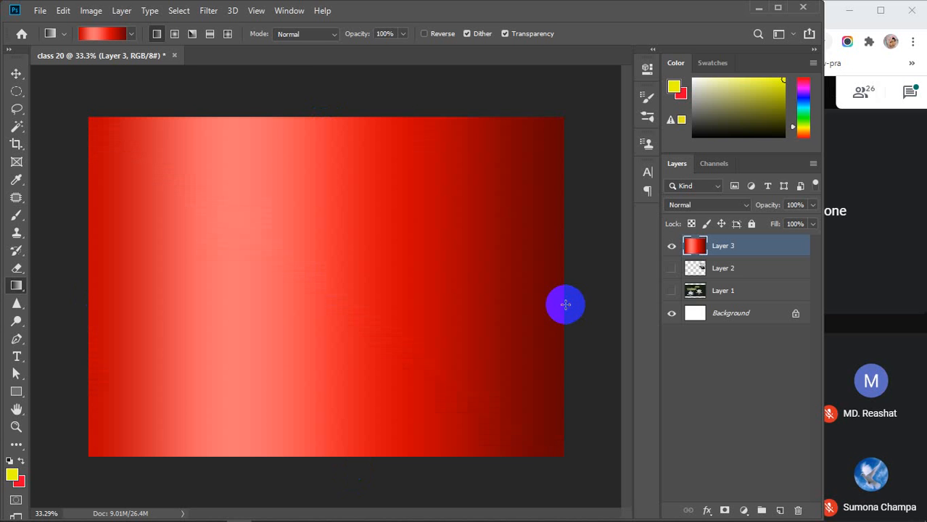
Redraw the linear gradient with short and long diagonal spans, finishing with a horizontal one from the left to the right canvas edge.
left_click_drag(161, 271, 448, 398)
left_click_drag(471, 193, 290, 377)
left_click_drag(262, 324, 332, 278)
left_click_drag(371, 359, 396, 315)
left_click_drag(421, 272, 407, 299)
left_click_drag(296, 321, 289, 370)
left_click_drag(248, 424, 545, 134)
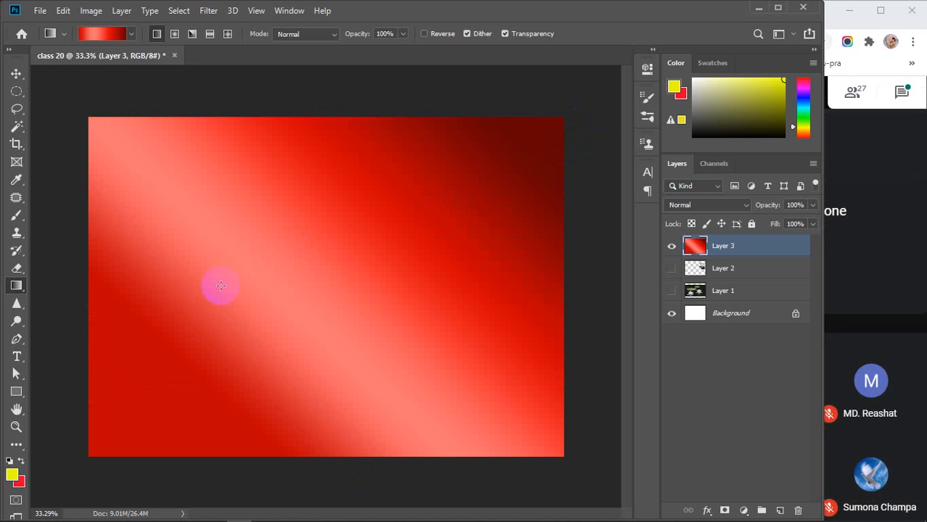
left_click_drag(88, 300, 560, 310)
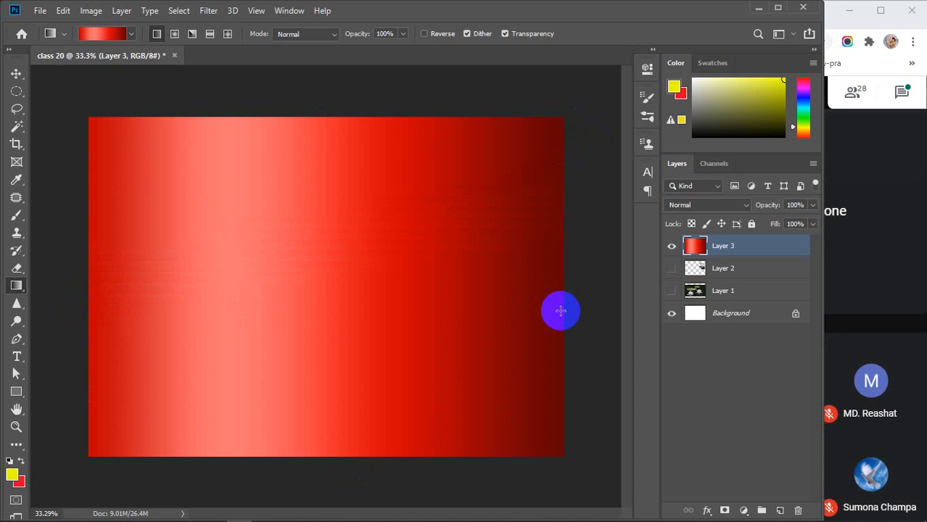
Switch to the radial gradient and draw it outward from the canvas center, then from the upper-right area to the lower-left corner.
left_click(174, 37)
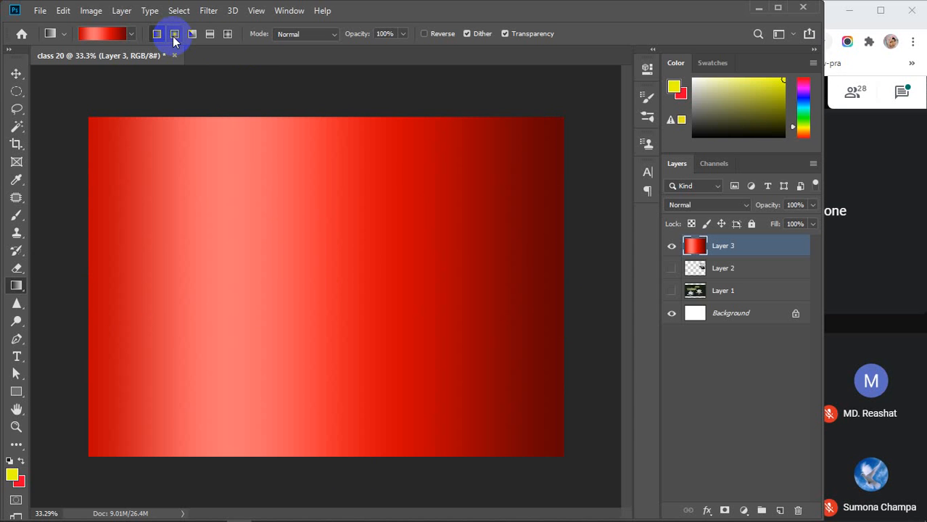
left_click_drag(325, 274, 414, 325)
left_click_drag(327, 276, 533, 397)
left_click_drag(341, 275, 577, 395)
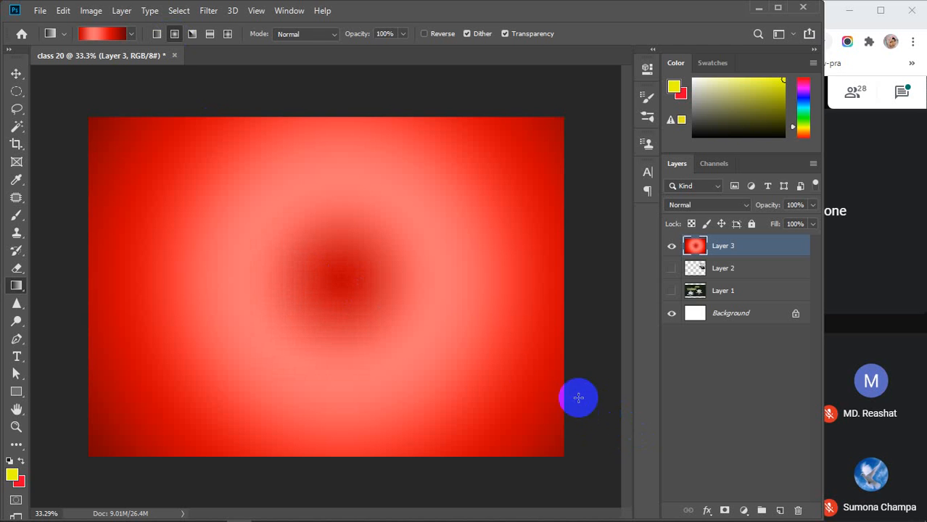
left_click_drag(527, 155, 105, 403)
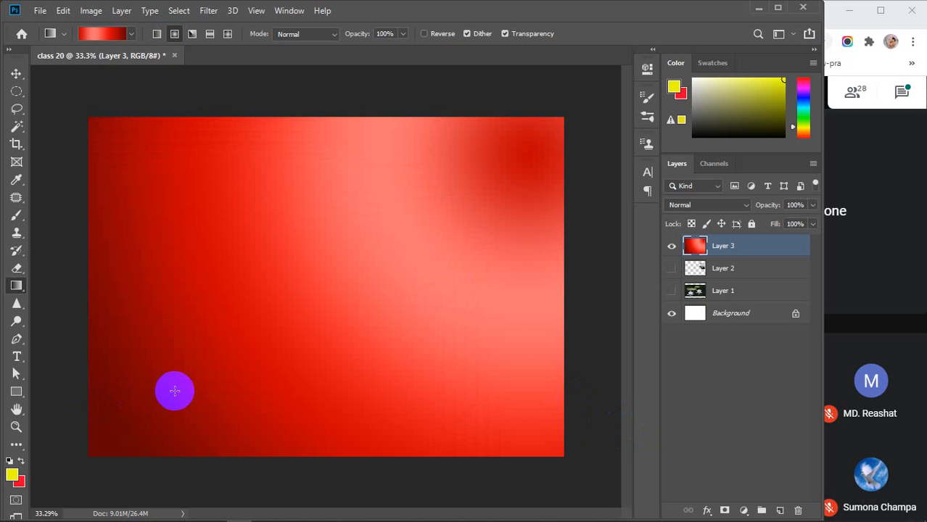
Redraw the radial gradient on Layer 3 with small and very large radii, centered mid-canvas, at the lower-left corner and left of center.
left_click_drag(246, 374, 361, 344)
left_click_drag(344, 291, 404, 308)
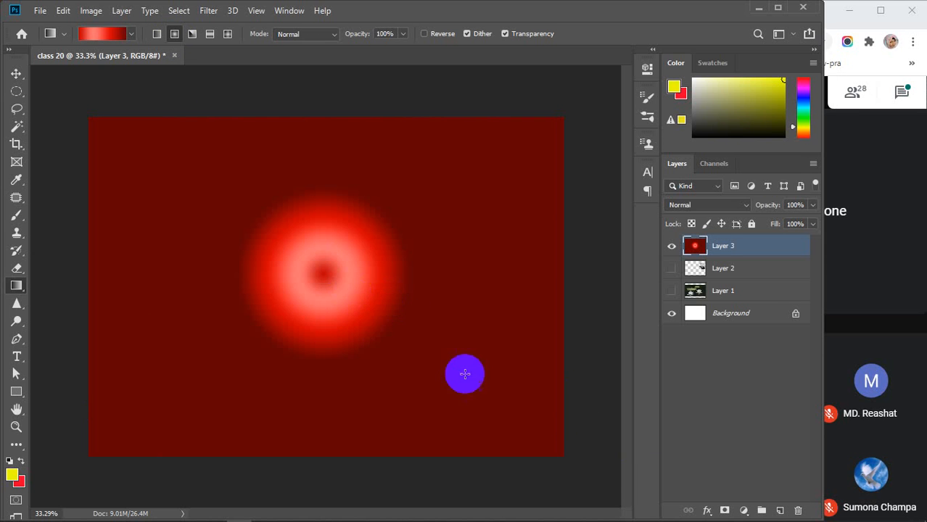
left_click_drag(344, 295, 892, 148)
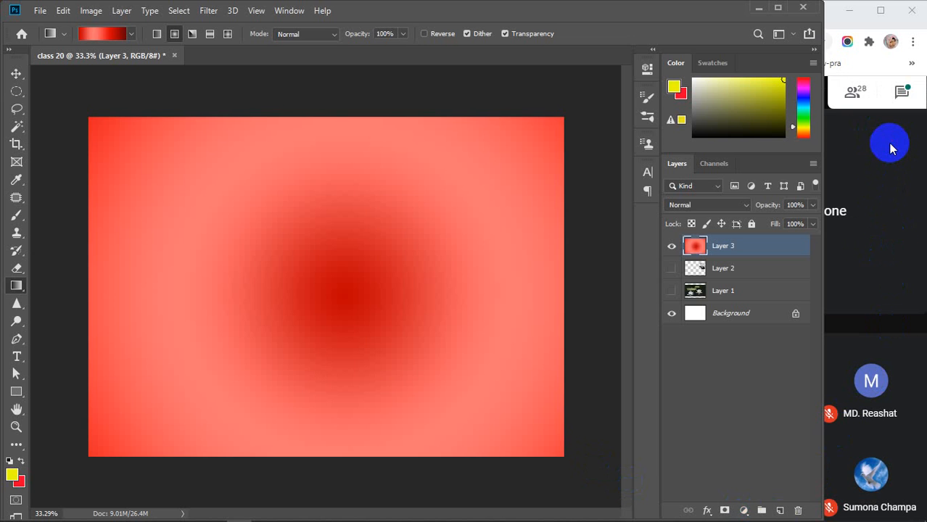
left_click_drag(161, 355, 567, 118)
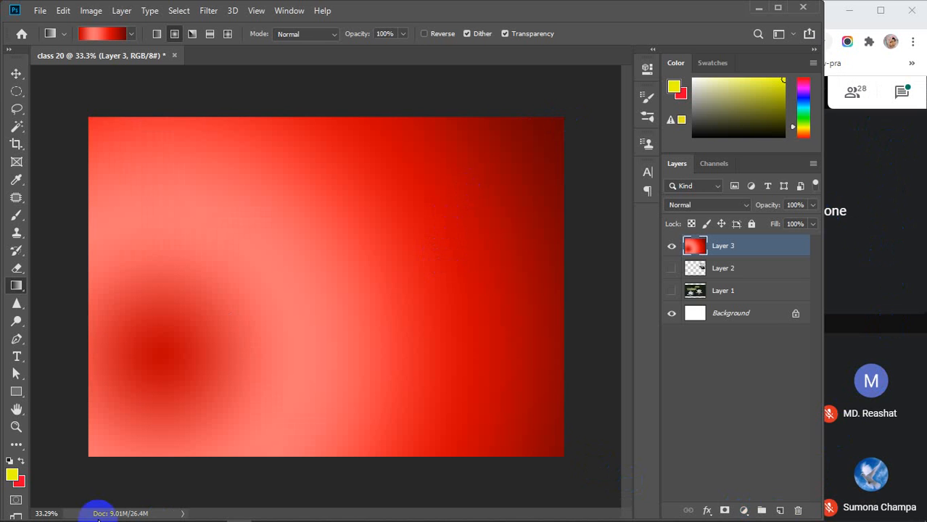
left_click_drag(90, 457, 326, 269)
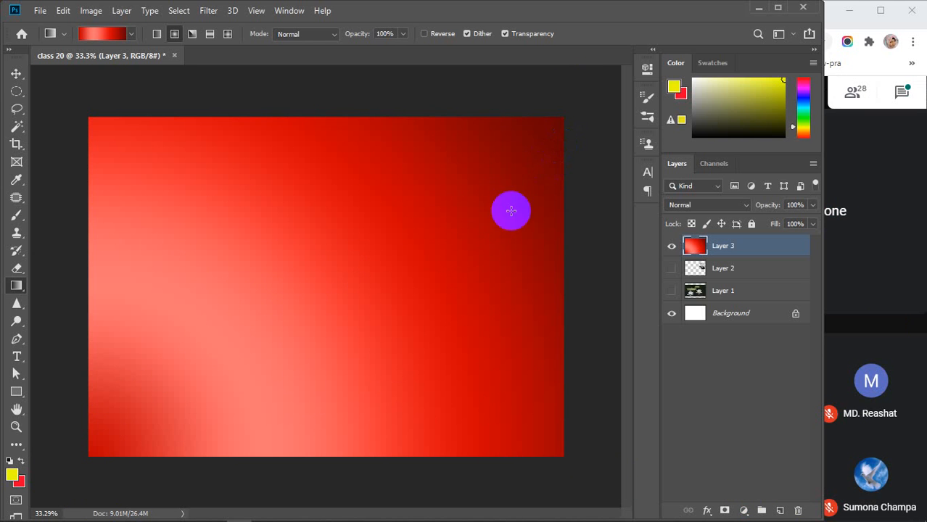
key("ctrl+z")
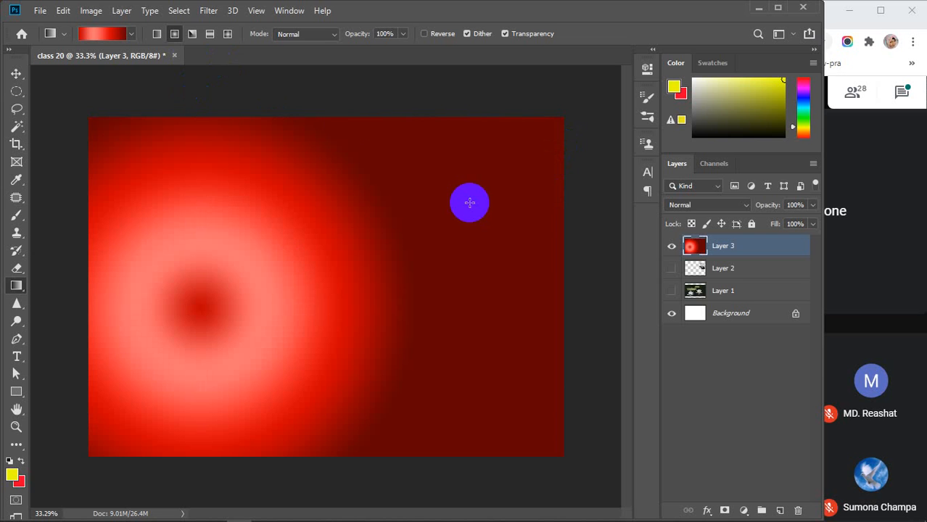
Switch to the angle gradient and draw it on Layer 3 from several starting points and in different diagonal directions.
left_click(192, 34)
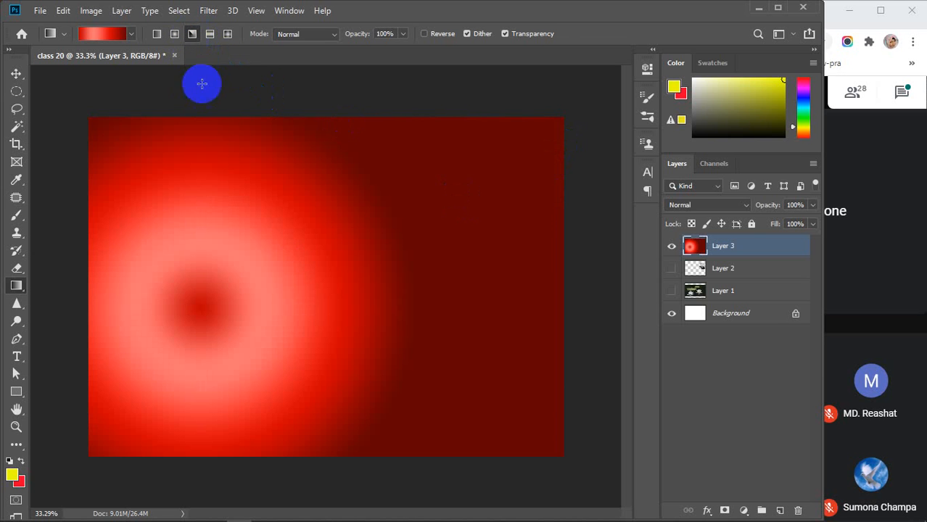
left_click_drag(346, 251, 482, 384)
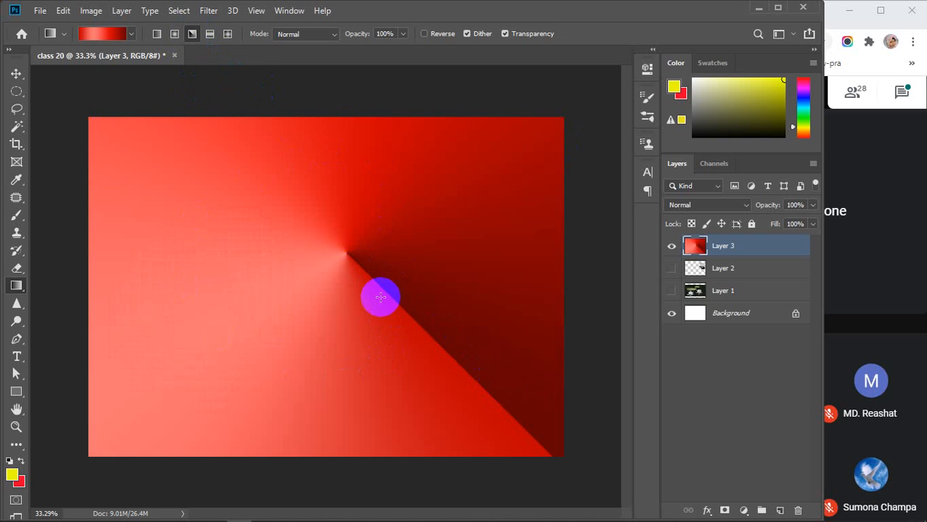
left_click_drag(228, 372, 403, 196)
left_click_drag(152, 364, 153, 375)
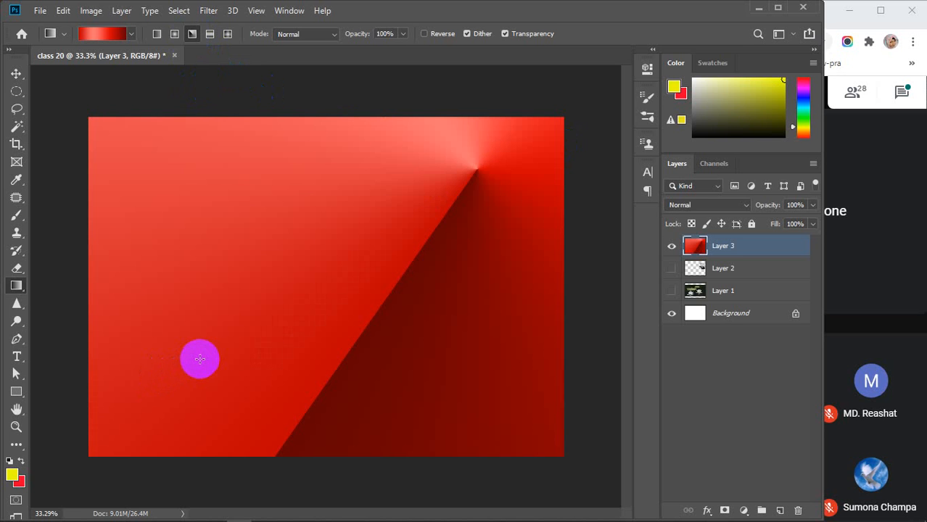
Switch to the reflected gradient and draw it on Layer 3 horizontally from the center, then vertically and diagonally.
left_click(209, 35)
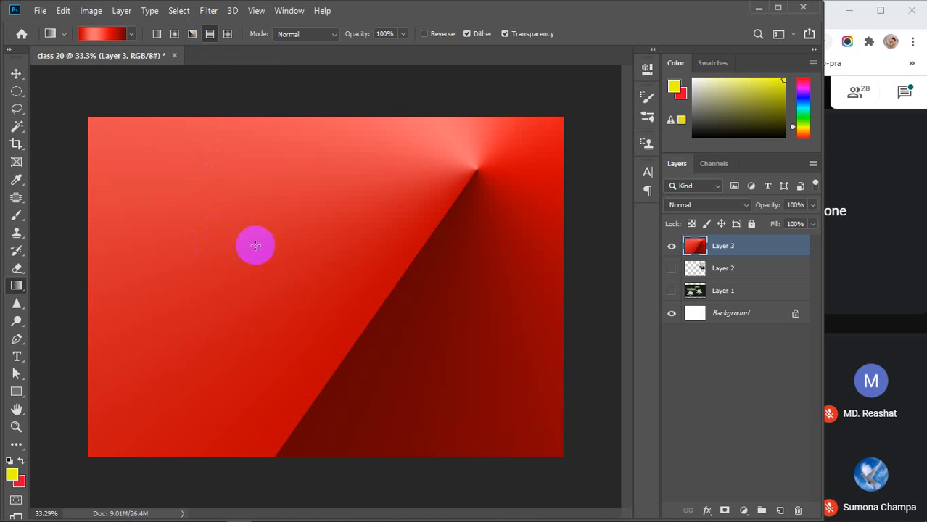
left_click_drag(328, 285, 524, 286)
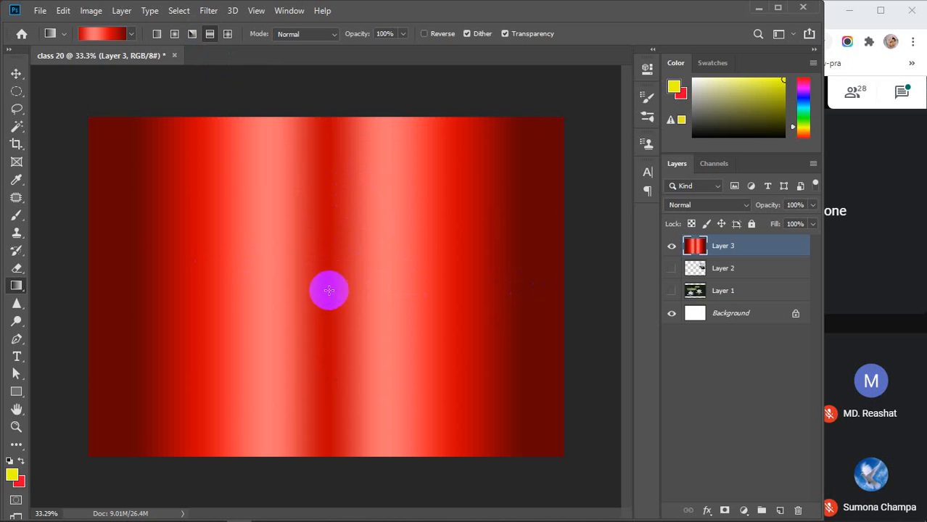
left_click_drag(328, 287, 571, 289)
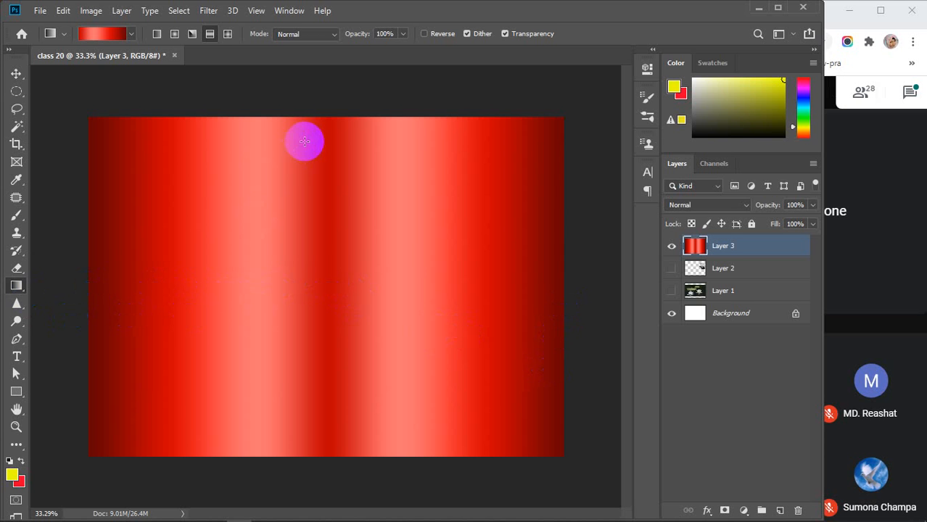
left_click_drag(305, 142, 296, 295)
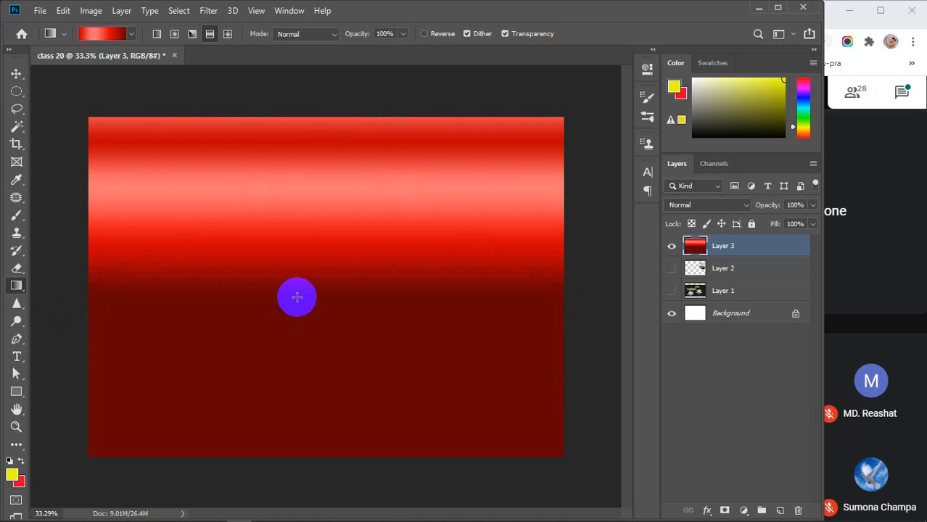
left_click_drag(270, 428, 267, 275)
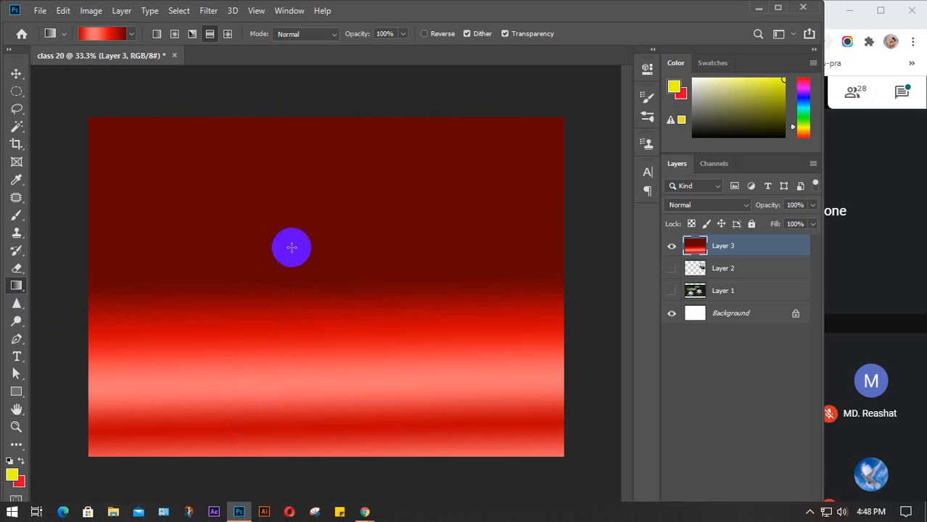
left_click_drag(268, 213, 445, 356)
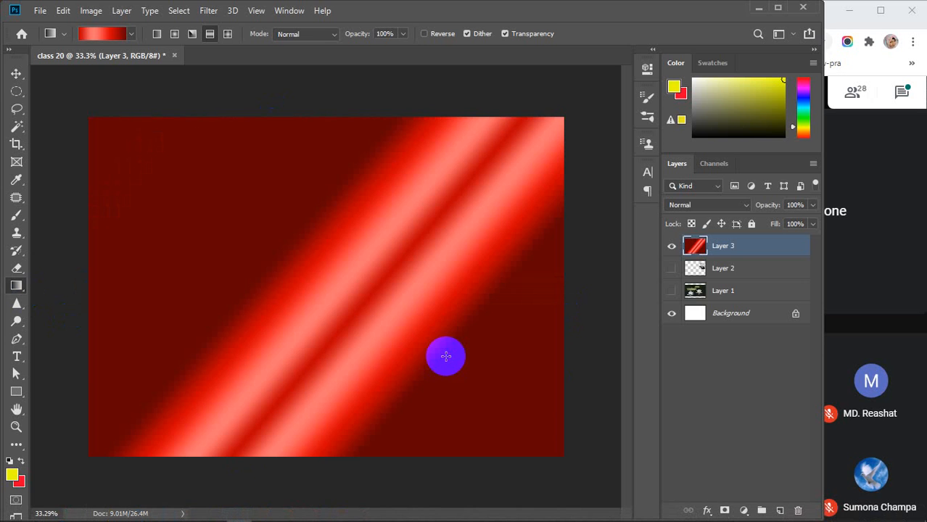
Switch to the diamond gradient, draw it on Layer 3 from various points, ending near the upper-left corner, and hide the layer.
left_click(228, 34)
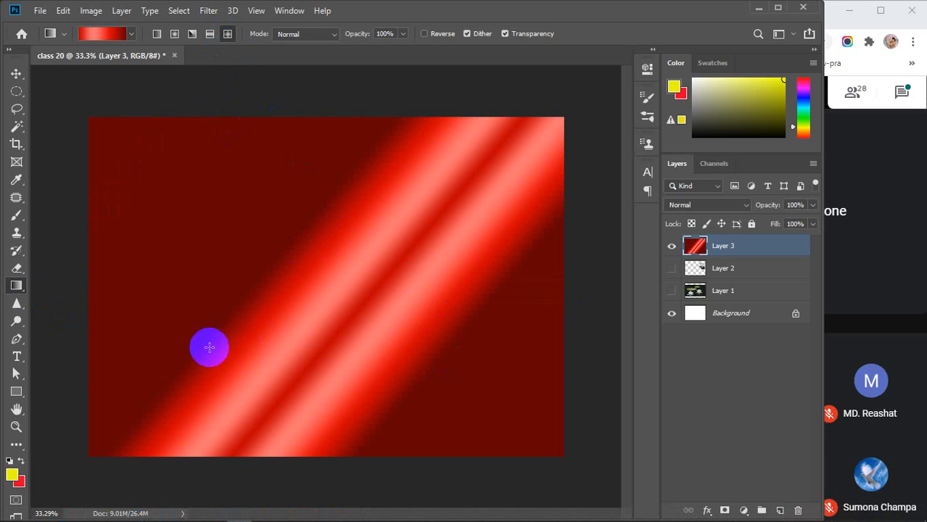
left_click_drag(197, 365, 327, 279)
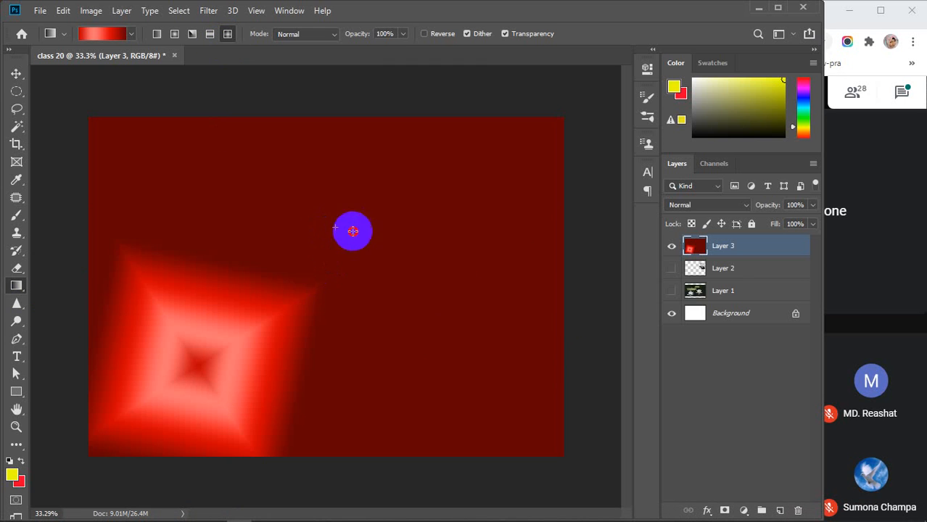
left_click_drag(335, 228, 495, 328)
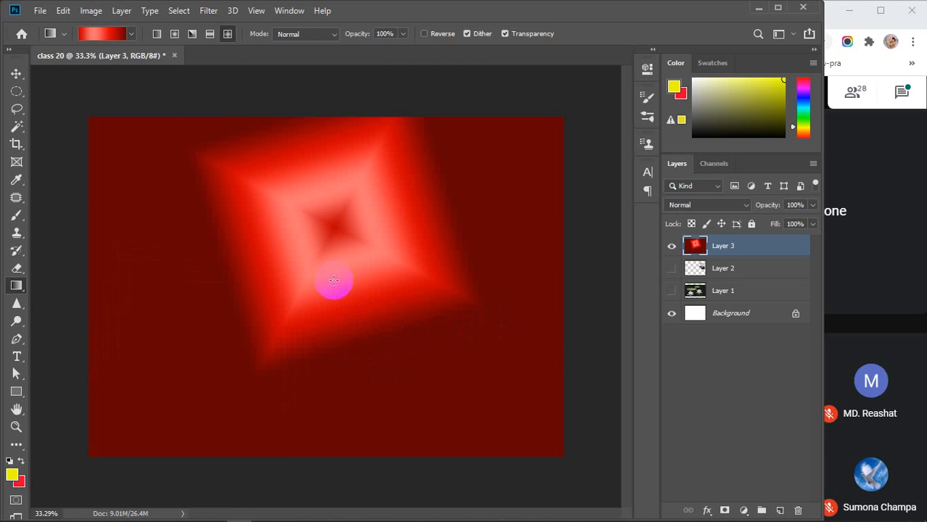
left_click_drag(323, 264, 547, 444)
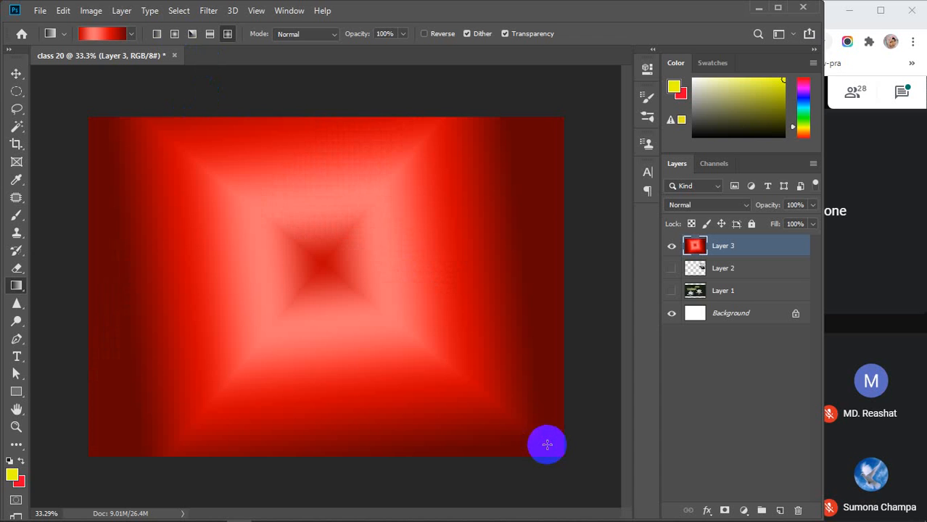
left_click_drag(507, 379, 518, 389)
left_click_drag(304, 308, 583, 221)
left_click_drag(389, 403, 471, 192)
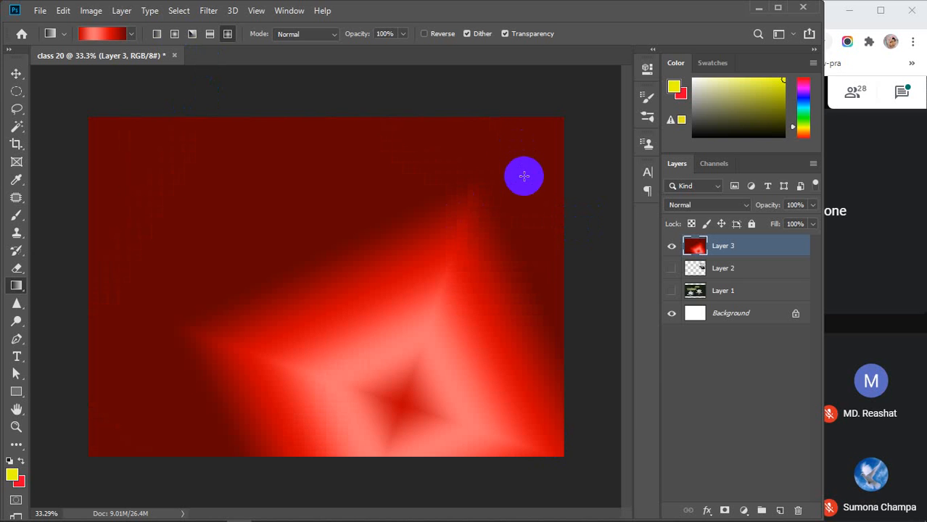
left_click_drag(524, 176, 332, 333)
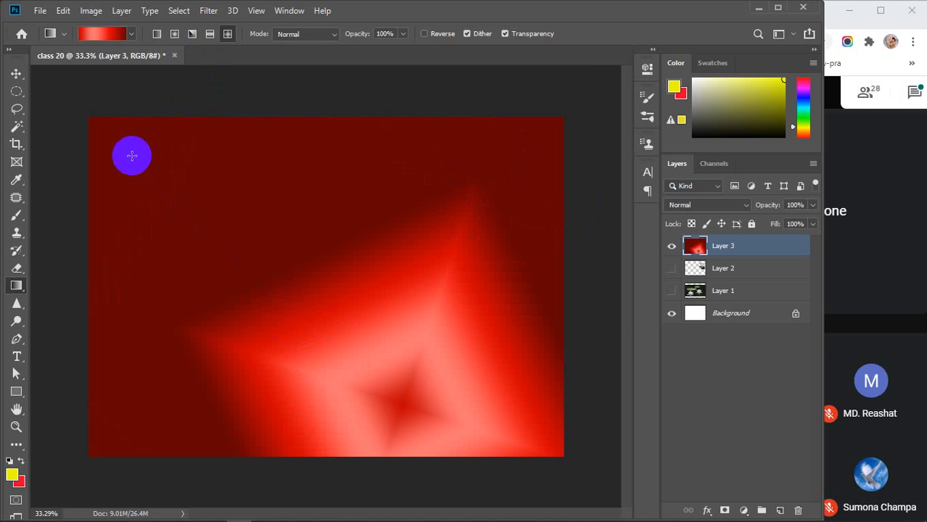
left_click_drag(133, 155, 217, 372)
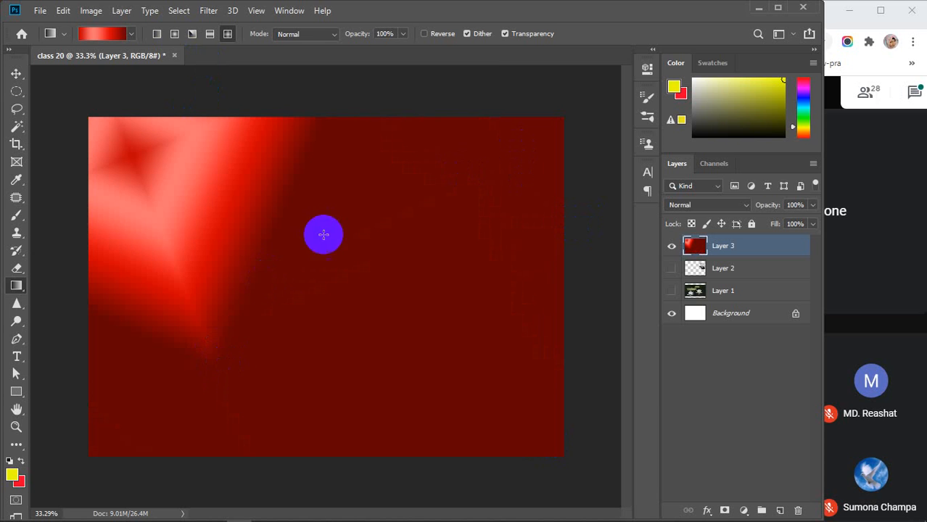
left_click(672, 251)
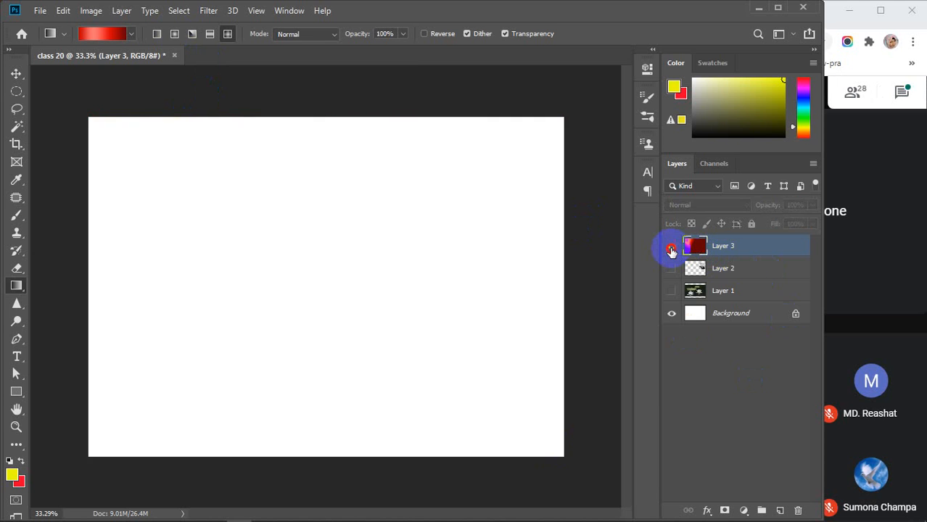
Show Layer 3 again, make a large circular marquee selection in the canvas's lower middle, and add a new layer.
left_click(671, 250)
left_click(672, 250)
left_click(671, 251)
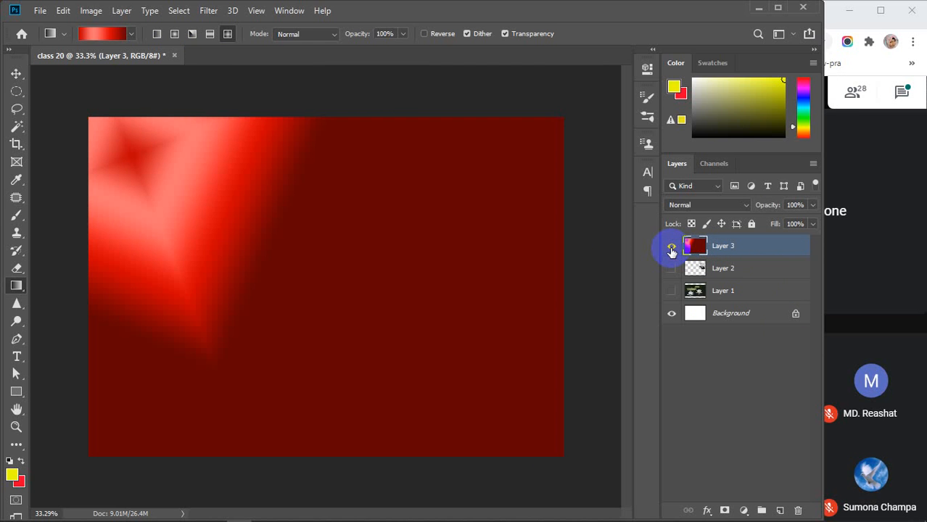
left_click(18, 92)
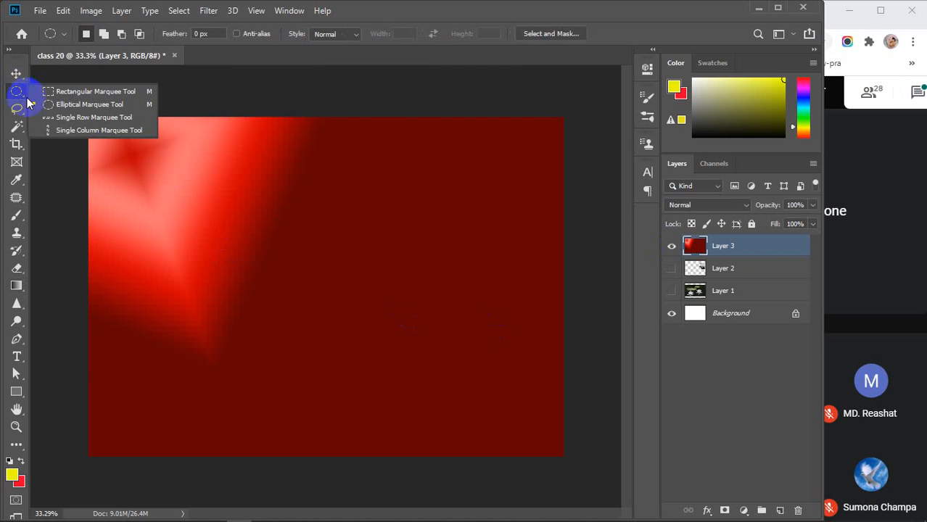
left_click_drag(233, 226, 475, 433)
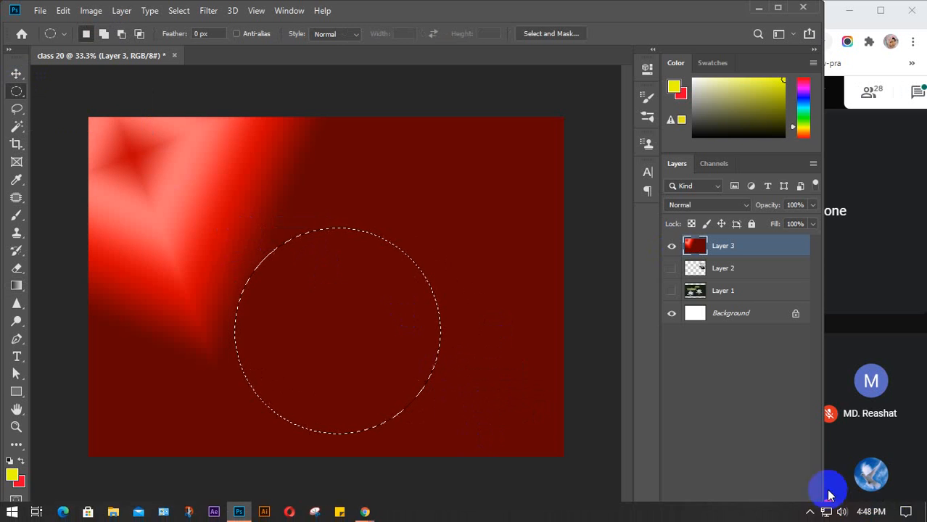
left_click(780, 511)
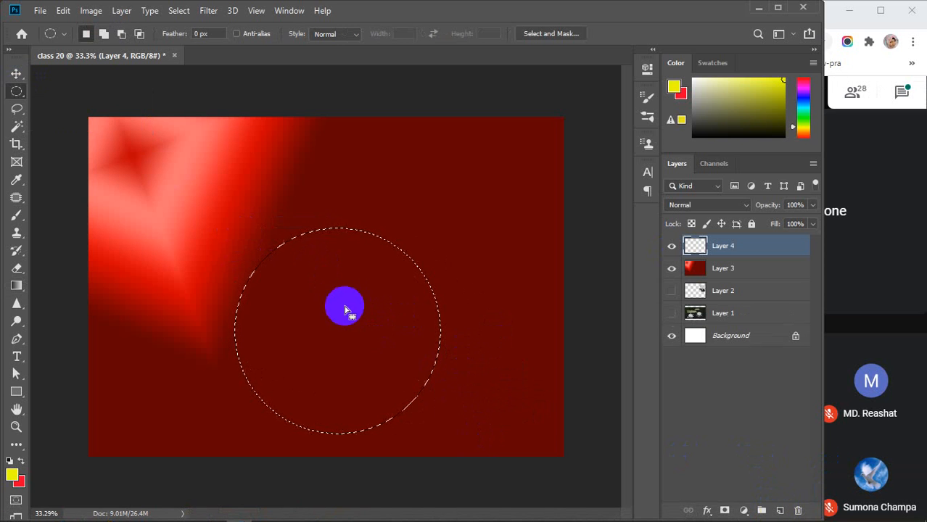
Draw the diamond gradient inside the circular selection on Layer 4 from the center, the upper middle and the upper-right part.
left_click(12, 288)
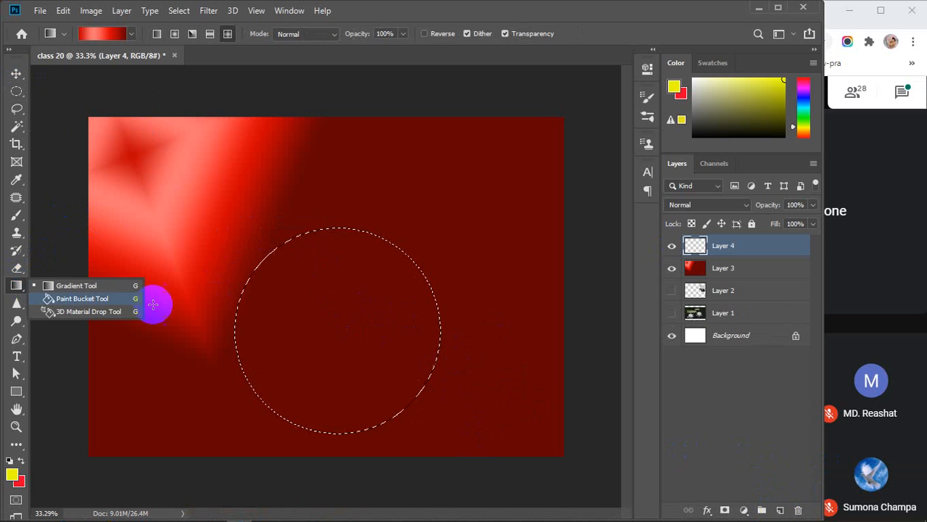
left_click_drag(341, 324, 416, 410)
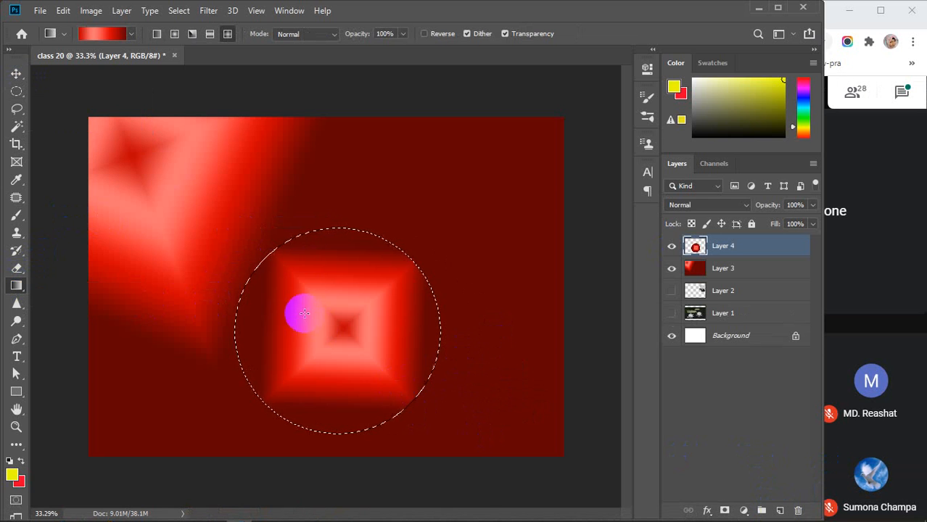
left_click_drag(269, 353, 271, 316)
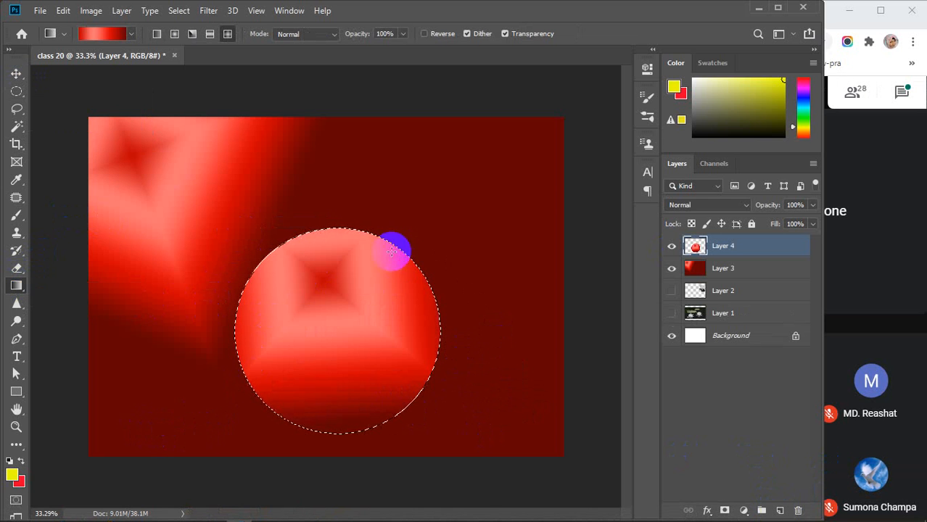
left_click_drag(391, 251, 415, 241)
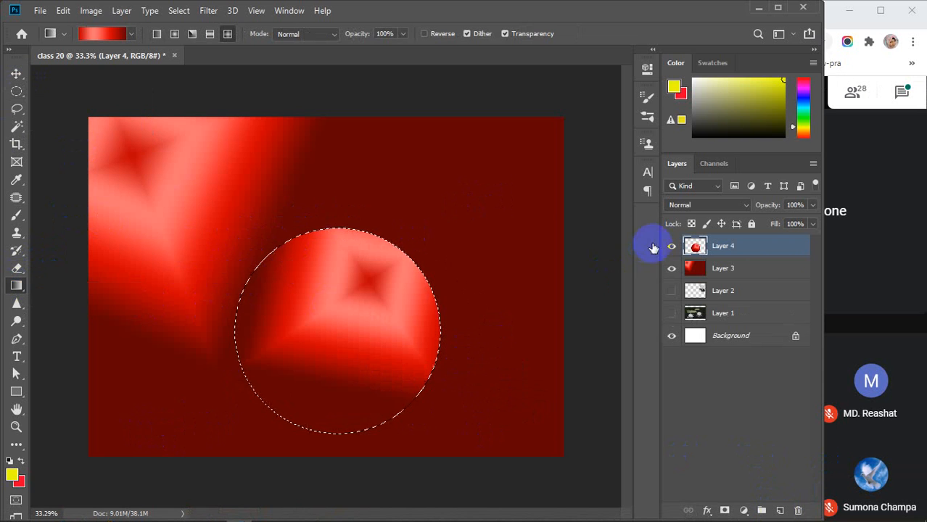
Switch to the radial gradient and redraw it in the circle on Layer 4, ending with its center slightly right of the middle.
left_click(174, 33)
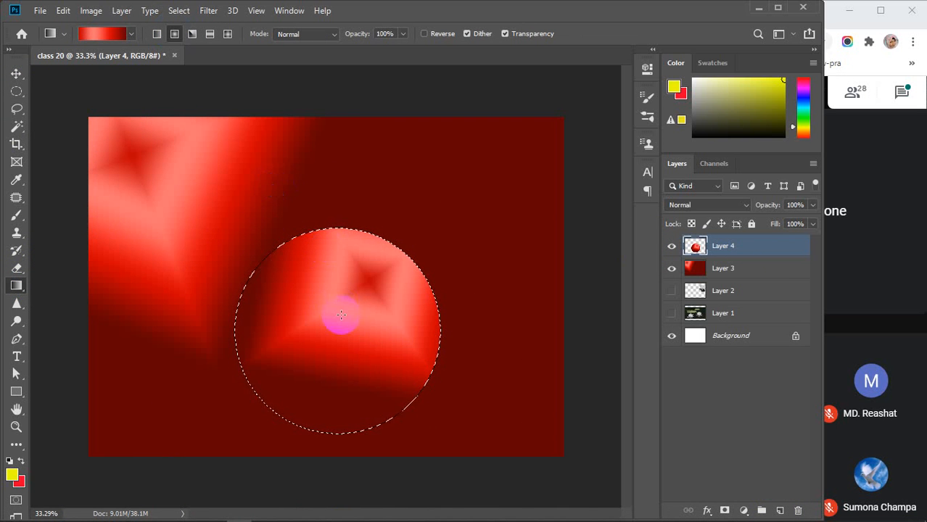
left_click_drag(337, 319, 471, 452)
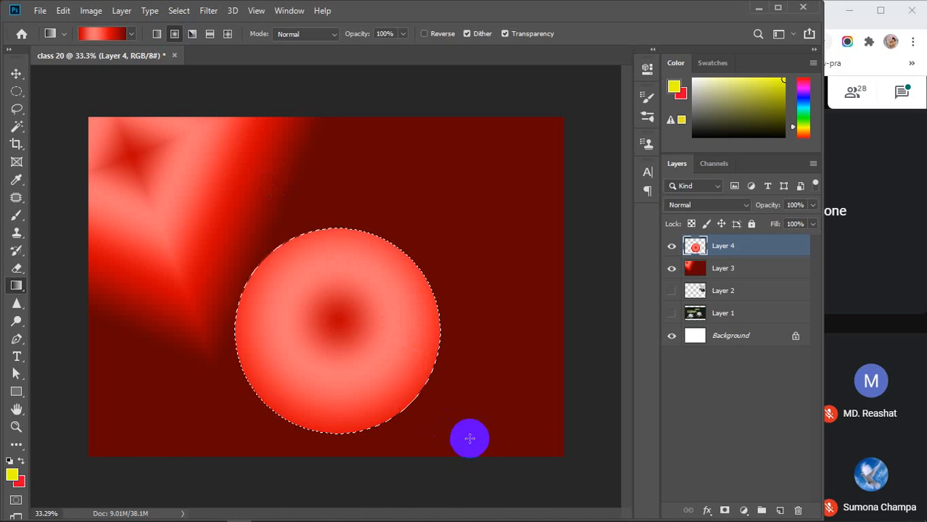
left_click_drag(358, 314, 398, 196)
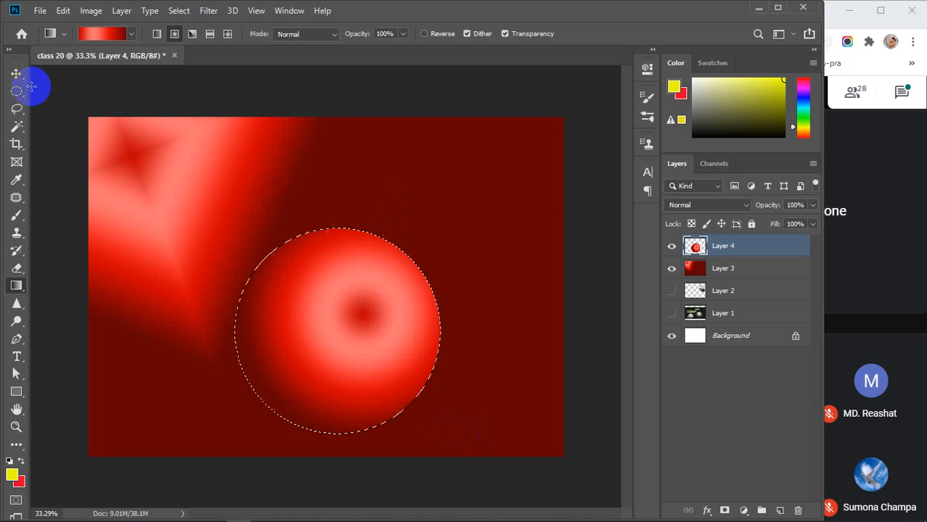
Lasso an irregular freehand shape over the upper-left part of the canvas and add a new layer for it.
left_click(16, 108)
mouse_move(236, 164)
left_mouse_down()
mouse_move(169, 169)
mouse_move(103, 275)
mouse_move(165, 329)
mouse_move(248, 192)
mouse_move(229, 163)
left_mouse_up()
left_click(780, 511)
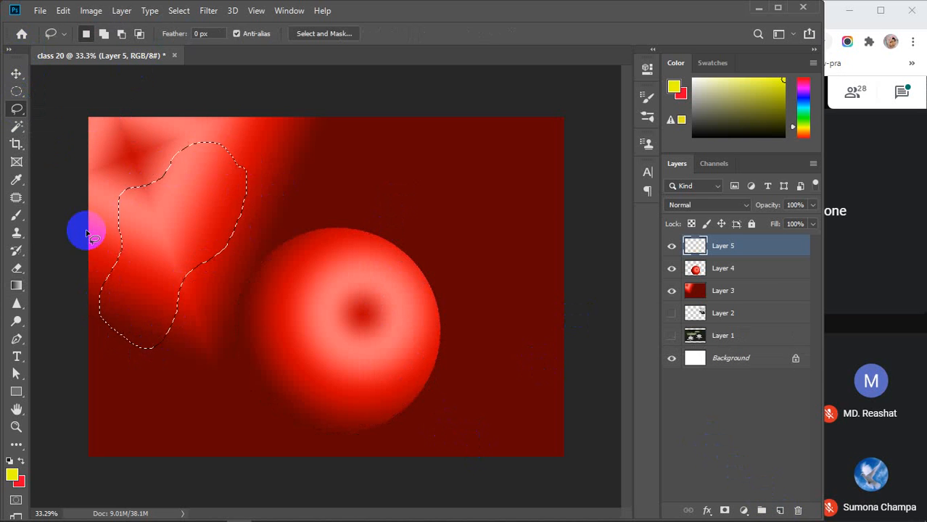
Fill the freehand selection on Layer 5 with angle gradients, then with linear gradients running diagonally up to the right.
left_click(17, 285)
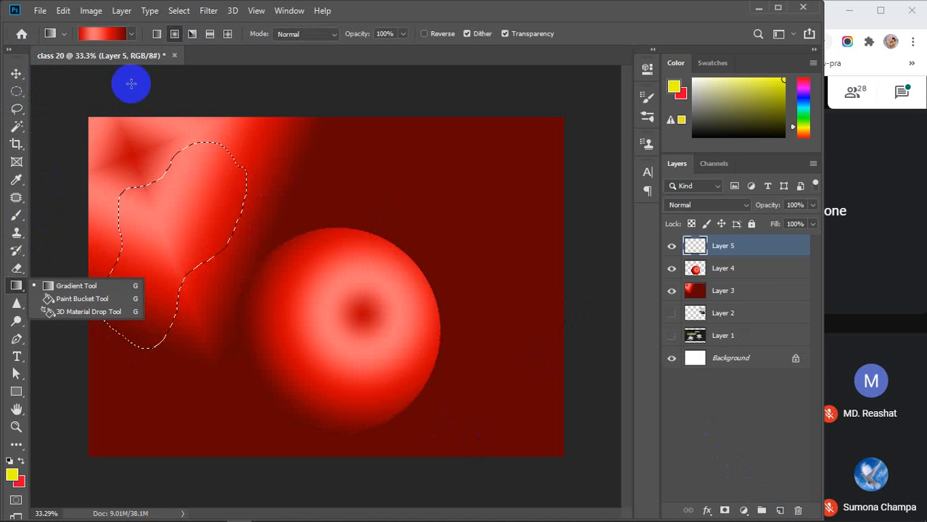
left_click(192, 35)
left_click_drag(156, 248, 288, 154)
left_click_drag(216, 181, 87, 209)
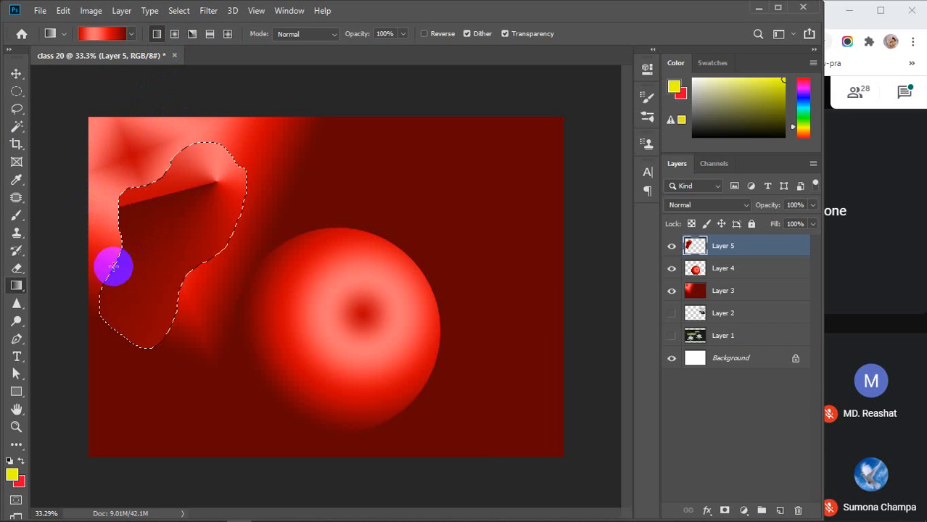
left_click_drag(111, 261, 323, 172)
left_click_drag(142, 259, 258, 185)
Deselect, move the gradient circle toward the lower-right of the canvas, and delete the freehand shape's layer.
left_click(16, 75)
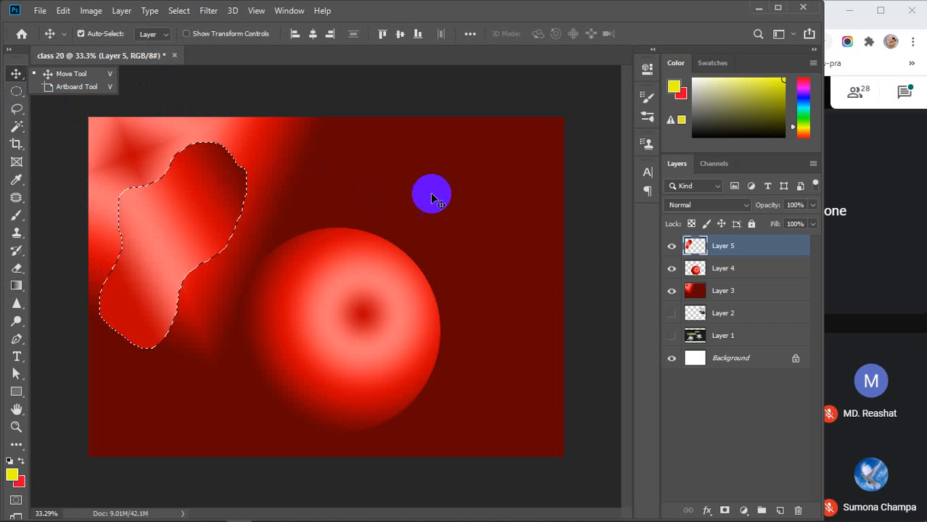
key("ctrl+d")
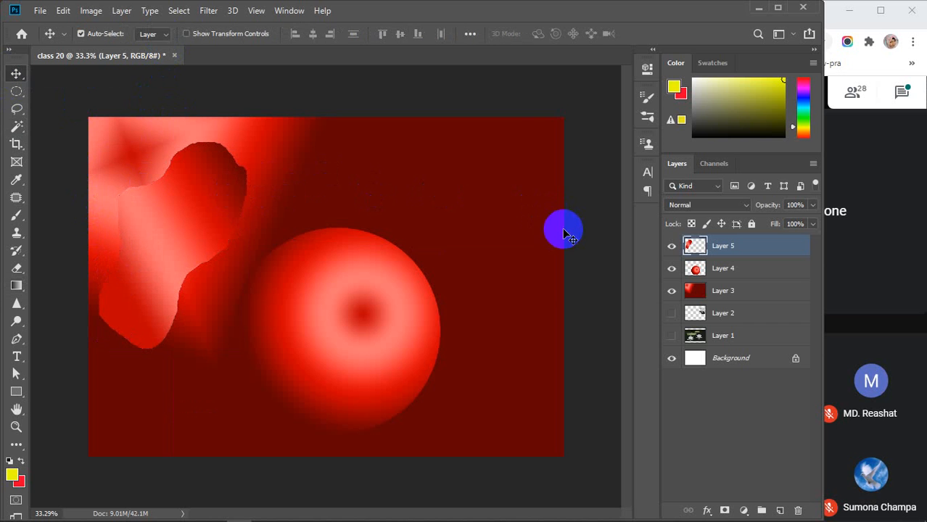
left_click(590, 260)
left_click_drag(182, 210, 166, 187)
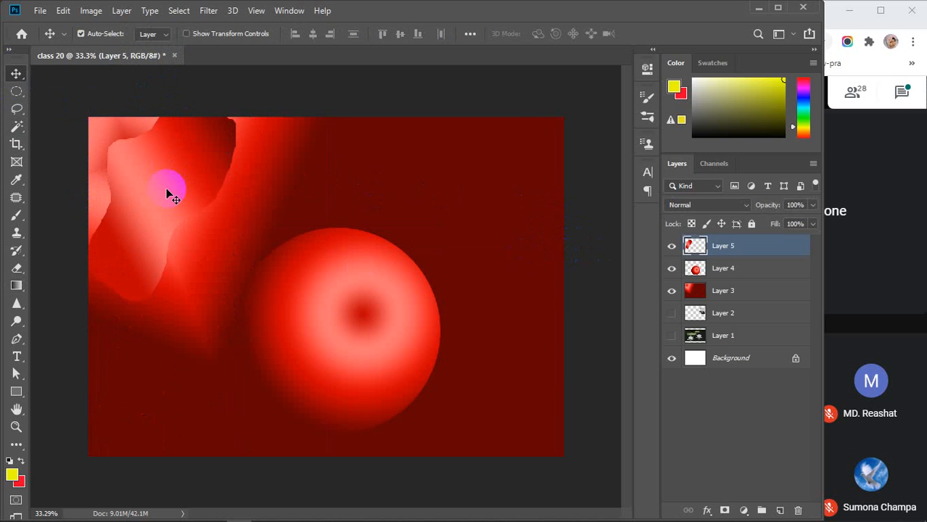
left_click_drag(355, 312, 457, 317)
left_click_drag(218, 182, 264, 226)
key("Delete")
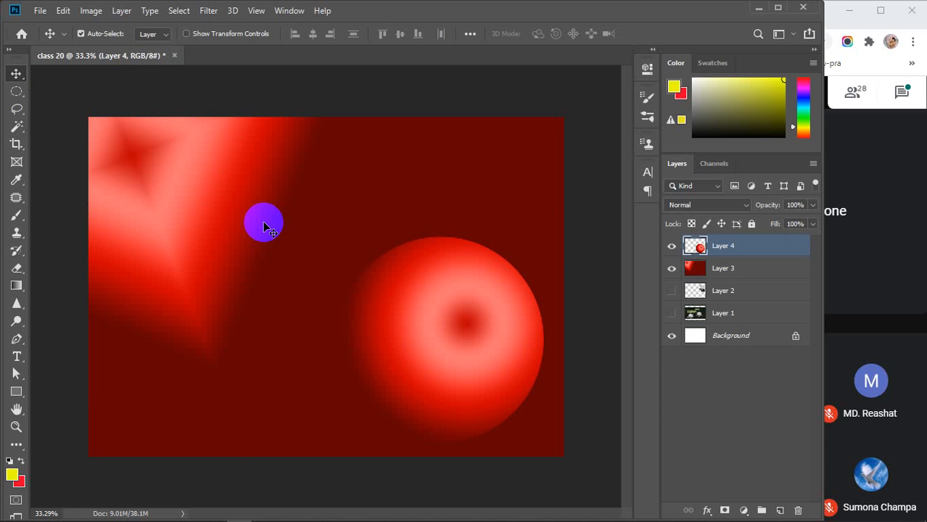
Return to the Gradient Tool, turn on its Reverse option, and clear the layer selection.
left_click(16, 287)
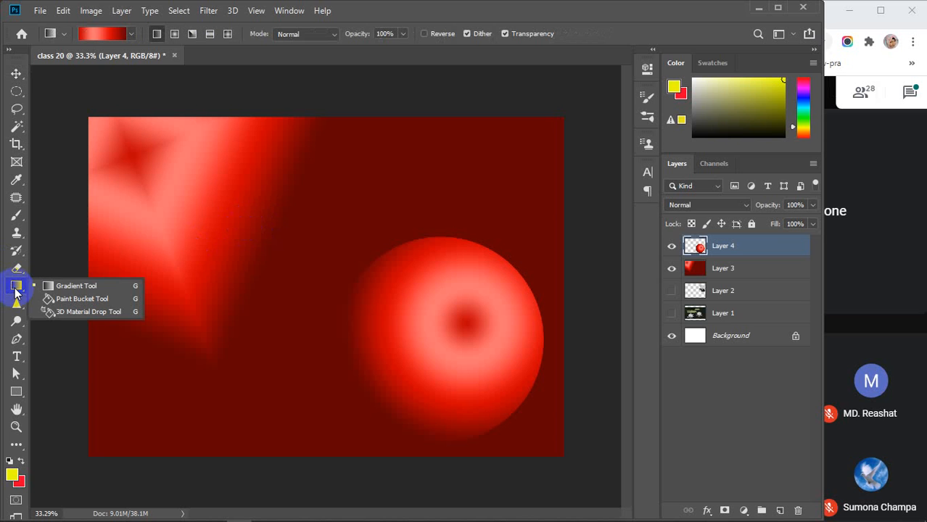
left_click(69, 285)
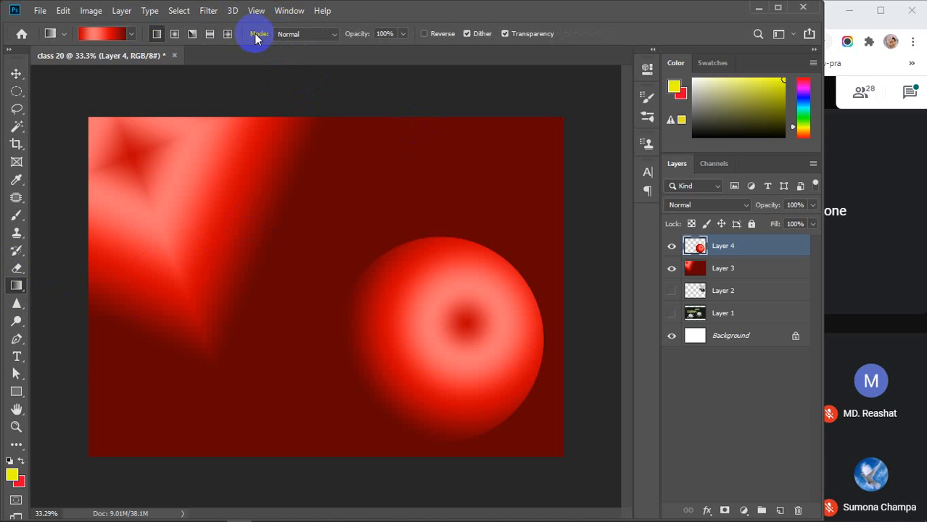
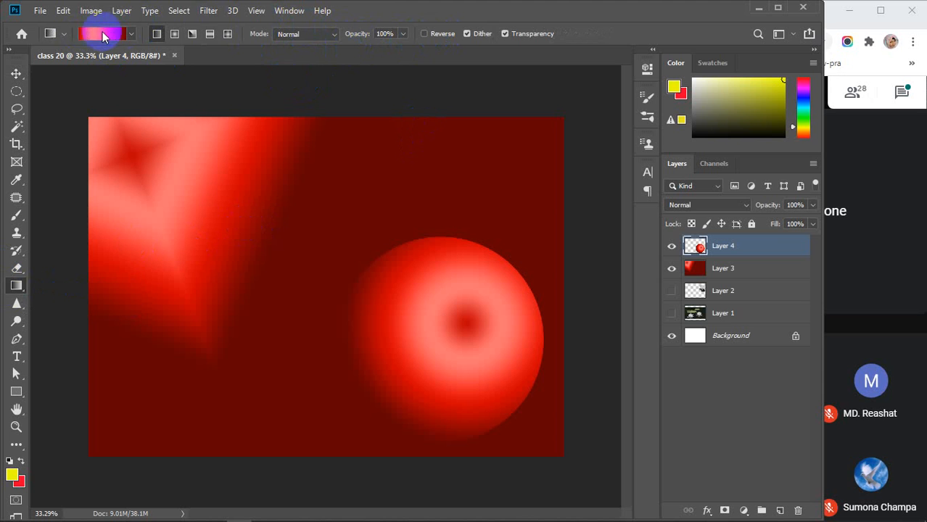
left_click(423, 34)
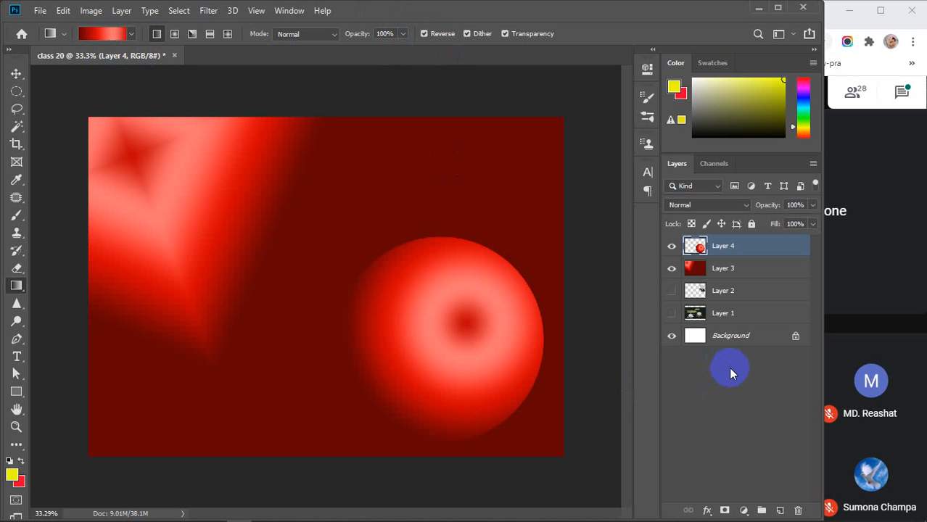
left_click(734, 390)
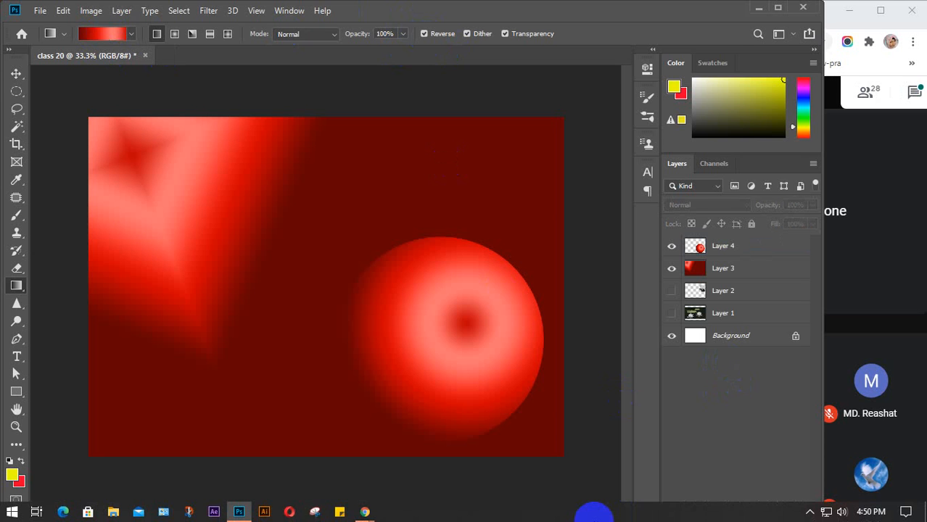
Switch to Google Meet to check the meeting chat, close it, and return to Photoshop.
left_click(913, 91)
left_click(911, 93)
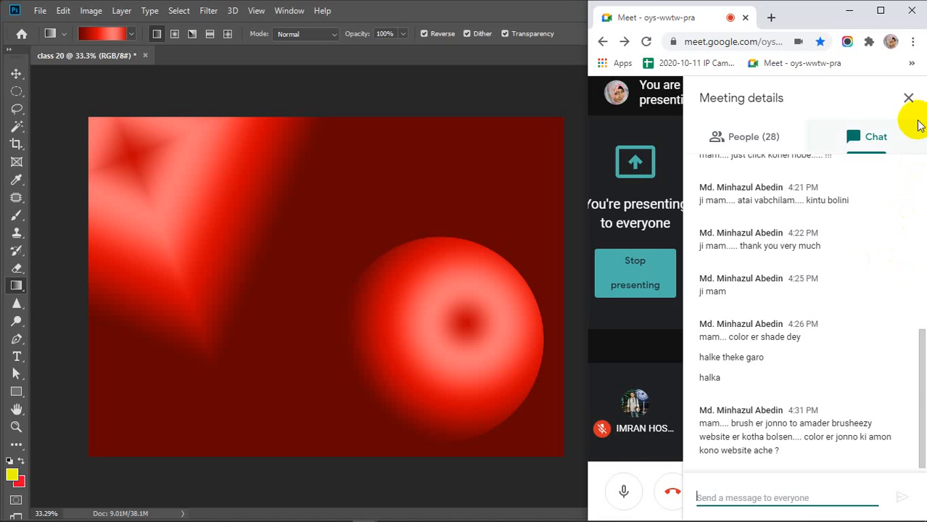
left_click(908, 100)
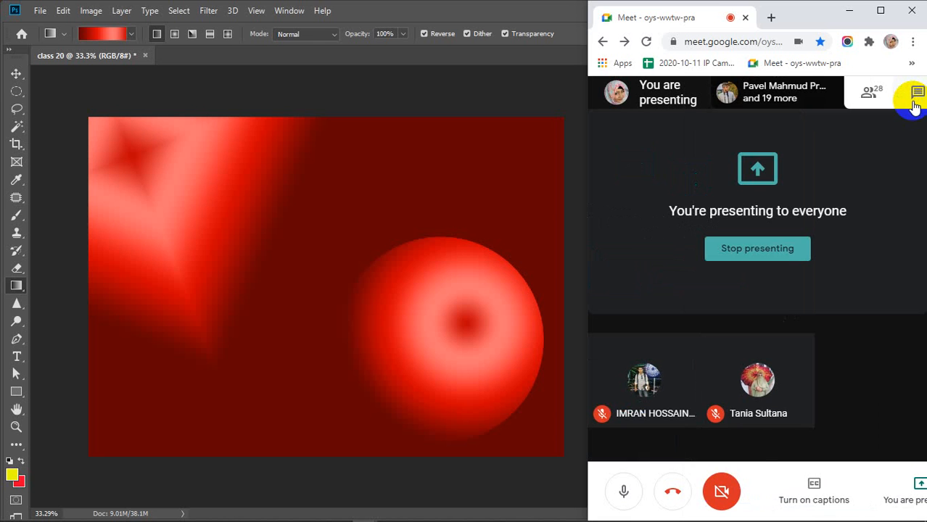
left_click(397, 97)
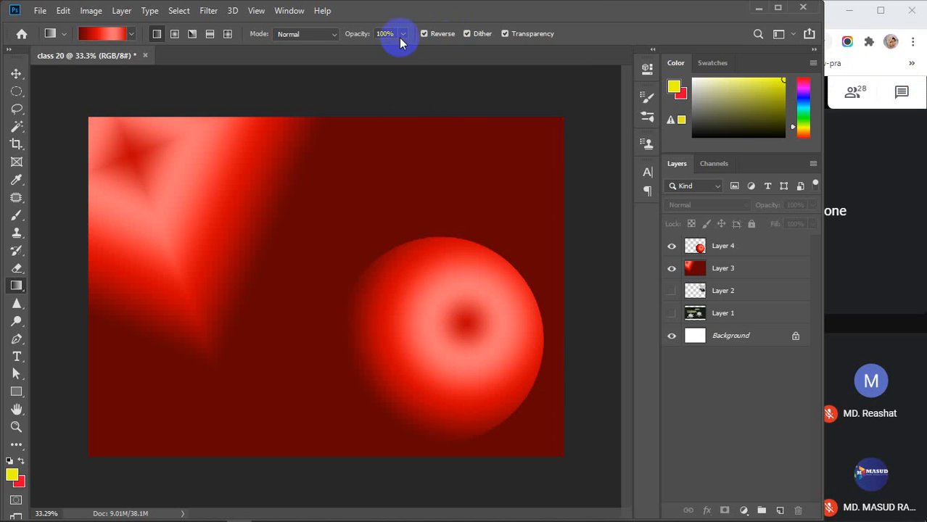
Select a smaller circle left of the canvas center and fill it with the reversed linear gradient on a new layer.
left_click(17, 91)
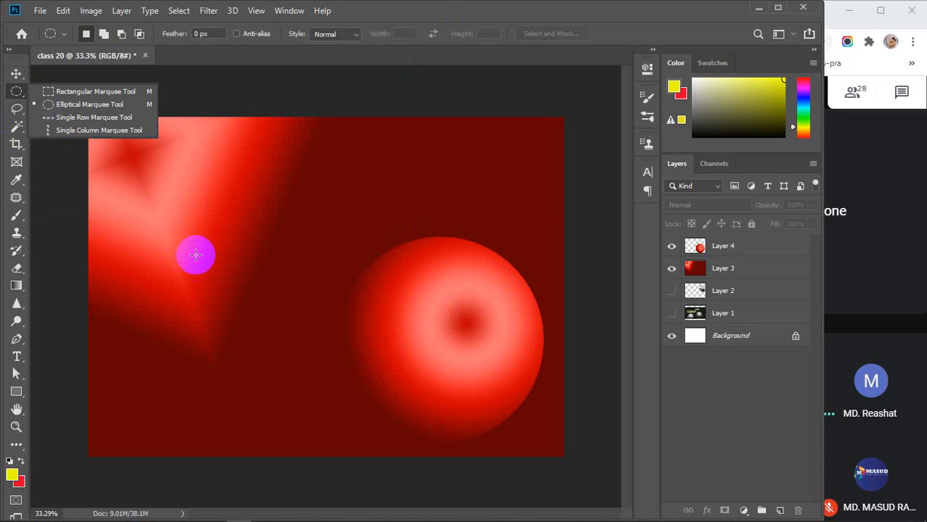
left_click_drag(170, 205, 300, 344)
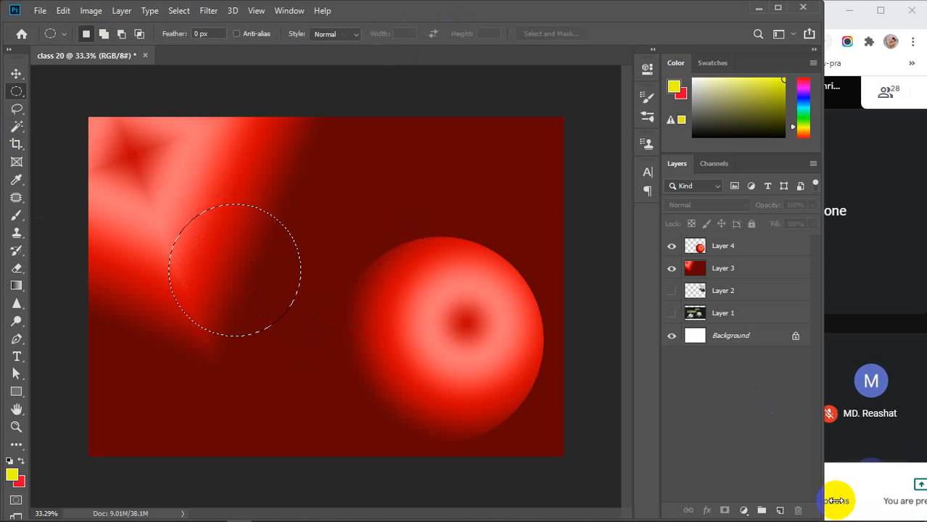
left_click(780, 510)
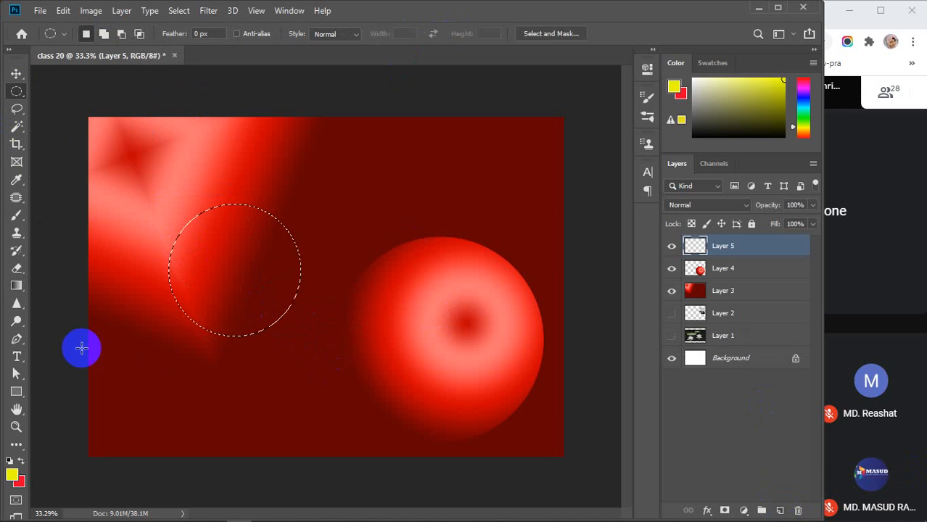
left_click(16, 286)
left_click_drag(200, 256, 302, 234)
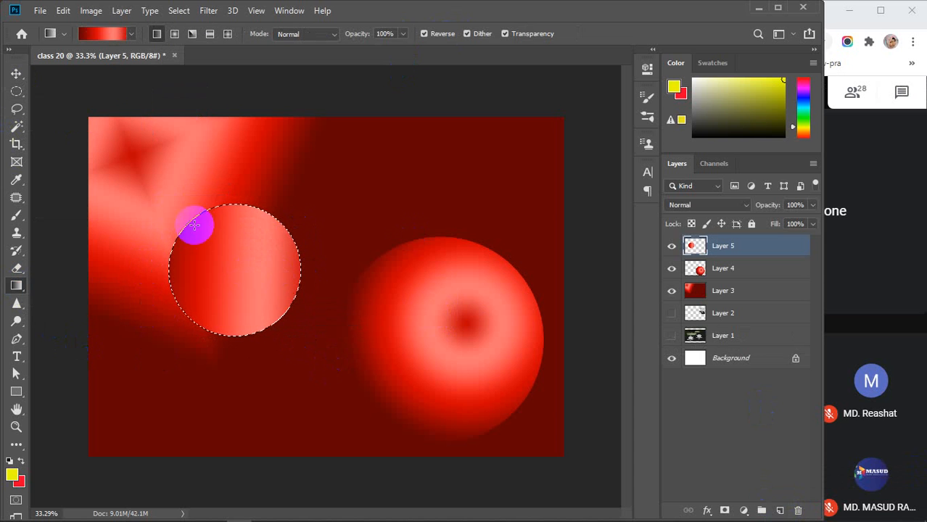
Switch to the reversed radial gradient and redraw it in the small circle with varying radii, ending centered slightly above the circle's middle.
left_click(174, 34)
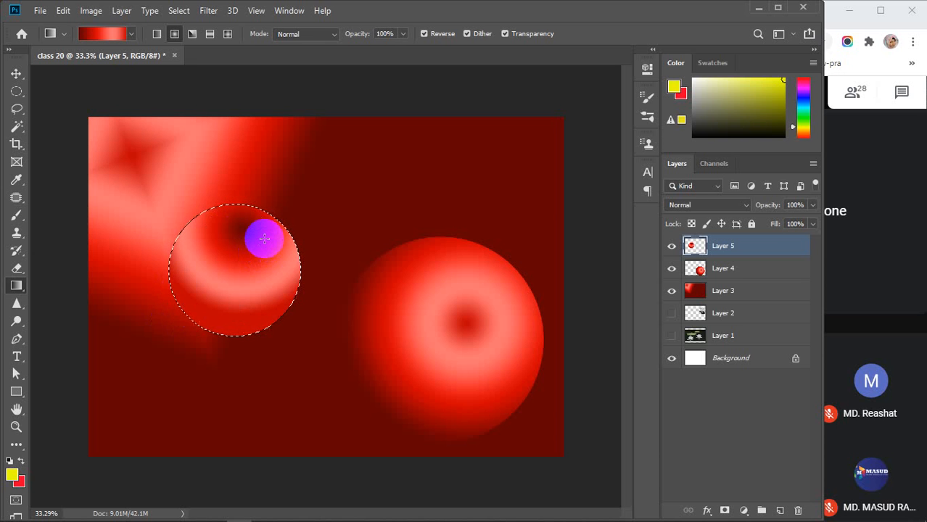
left_click_drag(245, 253, 190, 310)
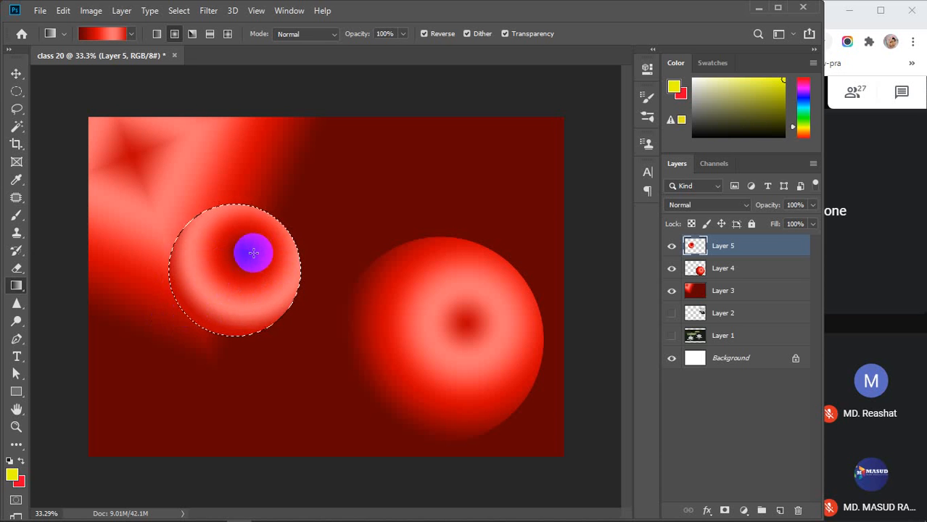
left_click_drag(253, 252, 205, 282)
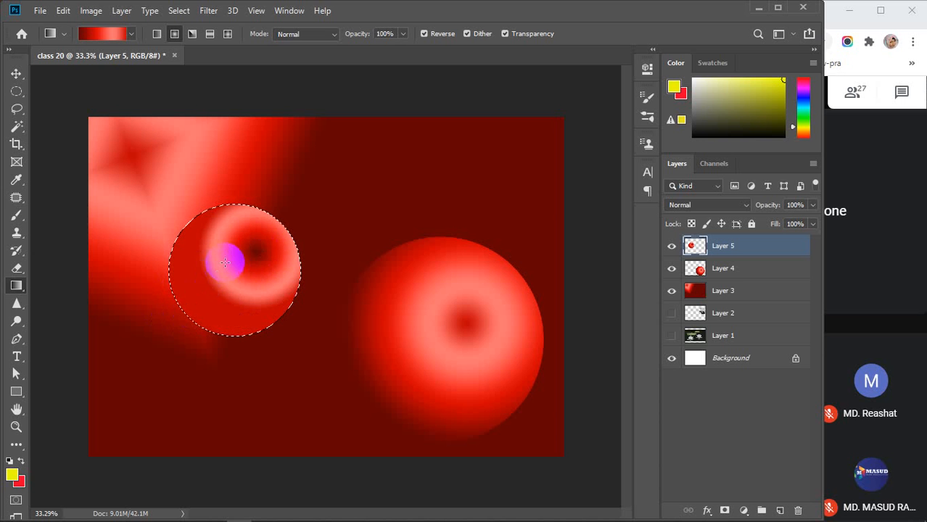
left_click_drag(242, 251, 204, 280)
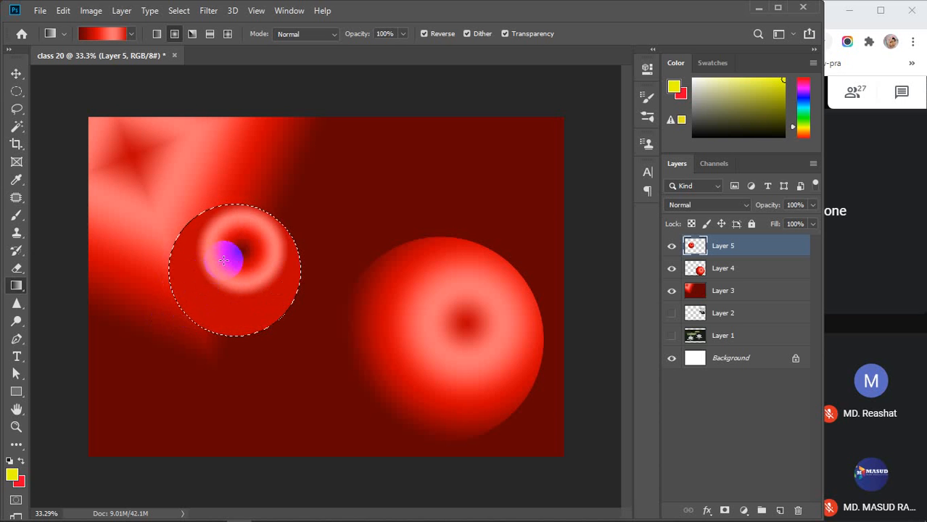
left_click_drag(228, 258, 186, 354)
left_click_drag(232, 254, 205, 331)
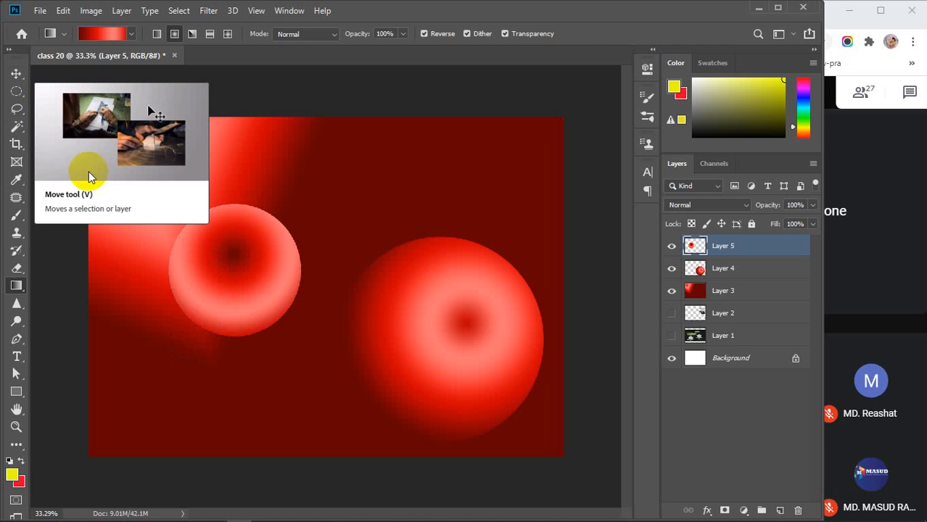
Move the small gradient circle on Layer 5 straight down and select an even smaller circle above it.
key("v")
left_click_drag(250, 292, 251, 374)
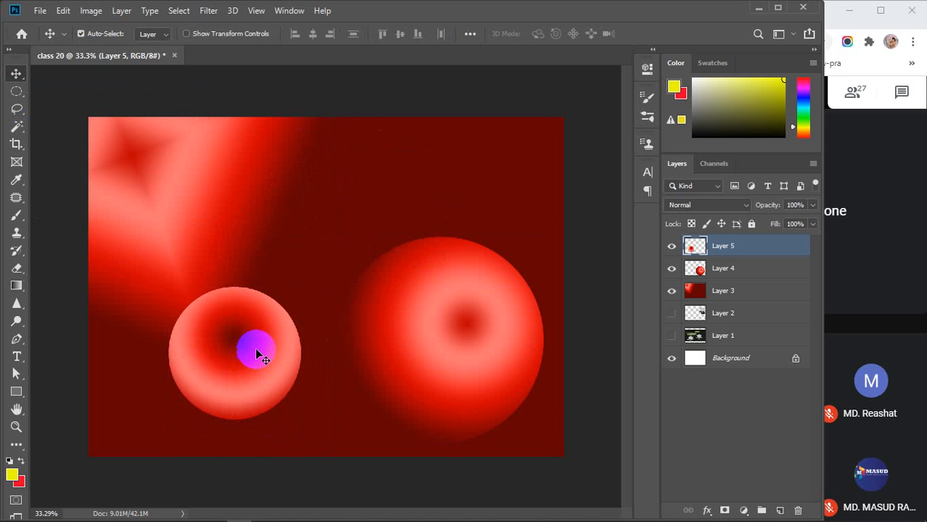
right_click(17, 92)
left_click(69, 105)
left_click_drag(224, 157, 325, 285)
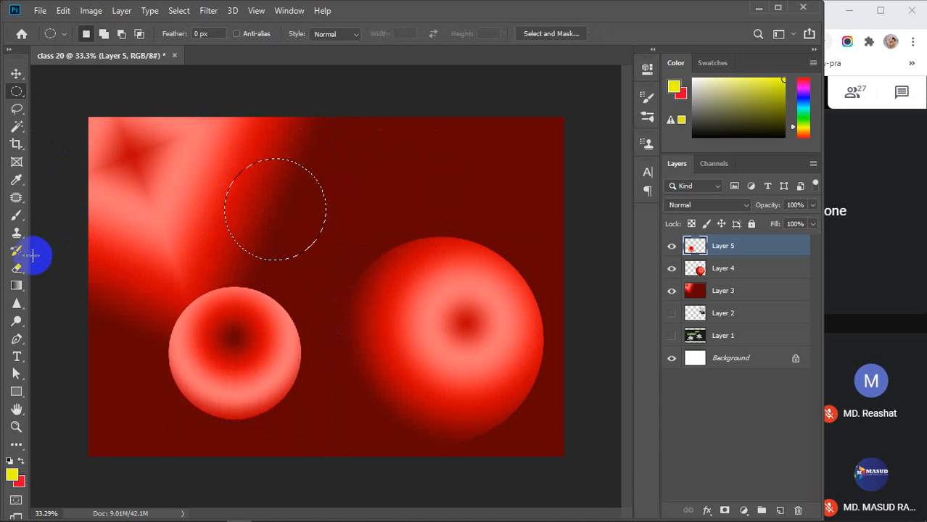
Turn off the gradient's Reverse option and fill the selected circle with a radial gradient running from right of its center to its left edge.
left_click(16, 285)
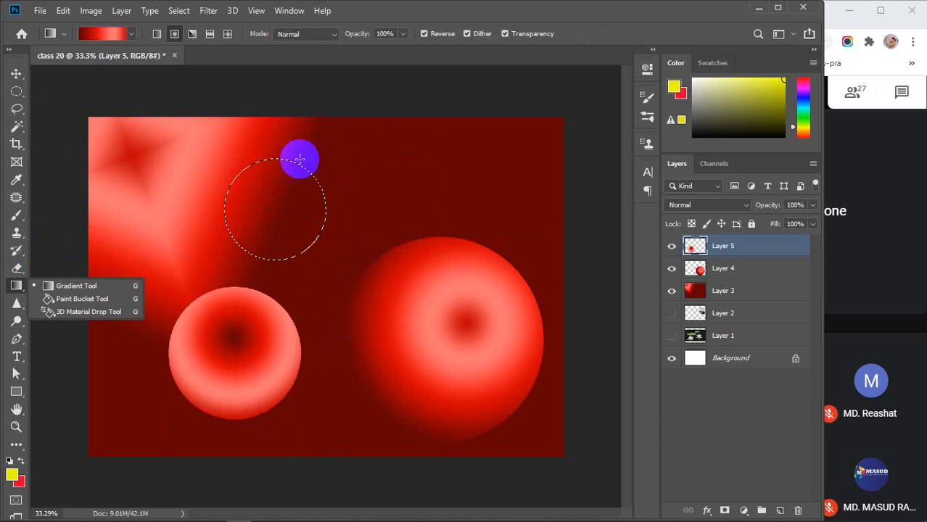
left_click(431, 34)
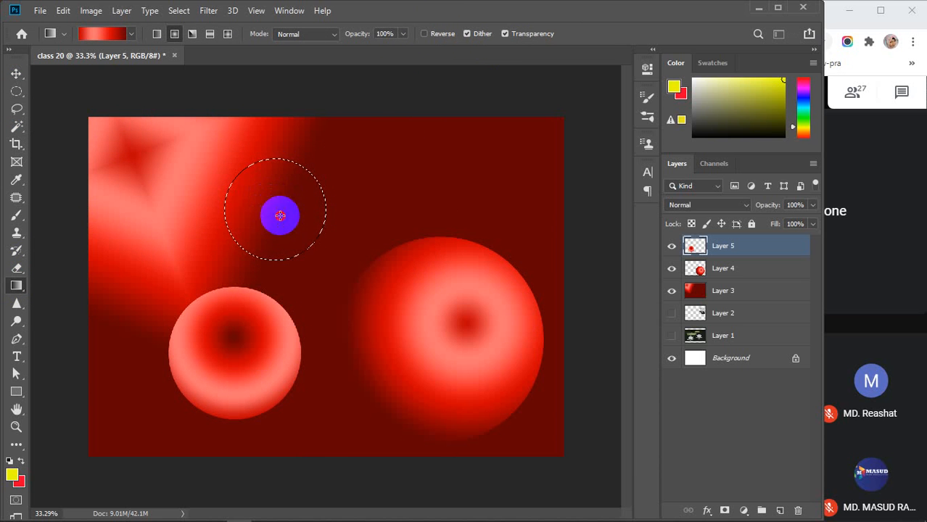
left_click_drag(279, 215, 228, 224)
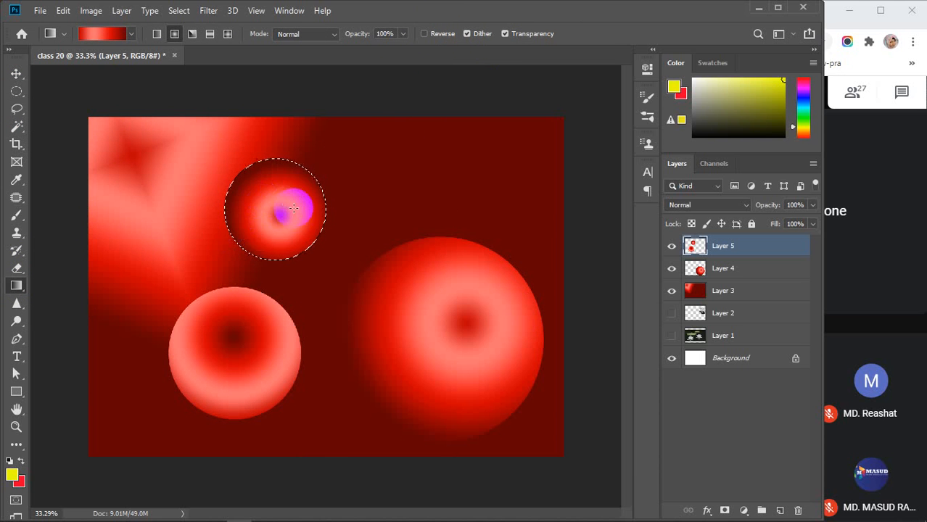
left_click_drag(294, 209, 231, 199)
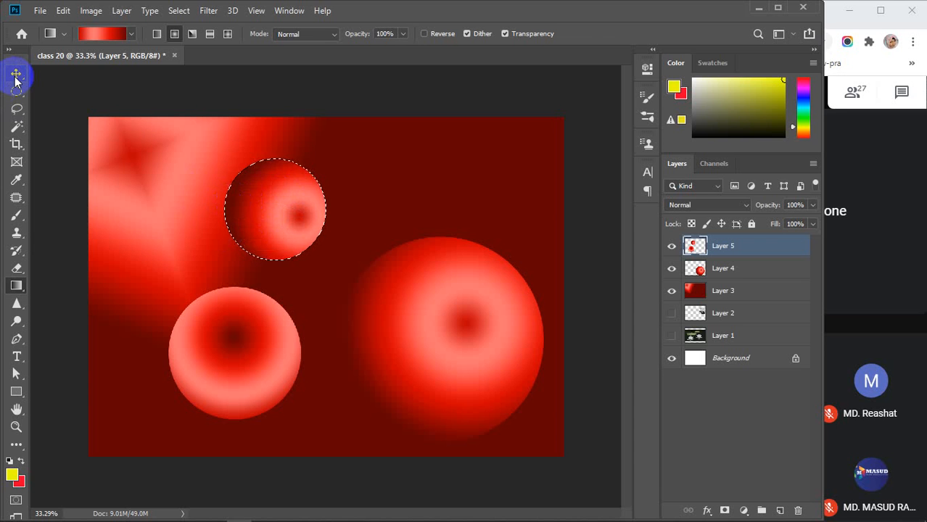
Deselect the circle and move Layer 5 with both small circles slightly to the left.
key("ctrl+d")
left_click(499, 310)
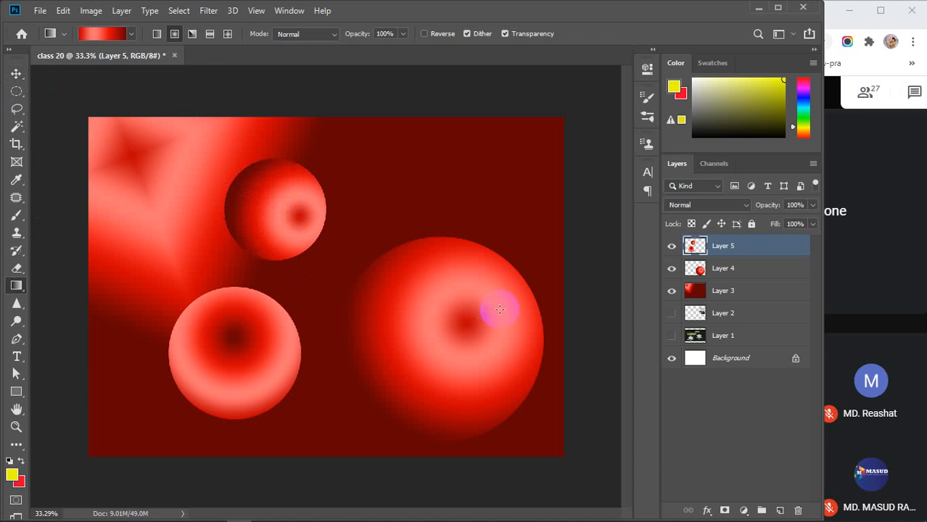
key("v")
left_click_drag(277, 206, 254, 208)
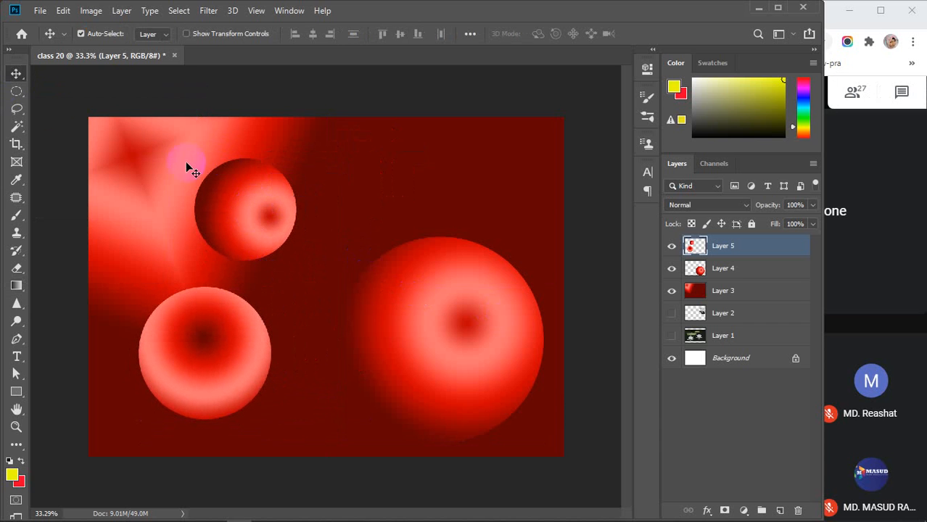
Edit the gradient so that its light pink stop at the 29% location becomes yellow #fcff00.
left_click(17, 285)
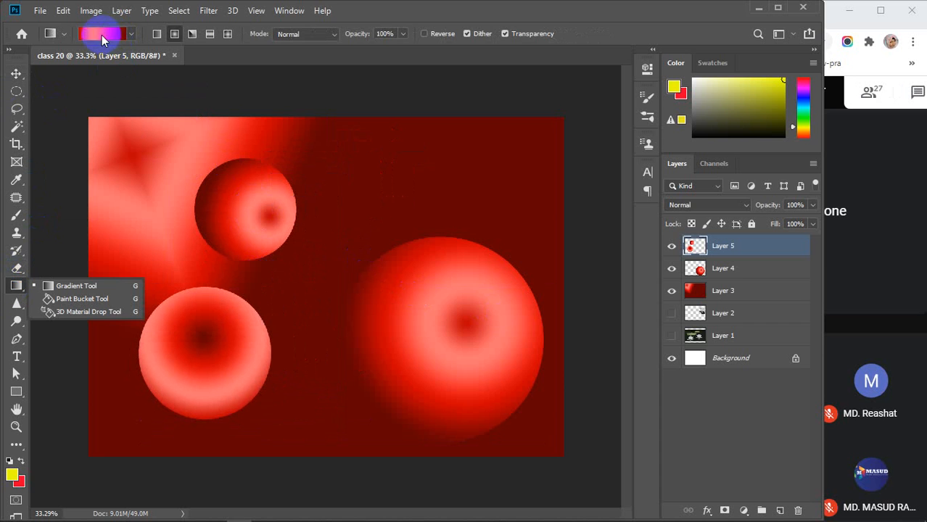
left_click(101, 35)
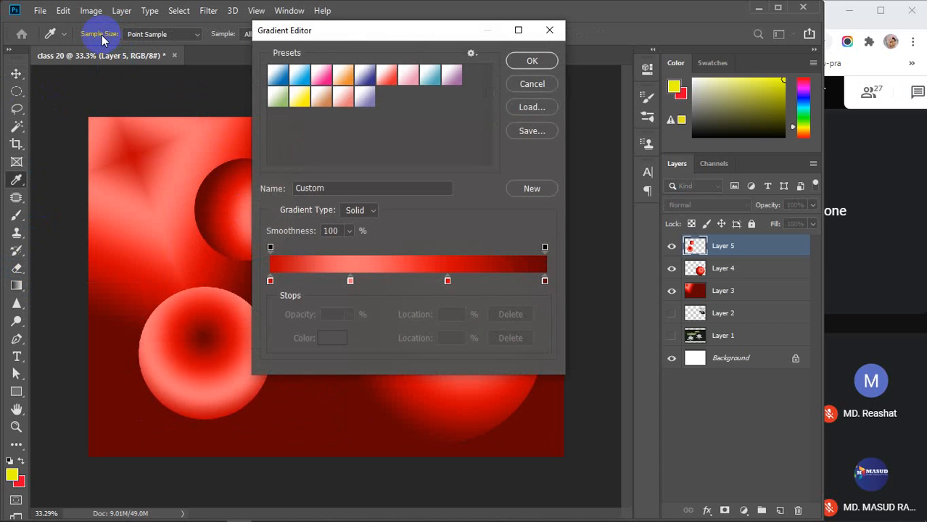
left_click(351, 281)
left_click(322, 339)
left_click_drag(672, 276, 690, 274)
left_click(727, 327)
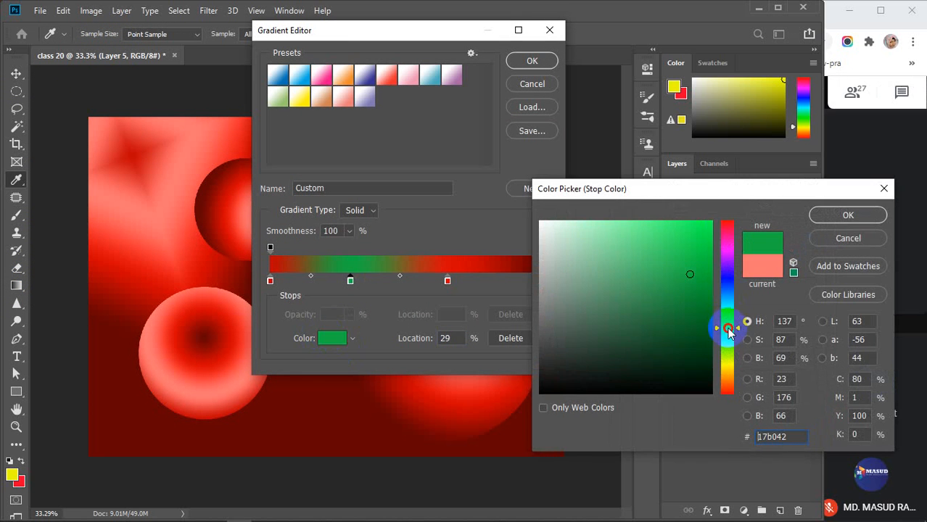
left_click(721, 364)
left_click_drag(682, 254, 728, 182)
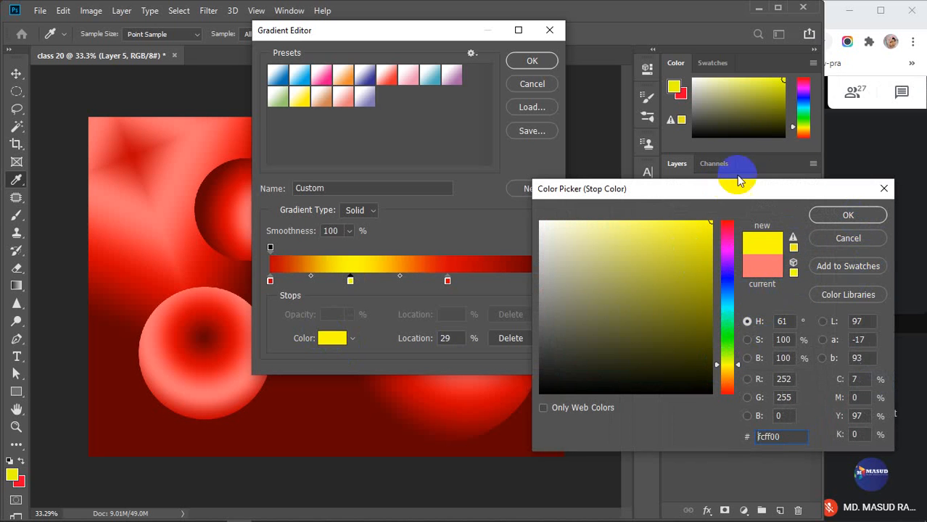
left_click(846, 216)
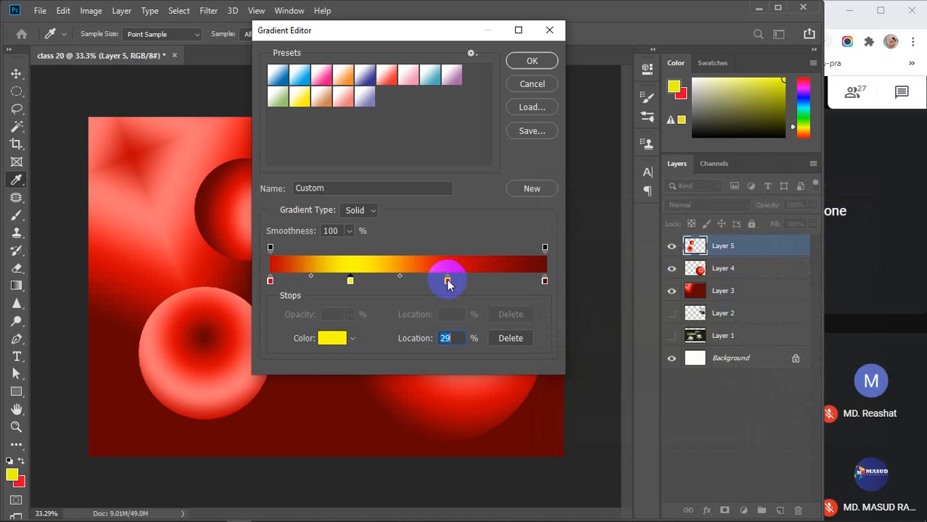
Open the color of the gradient's red stop at the 65% location for editing.
left_click(446, 280)
left_click(330, 348)
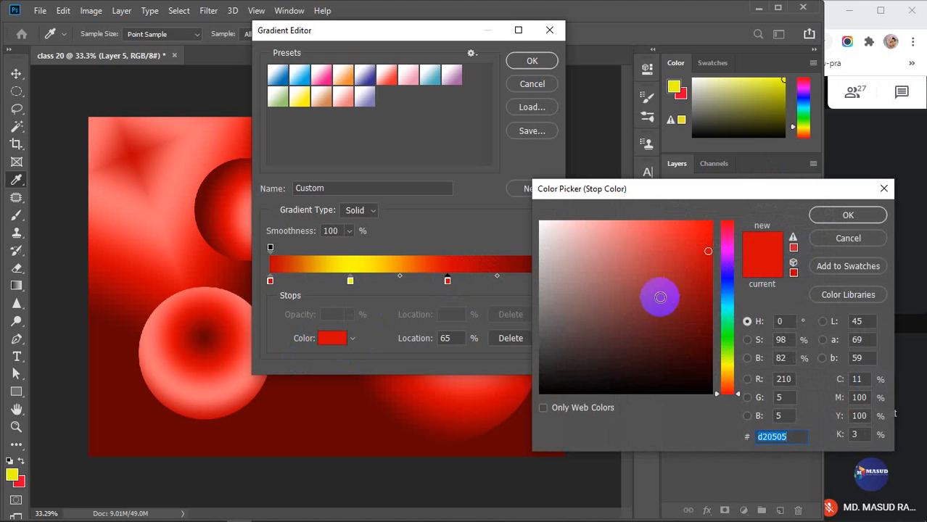
Recolor the gradient's stop at 65% location to a bright, fully saturated orange with hue 32°.
left_click(728, 241)
left_click(727, 378)
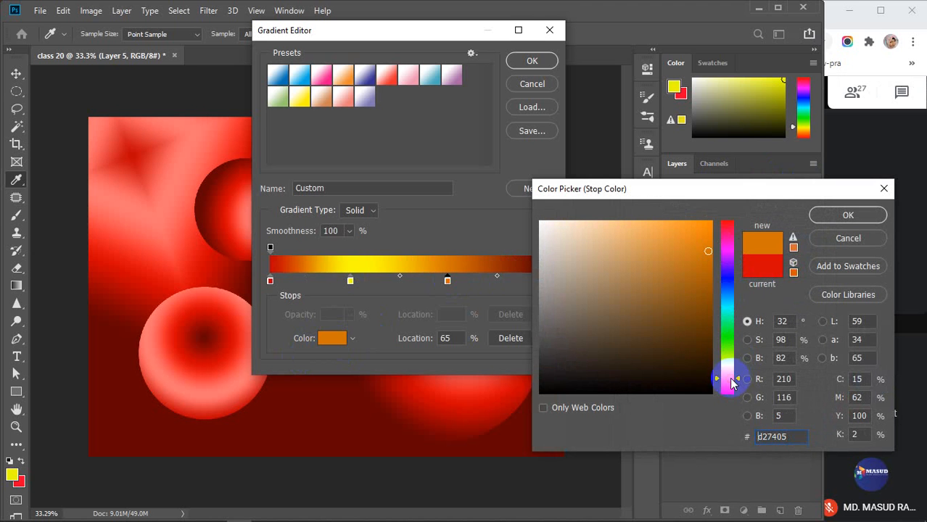
left_click_drag(700, 305, 715, 200)
left_click(839, 211)
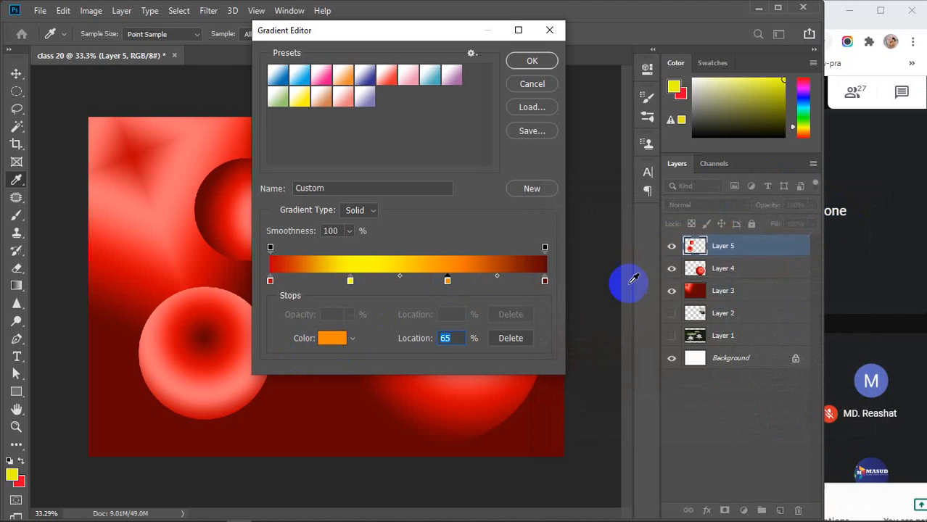
Remove the dark red end stop, move the orange stop to the gradient's end, and place the yellow stop at 47%.
left_click_drag(545, 281, 593, 300)
left_click_drag(447, 281, 581, 280)
left_click_drag(350, 281, 394, 283)
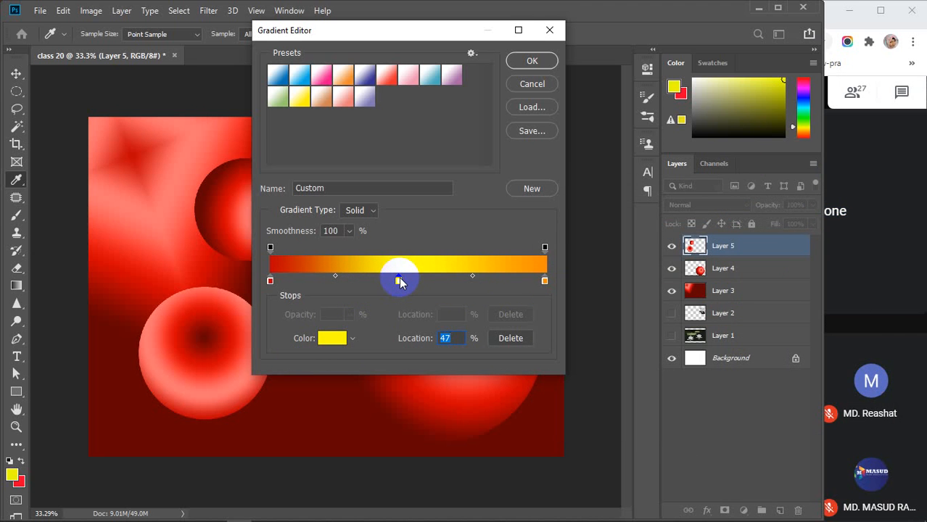
Set the yellow middle stop's color to fffc00.
left_click(330, 339)
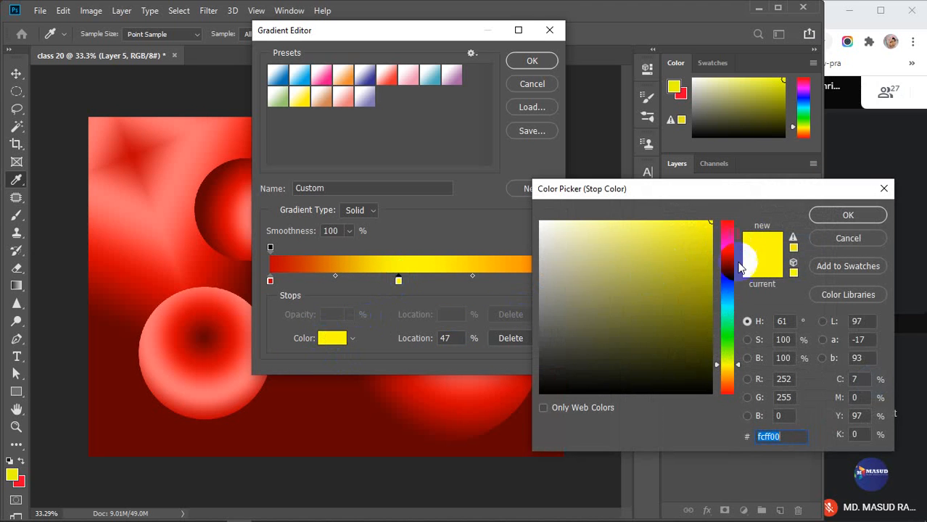
left_click(729, 369)
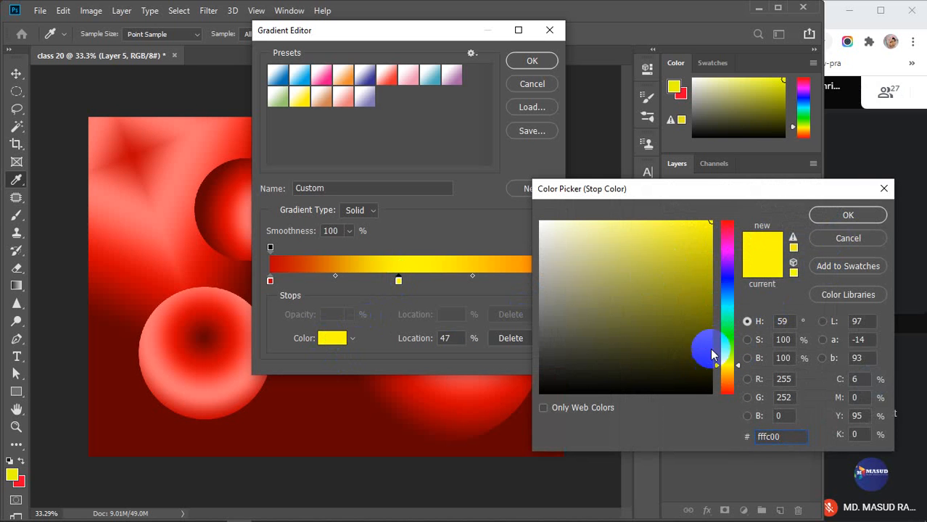
left_click(841, 216)
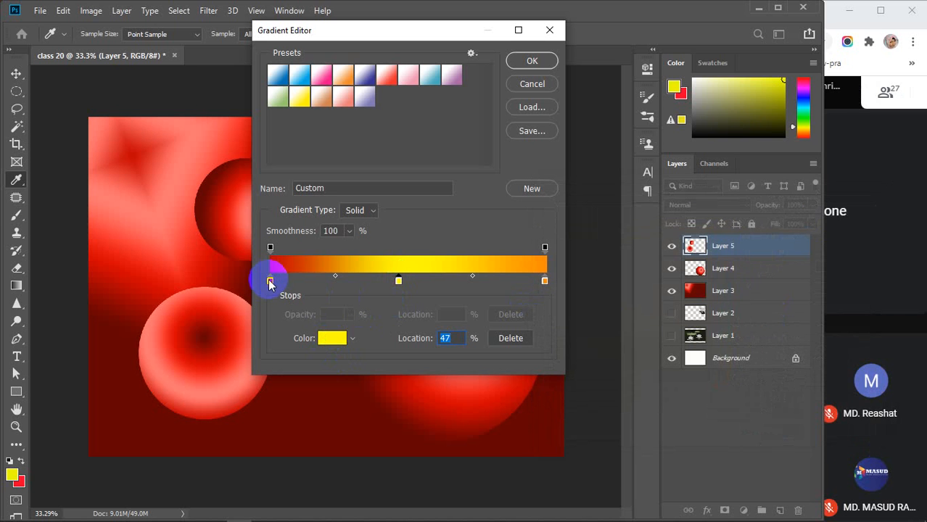
Recolor the gradient's first stop to a dark magenta with hue 320° and accept the edited gradient.
left_click(270, 281)
left_click(331, 340)
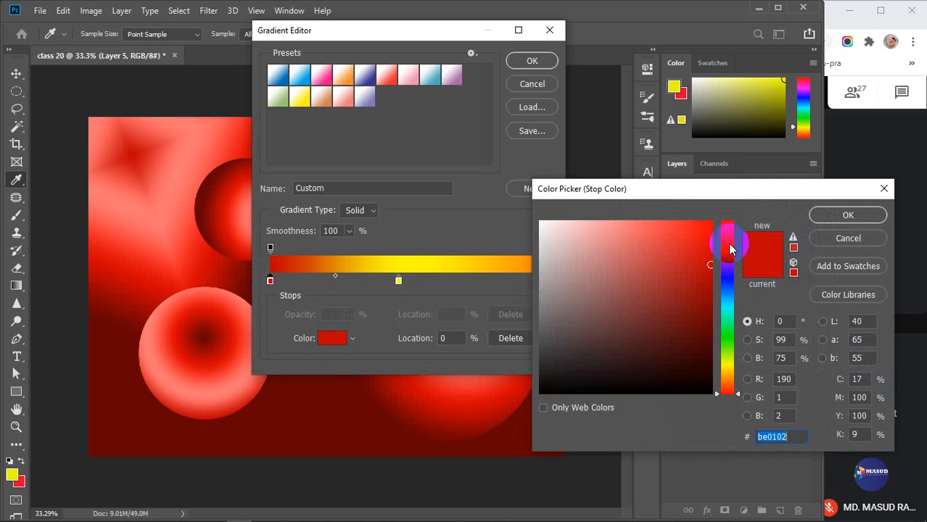
left_click(728, 240)
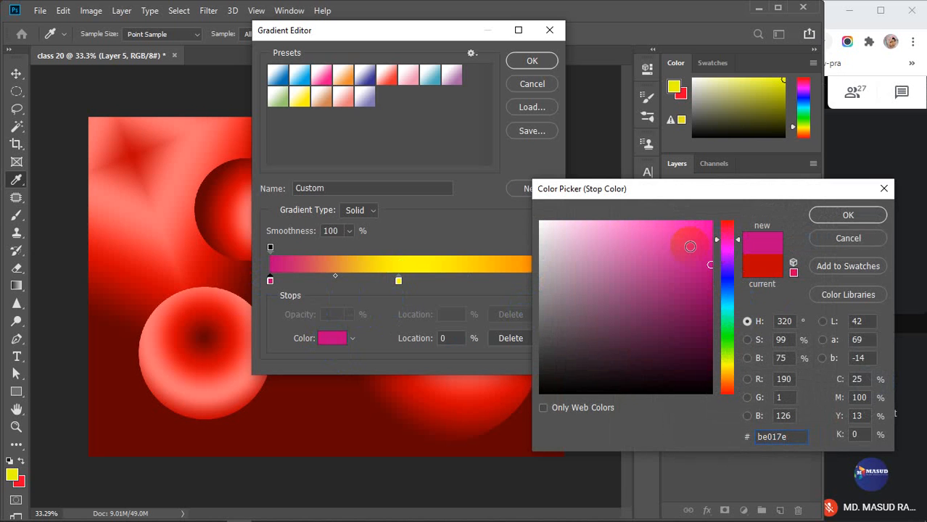
left_click(708, 307)
left_click(816, 221)
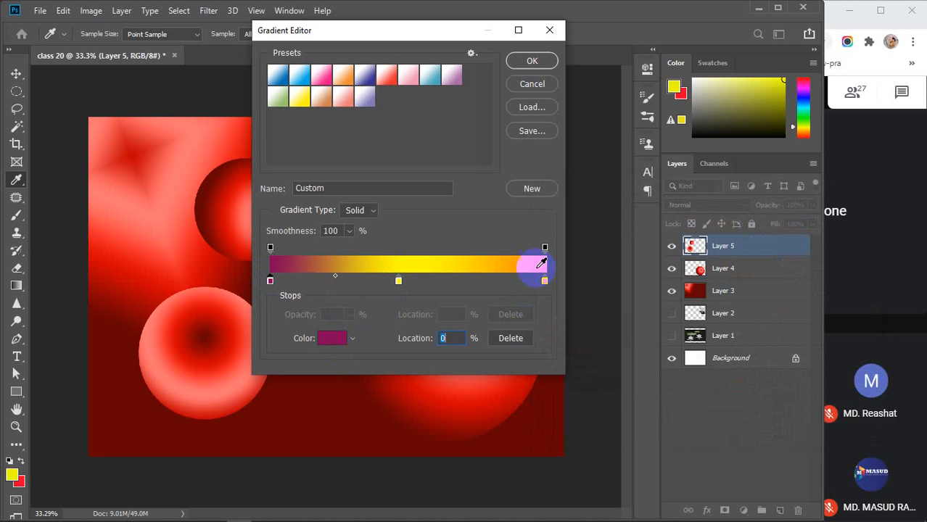
left_click(522, 61)
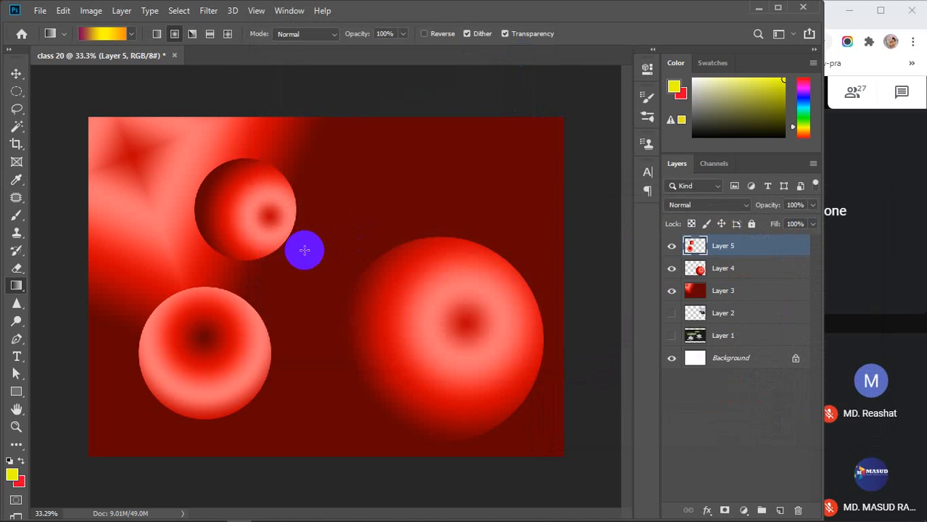
Try the new radial gradient on Layer 5 and undo the fill.
left_click_drag(374, 221, 340, 255)
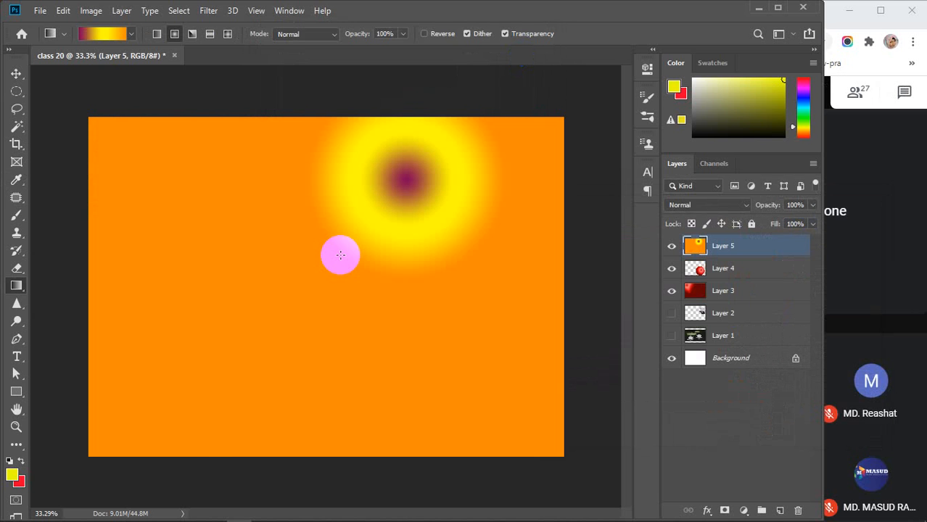
key("ctrl+z")
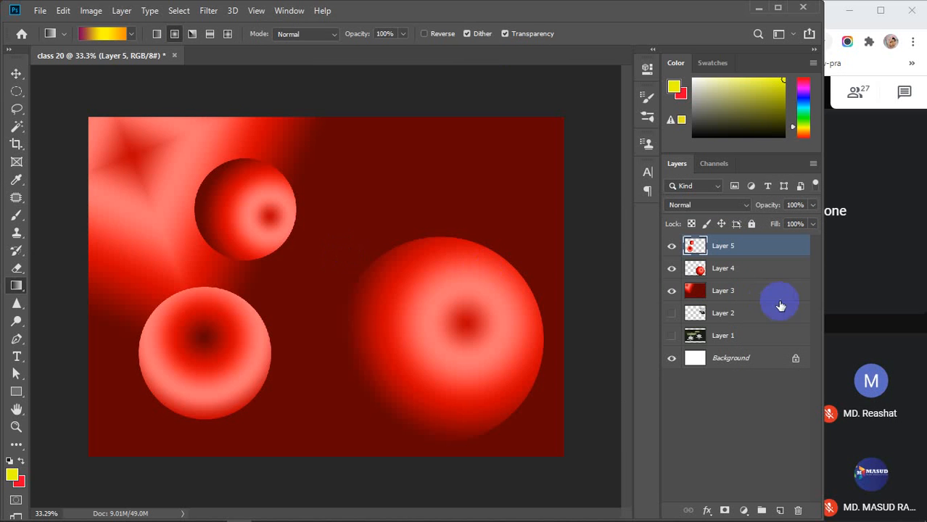
Fill Layer 3 with the new gradient in diamond style, trying several start points and directions behind the spheres.
left_click(731, 296)
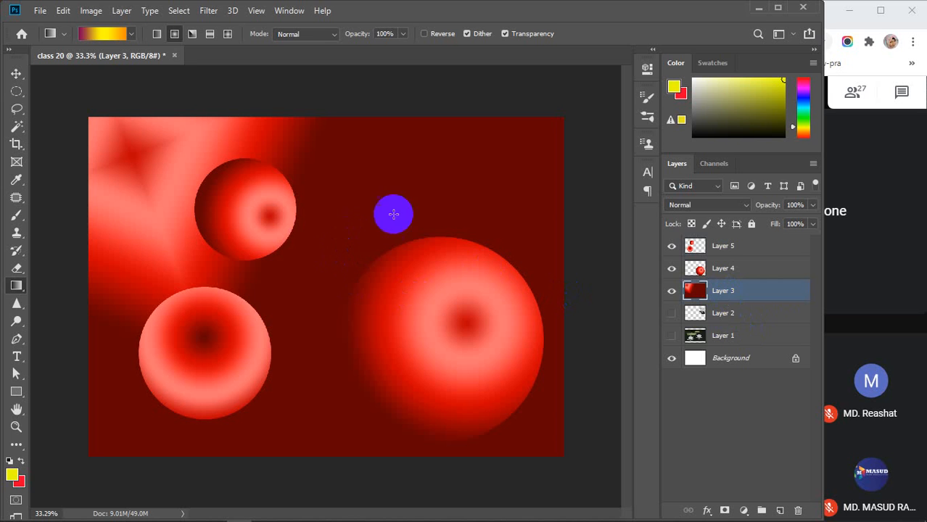
left_click(227, 34)
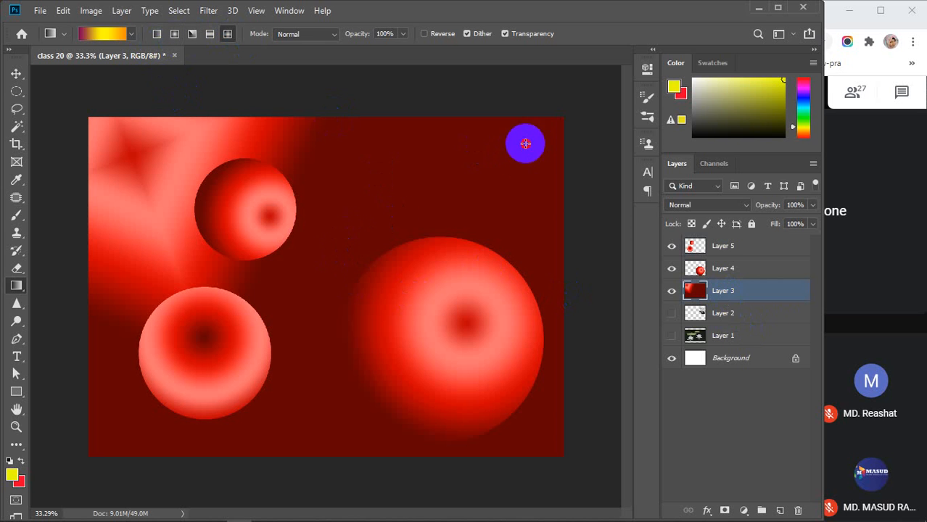
left_click_drag(524, 140, 342, 223)
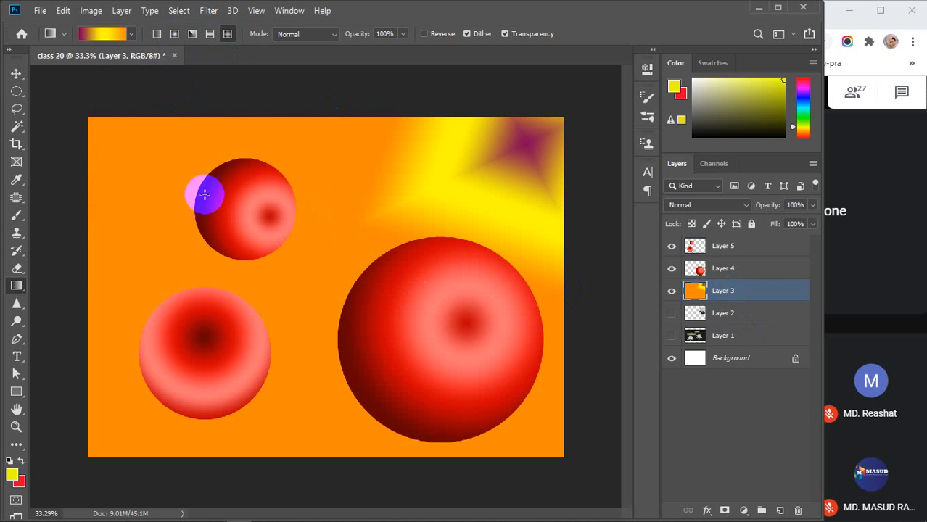
left_click_drag(147, 204, 285, 321)
left_click_drag(292, 426, 357, 256)
Try the gradient in linear style on Layer 3, along opposite diagonals of the canvas.
left_click(157, 33)
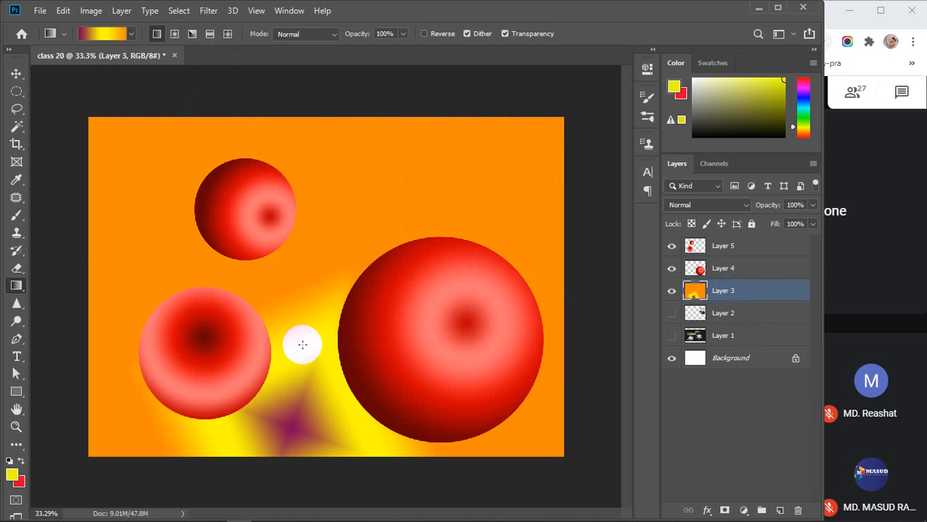
left_click_drag(138, 413, 357, 229)
left_click_drag(444, 158, 165, 352)
Try radial gradients on Layer 3, centered between the spheres, in the lower-left corner, and near the left edge.
left_click(174, 35)
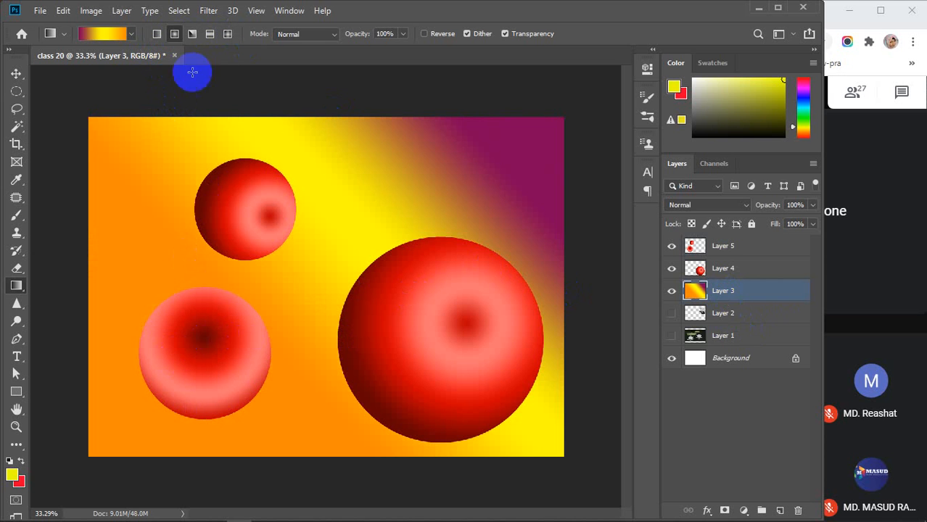
left_click_drag(311, 333, 488, 151)
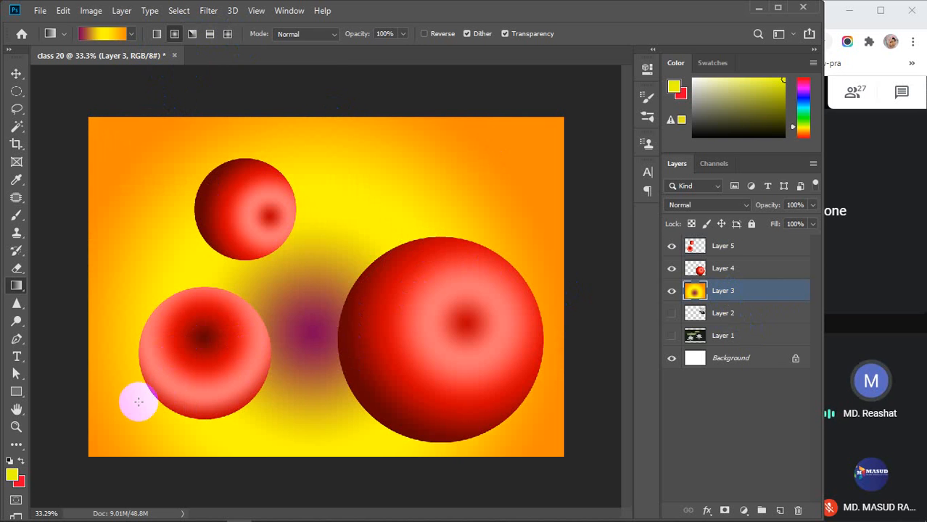
left_click_drag(116, 435, 352, 215)
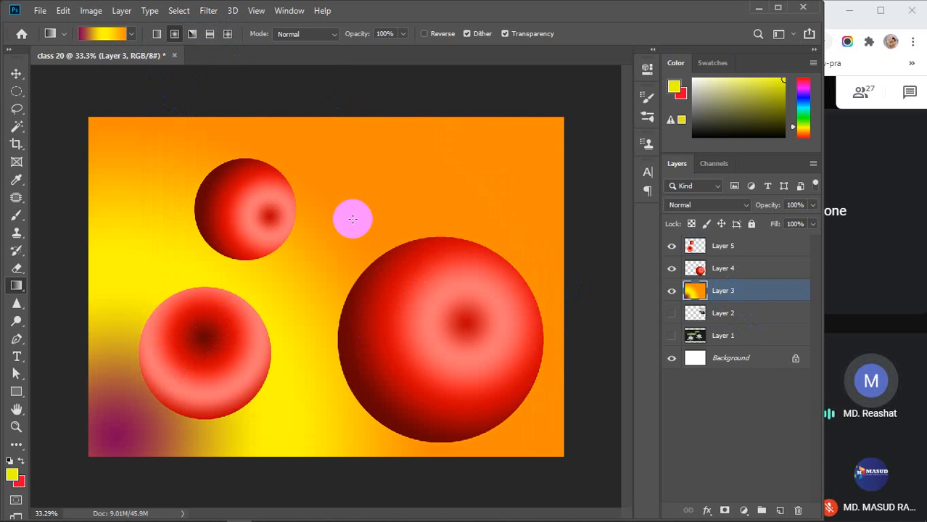
left_click_drag(100, 282, 402, 308)
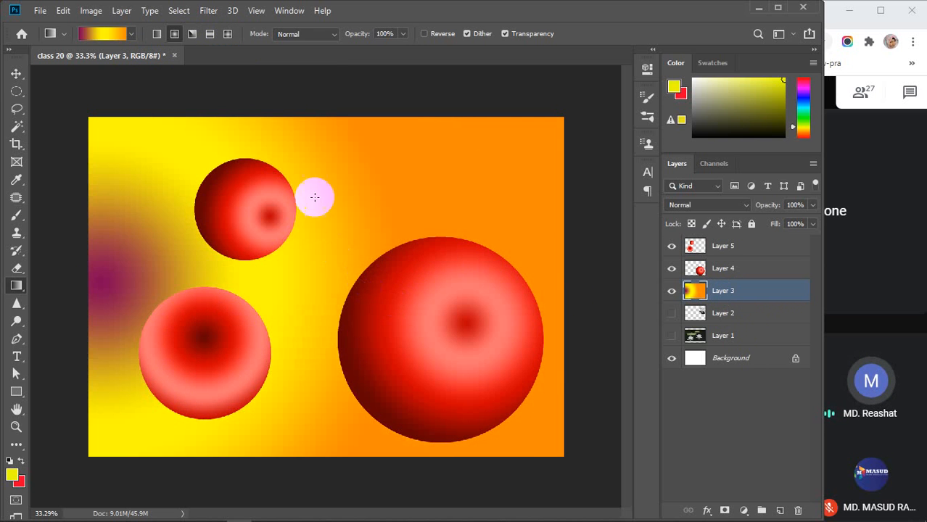
Try an angle gradient on Layer 3 starting near the canvas's upper-left corner.
left_click(192, 34)
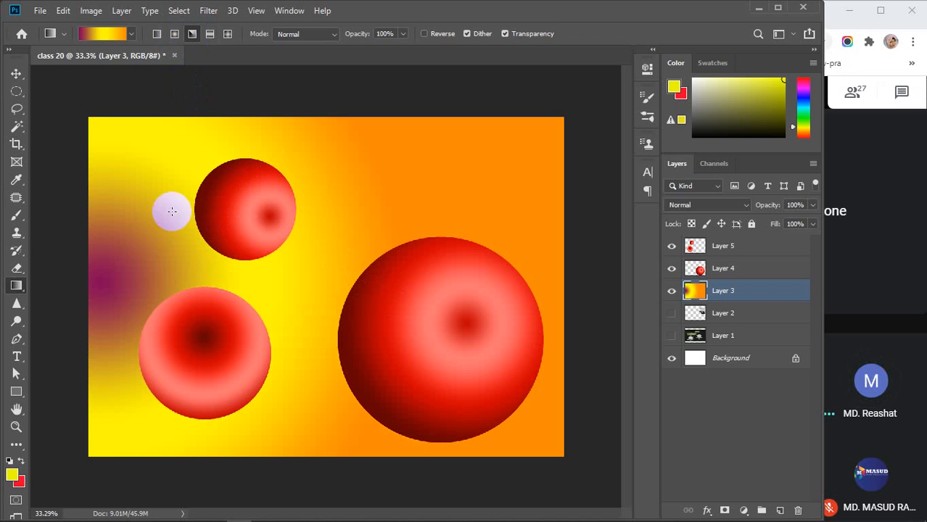
left_click_drag(126, 166, 341, 333)
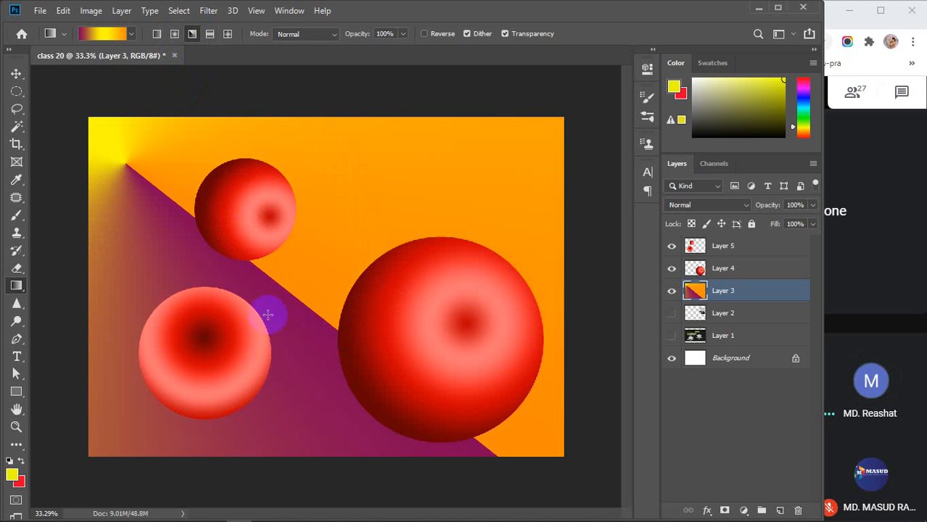
Fill Layer 3 with a linear gradient running diagonally from magenta at the lower-left corner to orange at the upper right.
left_click(157, 34)
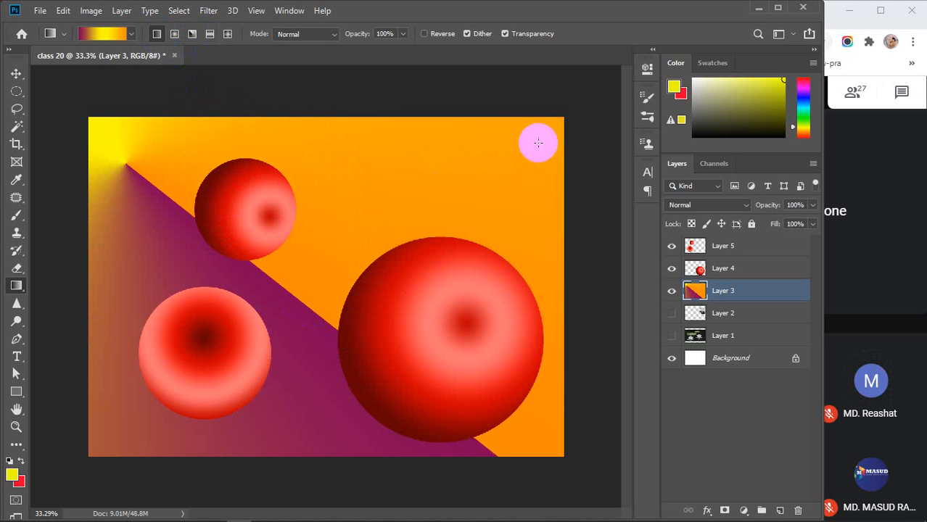
left_click_drag(538, 139, 237, 306)
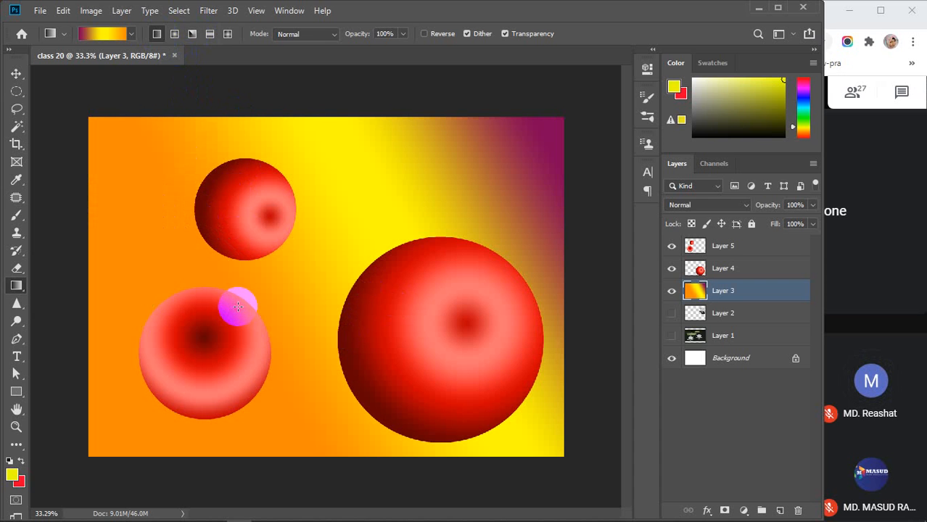
left_click_drag(517, 165, 138, 326)
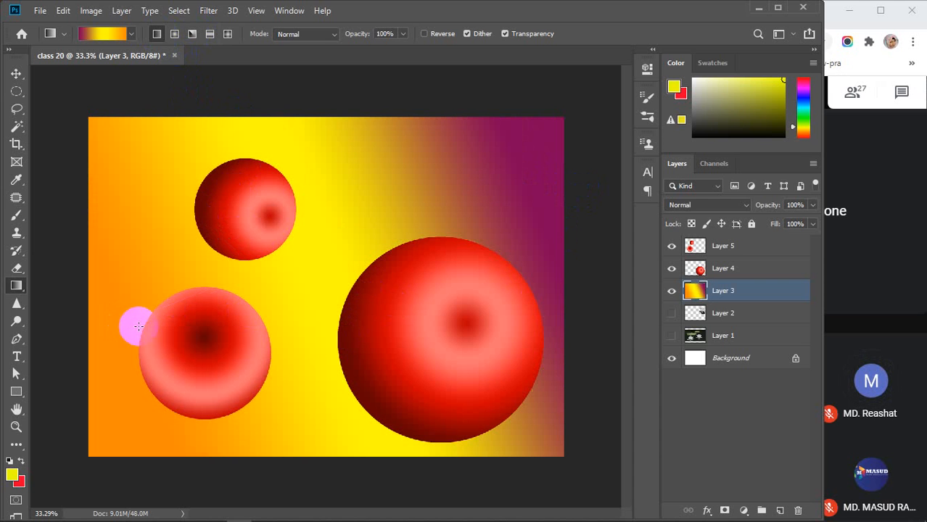
left_click_drag(74, 445, 484, 89)
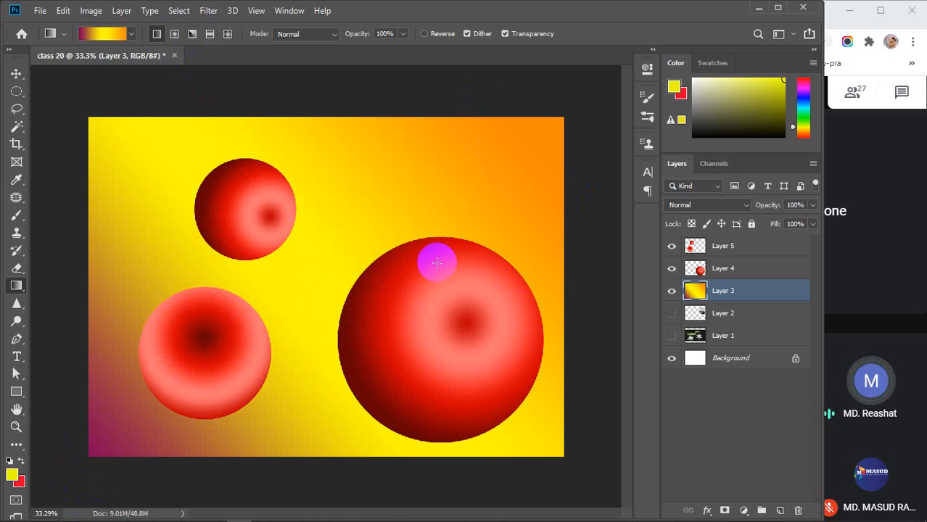
Reposition the large sphere on Layer 4 slightly up and to the left, and hide the Layer 3 background.
left_click(17, 75)
left_click(586, 261)
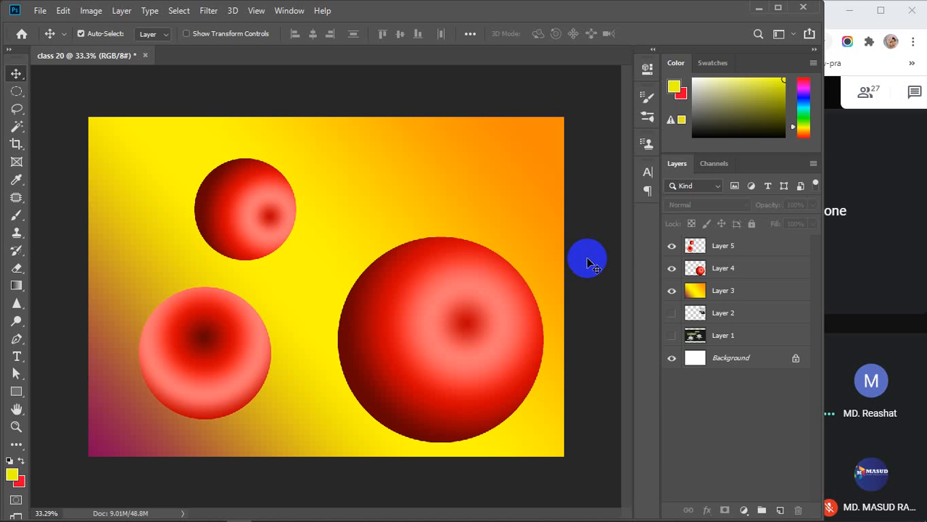
left_click_drag(417, 353, 409, 312)
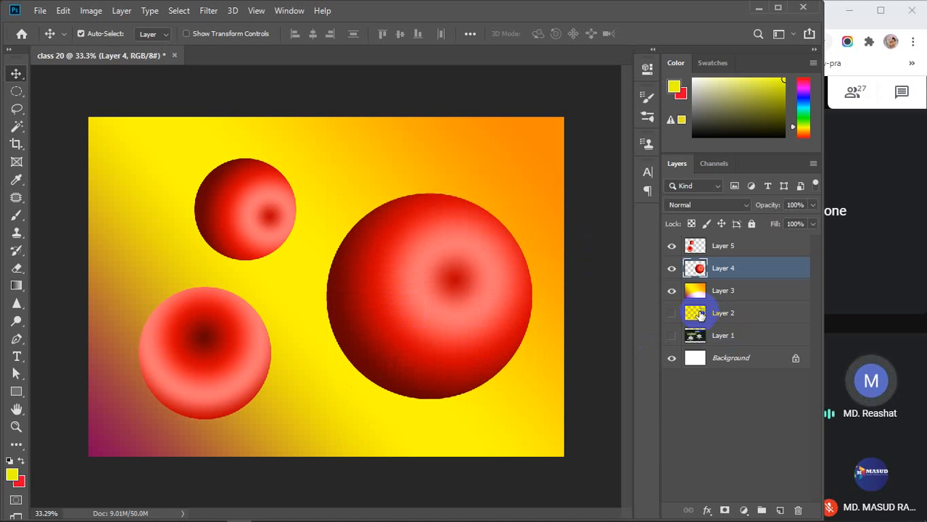
left_click(670, 294)
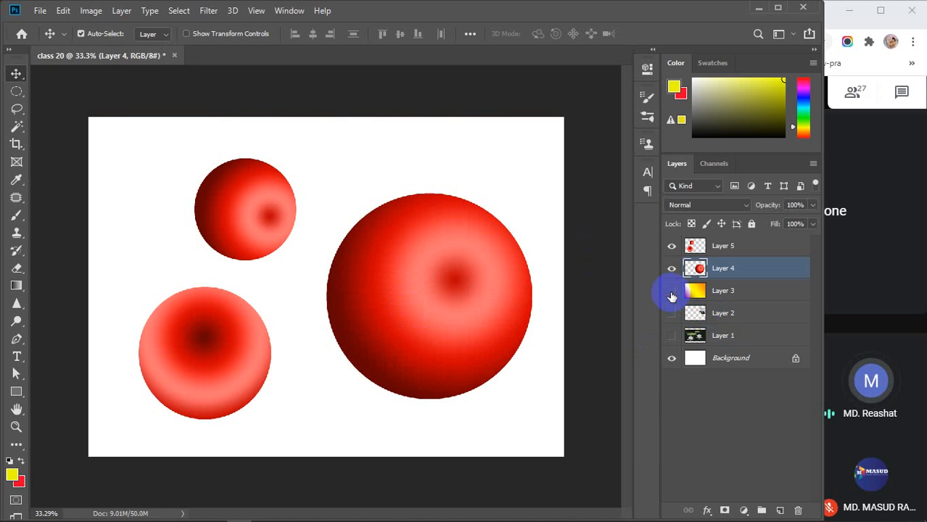
mouse_move(452, 344)
left_mouse_down()
mouse_move(465, 317)
mouse_move(439, 350)
mouse_move(453, 355)
mouse_move(443, 335)
mouse_move(447, 304)
mouse_move(438, 354)
left_mouse_up()
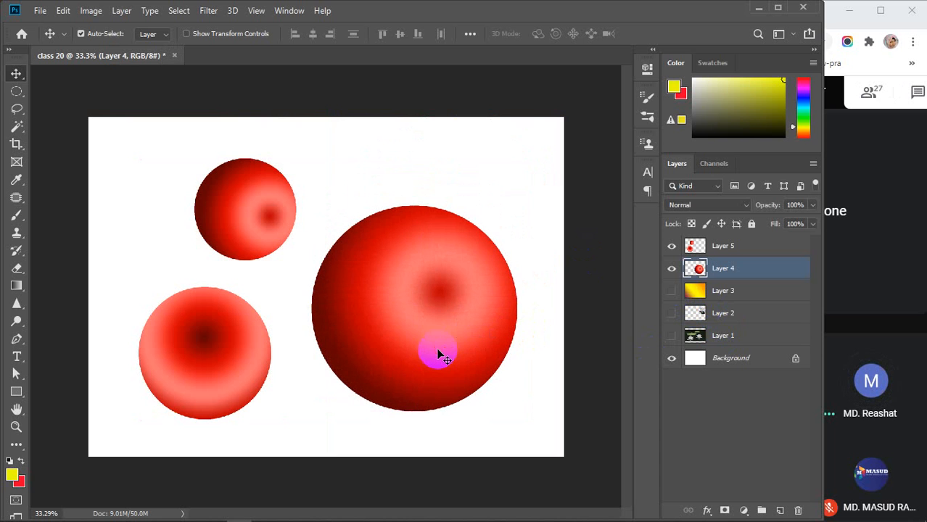
left_click(16, 287)
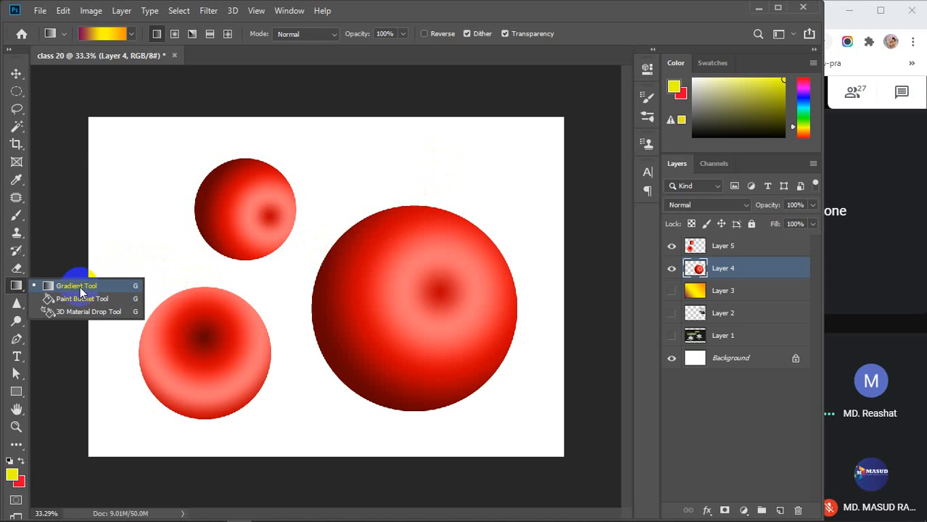
left_click(15, 74)
mouse_move(426, 288)
left_mouse_down()
mouse_move(456, 256)
mouse_move(420, 248)
mouse_move(441, 290)
mouse_move(428, 288)
left_mouse_up()
left_click(16, 91)
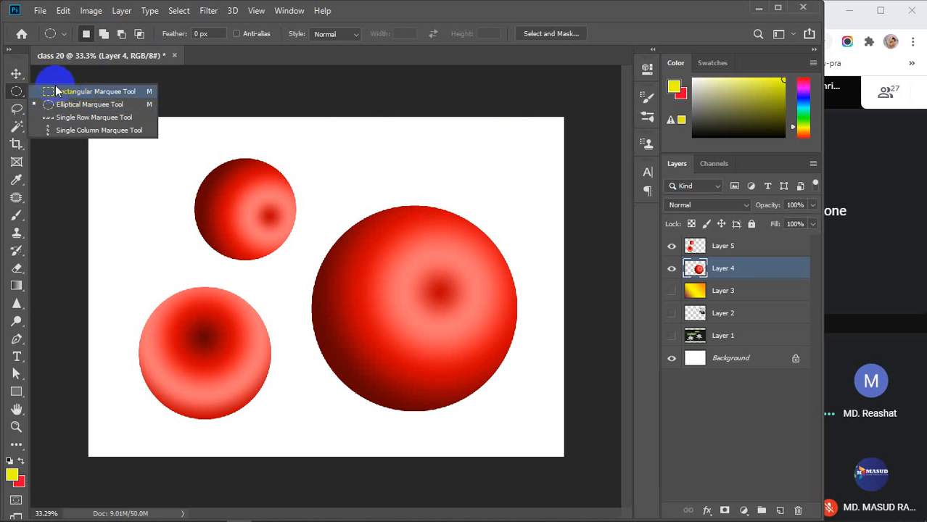
left_click(15, 76)
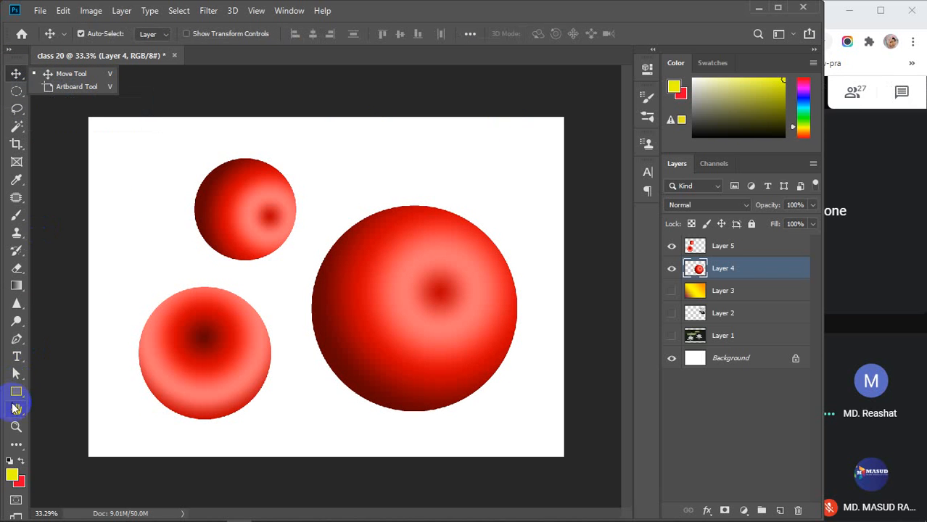
left_click(16, 392)
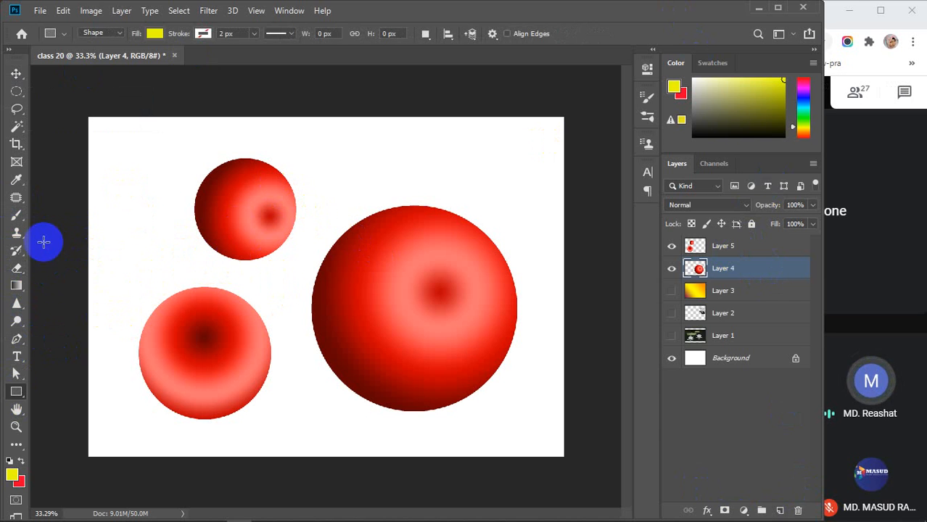
left_click(17, 75)
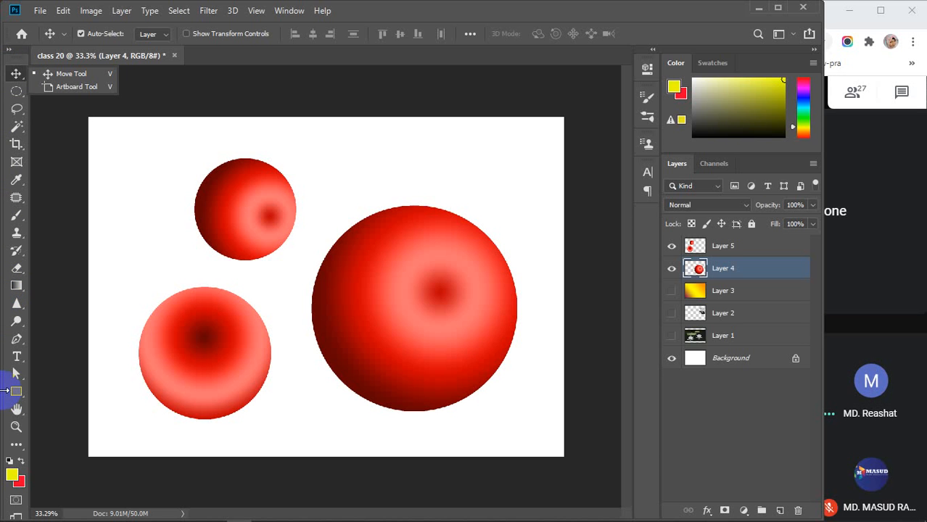
Show the Layer 3 background again and choose the white-to-pink preset for the Gradient tool.
left_click(16, 287)
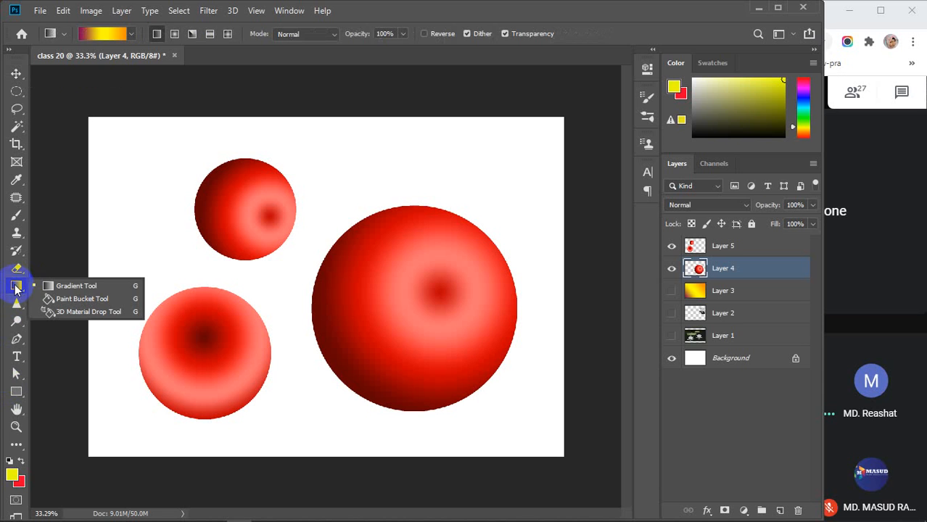
left_click(75, 287)
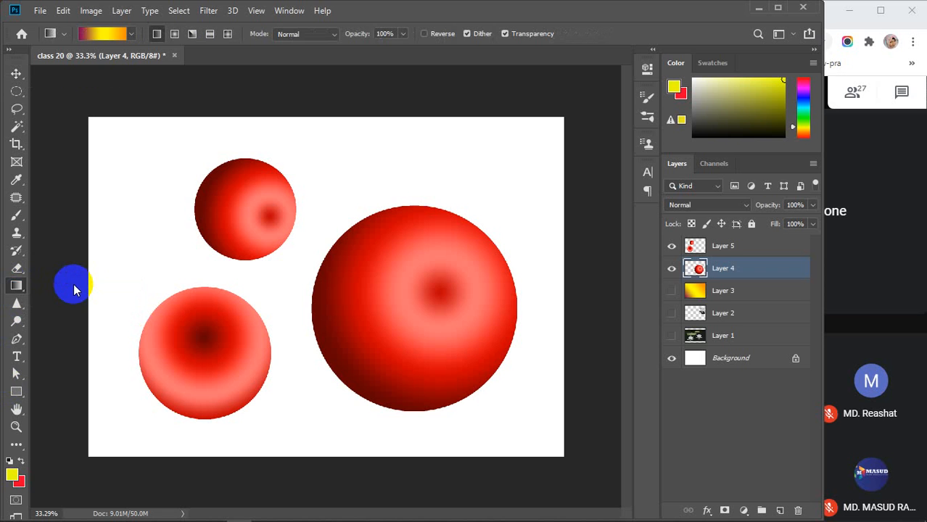
left_click(671, 290)
left_click(131, 34)
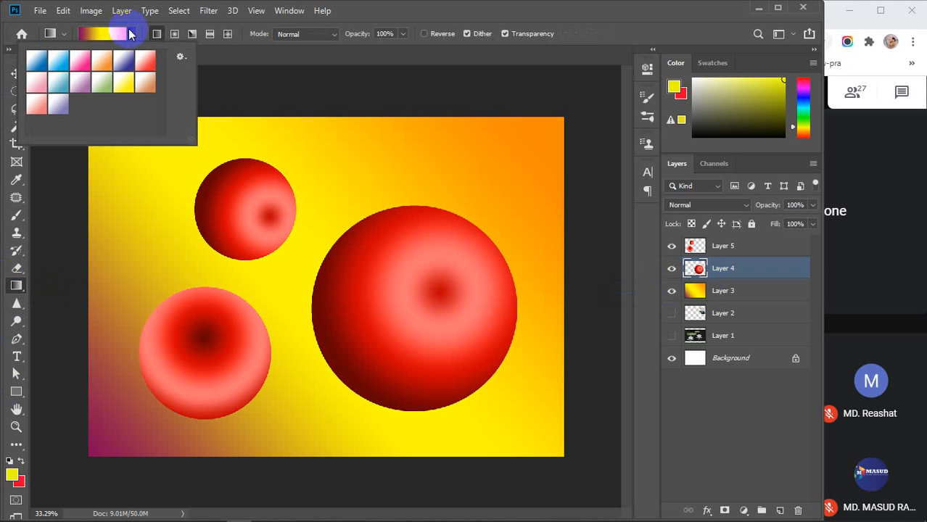
left_click(81, 65)
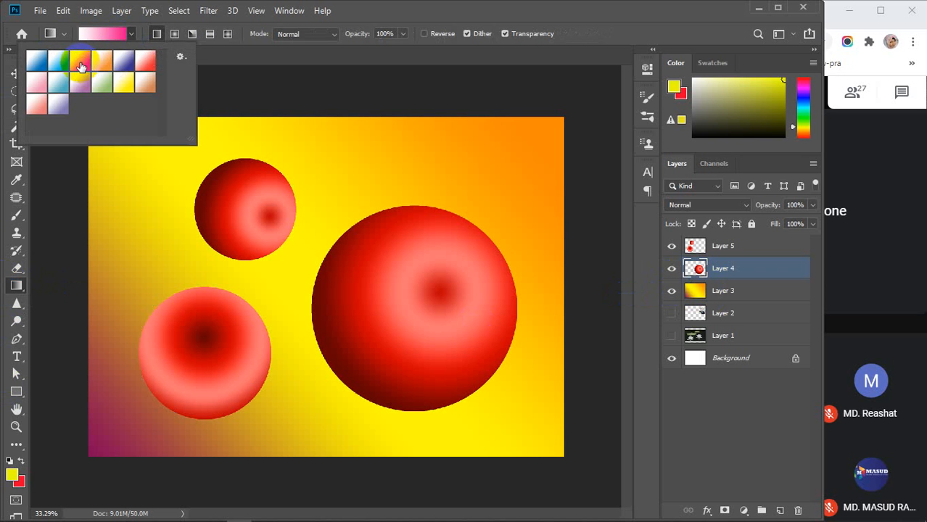
left_click(120, 356)
left_click_drag(151, 345, 497, 180)
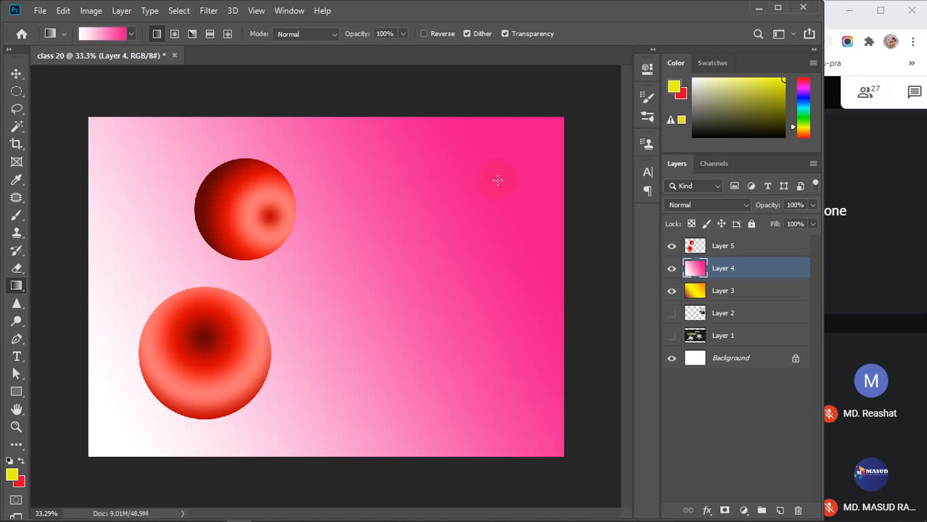
key("ctrl+z")
Fill Layer 3 with a linear gradient running diagonally from white at the upper right to pink at the lower left.
left_click(737, 294)
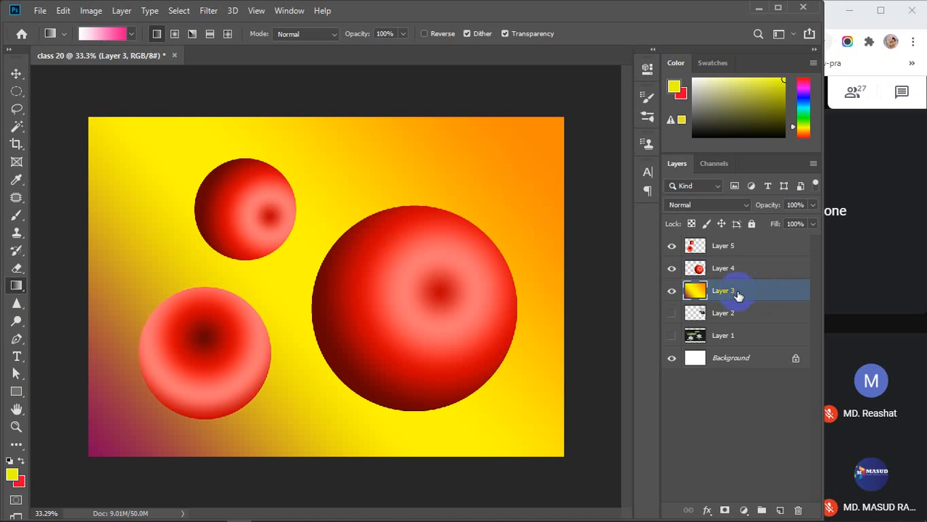
left_click_drag(480, 180, 236, 392)
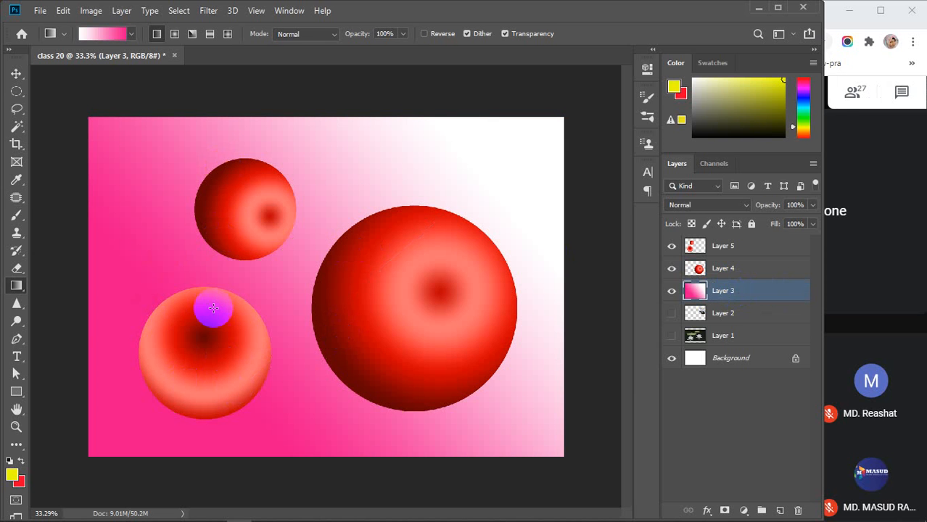
Hide Layers 5, 4 and 3, and delete Layers 5, 4, 3 and 2.
left_click(16, 73)
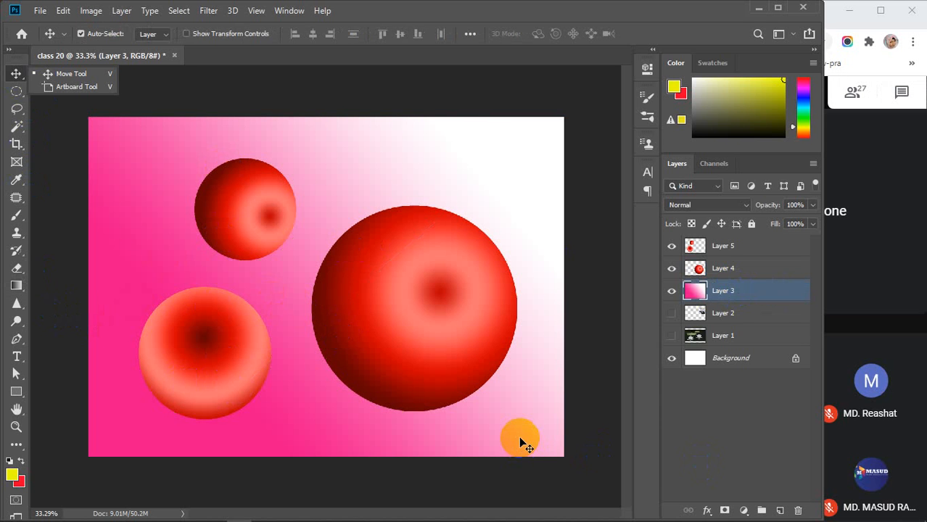
left_click(670, 245)
left_click(670, 268)
left_click(671, 290)
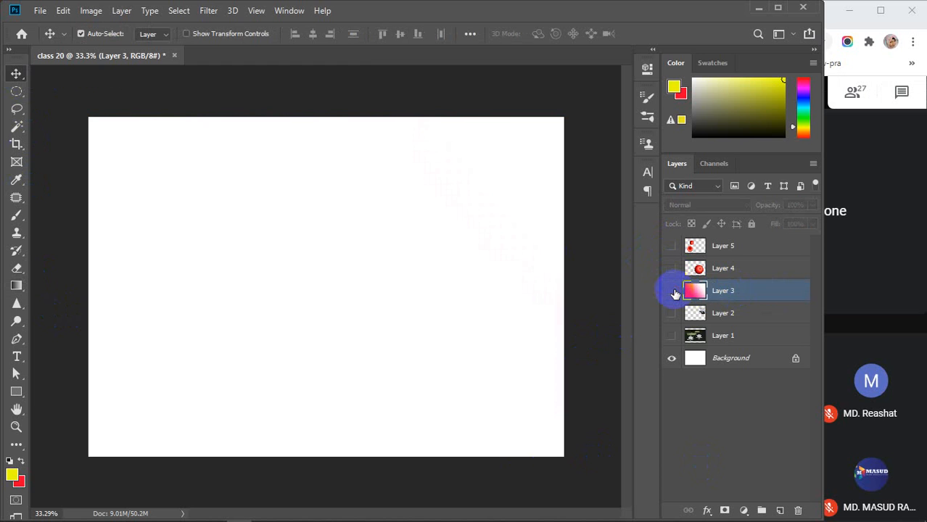
left_click(747, 246)
key("Delete")
key("Delete")
key("Delete")
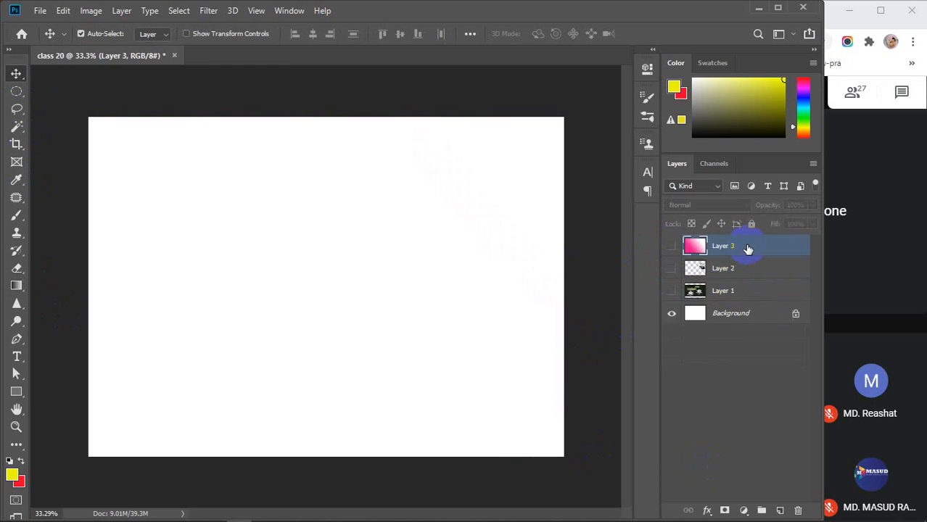
key("Delete")
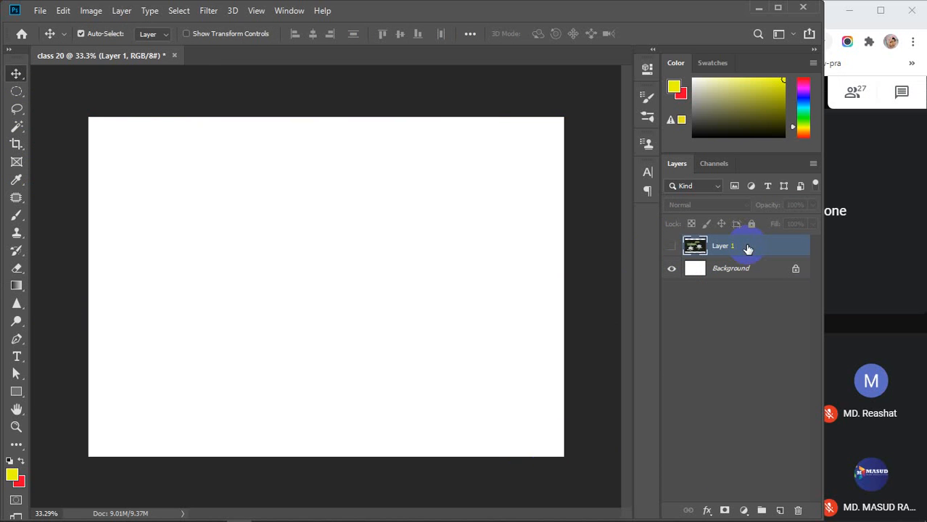
Add a new layer above Layer 1 and draw a circular selection left of the canvas center with the Elliptical Marquee.
left_click(16, 285)
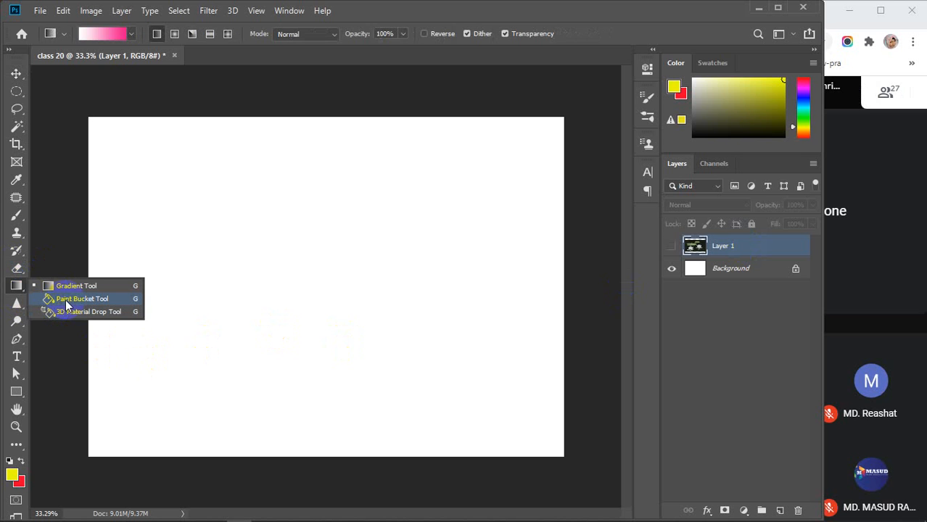
left_click(16, 92)
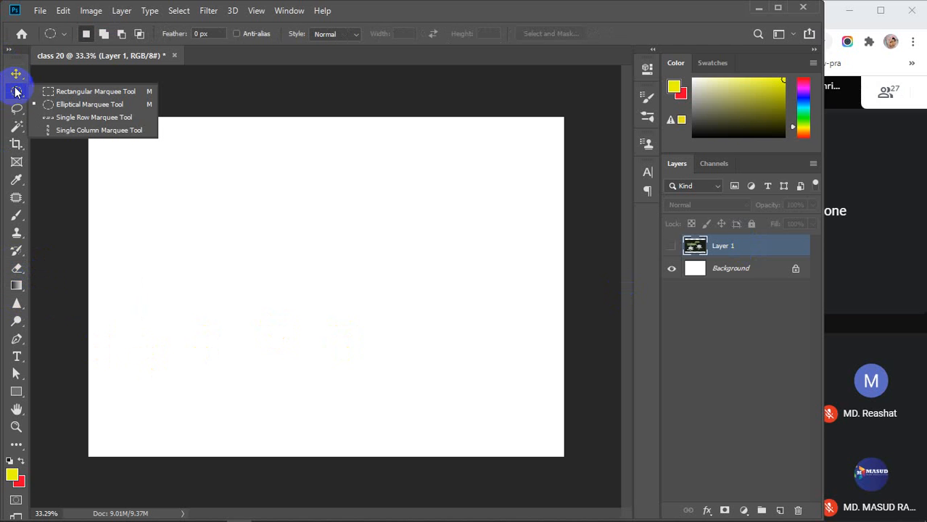
left_click(779, 510)
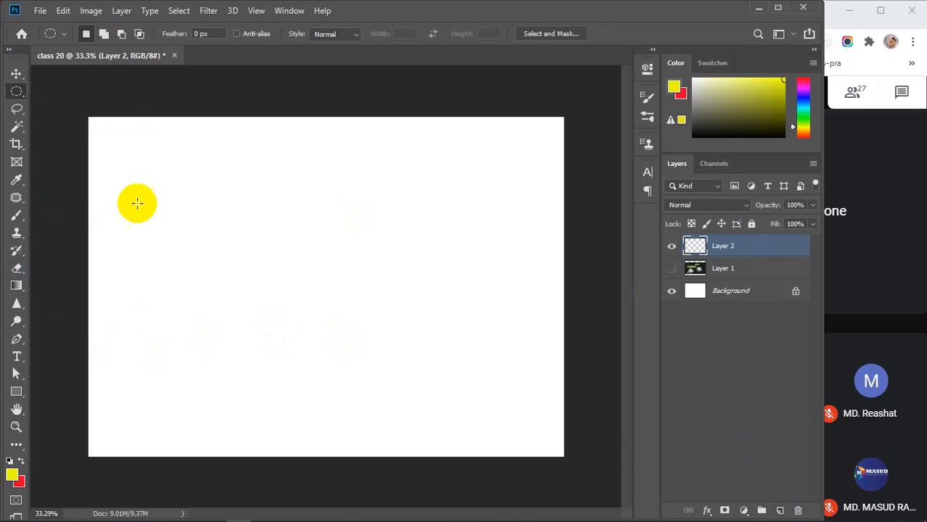
left_click_drag(200, 194, 347, 339)
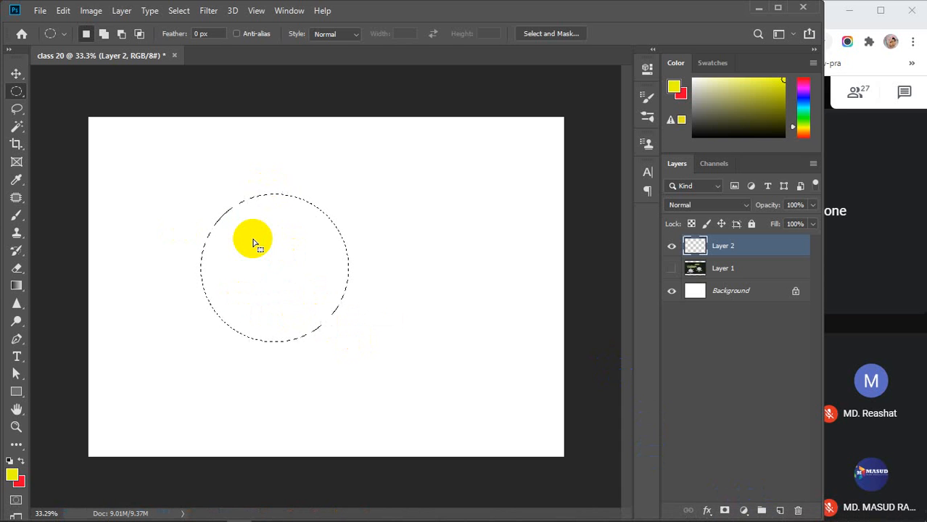
Try filling the circular selection with the yellow foreground color and the red background color, and undo both fills.
key("alt+BackSpace")
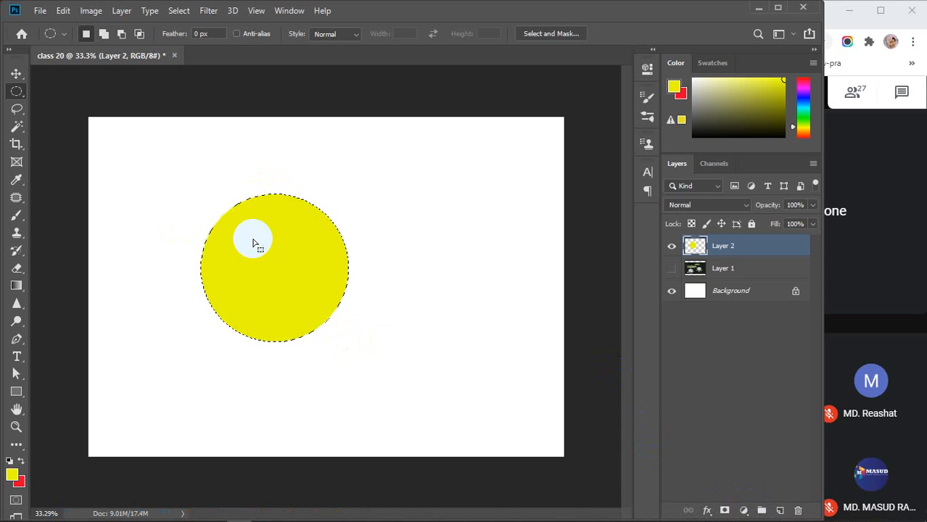
key("ctrl+BackSpace")
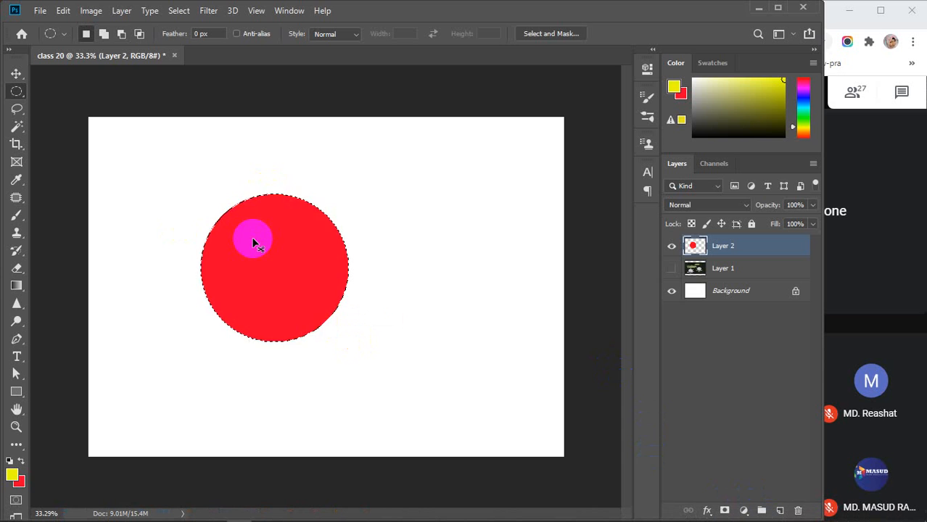
key("ctrl+z")
key("ctrl+z")
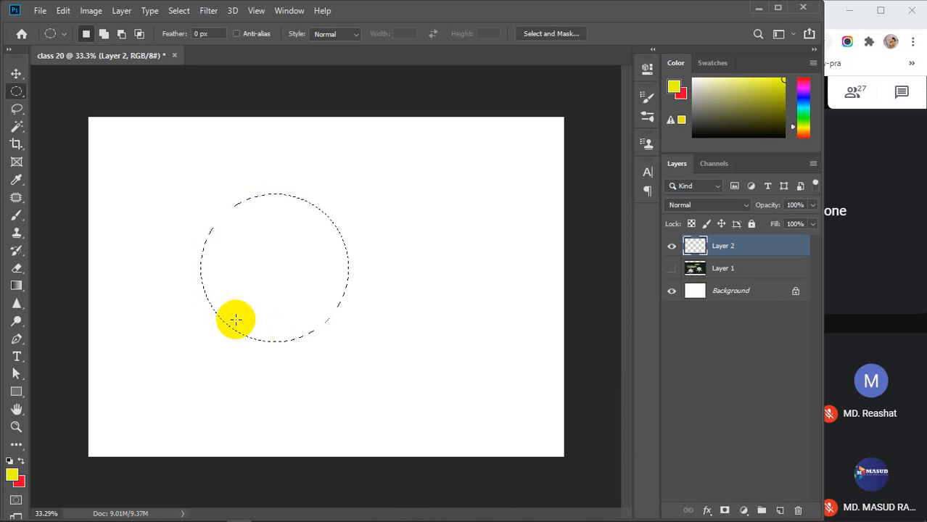
Fill the circular selection with the yellow foreground color using the Paint Bucket, with Foreground as the fill source.
left_click(16, 286)
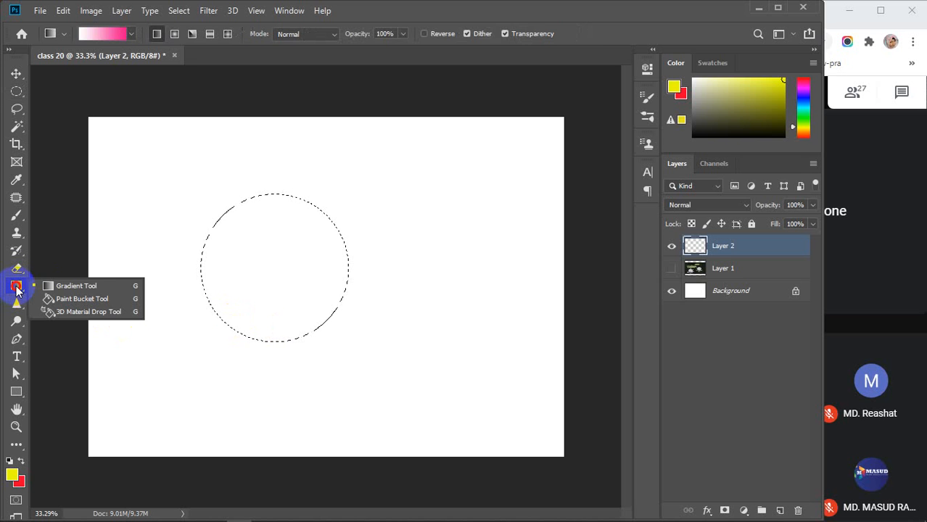
left_click(59, 298)
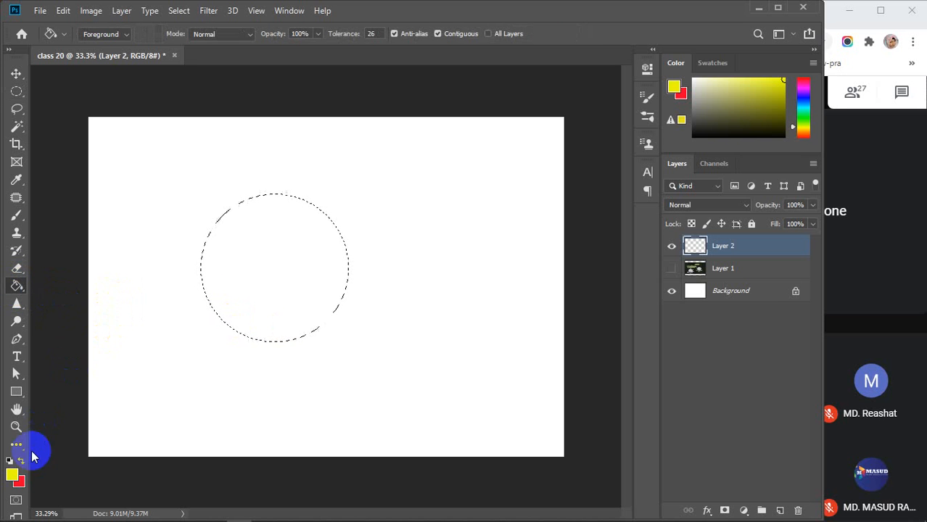
left_click(124, 38)
left_click(114, 35)
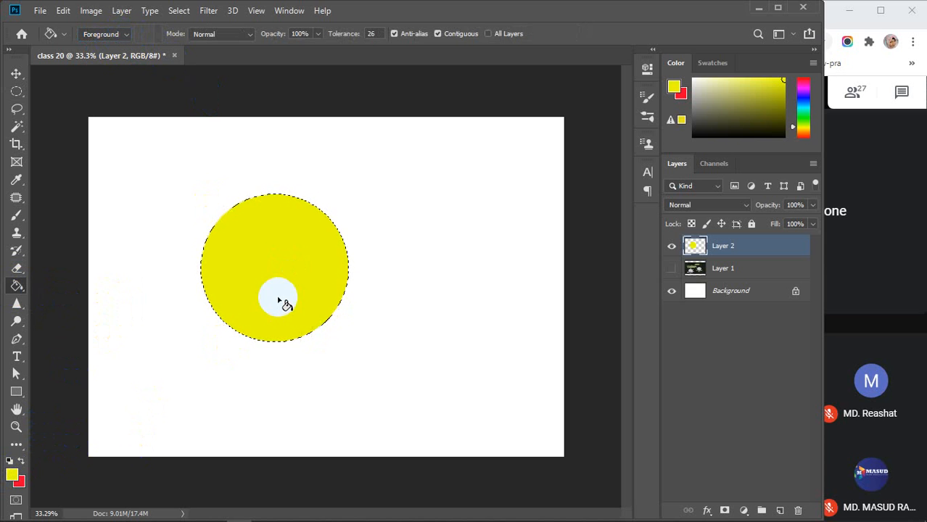
Refill the circle with the Paint Bucket in magenta, green and orange, changing the foreground color for each fill.
left_click(800, 89)
left_click(274, 242)
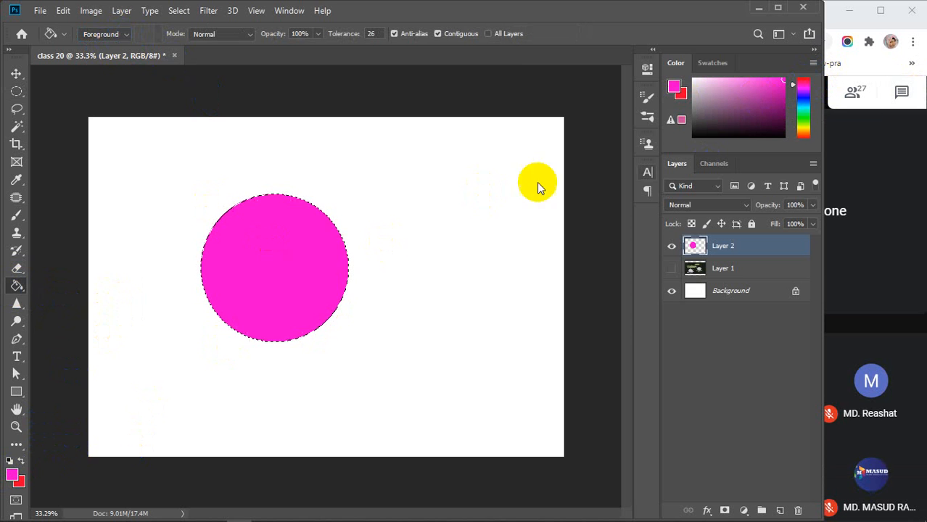
left_click(802, 116)
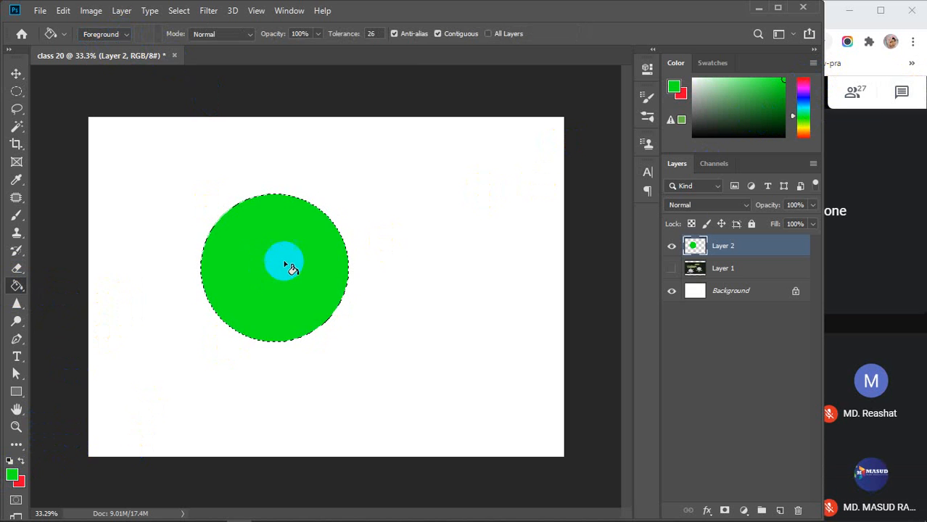
left_click(802, 130)
left_click(312, 267)
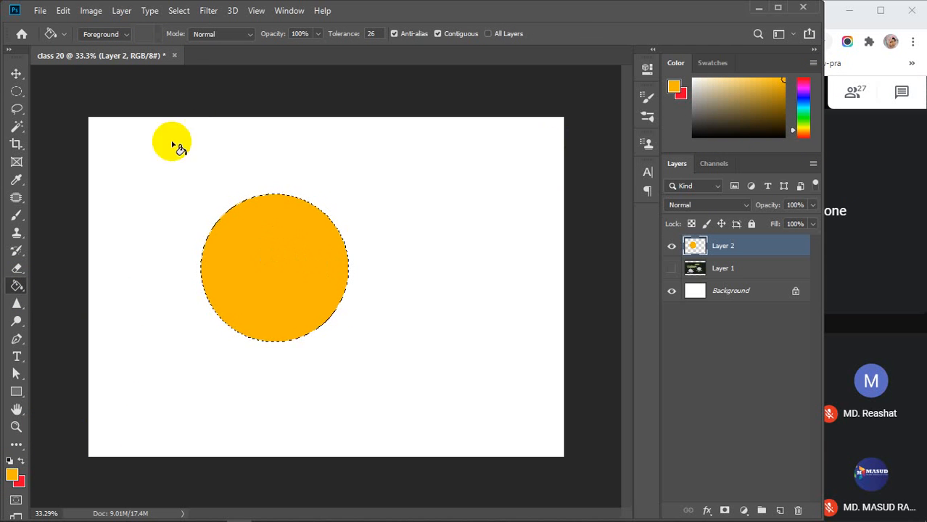
Set the Paint Bucket's fill source to Pattern and fill the circle with the current light speckled pattern.
left_click(105, 34)
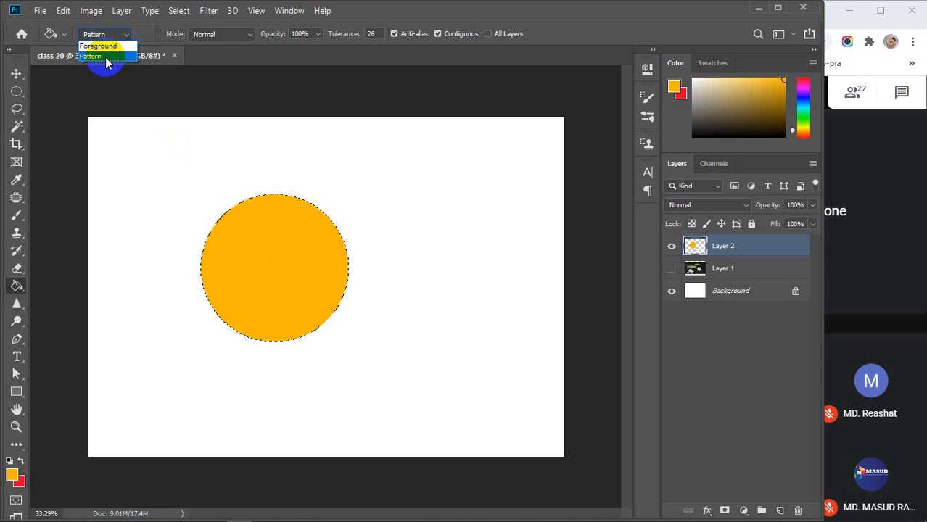
left_click(101, 57)
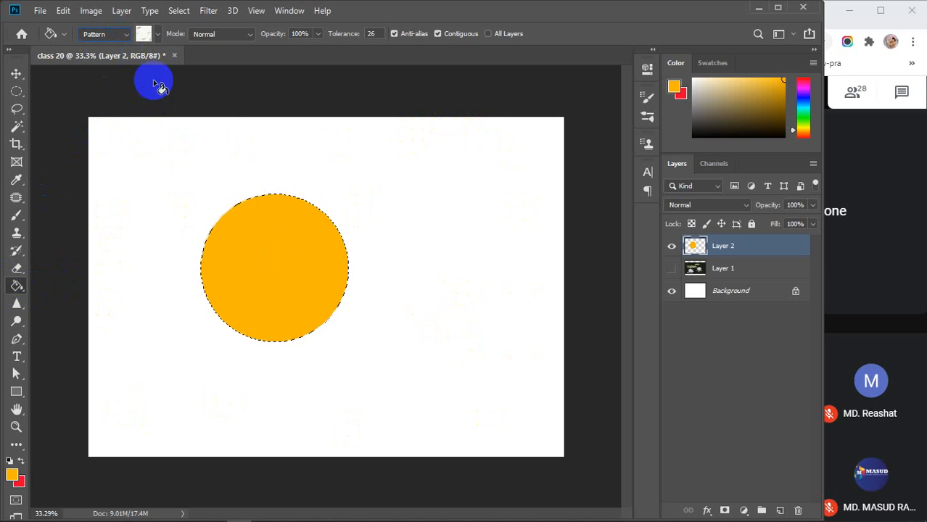
left_click(225, 236)
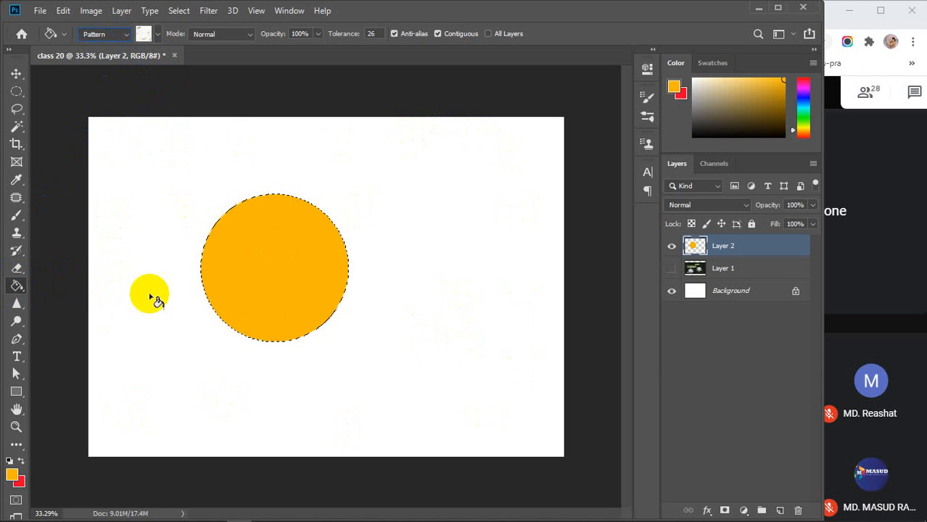
left_click(290, 270)
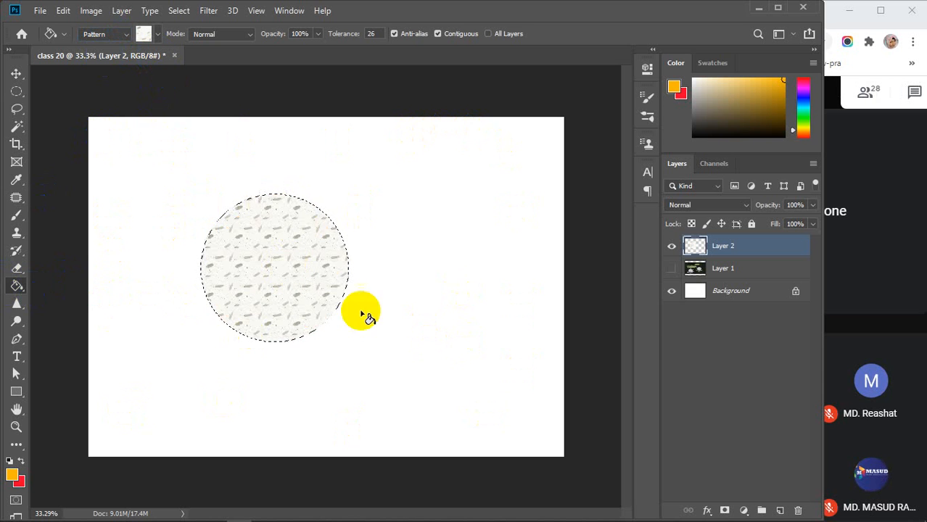
Outline a five-sided, house-shaped selection at the canvas's upper right with the Polygonal Lasso, and add a new layer for it.
right_click(16, 110)
left_click(58, 120)
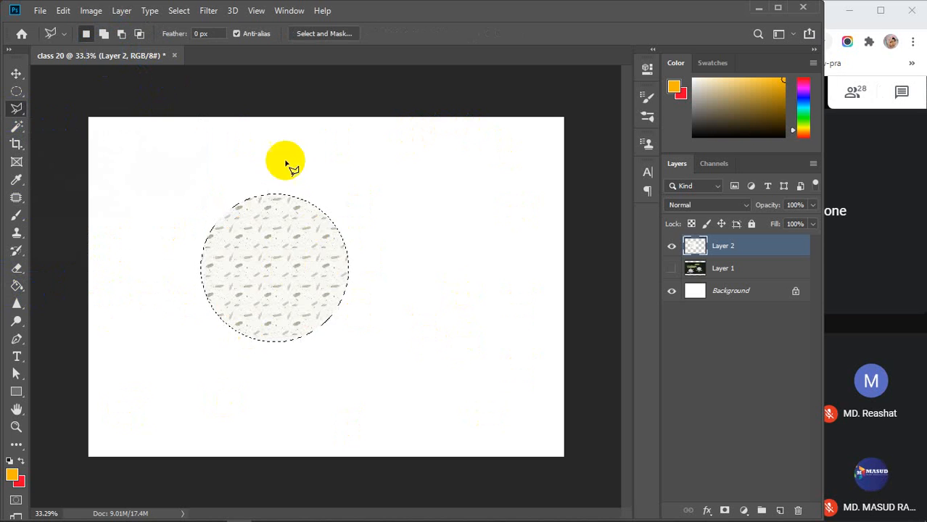
left_click(459, 138)
left_click(536, 201)
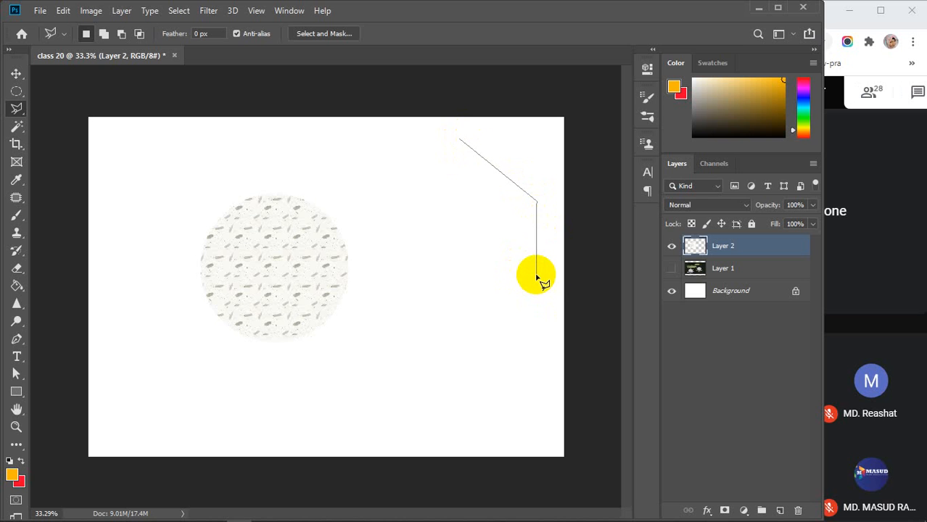
left_click(536, 274)
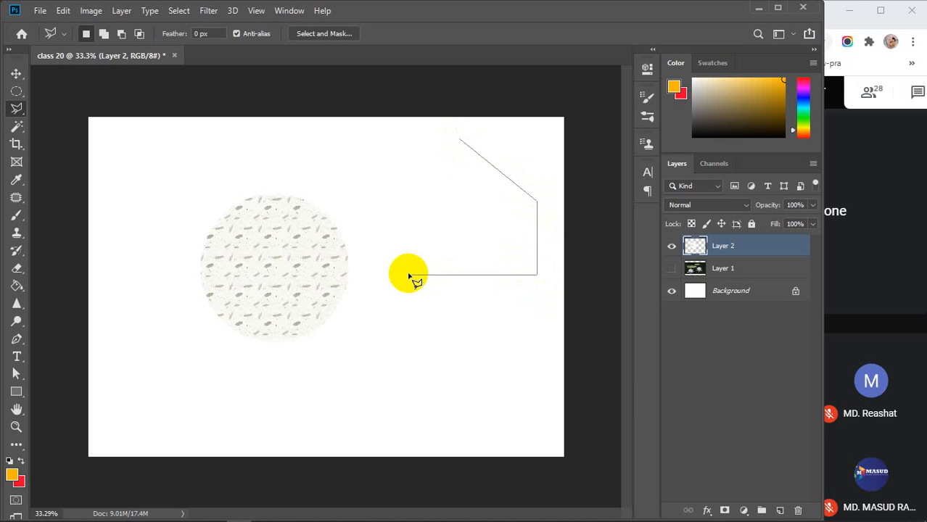
left_click(385, 274)
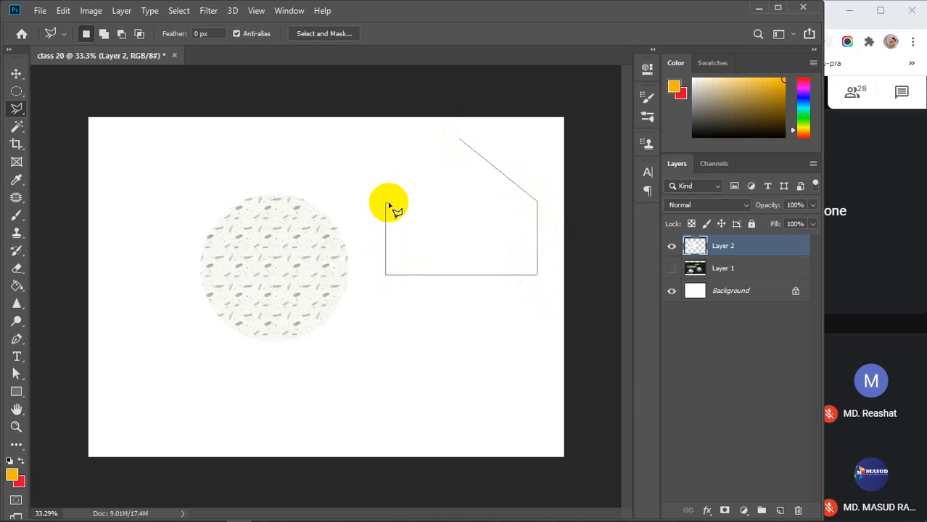
left_click(385, 202)
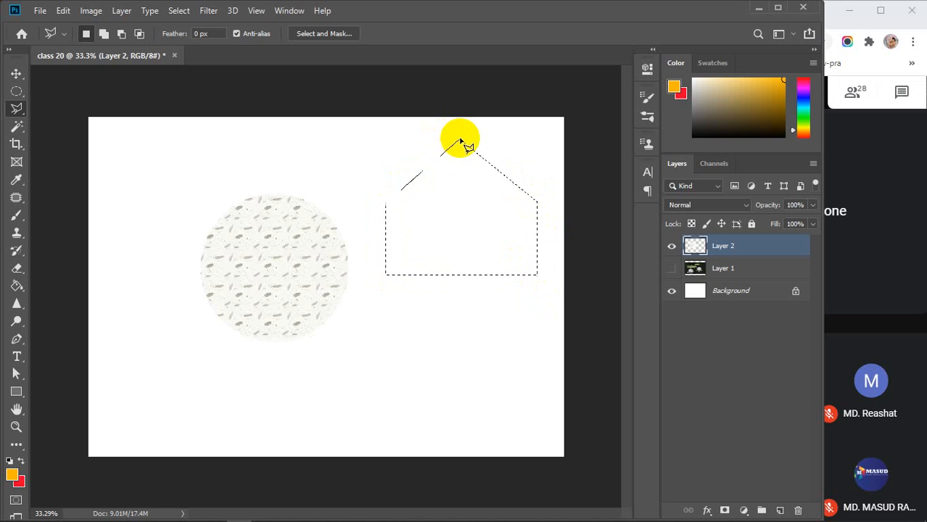
left_click(461, 140)
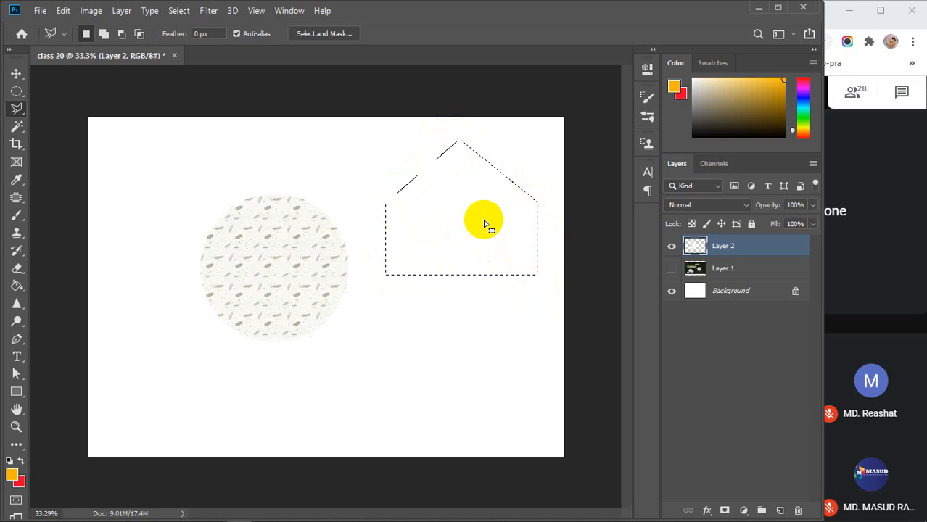
left_click(779, 510)
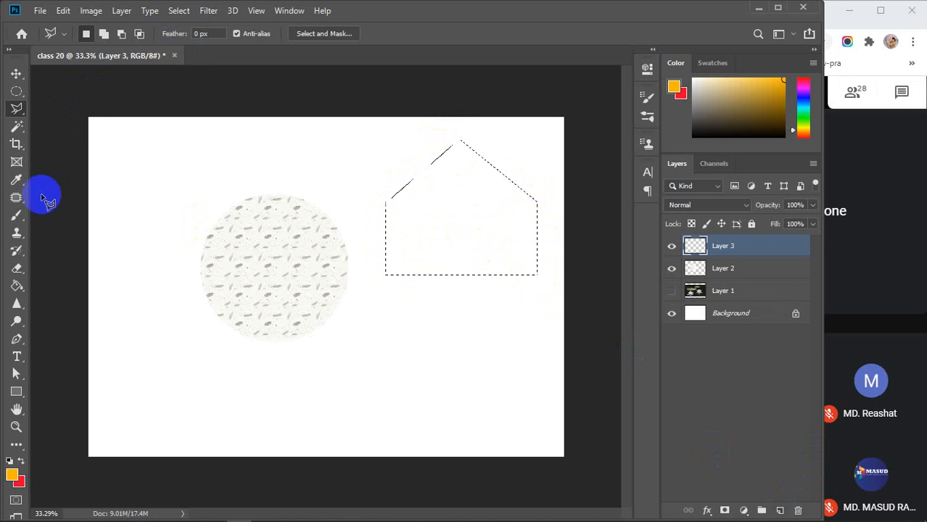
Fill the house-shaped selection on Layer 3 with the flower pattern using the Paint Bucket.
left_click(17, 284)
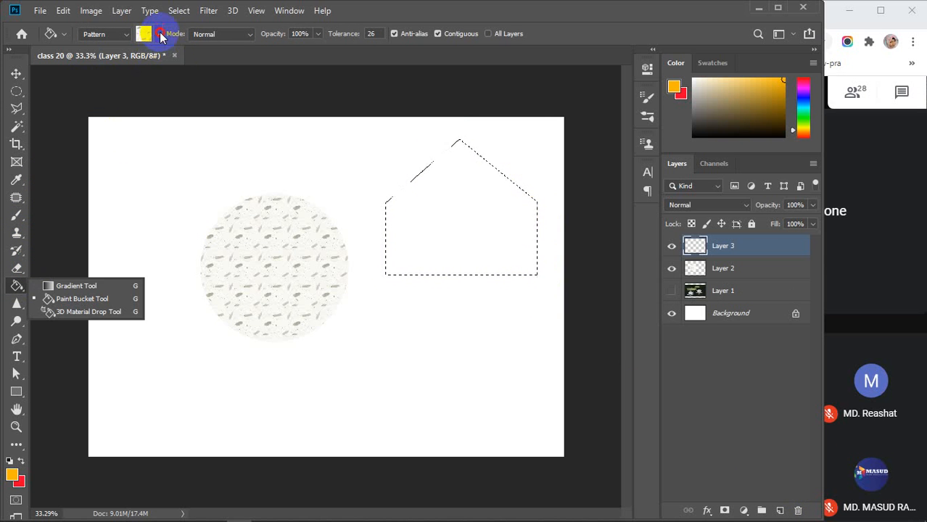
left_click(157, 33)
scroll(140, 120, "down", 1)
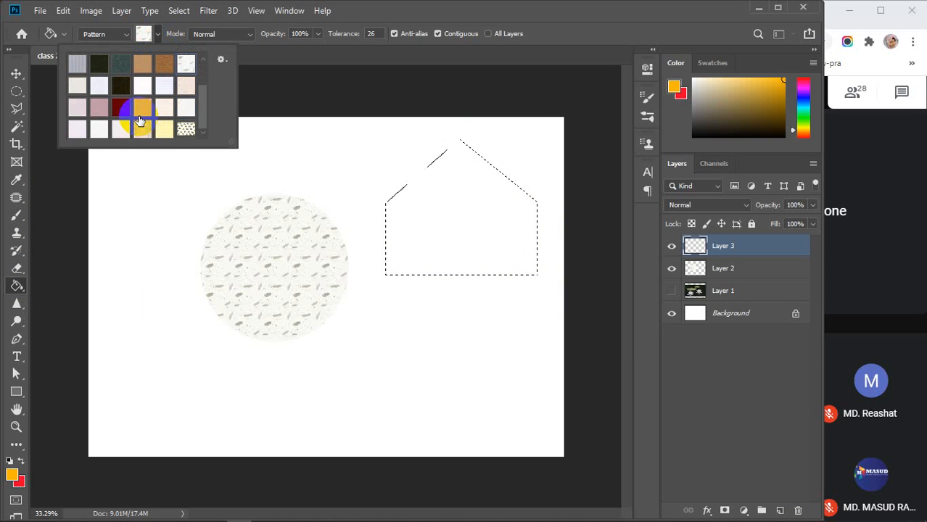
left_click(186, 130)
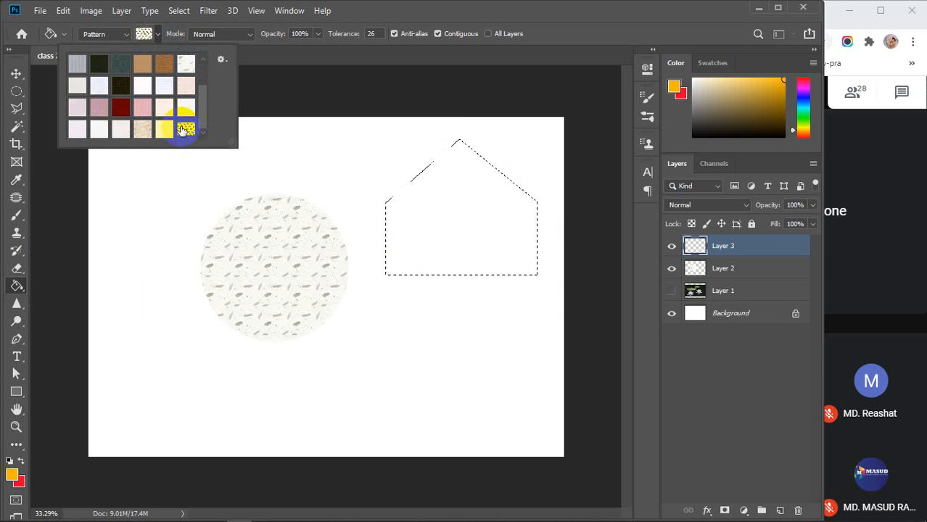
left_click(460, 218)
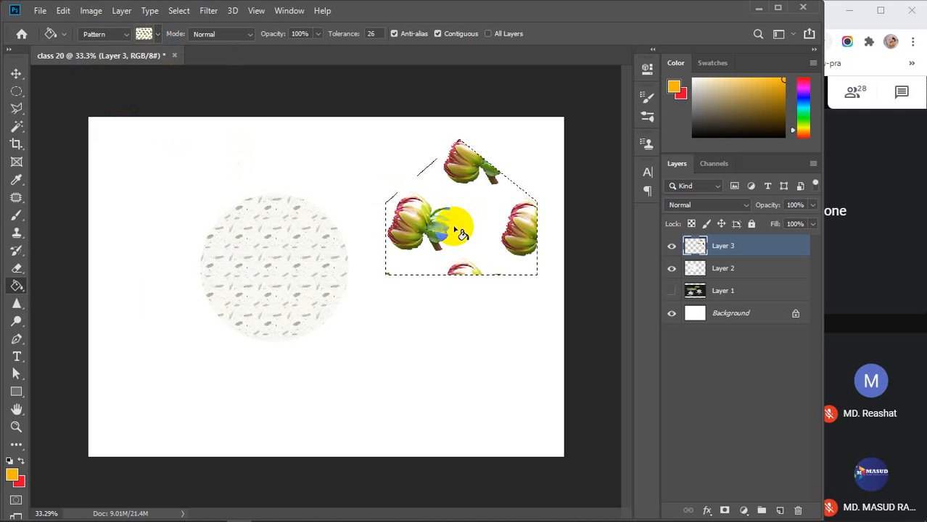
Refill the area around the flowers in the house shape with a beige stone-like pattern and a dark red pattern.
left_click(157, 34)
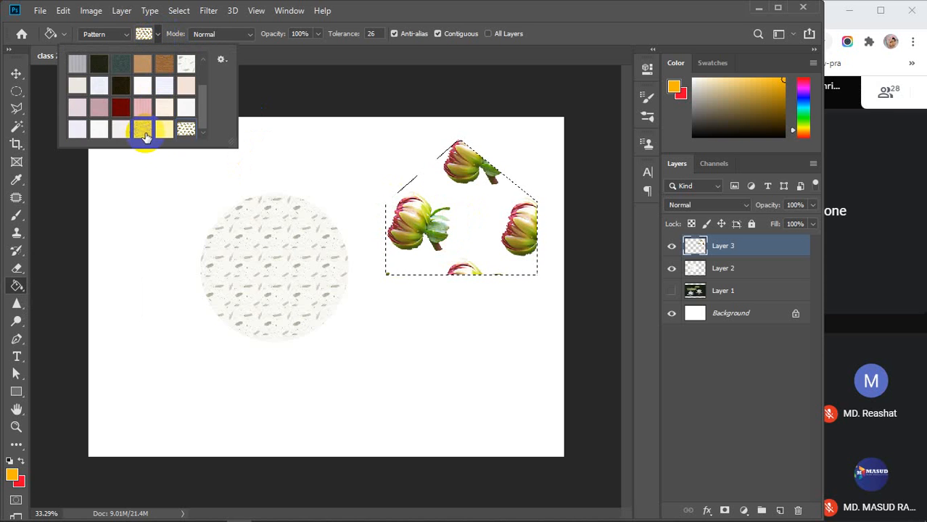
left_click(140, 140)
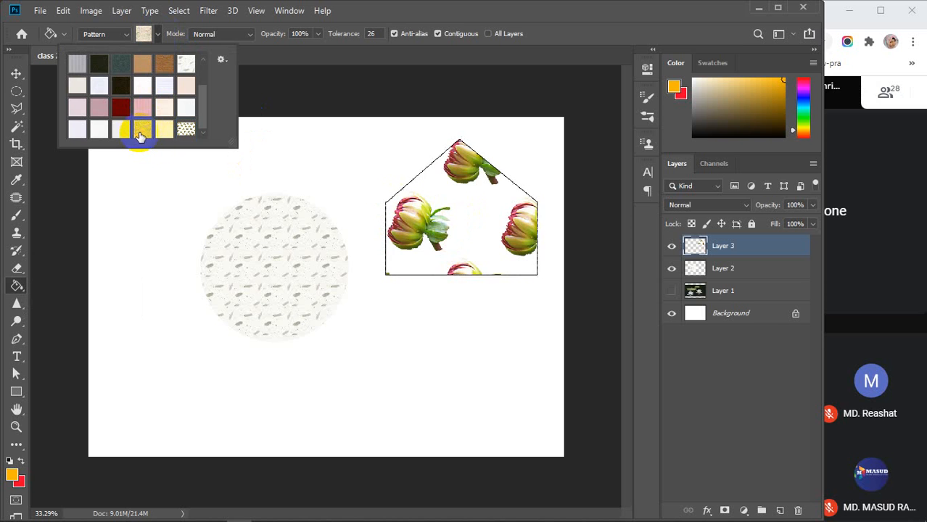
left_click(460, 192)
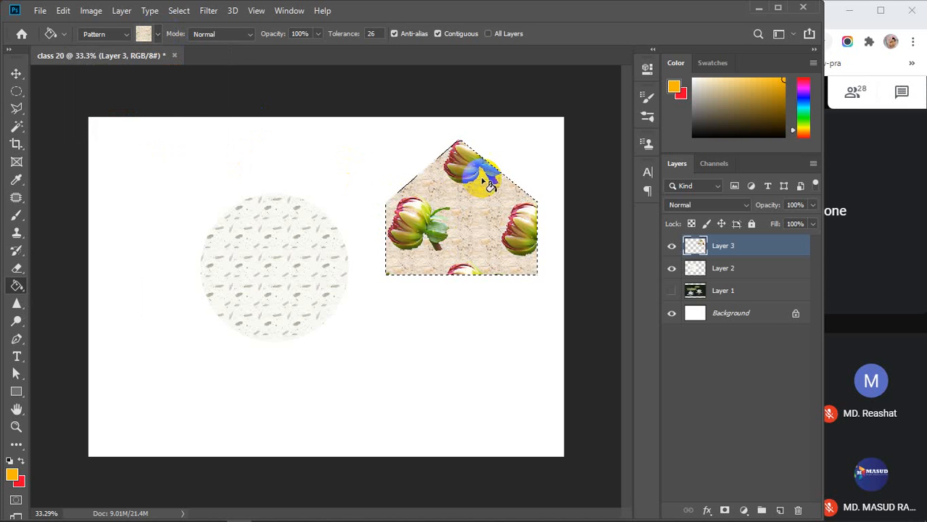
left_click(155, 34)
left_click(123, 110)
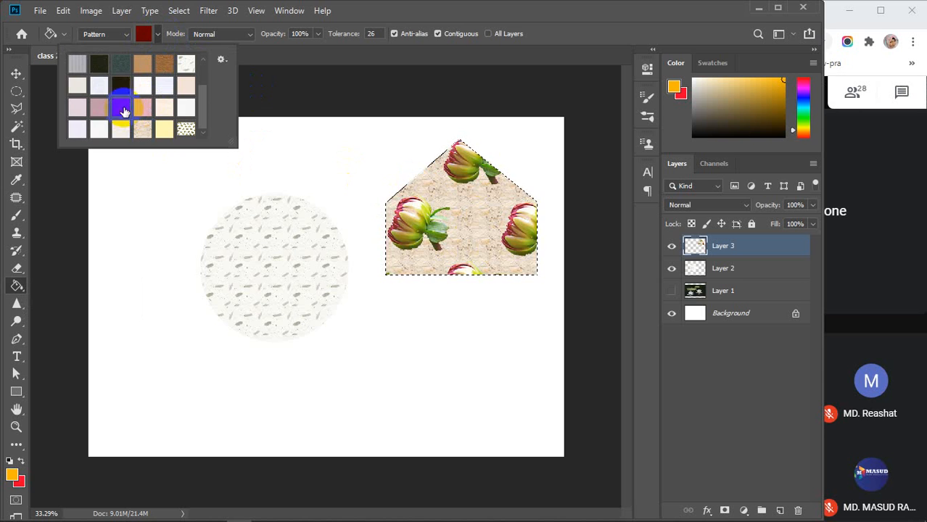
left_click(450, 211)
left_click(470, 237)
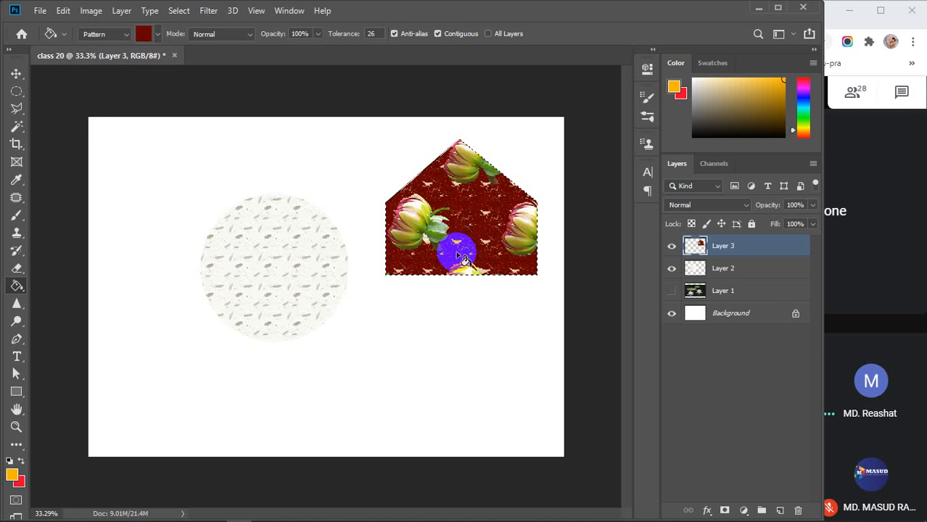
Clear the selection and move the house shape slightly up on the canvas.
left_click(14, 74)
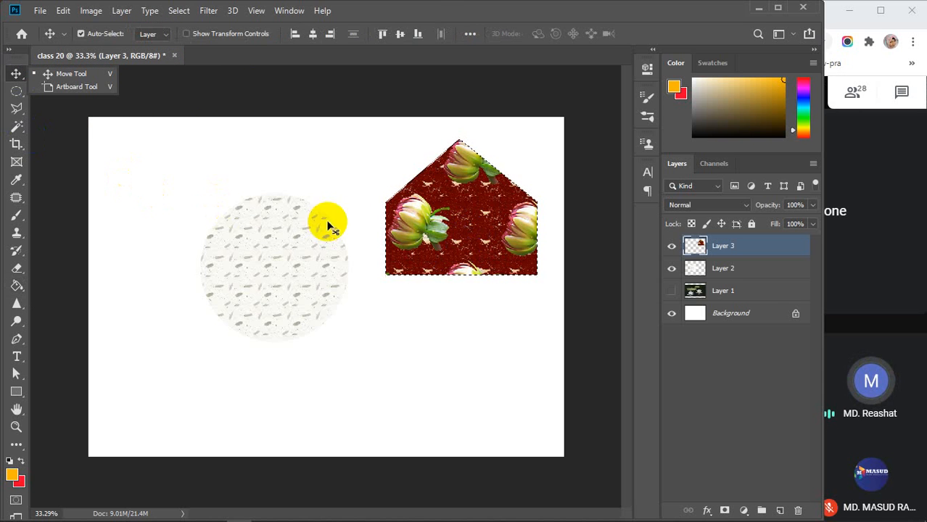
left_click(408, 237)
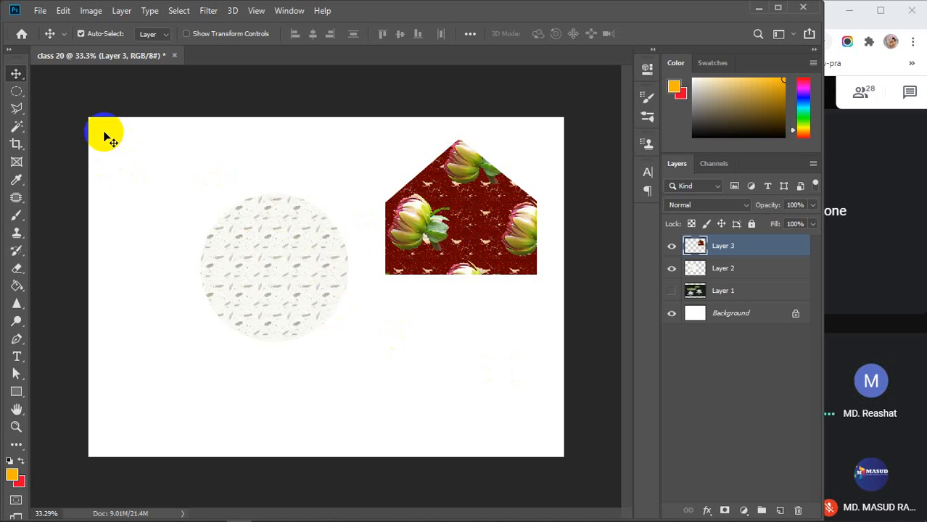
mouse_move(428, 217)
left_mouse_down()
mouse_move(414, 219)
mouse_move(388, 253)
mouse_move(435, 230)
left_mouse_up()
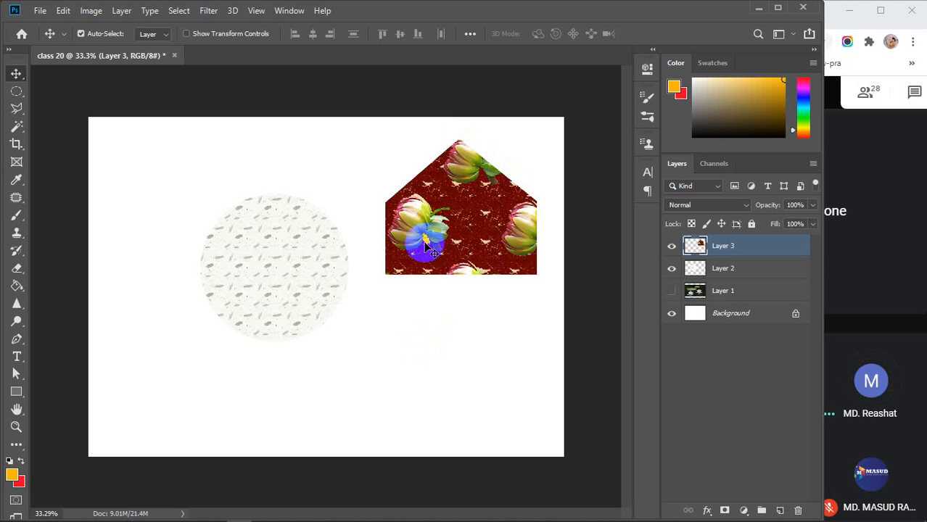
mouse_move(440, 216)
left_mouse_down()
mouse_move(318, 200)
mouse_move(440, 204)
left_mouse_up()
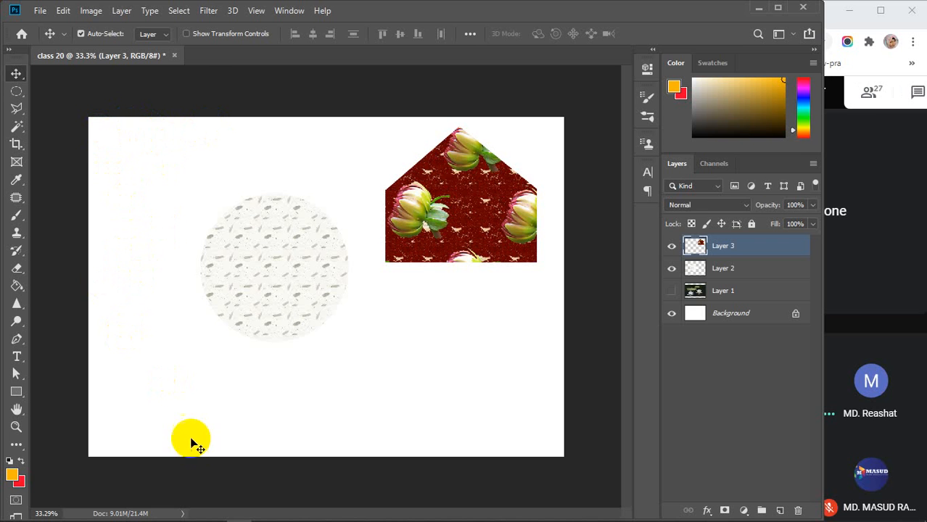
Move the patterned circle on Layer 2 slightly down on the canvas.
left_click_drag(303, 269, 300, 299)
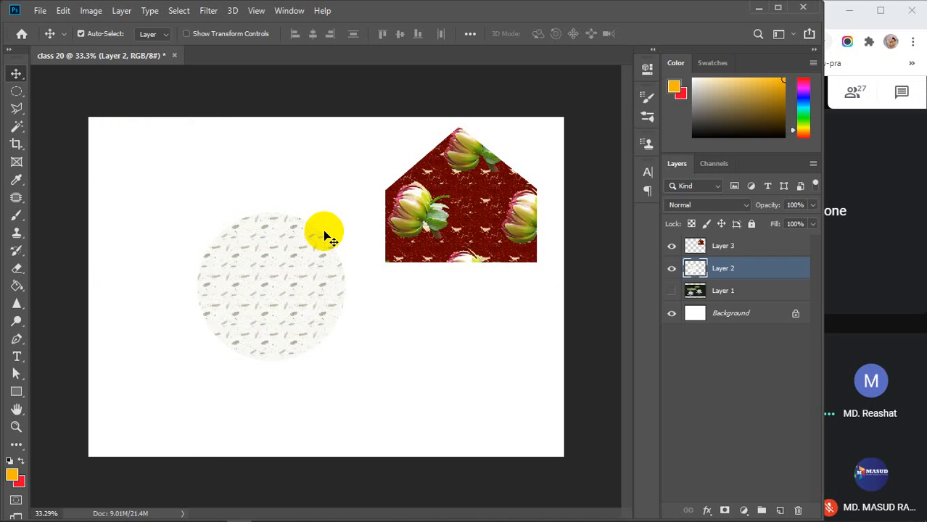
left_click_drag(324, 232, 348, 358)
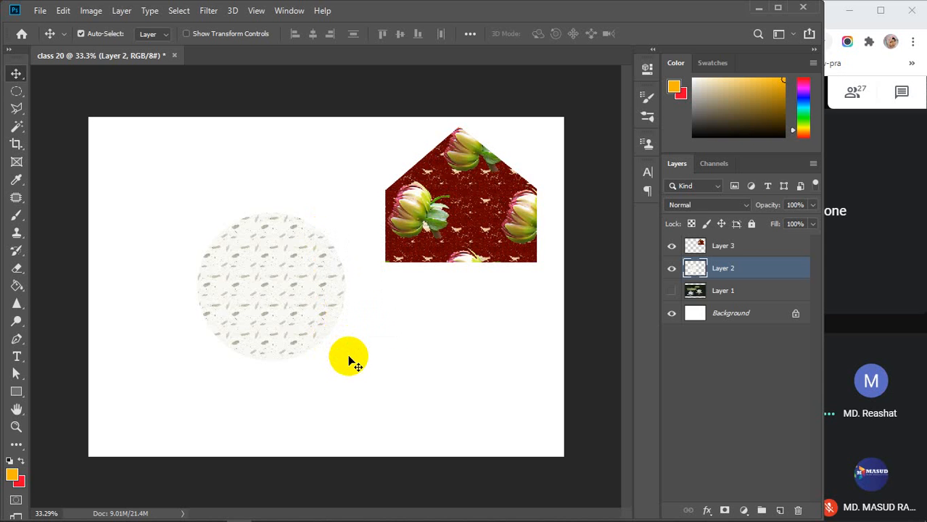
Trim the circle's right and left sides by deleting tall rectangular selections made with the Rectangular Marquee.
left_click(14, 92)
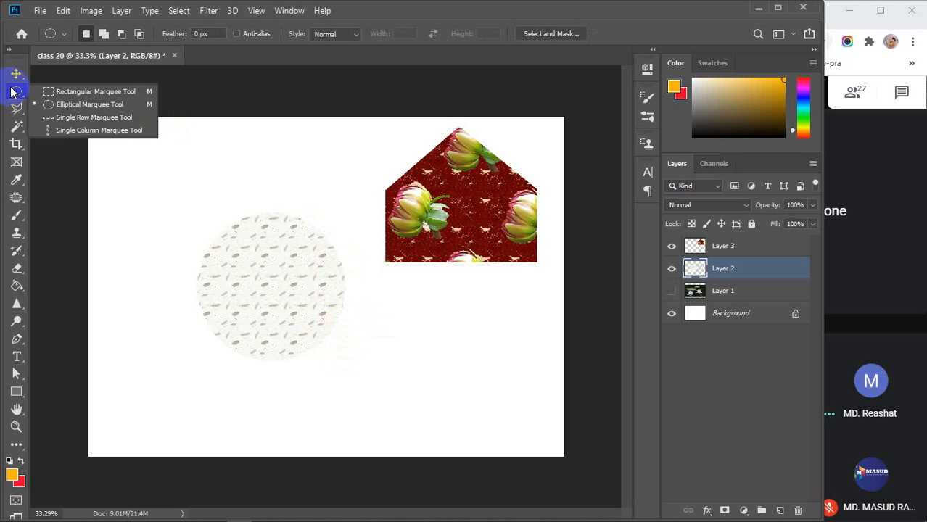
left_click(45, 92)
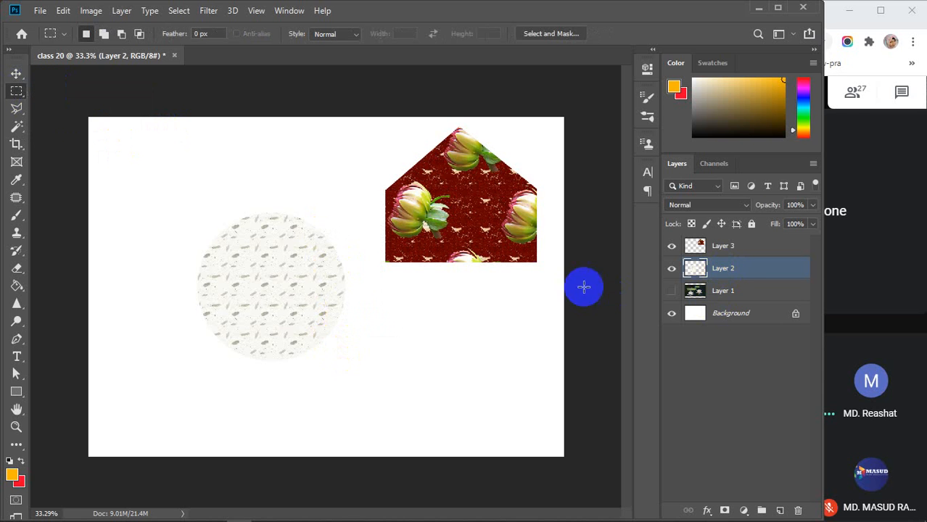
left_click_drag(321, 218, 360, 371)
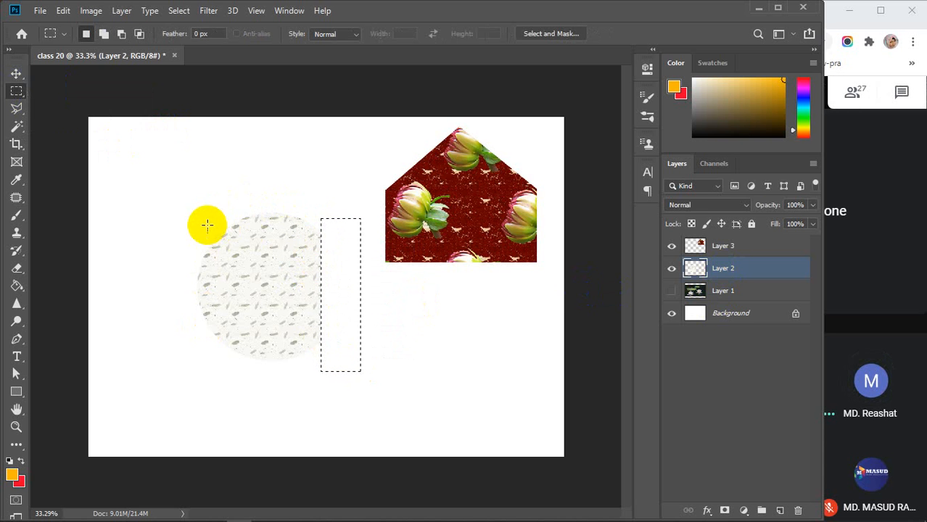
left_click_drag(203, 220, 222, 359)
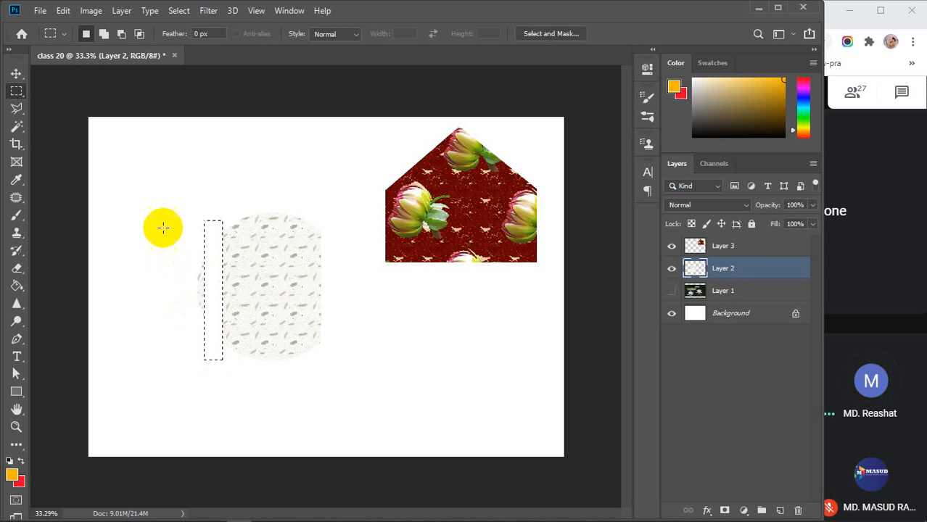
left_click_drag(167, 220, 213, 369)
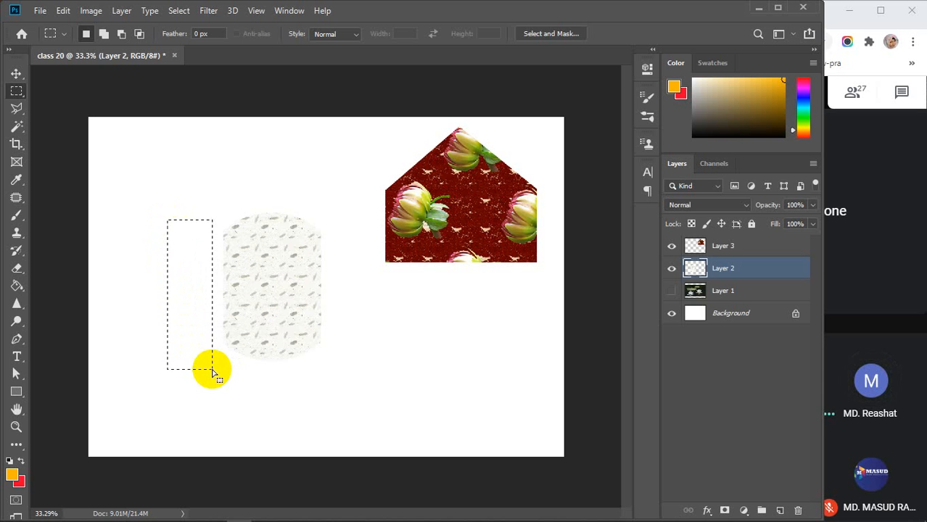
Deselect the rectangular area and move the trimmed shape up and to the left on the canvas.
left_click(15, 74)
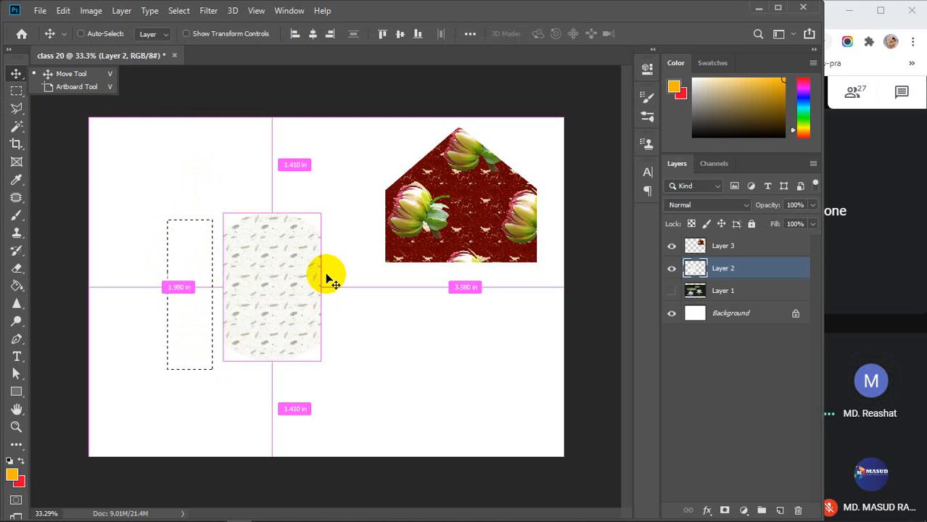
key("ctrl+d")
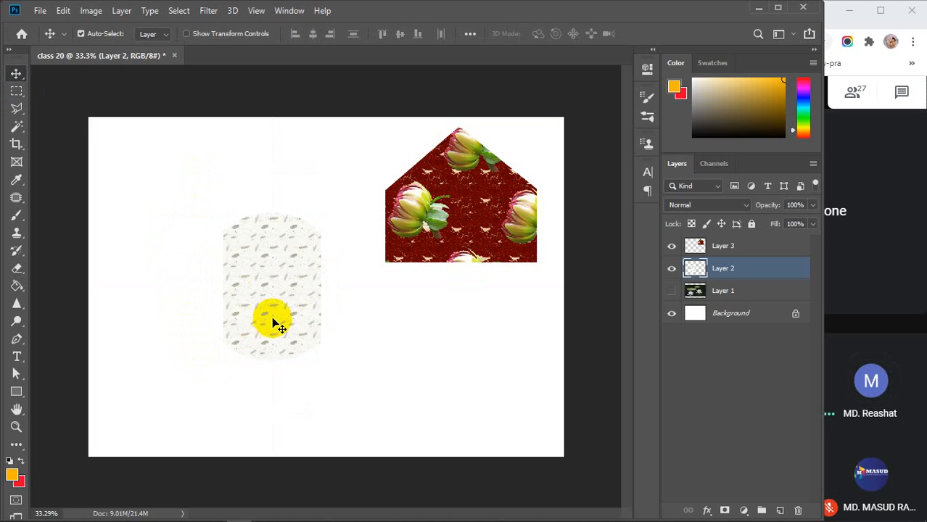
left_click_drag(279, 327, 248, 313)
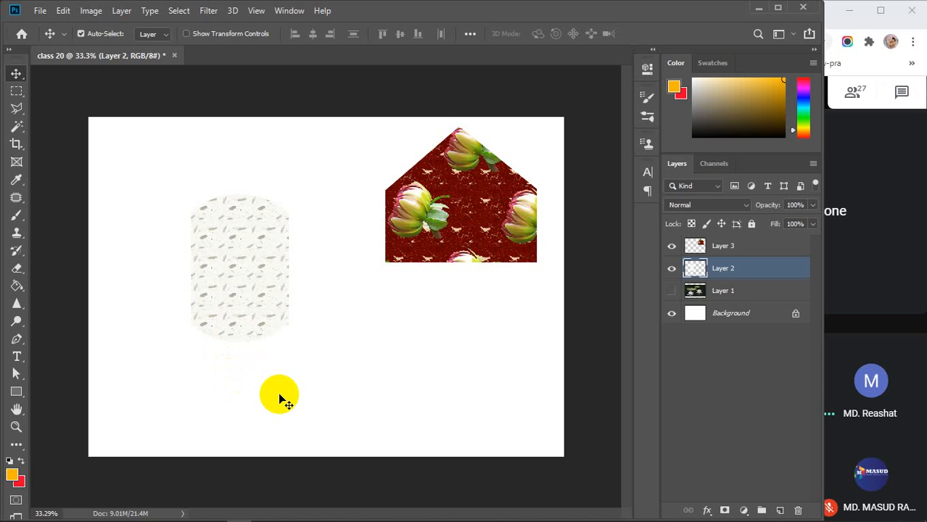
Hide Layer 3 and Layer 2 and delete both layers.
left_click(672, 245)
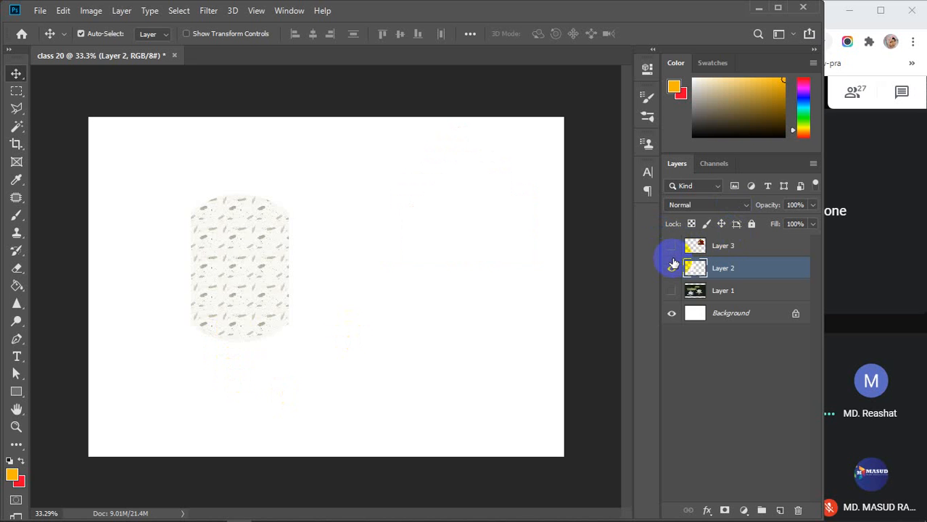
left_click(672, 268)
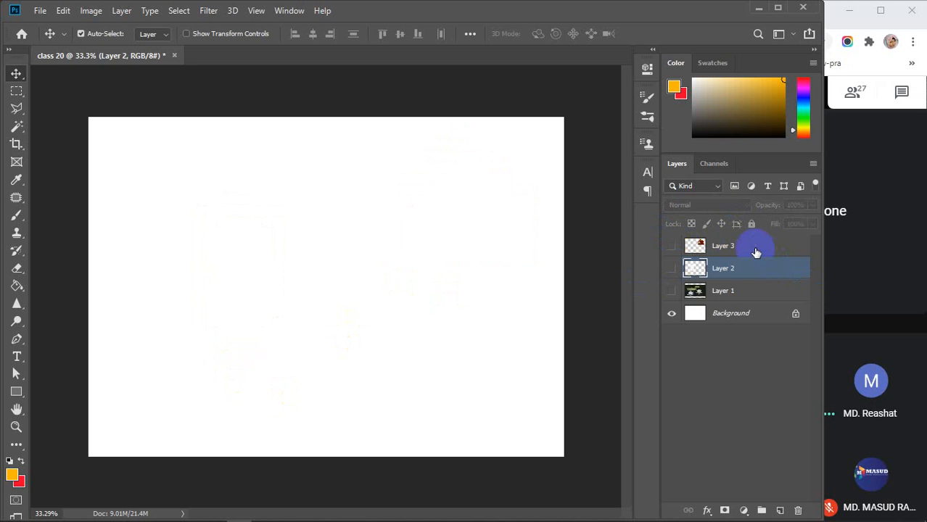
left_click(755, 251)
key("Delete")
key("Delete")
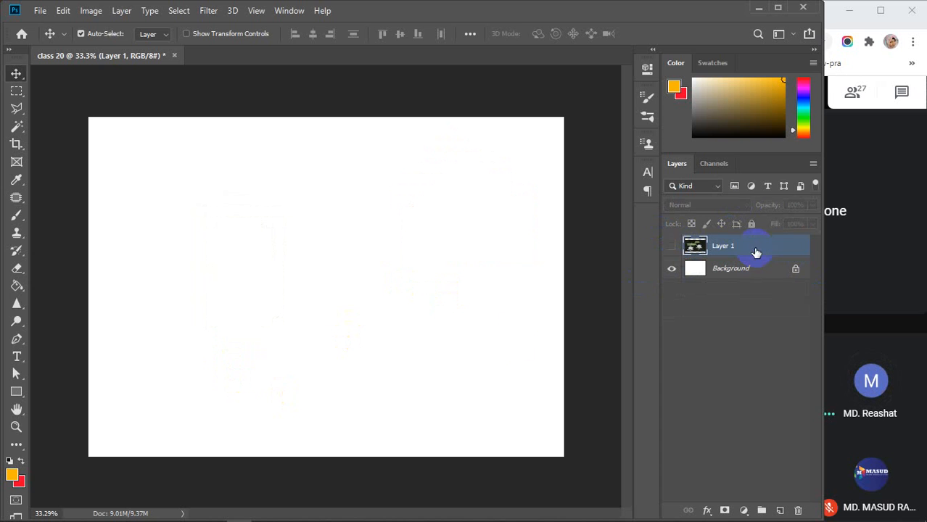
Select the 3D Material Drop tool and view its description.
left_click(17, 286)
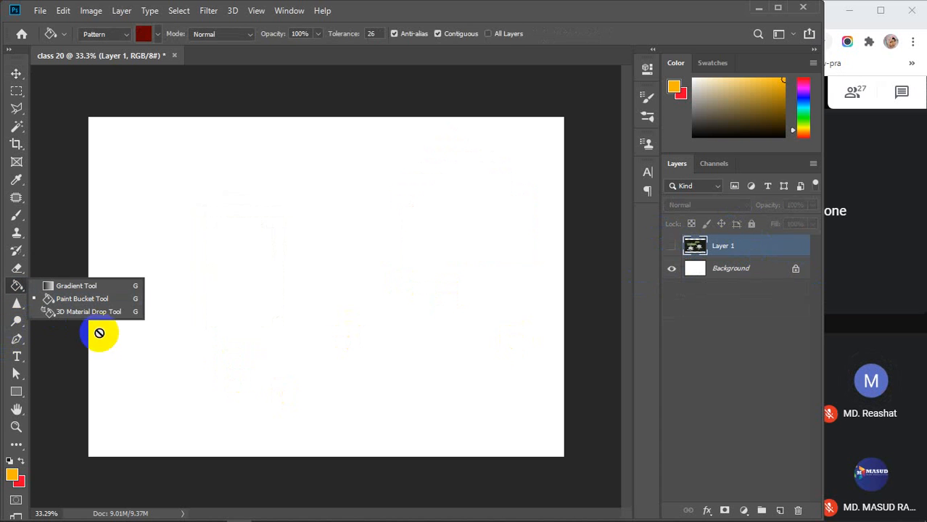
left_click(79, 312)
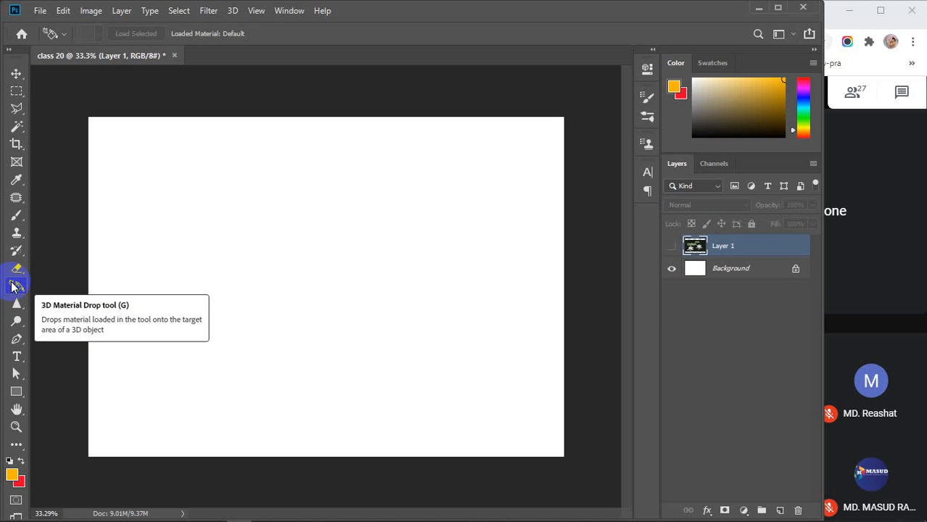
Review the Blur, Sharpen, Smudge and Dodge tool groups and make the Blur tool active.
left_click(15, 304)
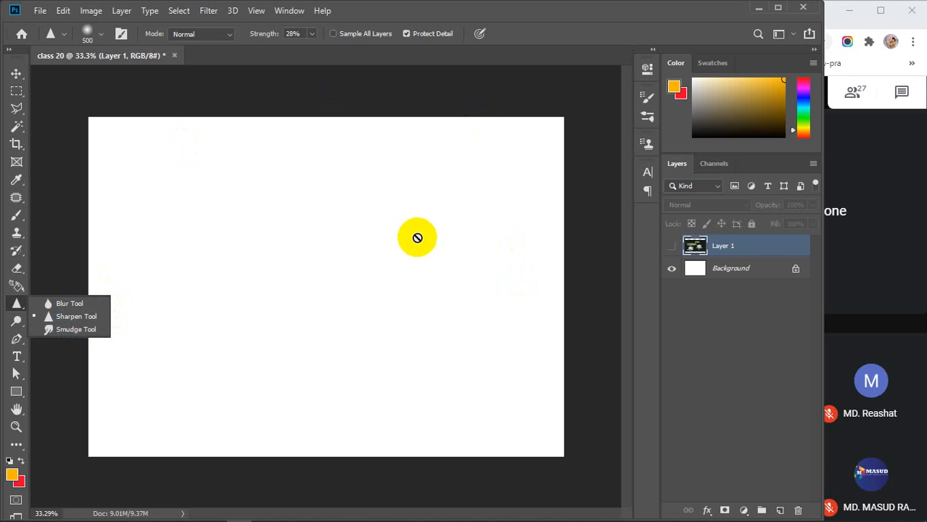
left_click(90, 10)
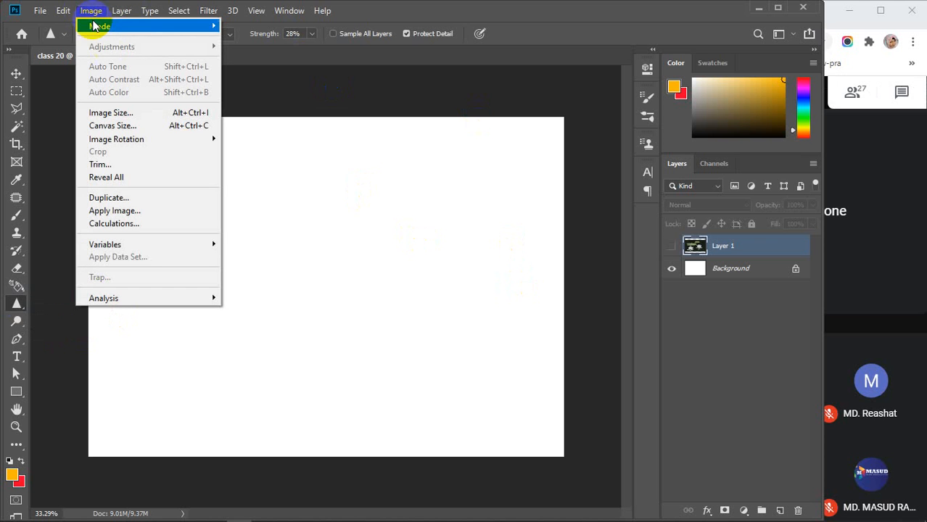
right_click(12, 309)
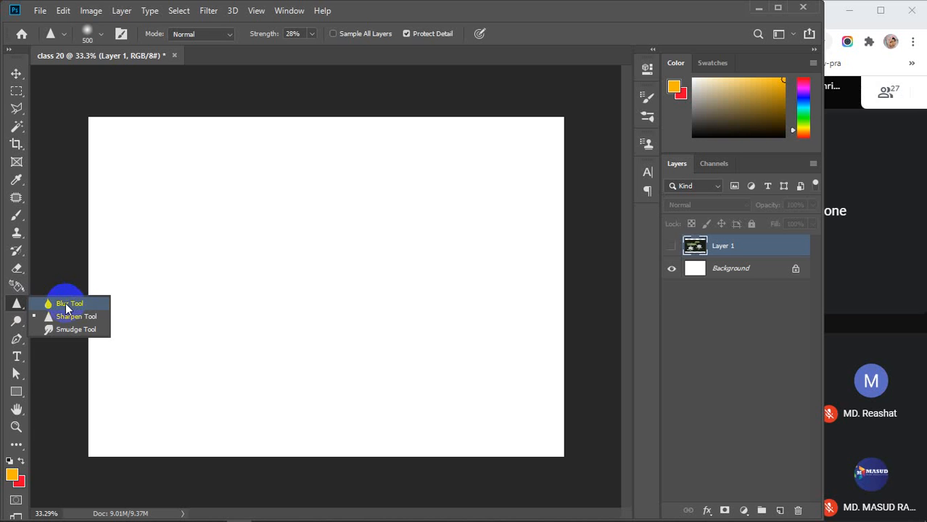
left_click(16, 321)
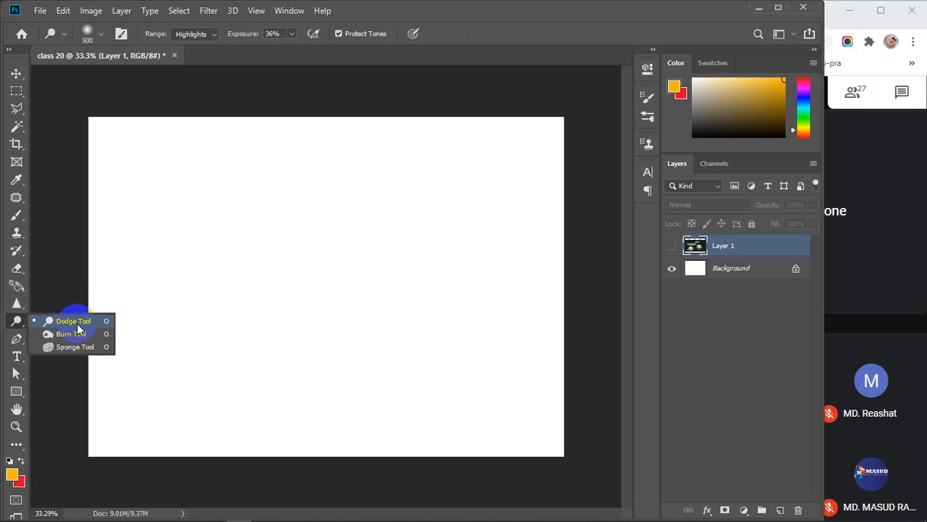
left_click_drag(16, 305, 62, 308)
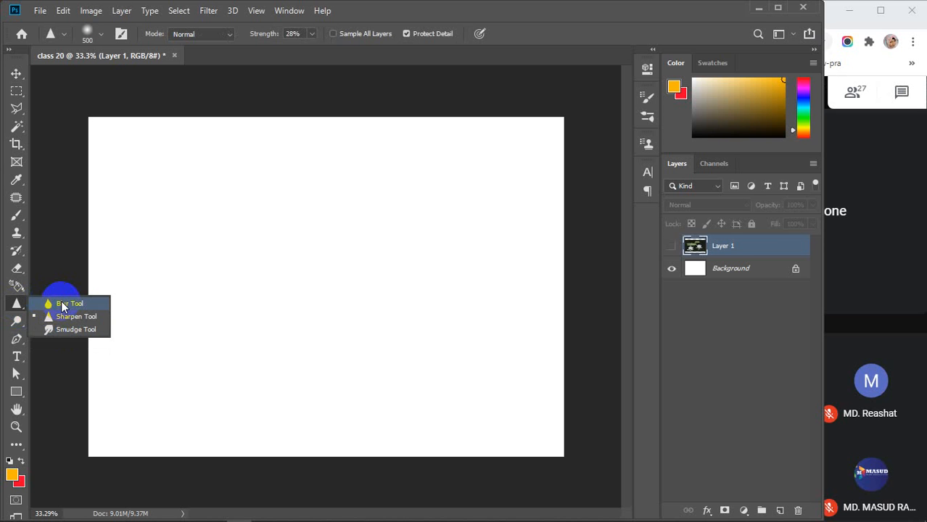
left_click_drag(61, 307, 69, 307)
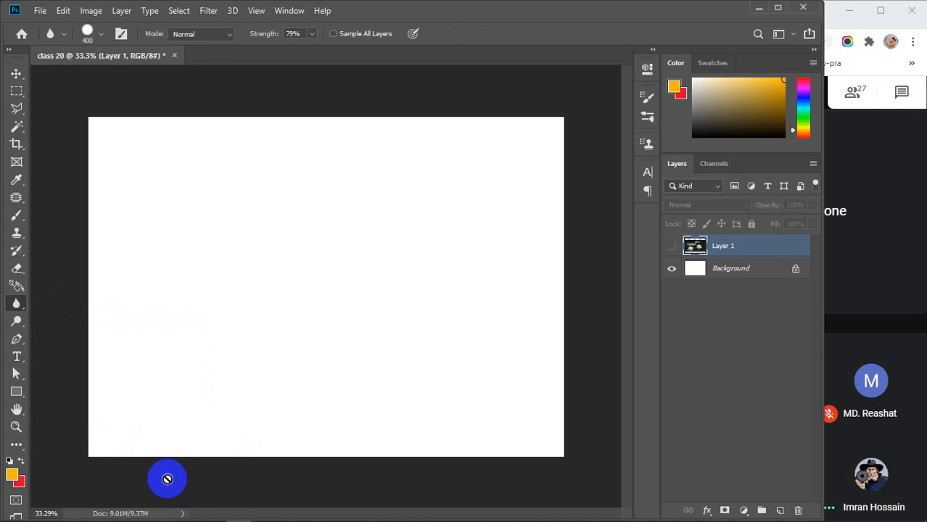
Switch to the Chrome window with the landscape image results and search Google Images for "photo background".
mouse_move(364, 514)
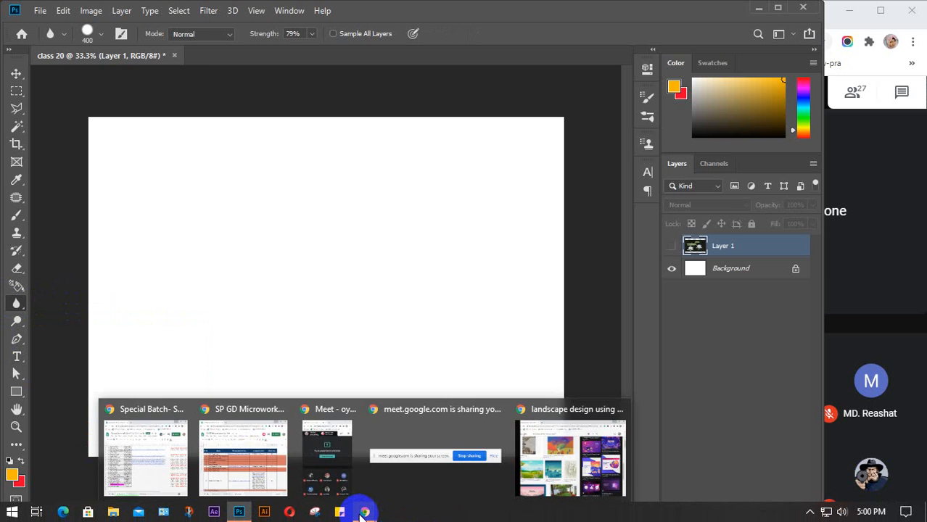
left_click(570, 453)
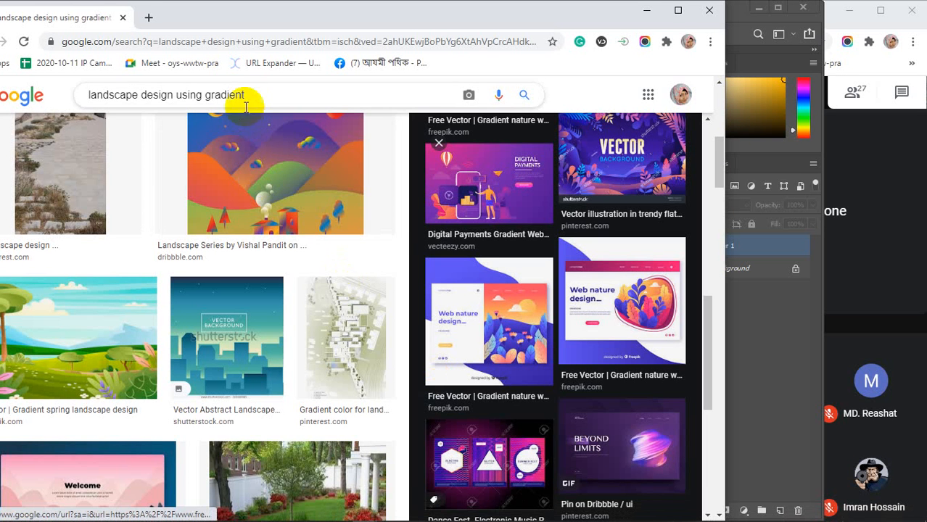
left_click_drag(245, 95, 82, 103)
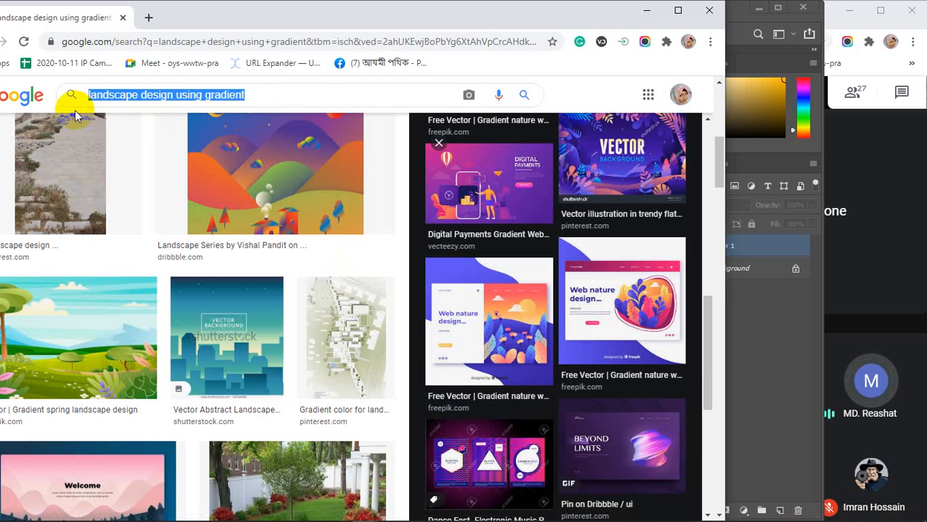
type("photo")
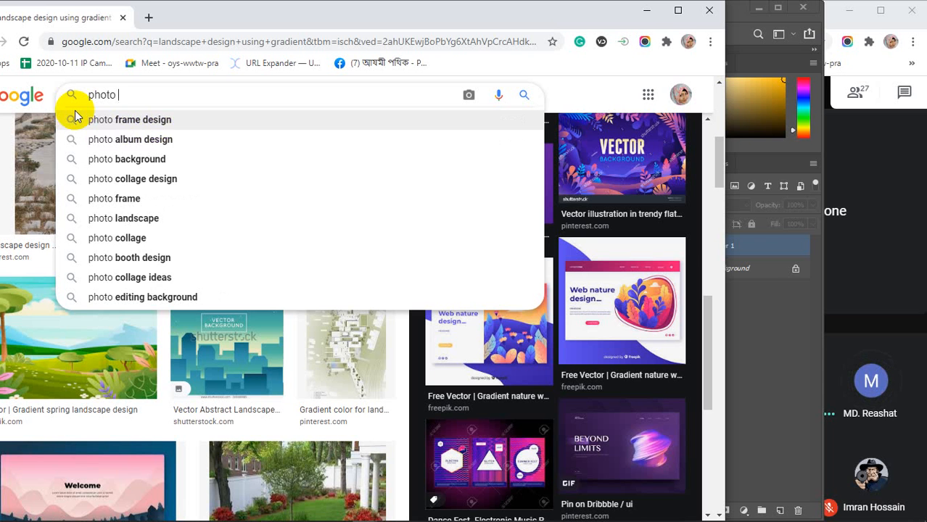
type(" back")
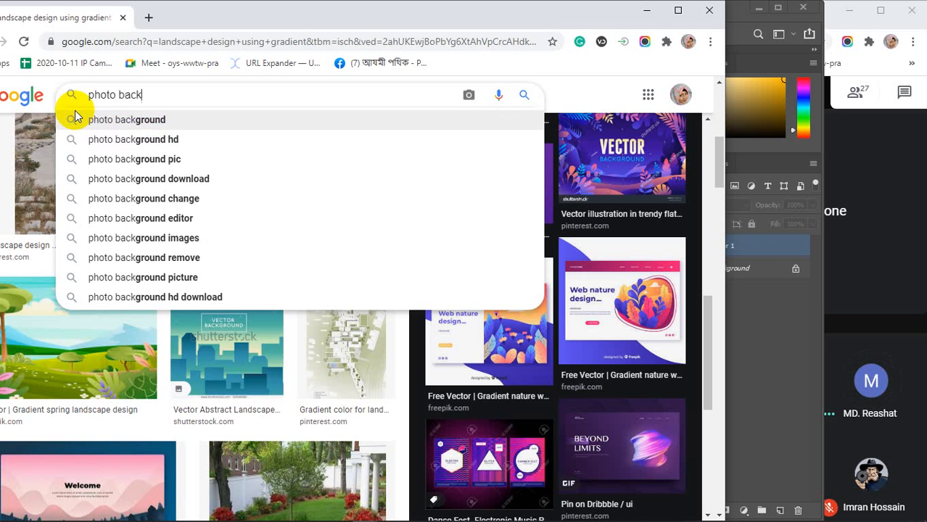
type("ground")
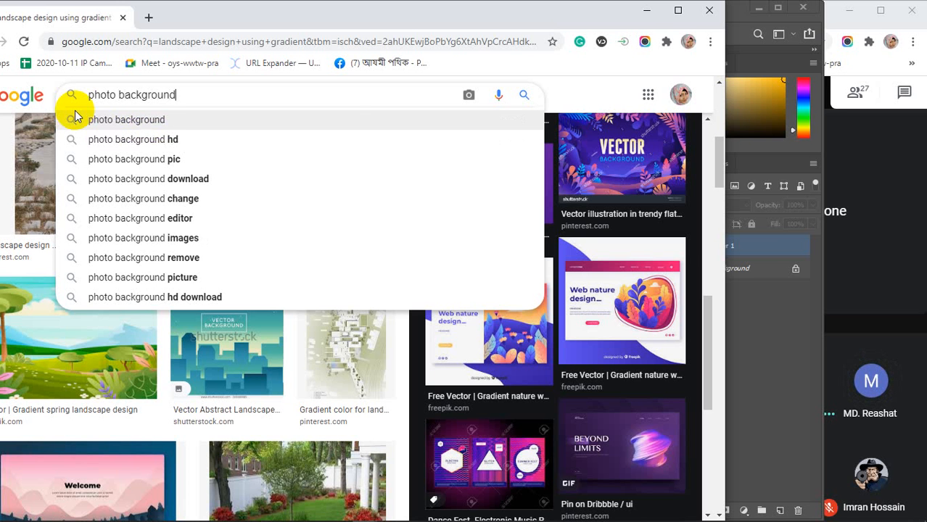
left_click(78, 118)
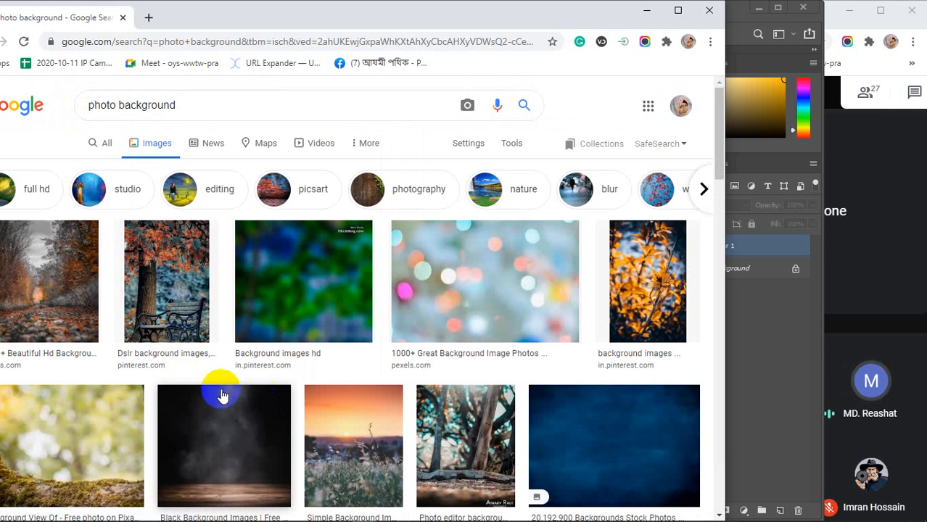
Preview the autumn tree and bench photo and the forest trunk photo from the image results, closing each preview.
left_click(169, 274)
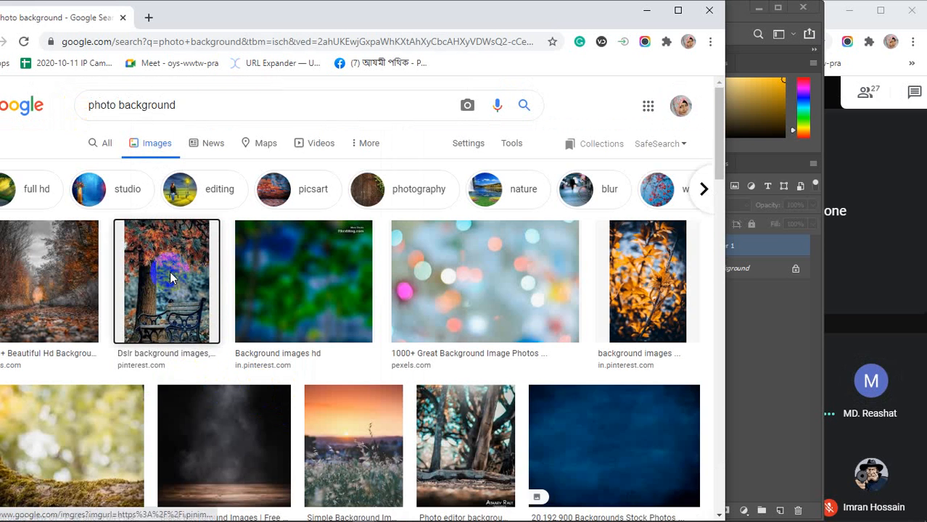
scroll(195, 275, "down", 3)
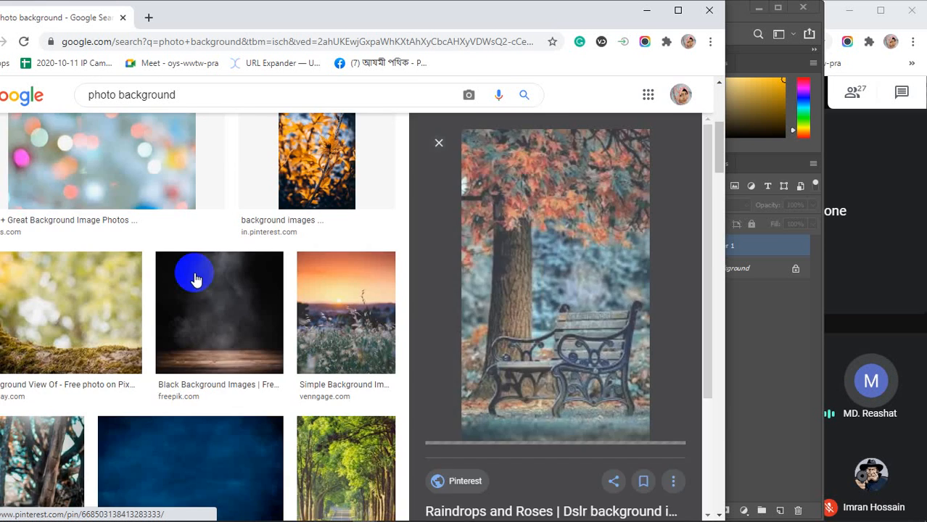
scroll(195, 276, "up", 3)
left_click(439, 154)
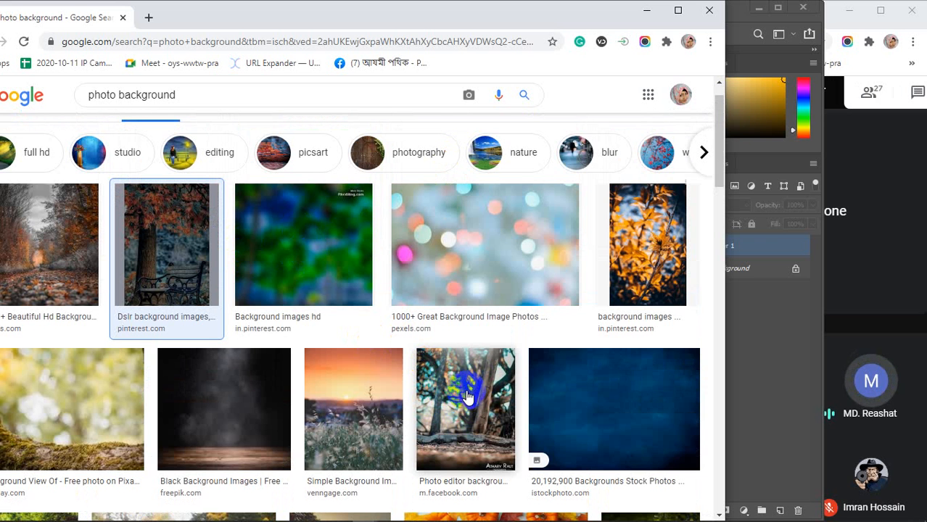
scroll(468, 384, "down", 1)
left_click(470, 346)
scroll(471, 341, "down", 4)
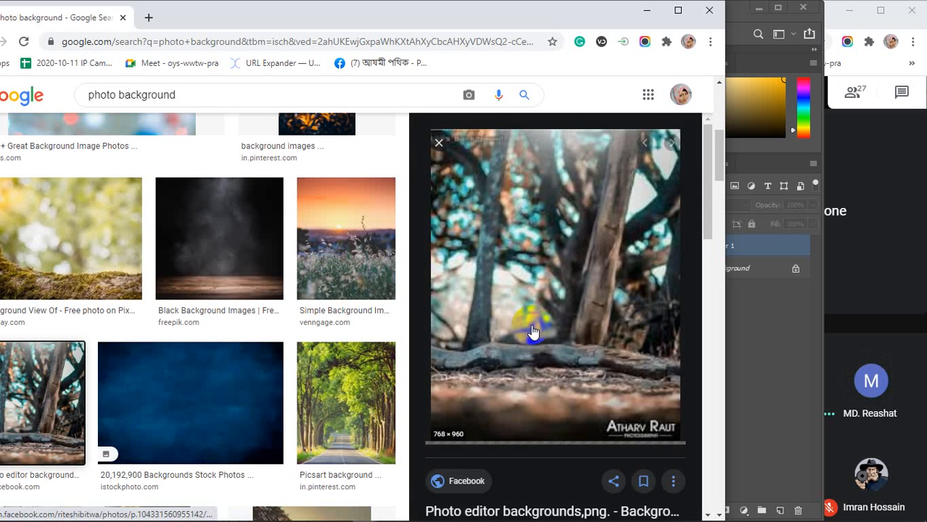
left_click(438, 143)
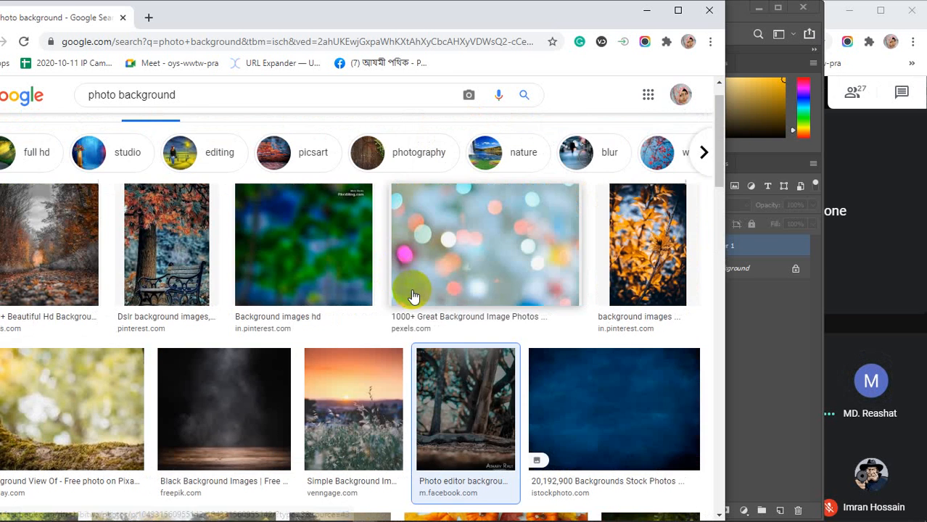
Shift the browser window slightly, preview the tree-lined road photo, and close its preview.
scroll(333, 296, "down", 3)
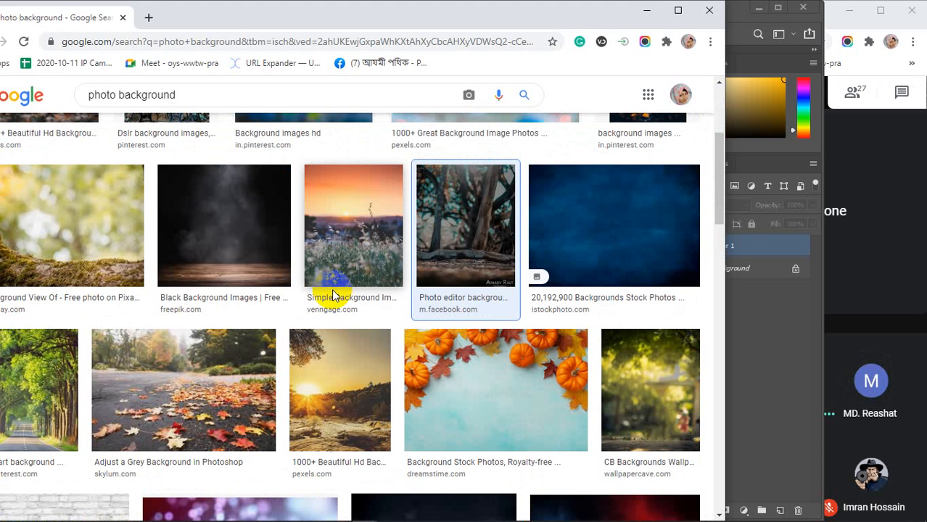
scroll(268, 347, "down", 2)
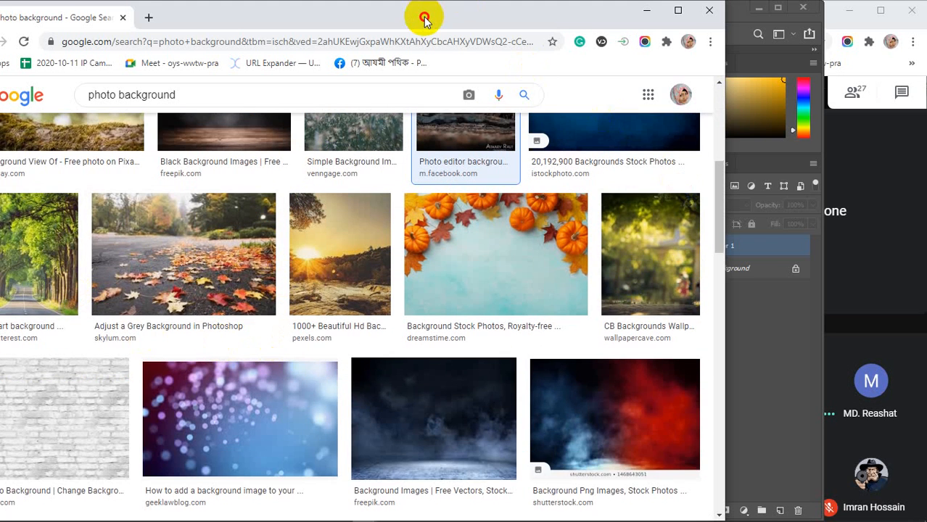
left_click_drag(424, 18, 441, 18)
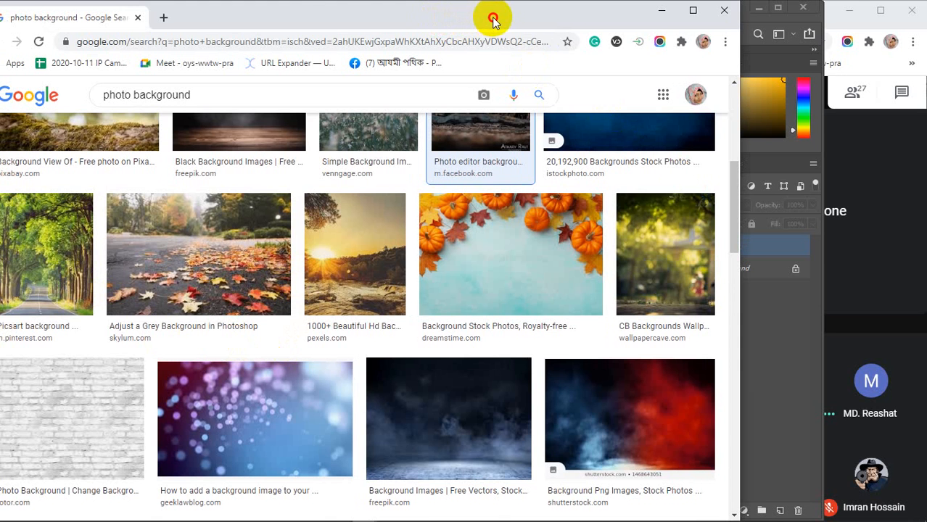
left_click_drag(343, 15, 347, 15)
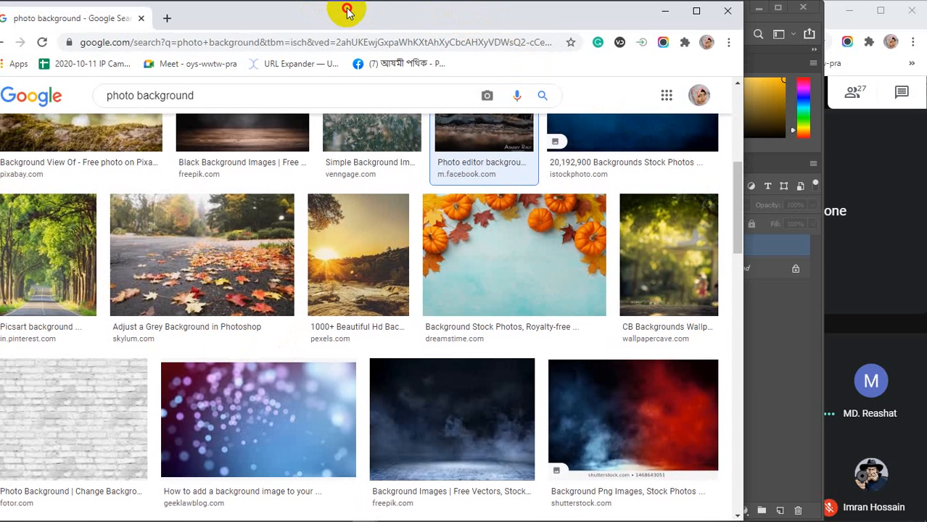
left_click(318, 11)
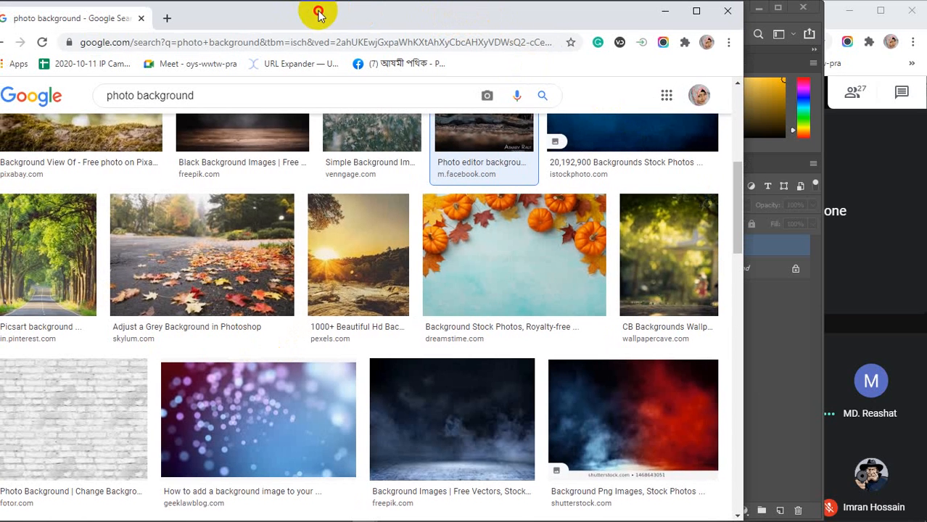
left_click(79, 251)
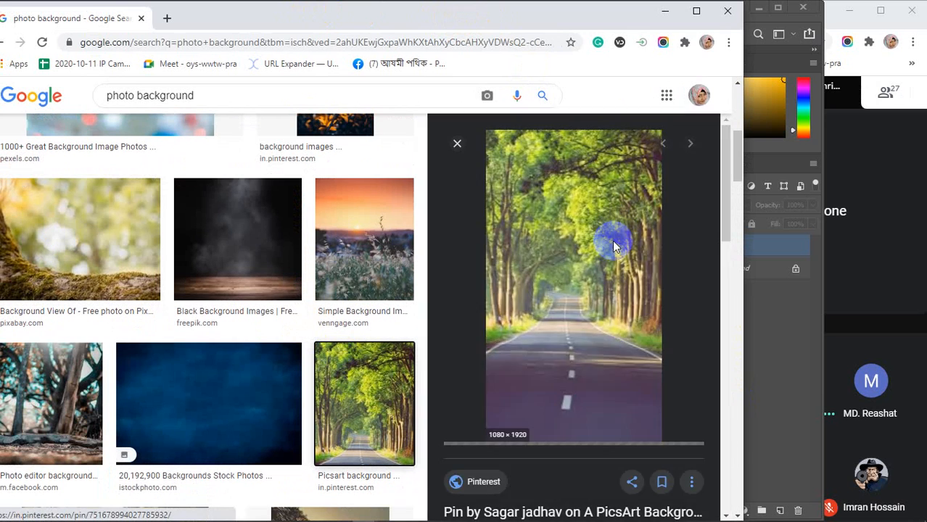
left_click(458, 144)
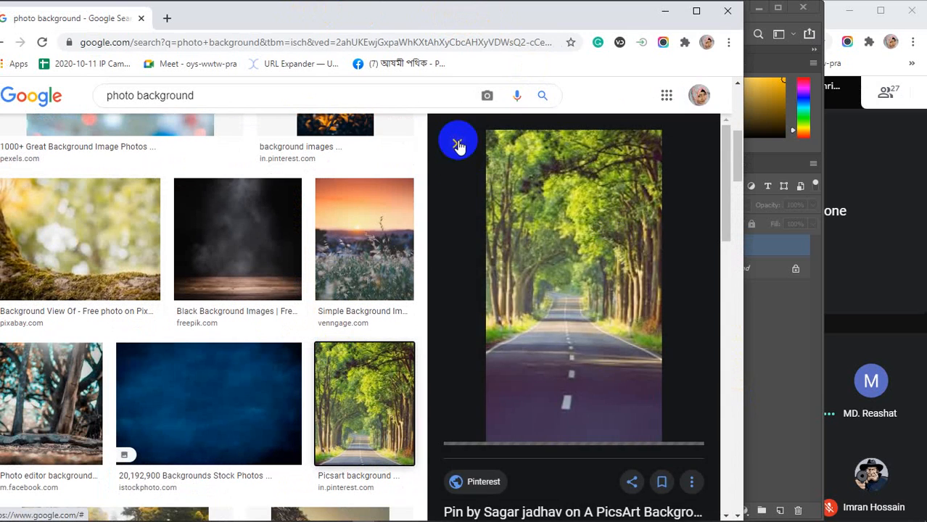
Look through further background results, preview the Unsplash photo of a park path under trees, and examine its related images.
scroll(261, 312, "down", 4)
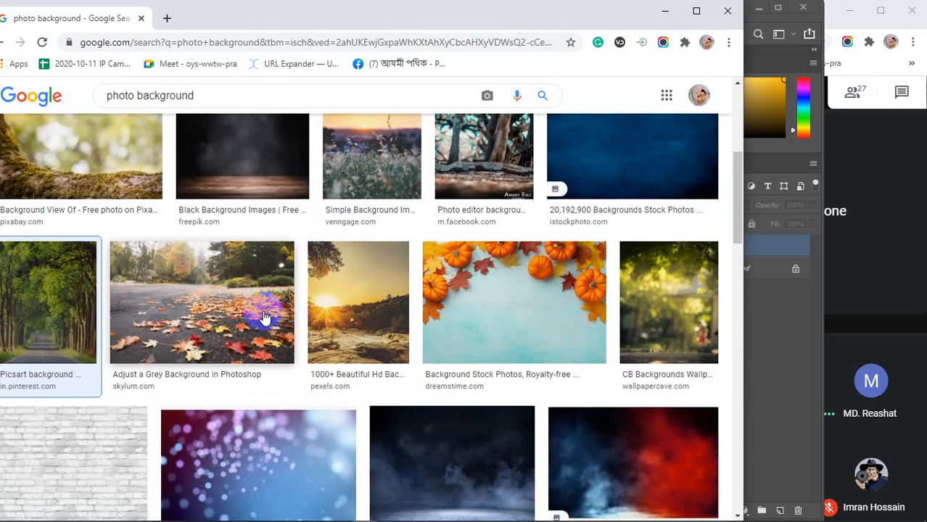
scroll(265, 317, "down", 8)
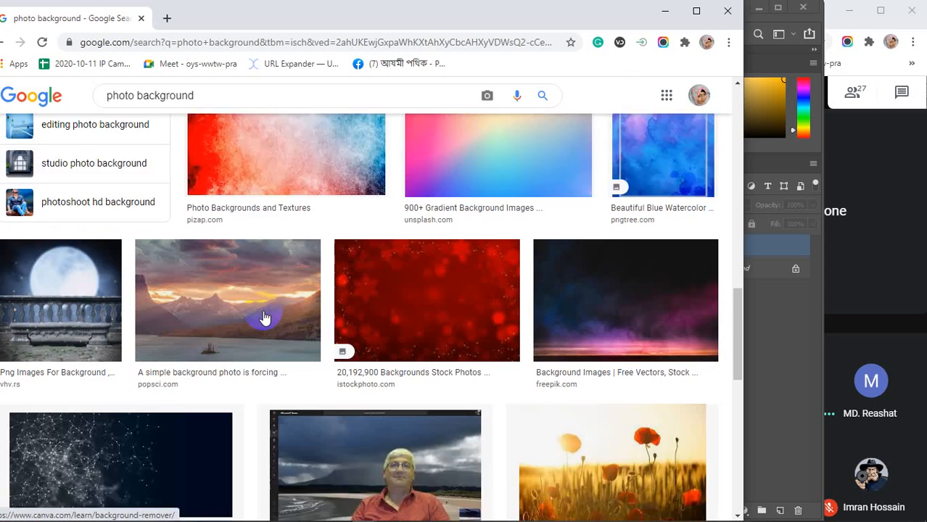
scroll(265, 318, "down", 6)
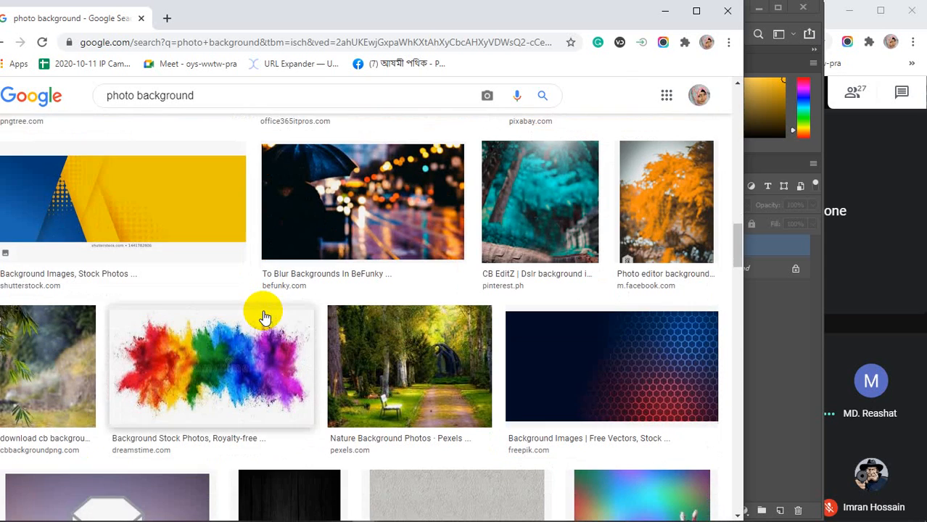
scroll(265, 318, "down", 3)
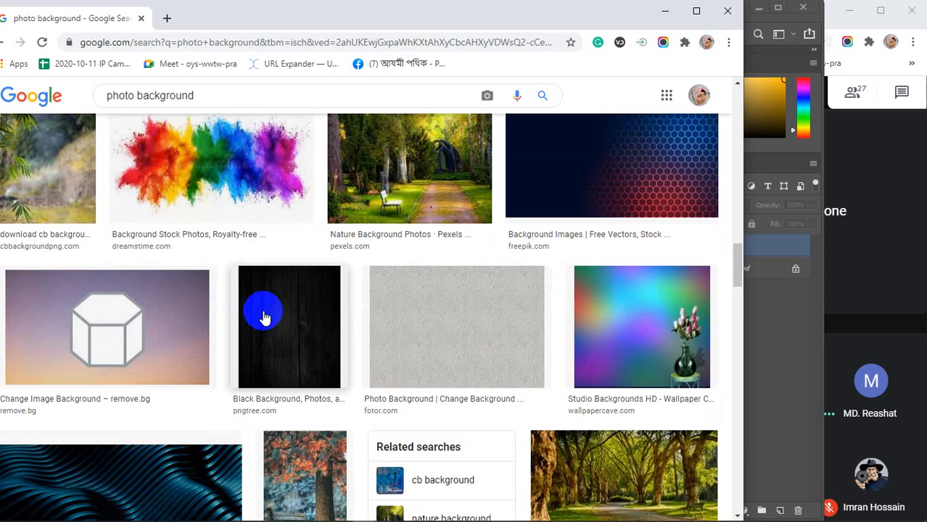
scroll(265, 317, "down", 5)
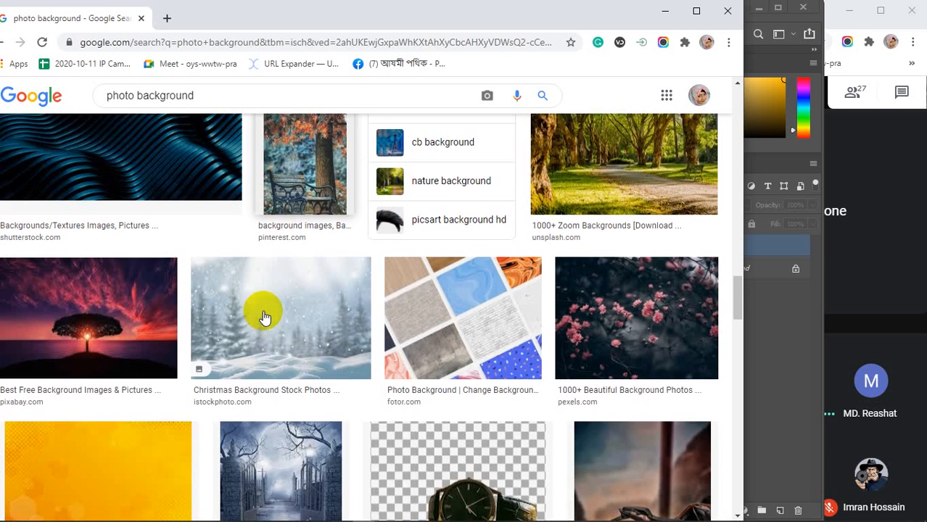
scroll(265, 318, "up", 1)
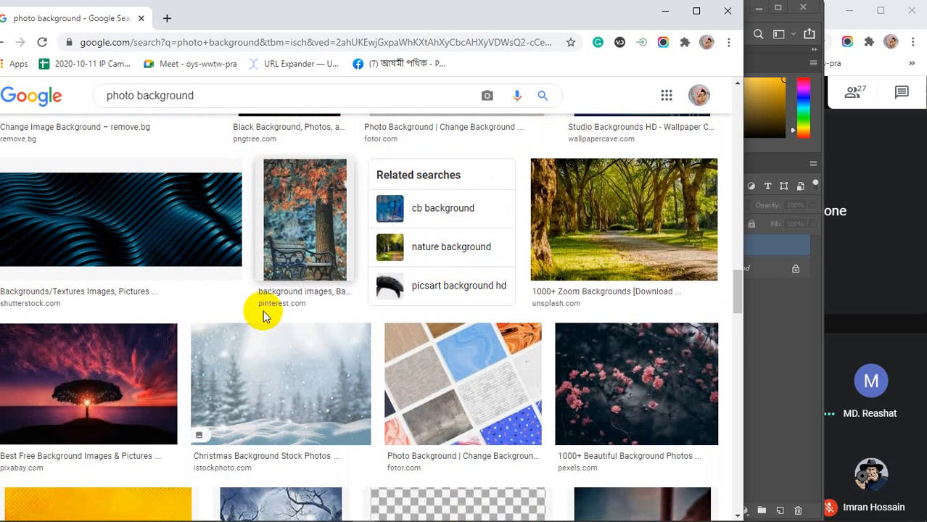
left_click(631, 212)
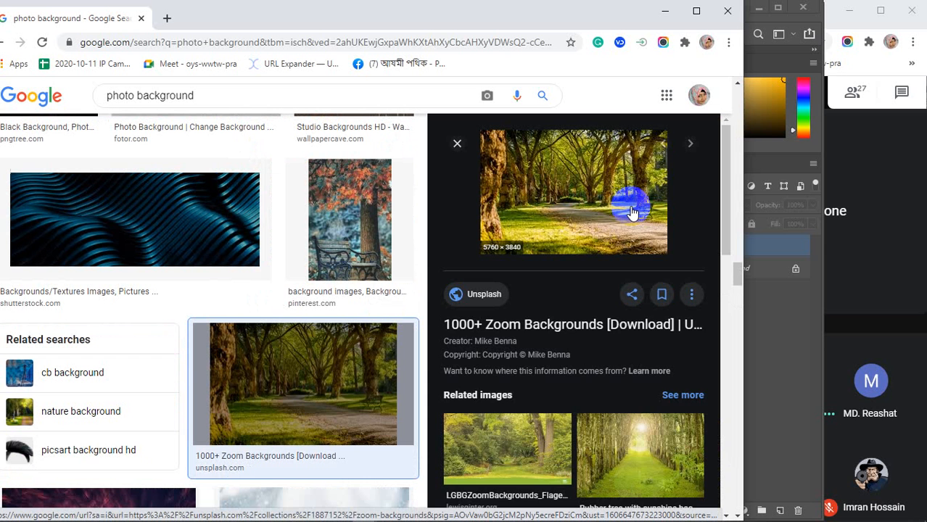
scroll(631, 211, "down", 5)
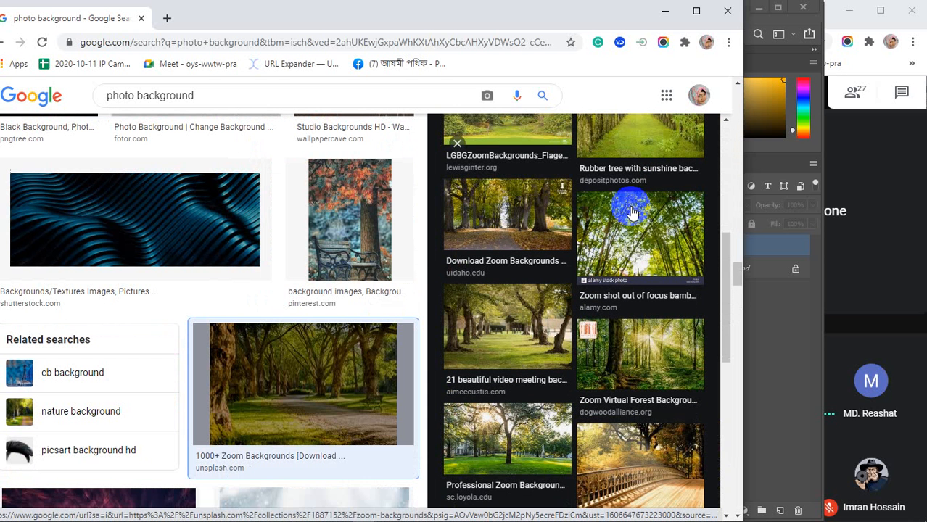
scroll(631, 212, "down", 3)
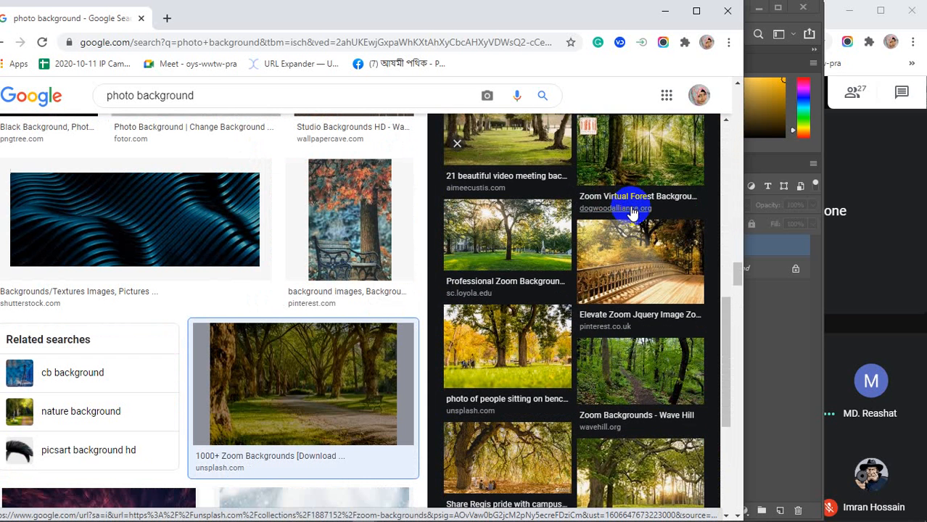
scroll(630, 212, "down", 2)
scroll(631, 212, "down", 2)
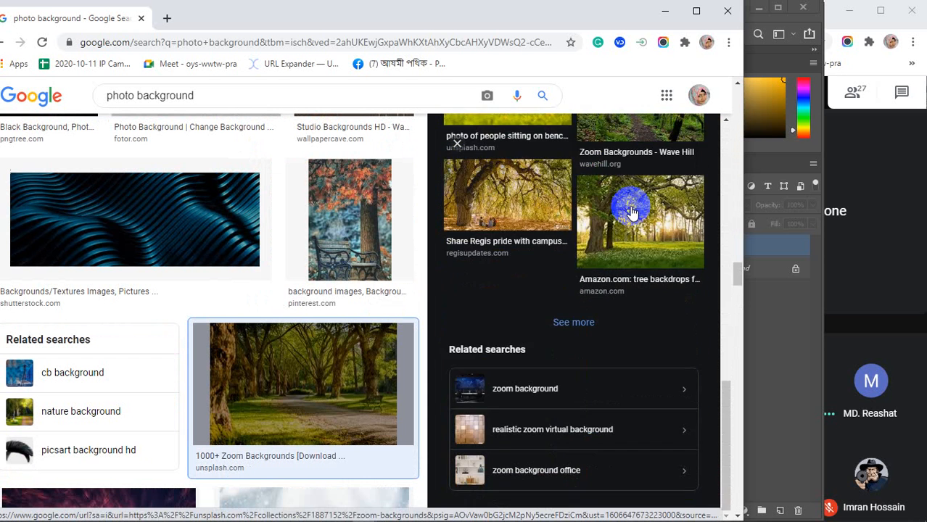
scroll(631, 211, "up", 12)
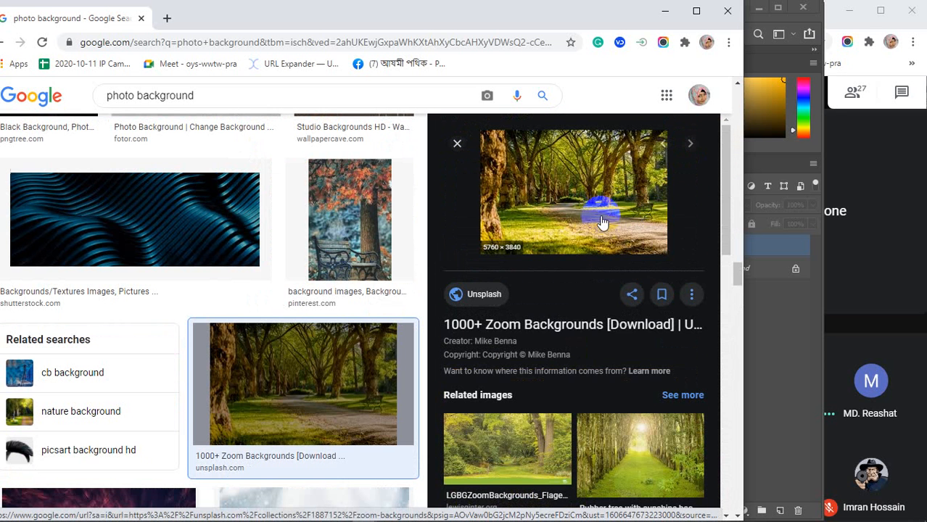
left_click(573, 187)
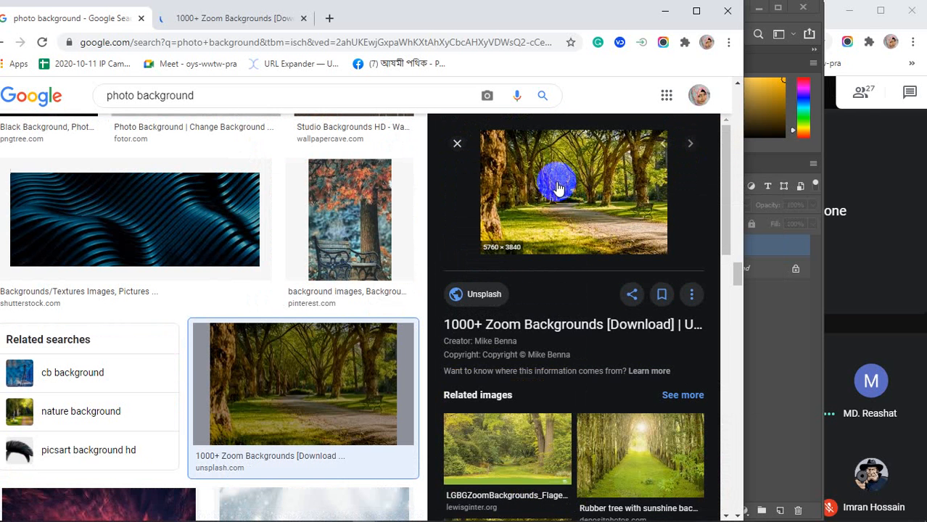
right_click(553, 181)
left_click(560, 182)
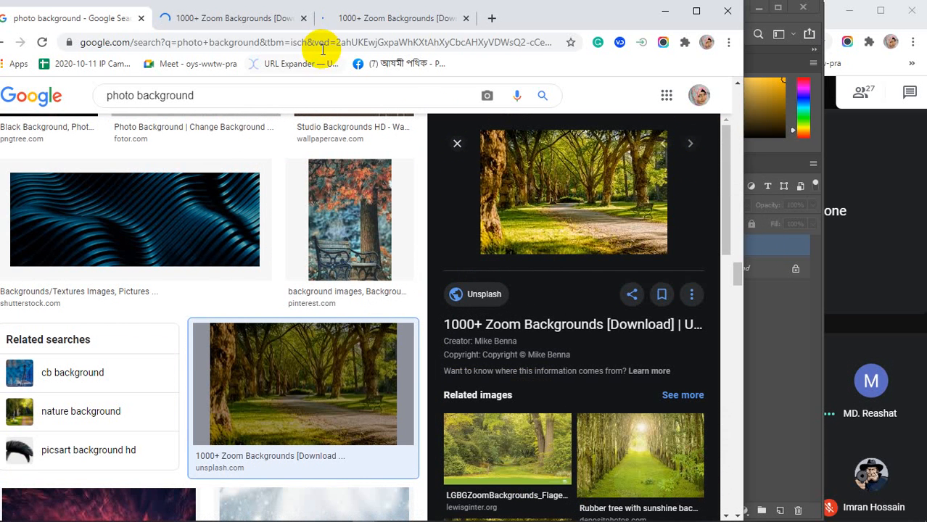
left_click(302, 17)
left_click(302, 18)
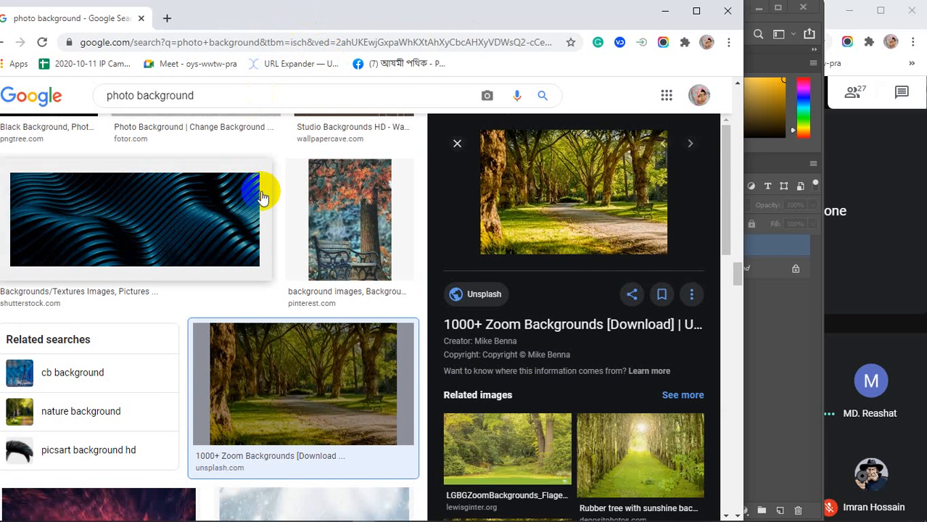
Close the park path preview and look through further "photo background" results for a suitable picture.
left_click(457, 143)
scroll(309, 243, "down", 4)
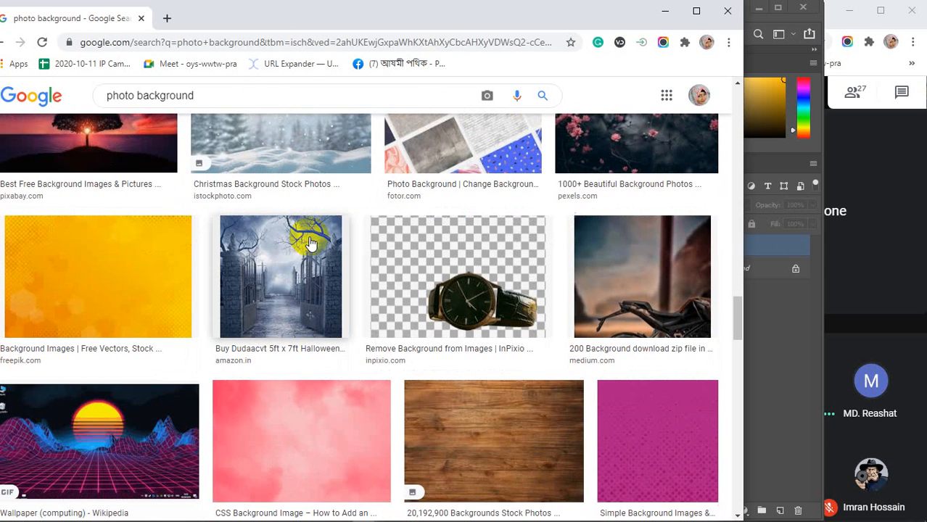
scroll(310, 243, "down", 2)
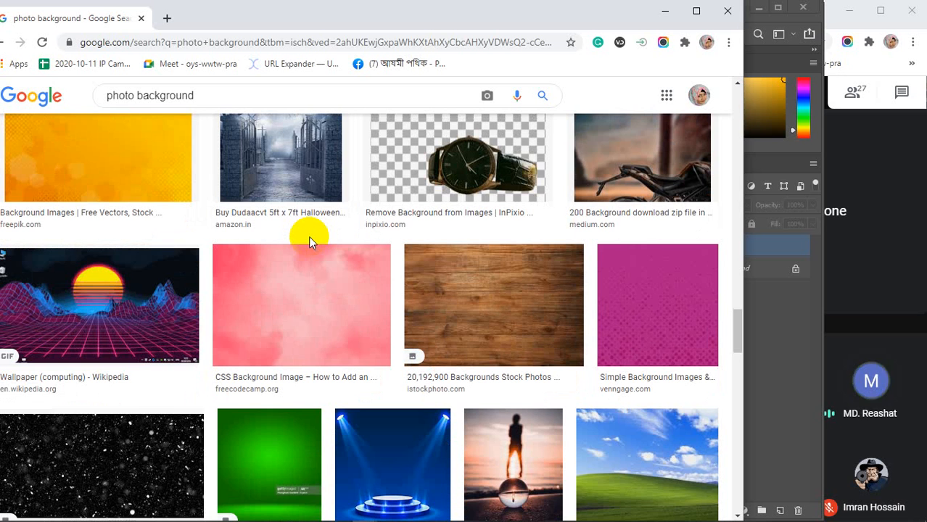
scroll(308, 235, "down", 2)
scroll(308, 240, "down", 2)
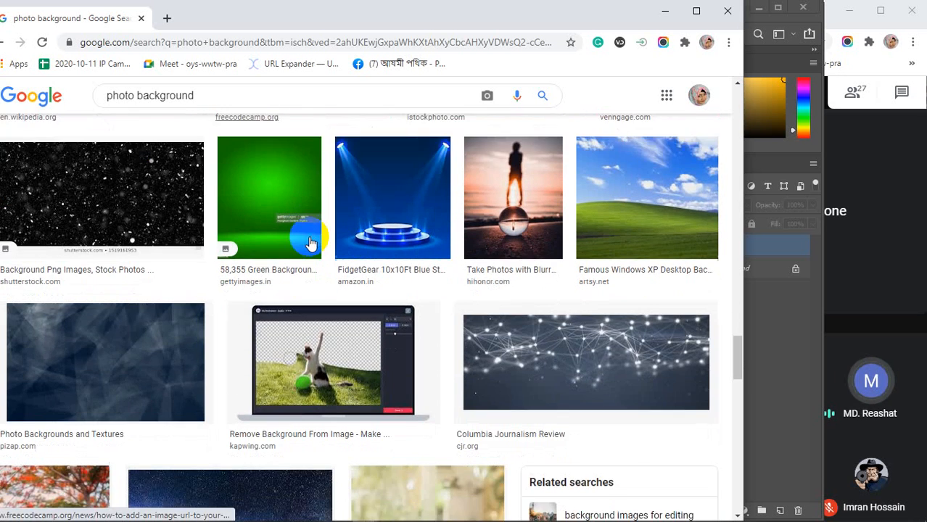
scroll(310, 244, "down", 4)
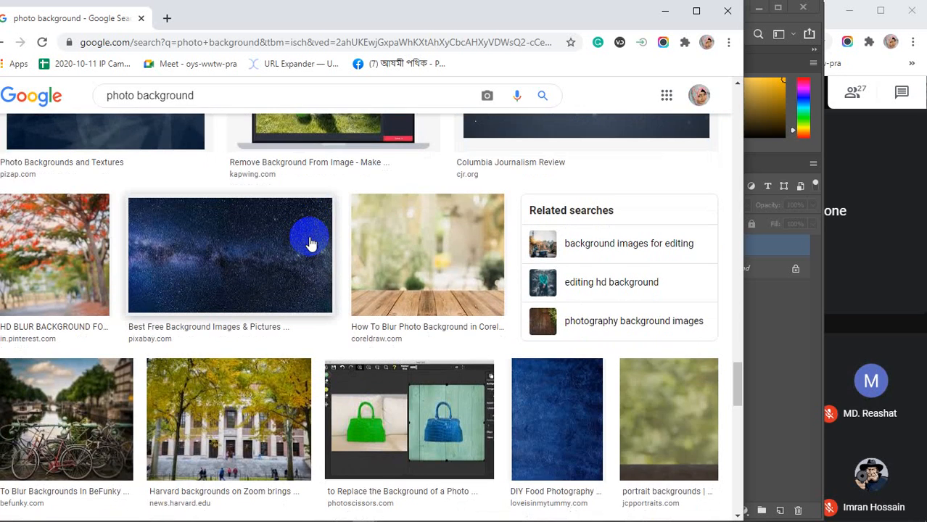
scroll(310, 244, "down", 3)
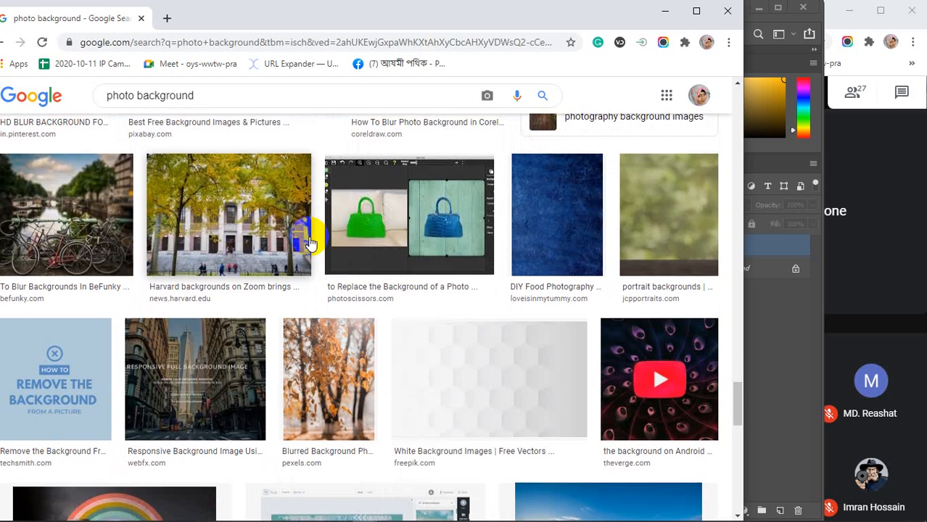
scroll(309, 244, "down", 2)
scroll(309, 243, "down", 2)
scroll(309, 244, "down", 1)
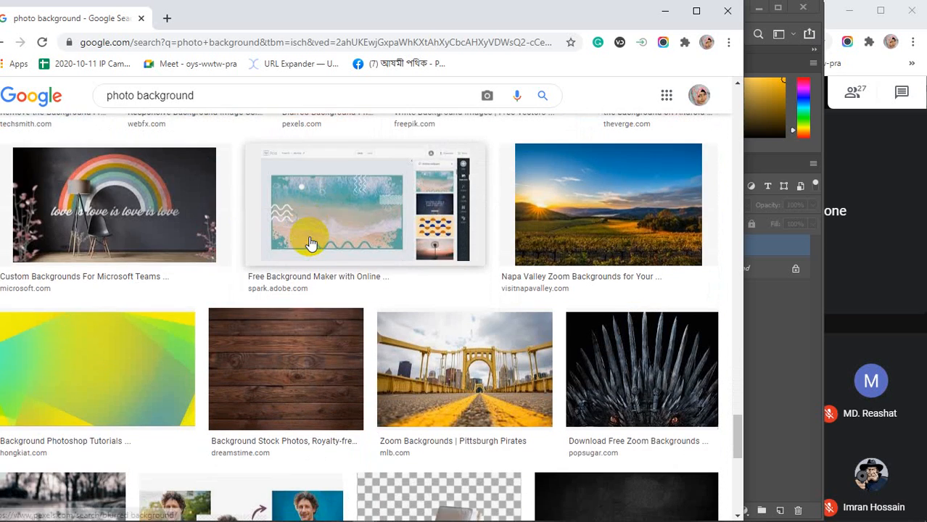
scroll(310, 244, "down", 2)
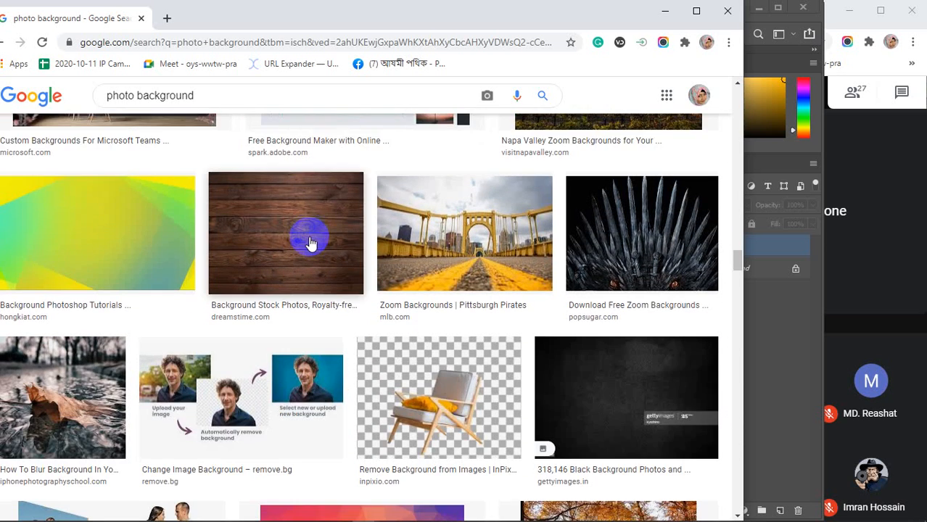
scroll(309, 243, "down", 2)
scroll(309, 244, "down", 2)
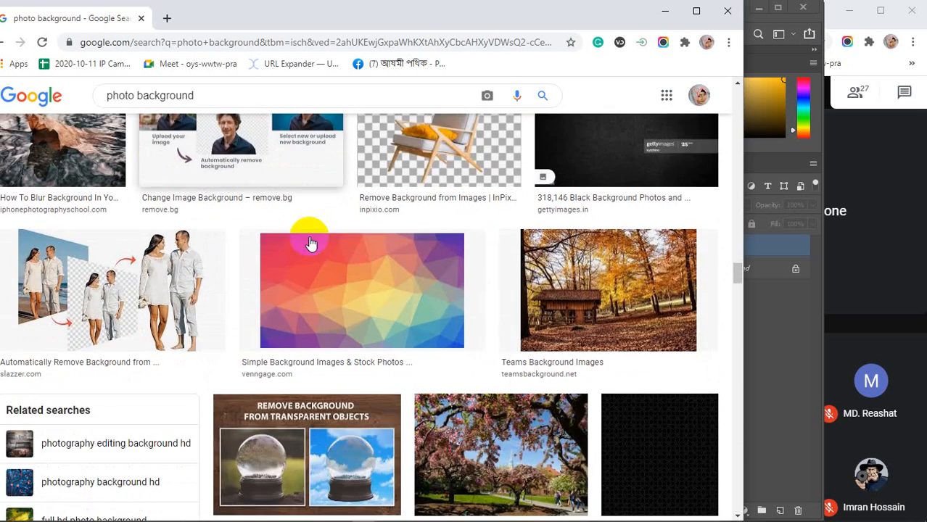
Preview the autumn forest photo with the wooden hut in an enlarged browser window, close the preview and restore the window size.
left_click(618, 289)
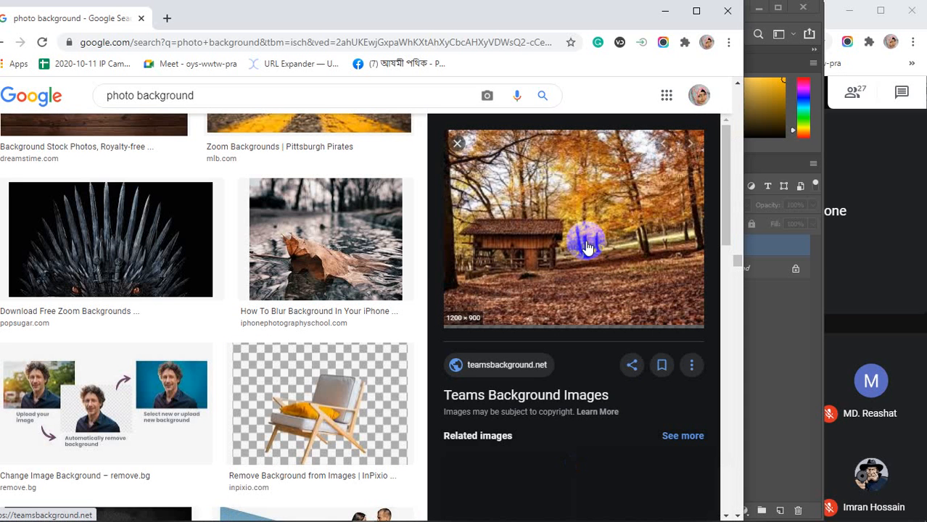
left_click(696, 11)
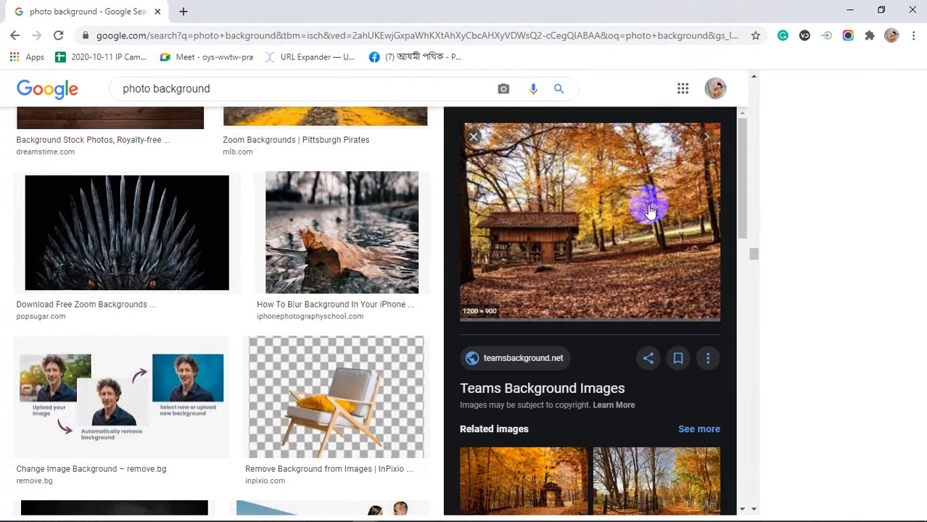
scroll(608, 222, "down", 2)
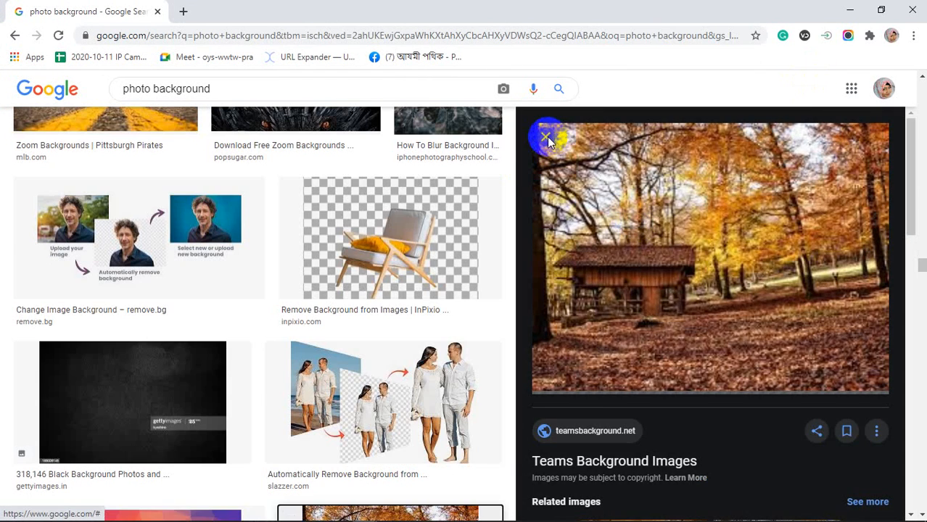
left_click(545, 136)
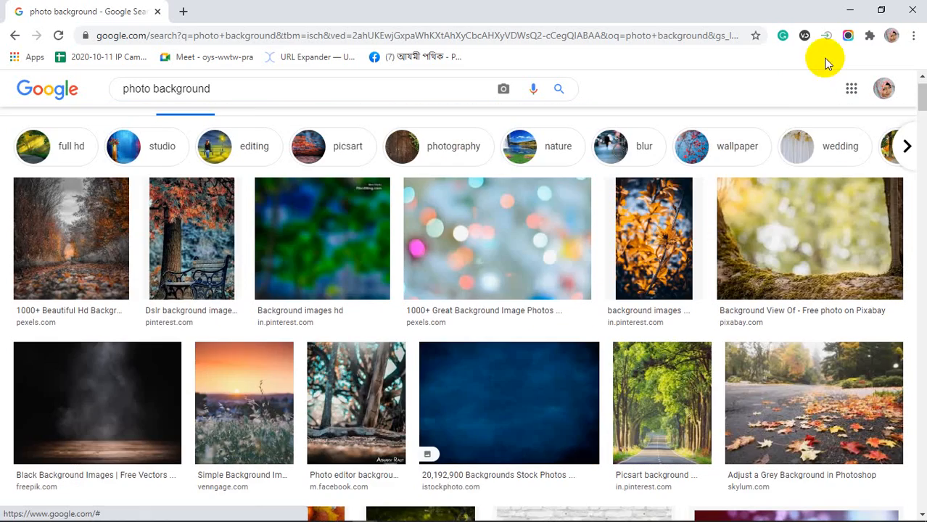
left_click(885, 11)
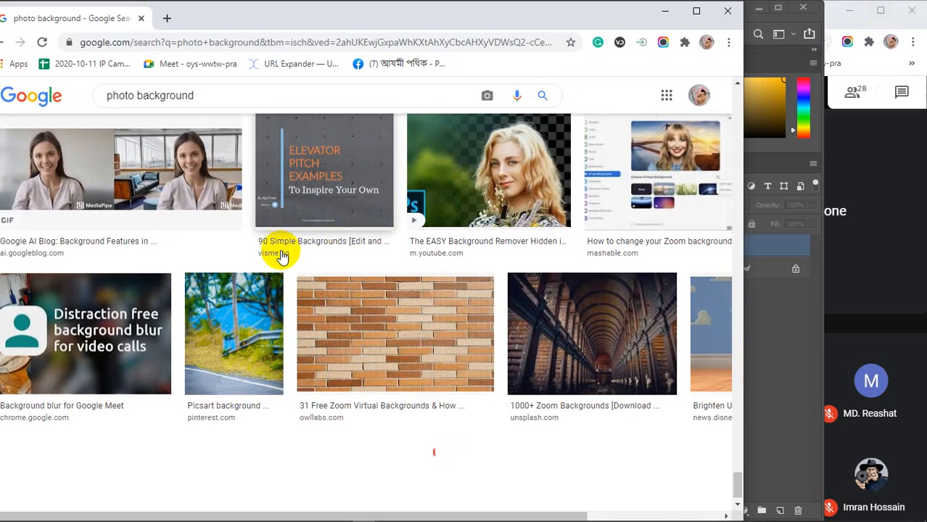
Look through the remaining background results and rerun the "photo background" image search.
scroll(290, 250, "down", 6)
scroll(279, 250, "up", 5)
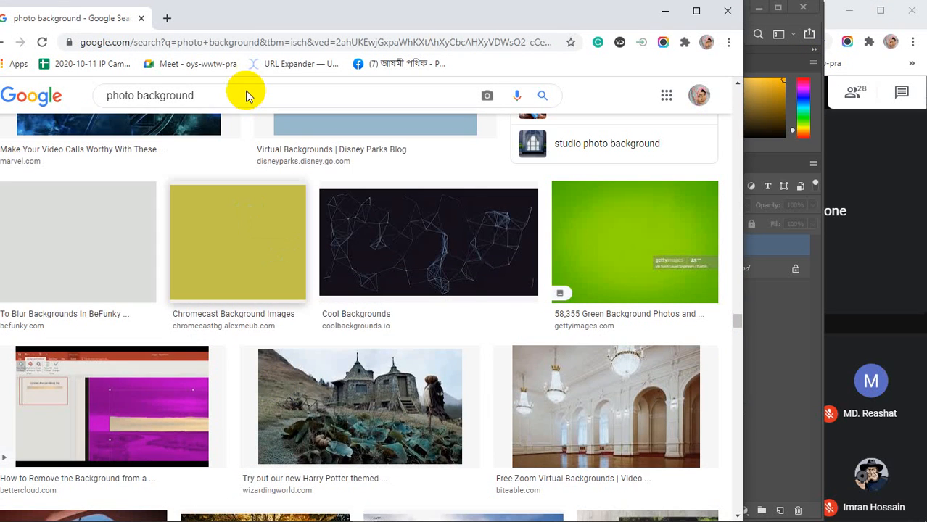
scroll(205, 101, "up", 3)
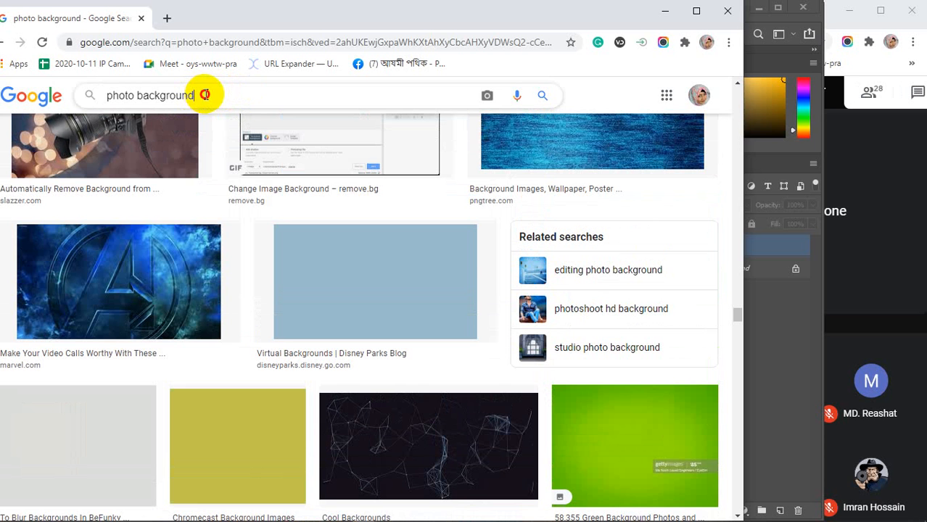
left_click_drag(205, 95, 95, 95)
key("Return")
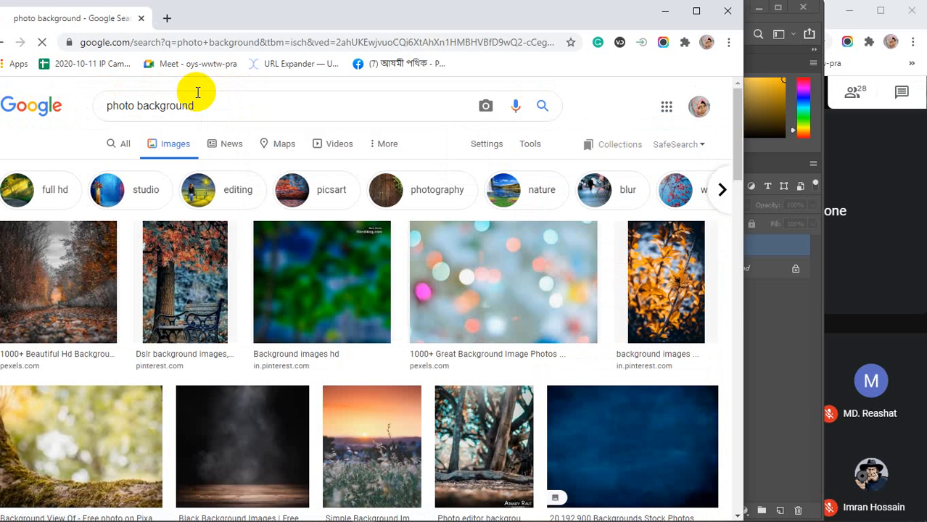
left_click_drag(206, 106, 77, 100)
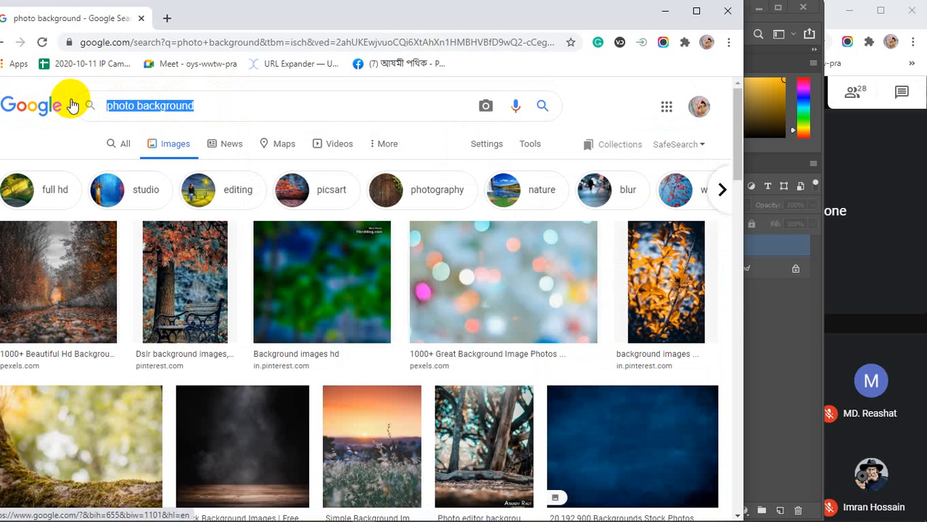
type("morrisas")
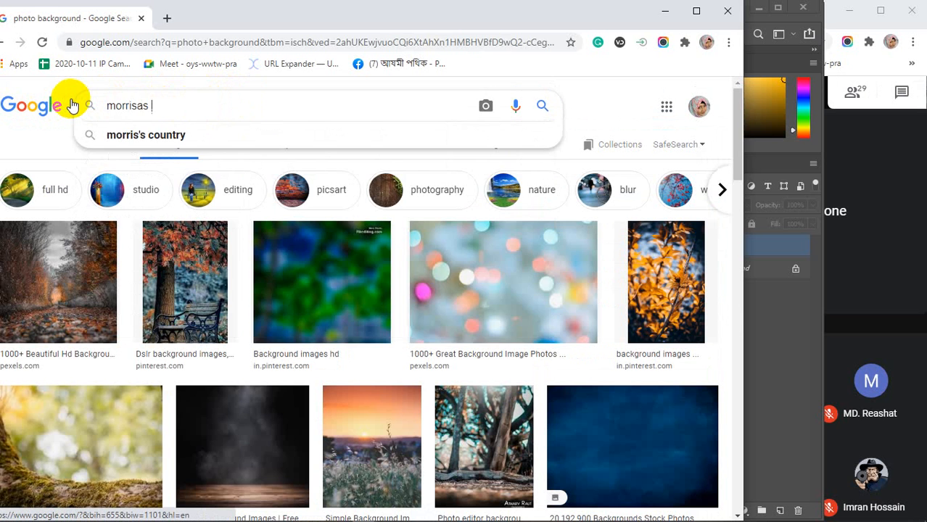
key("BackSpace")
key("BackSpace")
key("BackSpace")
key("BackSpace")
key("BackSpace")
key("BackSpace")
key("BackSpace")
key("BackSpace")
key("BackSpace")
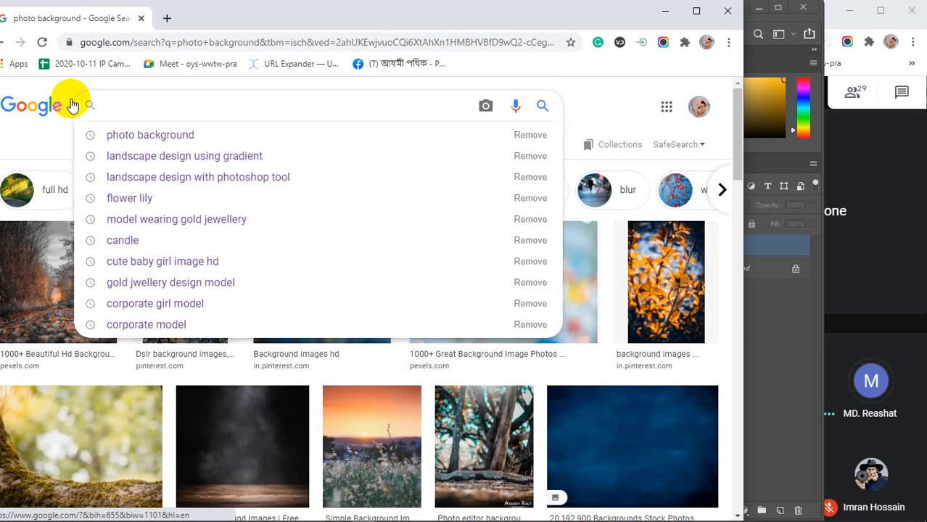
type("na")
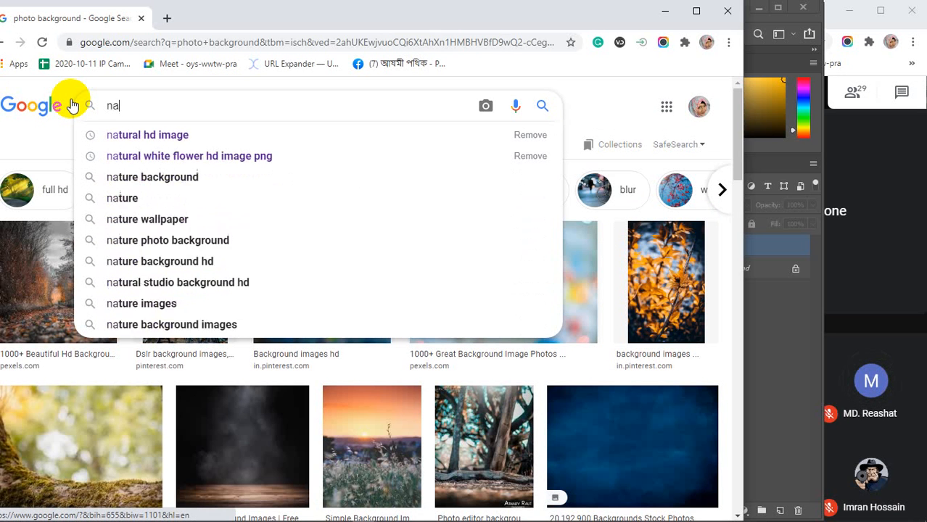
type("u")
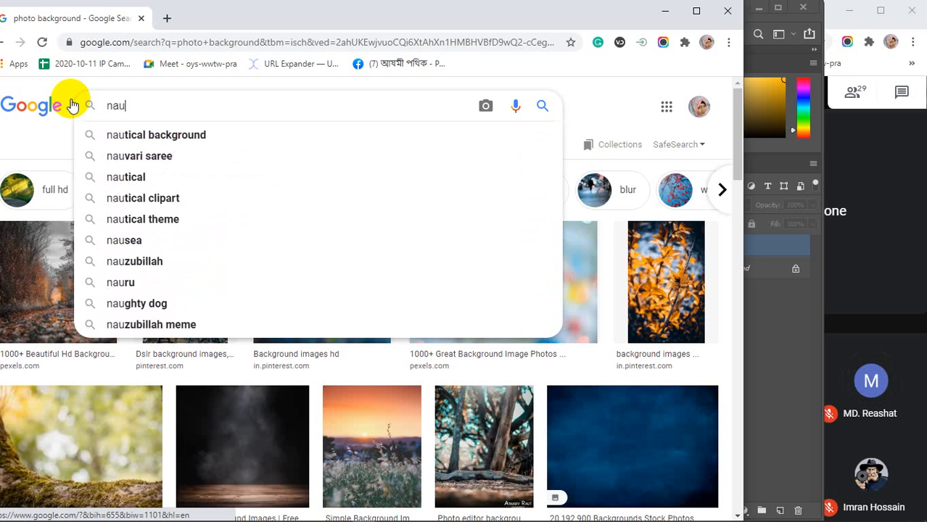
key("BackSpace")
key("BackSpace")
key("BackSpace")
Search Google Images for "mauritious 7 color soil", choosing the results for this exact wording over the suggested correction.
type("mau")
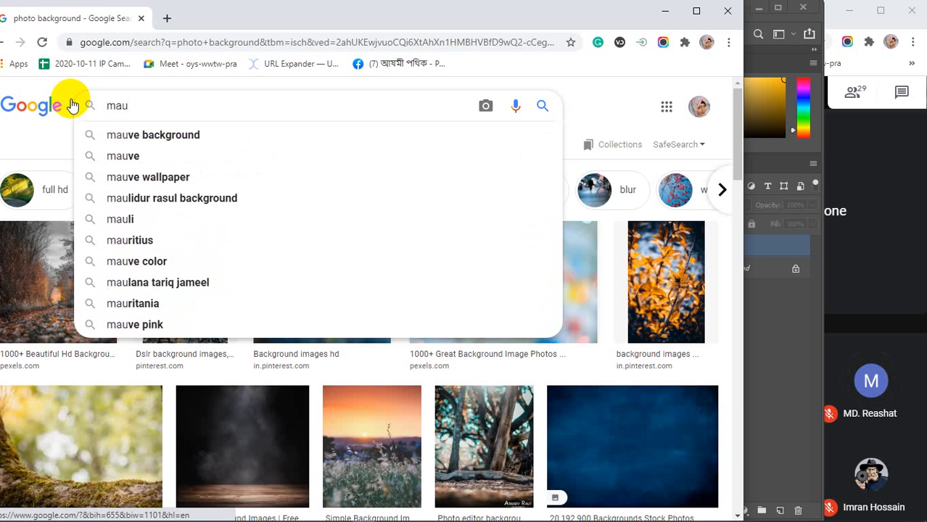
type("ri")
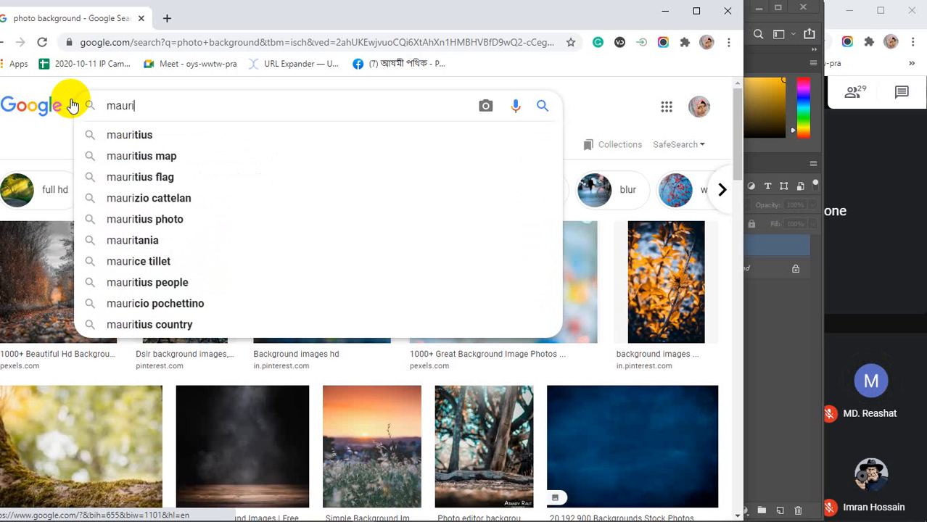
type("t")
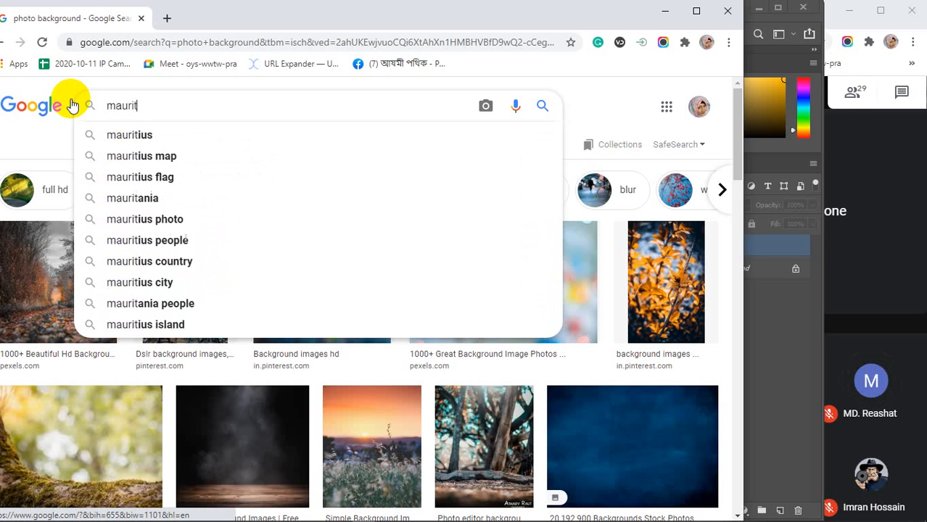
type("ious")
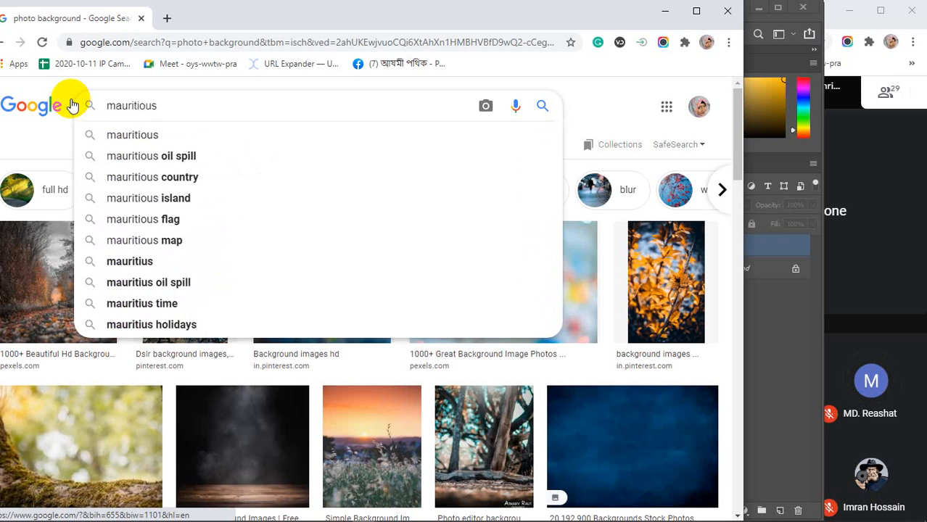
type(" 7 color soil")
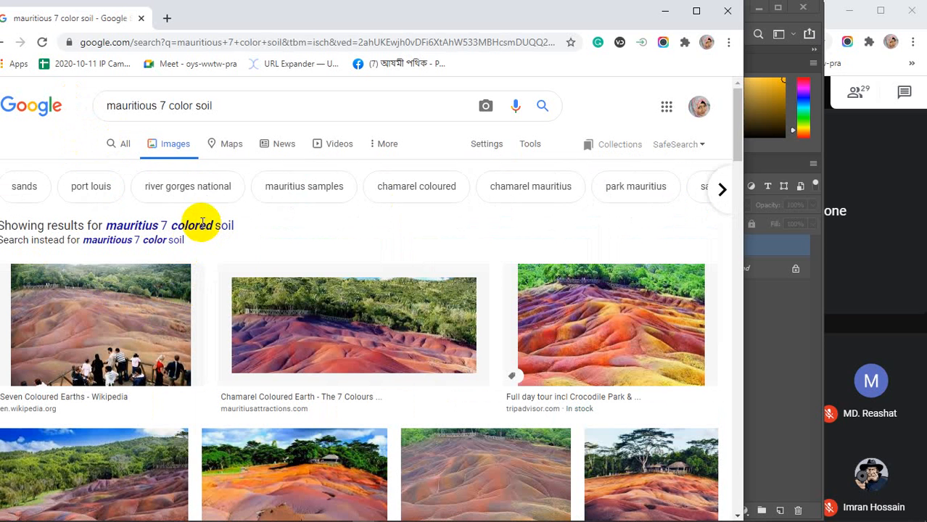
left_click(225, 229)
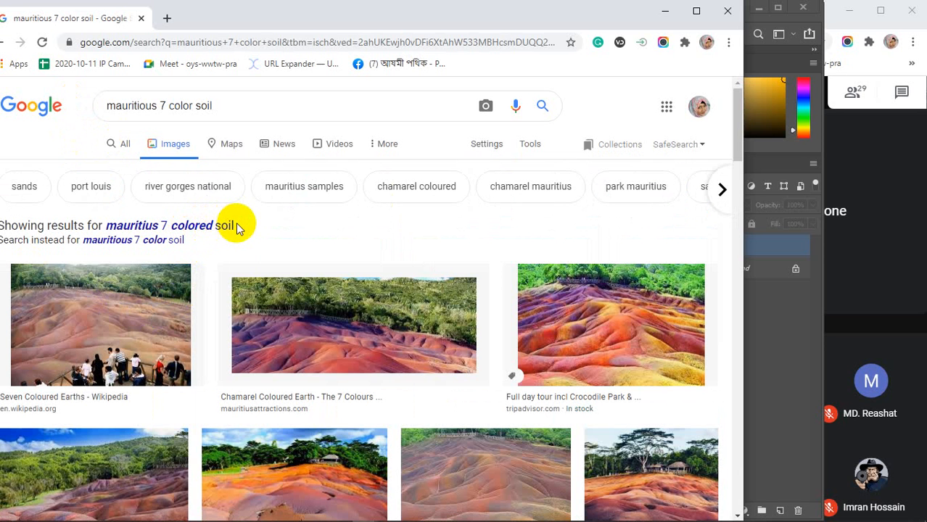
left_click(138, 247)
Look through the soil results, preview the first two Chamarel coloured earth photos, and examine the related images of the one with the large tree.
scroll(290, 258, "down", 2)
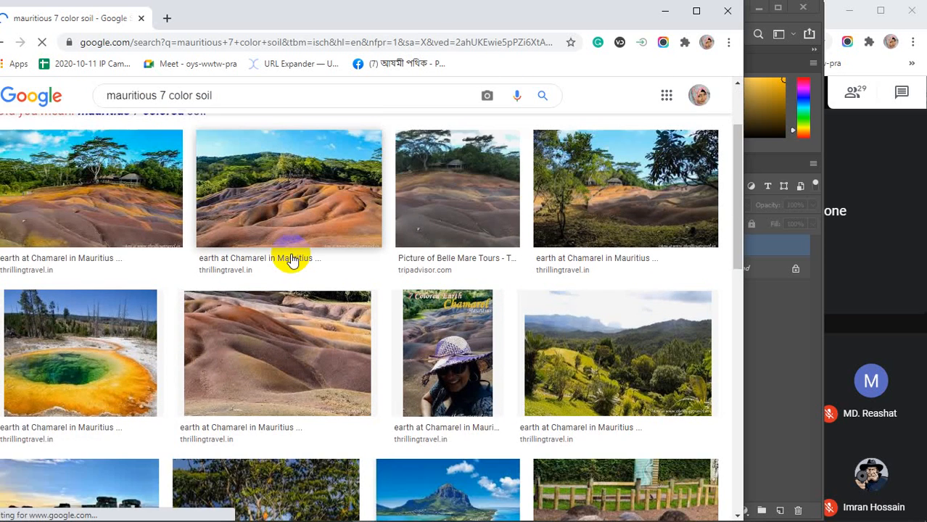
scroll(290, 260, "down", 3)
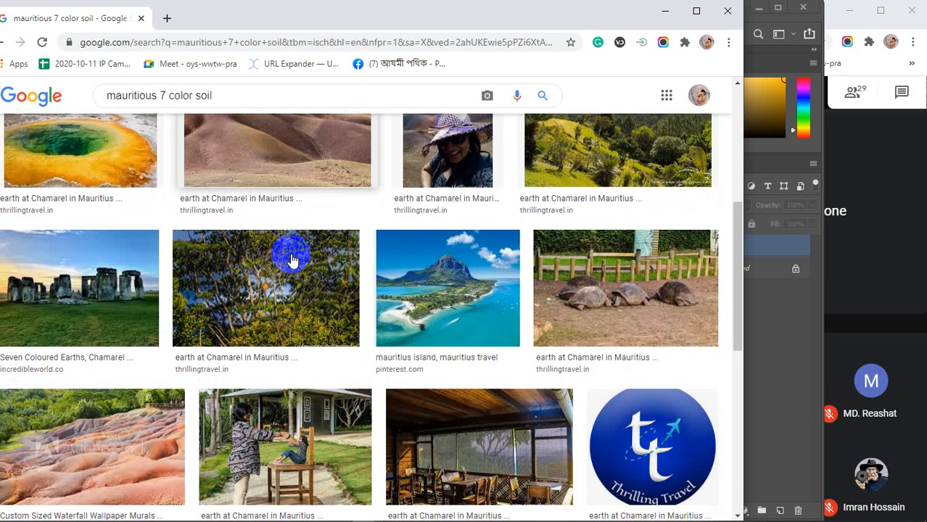
scroll(291, 254, "down", 1)
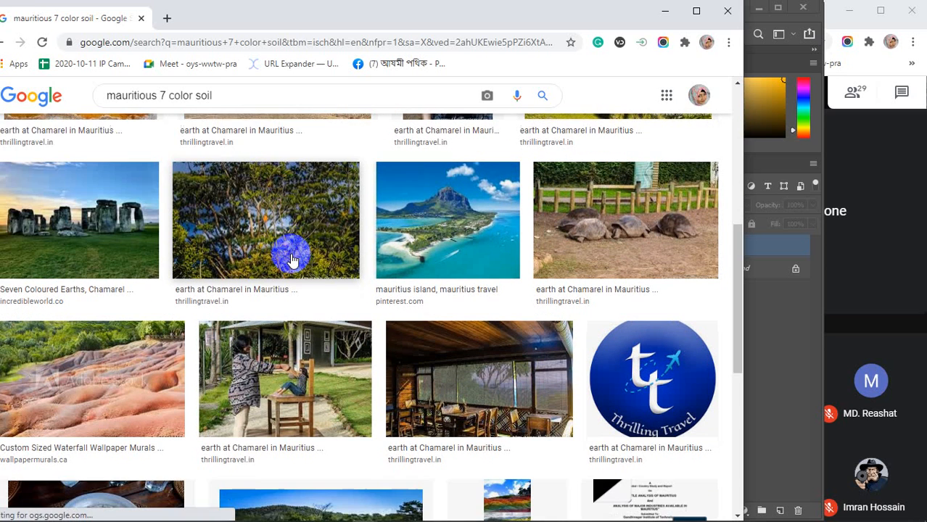
scroll(291, 259, "down", 4)
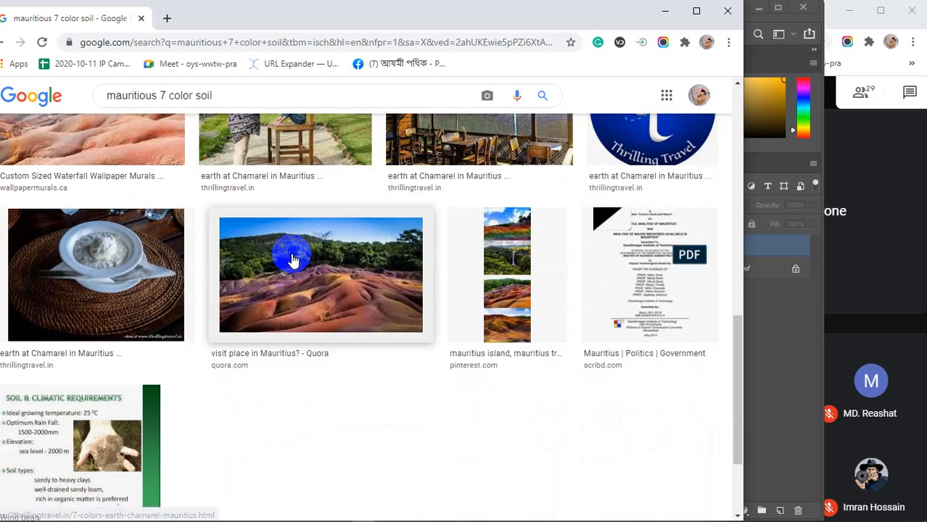
scroll(293, 260, "up", 10)
scroll(293, 260, "up", 1)
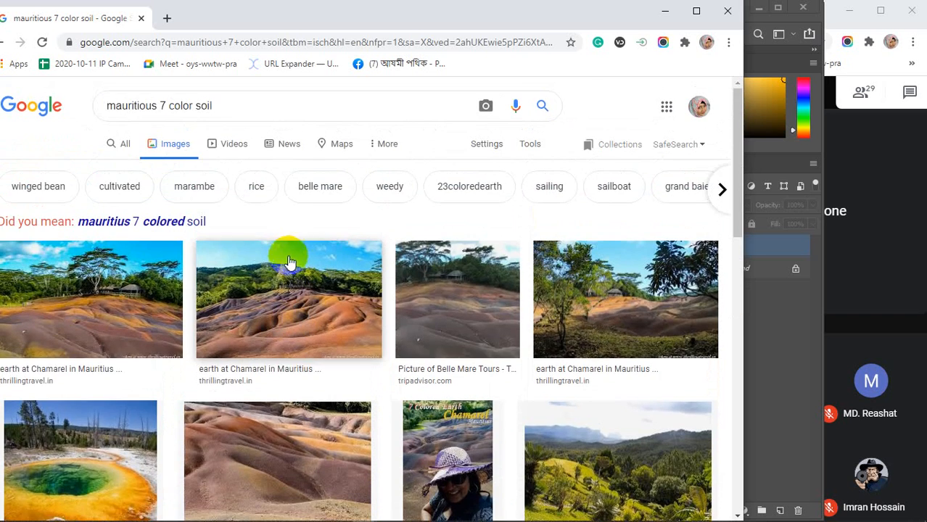
left_click(282, 306)
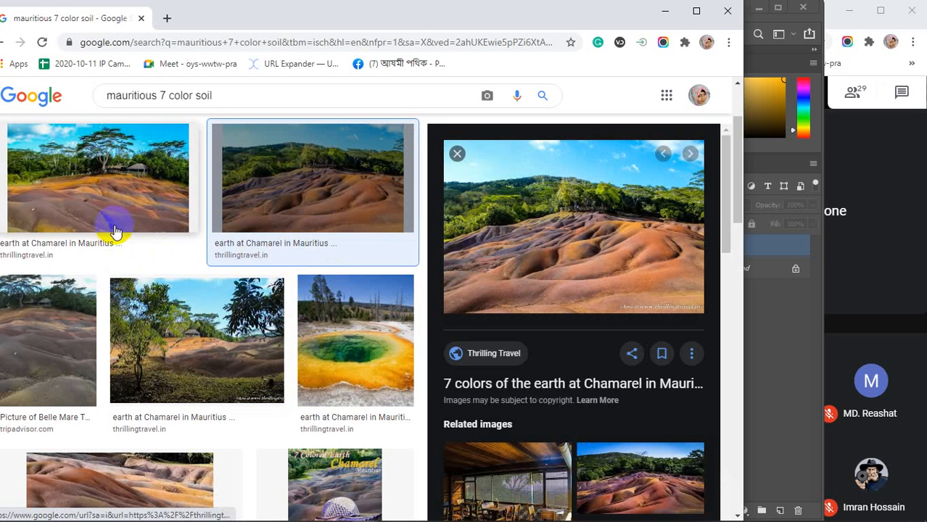
left_click(82, 176)
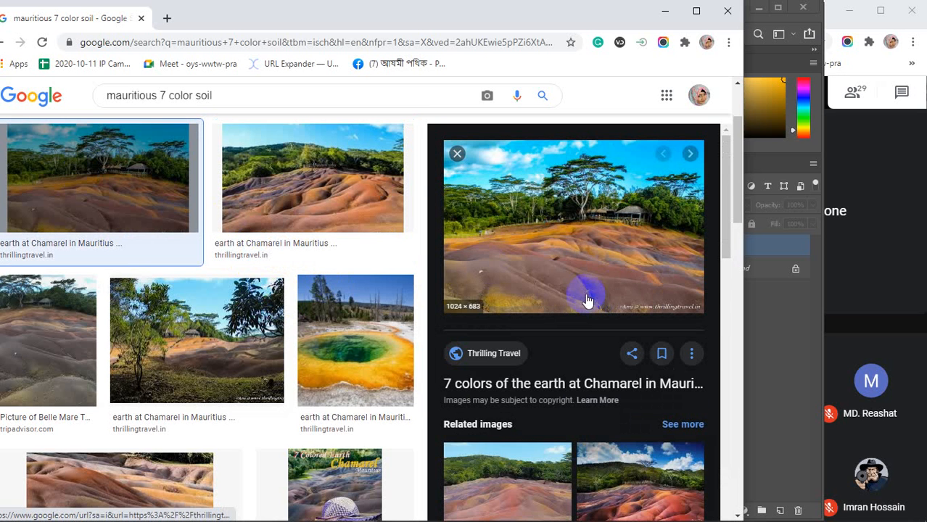
scroll(606, 296, "down", 5)
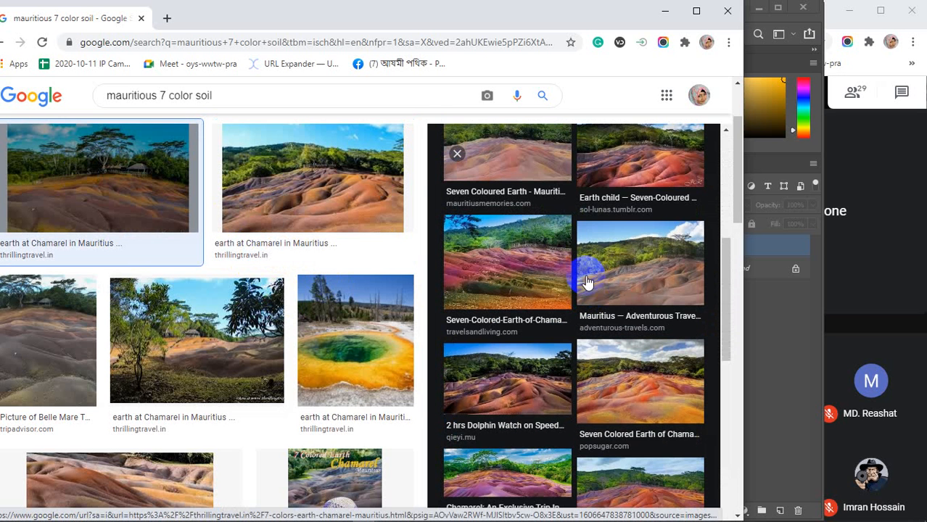
Preview related Mauritius photos and save the Adventurous Travels "Seven Colored Earth in Mauritius" image to the desktop as JPEG file DSC_0901.
left_click(625, 266)
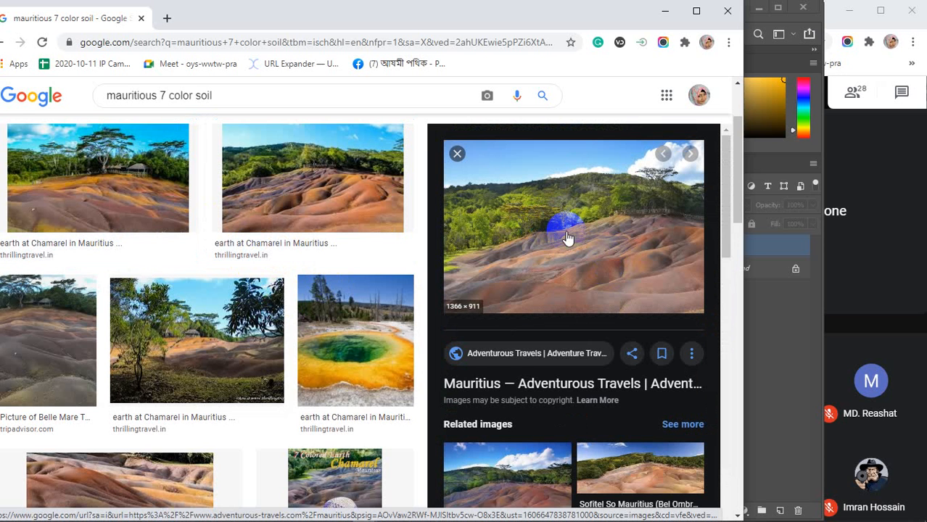
scroll(568, 238, "down", 1)
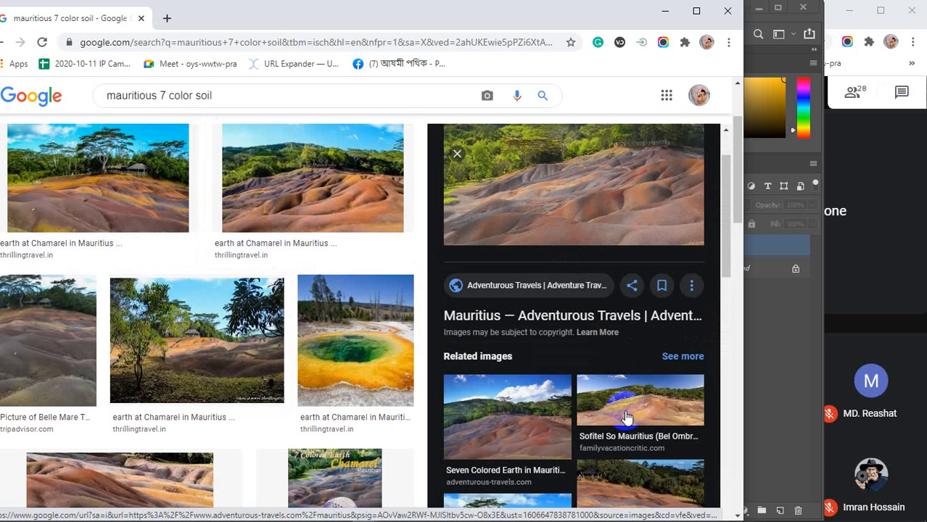
left_click(515, 425)
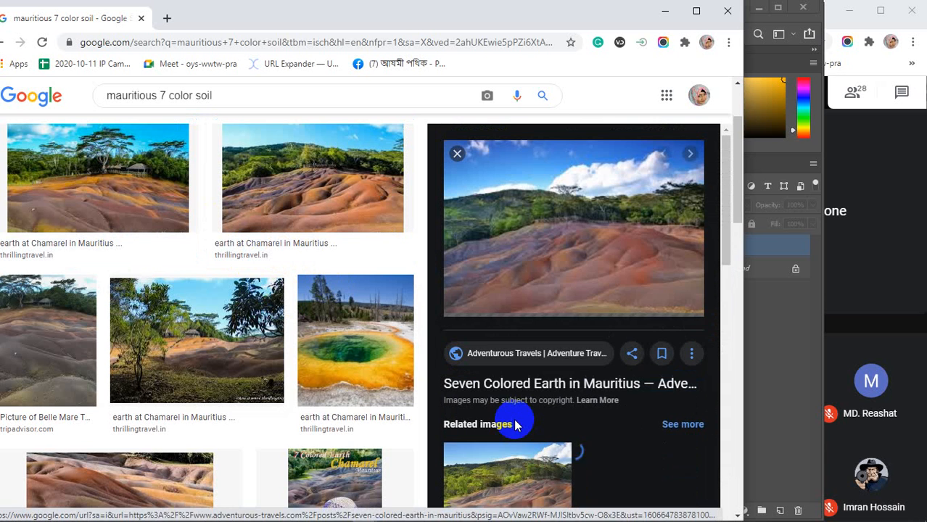
right_click(565, 233)
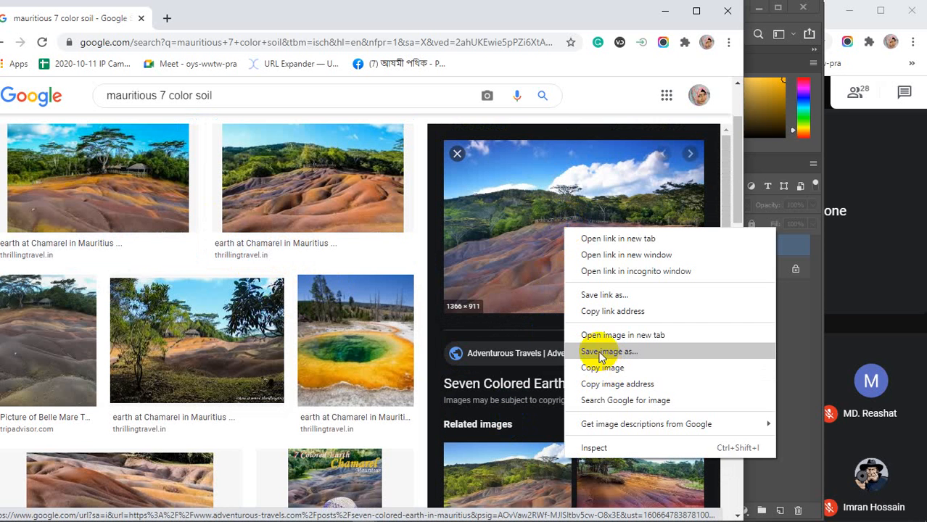
left_click(598, 354)
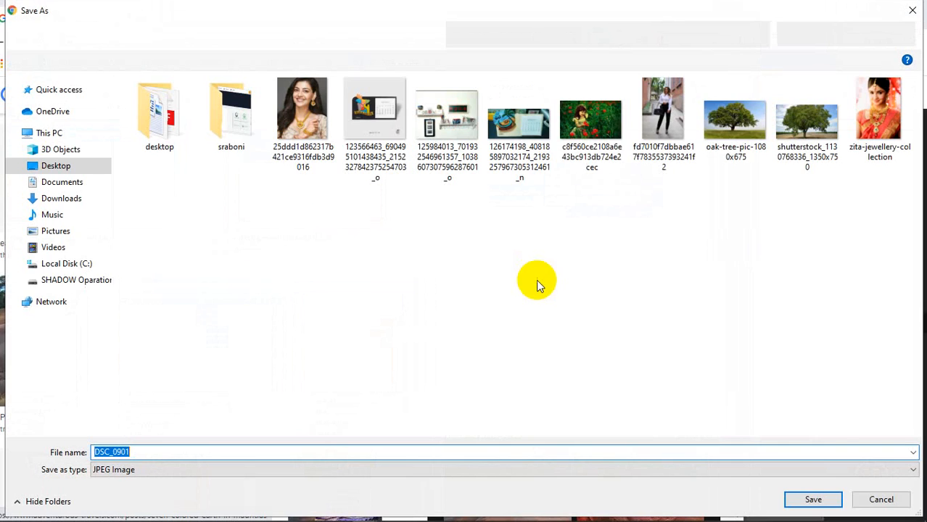
left_click(810, 500)
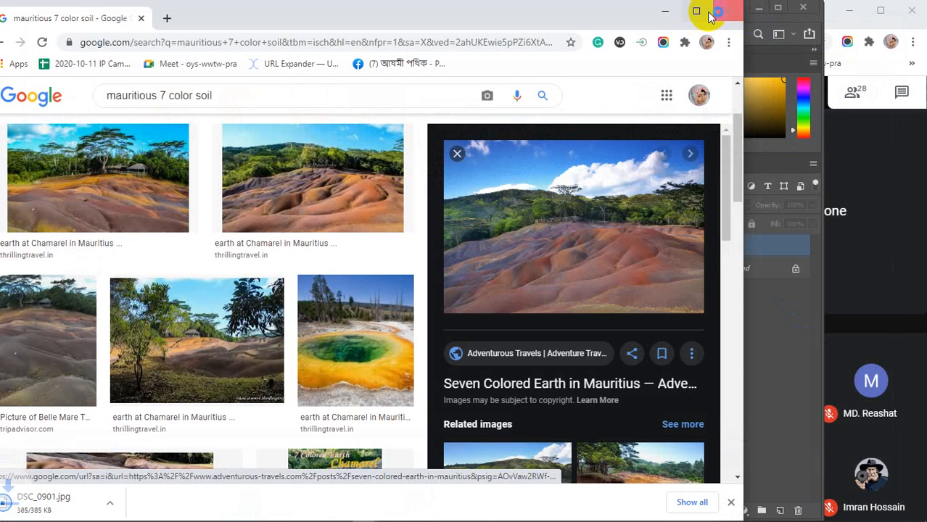
Minimize the browser and open the Desktop folder in File Explorer.
left_click(662, 10)
mouse_move(106, 513)
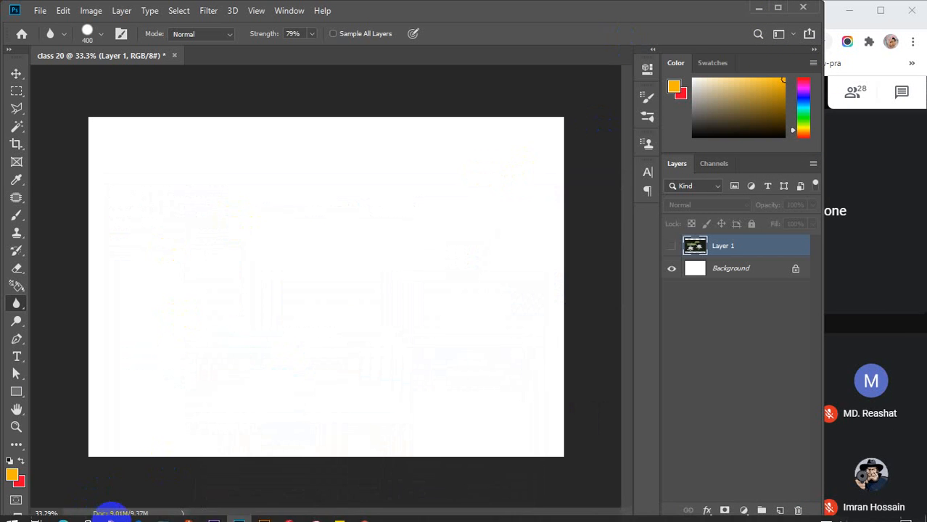
left_click(113, 512)
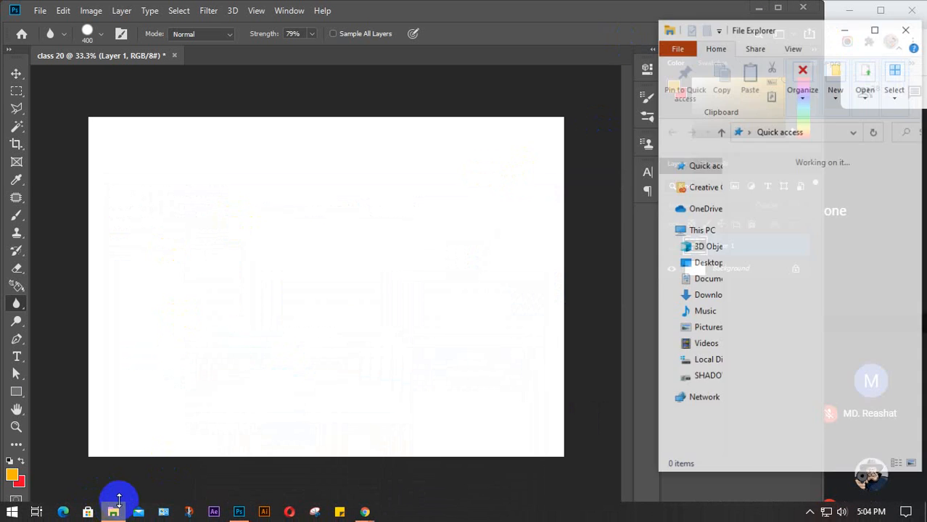
scroll(804, 297, "down", 10)
scroll(812, 301, "down", 5)
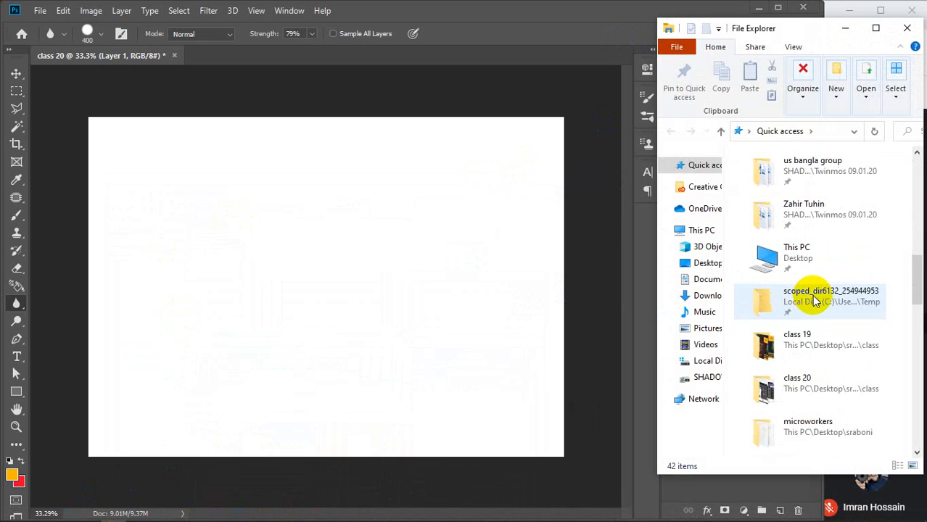
scroll(798, 290, "up", 3)
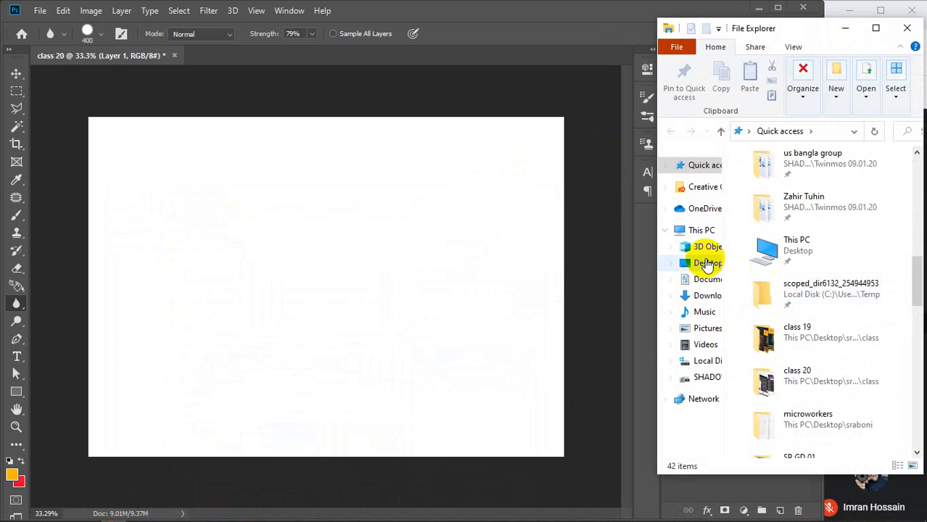
left_click(704, 263)
Place the DSC_0901 photo from the Desktop folder into the class 20 document and minimize File Explorer.
scroll(808, 311, "down", 5)
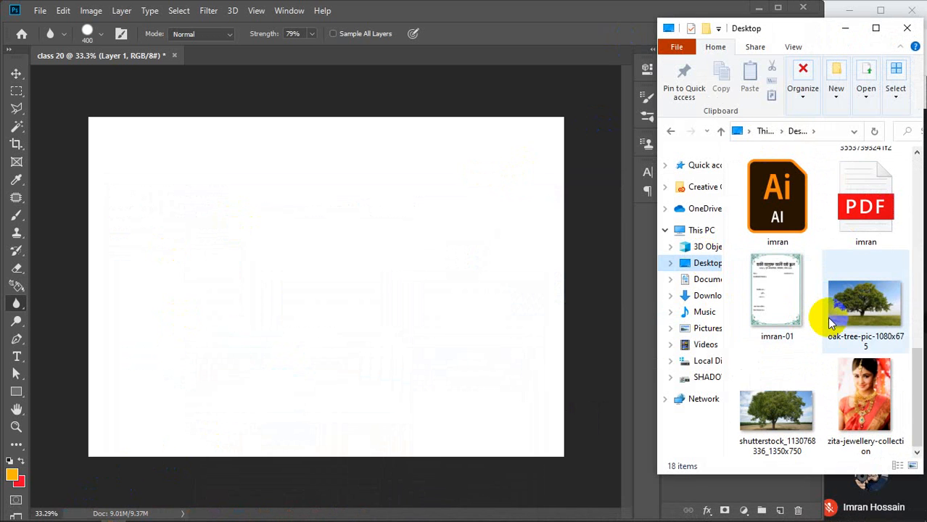
scroll(827, 316, "up", 2)
left_click(865, 177)
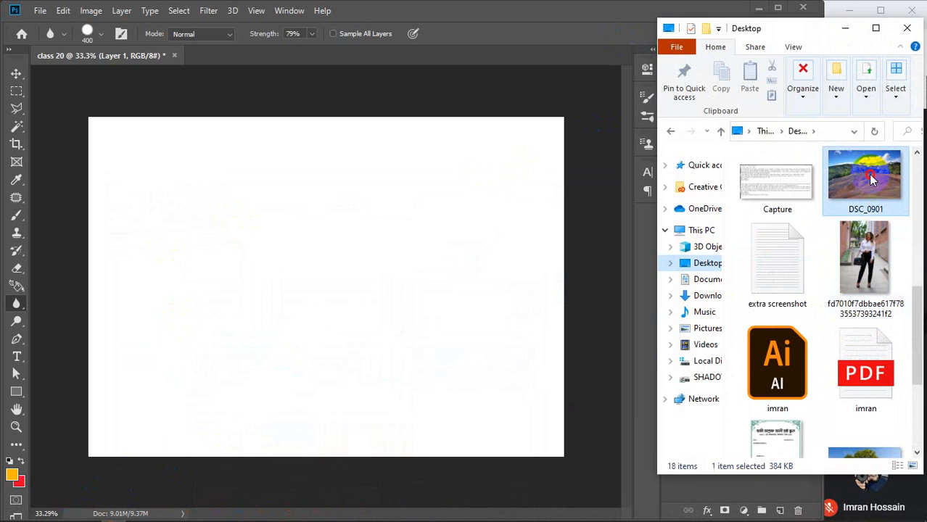
left_click(362, 235)
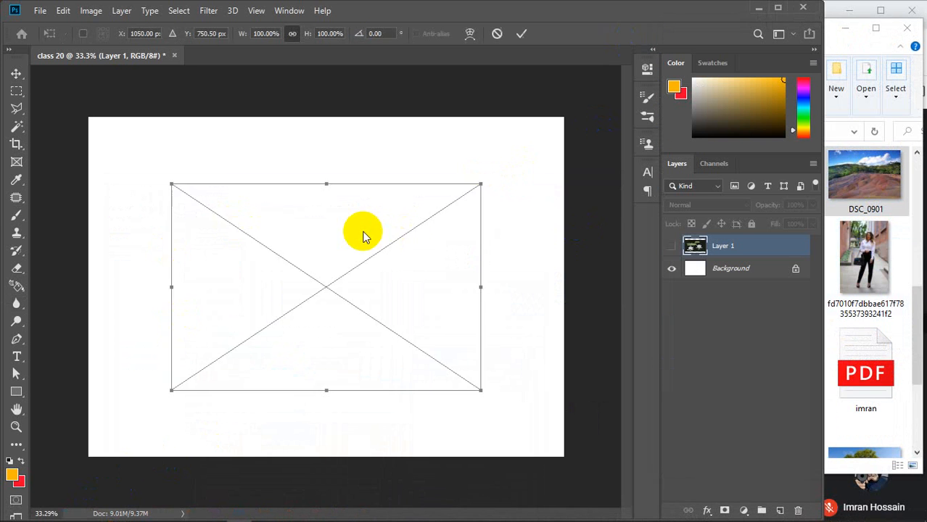
left_click(847, 29)
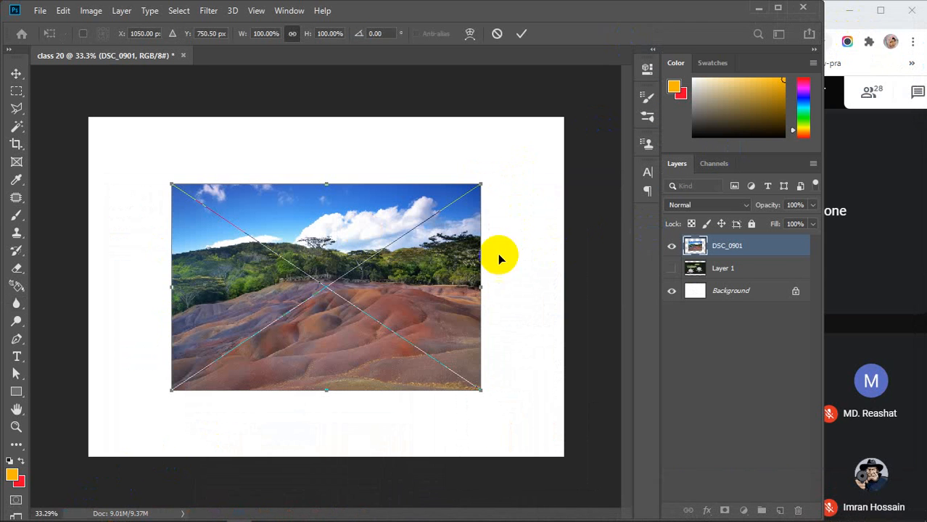
Scale the placed photo to 153.92% to fill the canvas width, centre it vertically and commit the placement.
left_click_drag(416, 267, 341, 197)
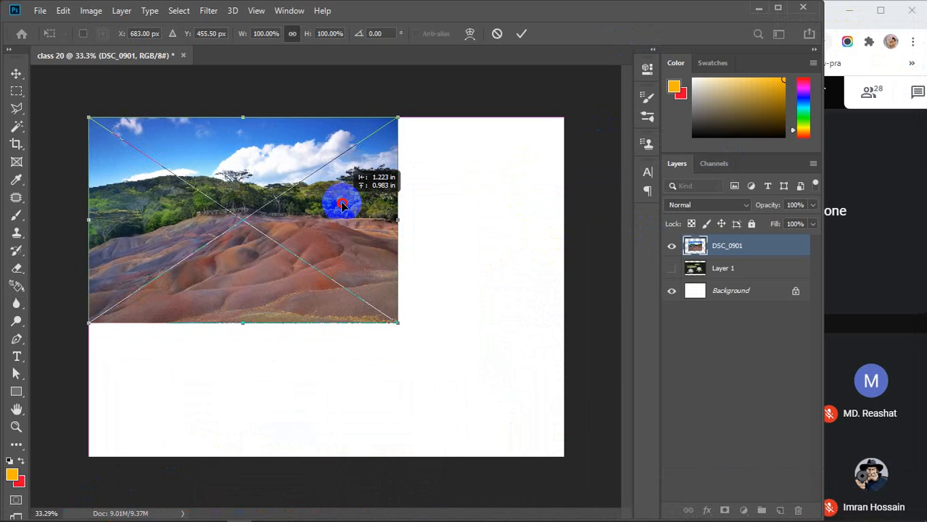
left_click_drag(398, 325, 553, 453)
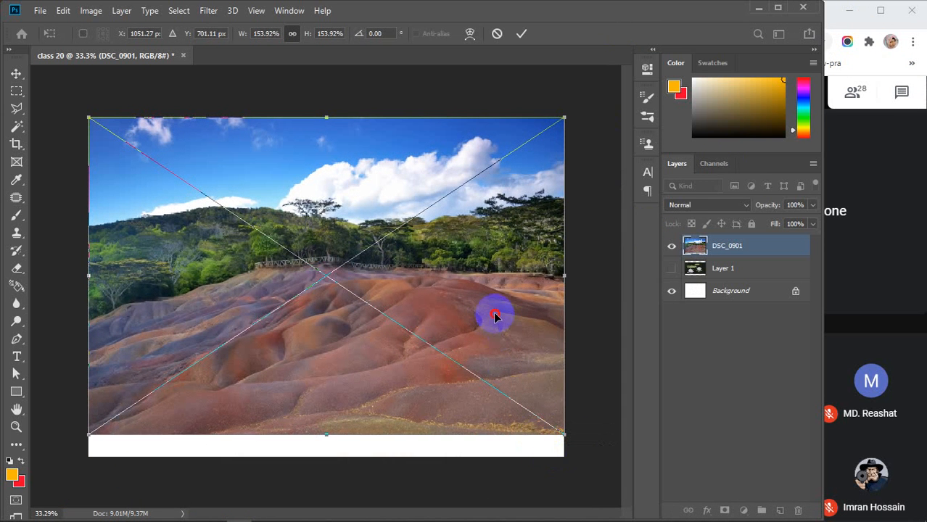
left_click_drag(494, 315, 496, 330)
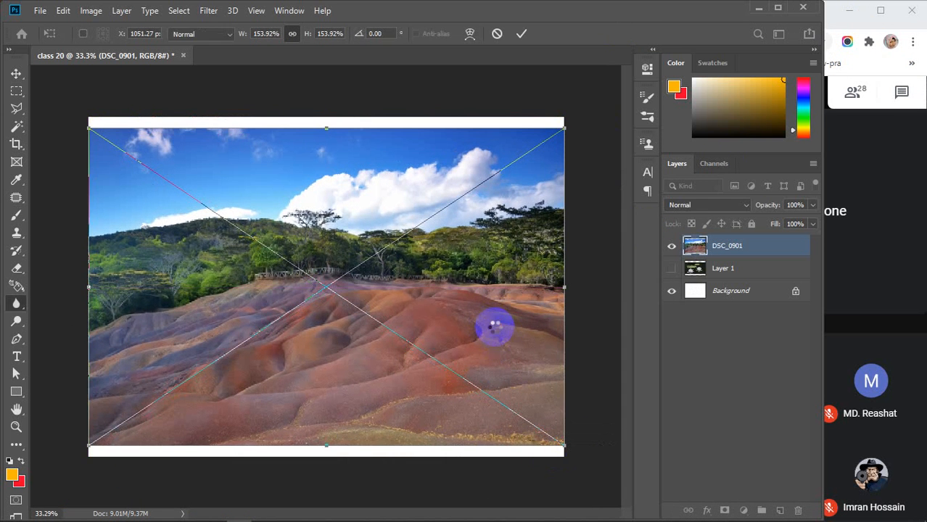
key("Return")
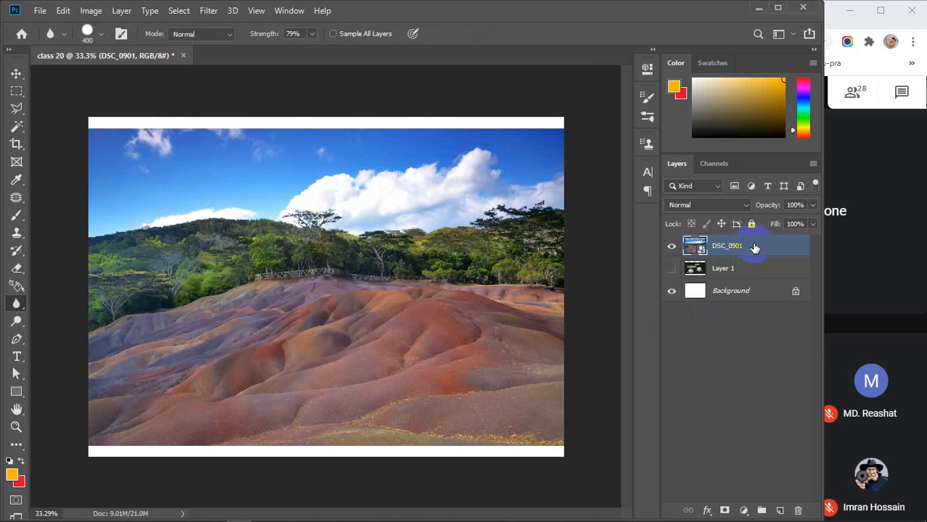
Rasterize the DSC_0901 layer and duplicate it four times.
right_click(753, 248)
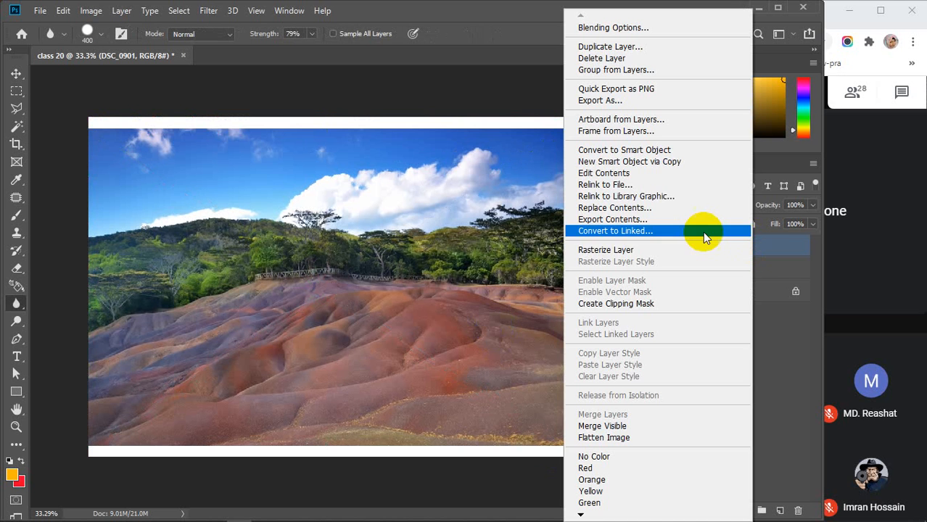
left_click(604, 251)
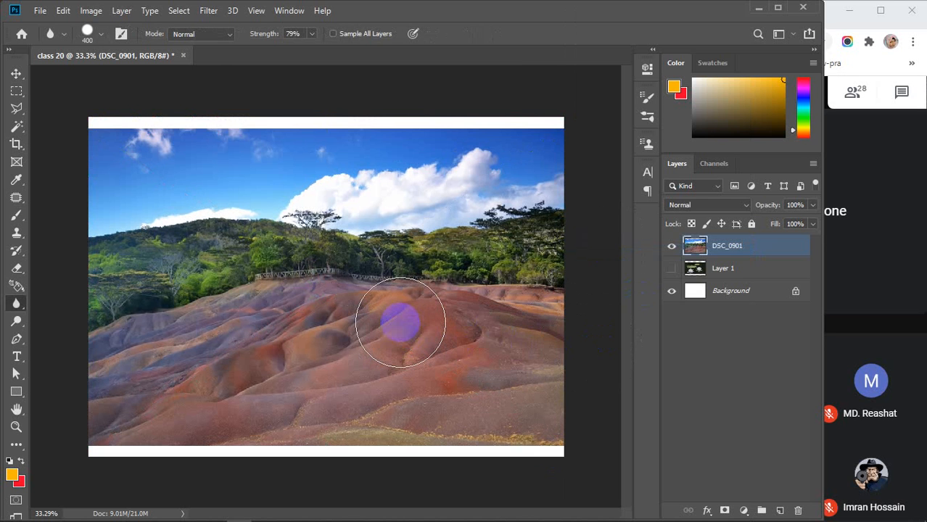
key("ctrl+j")
key("ctrl+j")
key("ctrl+j")
key("ctrl+j")
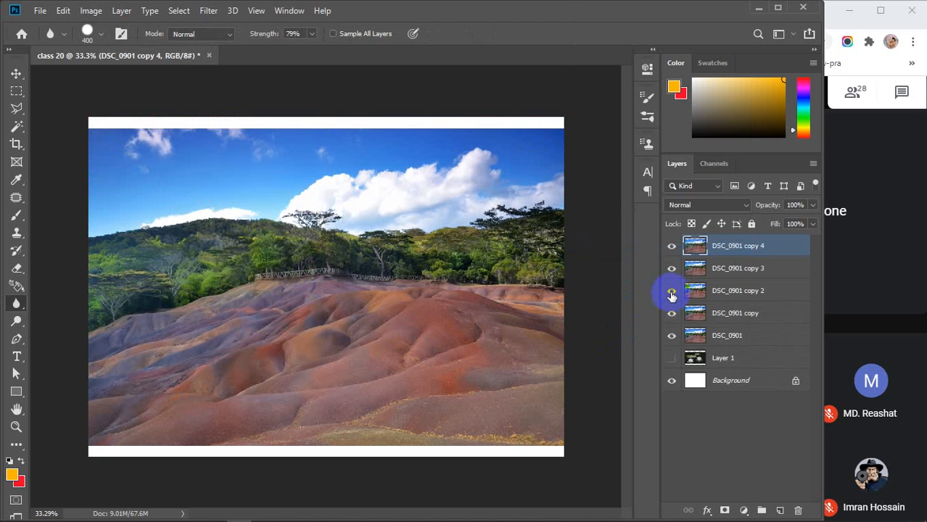
Hide the four photo layers below the top copy and reduce the Blur brush size to 175.
left_click_drag(671, 272, 673, 303)
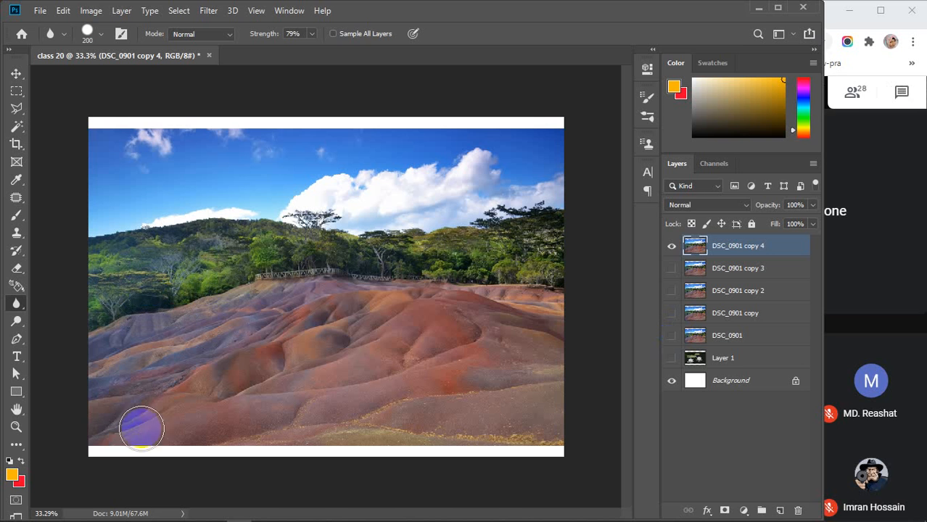
key("bracketleft")
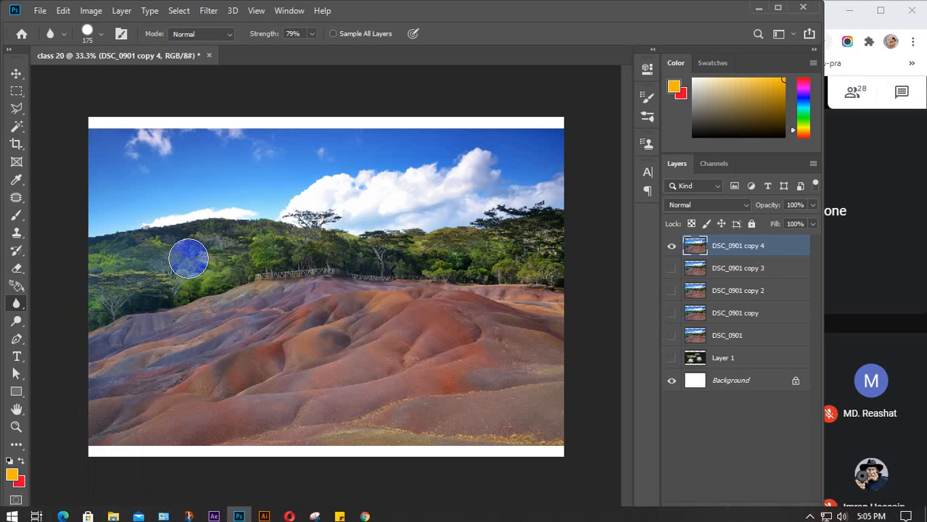
Try an Art History Brush stroke across the photo's tree line, undo it and enlarge the brush to 125.
left_click_drag(16, 258, 71, 271)
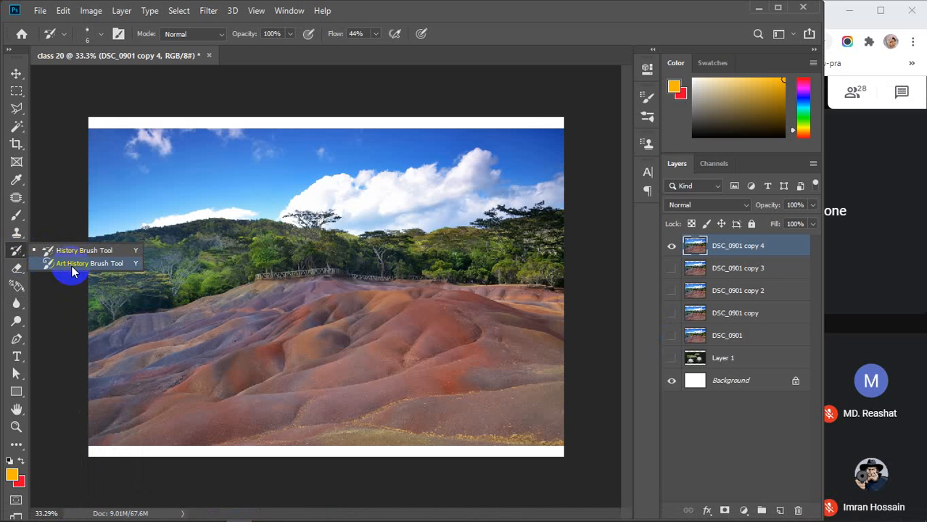
left_click(71, 271)
mouse_move(124, 289)
left_mouse_down()
mouse_move(347, 369)
mouse_move(493, 246)
mouse_move(195, 314)
mouse_move(133, 199)
mouse_move(419, 460)
mouse_move(472, 256)
mouse_move(559, 265)
left_mouse_up()
key("ctrl+z")
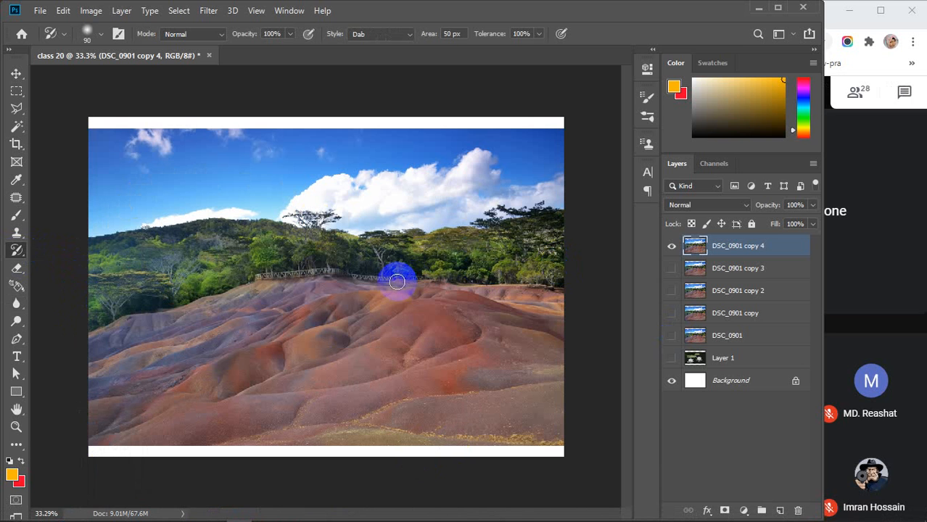
key("bracketright")
key("bracketright")
key("bracketright")
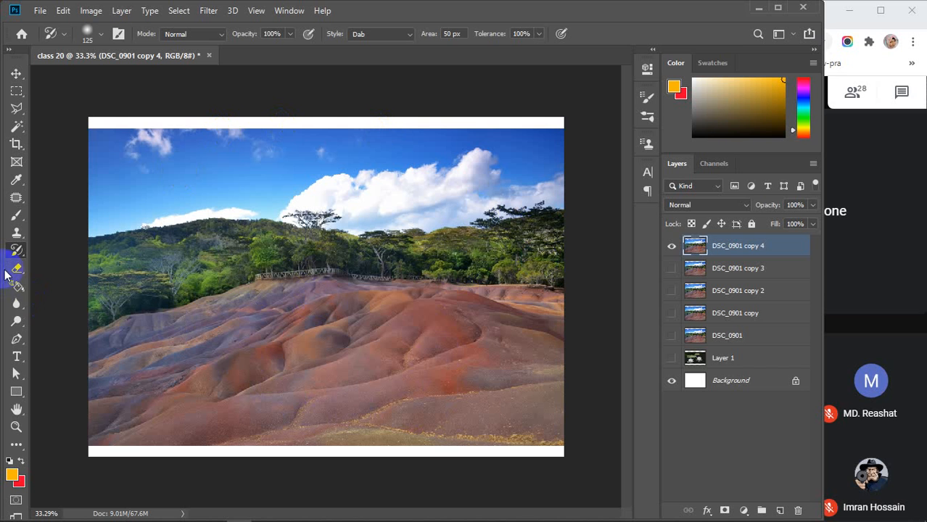
Switch back to the Blur Tool for the top photo layer.
left_click(14, 304)
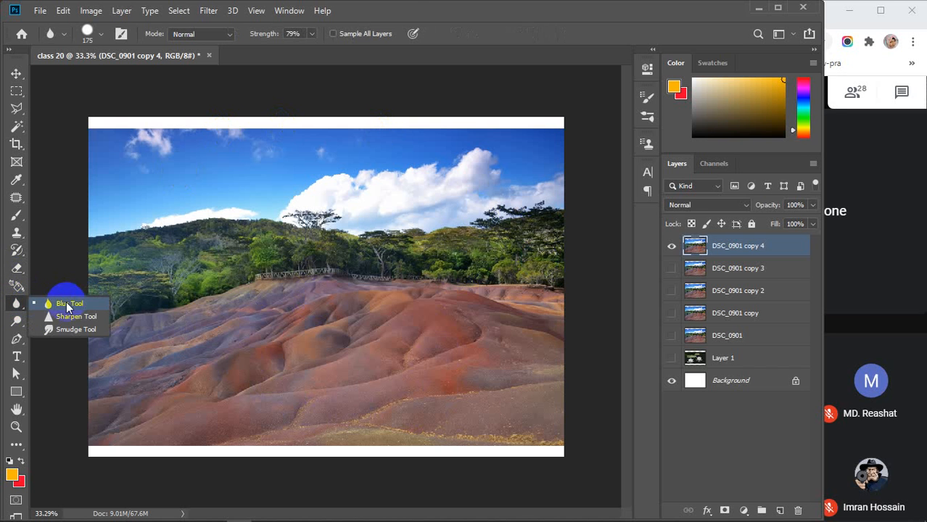
left_click(66, 303)
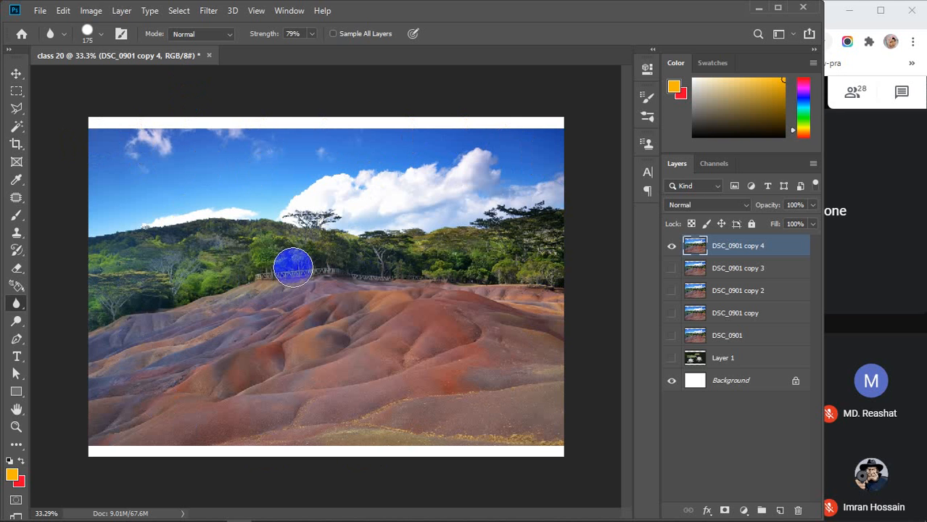
right_click(11, 309)
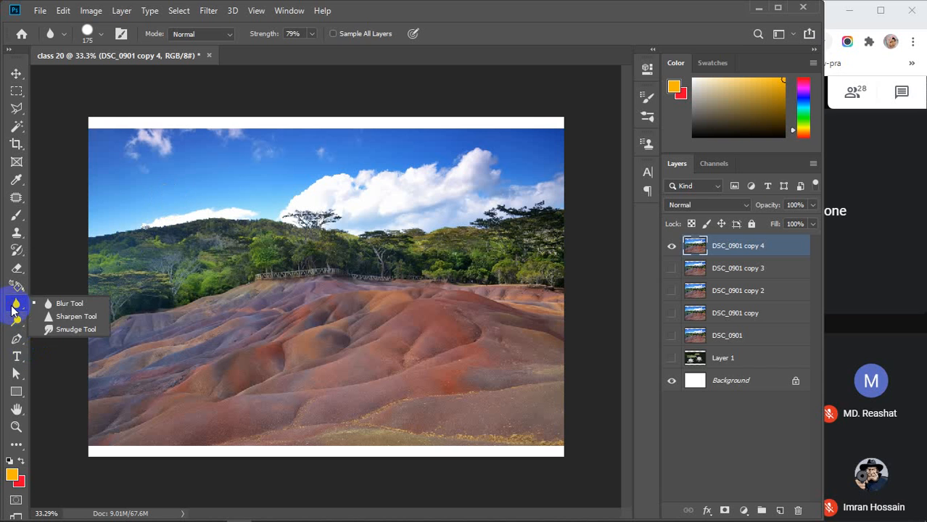
left_click(57, 301)
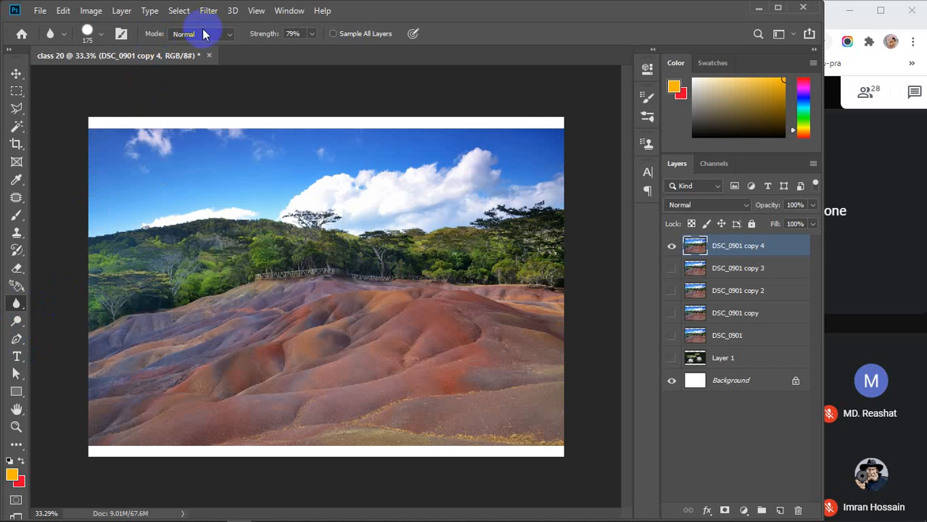
Set the Blur Tool's mode to Normal and its strength to 100%.
left_click(229, 36)
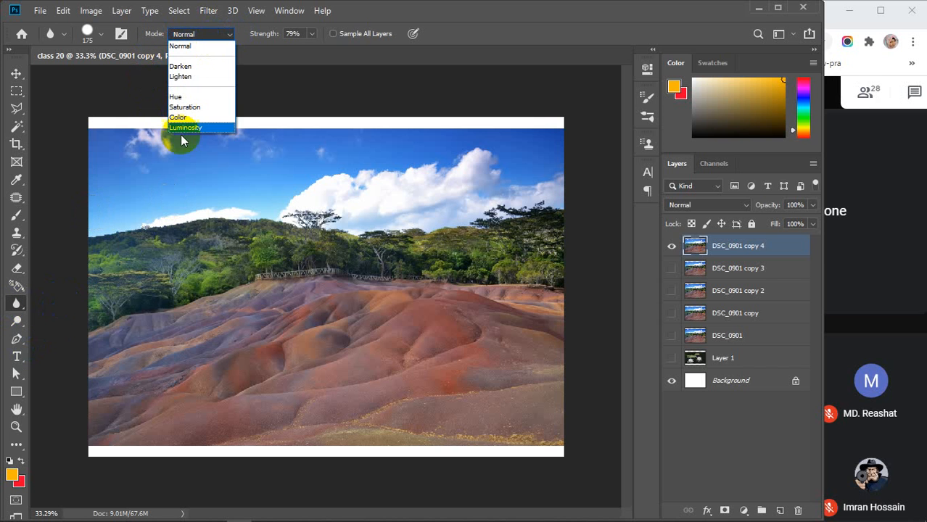
left_click(184, 47)
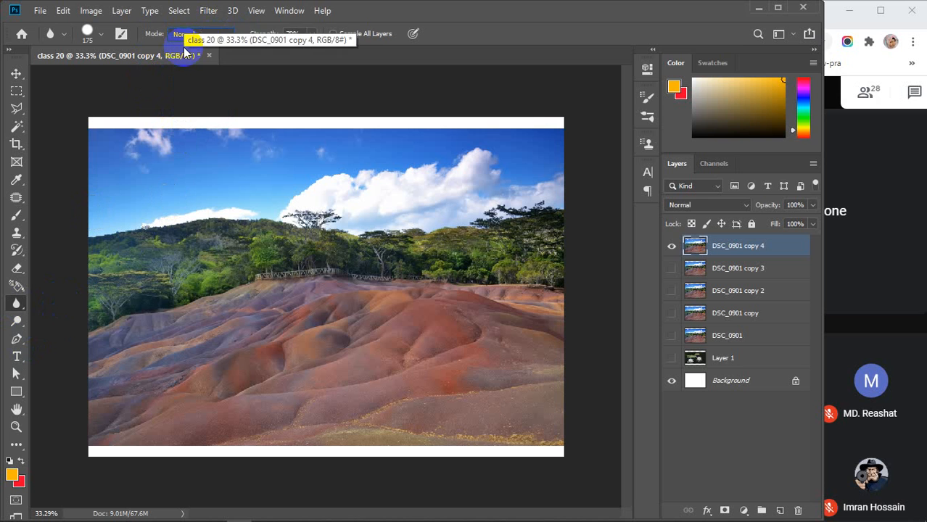
left_click_drag(262, 39, 355, 35)
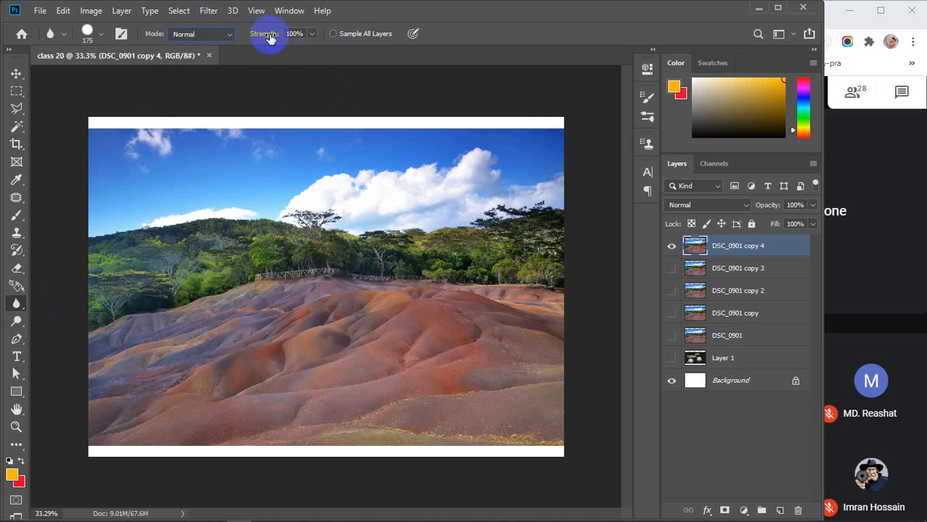
left_click(299, 38)
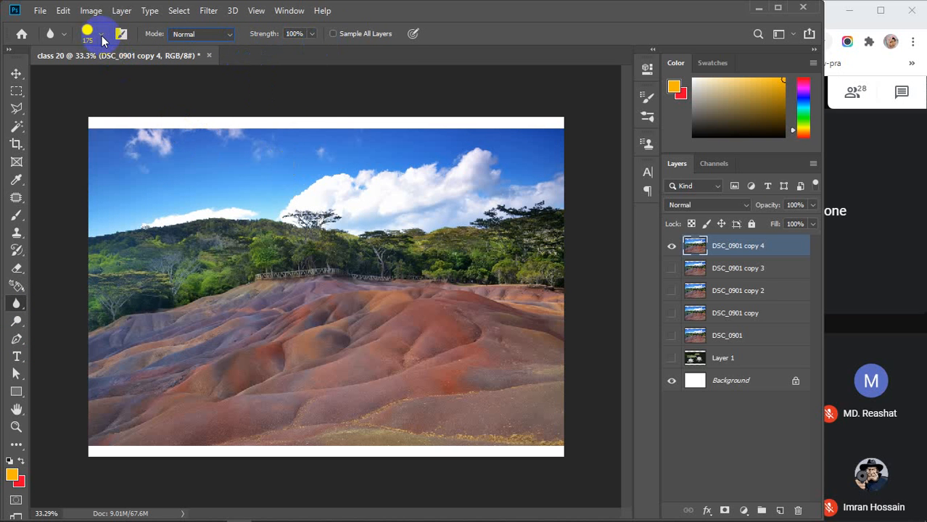
Blur the sky, trees and hills of the top photo layer with brush sizes up to at least 400, reducing the brush to 150.
left_click_drag(105, 148, 137, 160)
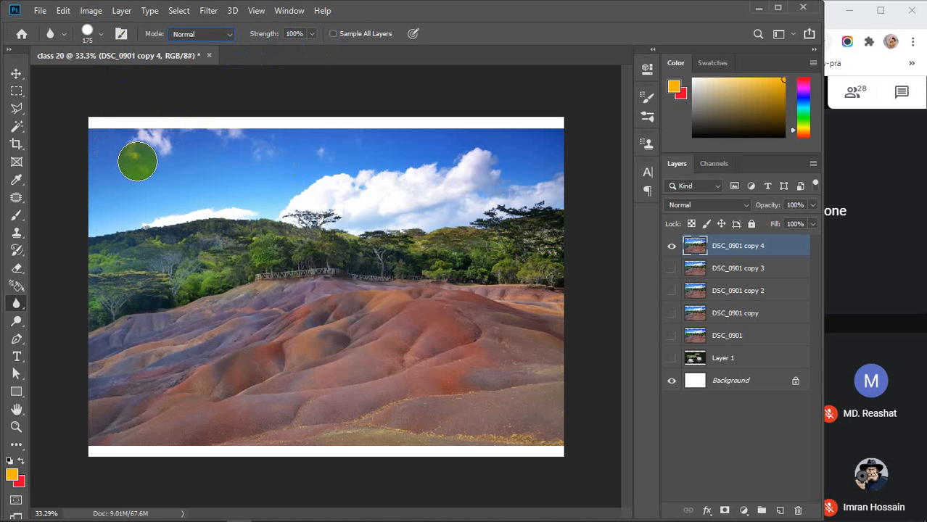
mouse_move(137, 160)
left_mouse_down()
mouse_move(123, 195)
mouse_move(177, 196)
mouse_move(139, 201)
mouse_move(140, 166)
mouse_move(155, 222)
mouse_move(193, 245)
left_mouse_up()
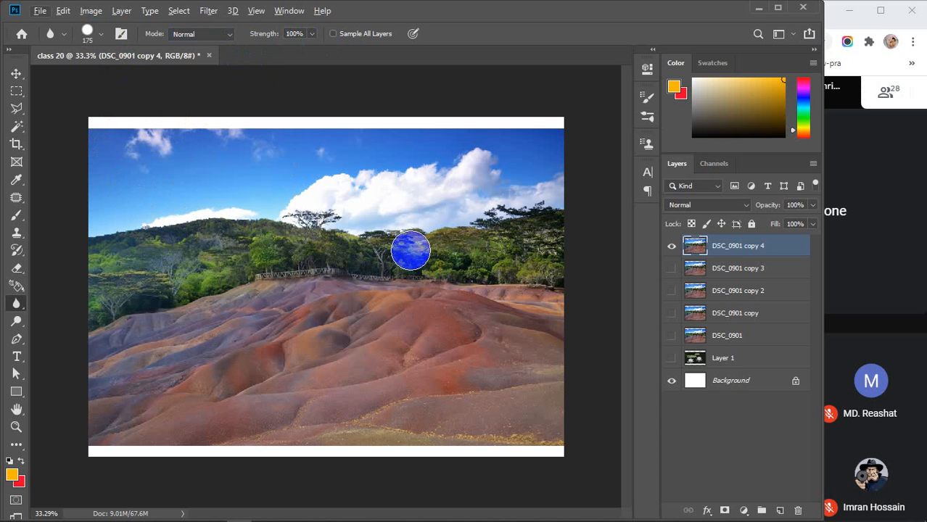
scroll(410, 251, "up", 1)
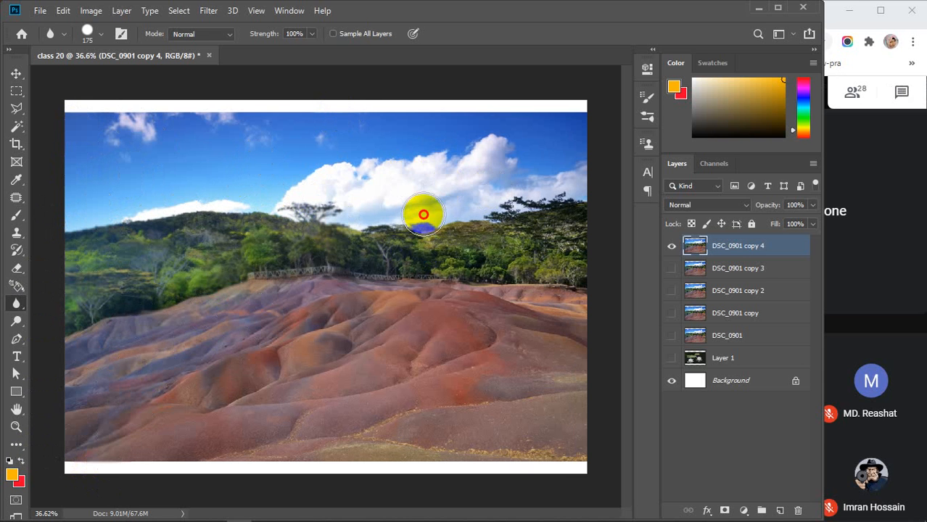
mouse_move(579, 169)
left_mouse_down()
mouse_move(559, 229)
mouse_move(584, 203)
mouse_move(611, 336)
mouse_move(588, 426)
mouse_move(626, 460)
mouse_move(143, 460)
mouse_move(556, 455)
mouse_move(573, 425)
mouse_move(497, 397)
mouse_move(498, 310)
mouse_move(153, 303)
mouse_move(119, 145)
mouse_move(267, 121)
mouse_move(587, 122)
mouse_move(137, 148)
mouse_move(73, 120)
mouse_move(565, 152)
mouse_move(538, 178)
mouse_move(134, 200)
mouse_move(360, 224)
mouse_move(381, 212)
mouse_move(83, 152)
mouse_move(60, 443)
mouse_move(120, 99)
mouse_move(156, 372)
mouse_move(179, 400)
mouse_move(304, 155)
mouse_move(420, 124)
mouse_move(498, 120)
mouse_move(507, 182)
mouse_move(477, 410)
mouse_move(529, 474)
mouse_move(580, 118)
mouse_move(571, 427)
mouse_move(548, 141)
mouse_move(415, 430)
mouse_move(338, 450)
mouse_move(252, 444)
mouse_move(419, 195)
mouse_move(71, 323)
mouse_move(60, 363)
mouse_move(100, 434)
mouse_move(197, 269)
mouse_move(330, 182)
mouse_move(438, 177)
mouse_move(480, 147)
mouse_move(543, 262)
mouse_move(538, 179)
left_mouse_up()
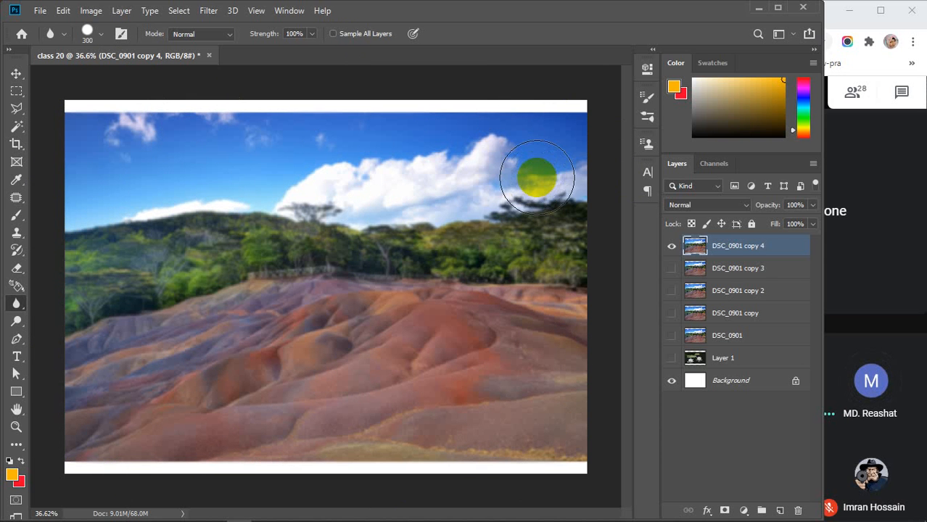
mouse_move(534, 196)
left_mouse_down()
mouse_move(527, 234)
mouse_move(441, 256)
mouse_move(283, 231)
mouse_move(78, 248)
mouse_move(269, 99)
mouse_move(104, 150)
mouse_move(164, 296)
mouse_move(428, 305)
left_mouse_up()
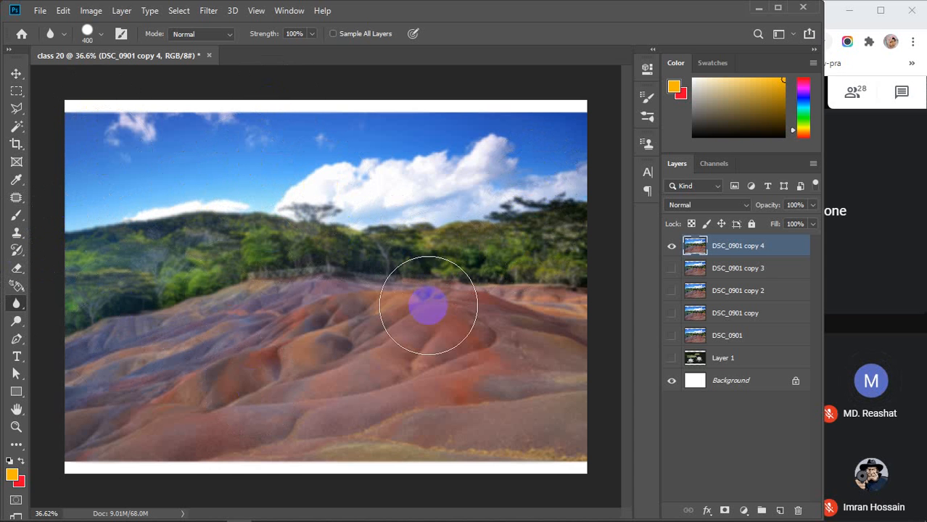
key("bracketright")
key("bracketright")
mouse_move(467, 267)
left_mouse_down()
mouse_move(572, 117)
mouse_move(531, 435)
mouse_move(378, 330)
mouse_move(348, 243)
mouse_move(281, 160)
mouse_move(76, 222)
mouse_move(490, 171)
mouse_move(542, 151)
mouse_move(520, 228)
mouse_move(537, 413)
mouse_move(498, 153)
mouse_move(476, 175)
mouse_move(314, 148)
mouse_move(84, 176)
mouse_move(512, 149)
mouse_move(542, 180)
mouse_move(534, 386)
mouse_move(133, 407)
mouse_move(407, 429)
mouse_move(405, 170)
mouse_move(421, 164)
mouse_move(95, 186)
mouse_move(221, 407)
mouse_move(515, 197)
mouse_move(435, 335)
mouse_move(228, 388)
mouse_move(254, 444)
mouse_move(265, 207)
mouse_move(279, 208)
mouse_move(281, 197)
left_mouse_up()
key("bracketleft")
key("bracketleft")
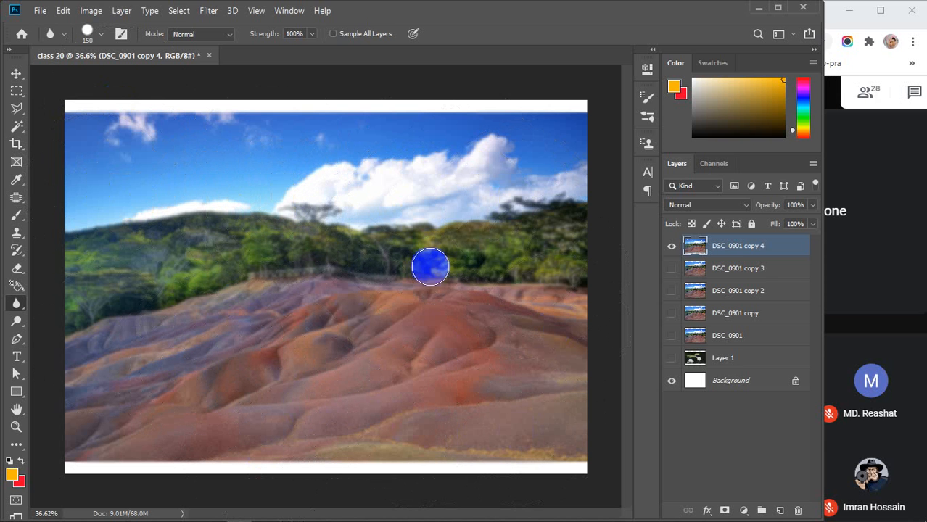
left_click(428, 227)
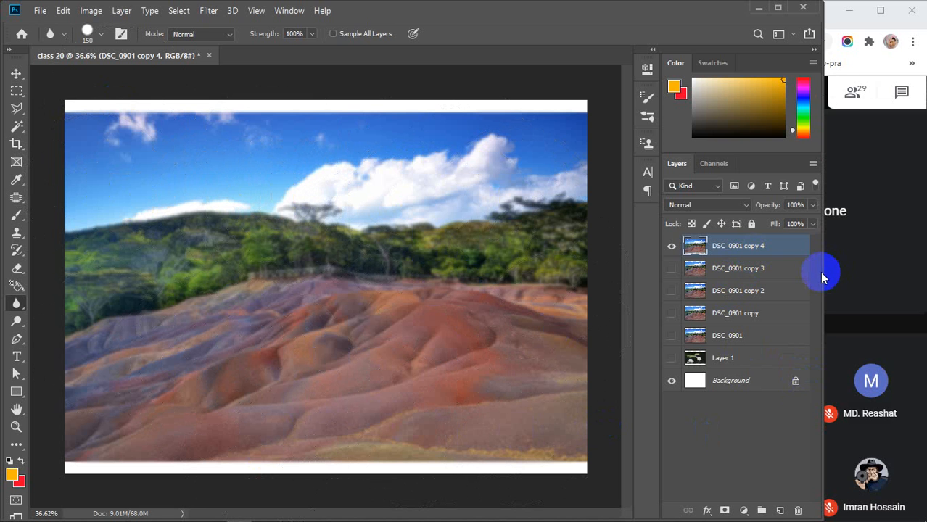
Show the DSC_0901 copy 3 layer and toggle DSC_0901 copy 4's visibility to compare the blurred and original photos.
left_click(671, 268)
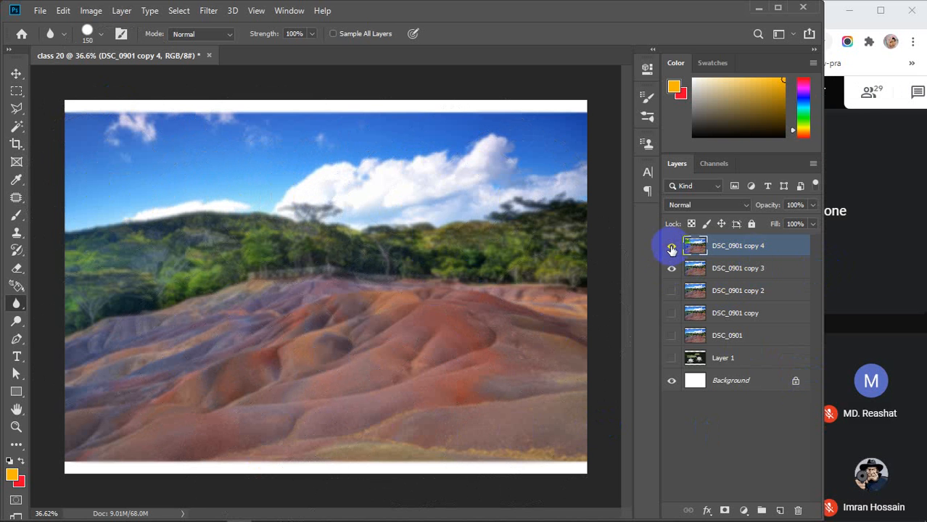
left_click(669, 247)
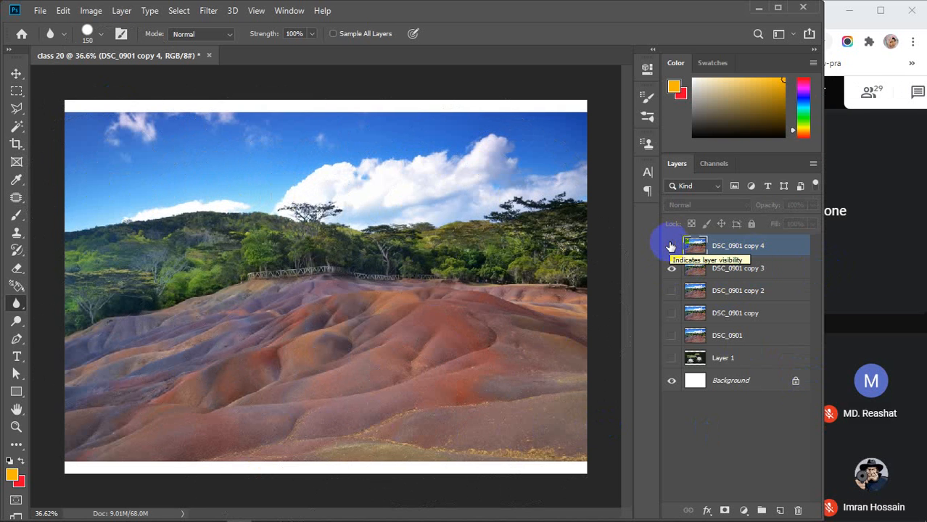
left_click(671, 246)
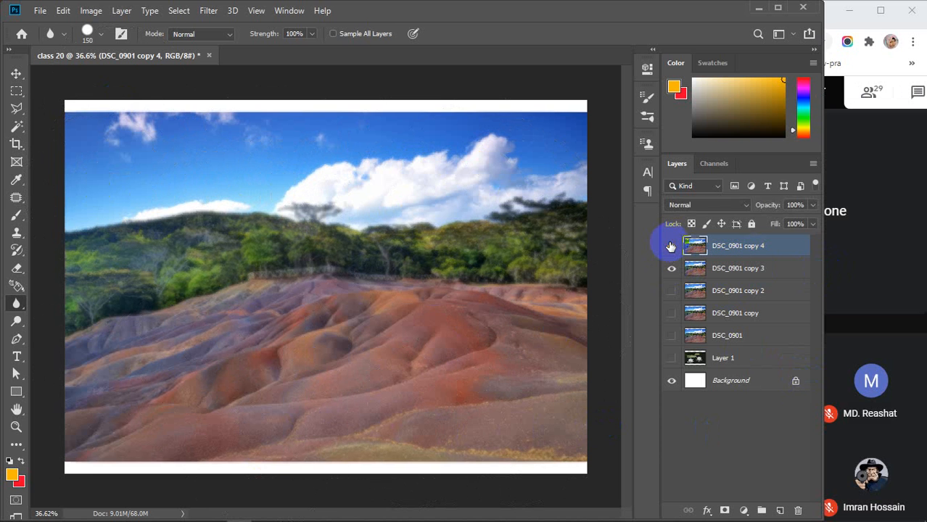
left_click(670, 246)
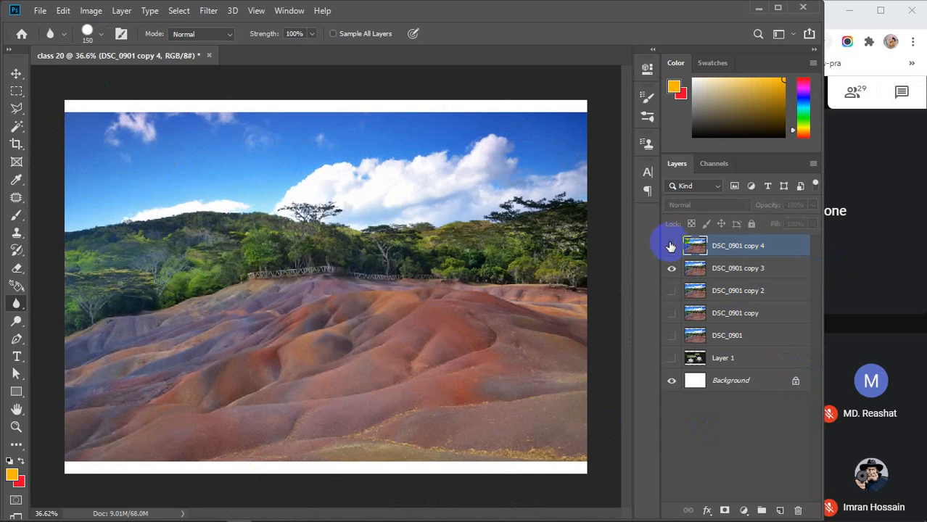
left_click(671, 246)
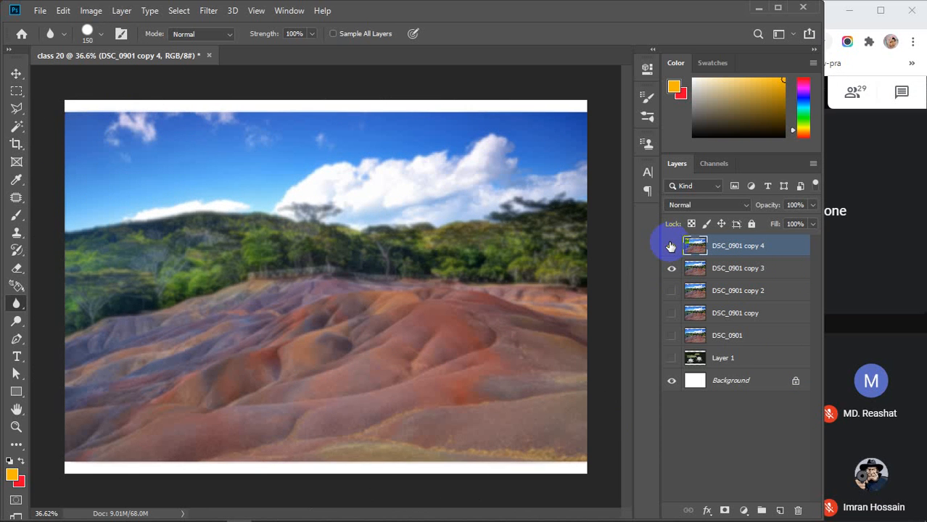
left_click(671, 246)
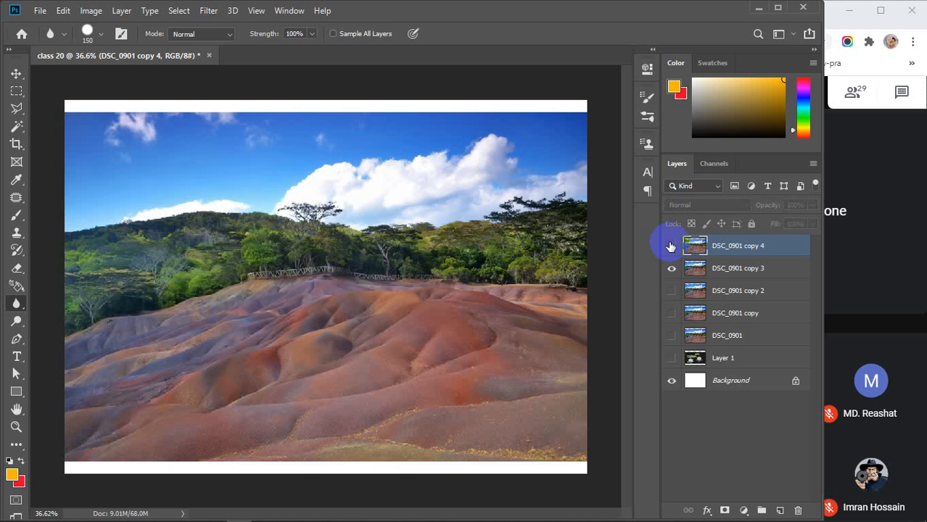
left_click(670, 247)
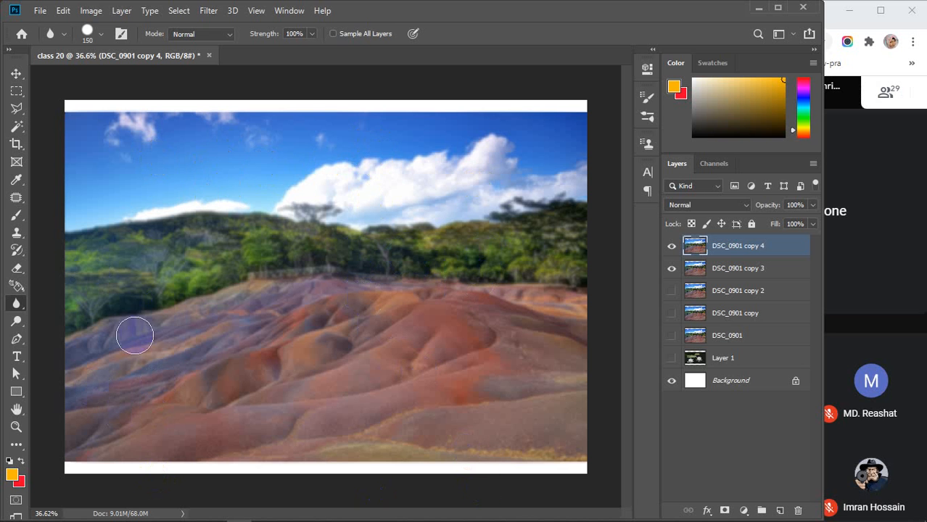
mouse_move(134, 335)
left_mouse_down()
mouse_move(451, 203)
mouse_move(405, 211)
mouse_move(327, 203)
mouse_move(299, 233)
left_mouse_up()
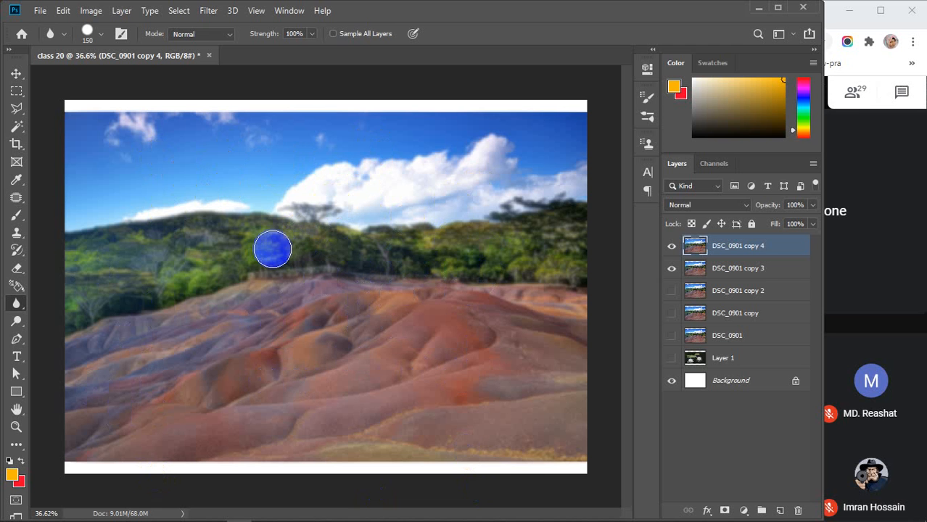
mouse_move(271, 249)
left_mouse_down()
mouse_move(316, 177)
mouse_move(178, 147)
left_mouse_up()
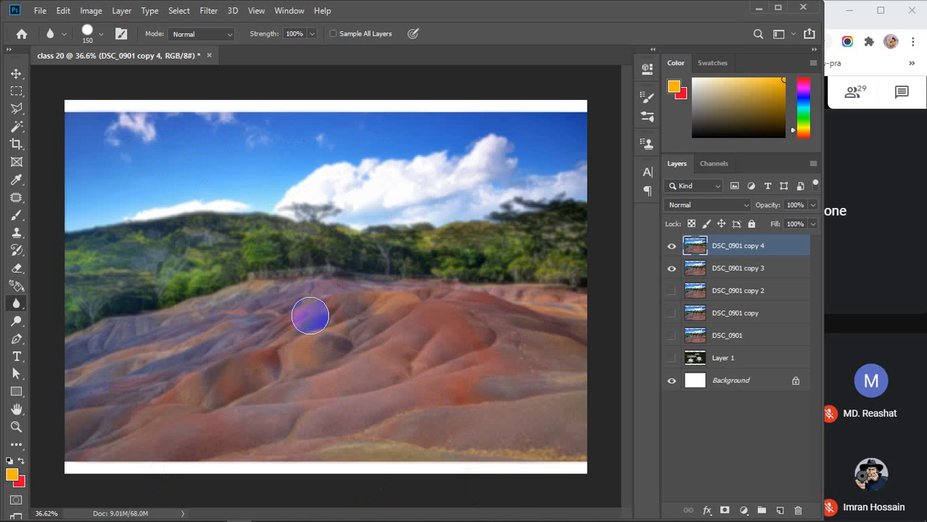
mouse_move(116, 211)
left_mouse_down()
mouse_move(134, 187)
mouse_move(136, 145)
left_mouse_up()
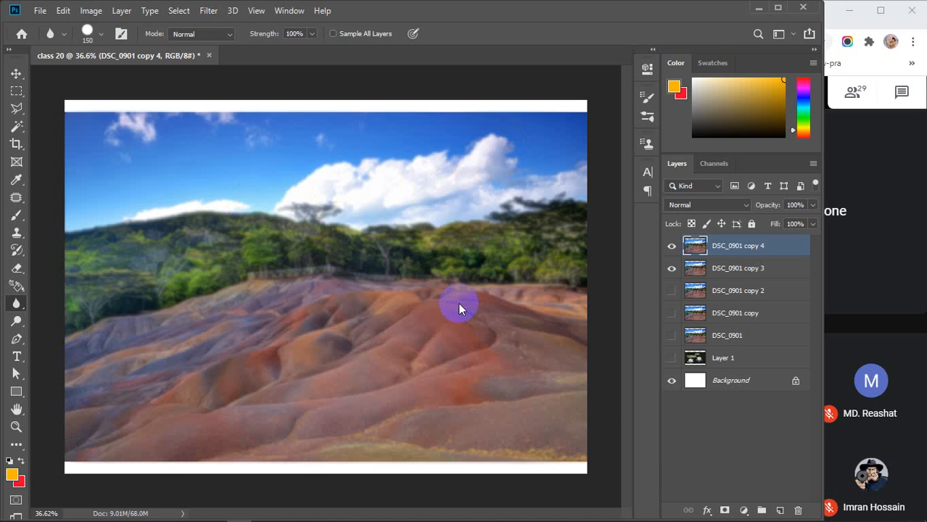
Open DSC_0901.jpg from the Desktop as a separate document and unlock its background layer.
key("ctrl+o")
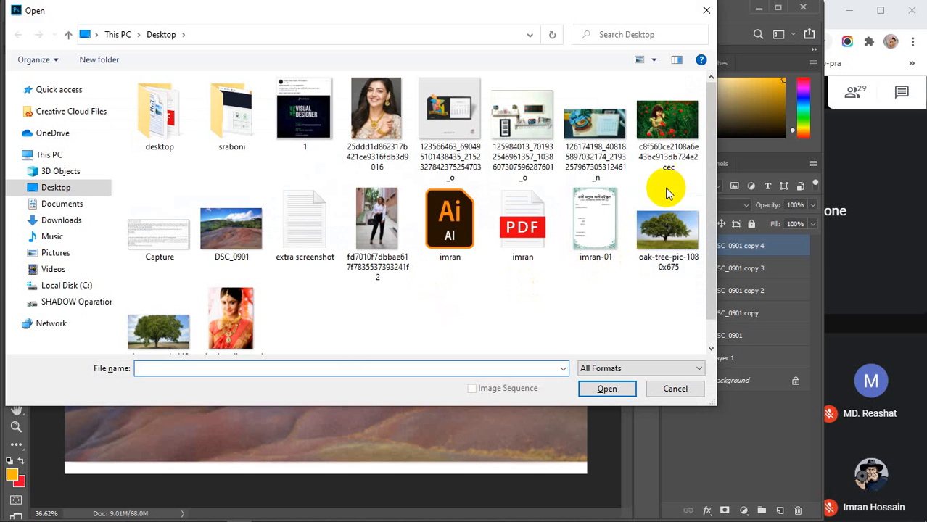
left_click(214, 239)
left_click(587, 390)
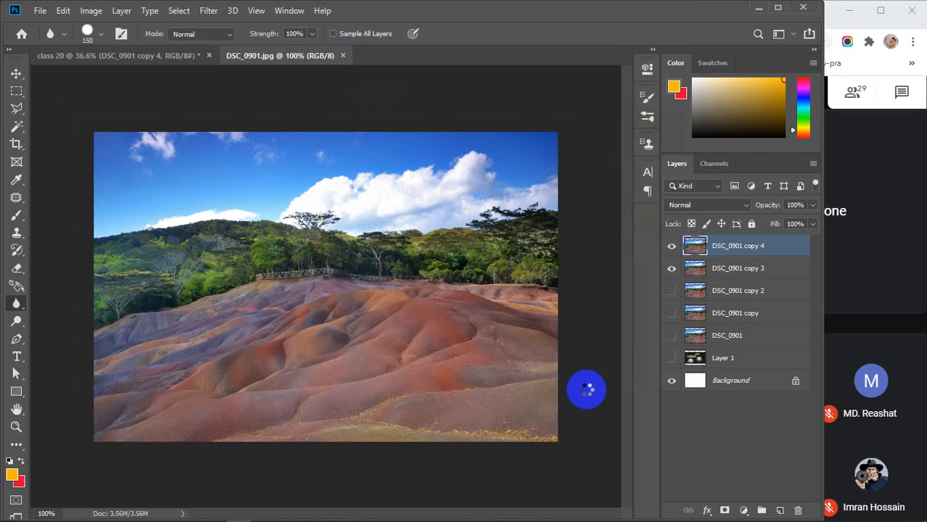
left_click(795, 245)
Choose the Art History Brush with size 400, style Dab, 20% opacity and 5% tolerance.
left_click(15, 290)
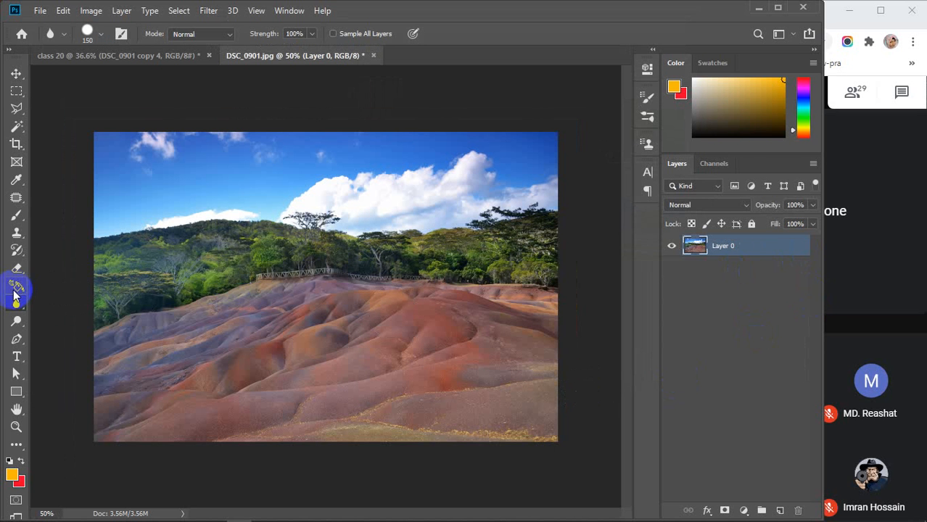
left_click_drag(17, 250, 68, 265)
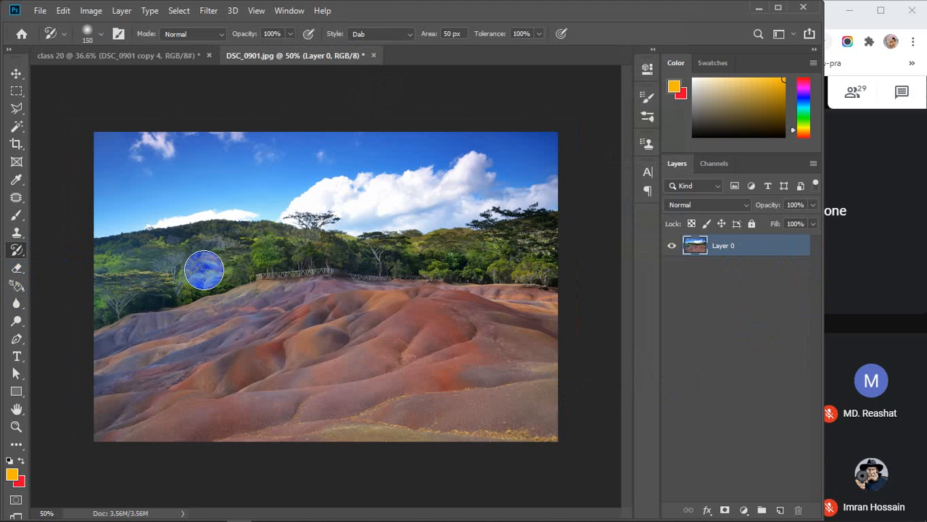
key("bracketright")
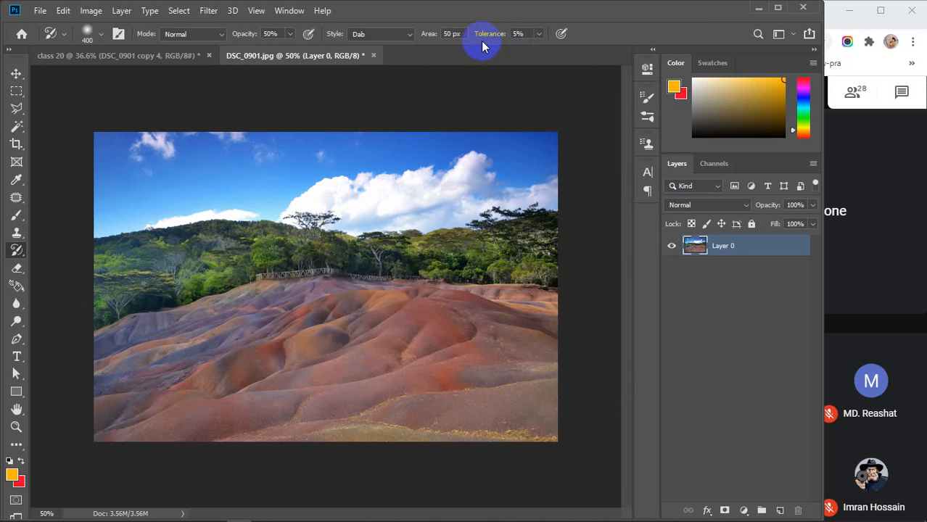
left_click(404, 33)
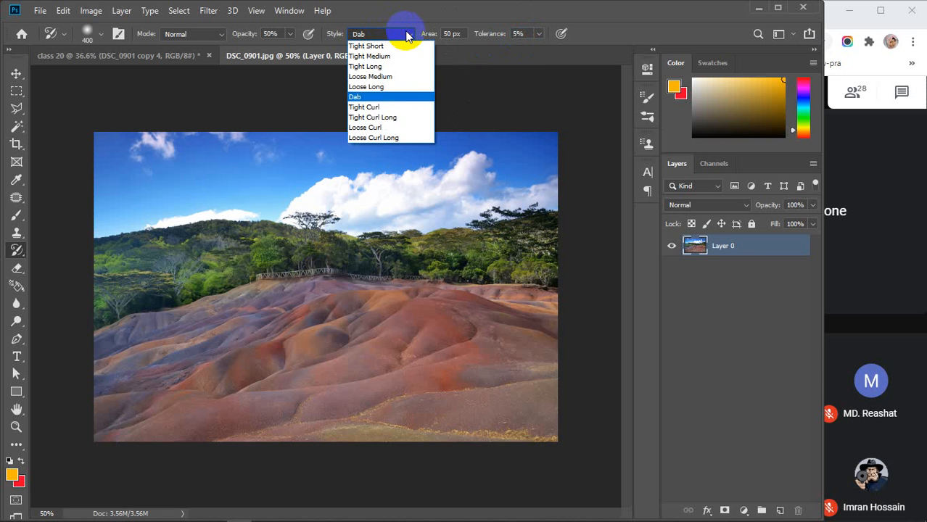
left_click(387, 96)
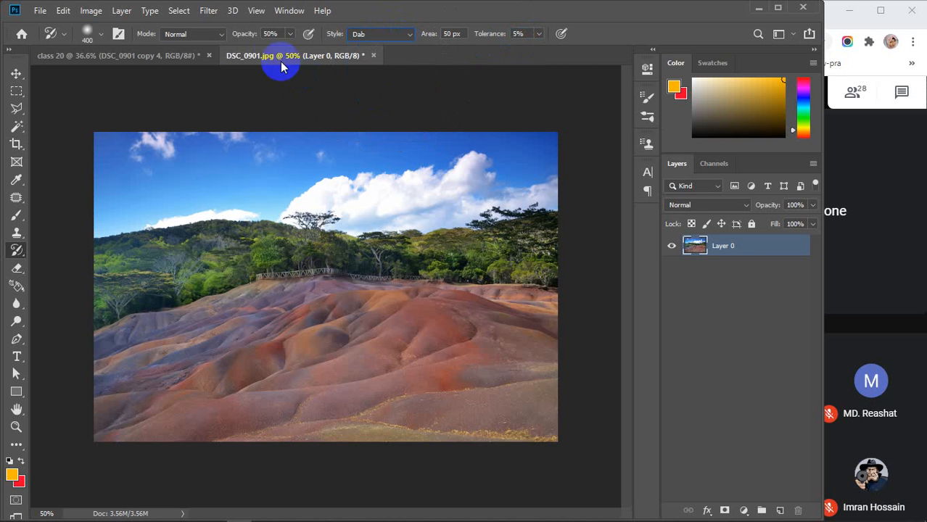
left_click(243, 36)
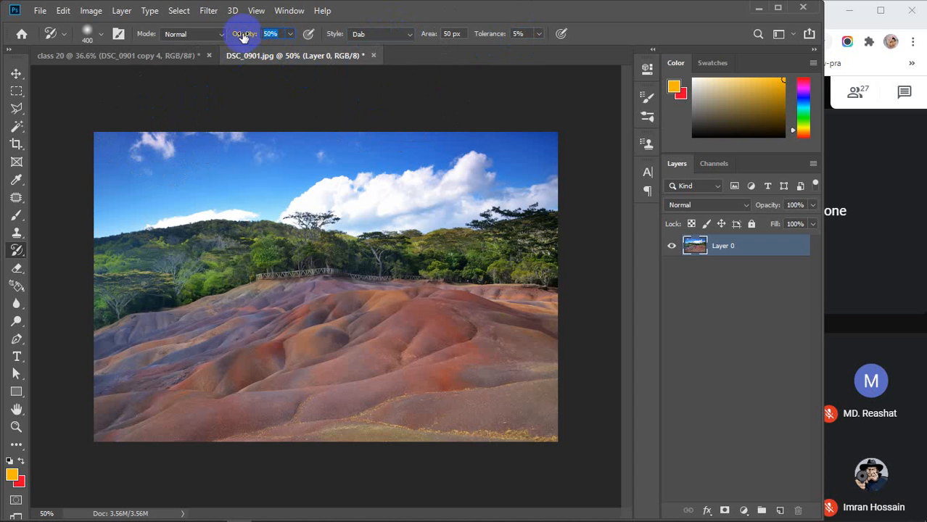
Try size 400 Art History Brush strokes across the whole DSC_0901.jpg photo and undo them all.
mouse_move(120, 154)
left_mouse_down()
mouse_move(310, 157)
mouse_move(262, 167)
mouse_move(480, 173)
mouse_move(569, 199)
left_mouse_up()
mouse_move(524, 220)
left_mouse_down()
mouse_move(221, 226)
mouse_move(83, 261)
mouse_move(81, 300)
mouse_move(461, 277)
mouse_move(544, 294)
mouse_move(552, 316)
mouse_move(496, 331)
mouse_move(281, 336)
mouse_move(159, 352)
mouse_move(112, 390)
left_mouse_up()
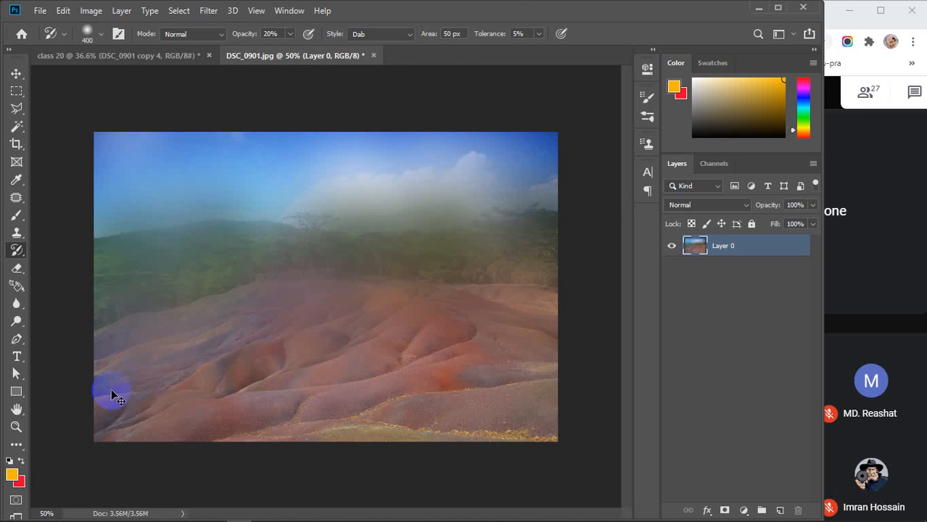
key("ctrl+z")
key("ctrl+z")
key("ctrl+z")
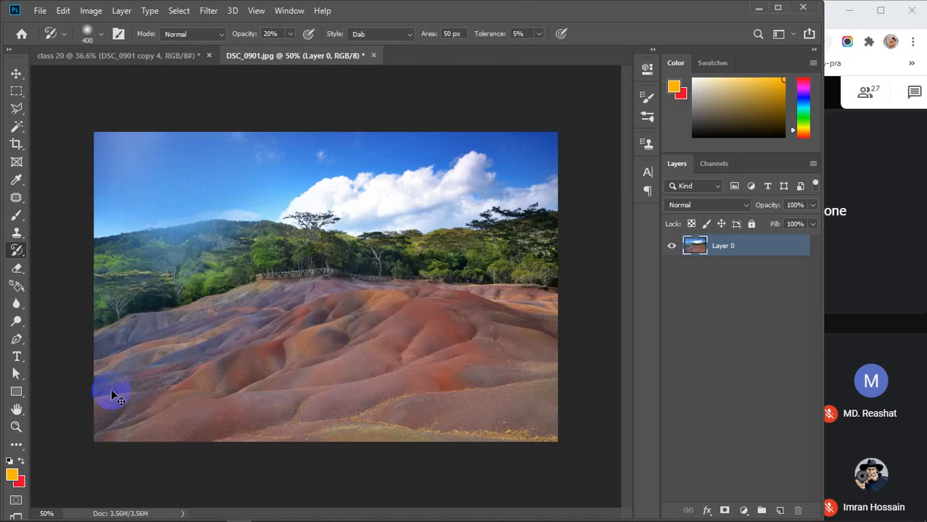
key("ctrl+z")
Reduce the Art History Brush size to 175 and paint over the photo's sky, tree line and hills.
key("bracketleft")
key("bracketleft")
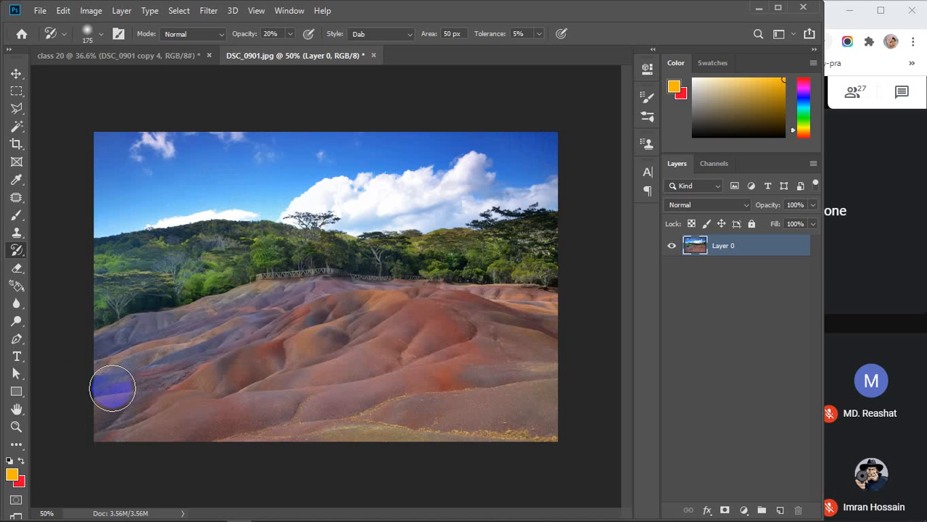
mouse_move(91, 157)
left_mouse_down()
mouse_move(354, 143)
mouse_move(569, 155)
mouse_move(311, 172)
mouse_move(60, 206)
mouse_move(464, 209)
mouse_move(325, 240)
mouse_move(77, 267)
mouse_move(611, 288)
mouse_move(80, 329)
mouse_move(569, 315)
mouse_move(164, 358)
left_mouse_up()
mouse_move(234, 424)
left_mouse_down()
mouse_move(233, 451)
mouse_move(555, 443)
mouse_move(59, 421)
mouse_move(289, 279)
mouse_move(244, 237)
mouse_move(414, 186)
mouse_move(94, 308)
mouse_move(106, 319)
mouse_move(430, 231)
mouse_move(441, 292)
mouse_move(396, 188)
mouse_move(329, 199)
mouse_move(37, 174)
mouse_move(161, 147)
mouse_move(283, 204)
left_mouse_up()
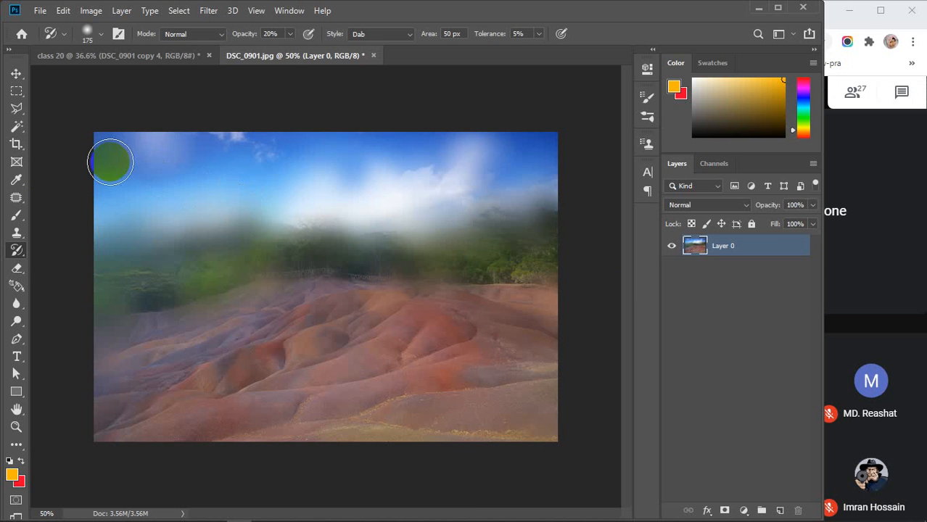
mouse_move(141, 220)
left_mouse_down()
mouse_move(269, 208)
mouse_move(428, 155)
mouse_move(484, 196)
mouse_move(395, 302)
mouse_move(160, 269)
mouse_move(156, 341)
left_mouse_up()
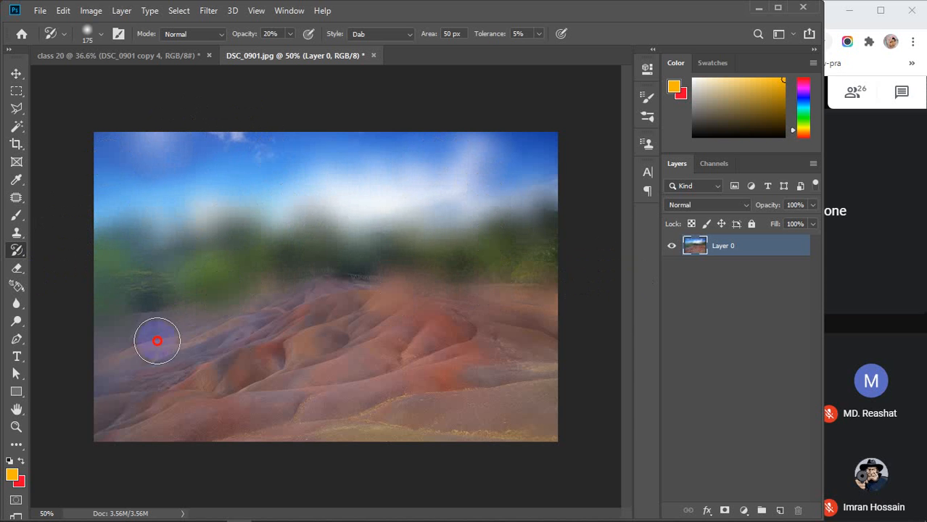
mouse_move(244, 353)
left_mouse_down()
mouse_move(302, 314)
mouse_move(87, 383)
mouse_move(238, 428)
left_mouse_up()
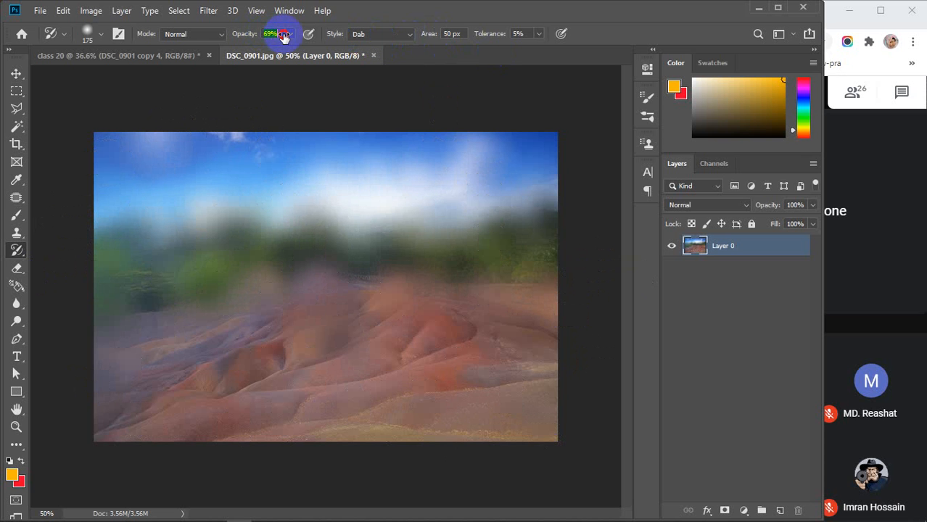
Paint the hills, tree line and sky with the Art History Brush at 69% opacity, raising its tolerance to 21%.
mouse_move(506, 210)
left_mouse_down()
mouse_move(544, 230)
mouse_move(310, 420)
mouse_move(182, 423)
mouse_move(104, 375)
mouse_move(553, 347)
mouse_move(295, 351)
left_mouse_up()
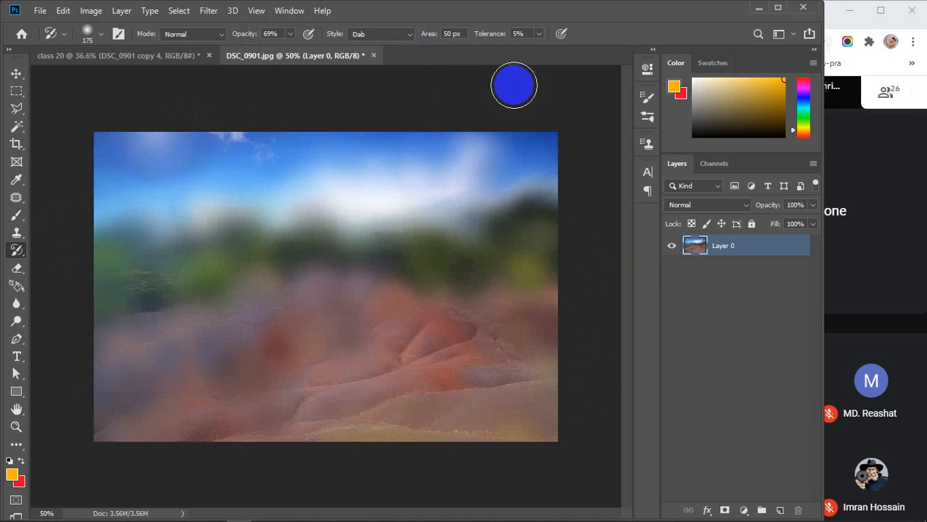
mouse_move(576, 333)
left_mouse_down()
mouse_move(207, 415)
mouse_move(375, 393)
mouse_move(83, 256)
mouse_move(398, 203)
mouse_move(272, 178)
mouse_move(181, 251)
left_mouse_up()
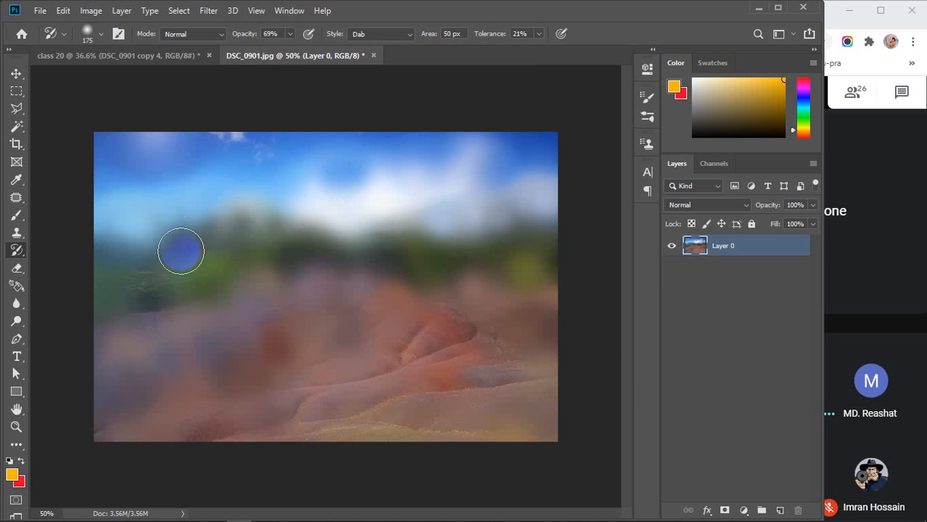
mouse_move(173, 372)
left_mouse_down()
mouse_move(211, 271)
mouse_move(276, 203)
mouse_move(298, 165)
left_mouse_up()
mouse_move(230, 222)
left_mouse_down()
mouse_move(126, 242)
mouse_move(153, 275)
mouse_move(226, 211)
mouse_move(187, 273)
mouse_move(92, 305)
mouse_move(231, 250)
mouse_move(330, 230)
mouse_move(522, 248)
mouse_move(497, 281)
mouse_move(203, 305)
mouse_move(121, 356)
left_mouse_up()
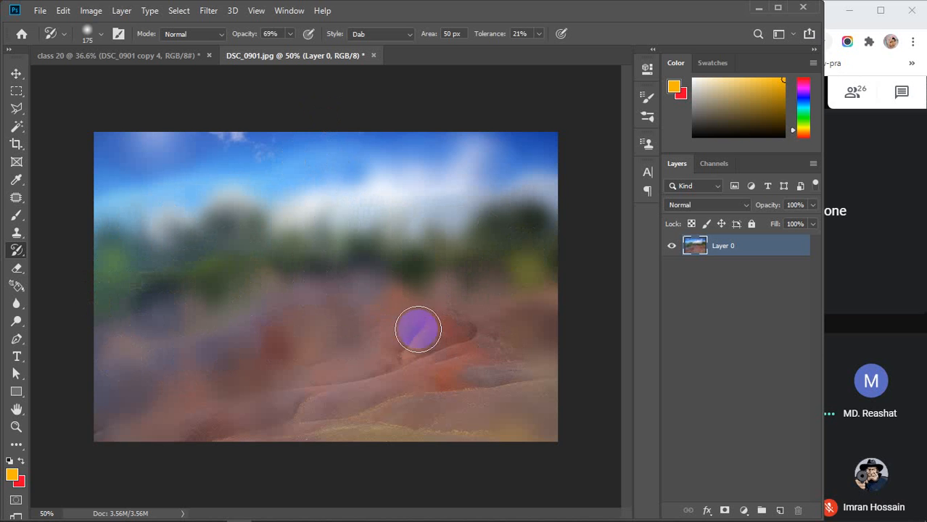
Set the Art History Brush tolerance to 100% and paint over the foreground hills and the sky.
left_click_drag(482, 38, 585, 46)
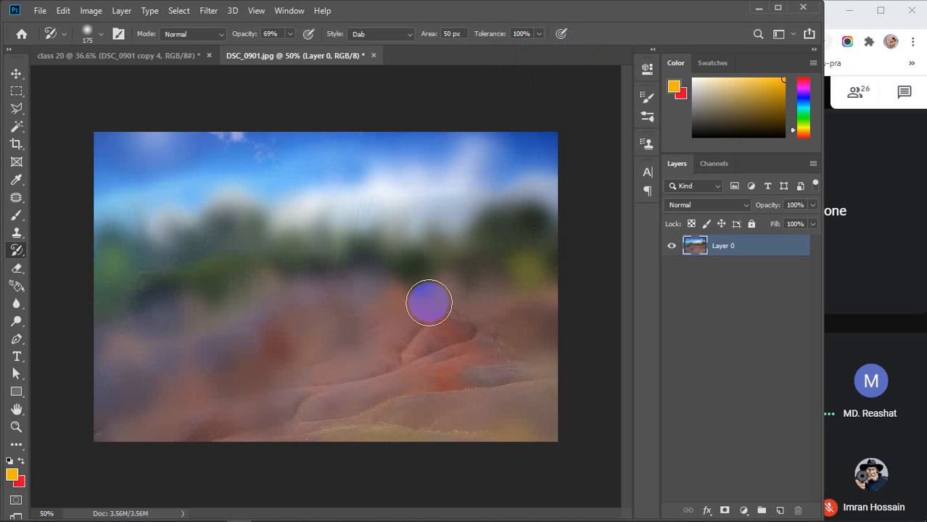
mouse_move(427, 300)
left_mouse_down()
mouse_move(426, 329)
mouse_move(467, 344)
mouse_move(354, 358)
mouse_move(464, 348)
mouse_move(522, 383)
mouse_move(492, 325)
left_mouse_up()
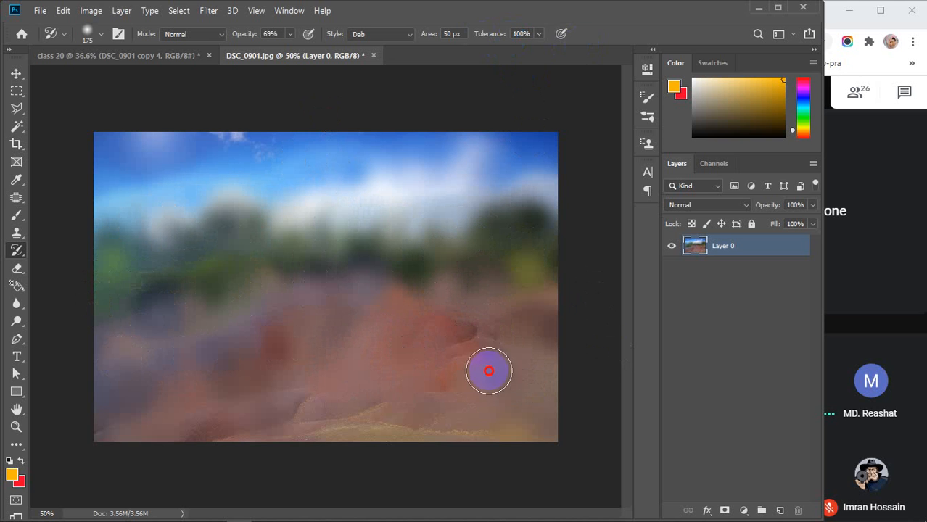
mouse_move(488, 372)
left_mouse_down()
mouse_move(240, 386)
mouse_move(486, 330)
mouse_move(303, 342)
mouse_move(515, 332)
mouse_move(432, 340)
mouse_move(514, 330)
mouse_move(445, 351)
mouse_move(596, 329)
mouse_move(472, 345)
mouse_move(482, 309)
mouse_move(345, 412)
mouse_move(160, 446)
mouse_move(553, 427)
mouse_move(271, 435)
mouse_move(132, 425)
mouse_move(286, 410)
mouse_move(243, 386)
mouse_move(325, 296)
mouse_move(254, 342)
left_mouse_up()
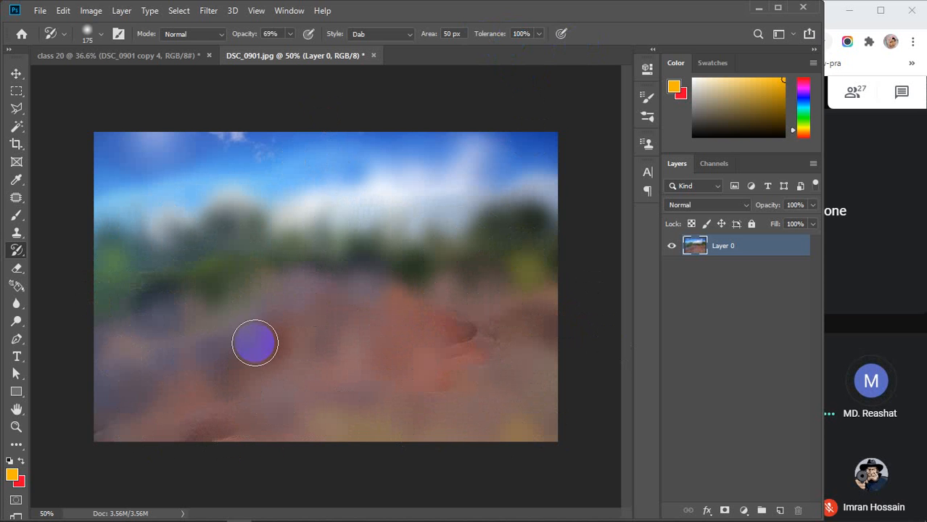
mouse_move(182, 333)
left_mouse_down()
mouse_move(256, 223)
mouse_move(239, 232)
mouse_move(184, 193)
mouse_move(396, 127)
mouse_move(116, 156)
mouse_move(232, 167)
mouse_move(351, 201)
mouse_move(489, 164)
mouse_move(556, 191)
mouse_move(429, 350)
mouse_move(377, 377)
mouse_move(112, 358)
mouse_move(53, 364)
mouse_move(204, 237)
mouse_move(86, 214)
mouse_move(166, 452)
mouse_move(124, 327)
left_mouse_up()
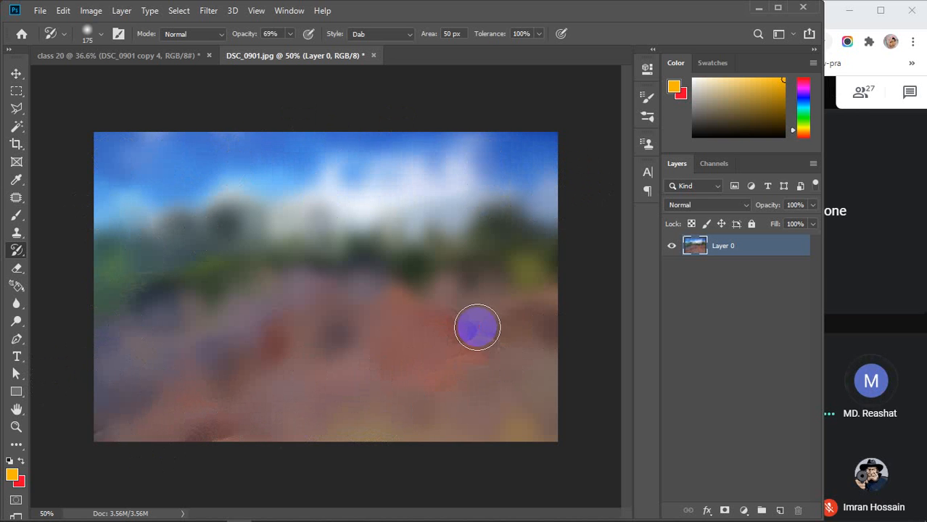
left_click_drag(482, 326, 480, 327)
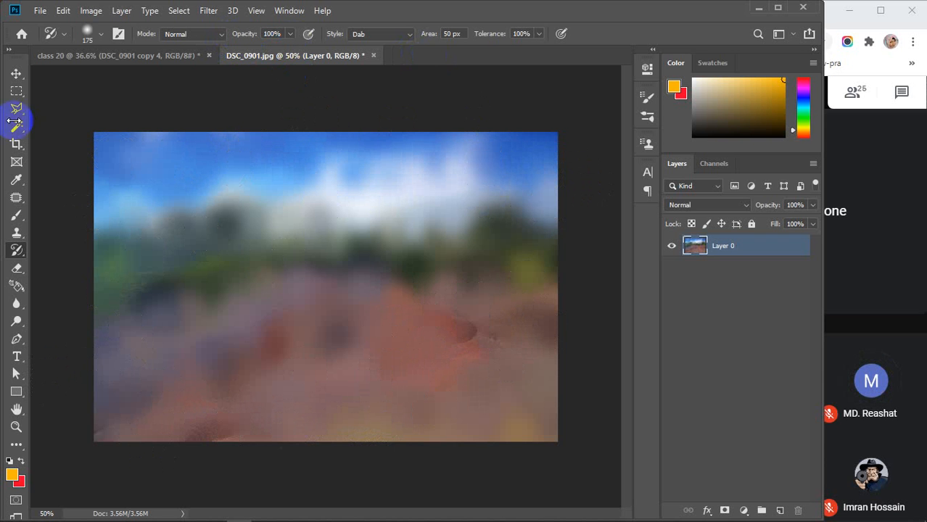
Choose the Move Tool and compare the painted DSC_0901.jpg with the photo in the class 20 document.
left_click(16, 73)
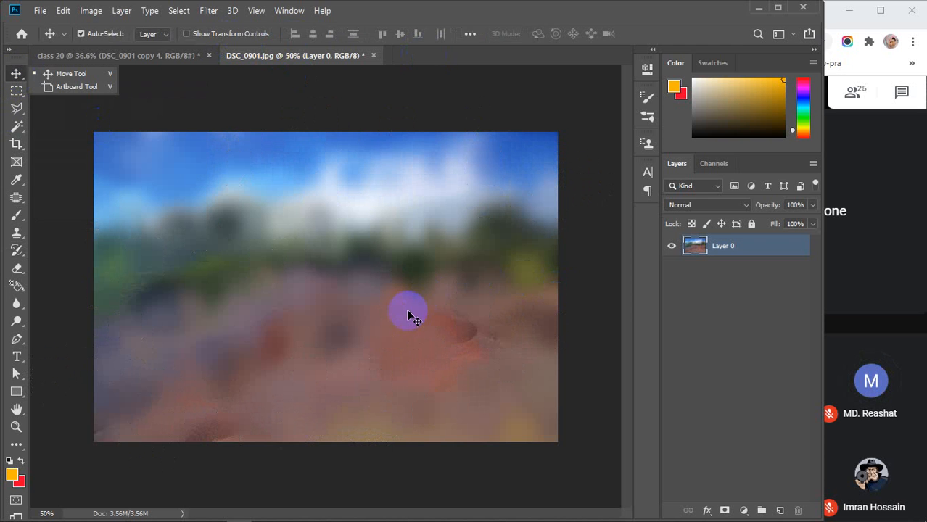
left_click(149, 59)
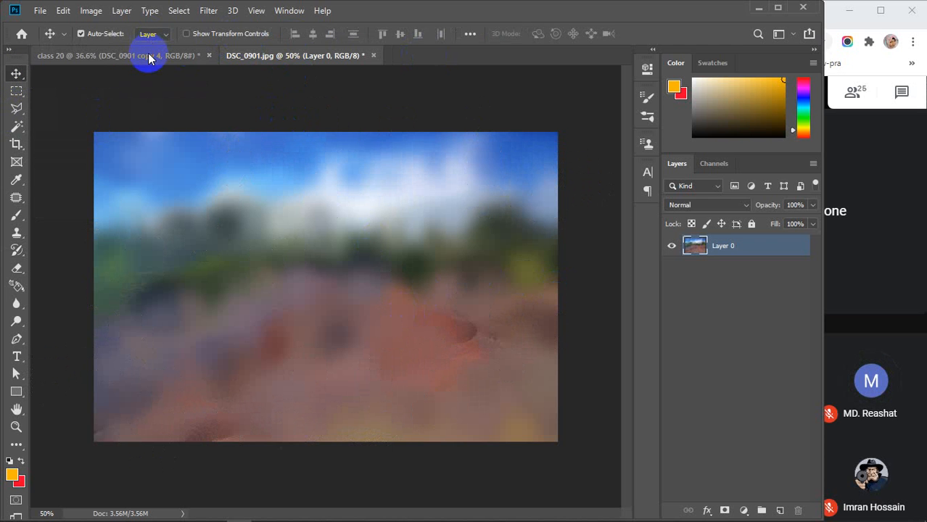
left_click(149, 58)
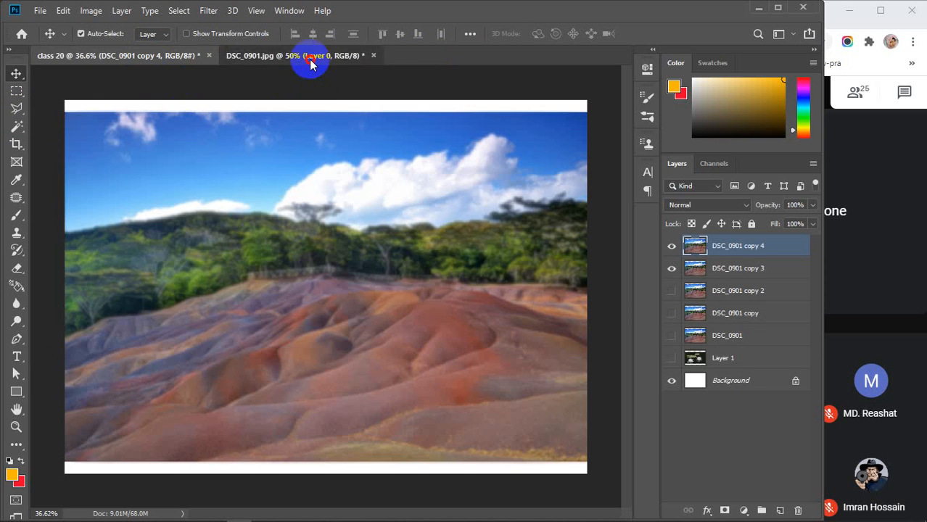
left_click(312, 57)
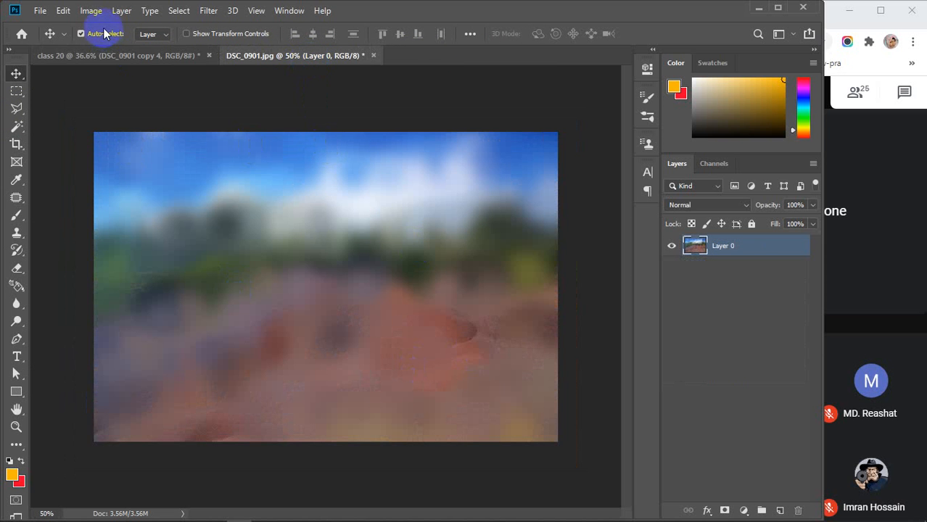
left_click(94, 57)
left_click(296, 276)
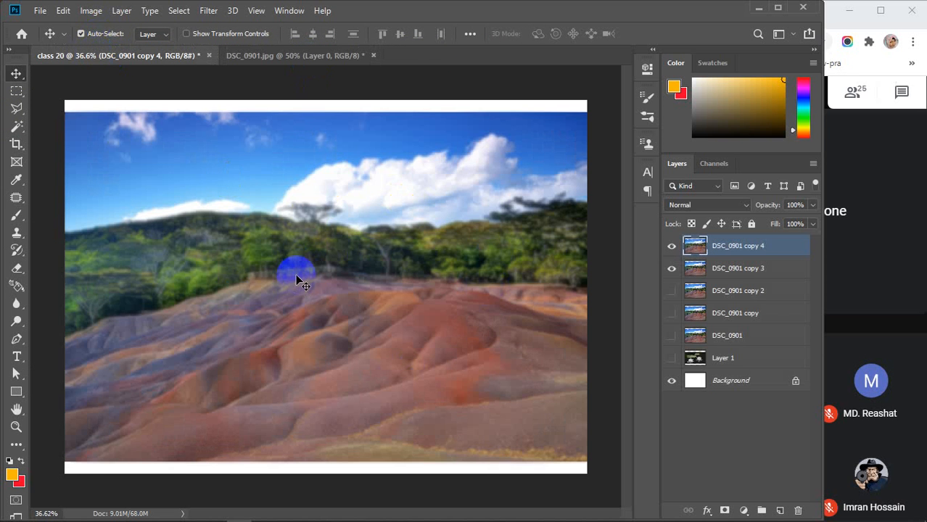
Close the DSC_0901.jpg document without saving its changes.
left_click(373, 58)
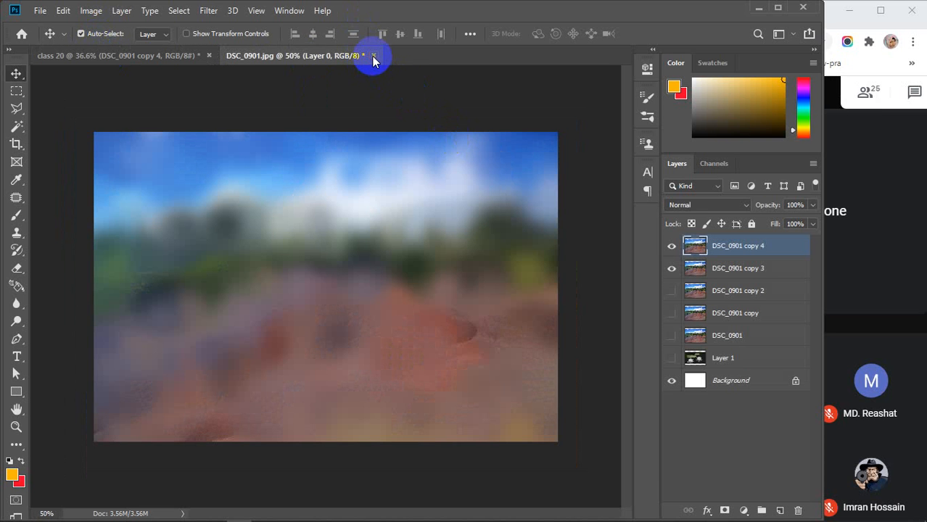
left_click(115, 58)
key("ctrl+w")
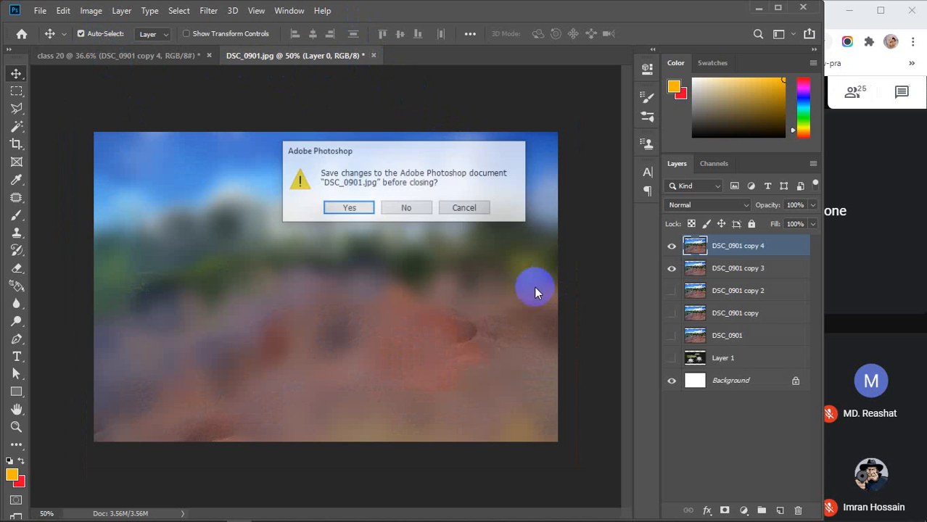
left_click(408, 209)
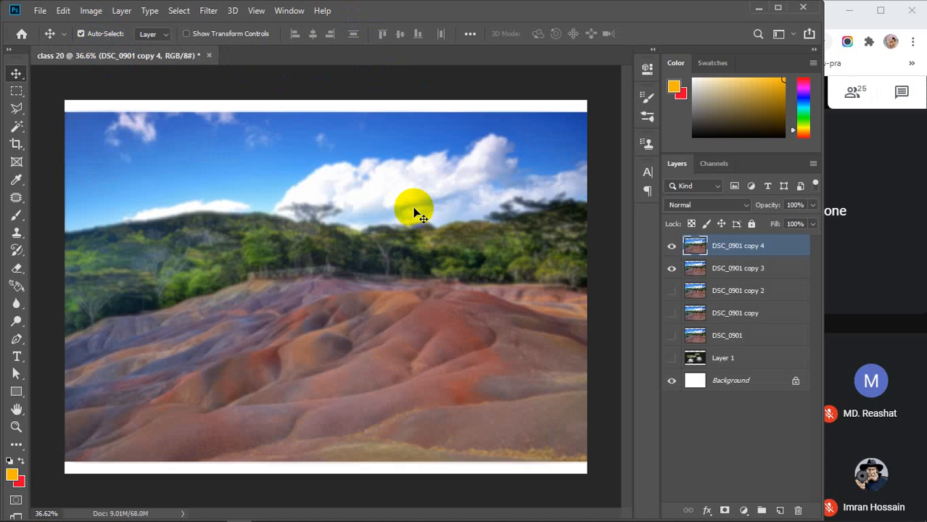
Hide the DSC_0901 copy 4 layer and set up the Sharpen Tool at 100% strength for the DSC_0901 copy 3 layer.
left_click(672, 247)
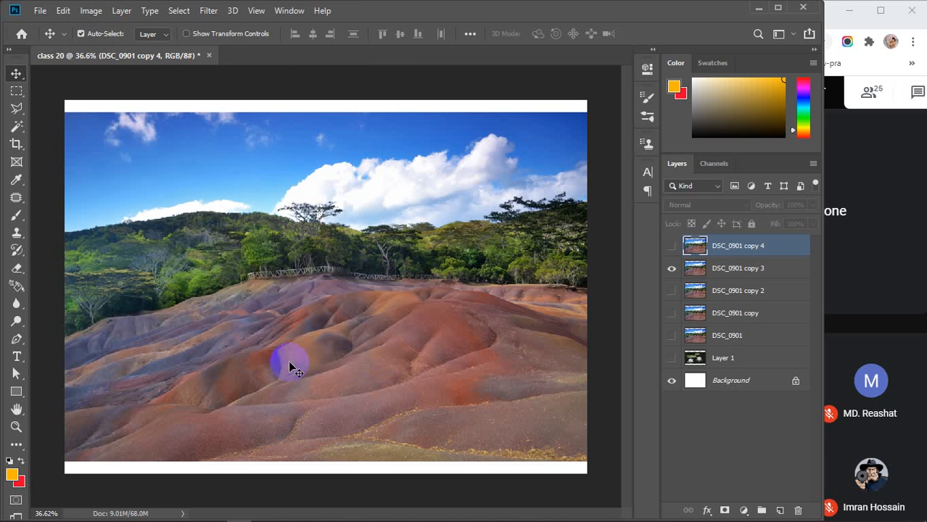
left_click(15, 307)
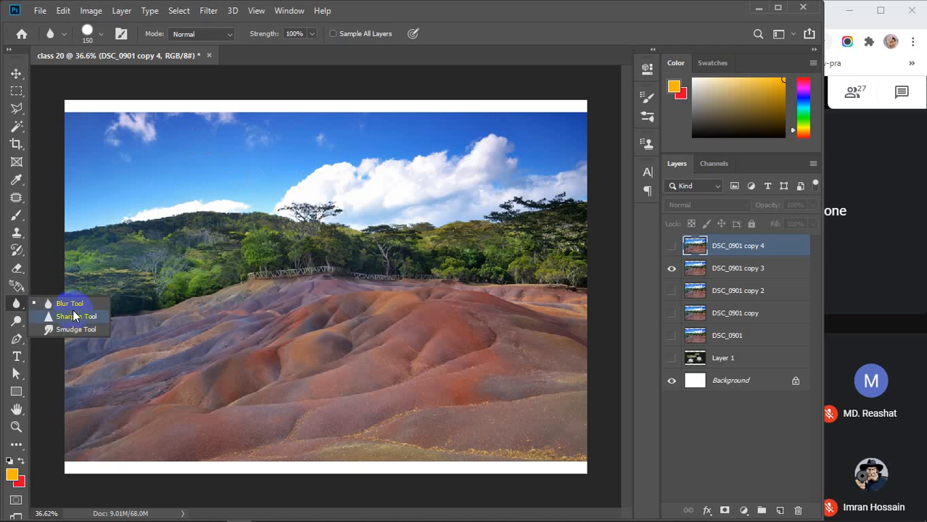
left_click(69, 317)
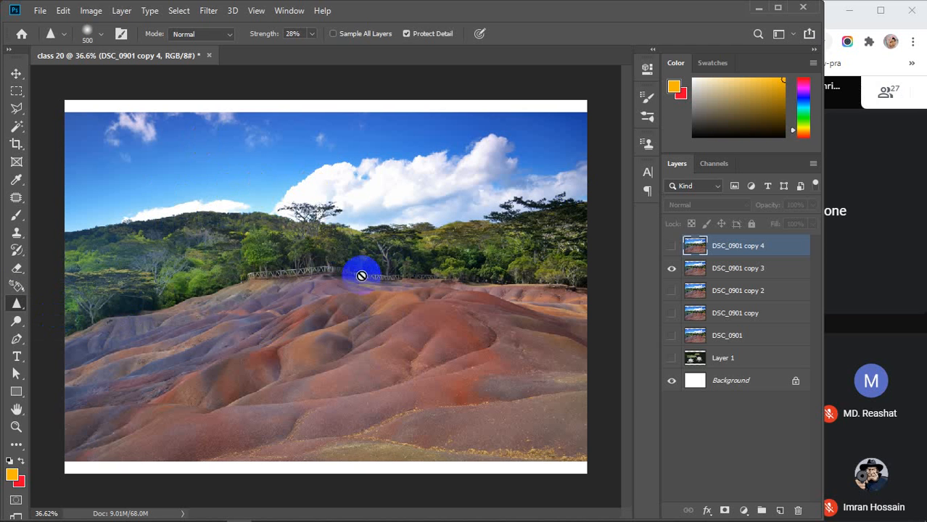
left_click(738, 270)
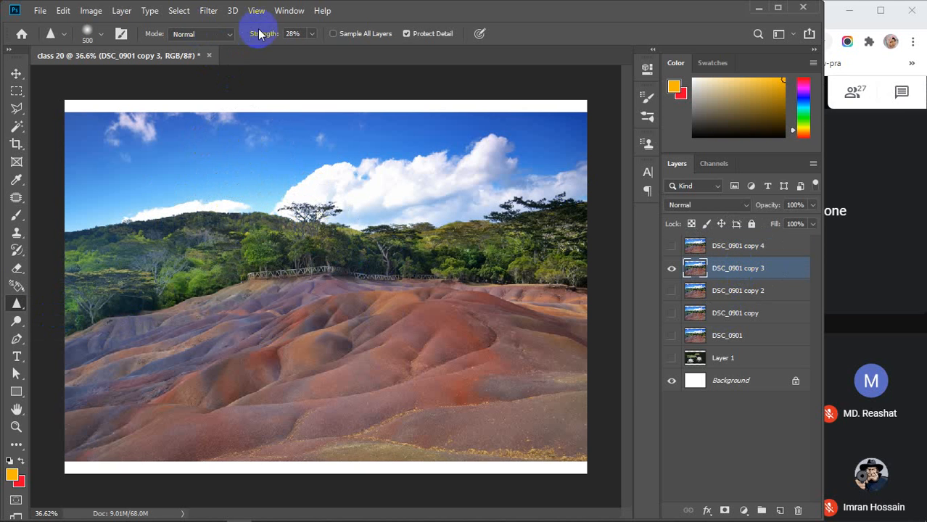
left_click_drag(245, 35, 356, 35)
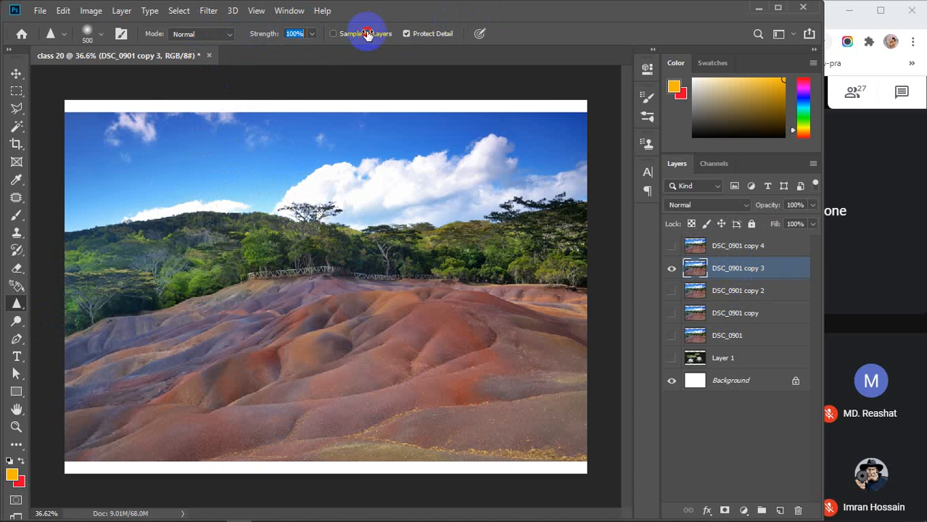
Sharpen the sky, trees and hills of the DSC_0901 copy 3 layer with repeated size 500 strokes.
mouse_move(92, 147)
left_mouse_down()
mouse_move(144, 148)
mouse_move(82, 254)
mouse_move(217, 218)
mouse_move(103, 263)
mouse_move(224, 237)
mouse_move(106, 274)
mouse_move(343, 246)
mouse_move(298, 276)
mouse_move(122, 326)
mouse_move(493, 232)
mouse_move(266, 266)
mouse_move(390, 244)
mouse_move(469, 273)
mouse_move(381, 464)
left_mouse_up()
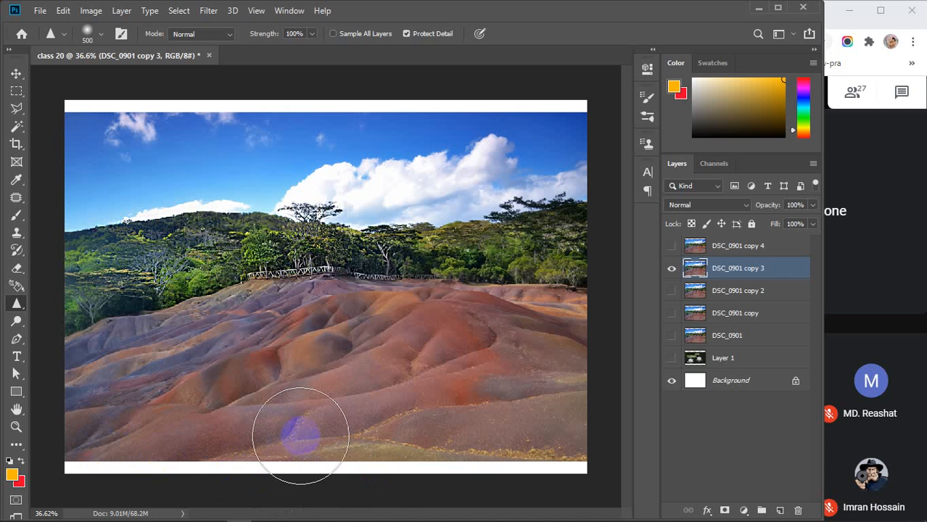
mouse_move(90, 438)
left_mouse_down()
mouse_move(569, 435)
mouse_move(410, 440)
mouse_move(101, 419)
mouse_move(573, 382)
mouse_move(115, 372)
mouse_move(522, 321)
mouse_move(554, 309)
mouse_move(184, 332)
mouse_move(100, 322)
mouse_move(561, 242)
mouse_move(307, 250)
mouse_move(507, 231)
mouse_move(563, 237)
mouse_move(555, 195)
mouse_move(544, 189)
mouse_move(520, 228)
mouse_move(555, 121)
mouse_move(536, 200)
mouse_move(573, 176)
mouse_move(569, 211)
mouse_move(559, 192)
mouse_move(507, 495)
mouse_move(532, 452)
mouse_move(566, 315)
mouse_move(561, 259)
mouse_move(533, 369)
mouse_move(473, 346)
mouse_move(422, 278)
mouse_move(279, 384)
mouse_move(294, 218)
mouse_move(196, 250)
mouse_move(205, 185)
mouse_move(121, 286)
mouse_move(131, 166)
mouse_move(114, 185)
mouse_move(108, 279)
mouse_move(165, 344)
mouse_move(393, 425)
mouse_move(526, 413)
mouse_move(542, 390)
mouse_move(509, 321)
mouse_move(421, 291)
mouse_move(481, 257)
mouse_move(243, 233)
mouse_move(209, 187)
mouse_move(197, 198)
mouse_move(100, 170)
mouse_move(98, 139)
mouse_move(92, 298)
mouse_move(214, 287)
mouse_move(488, 149)
mouse_move(541, 226)
mouse_move(551, 215)
mouse_move(414, 311)
mouse_move(413, 361)
mouse_move(507, 331)
mouse_move(464, 395)
mouse_move(465, 461)
mouse_move(441, 457)
left_mouse_up()
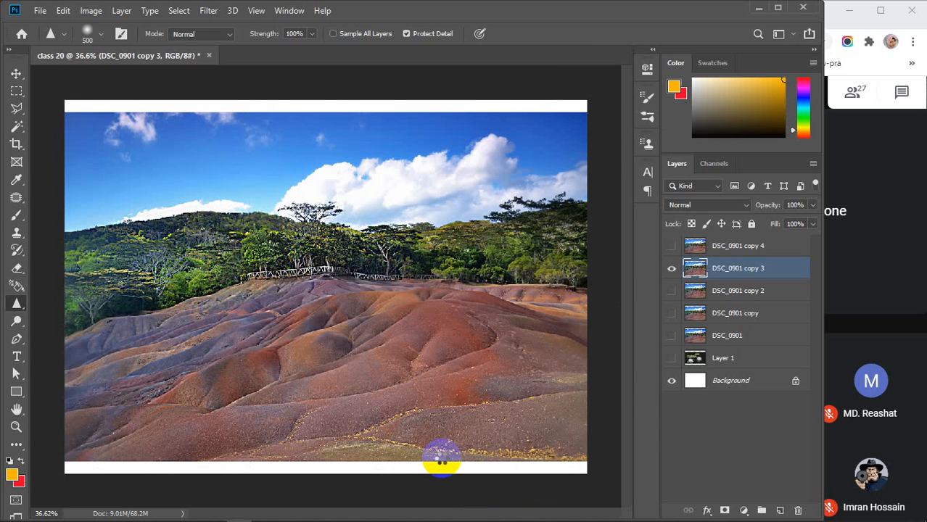
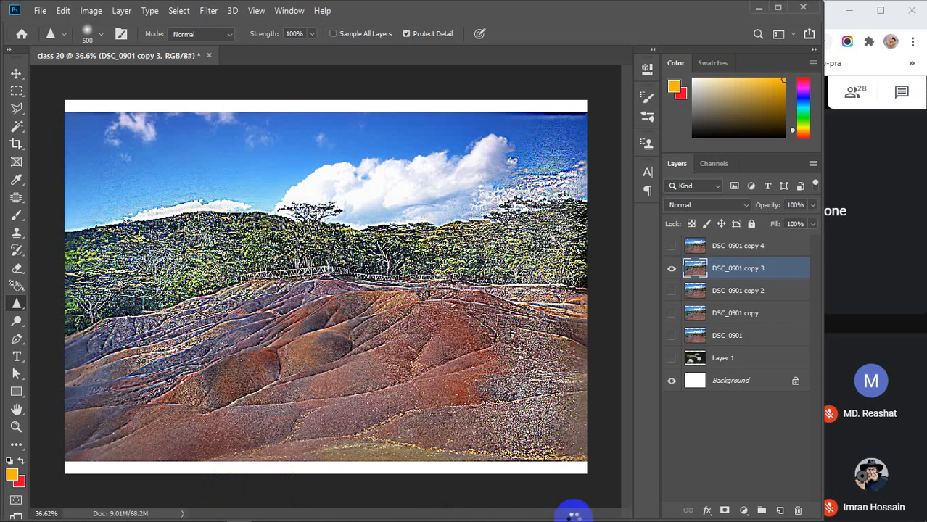
mouse_move(699, 512)
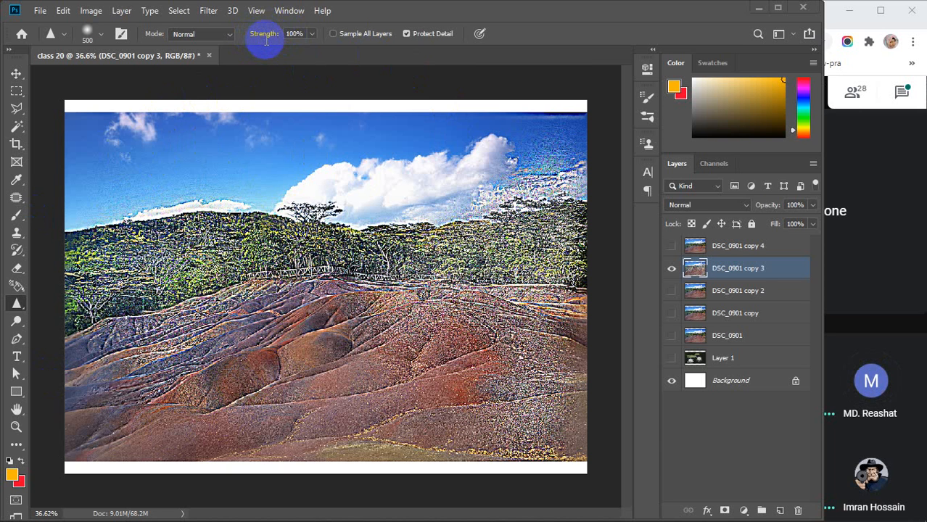
left_click_drag(93, 182, 90, 227)
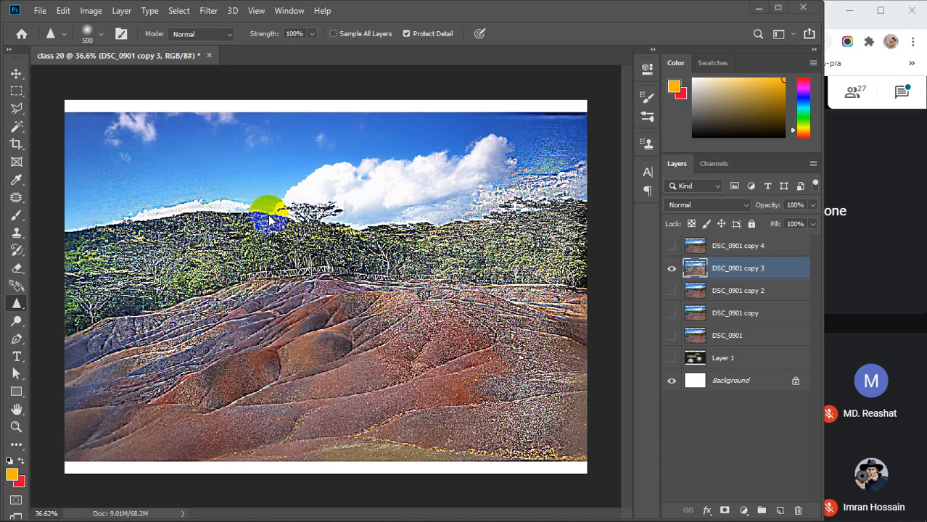
Show DSC_0901 copy 2 and toggle the sharpened DSC_0901 copy 3 layer off and on to compare them.
left_click(671, 291)
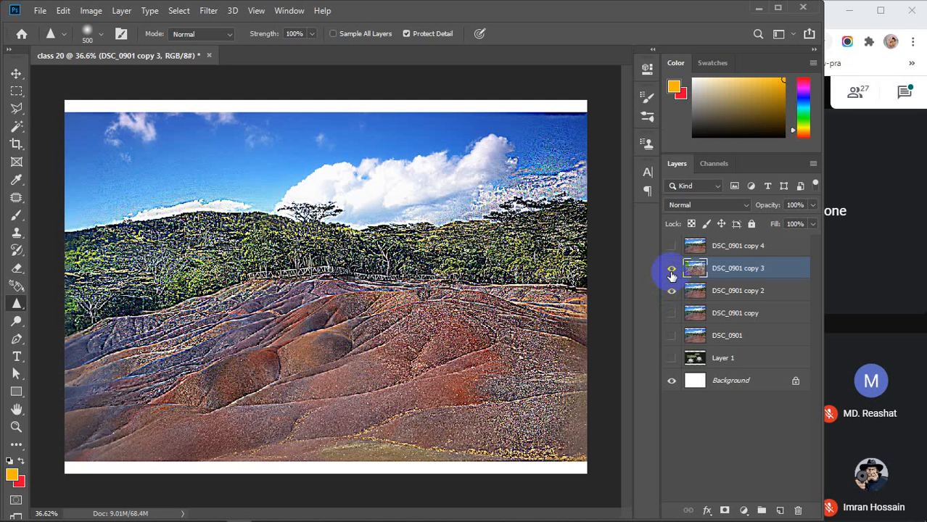
left_click(671, 269)
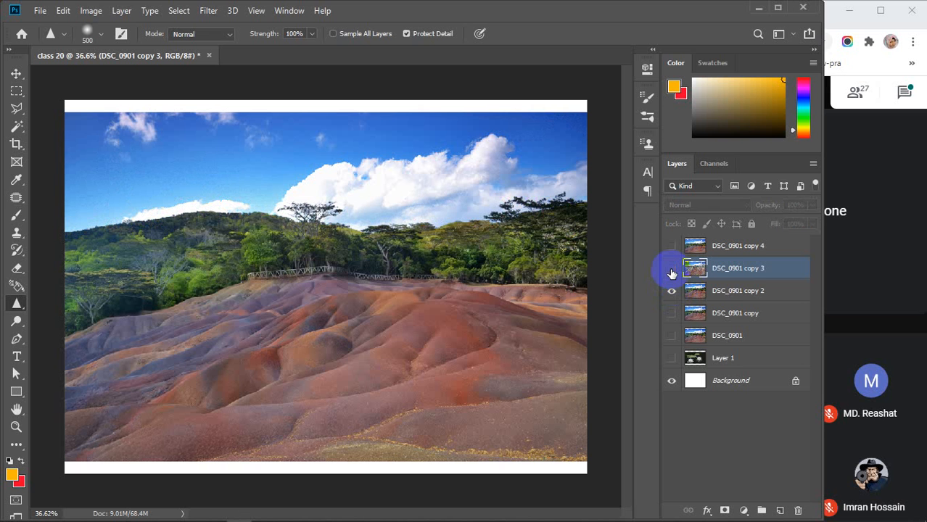
left_click(671, 270)
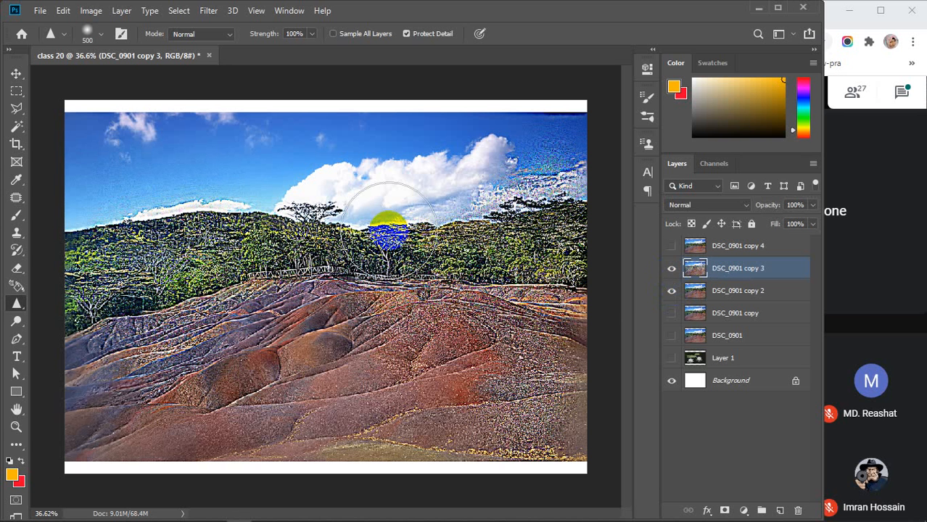
Hide the DSC_0901 copy 3 and DSC_0901 copy 2 layers and make DSC_0901 copy 4 the active layer.
left_click(671, 267)
left_click(754, 296)
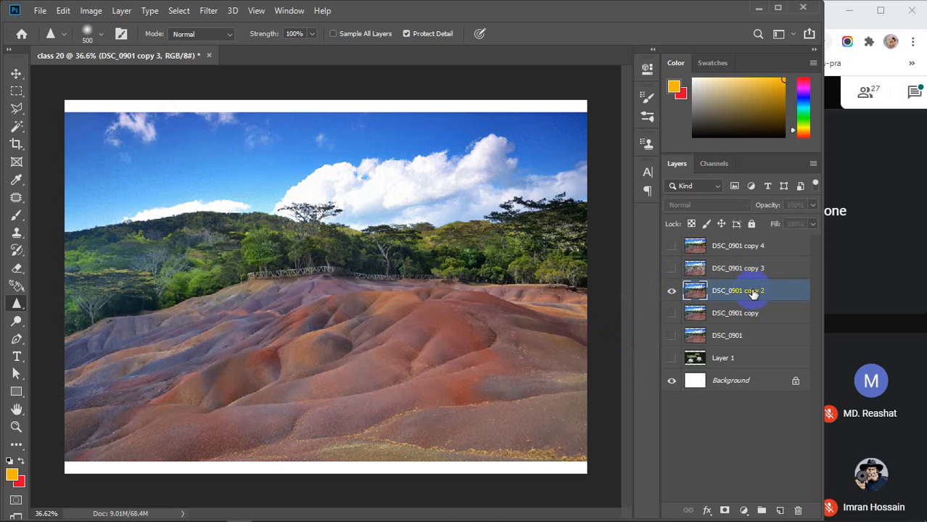
right_click(15, 306)
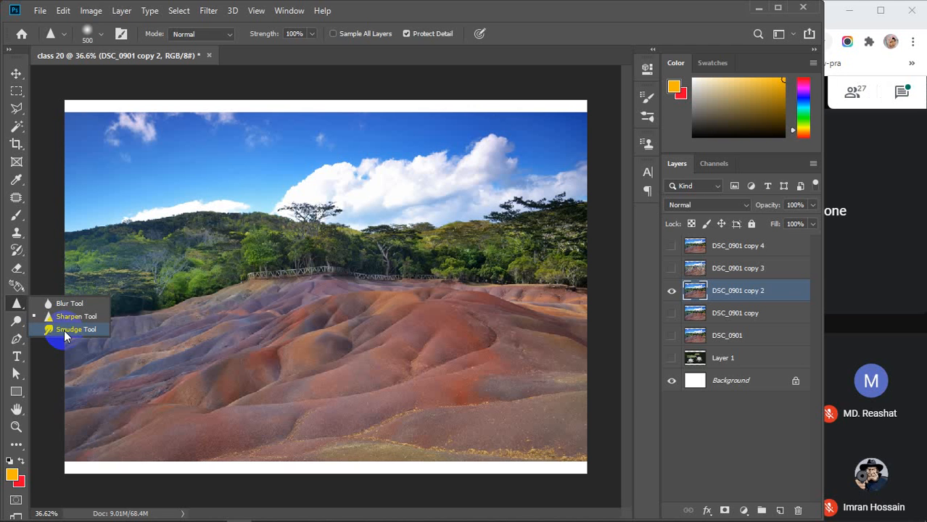
left_click(671, 290)
left_click(734, 245)
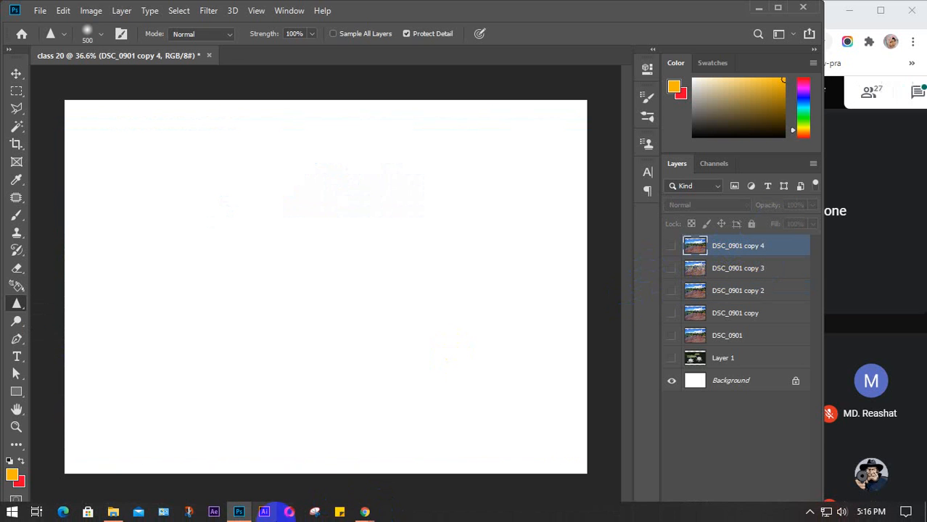
Switch to the Google Images page in Chrome and search for "candle".
mouse_move(364, 512)
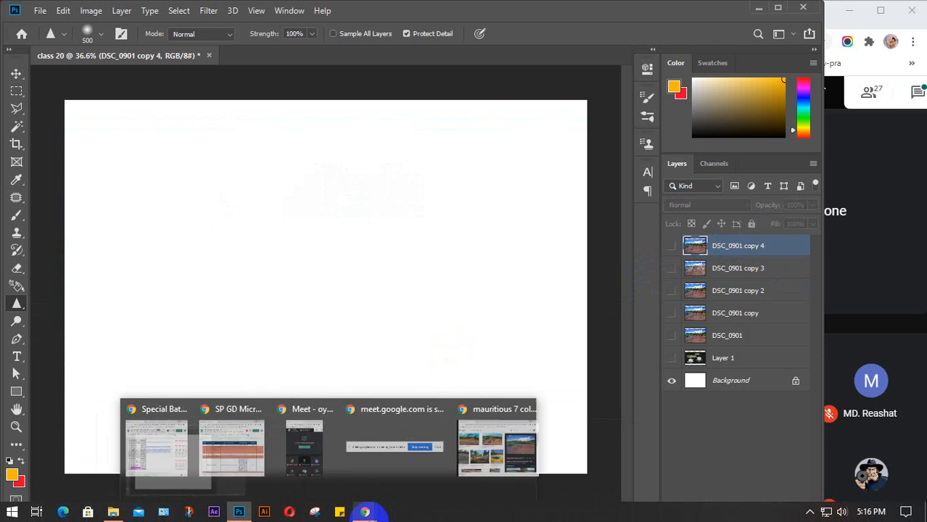
left_click(570, 457)
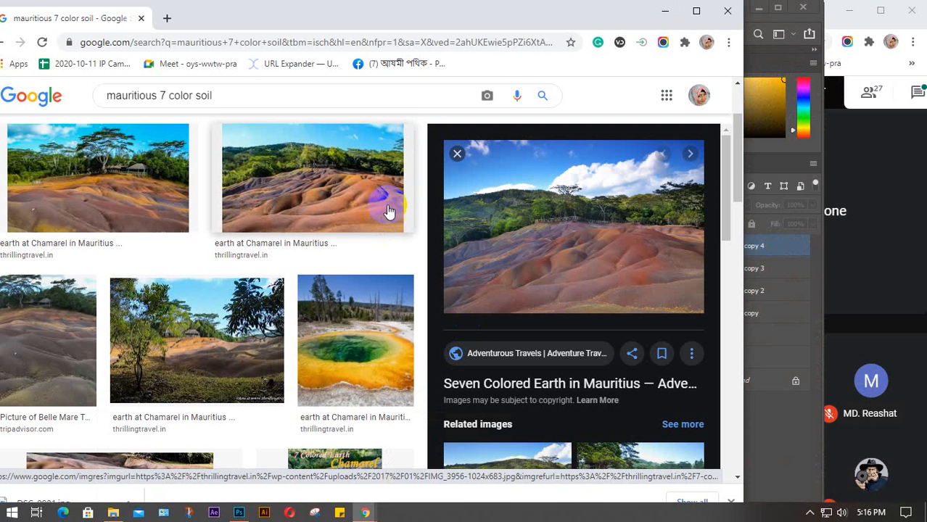
left_click_drag(232, 95, 72, 101)
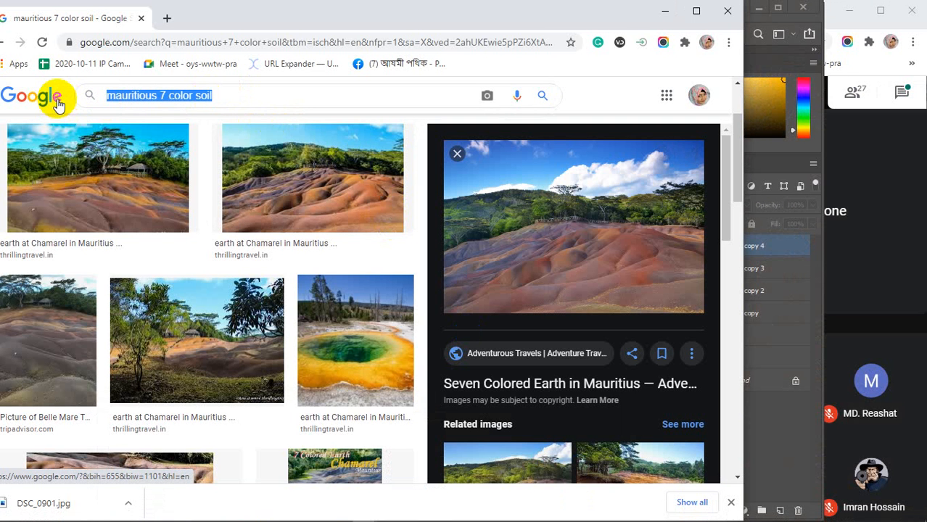
type("candle")
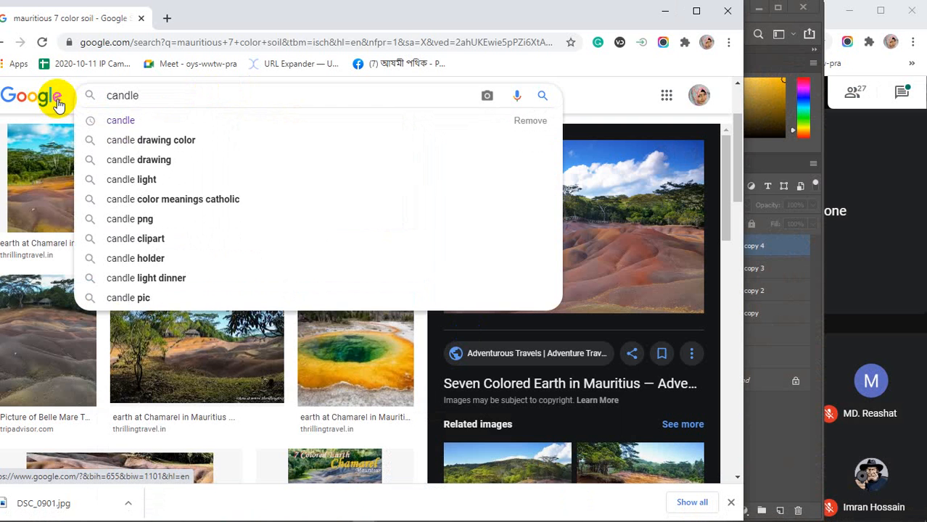
key("Return")
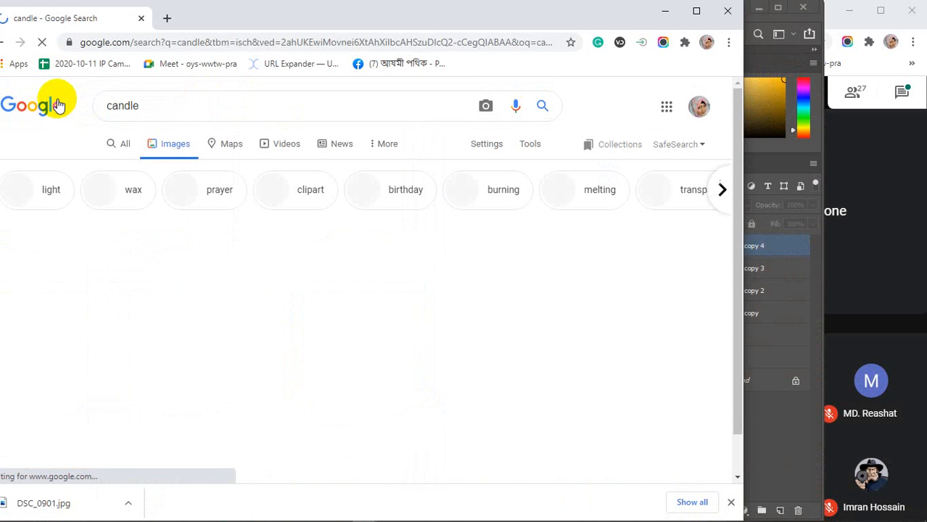
Browse the candle image results and open the Pexels photo of a candle on a black background.
scroll(203, 303, "down", 4)
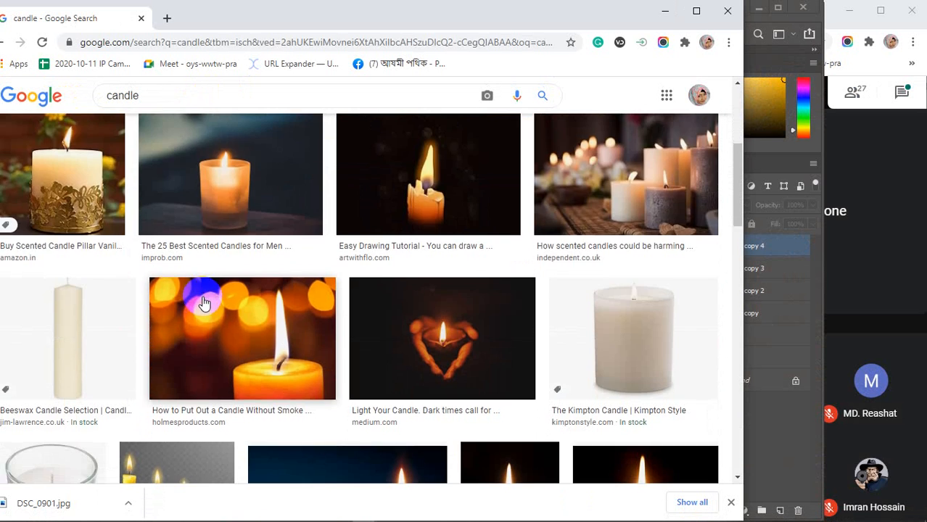
scroll(202, 298, "down", 3)
scroll(297, 305, "down", 3)
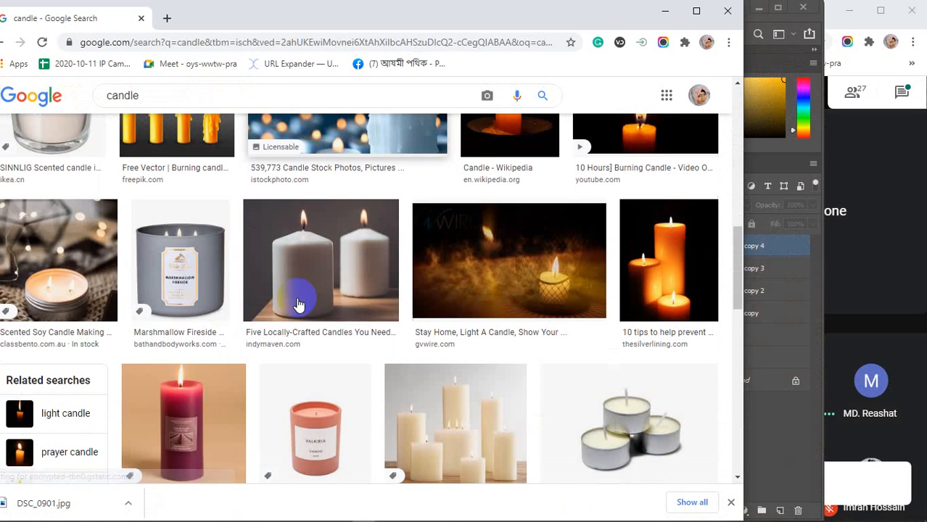
scroll(297, 304, "up", 7)
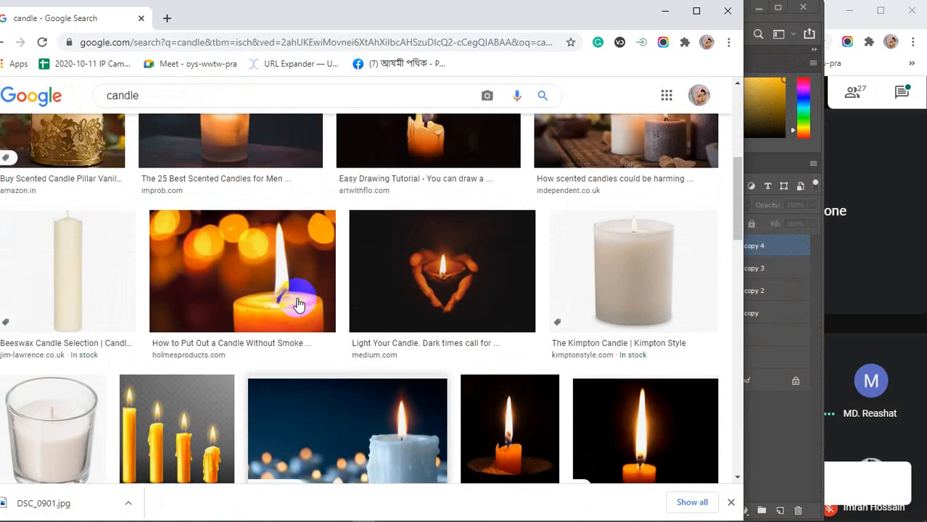
scroll(298, 305, "up", 2)
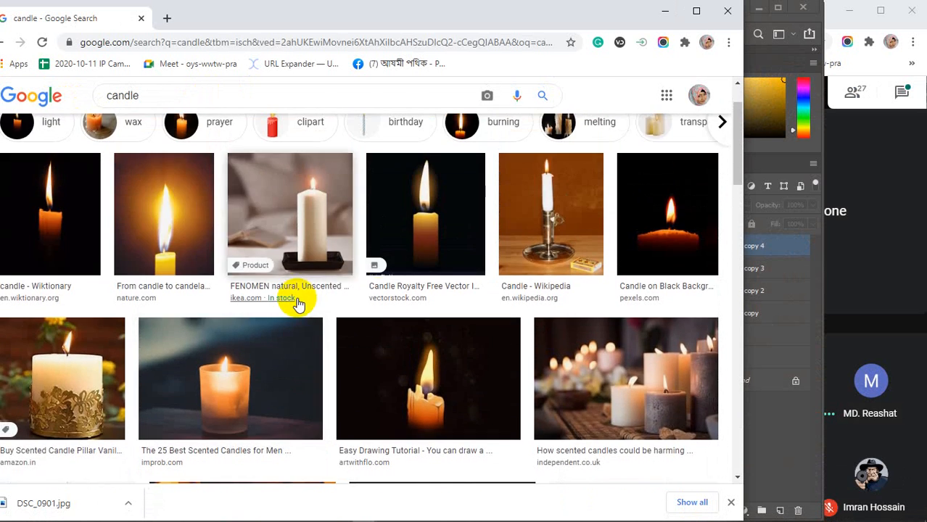
left_click(665, 219)
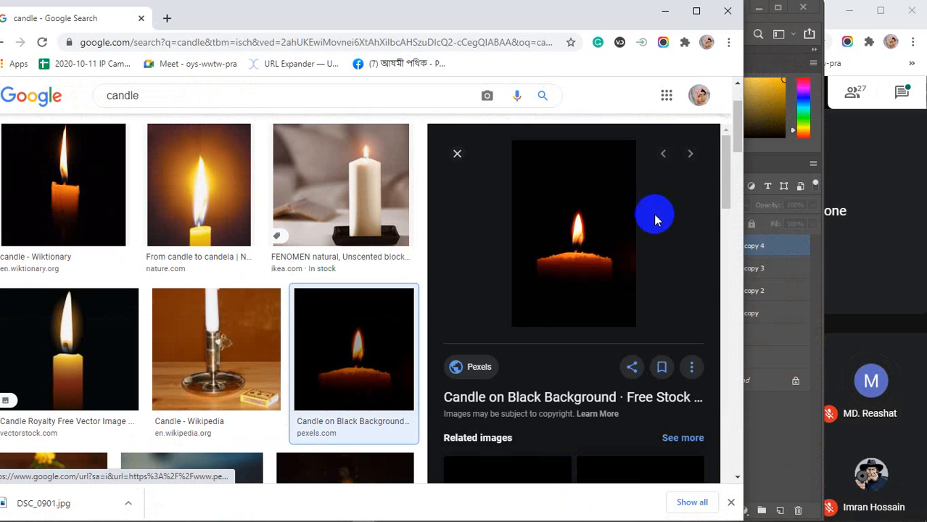
Look through the related candle images, then copy the previewed Pexels candle photo.
scroll(613, 218, "down", 3)
scroll(614, 216, "down", 5)
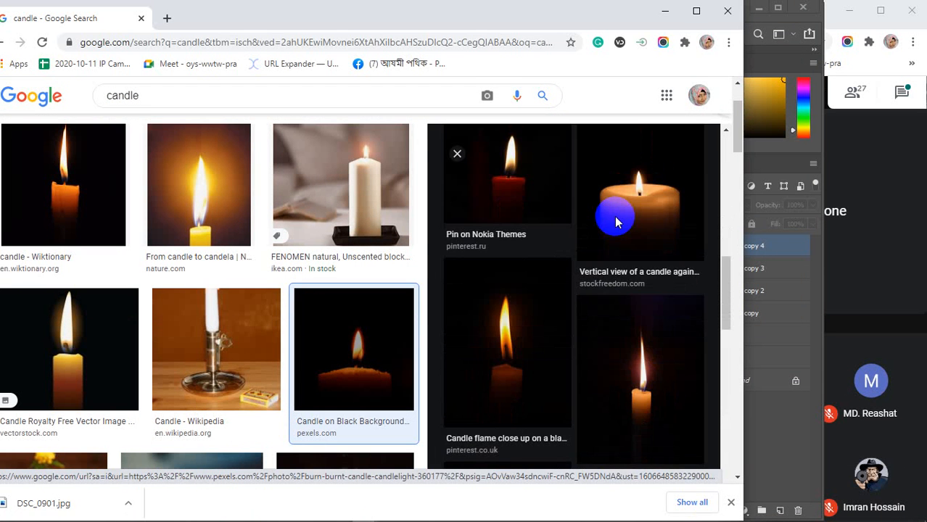
scroll(614, 223, "up", 8)
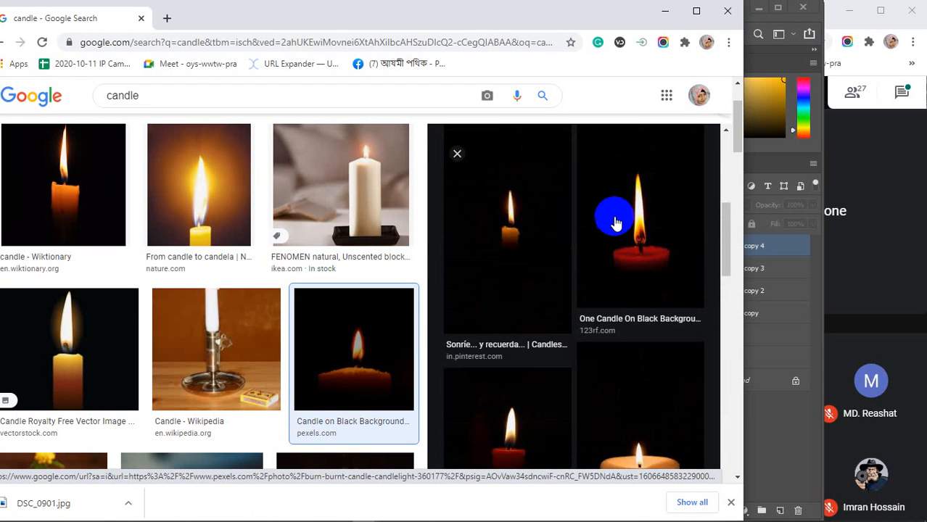
scroll(614, 223, "up", 2)
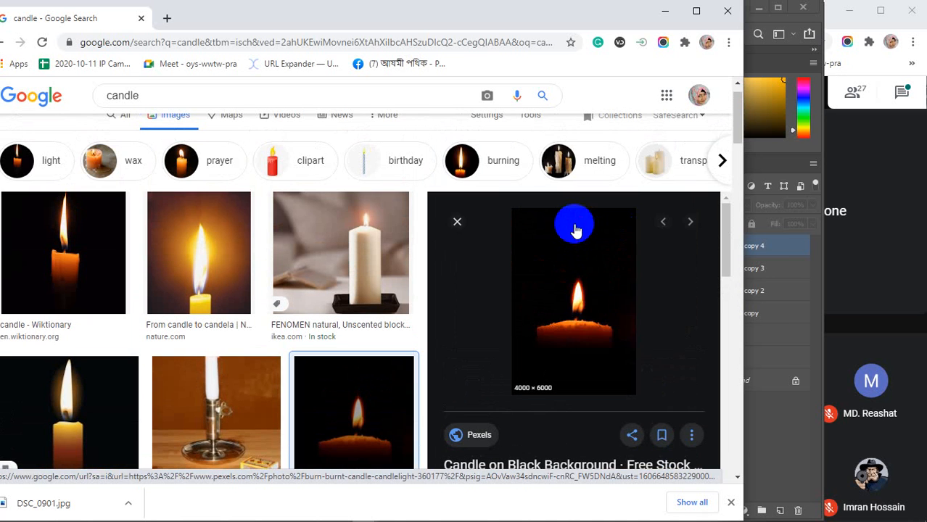
right_click(574, 225)
left_click(613, 363)
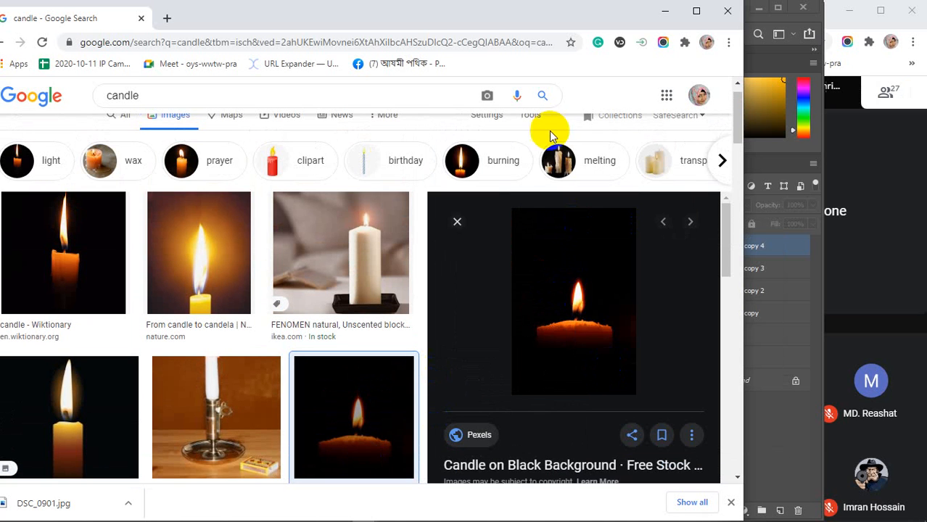
Return to Photoshop, paste the candle photo into class 20, and scale it to about 541%, roughly 3.3 by 5 inches.
left_click(665, 10)
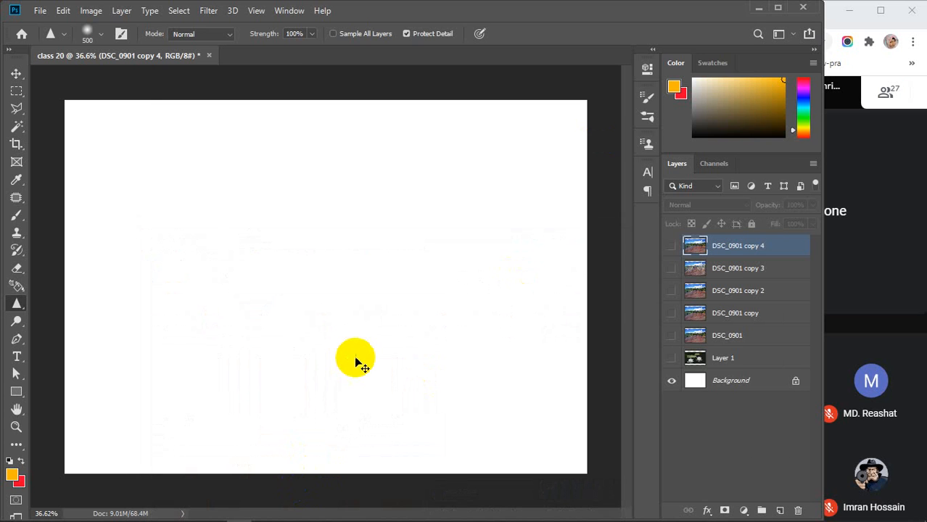
key("ctrl+v")
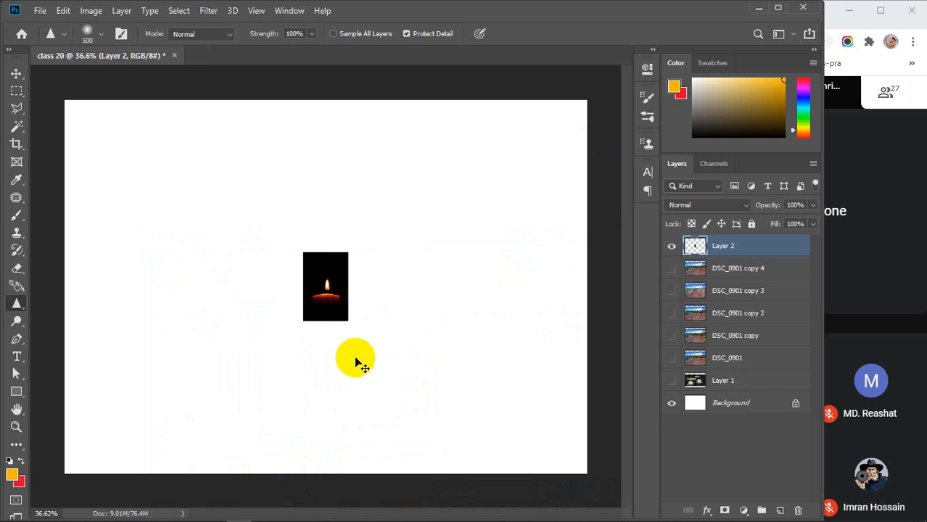
key("ctrl+t")
left_click_drag(306, 250, 205, 103)
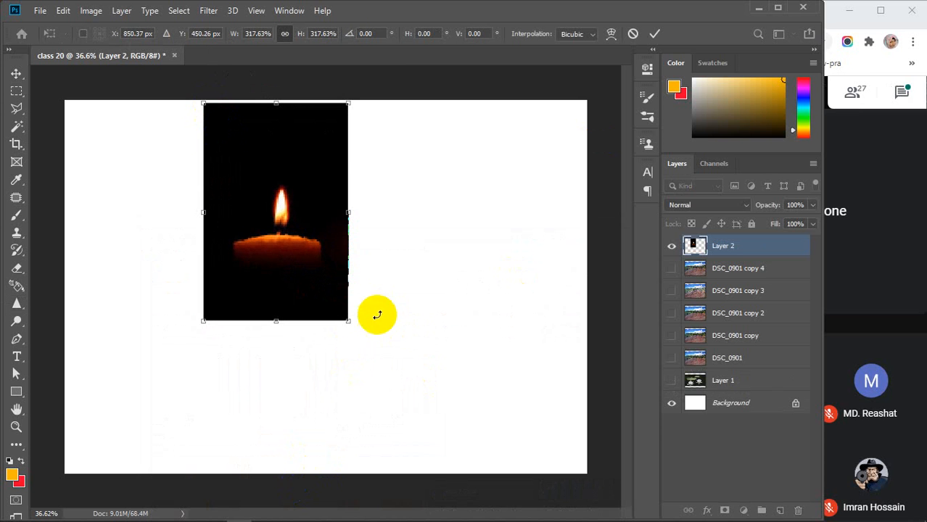
left_click_drag(346, 321, 479, 454)
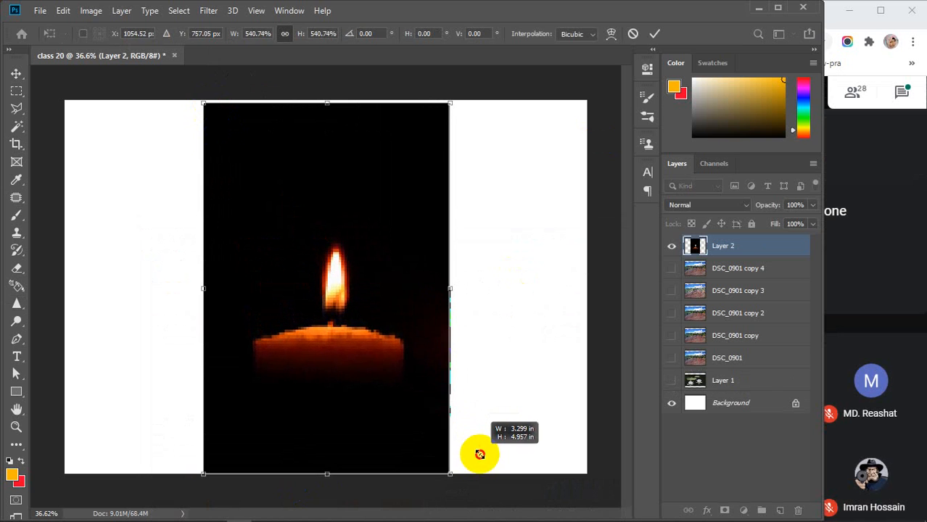
key("Return")
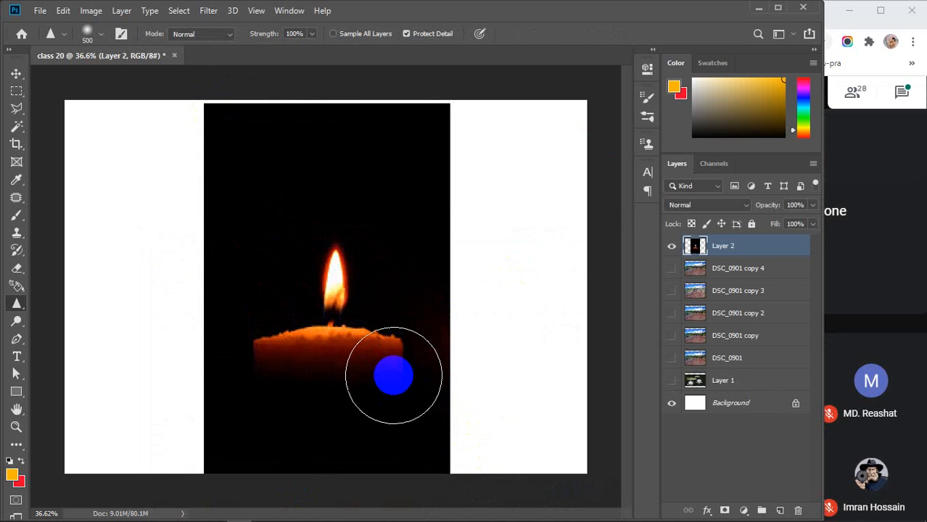
Nudge the pasted candle layer slightly upward with the Move Tool to center it vertically on the canvas.
key("v")
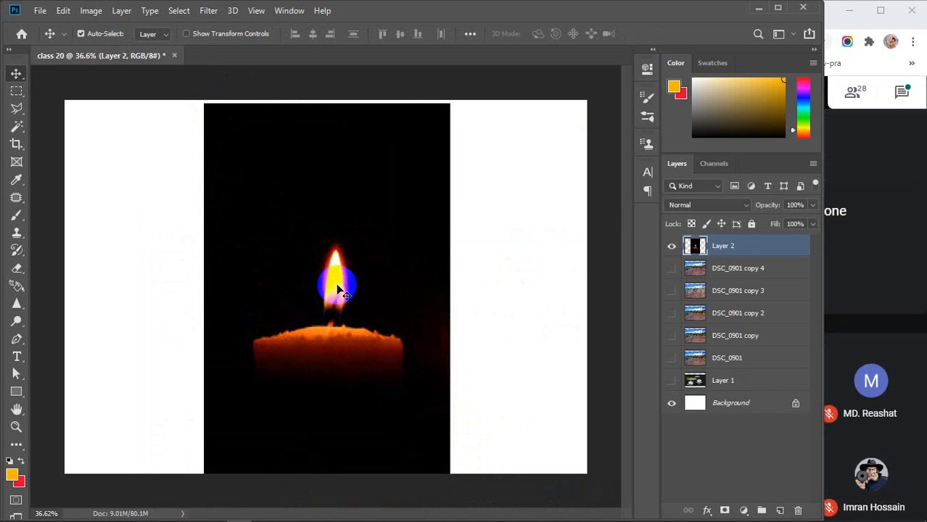
key("Up")
key("Up")
key("Up")
key("Up")
key("Up")
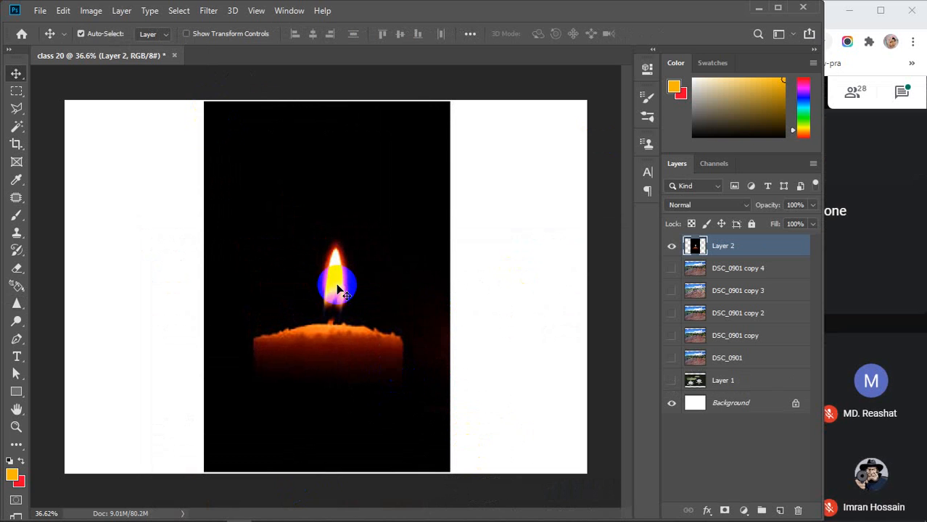
Smudge the white core and left edge of the candle flame with the Smudge Tool at size 50 and 32% strength.
left_click(16, 305)
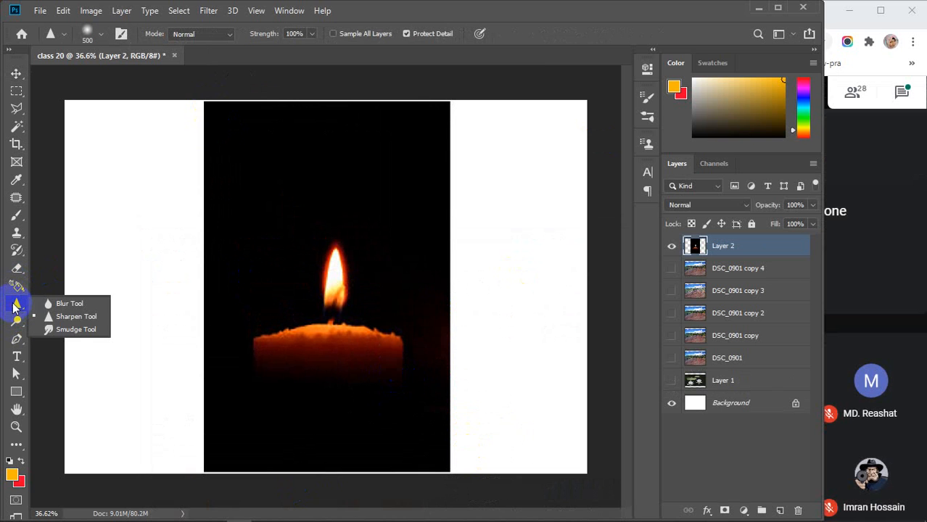
left_click(62, 329)
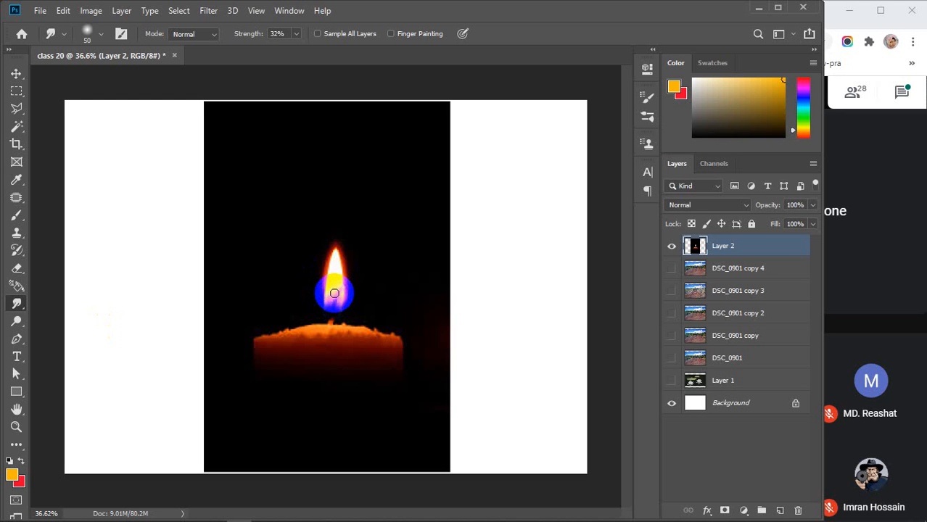
scroll(334, 293, "up", 6)
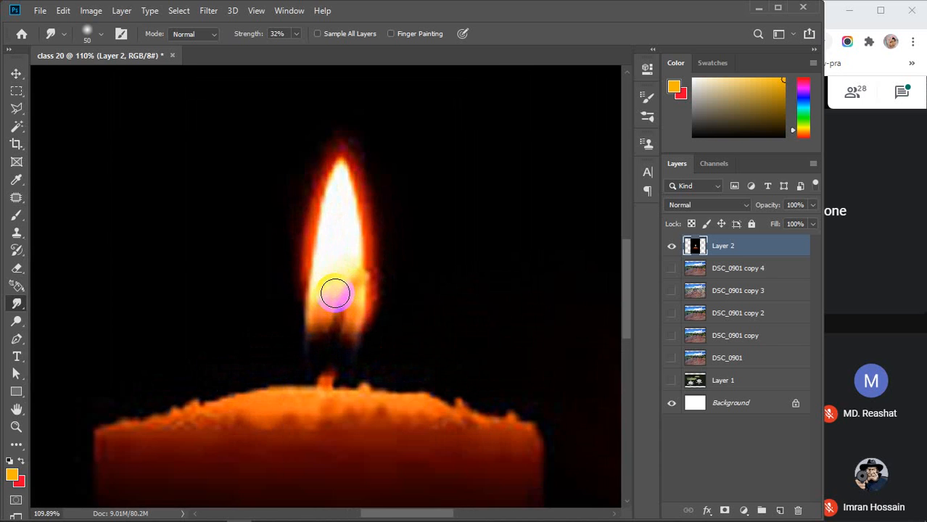
scroll(334, 293, "down", 2)
scroll(335, 293, "down", 3)
mouse_move(330, 269)
left_mouse_down()
mouse_move(344, 290)
mouse_move(343, 275)
left_mouse_up()
scroll(343, 275, "up", 2)
scroll(343, 274, "up", 3)
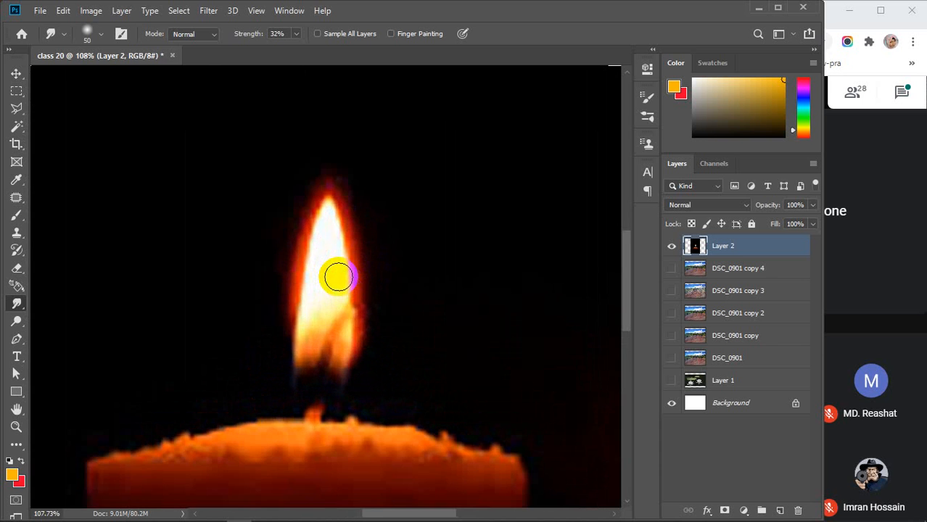
mouse_move(313, 308)
left_mouse_down()
mouse_move(292, 314)
mouse_move(293, 306)
left_mouse_up()
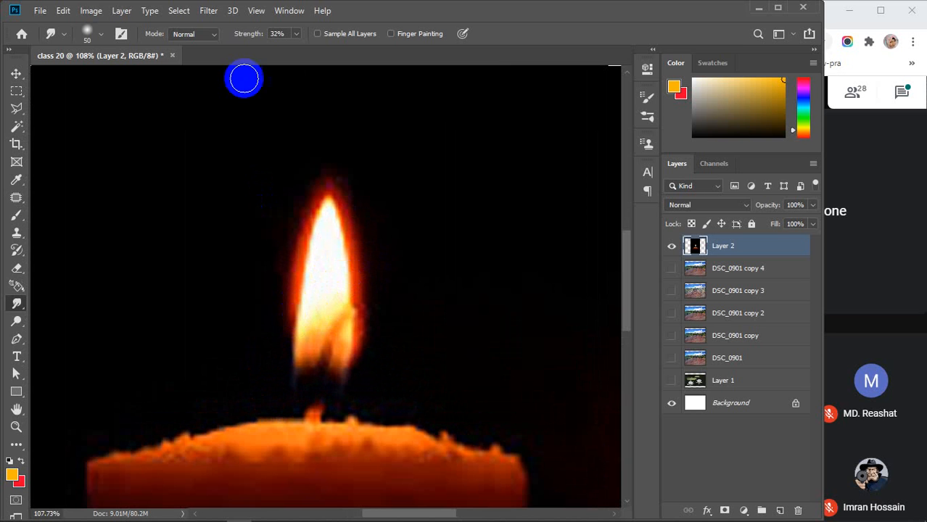
Set the Smudge strength to 50% and pull the flame's left edge outward and its tip upward into a point.
left_click_drag(235, 38, 295, 40)
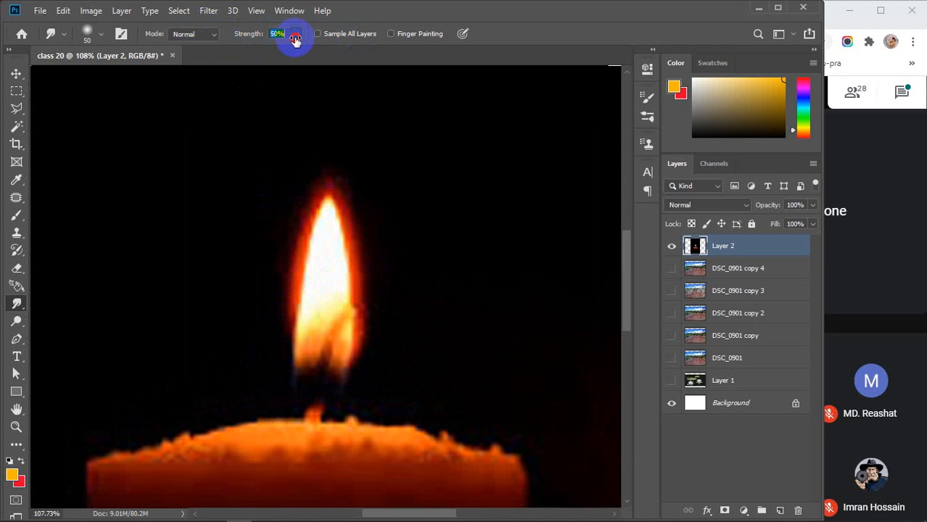
mouse_move(289, 310)
left_mouse_down()
mouse_move(277, 286)
mouse_move(294, 285)
mouse_move(279, 254)
mouse_move(303, 266)
mouse_move(279, 219)
mouse_move(303, 187)
mouse_move(312, 211)
mouse_move(317, 164)
left_mouse_up()
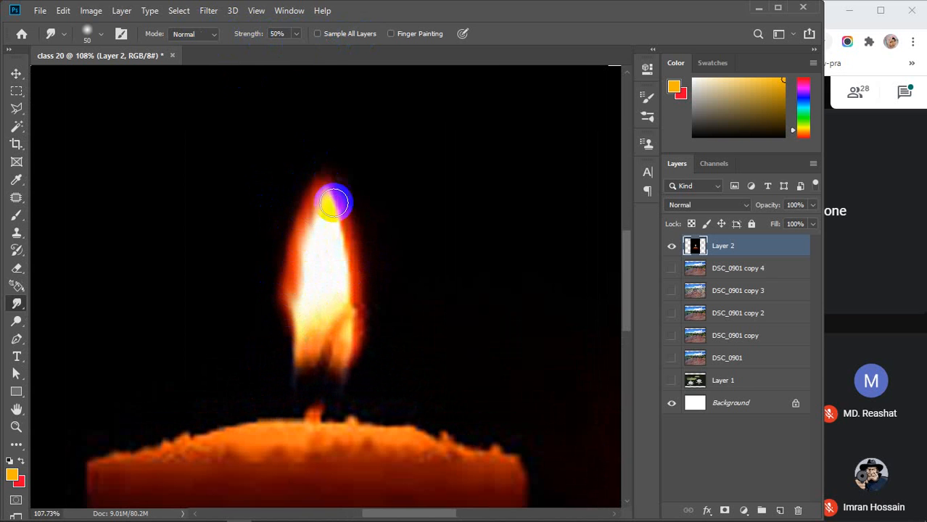
mouse_move(324, 205)
left_mouse_down()
mouse_move(317, 186)
mouse_move(329, 150)
left_mouse_up()
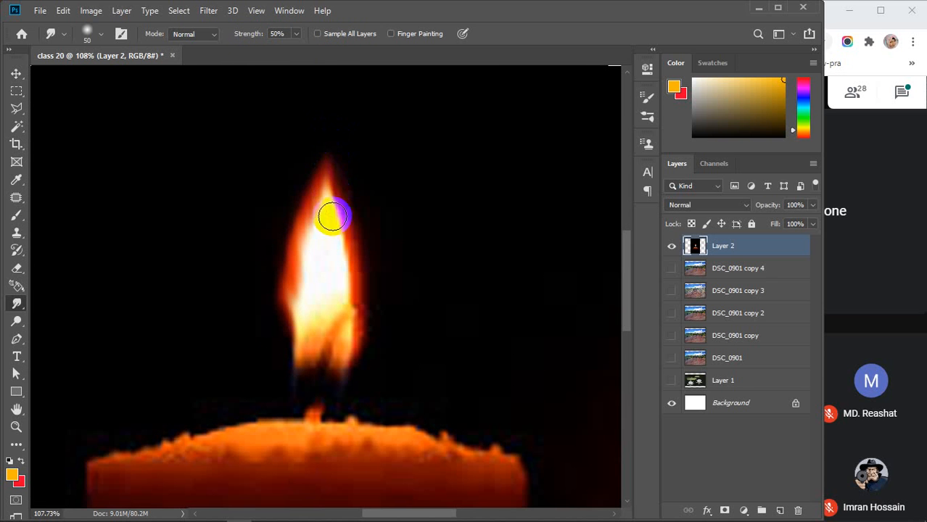
Try smudging the flame's tip to the right with a full-hardness brush, then undo it and restore the soft brush.
left_click(102, 34)
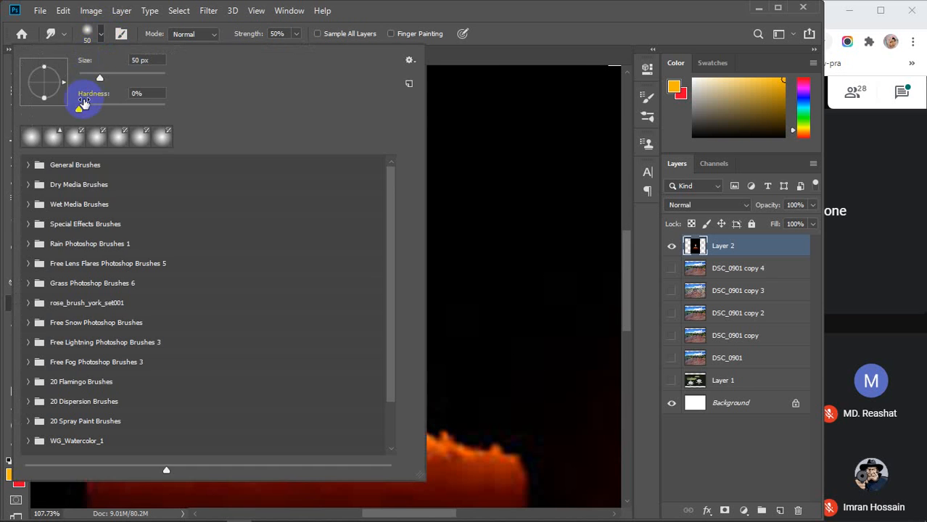
left_click_drag(81, 109, 192, 105)
left_click(100, 33)
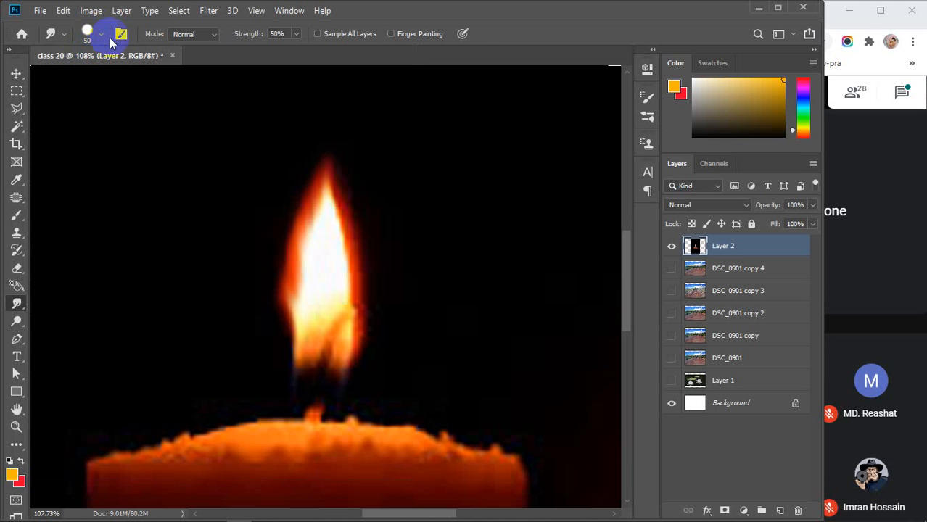
mouse_move(319, 239)
left_mouse_down()
mouse_move(391, 157)
mouse_move(425, 182)
mouse_move(394, 214)
mouse_move(386, 191)
mouse_move(494, 151)
mouse_move(471, 170)
left_mouse_up()
key("ctrl+z")
key("ctrl+z")
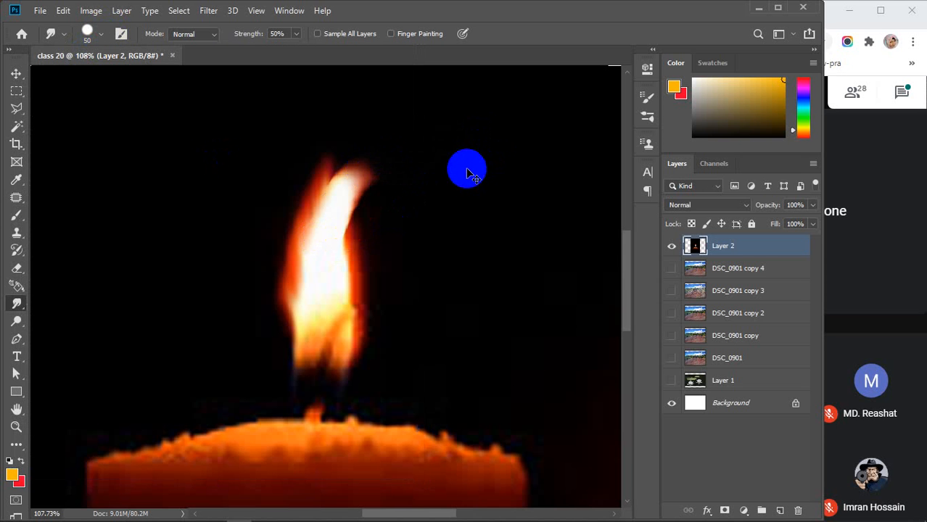
left_click(102, 34)
left_click_drag(129, 108, 31, 100)
left_click(99, 35)
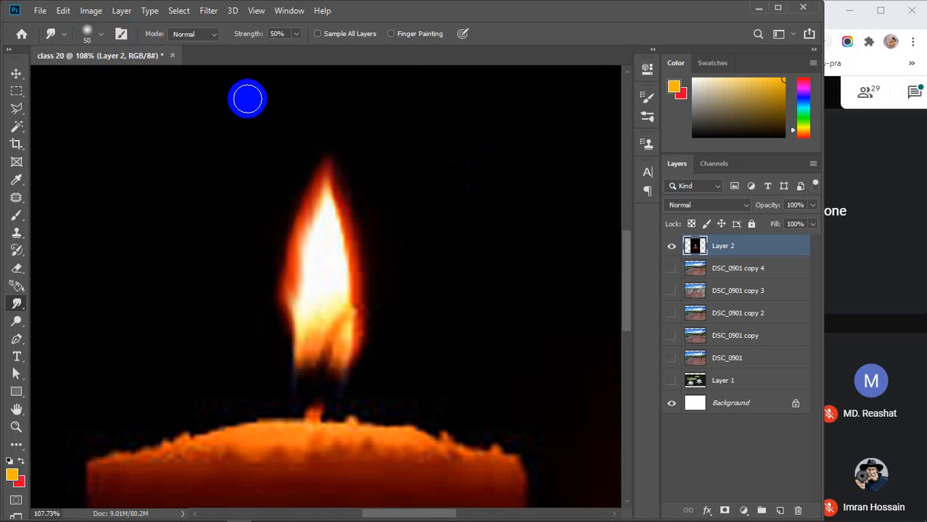
Set the Smudge strength to 28% and smudge upward inside the flame's bright core.
left_click_drag(255, 42, 232, 41)
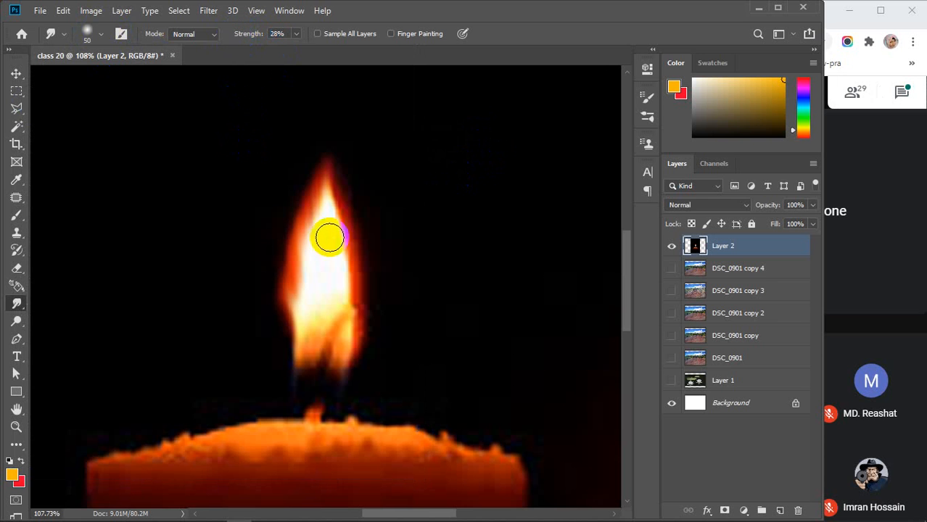
left_click_drag(325, 269, 320, 219)
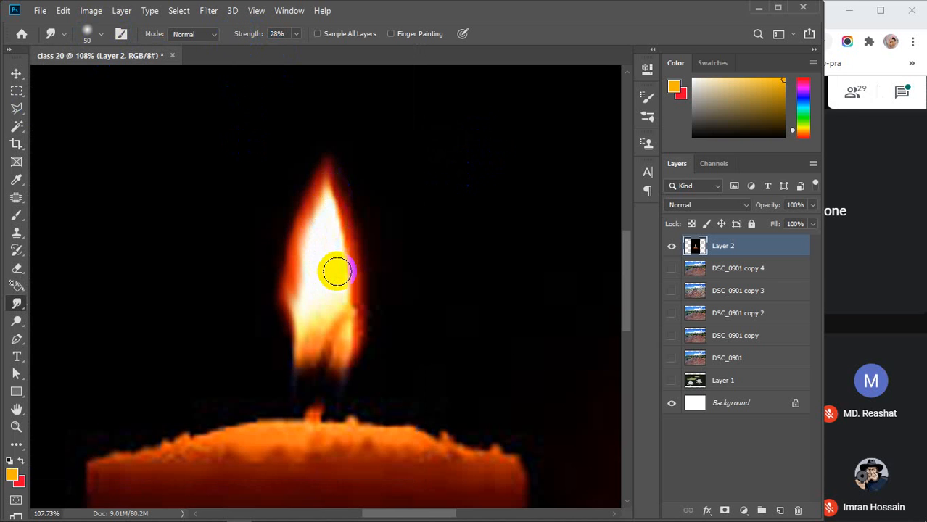
Smudge the flame's right edge outward at 28% strength and pull its lower-left base outward and down.
left_click_drag(336, 270, 392, 243)
mouse_move(361, 271)
left_mouse_down()
mouse_move(421, 232)
mouse_move(347, 277)
mouse_move(450, 252)
left_mouse_up()
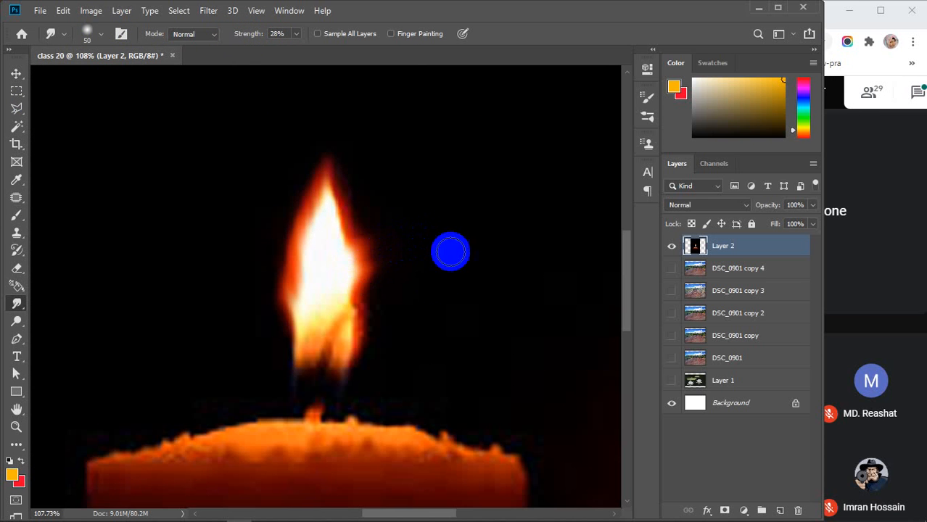
left_click_drag(347, 291, 447, 263)
left_click_drag(336, 230, 409, 182)
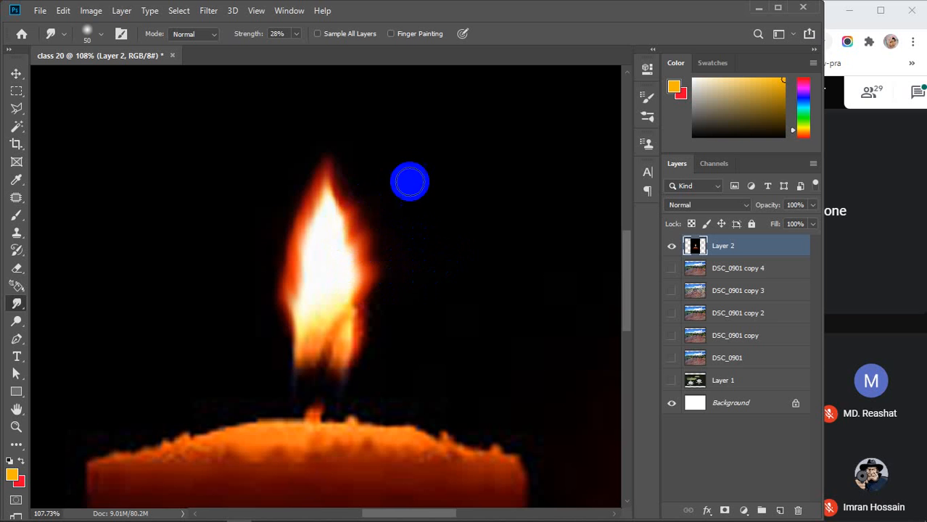
mouse_move(344, 204)
left_mouse_down()
mouse_move(412, 159)
mouse_move(341, 193)
mouse_move(386, 150)
left_mouse_up()
mouse_move(317, 316)
left_mouse_down()
mouse_move(289, 320)
mouse_move(293, 361)
mouse_move(259, 364)
mouse_move(292, 368)
mouse_move(288, 381)
left_mouse_up()
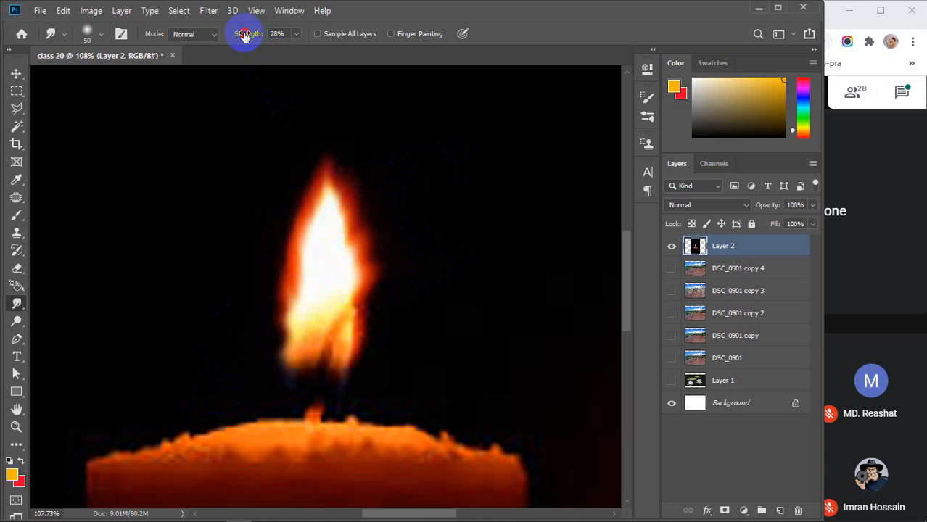
Set the Smudge strength to 59%, widen the flame's lower body and smooth its left and right edges.
mouse_move(318, 365)
left_mouse_down()
mouse_move(266, 374)
mouse_move(265, 353)
mouse_move(296, 335)
mouse_move(271, 327)
mouse_move(299, 322)
mouse_move(279, 302)
mouse_move(296, 271)
mouse_move(289, 240)
mouse_move(321, 201)
mouse_move(325, 159)
mouse_move(327, 209)
mouse_move(342, 218)
mouse_move(375, 188)
mouse_move(331, 259)
mouse_move(345, 281)
mouse_move(369, 281)
mouse_move(356, 304)
mouse_move(378, 349)
mouse_move(354, 354)
mouse_move(356, 389)
mouse_move(343, 371)
mouse_move(354, 331)
mouse_move(371, 320)
mouse_move(364, 304)
mouse_move(374, 285)
mouse_move(363, 277)
mouse_move(343, 190)
mouse_move(326, 189)
mouse_move(335, 140)
mouse_move(350, 189)
mouse_move(347, 257)
mouse_move(325, 218)
mouse_move(322, 243)
mouse_move(274, 332)
left_mouse_up()
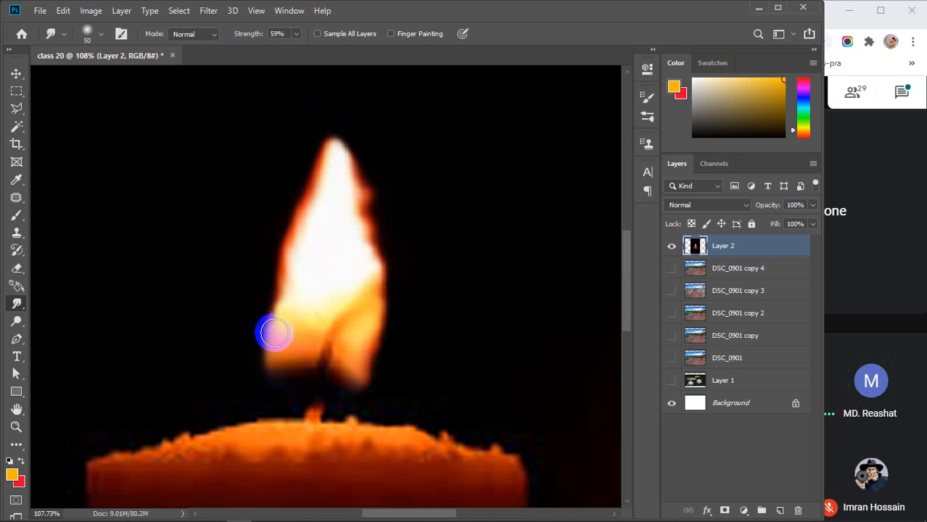
mouse_move(284, 296)
left_mouse_down()
mouse_move(291, 269)
mouse_move(277, 245)
mouse_move(301, 215)
mouse_move(296, 190)
mouse_move(311, 198)
mouse_move(312, 182)
mouse_move(330, 175)
mouse_move(315, 172)
mouse_move(335, 161)
mouse_move(361, 190)
mouse_move(344, 185)
mouse_move(353, 213)
mouse_move(372, 212)
mouse_move(358, 173)
left_mouse_up()
mouse_move(362, 235)
left_mouse_down()
mouse_move(373, 246)
mouse_move(376, 322)
left_mouse_up()
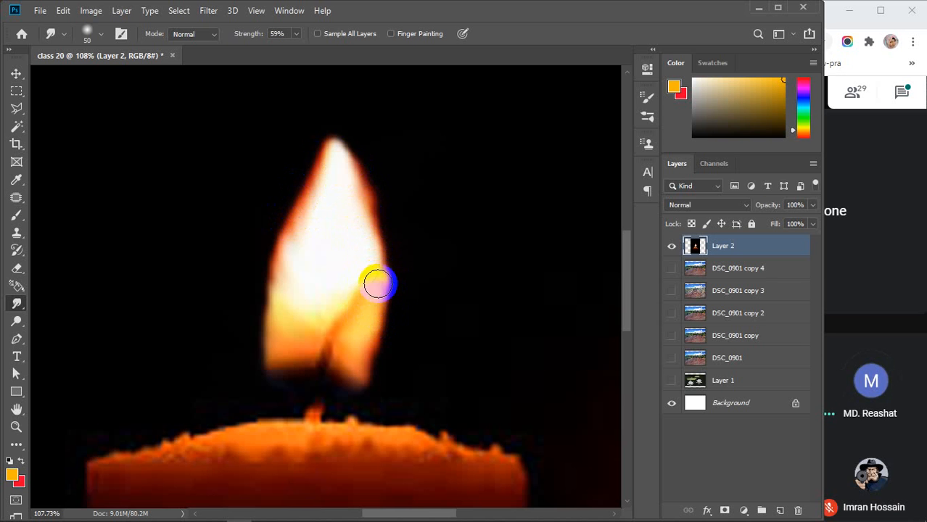
mouse_move(377, 284)
left_mouse_down()
mouse_move(370, 328)
mouse_move(378, 309)
left_mouse_up()
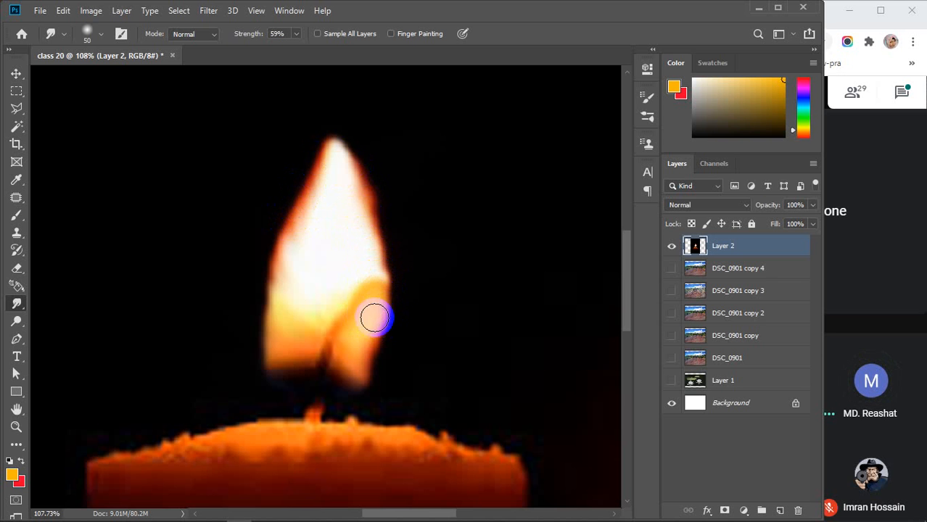
mouse_move(369, 344)
left_mouse_down()
mouse_move(388, 345)
mouse_move(377, 359)
mouse_move(314, 366)
mouse_move(267, 331)
mouse_move(269, 310)
mouse_move(288, 295)
mouse_move(275, 288)
mouse_move(297, 260)
left_mouse_up()
Reduce the Smudge brush to size 30, then 20, and refine the boundary between the flame's white core and orange right lobe.
left_click_drag(416, 307, 365, 303)
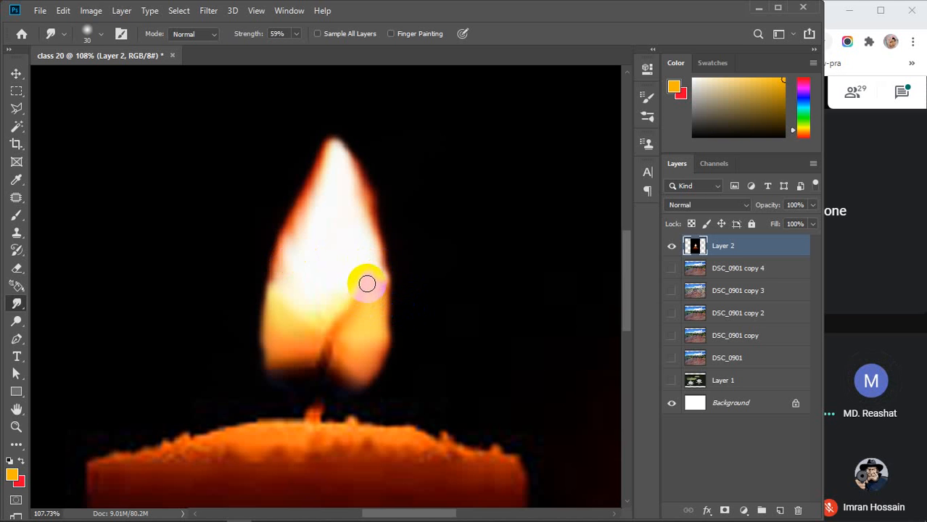
mouse_move(378, 261)
left_mouse_down()
mouse_move(360, 314)
mouse_move(342, 322)
mouse_move(364, 278)
mouse_move(348, 308)
mouse_move(356, 283)
mouse_move(378, 262)
mouse_move(375, 284)
left_mouse_up()
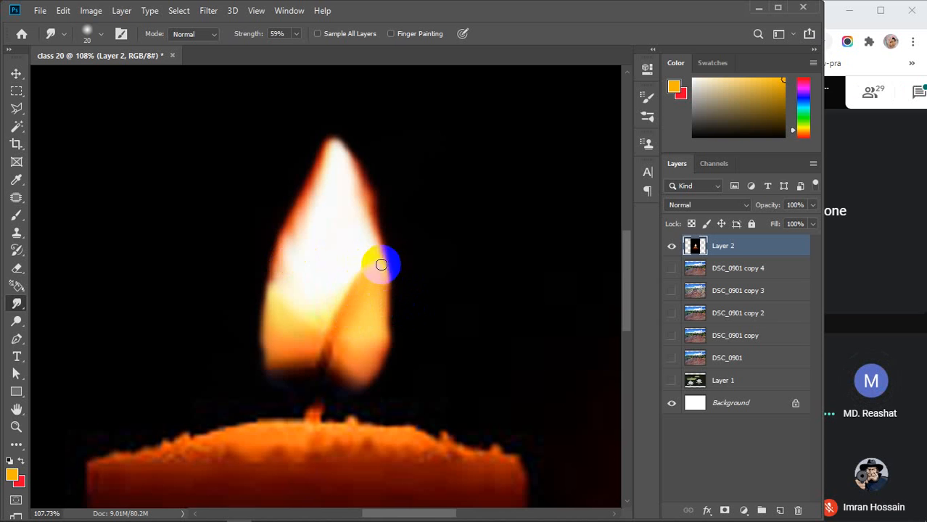
mouse_move(377, 268)
left_mouse_down()
mouse_move(386, 279)
mouse_move(352, 204)
left_mouse_up()
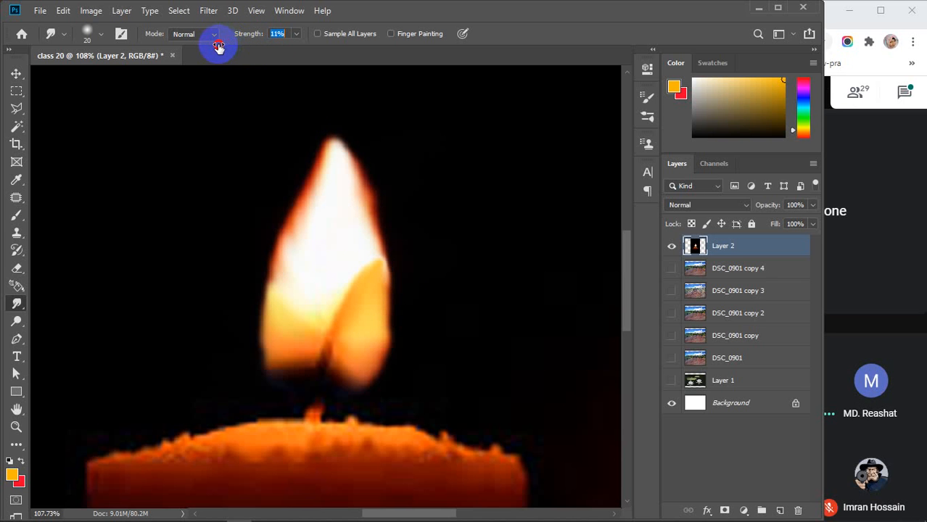
Set the Smudge strength to 10% and brush size to 35, and smudge the flame's left edge upward toward the tip.
left_click(217, 46)
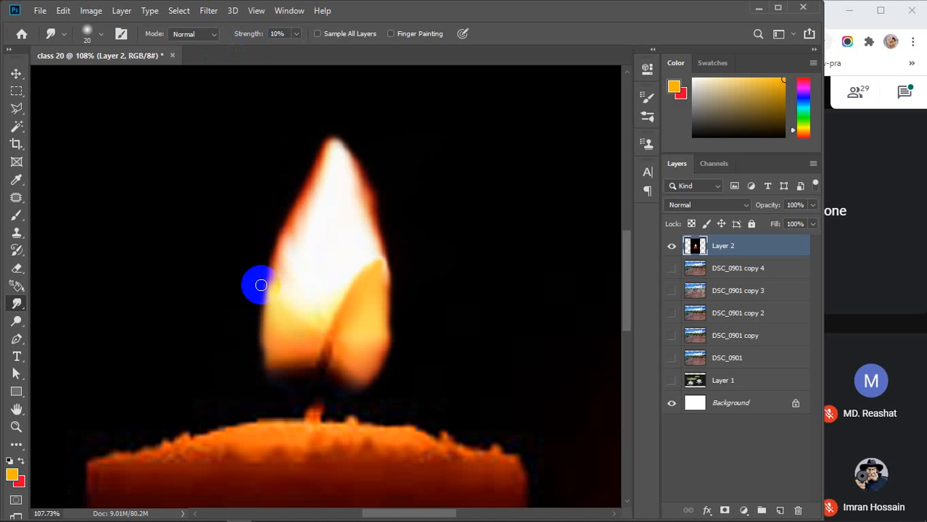
key("bracketleft")
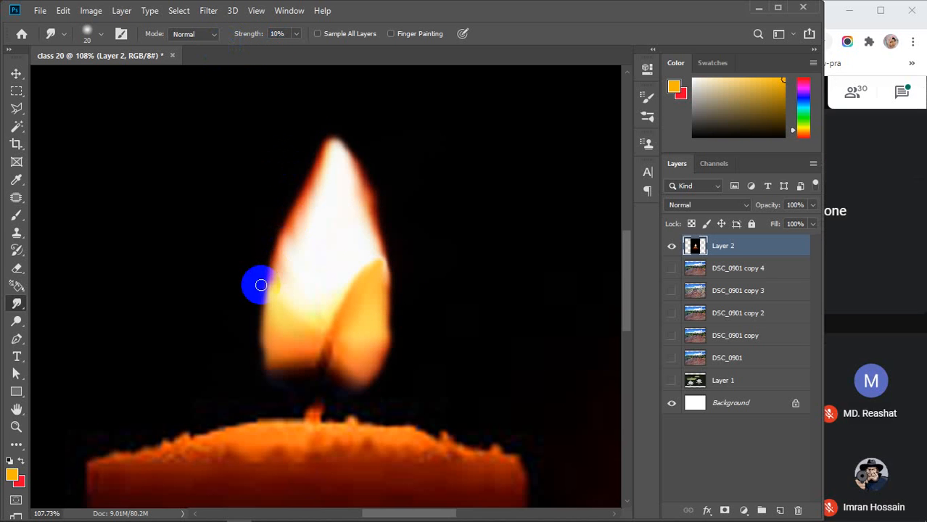
key("bracketright")
key("bracketright")
key("bracketright")
mouse_move(267, 373)
left_mouse_down()
mouse_move(262, 306)
mouse_move(307, 168)
left_mouse_up()
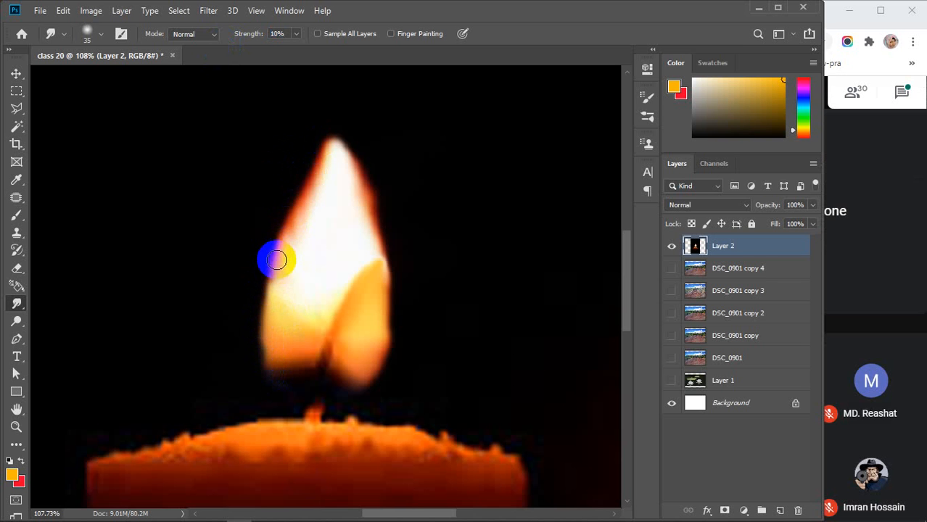
left_click_drag(274, 262, 335, 132)
left_click_drag(283, 264, 339, 125)
left_click_drag(273, 280, 335, 135)
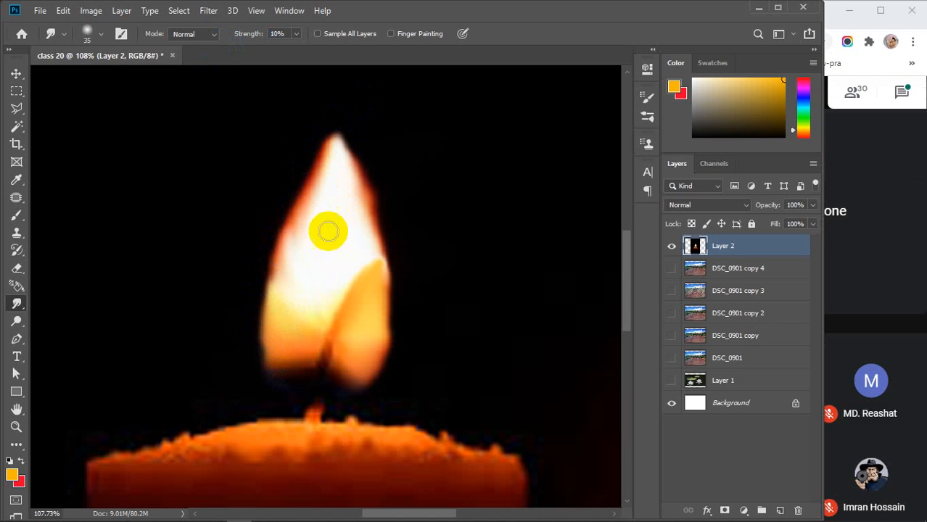
mouse_move(292, 251)
left_mouse_down()
mouse_move(296, 220)
mouse_move(342, 109)
left_mouse_up()
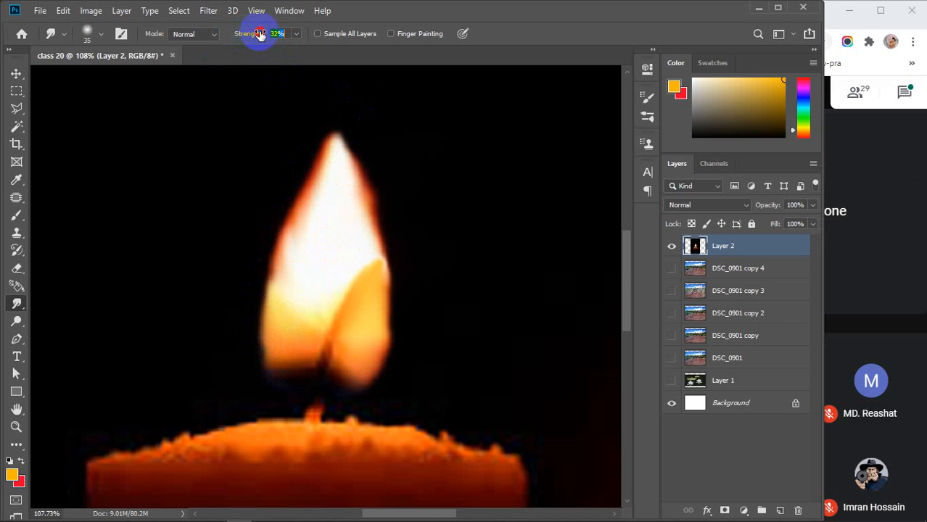
Set the Smudge strength to 32%, stretch the flame's tip upward into a thin point and smudge its left edge upward.
mouse_move(383, 288)
left_mouse_down()
mouse_move(375, 203)
mouse_move(365, 209)
mouse_move(336, 117)
left_mouse_up()
left_click_drag(347, 174, 338, 108)
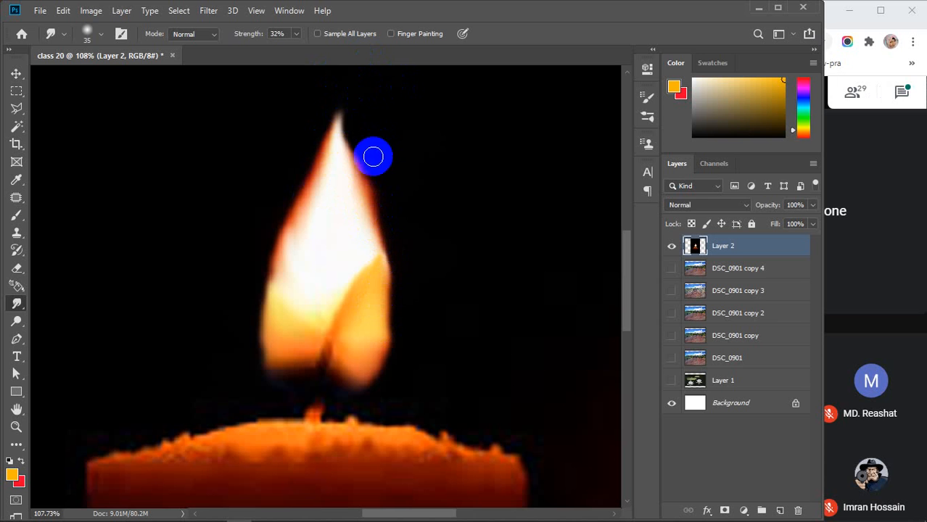
left_click_drag(364, 209, 351, 95)
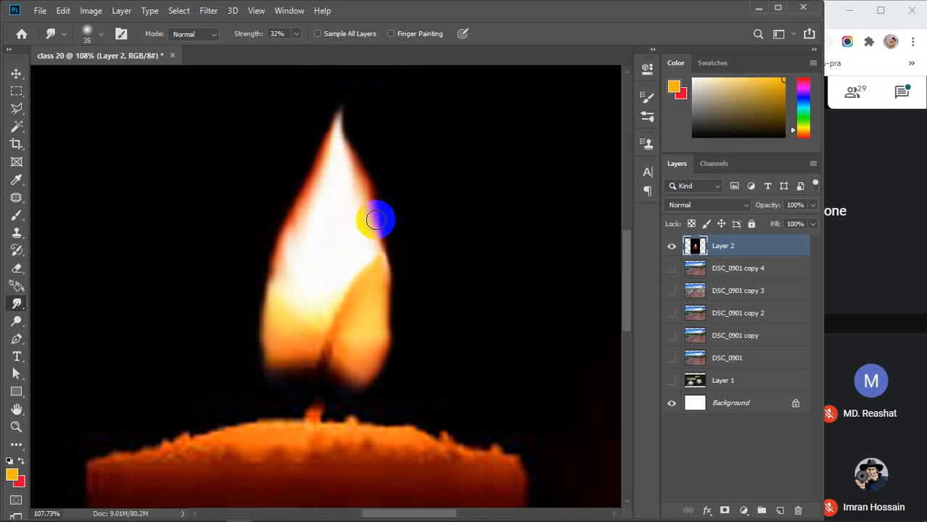
mouse_move(375, 212)
left_mouse_down()
mouse_move(342, 127)
mouse_move(348, 61)
left_mouse_up()
left_click_drag(283, 253, 311, 182)
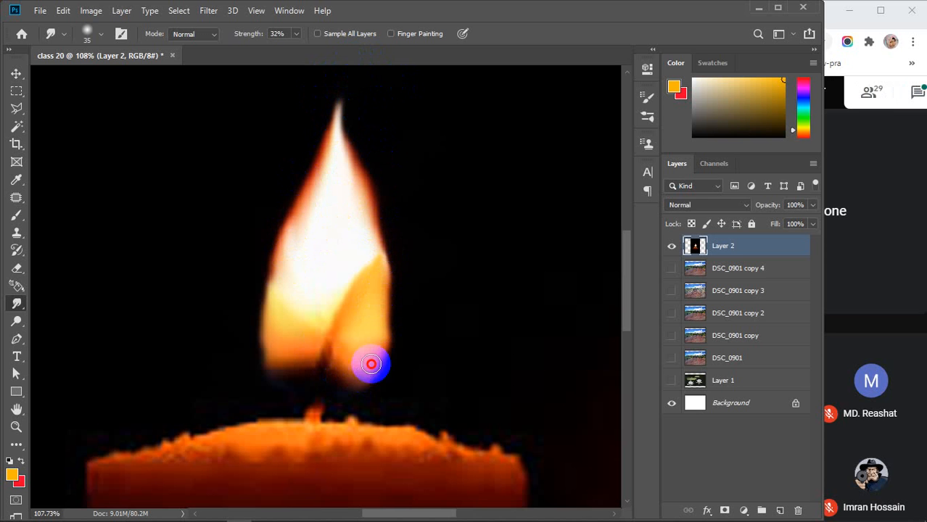
Smudge the flame's orange right lobe and right edge upward, and bend the tip up to the right.
mouse_move(371, 364)
left_mouse_down()
mouse_move(383, 332)
mouse_move(369, 207)
left_mouse_up()
mouse_move(381, 338)
left_mouse_down()
mouse_move(396, 308)
mouse_move(378, 232)
mouse_move(364, 328)
mouse_move(387, 298)
mouse_move(399, 212)
left_mouse_up()
left_click_drag(383, 303, 371, 182)
left_click_drag(374, 239, 367, 206)
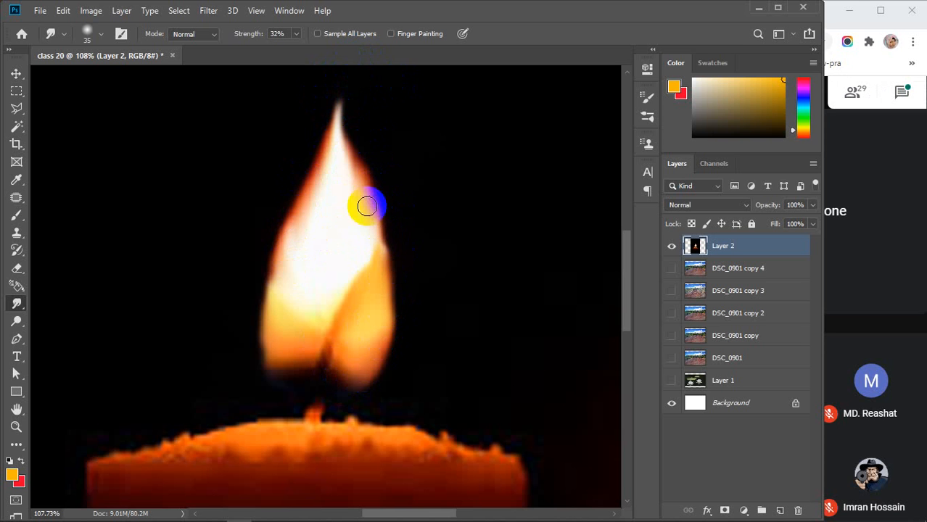
mouse_move(387, 250)
left_mouse_down()
mouse_move(373, 181)
mouse_move(372, 247)
mouse_move(383, 245)
mouse_move(374, 180)
left_mouse_up()
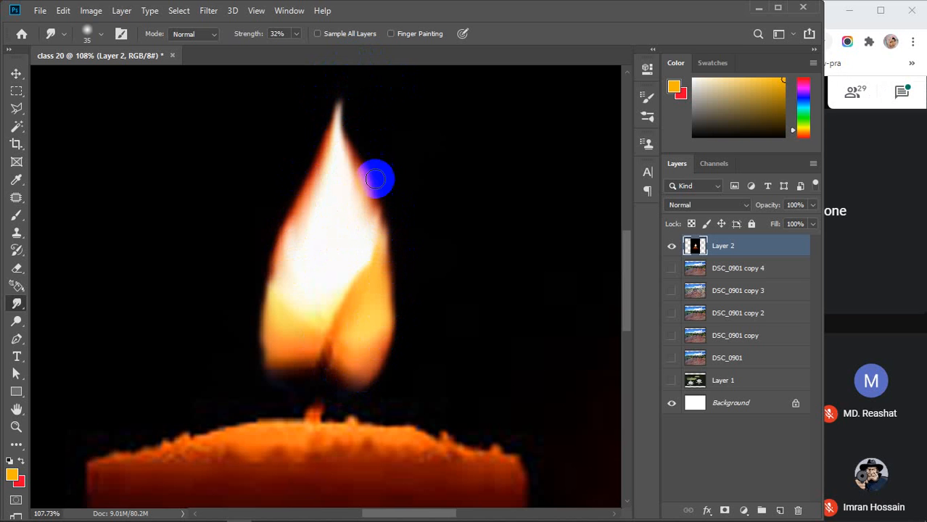
mouse_move(362, 213)
left_mouse_down()
mouse_move(340, 117)
mouse_move(360, 158)
mouse_move(347, 157)
mouse_move(343, 119)
mouse_move(364, 79)
mouse_move(356, 114)
mouse_move(343, 129)
mouse_move(369, 70)
mouse_move(360, 108)
mouse_move(343, 117)
mouse_move(364, 66)
left_mouse_up()
scroll(349, 258, "down", 1)
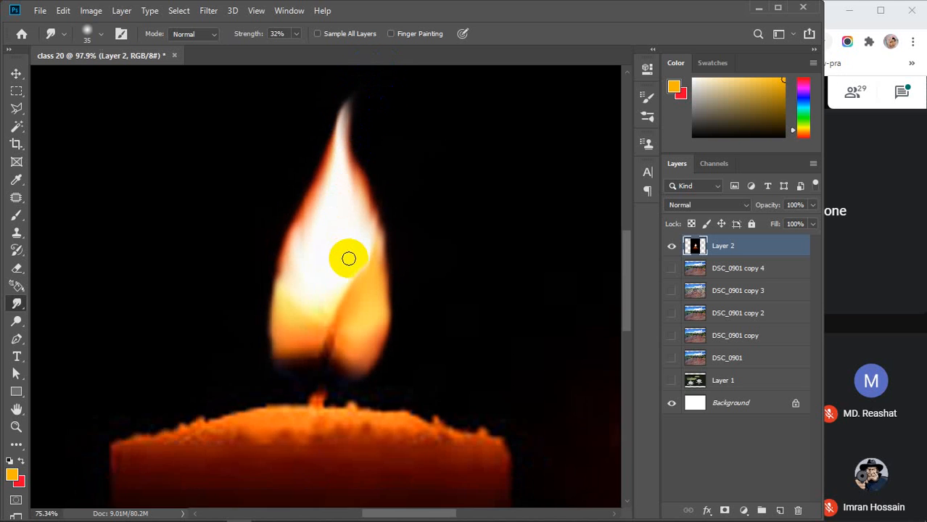
scroll(349, 258, "down", 10)
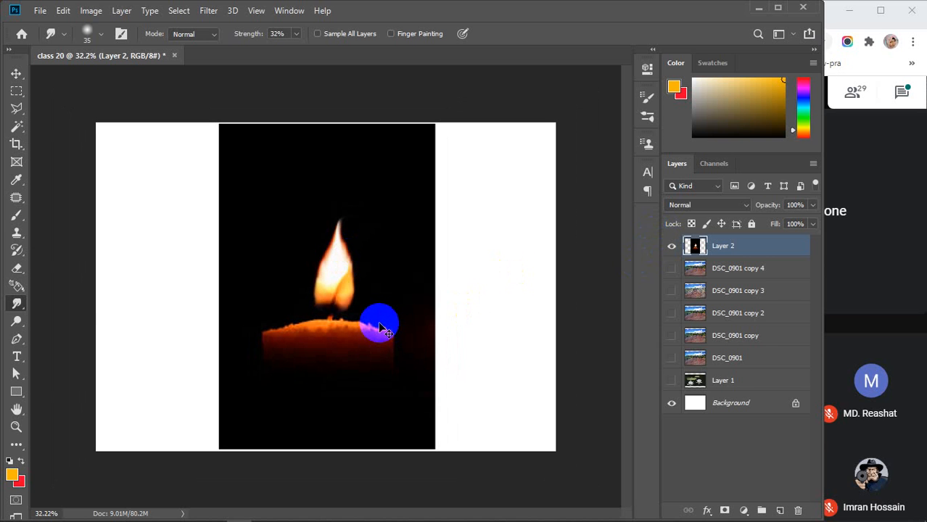
Paste the copied candle image as a new layer and scale it to about 539%, covering the smudged candle image.
key("ctrl+v")
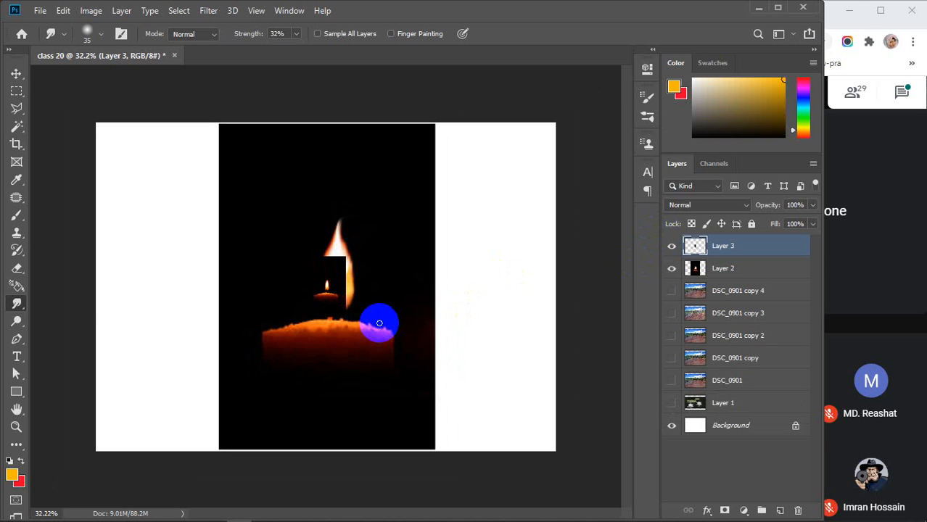
key("v")
key("ctrl+t")
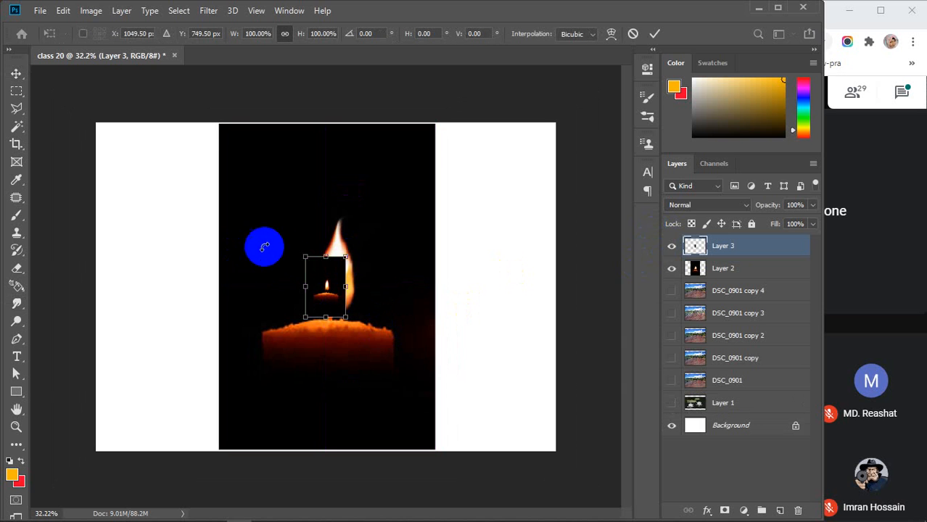
left_click_drag(304, 253, 217, 124)
left_click_drag(345, 318, 445, 428)
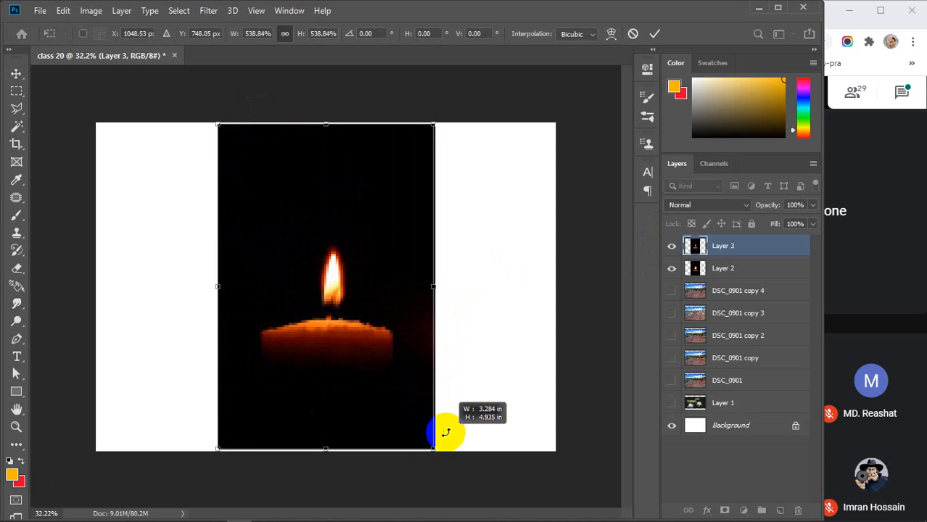
Arrange the two candle images side by side, with the smudged candle on the left and the pasted one on the right.
left_click_drag(347, 322, 473, 322)
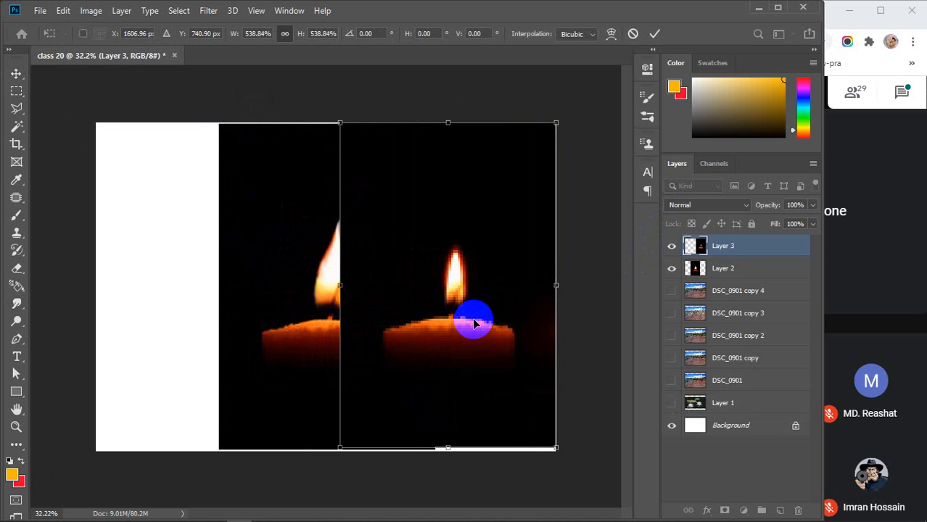
key("Return")
left_click_drag(275, 304, 184, 306)
left_click(428, 311)
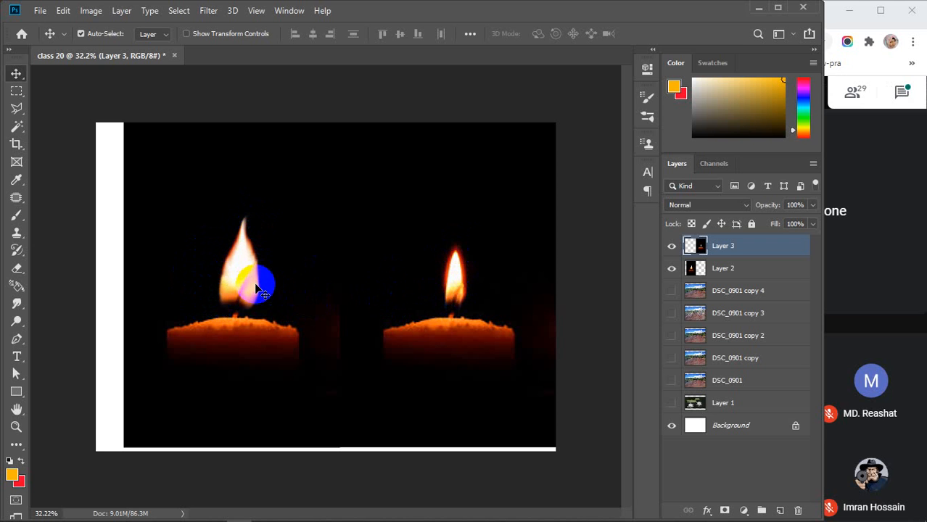
left_click_drag(13, 307, 64, 333)
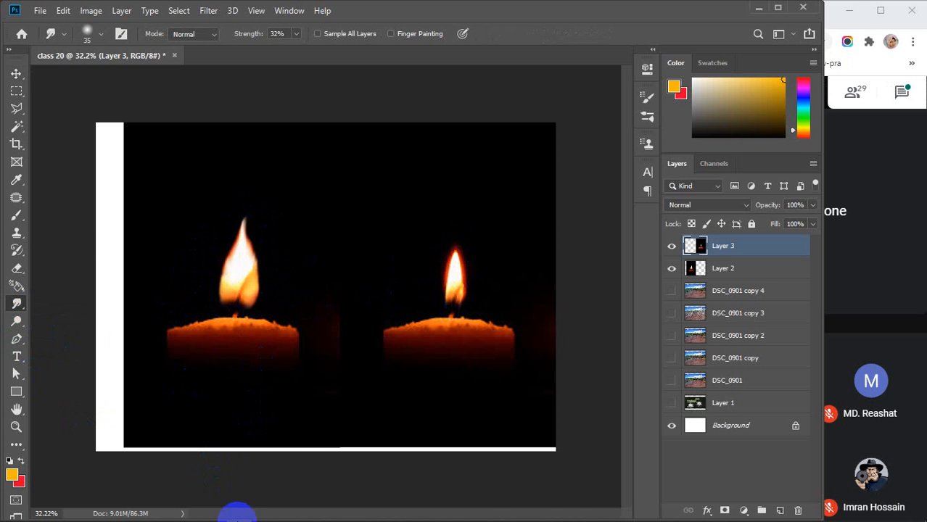
mouse_move(238, 512)
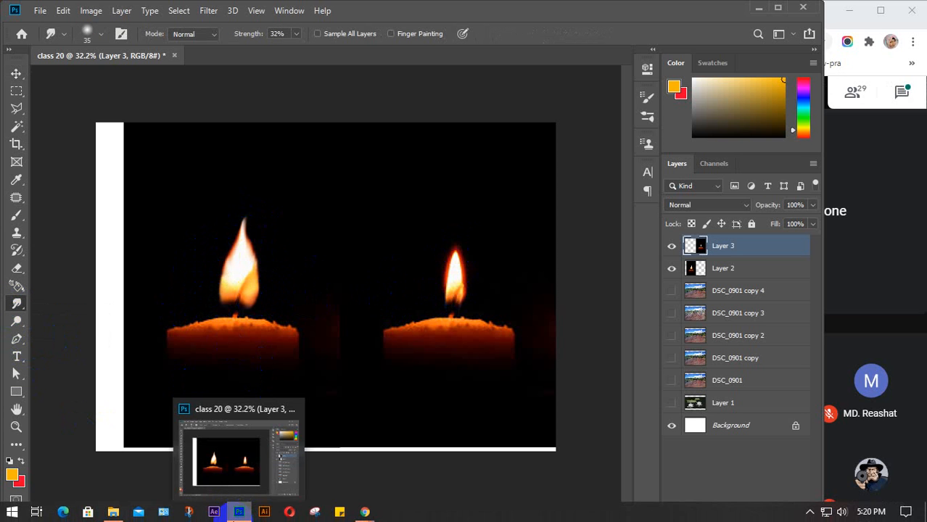
left_click(113, 512)
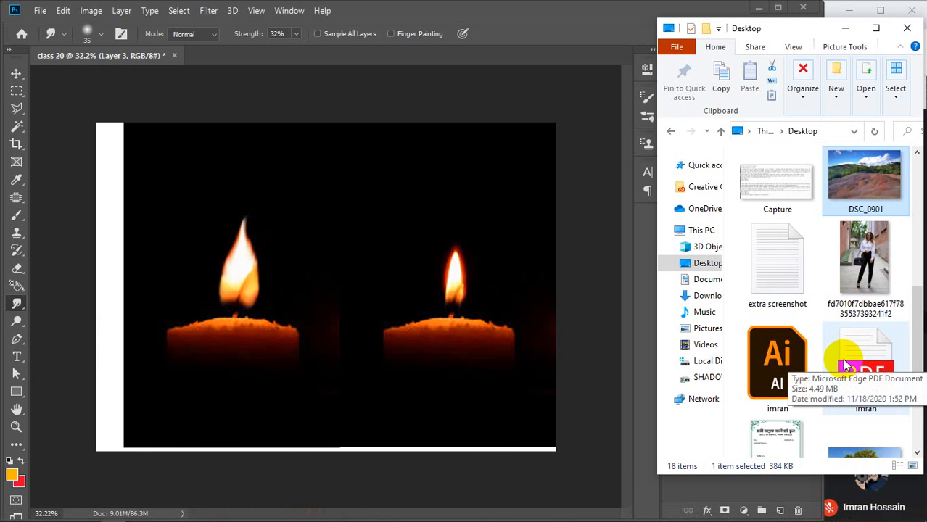
left_click_drag(863, 262, 380, 283)
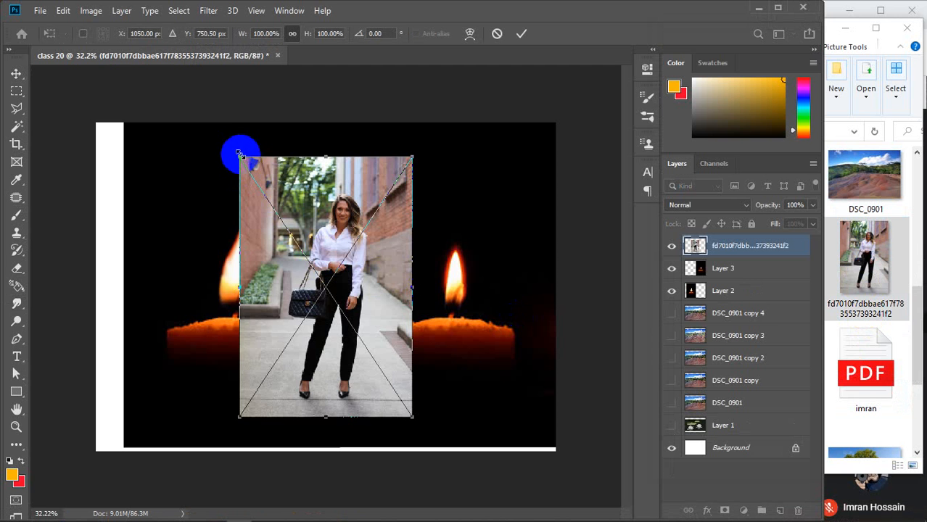
left_click_drag(240, 155, 217, 123)
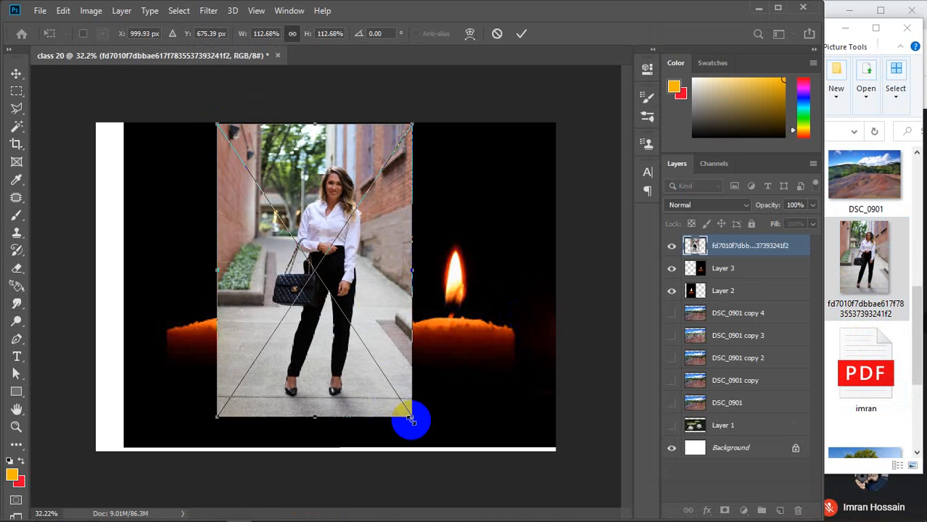
left_click_drag(411, 419, 434, 450)
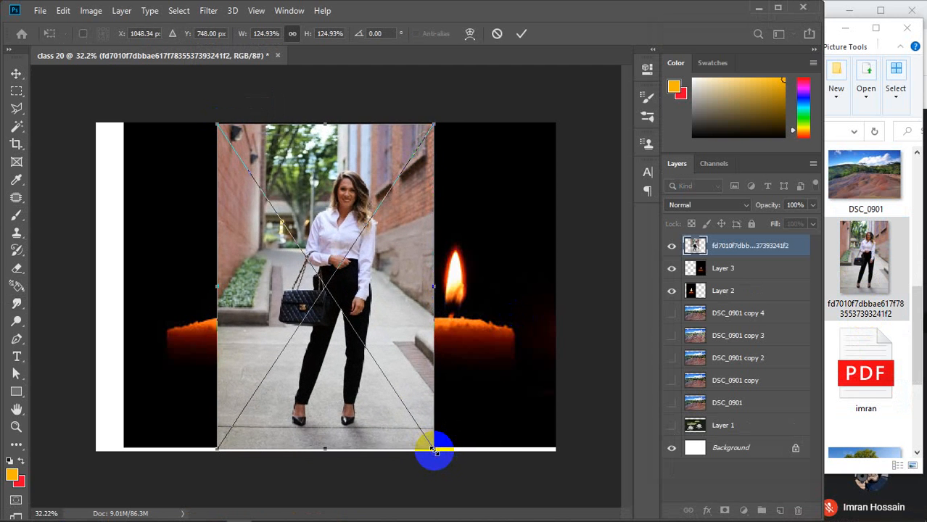
key("Return")
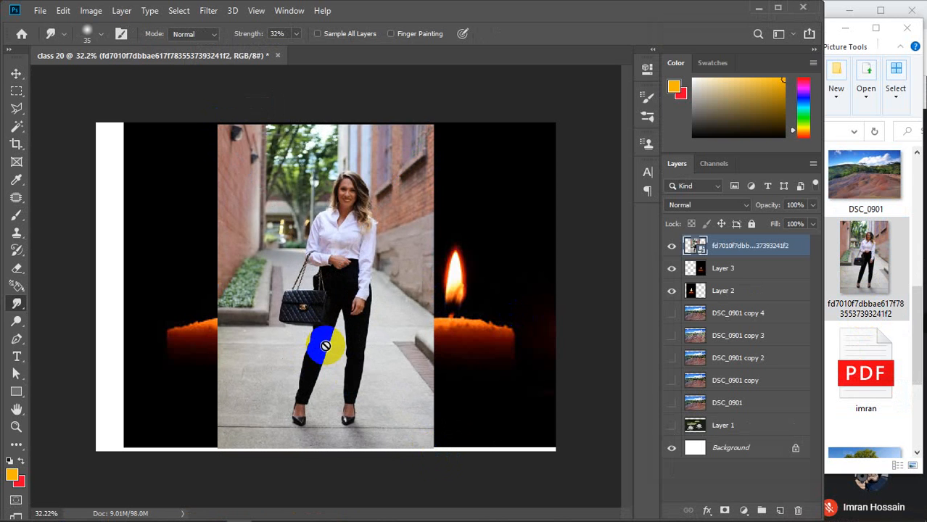
key("v")
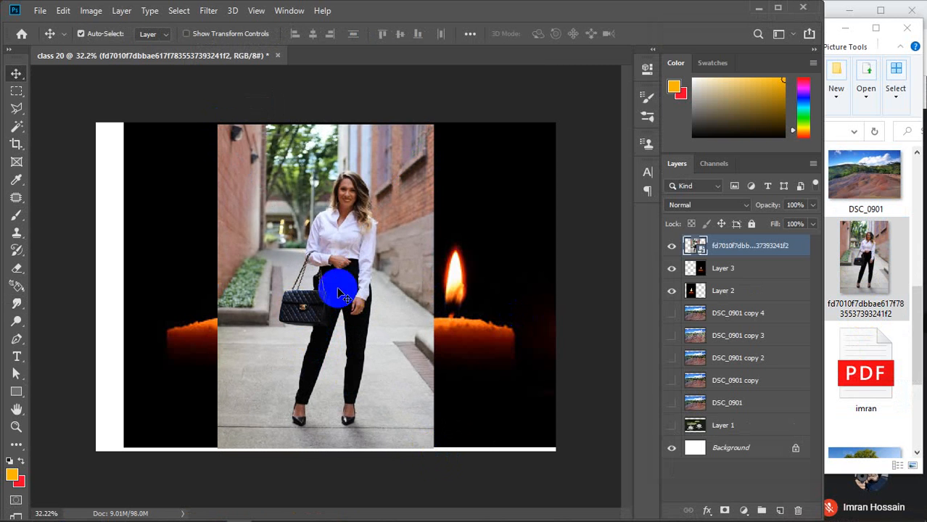
left_click_drag(328, 257, 328, 260)
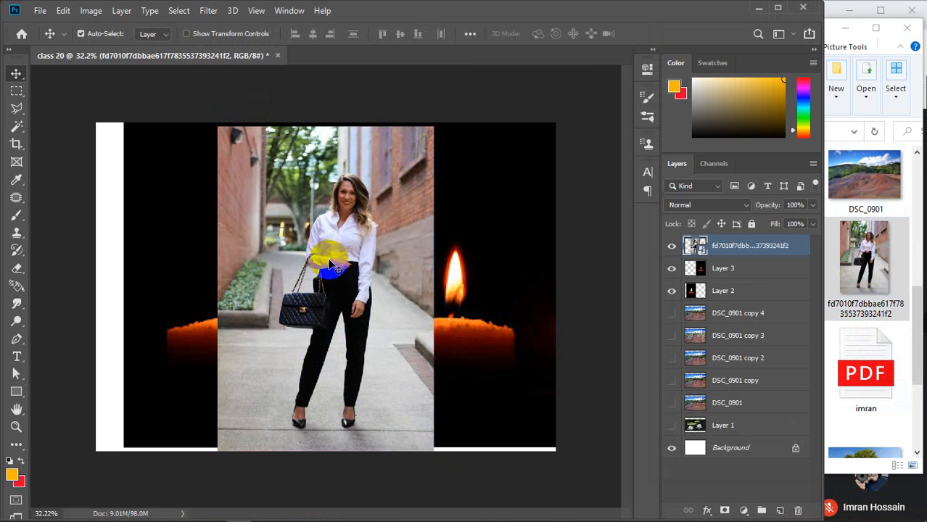
Choose the Smudge tool and rasterize the placed photo layer of the woman.
scroll(330, 263, "up", 5)
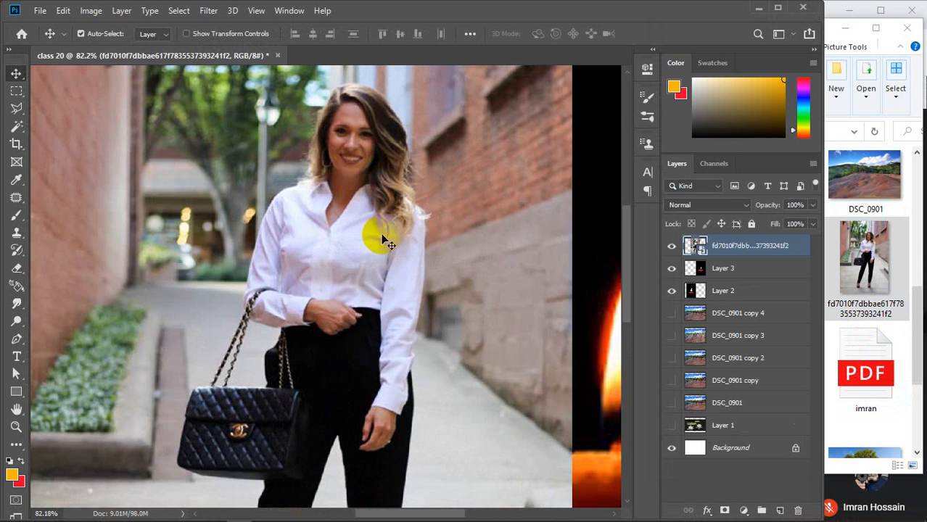
scroll(382, 239, "down", 4)
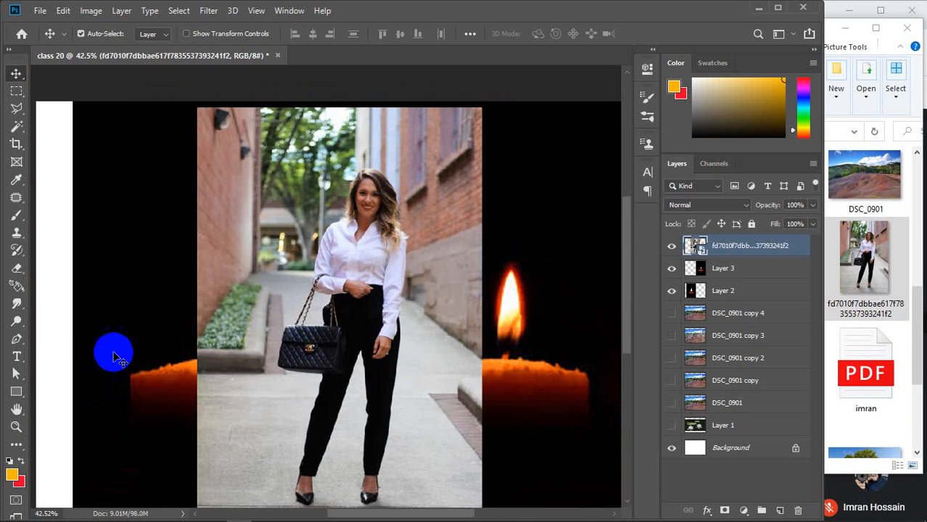
left_click(17, 304)
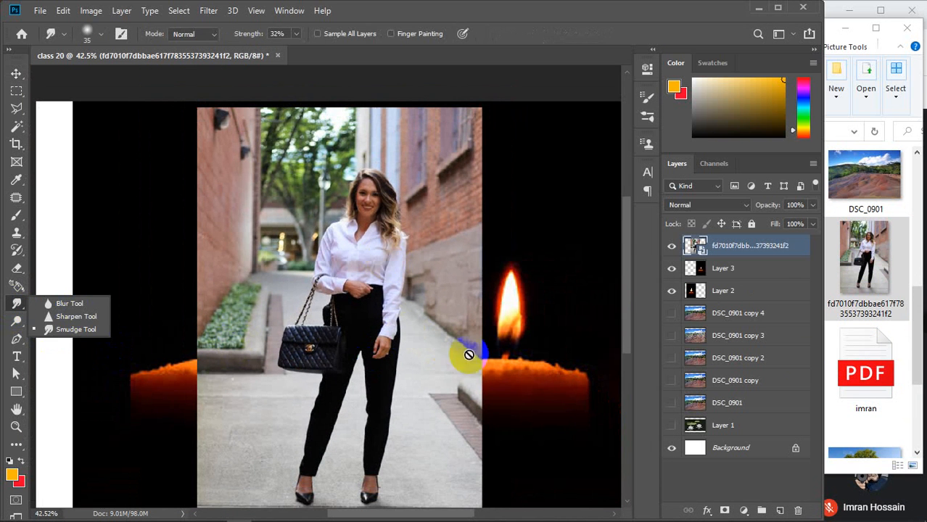
right_click(761, 248)
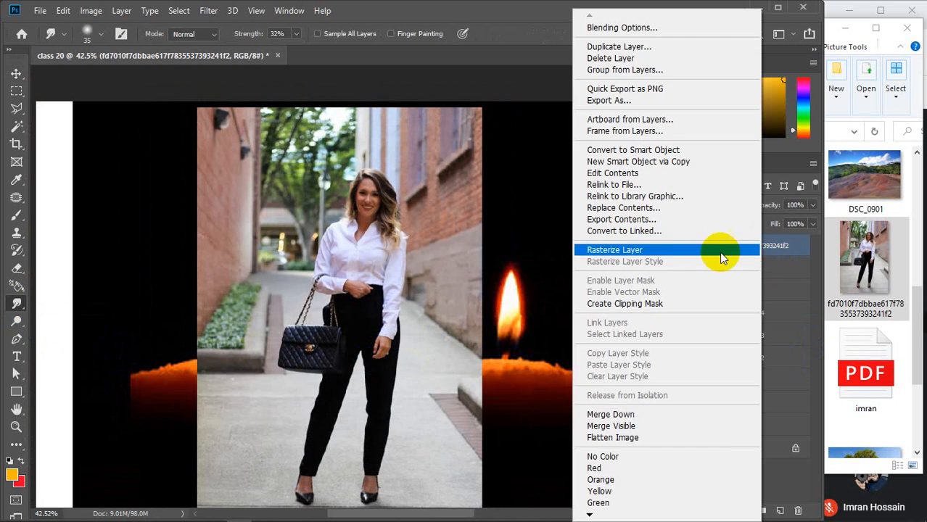
left_click(637, 248)
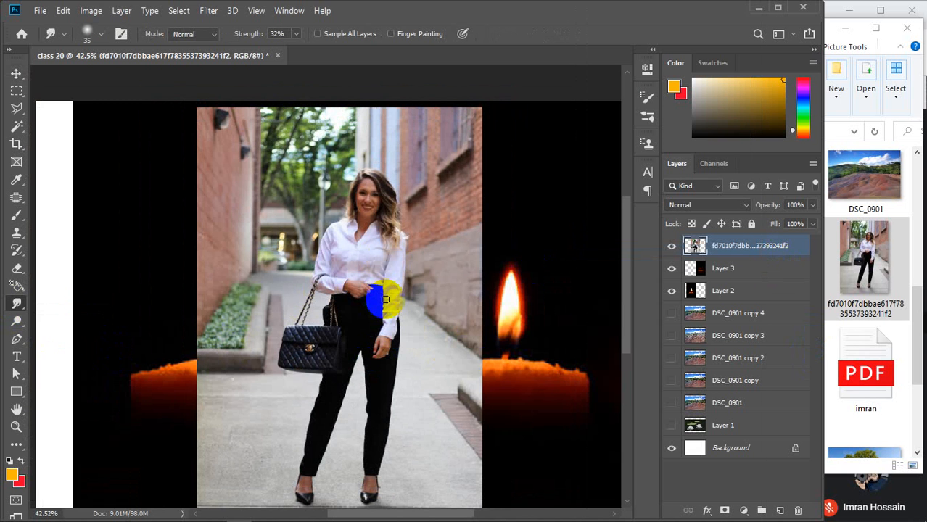
Try smudging the woman's torso and handbag with a brush enlarged to 700 px, and undo the strokes.
key("bracketright")
key("bracketright")
left_click_drag(384, 298, 403, 332)
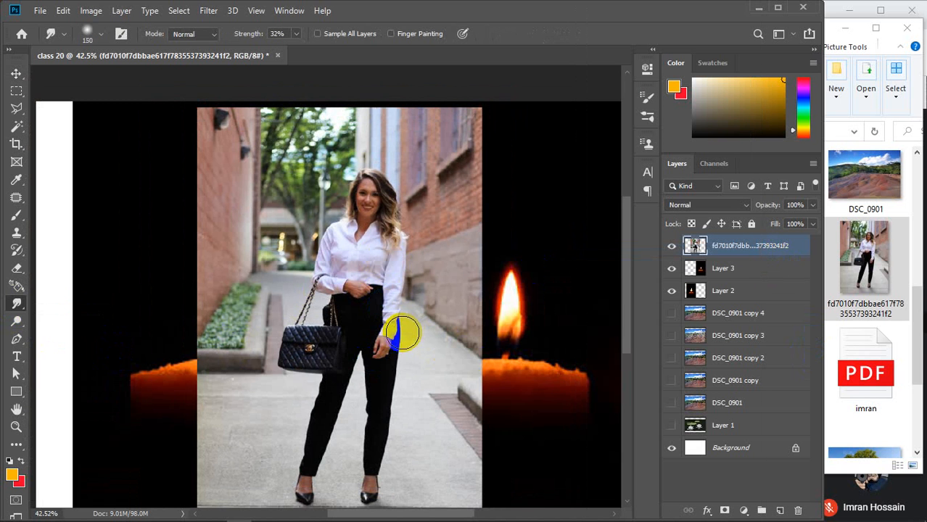
key("bracketright")
key("bracketright")
key("bracketright")
key("bracketright")
key("bracketright")
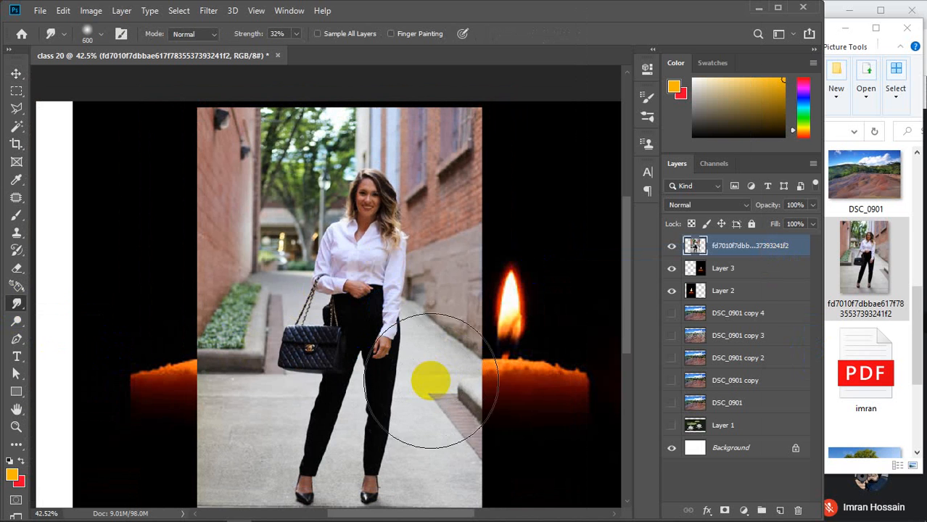
left_click(305, 306)
left_click_drag(306, 306, 322, 306)
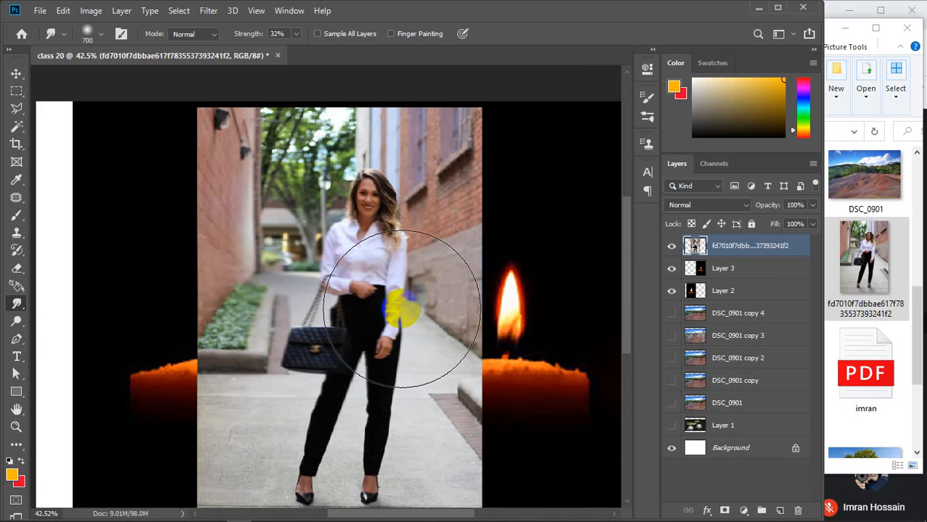
left_click(400, 309)
mouse_move(400, 309)
left_mouse_down()
mouse_move(358, 311)
mouse_move(364, 325)
left_mouse_up()
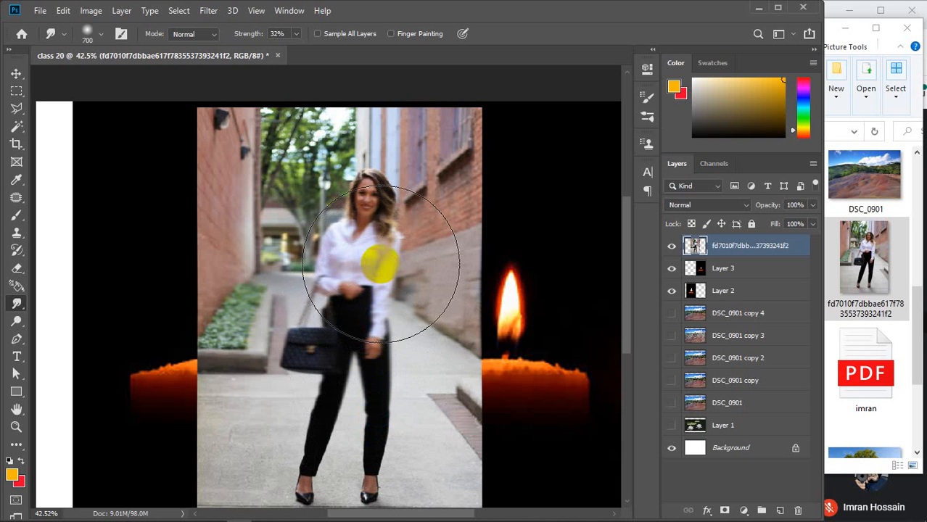
key("ctrl+z")
key("ctrl+z")
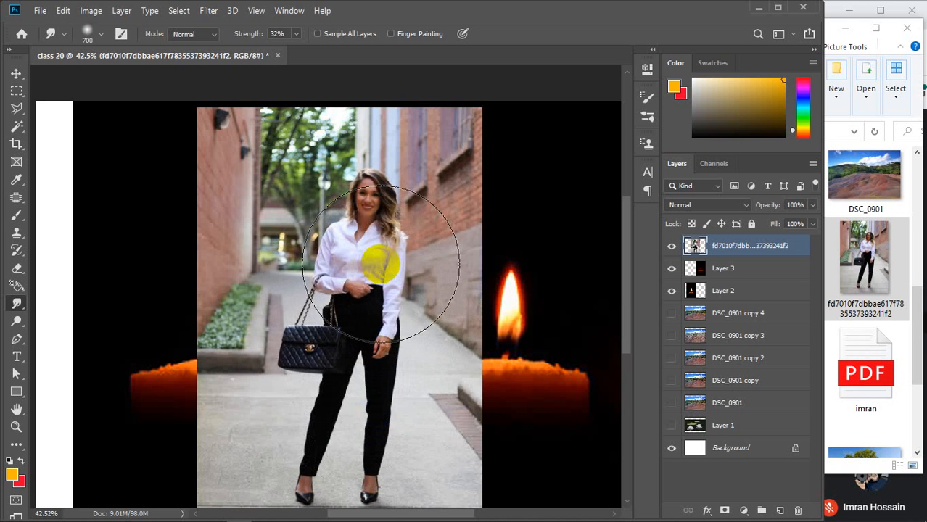
Smudge the woman's hair outward around the crown and both sides for more volume, with the brush reduced to 60 and 35 px.
key("bracketleft")
key("bracketleft")
key("bracketleft")
key("bracketleft")
key("bracketleft")
key("bracketleft")
key("bracketleft")
key("bracketleft")
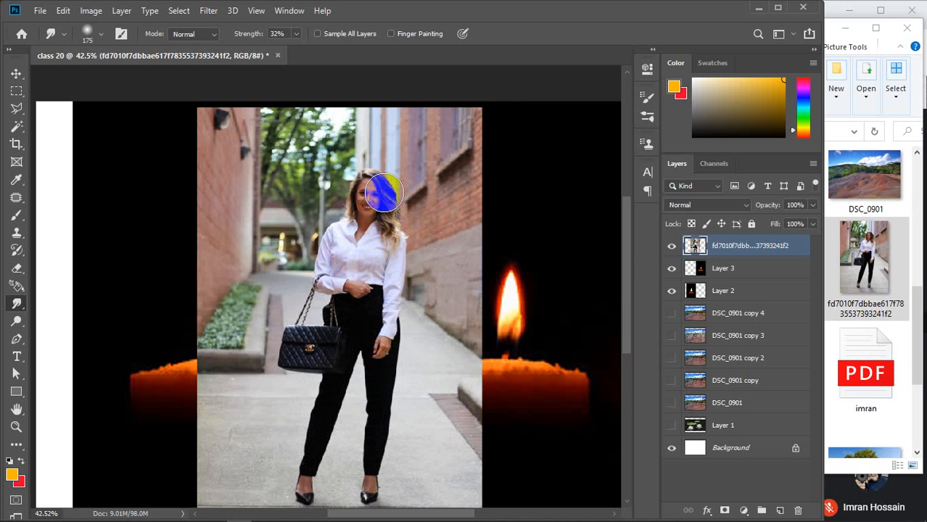
scroll(384, 192, "up", 6)
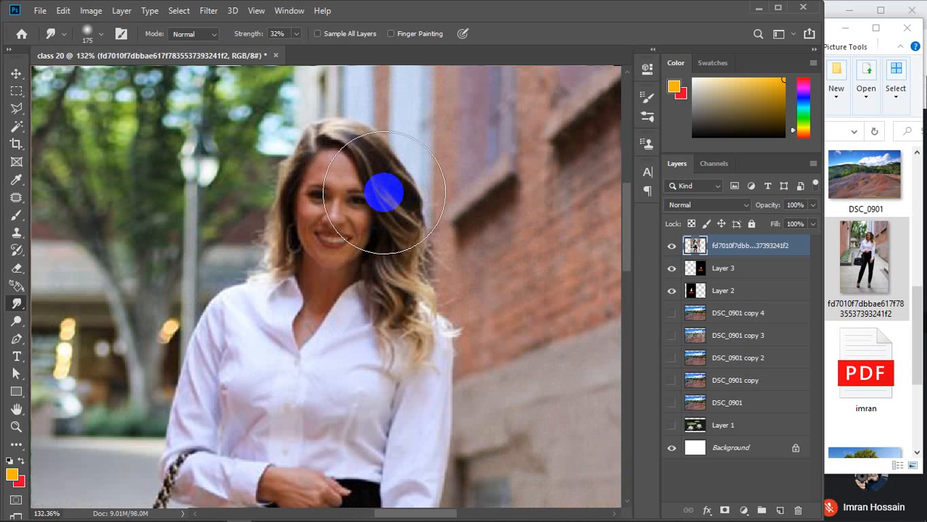
key("bracketleft")
key("bracketleft")
key("bracketleft")
key("bracketleft")
key("bracketleft")
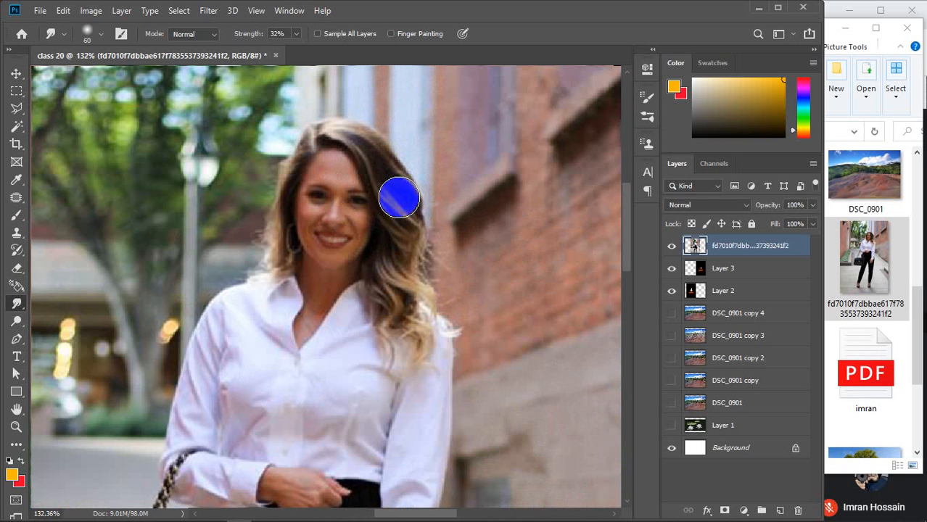
mouse_move(404, 197)
left_mouse_down()
mouse_move(438, 226)
mouse_move(411, 221)
mouse_move(437, 251)
mouse_move(410, 258)
mouse_move(428, 271)
mouse_move(416, 295)
mouse_move(428, 312)
mouse_move(409, 288)
mouse_move(423, 276)
mouse_move(408, 180)
mouse_move(388, 164)
mouse_move(397, 159)
mouse_move(409, 182)
mouse_move(416, 175)
mouse_move(366, 145)
mouse_move(366, 133)
mouse_move(332, 121)
mouse_move(347, 117)
mouse_move(376, 134)
mouse_move(301, 150)
left_mouse_up()
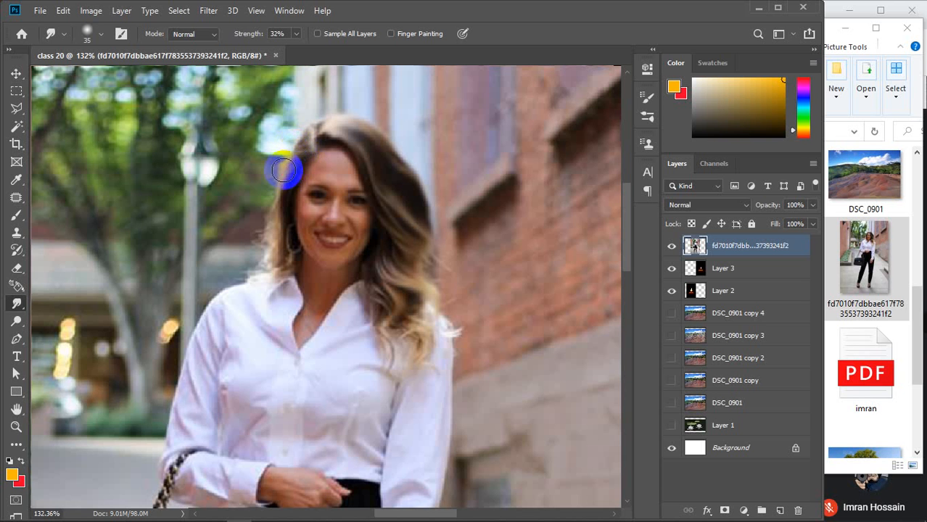
mouse_move(284, 180)
left_mouse_down()
mouse_move(272, 221)
mouse_move(281, 220)
mouse_move(263, 242)
mouse_move(281, 241)
mouse_move(265, 250)
mouse_move(287, 195)
mouse_move(279, 194)
mouse_move(281, 170)
mouse_move(296, 169)
mouse_move(276, 159)
mouse_move(287, 183)
mouse_move(288, 171)
mouse_move(266, 198)
mouse_move(279, 185)
mouse_move(273, 201)
mouse_move(295, 189)
mouse_move(289, 152)
left_mouse_up()
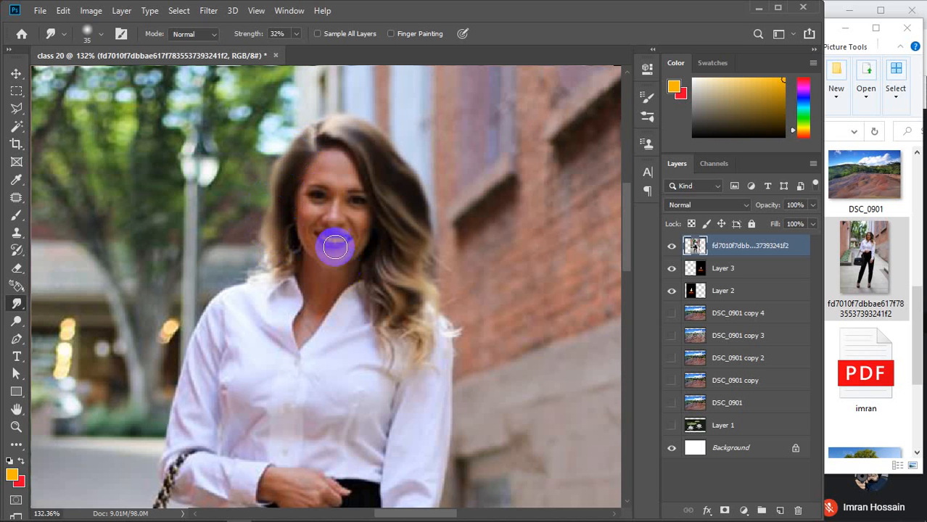
Reshape the woman's smile and smooth the skin around her mouth and cheeks using the Smudge tool with a 20 px brush.
mouse_move(336, 212)
left_mouse_down()
mouse_move(347, 216)
mouse_move(326, 254)
mouse_move(331, 217)
mouse_move(344, 268)
mouse_move(332, 250)
mouse_move(346, 254)
left_mouse_up()
scroll(346, 254, "up", 3)
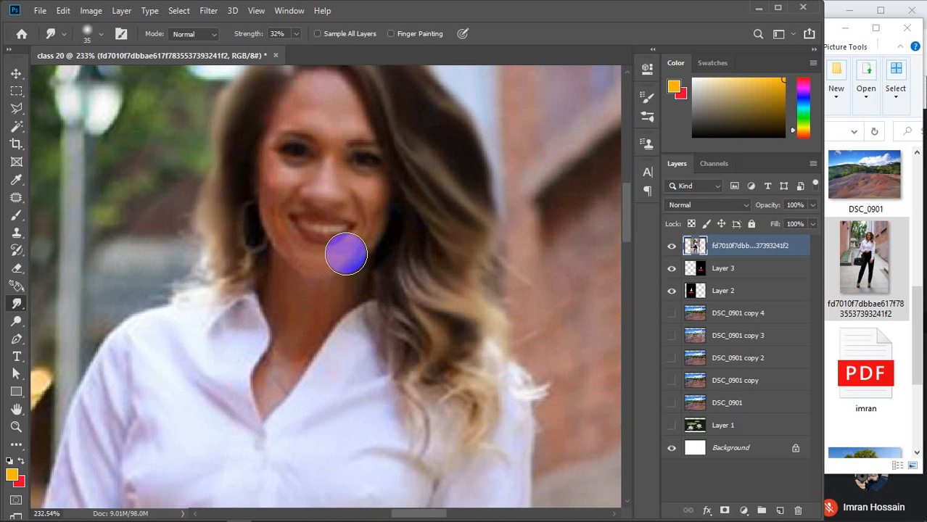
key("bracketleft")
key("bracketleft")
key("bracketleft")
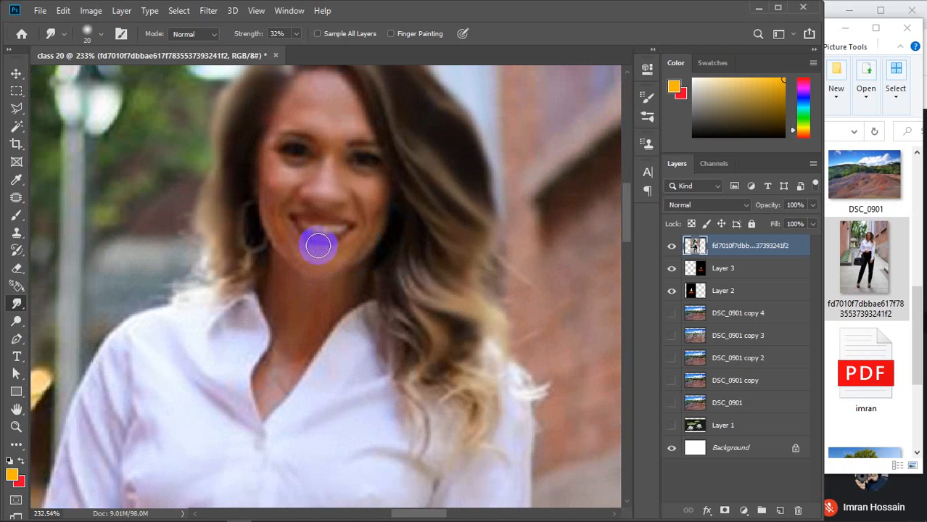
mouse_move(318, 239)
left_mouse_down()
mouse_move(357, 250)
mouse_move(335, 241)
mouse_move(350, 238)
mouse_move(335, 224)
mouse_move(297, 215)
mouse_move(323, 226)
left_mouse_up()
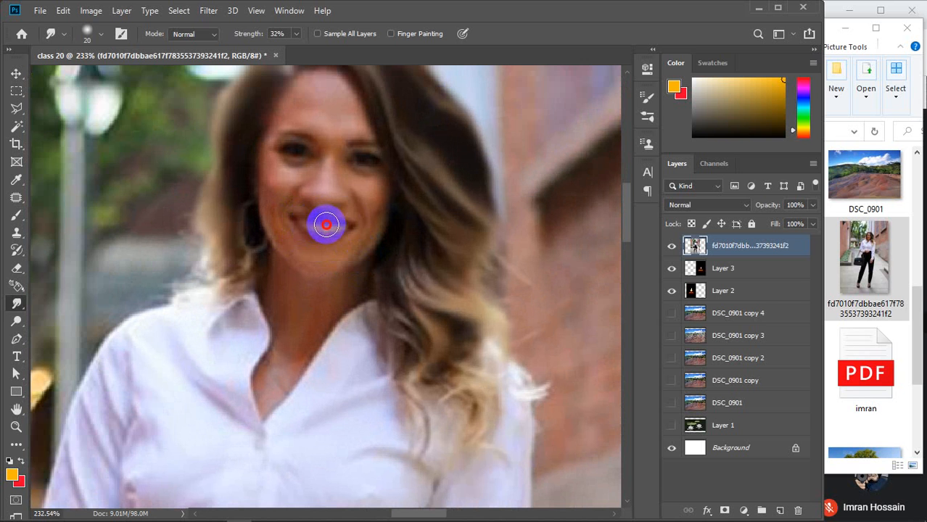
mouse_move(342, 225)
left_mouse_down()
mouse_move(348, 240)
mouse_move(337, 232)
left_mouse_up()
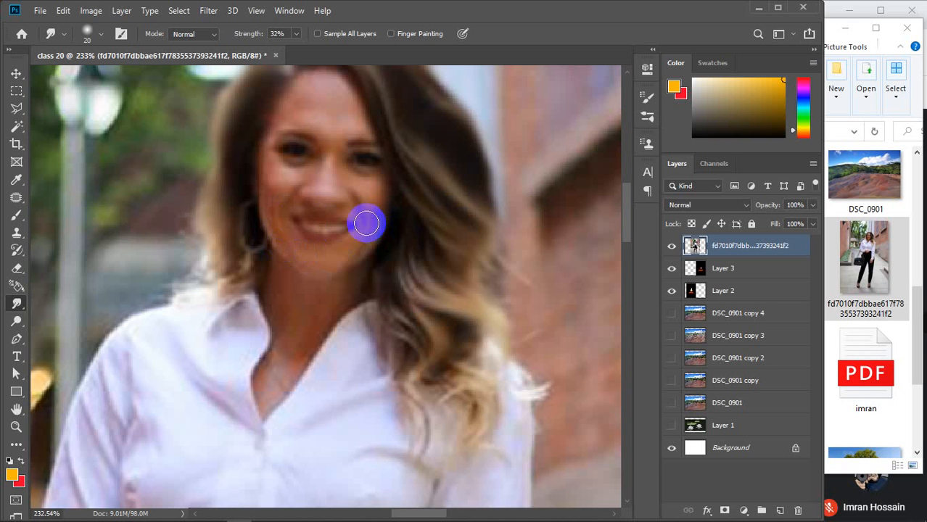
mouse_move(364, 219)
left_mouse_down()
mouse_move(347, 243)
mouse_move(301, 242)
mouse_move(293, 217)
mouse_move(337, 245)
mouse_move(314, 251)
mouse_move(301, 242)
mouse_move(341, 248)
left_mouse_up()
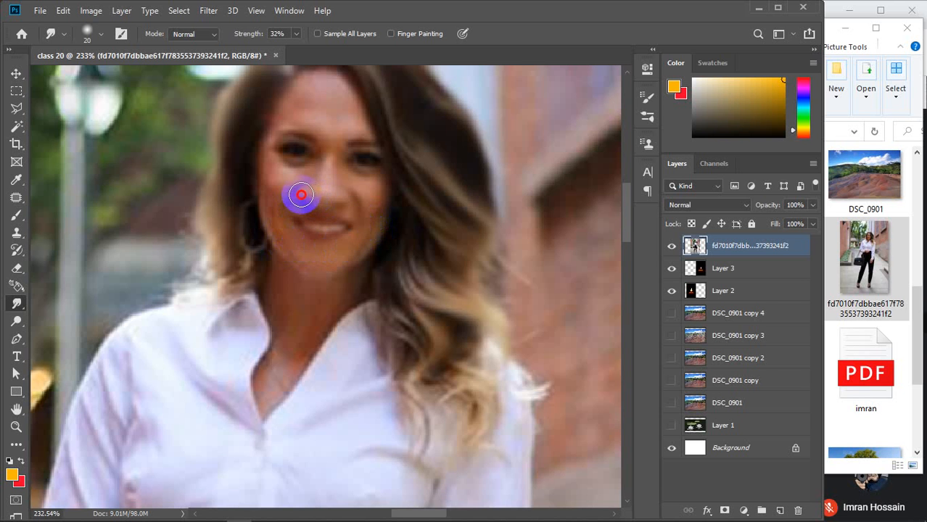
mouse_move(301, 195)
left_mouse_down()
mouse_move(352, 197)
mouse_move(331, 226)
mouse_move(309, 223)
mouse_move(281, 197)
mouse_move(284, 224)
left_mouse_up()
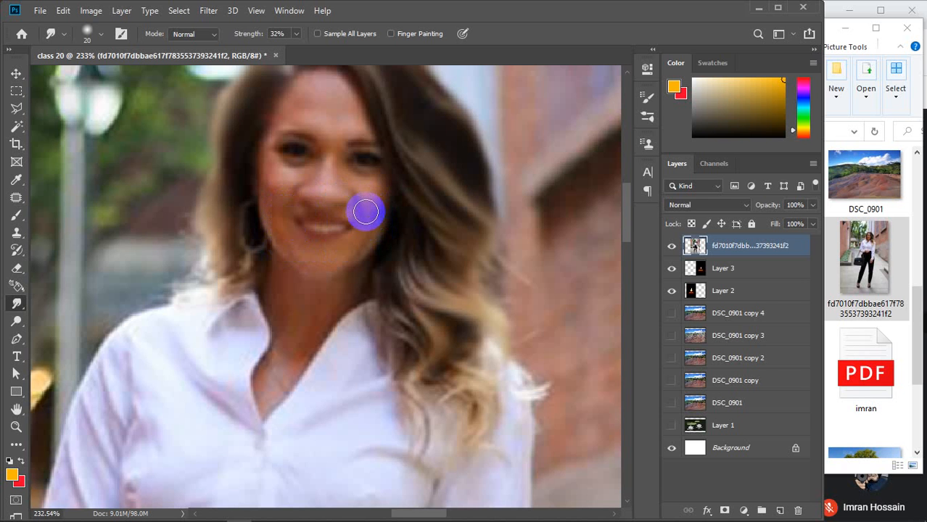
Smooth the skin on the woman's cheek, jaw and forehead using the Smudge tool with the 20 px brush, finishing with the Move tool active.
mouse_move(365, 212)
left_mouse_down()
mouse_move(360, 251)
mouse_move(375, 213)
mouse_move(364, 199)
mouse_move(382, 236)
mouse_move(376, 221)
mouse_move(380, 240)
mouse_move(370, 232)
mouse_move(376, 252)
mouse_move(363, 245)
mouse_move(370, 265)
mouse_move(359, 255)
mouse_move(362, 274)
mouse_move(357, 254)
mouse_move(374, 254)
mouse_move(384, 228)
left_mouse_up()
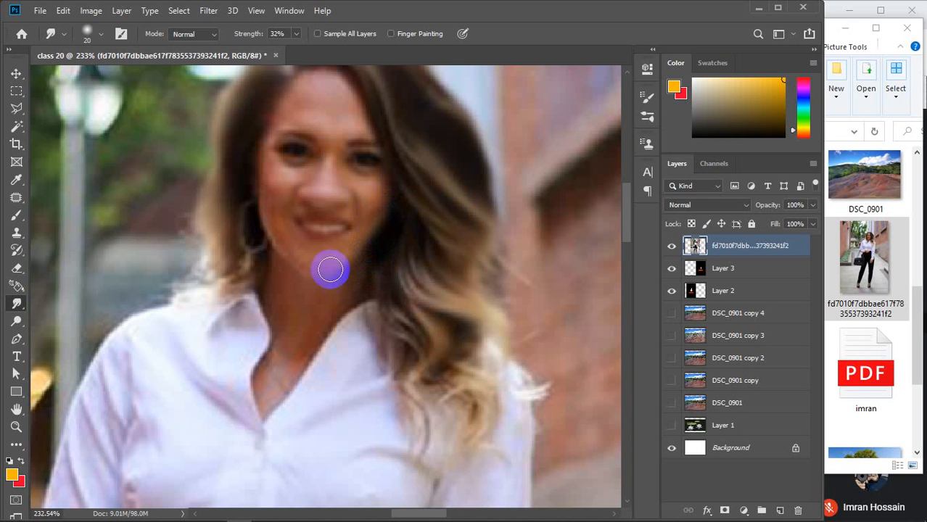
mouse_move(261, 250)
left_mouse_down()
mouse_move(266, 196)
mouse_move(267, 245)
mouse_move(274, 241)
mouse_move(286, 265)
mouse_move(265, 225)
left_mouse_up()
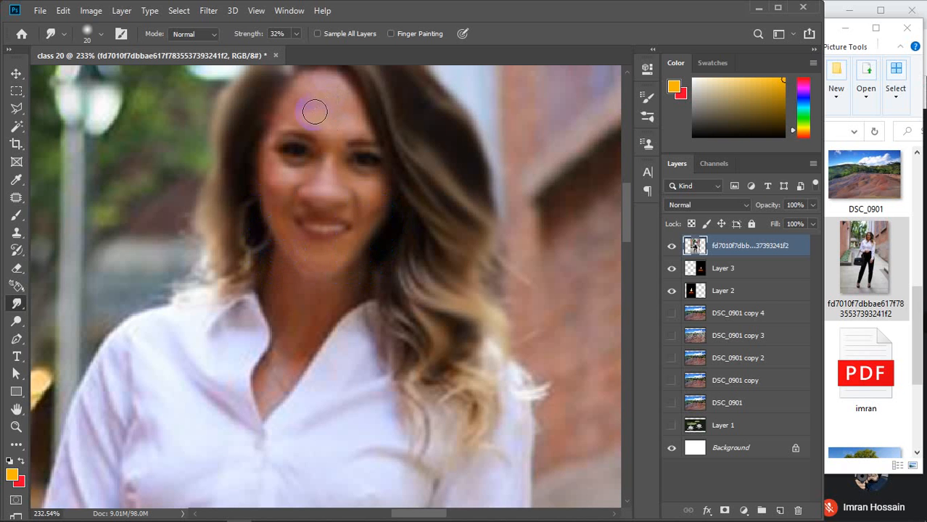
left_click_drag(322, 124, 321, 136)
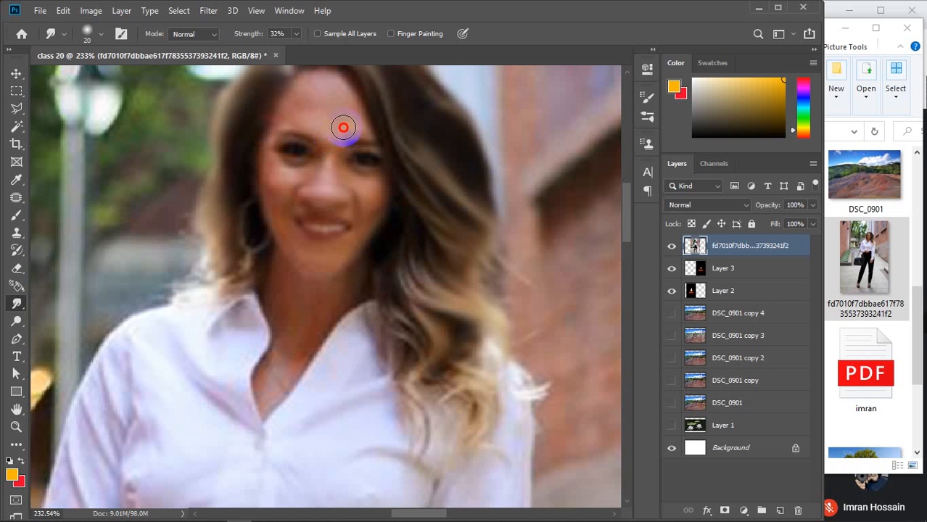
mouse_move(357, 132)
left_mouse_down()
mouse_move(356, 118)
mouse_move(342, 118)
mouse_move(327, 135)
left_mouse_up()
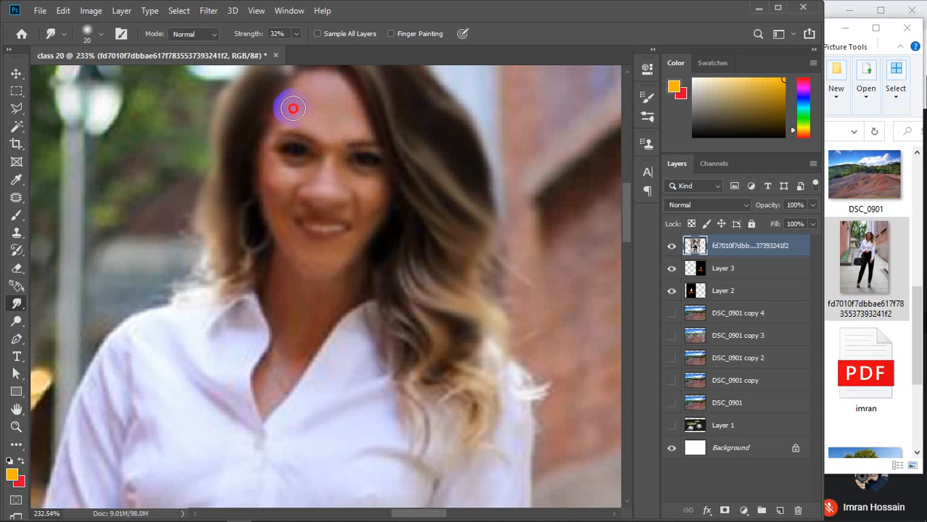
mouse_move(293, 108)
left_mouse_down()
mouse_move(327, 117)
mouse_move(335, 149)
mouse_move(348, 130)
left_mouse_up()
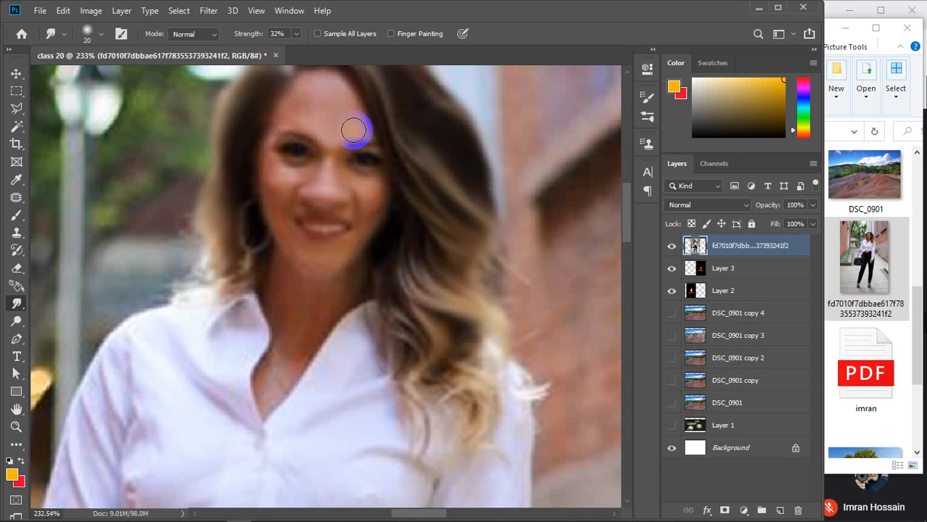
scroll(356, 190, "down", 5)
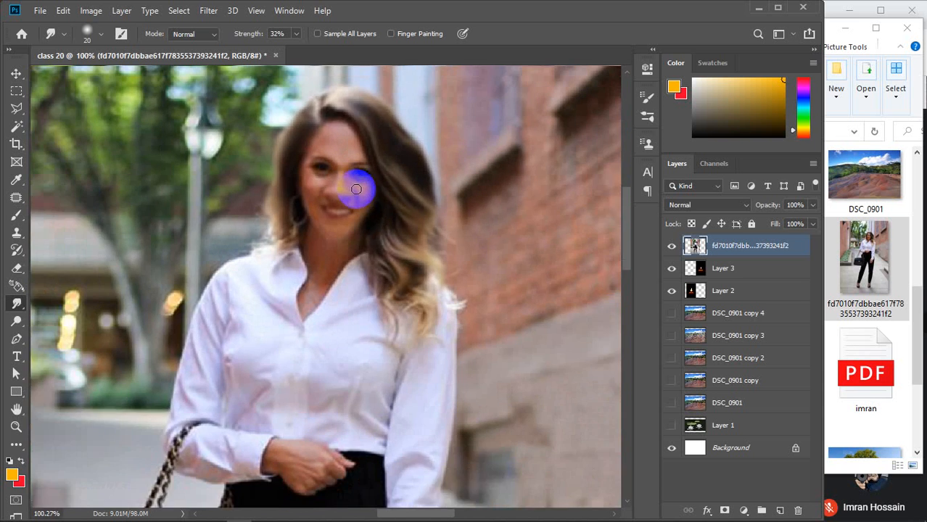
scroll(356, 190, "down", 4)
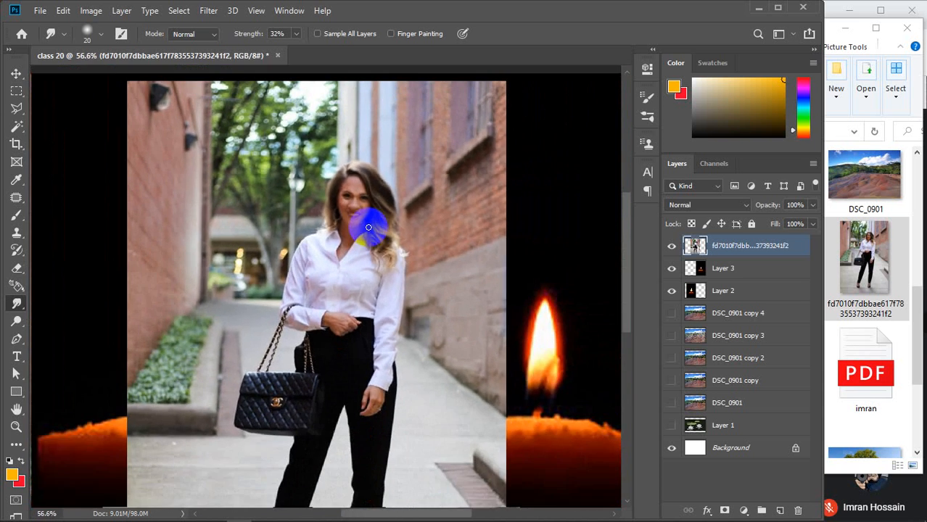
scroll(368, 228, "down", 1)
key("v")
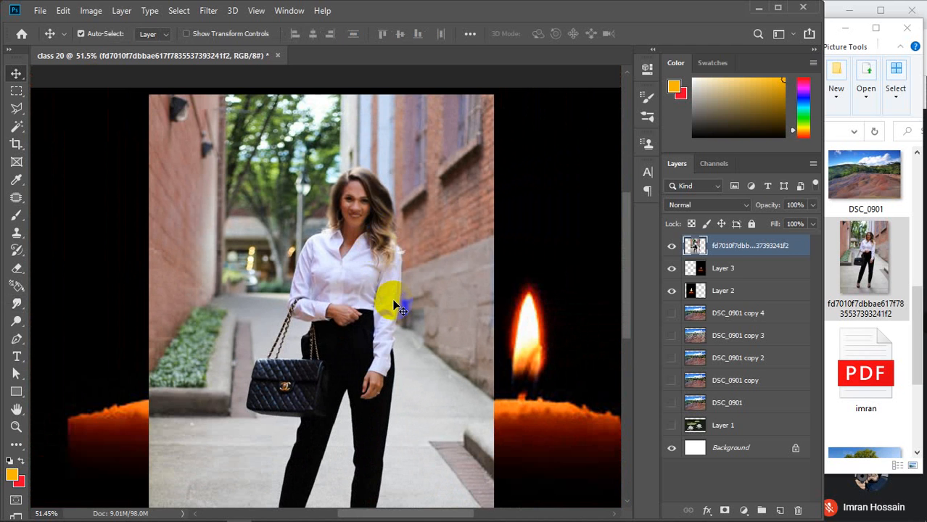
key("ctrl+v")
left_click_drag(357, 304, 357, 304)
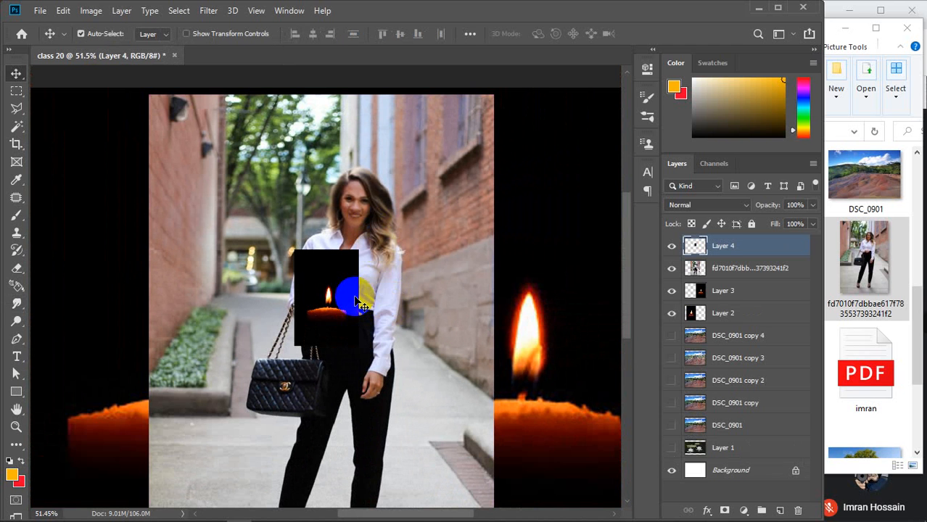
key("ctrl+e")
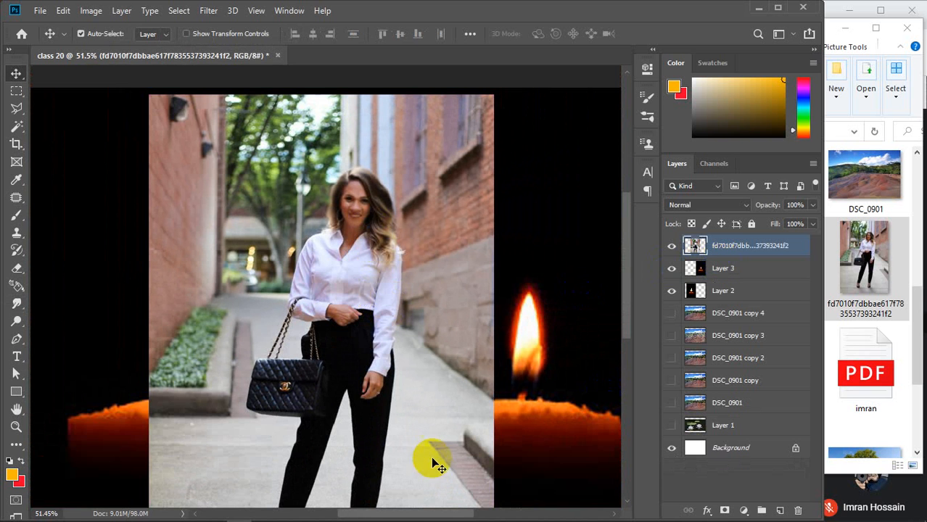
Place the original photo of the woman again as a new layer and shift it toward the right half of the canvas.
mouse_move(109, 517)
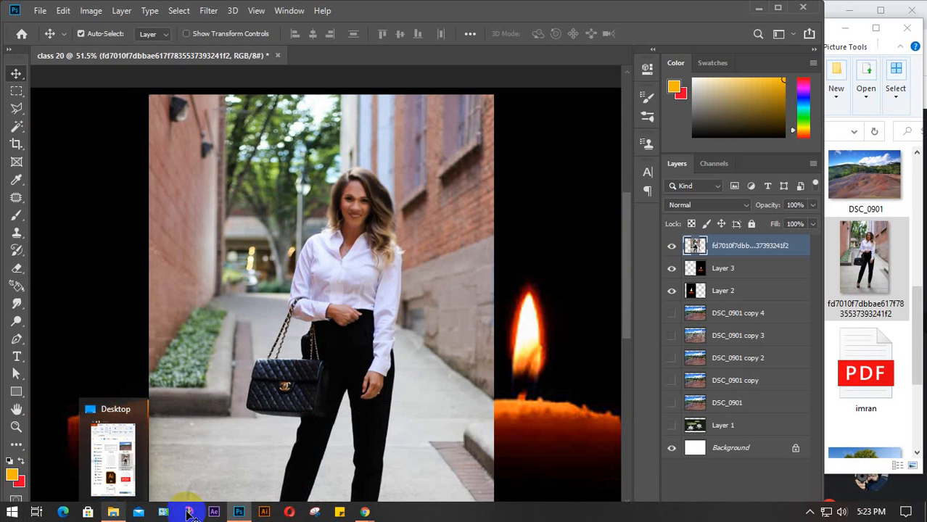
key("ctrl+v")
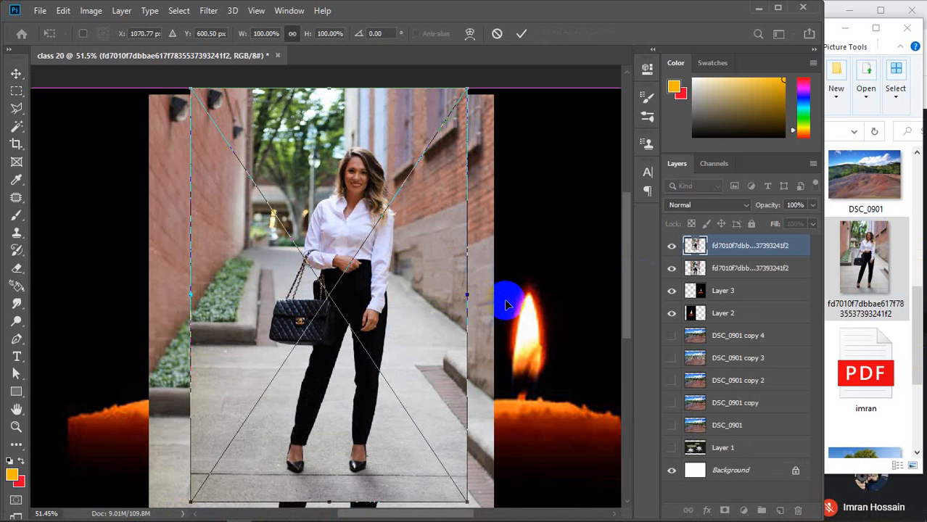
left_click_drag(502, 306, 507, 309)
scroll(500, 229, "down", 1)
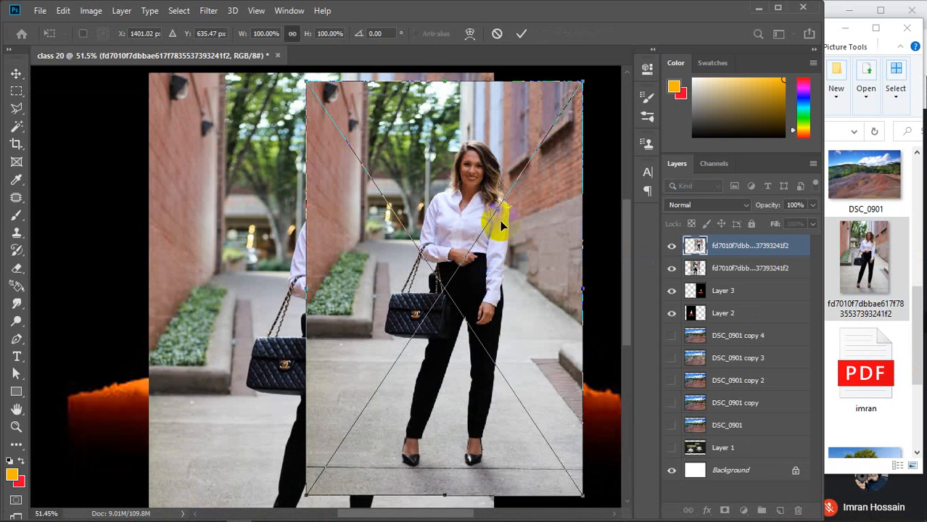
scroll(489, 234, "down", 2)
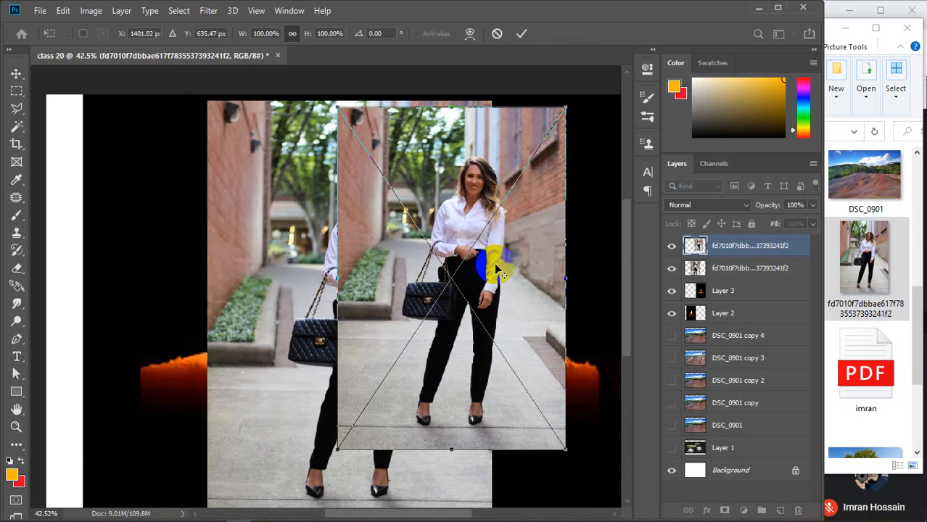
scroll(496, 267, "down", 2)
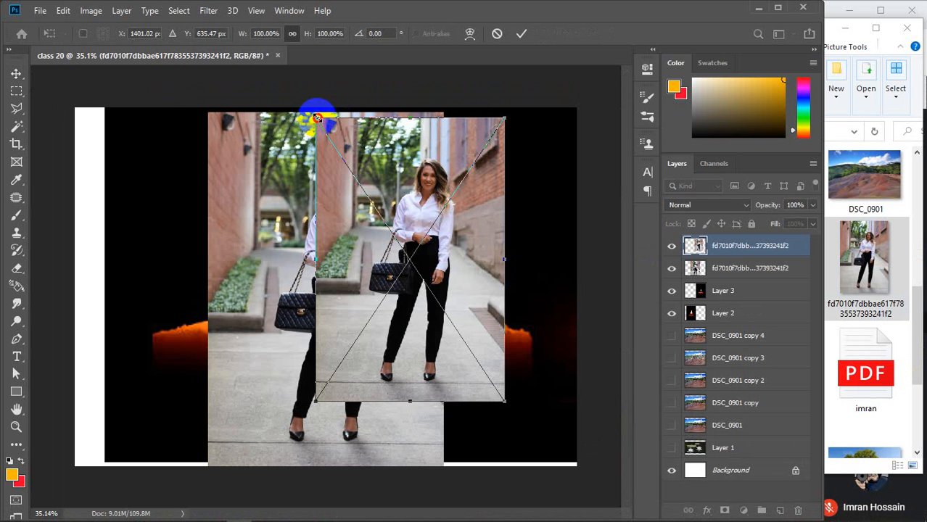
Enlarge the placed original to the height of the edited photo, align it with the canvas's right edge, and commit the placement.
mouse_move(316, 118)
left_mouse_down()
mouse_move(304, 100)
mouse_move(311, 112)
left_mouse_up()
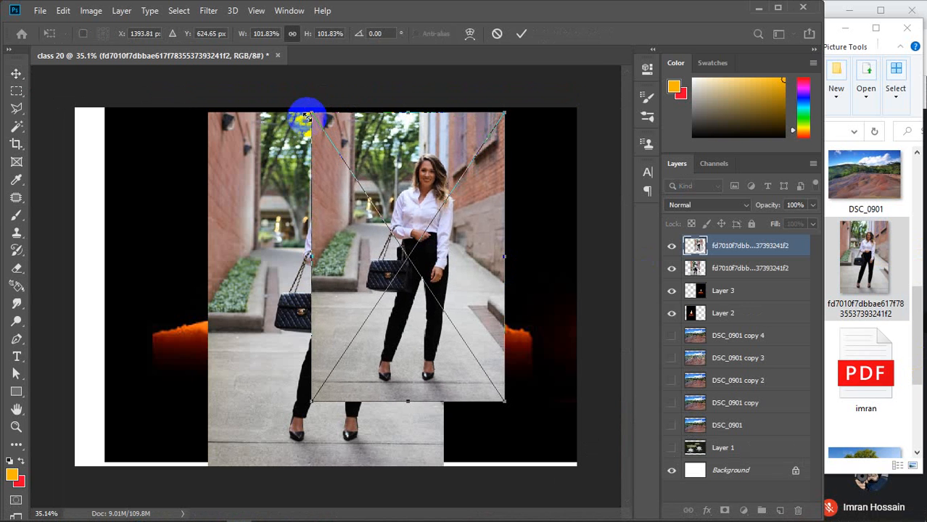
left_click_drag(501, 396, 556, 460)
left_click_drag(470, 296, 502, 299)
key("Return")
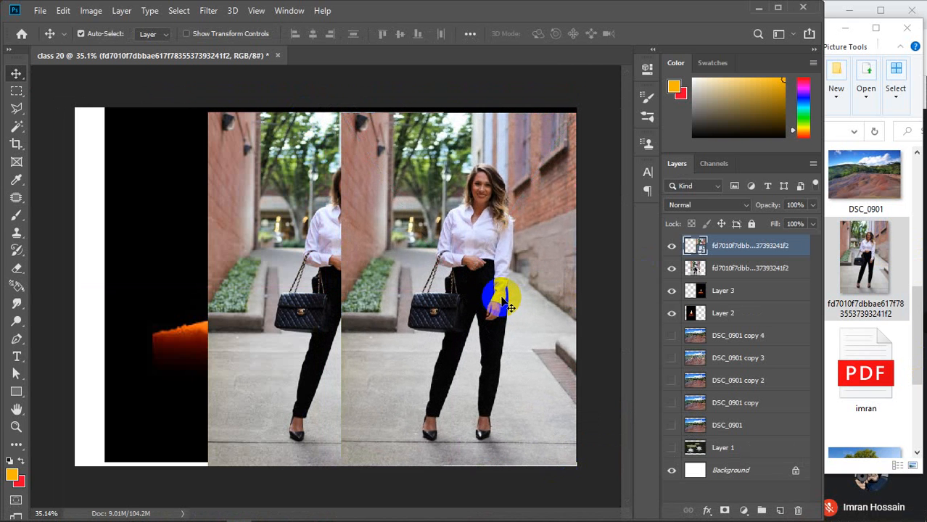
Move the edited photo layer left so the whole woman shows beside the original.
left_click(750, 268)
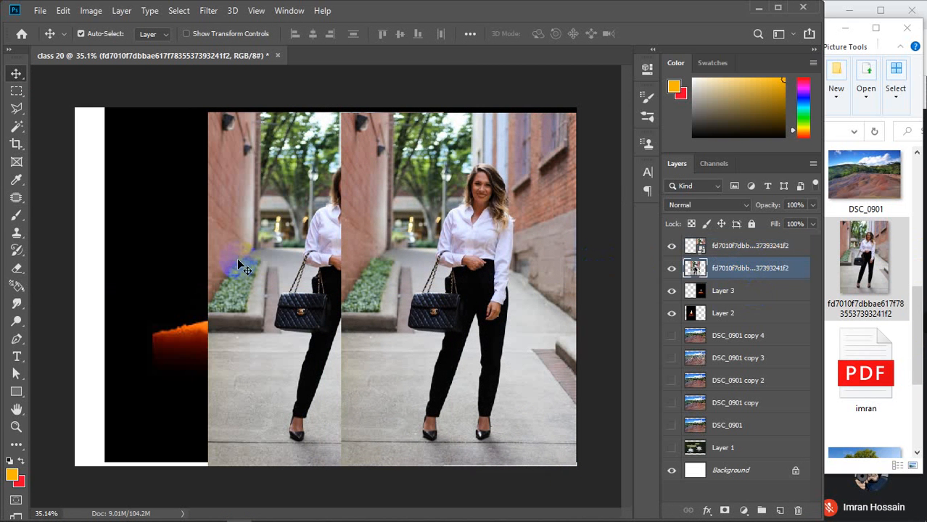
left_click_drag(277, 260, 173, 263)
left_click_drag(232, 276, 278, 273)
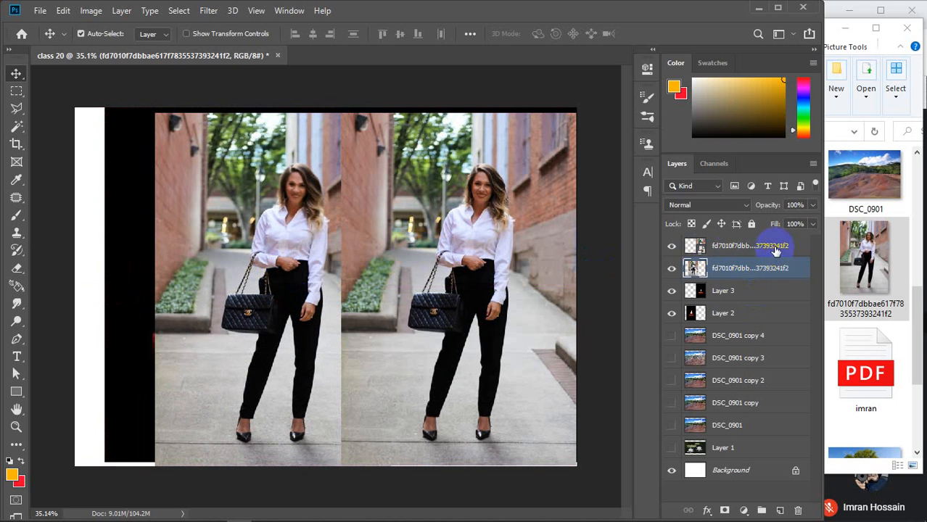
Rasterize the original photo's layer, delete its left strip up to the woman using a rectangular marquee selection, and deselect.
left_click(767, 249)
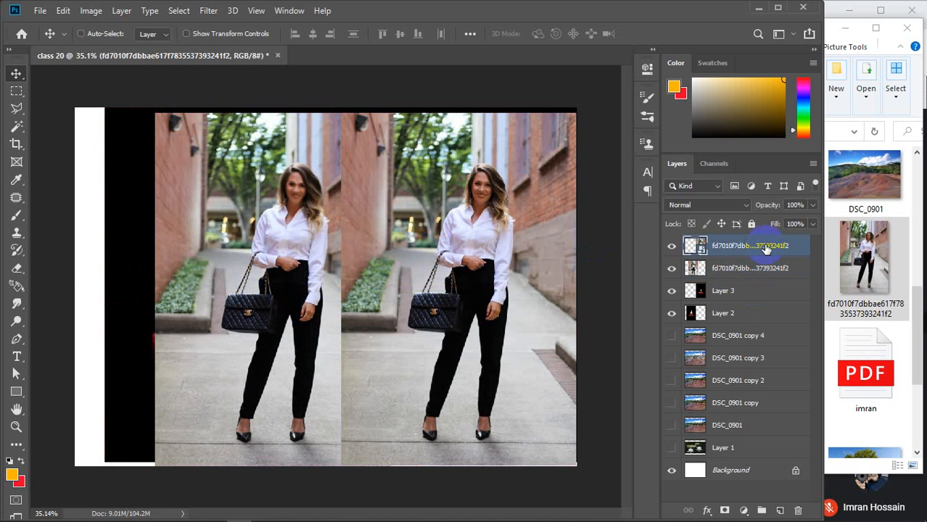
right_click(767, 248)
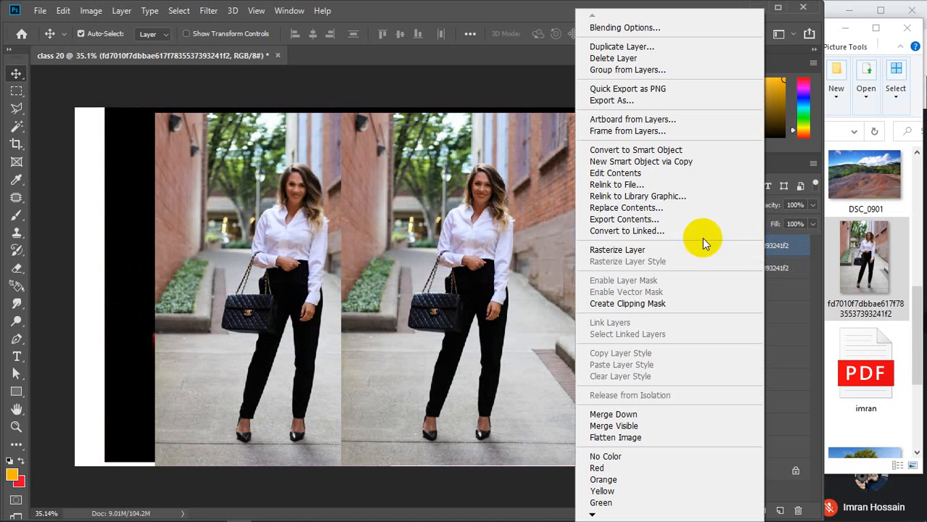
left_click(615, 251)
left_click(16, 91)
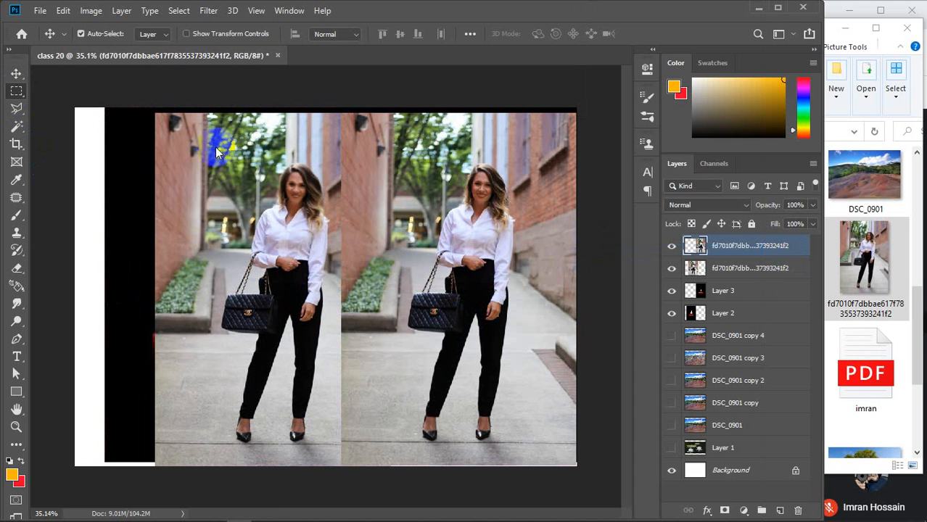
left_click_drag(330, 109, 447, 487)
key("Delete")
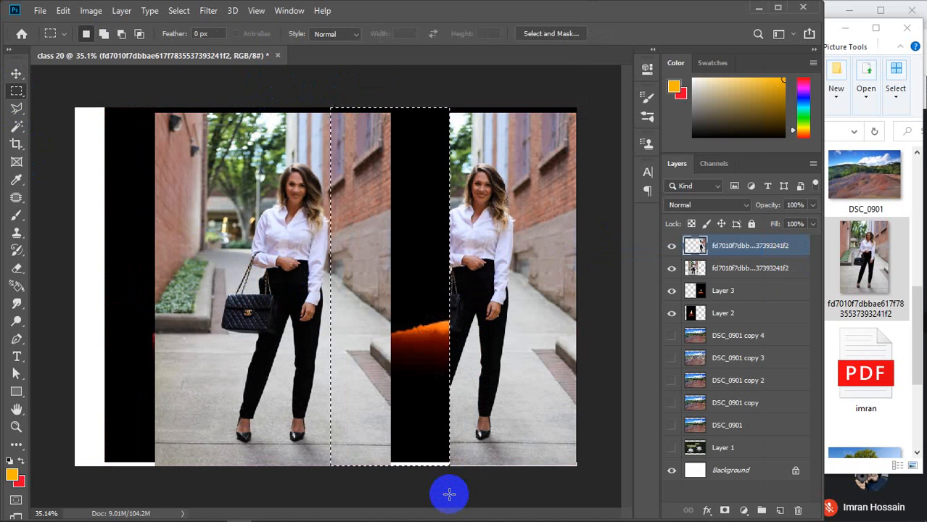
left_click(448, 493)
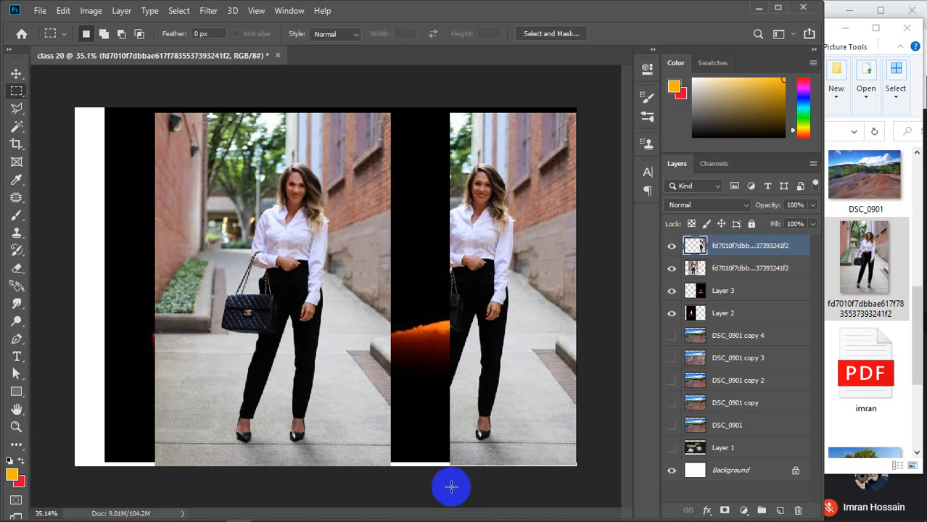
Move the trimmed original directly beside the edited woman and compare their faces and hair up close.
key("v")
left_click_drag(506, 414, 393, 362)
scroll(305, 266, "up", 3)
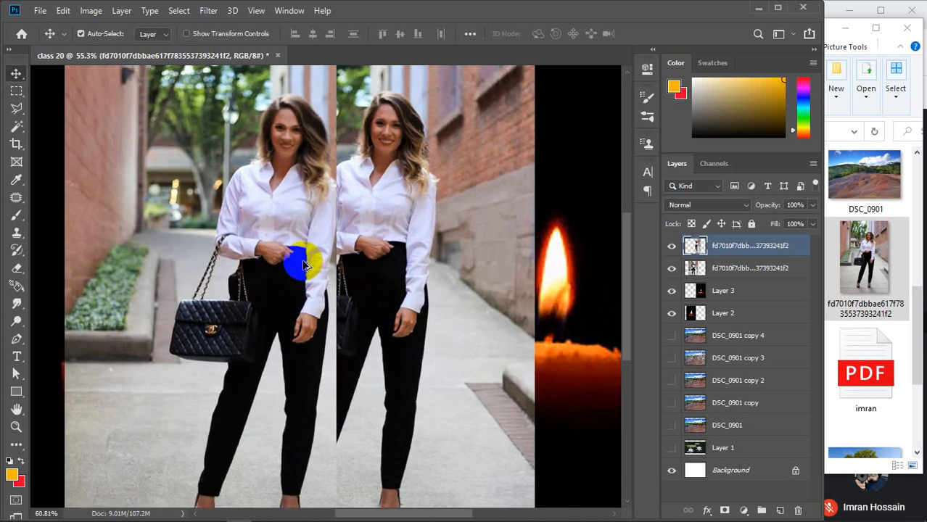
scroll(304, 266, "up", 5)
left_click_drag(368, 201, 386, 388)
scroll(394, 208, "up", 2)
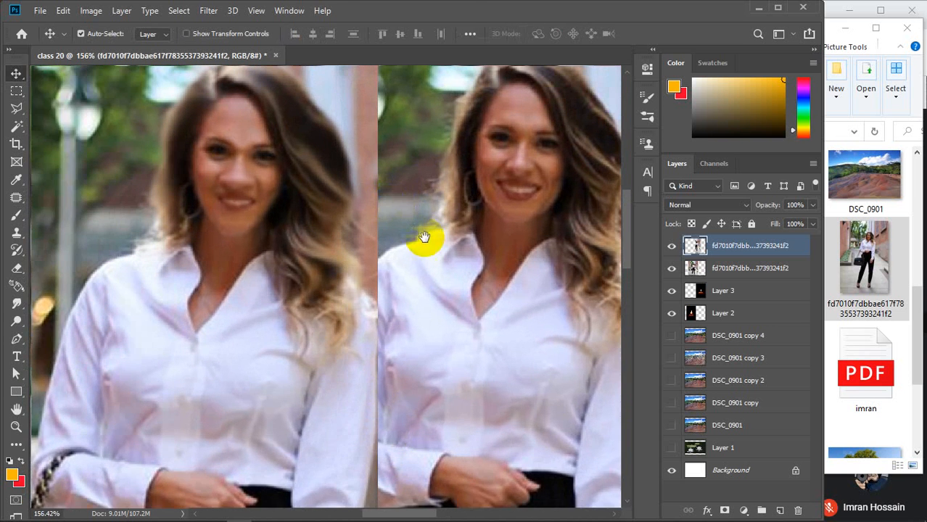
left_click_drag(424, 236, 389, 313)
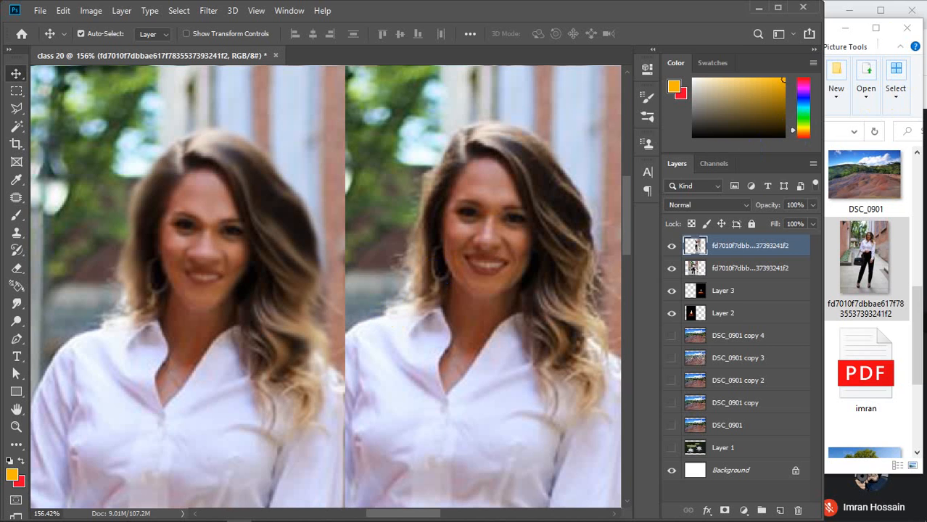
Close the File Explorer window and return to the full side-by-side comparison.
left_click(907, 28)
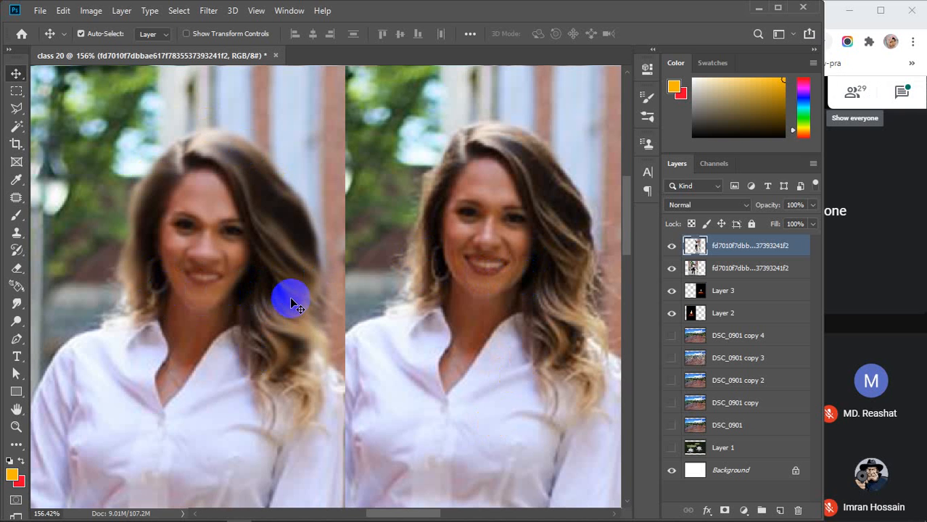
scroll(290, 303, "down", 6)
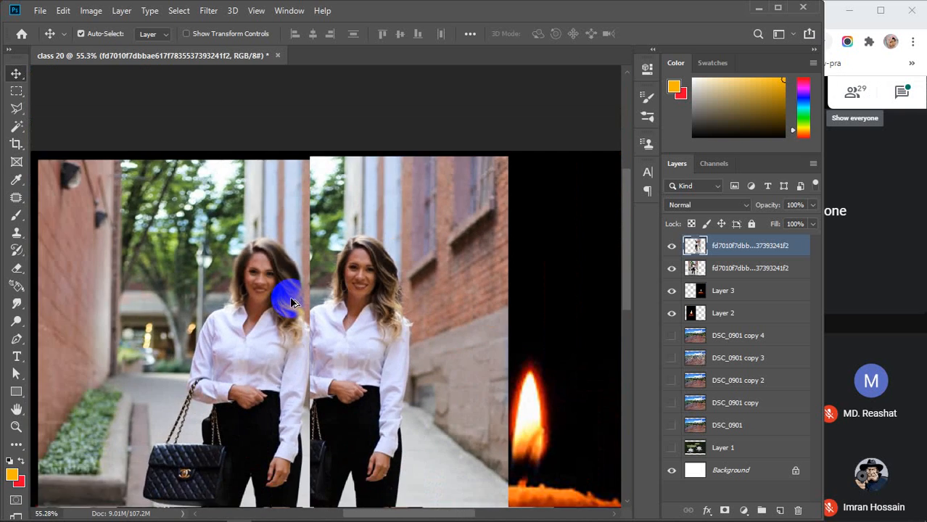
scroll(290, 304, "down", 1)
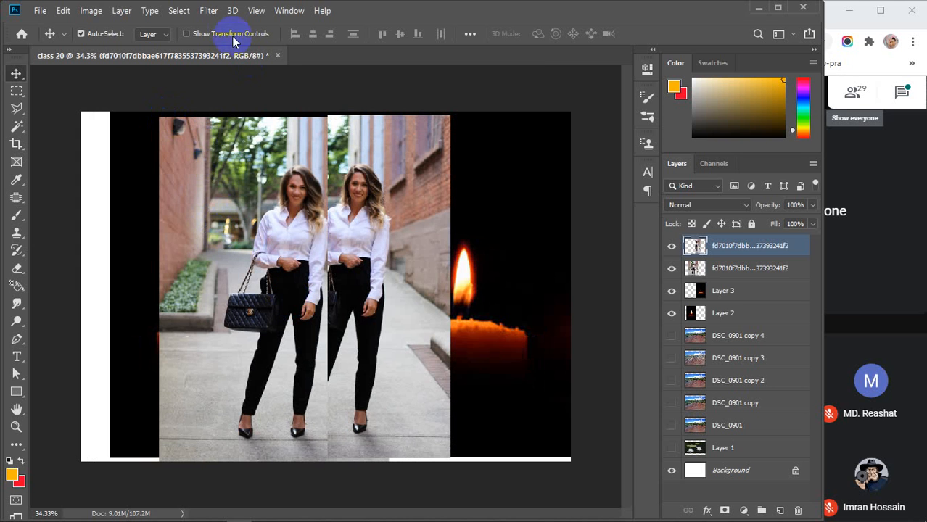
left_click(208, 10)
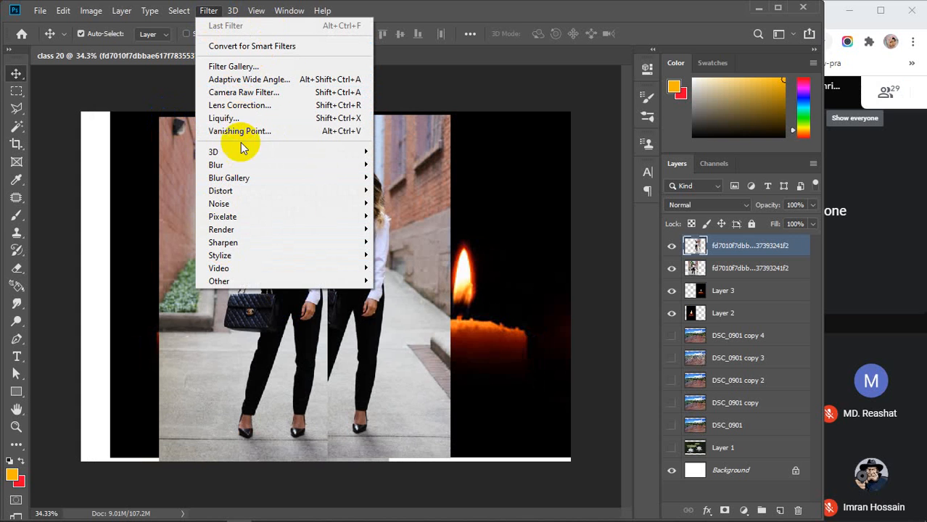
mouse_move(237, 165)
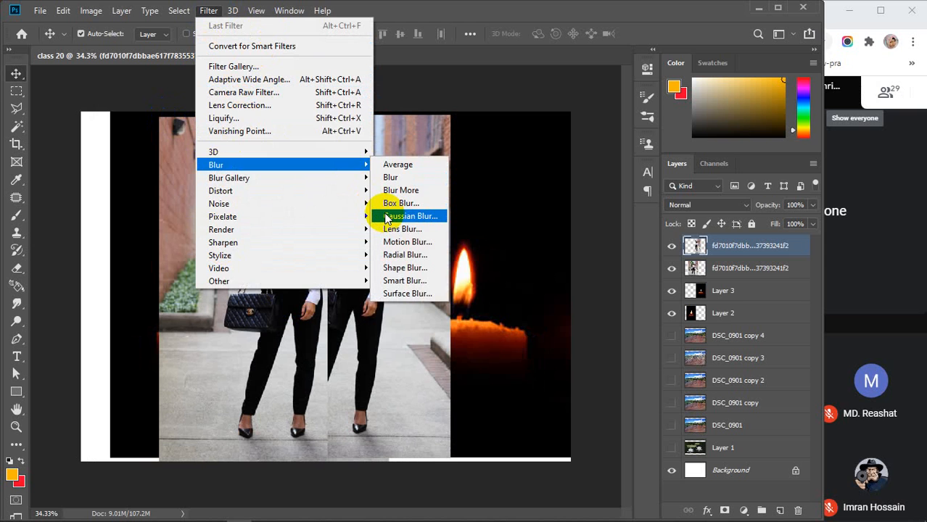
mouse_move(232, 209)
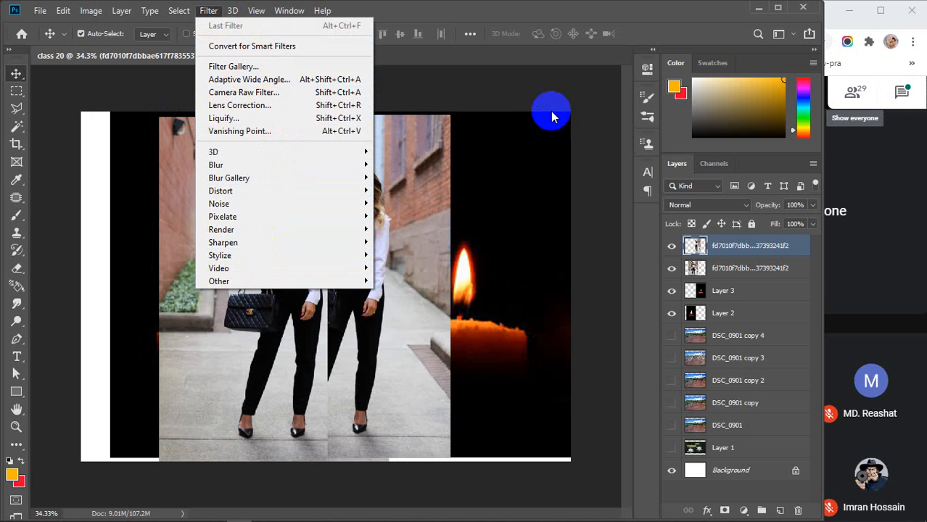
left_click(484, 93)
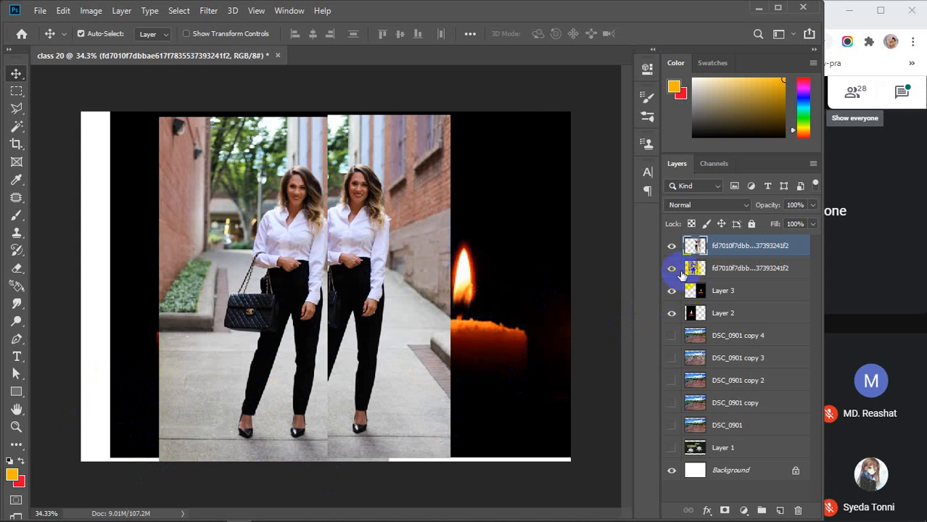
Hide both photo layers of the woman along with Layer 3 and Layer 2, leaving only the white Background visible.
left_click_drag(674, 271, 674, 341)
left_click(671, 246)
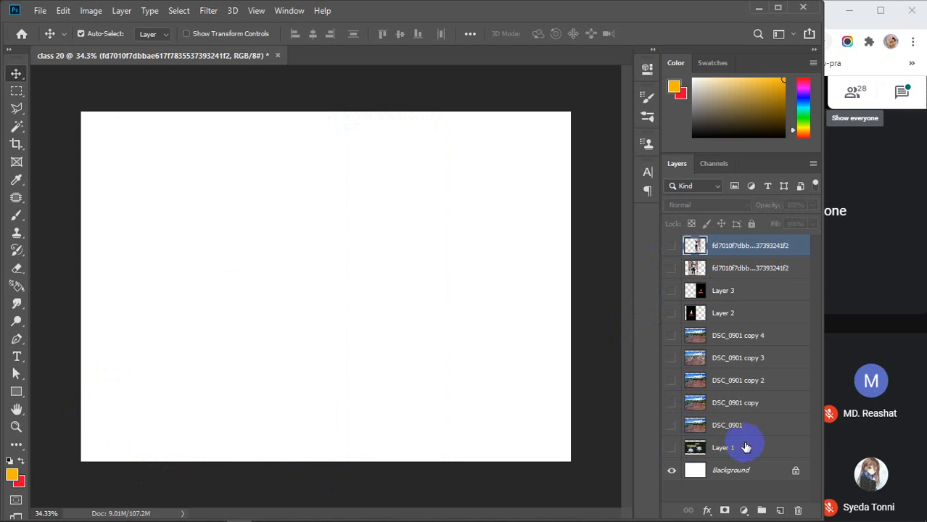
Add a new empty layer at the top of the stack and open the Gradient tool's Magenta gradient for editing.
left_click(780, 510)
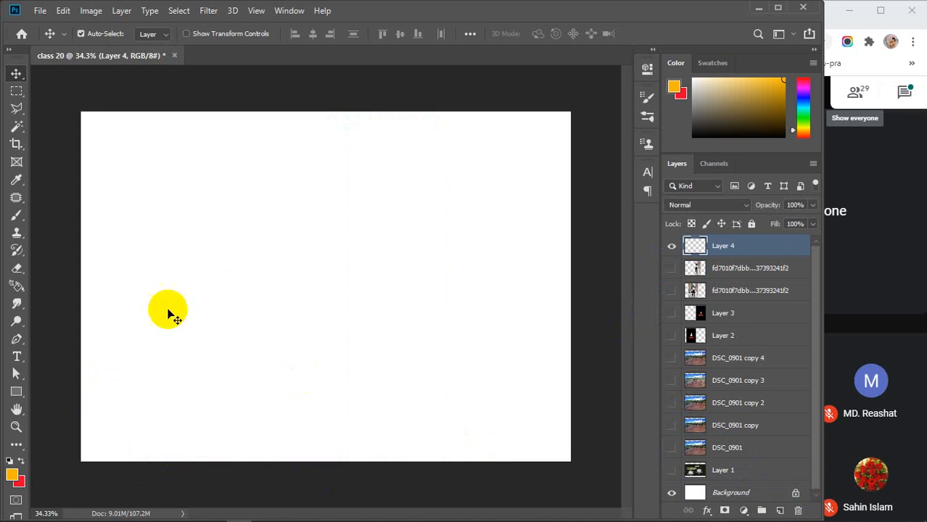
left_click(16, 287)
left_click(78, 278)
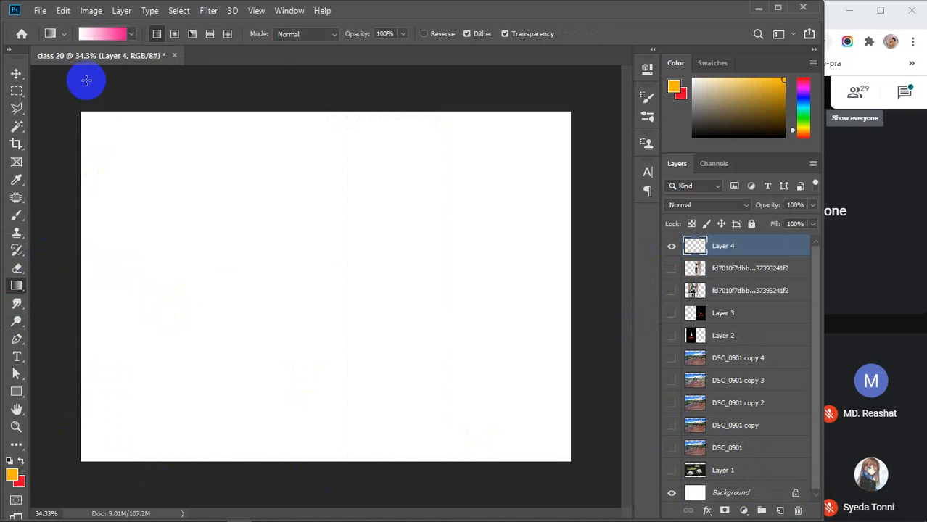
left_click(132, 35)
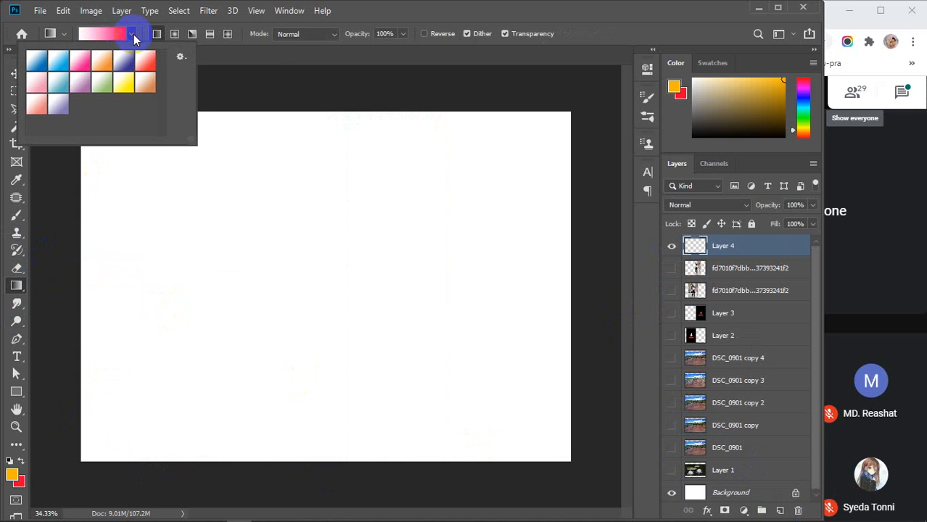
left_click(107, 34)
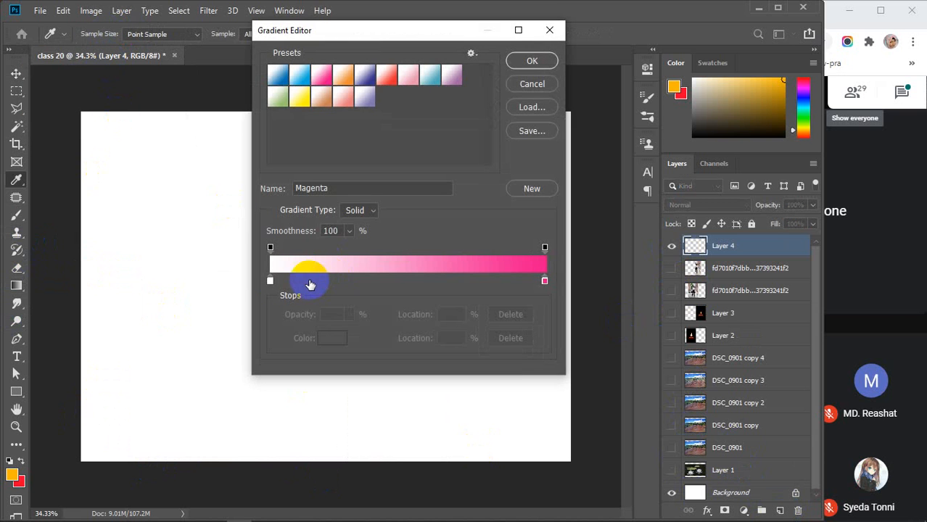
Set the gradient's white starting stop at 0% to bright yellow (fff000).
left_click(270, 282)
left_click(330, 339)
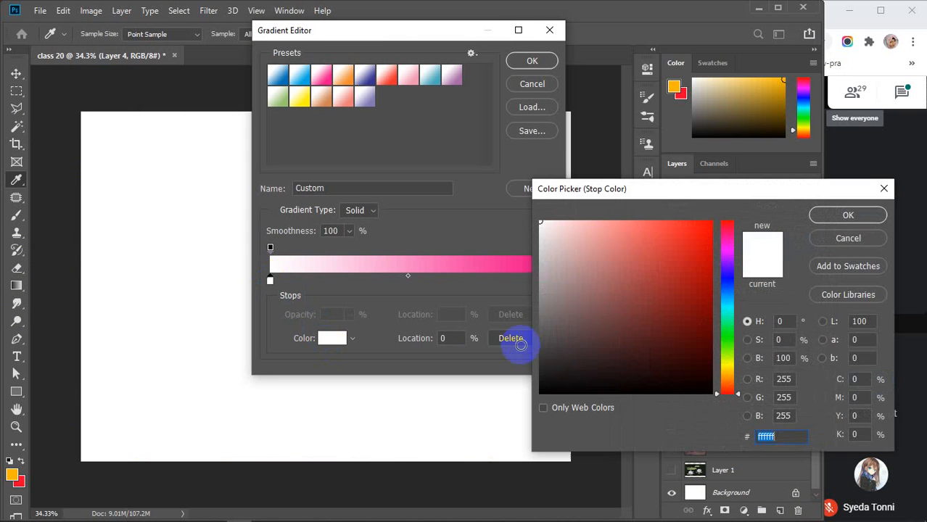
left_click(723, 367)
left_click(691, 244)
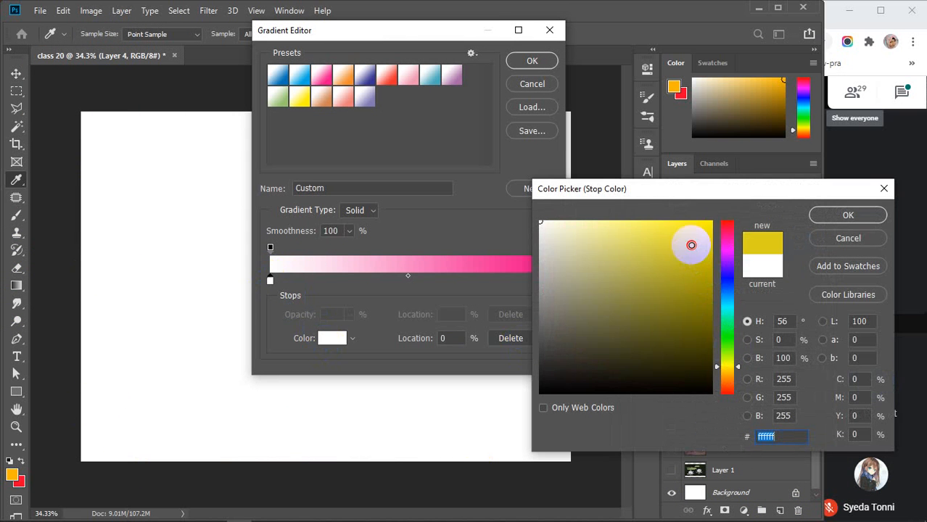
left_click_drag(691, 244, 718, 213)
left_click(826, 215)
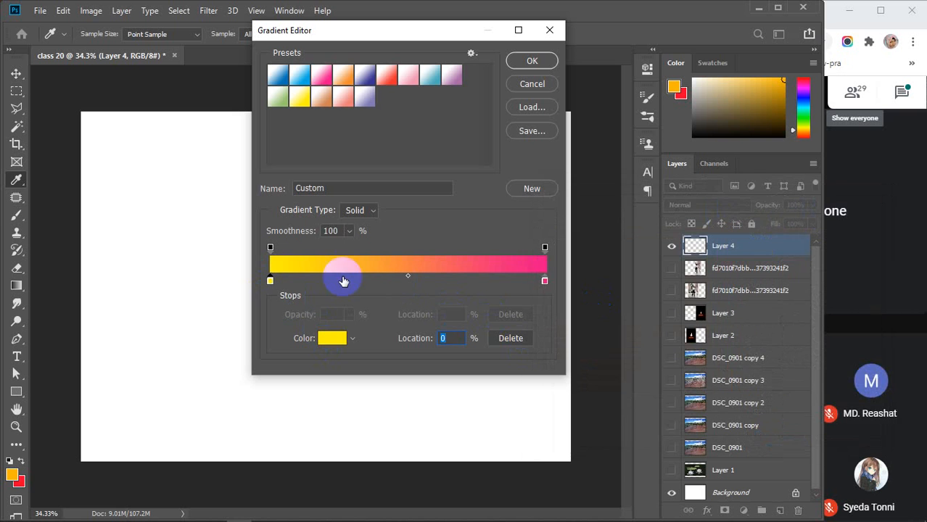
Add a gradient color stop at 30% and color it orange (ff7e00).
left_click(353, 281)
left_click(330, 338)
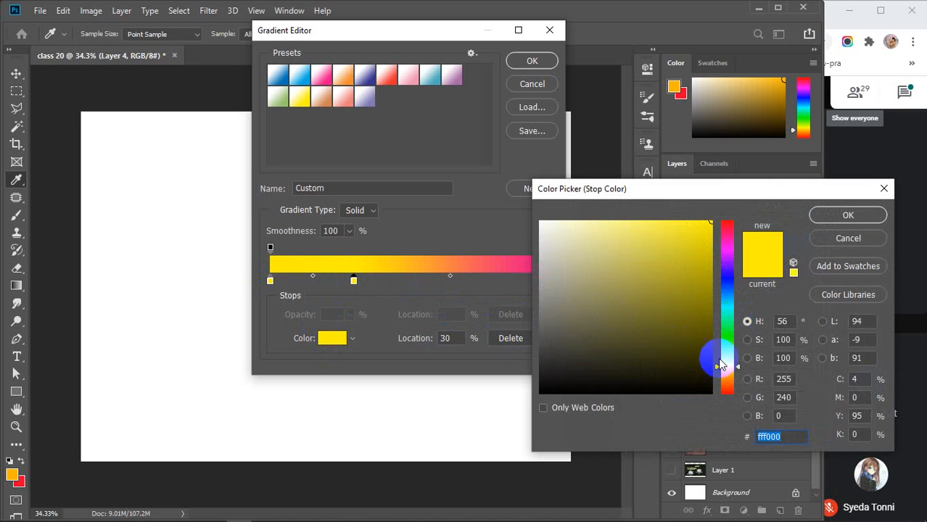
left_click(728, 381)
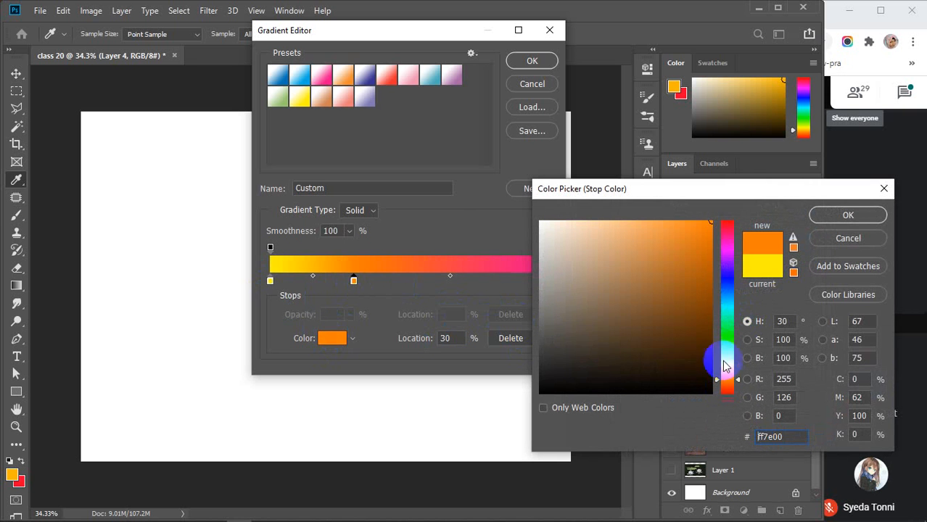
left_click(845, 213)
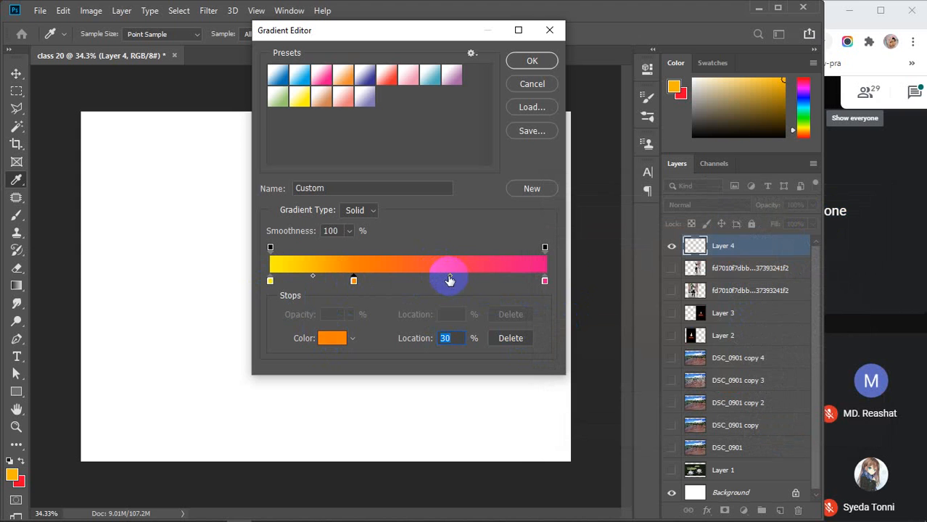
Place the magenta stop at 65% and color the gradient's end stop at 100% purple (940de9).
left_click_drag(545, 281, 454, 278)
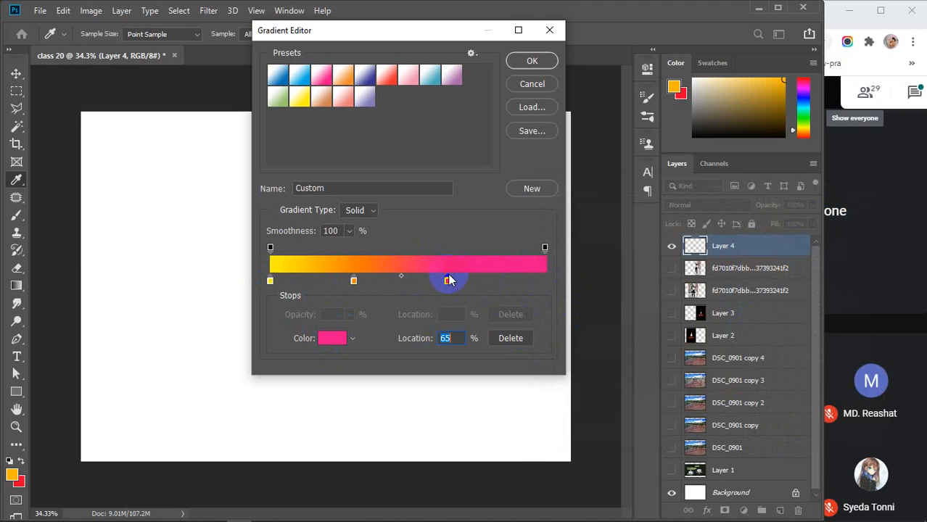
left_click(544, 281)
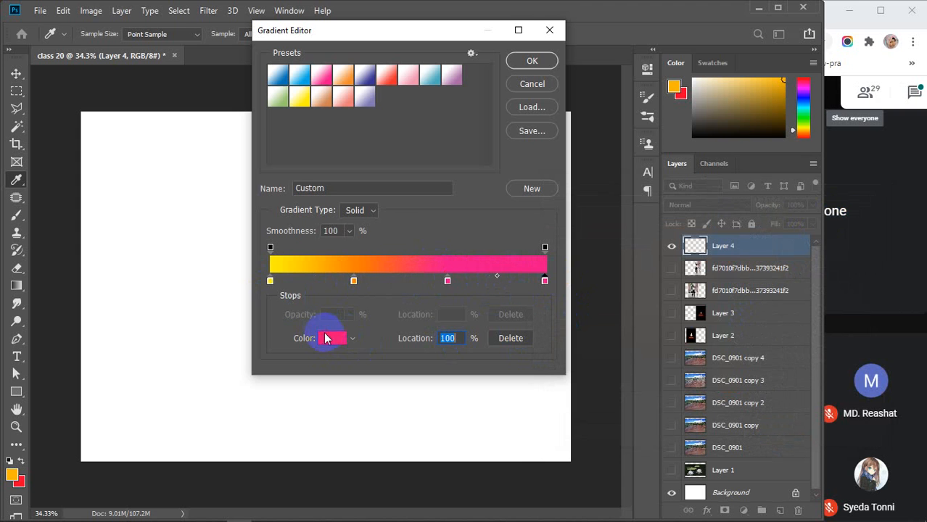
left_click(326, 337)
left_click(728, 259)
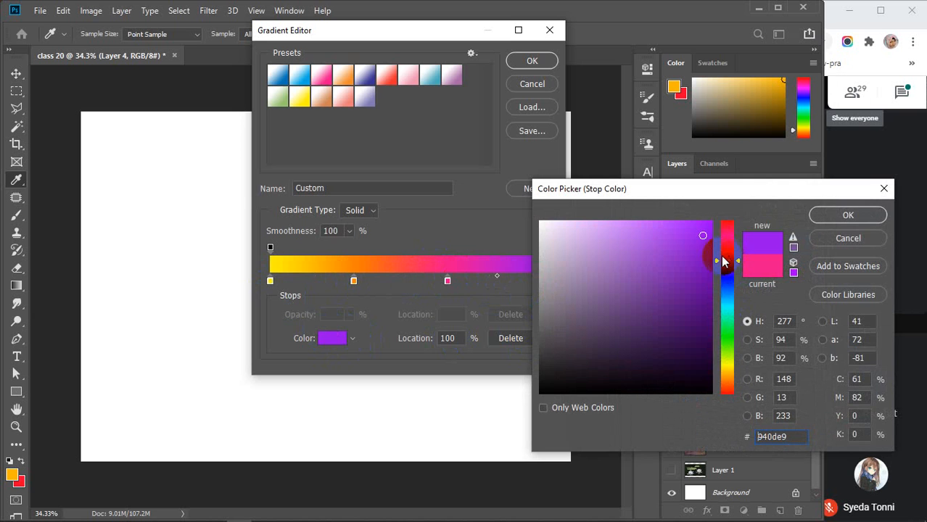
left_click(830, 216)
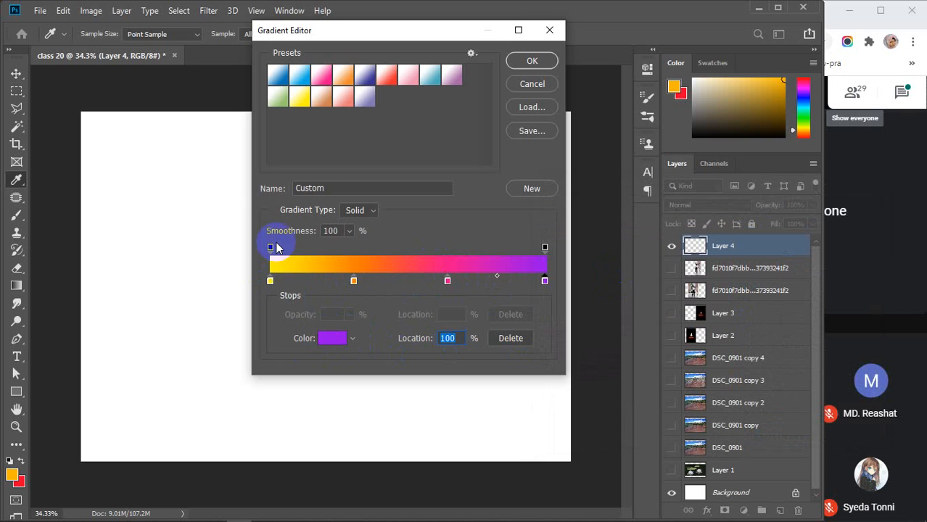
Accept the custom gradient and fill the new layer with it horizontally, from the canvas's left edge to its right edge.
left_click(517, 61)
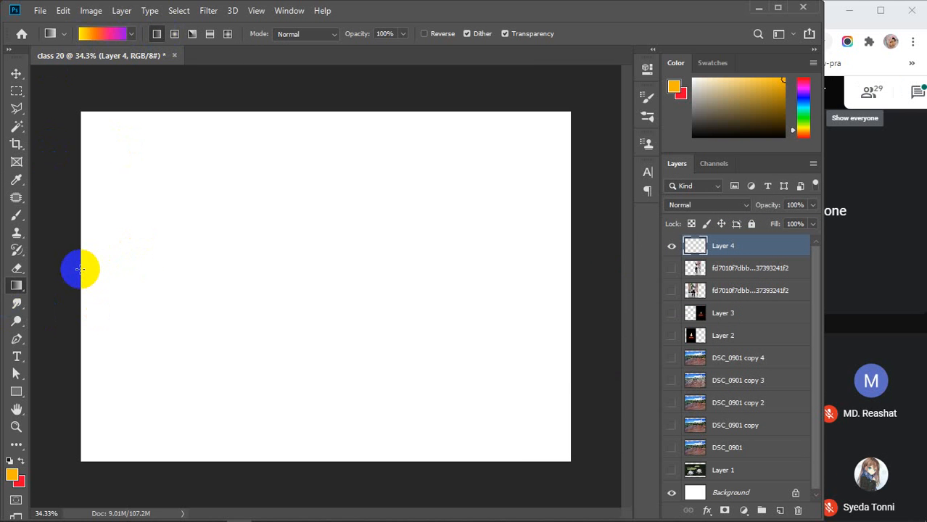
left_click_drag(81, 269, 569, 280)
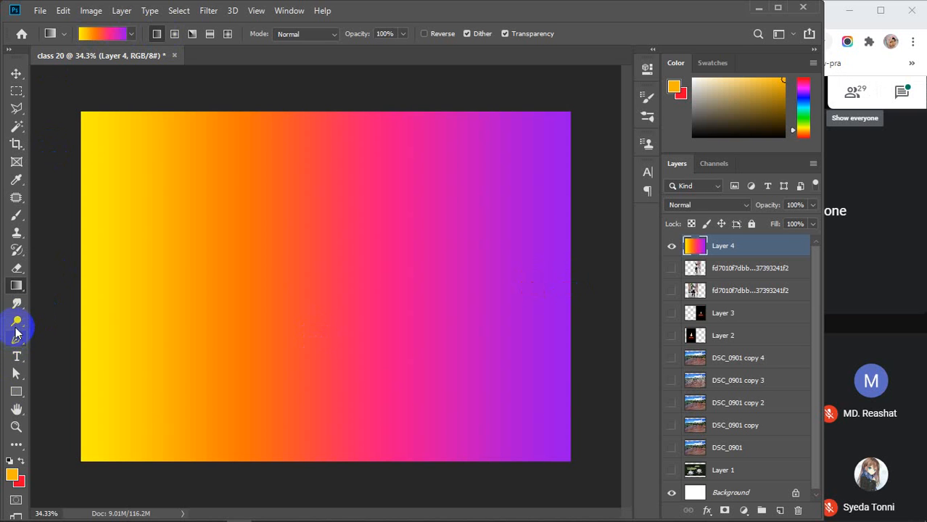
Set the Smudge tool's strength to 100%, smear a test stroke downward from the canvas's top edge, and undo it.
left_click_drag(16, 303, 64, 335)
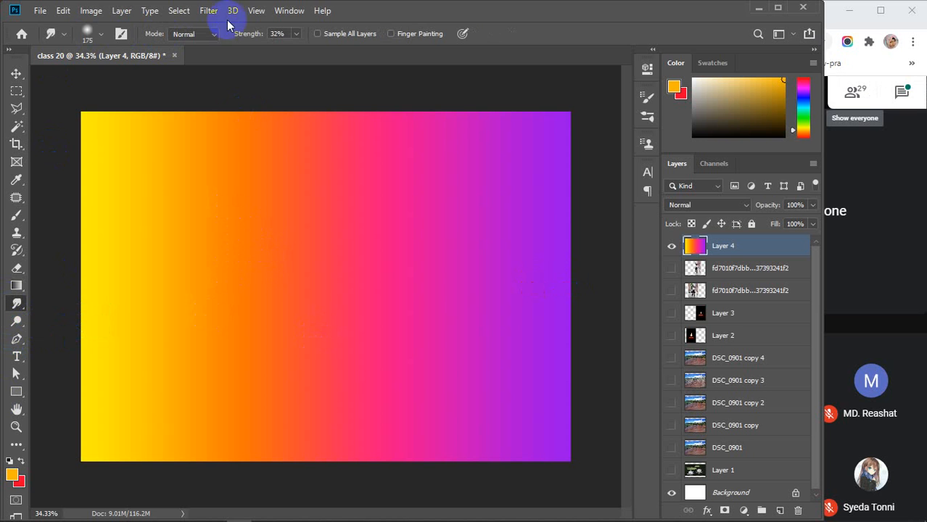
left_click_drag(235, 34, 269, 36)
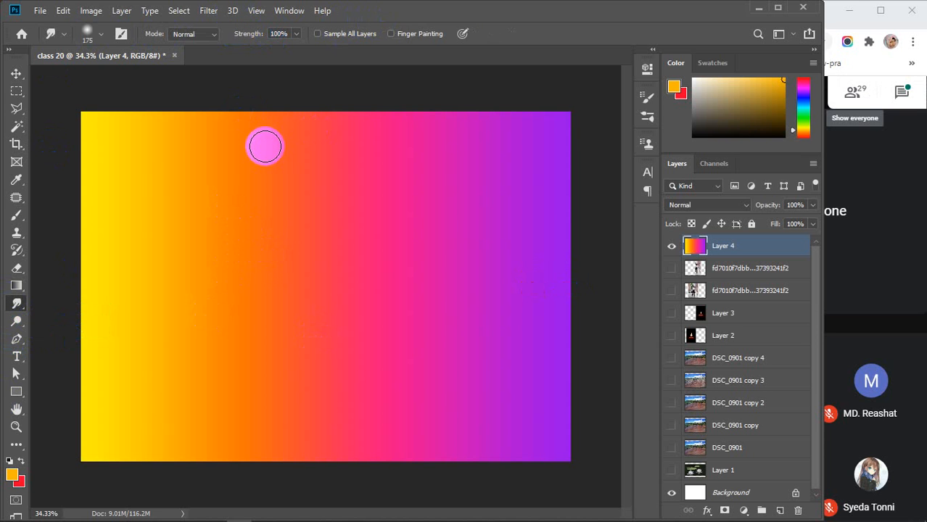
left_click(256, 102)
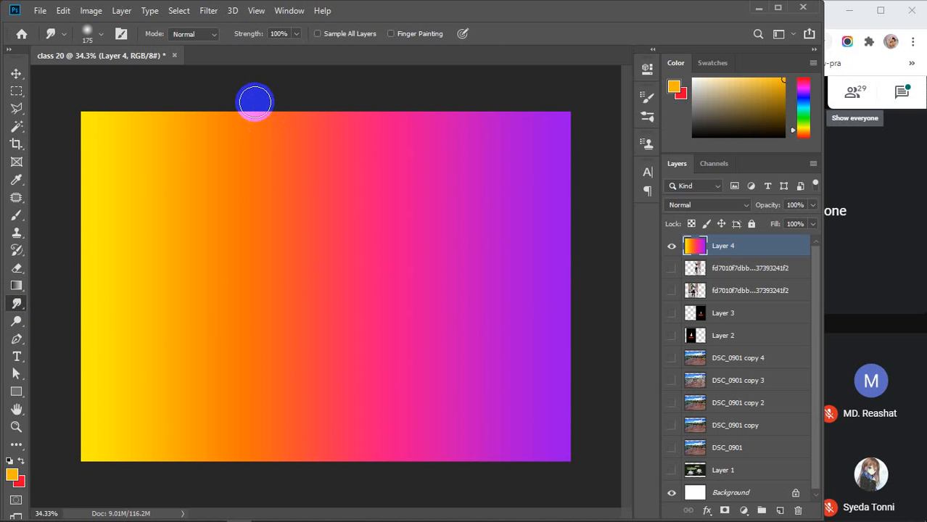
mouse_move(254, 103)
left_mouse_down()
mouse_move(263, 156)
mouse_move(163, 262)
mouse_move(205, 415)
mouse_move(283, 446)
mouse_move(370, 456)
left_mouse_up()
key("ctrl+z")
key("ctrl+z")
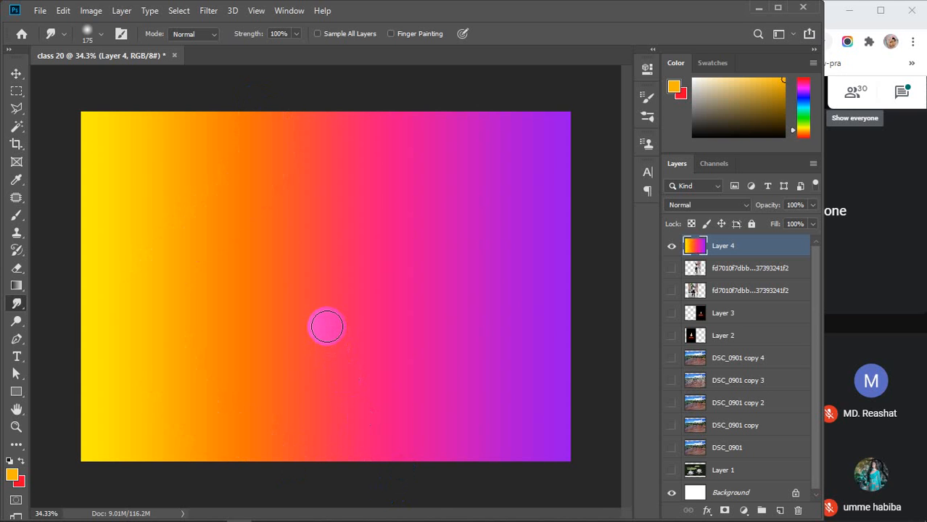
Lower the Smudge strength to 69%, smear a long curved stroke from the orange area through the pink, and undo it.
left_click_drag(248, 41, 225, 42)
left_click_drag(217, 177, 262, 237)
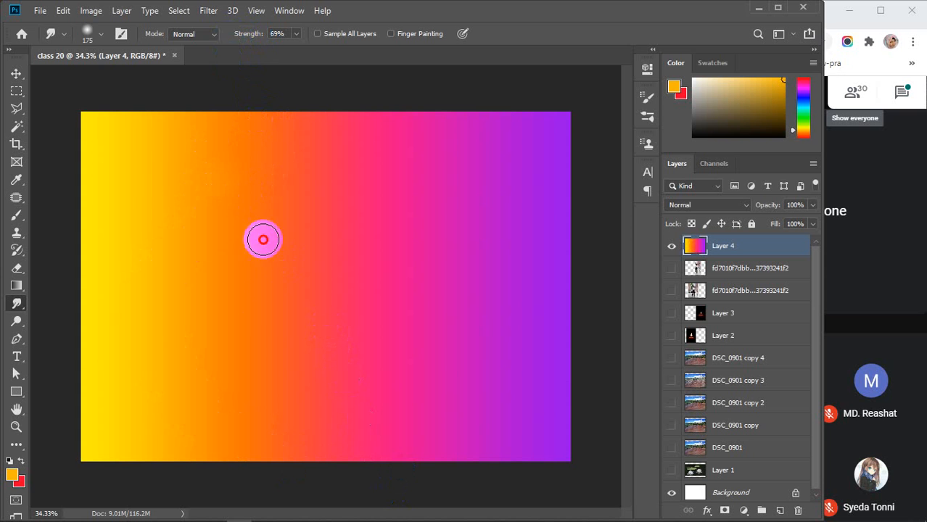
mouse_move(266, 404)
left_mouse_down()
mouse_move(360, 432)
mouse_move(418, 386)
mouse_move(429, 256)
mouse_move(315, 211)
left_mouse_up()
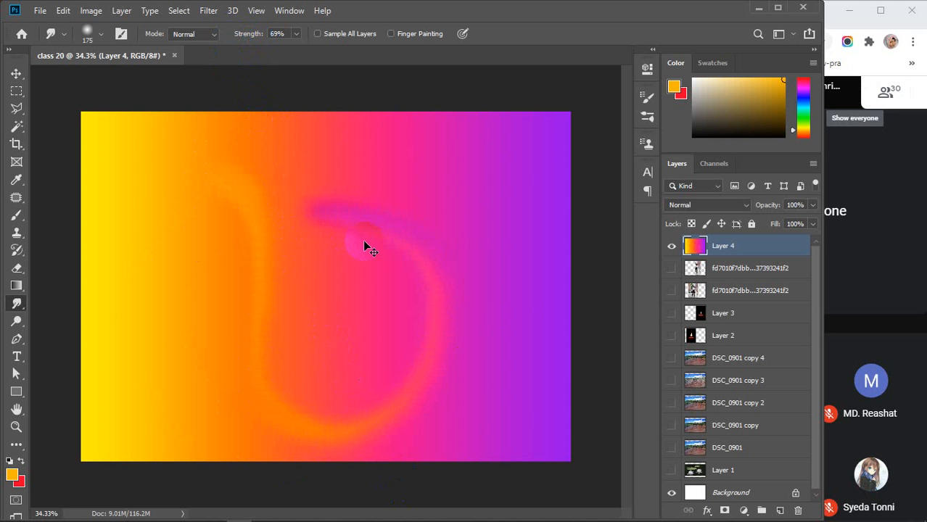
key("ctrl+z")
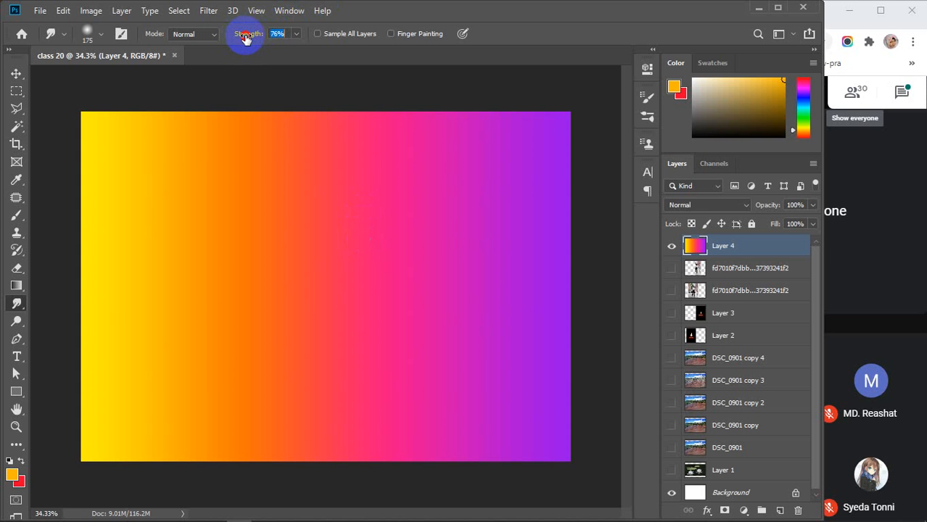
Set the Smudge strength to 100%, smear purple leftward across the gradient and around the yellow area, and undo it.
left_click_drag(259, 35, 366, 49)
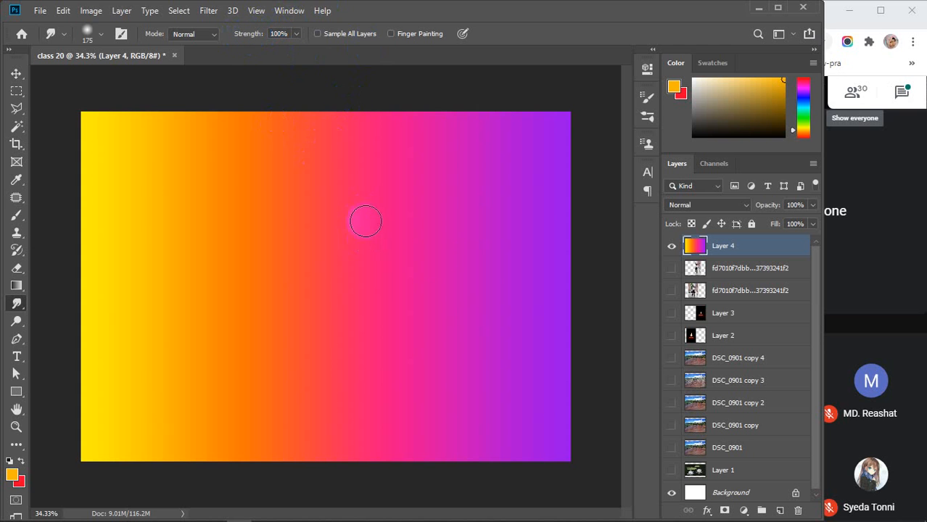
mouse_move(504, 218)
left_mouse_down()
mouse_move(463, 255)
mouse_move(417, 270)
mouse_move(287, 254)
left_mouse_up()
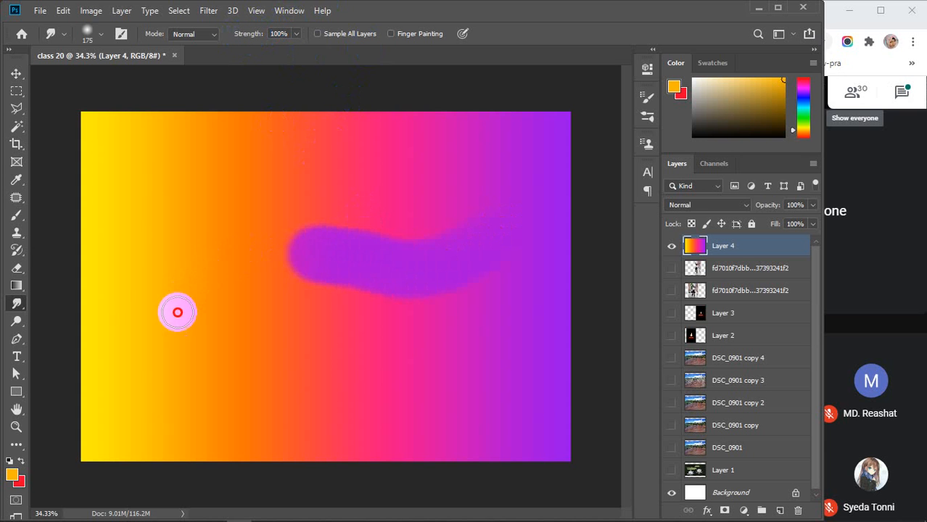
mouse_move(177, 313)
left_mouse_down()
mouse_move(178, 342)
mouse_move(260, 443)
mouse_move(497, 414)
mouse_move(484, 383)
left_mouse_up()
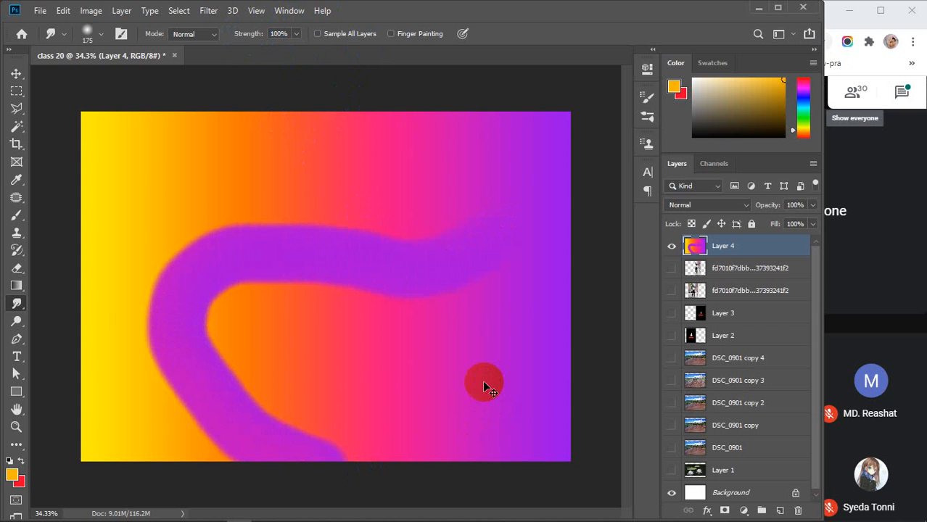
key("ctrl+z")
Reduce the brush to 125 px, try smearing yellow through the gradient and white in from below the canvas, undoing both strokes.
key("bracketleft")
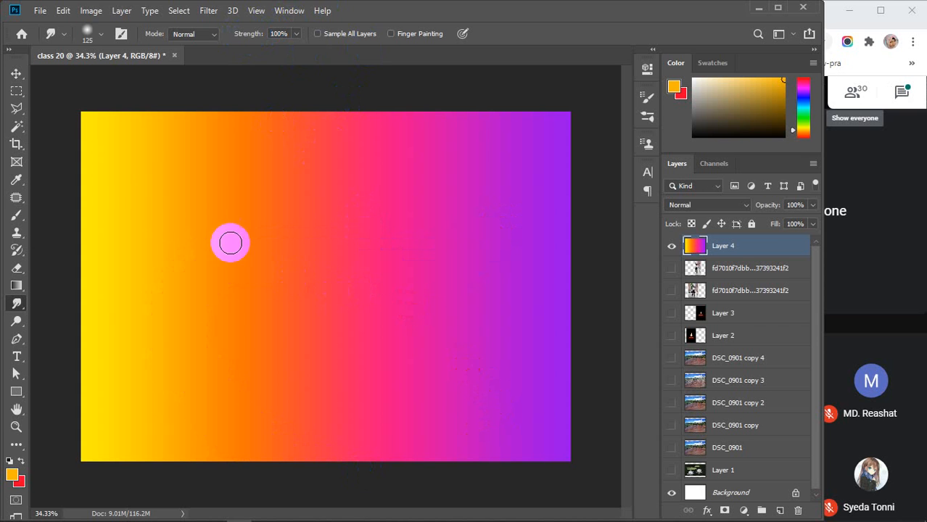
mouse_move(133, 172)
left_mouse_down()
mouse_move(216, 236)
mouse_move(225, 348)
left_mouse_up()
mouse_move(271, 417)
left_mouse_down()
mouse_move(441, 325)
mouse_move(253, 232)
left_mouse_up()
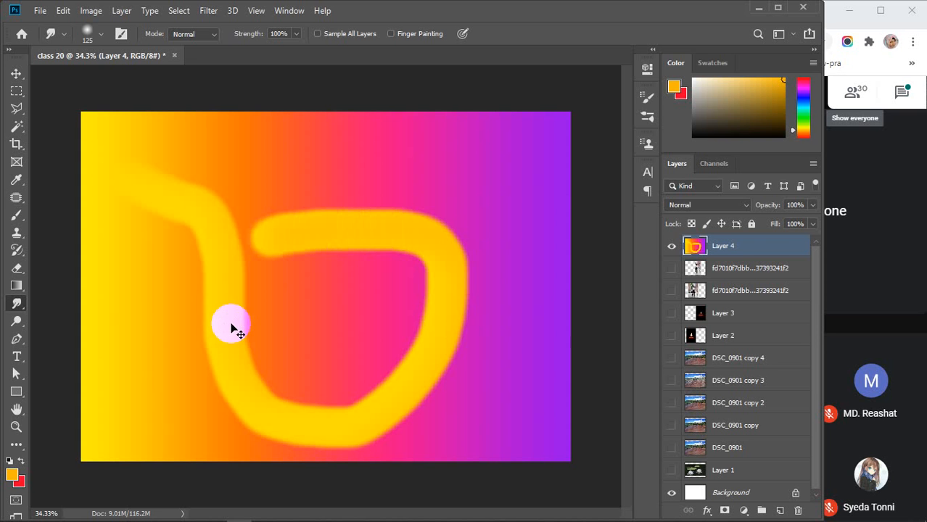
key("ctrl+z")
mouse_move(346, 478)
left_mouse_down()
mouse_move(345, 413)
mouse_move(464, 277)
mouse_move(467, 206)
mouse_move(316, 147)
mouse_move(293, 323)
left_mouse_up()
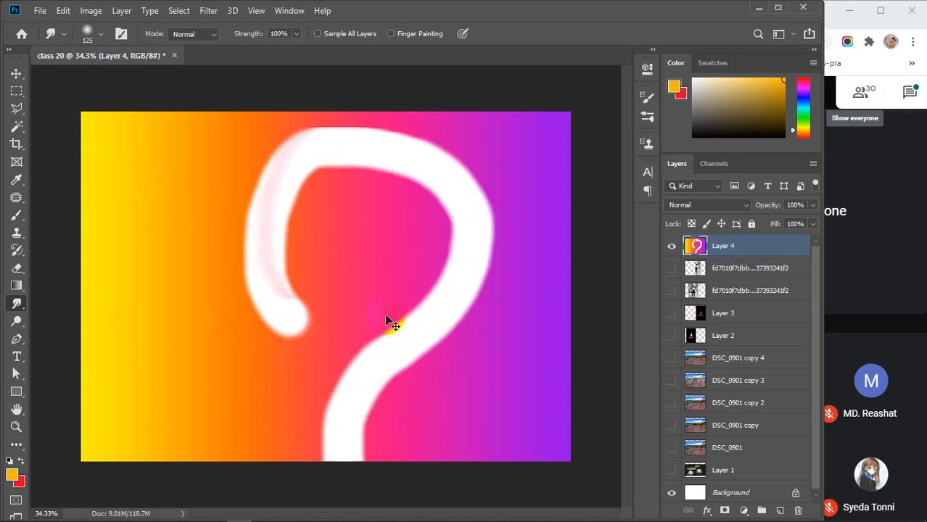
key("ctrl+z")
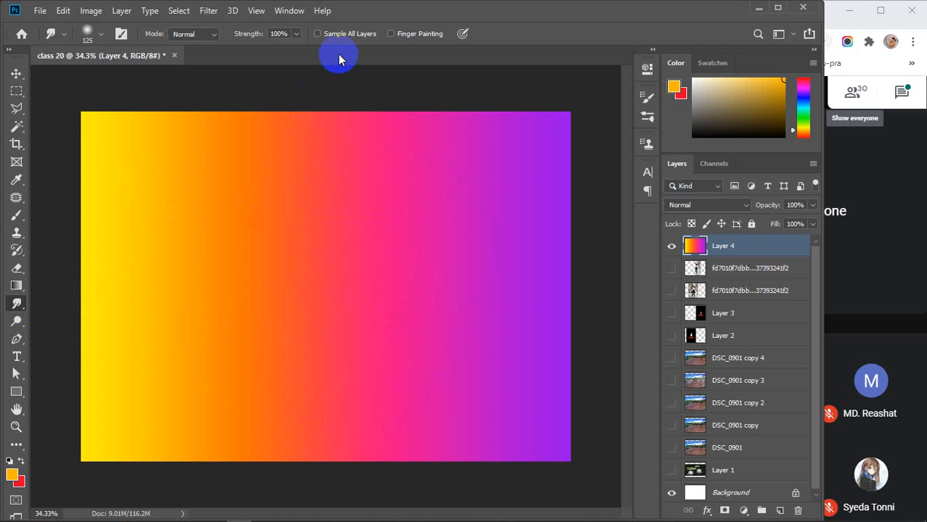
Turn on Finger Painting, smear the orange foreground color from the purple area across the gradient, and undo the stroke.
left_click(391, 34)
mouse_move(500, 168)
left_mouse_down()
mouse_move(387, 254)
mouse_move(301, 289)
left_mouse_up()
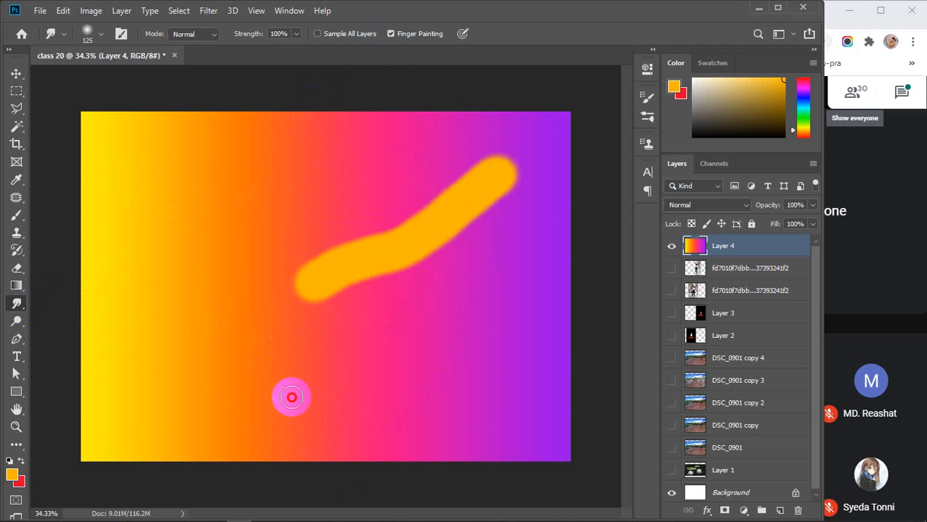
left_click_drag(291, 396, 428, 406)
key("ctrl+z")
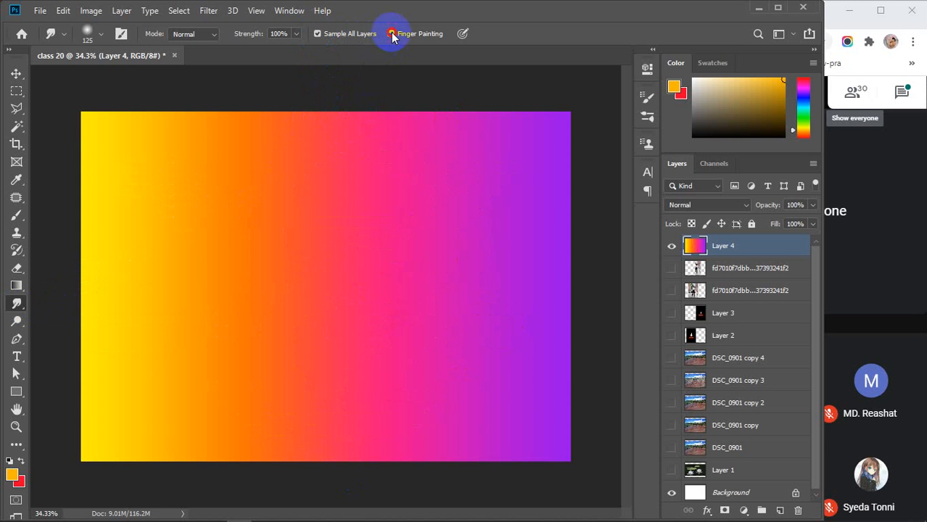
With Sample All Layers on and Finger Painting off, smear a winding stroke down the gradient and undo it.
mouse_move(324, 134)
left_mouse_down()
mouse_move(273, 221)
mouse_move(343, 329)
mouse_move(356, 373)
mouse_move(314, 430)
left_mouse_up()
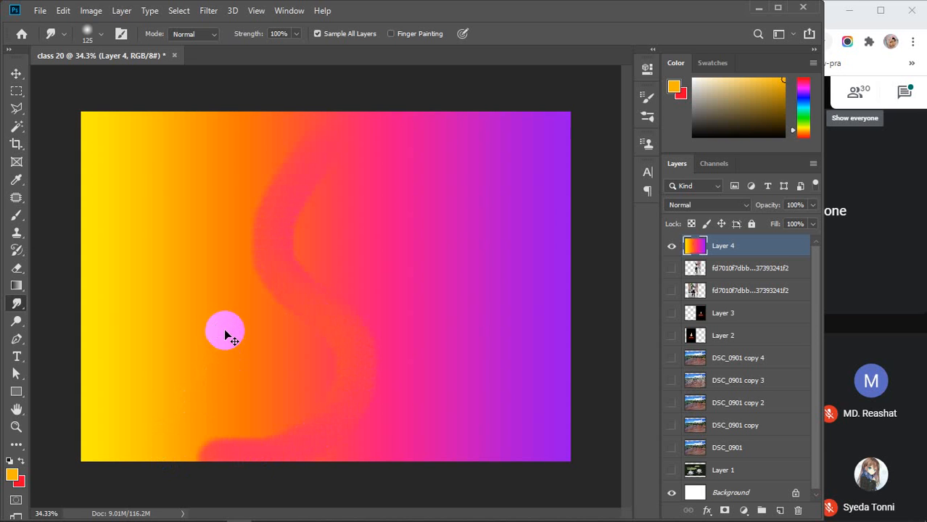
key("ctrl+z")
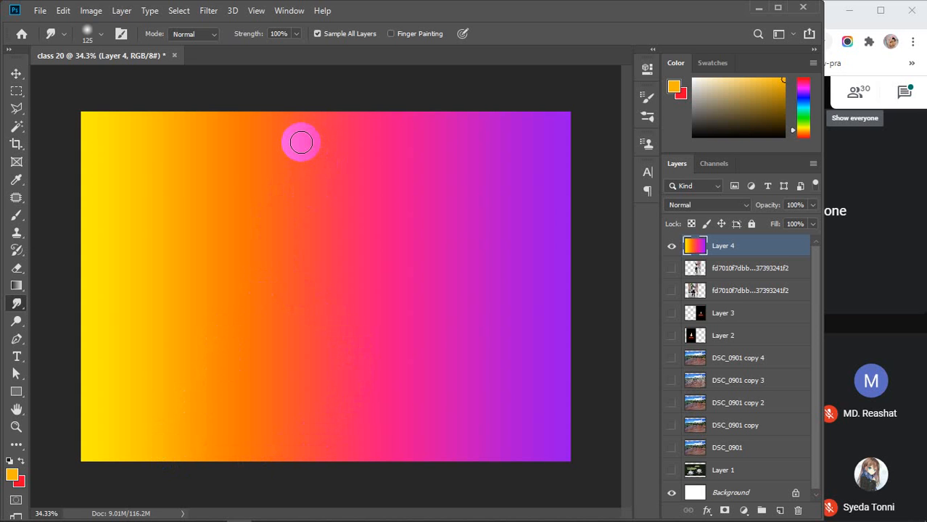
Enlarge the Smudge brush to 500 px.
key("bracketright")
key("bracketright")
key("bracketright")
key("bracketright")
key("bracketright")
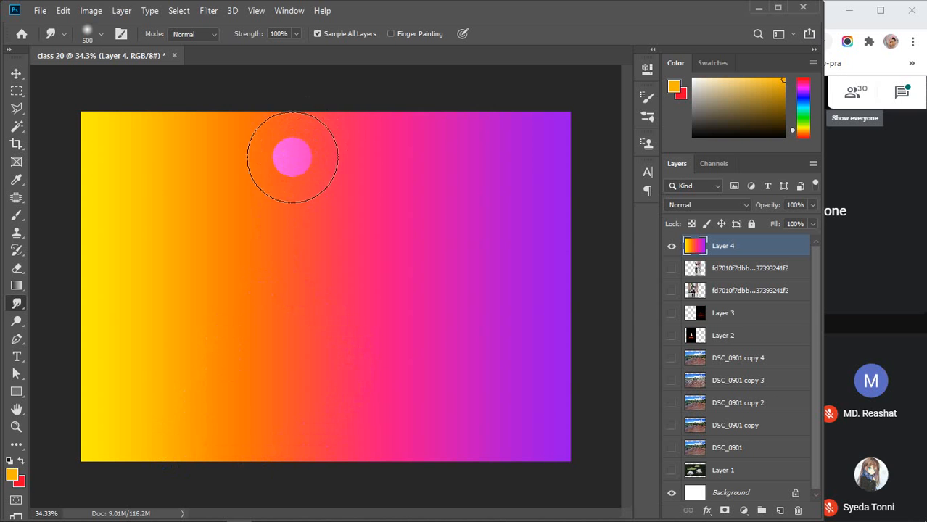
Smear a broad winding stroke down the gradient with the 500 px Smudge brush and hide Layer 4.
left_click_drag(289, 161, 294, 271)
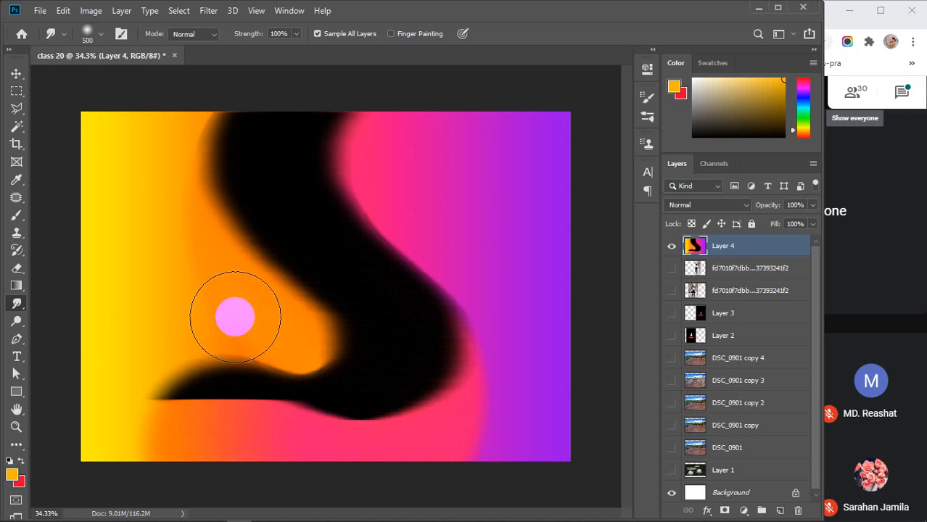
left_click(16, 73)
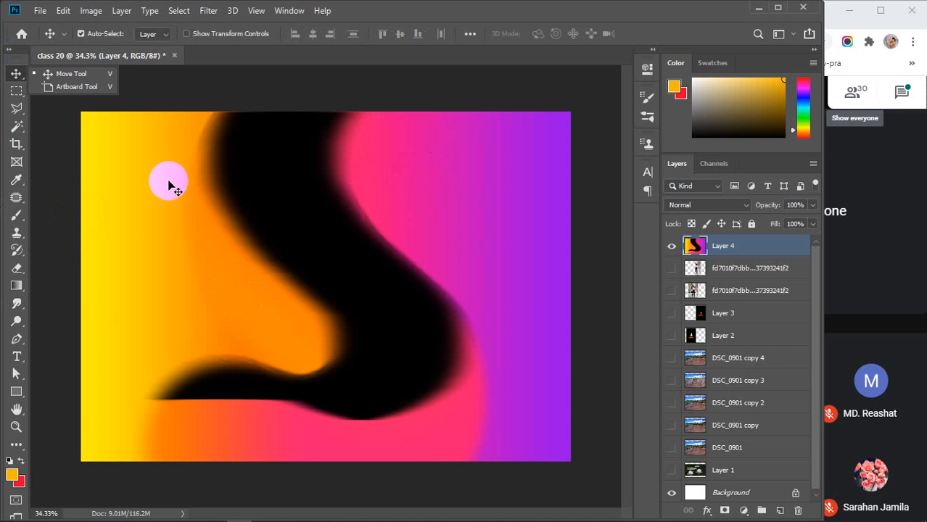
left_click(670, 248)
Switch to the Google Meet call to check the participants, restore its window beside the desktop, and return to Photoshop.
left_click(758, 8)
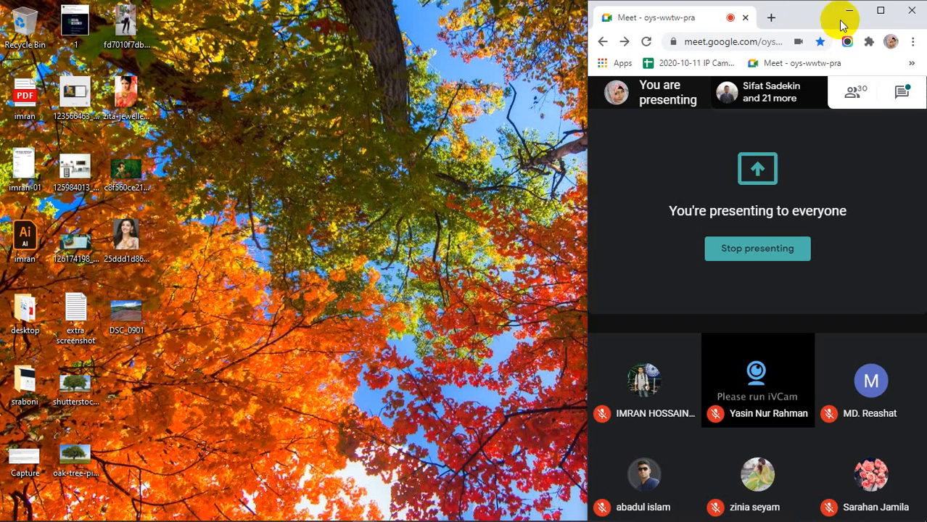
left_click(881, 12)
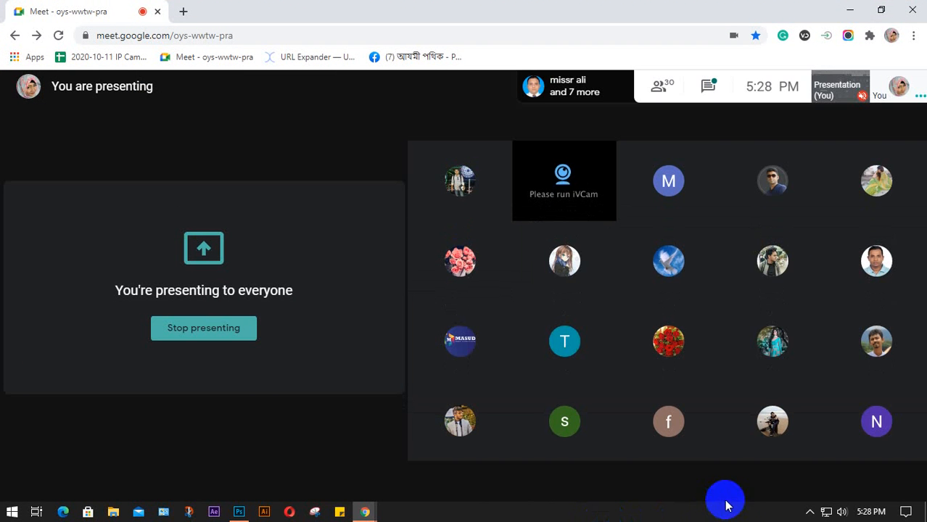
left_click(809, 512)
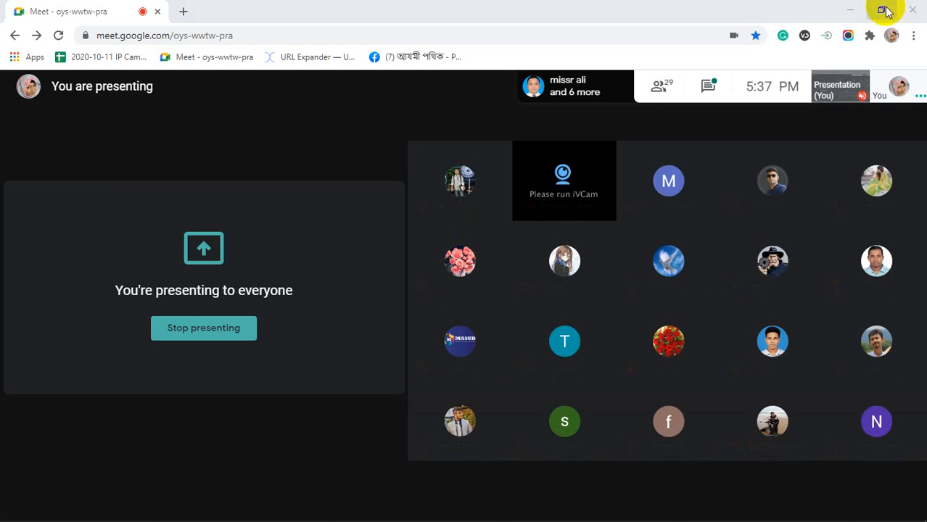
left_click(881, 11)
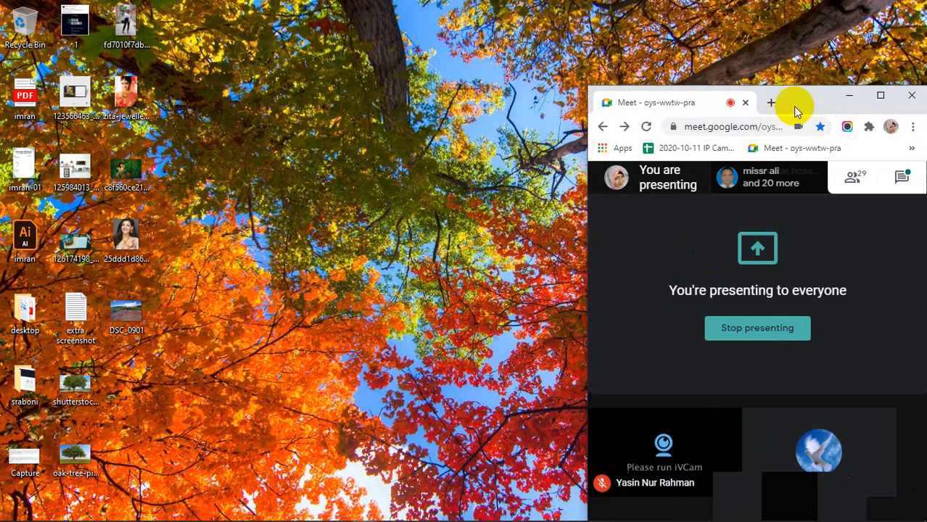
left_click_drag(803, 92, 813, 3)
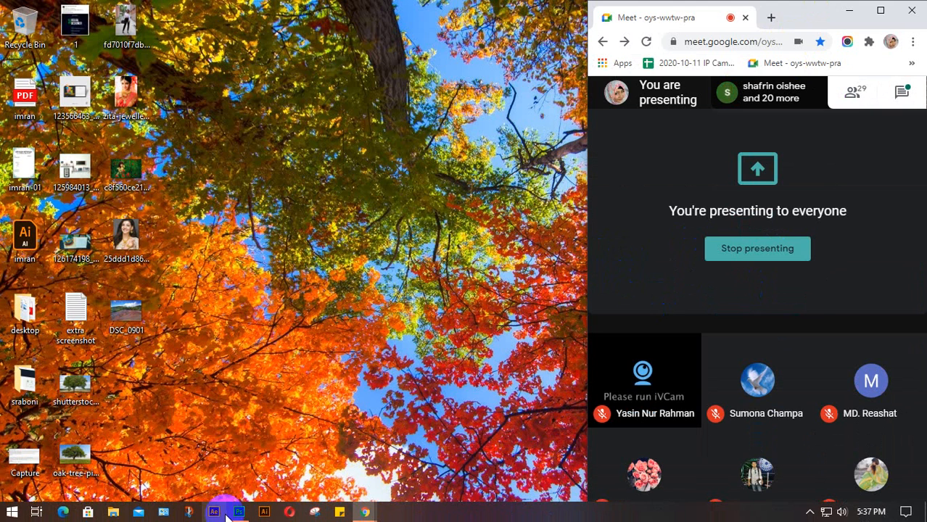
left_click(240, 513)
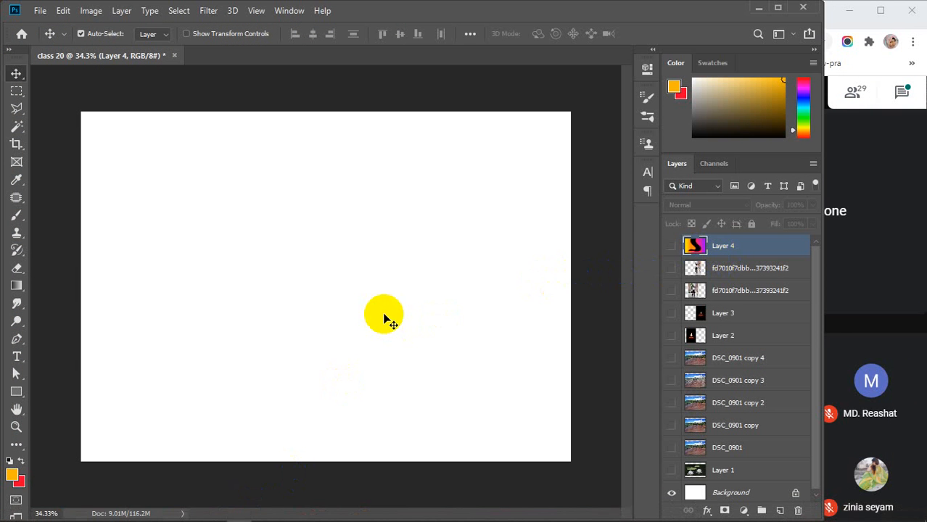
left_click(16, 304)
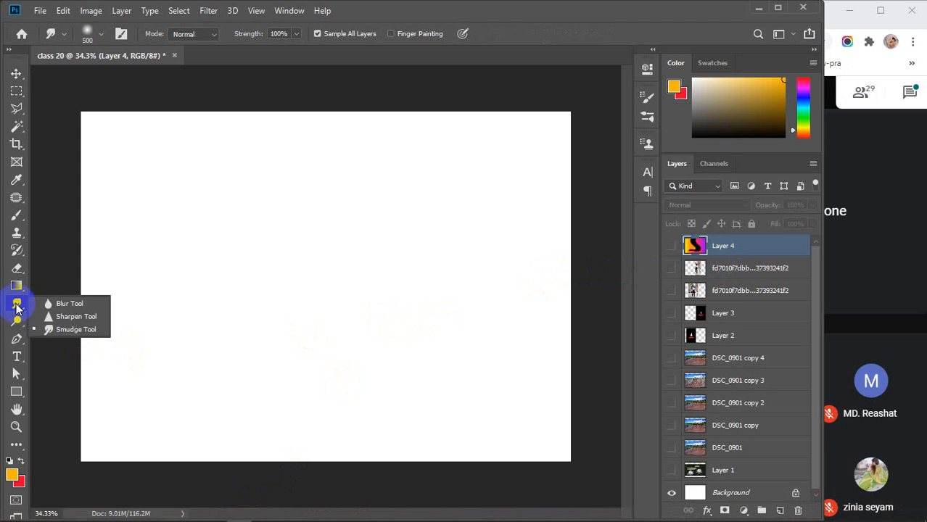
left_click(16, 321)
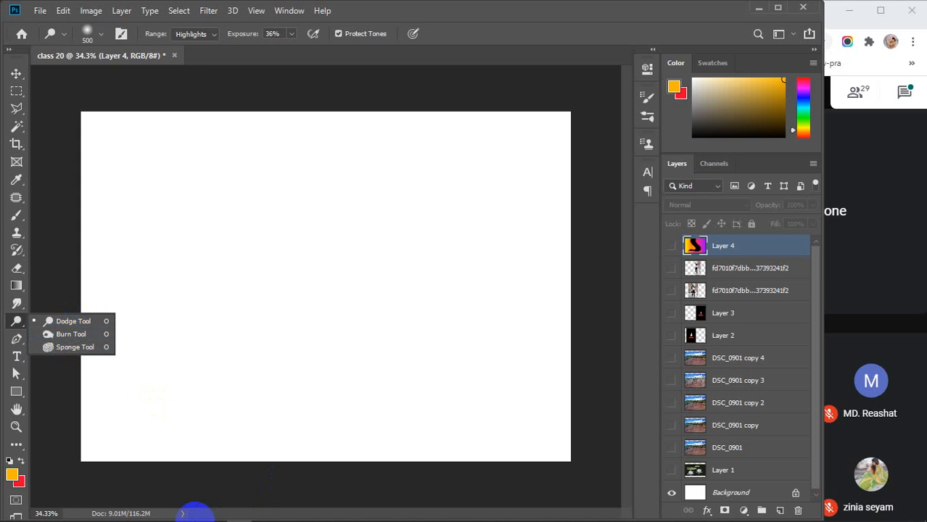
mouse_move(189, 511)
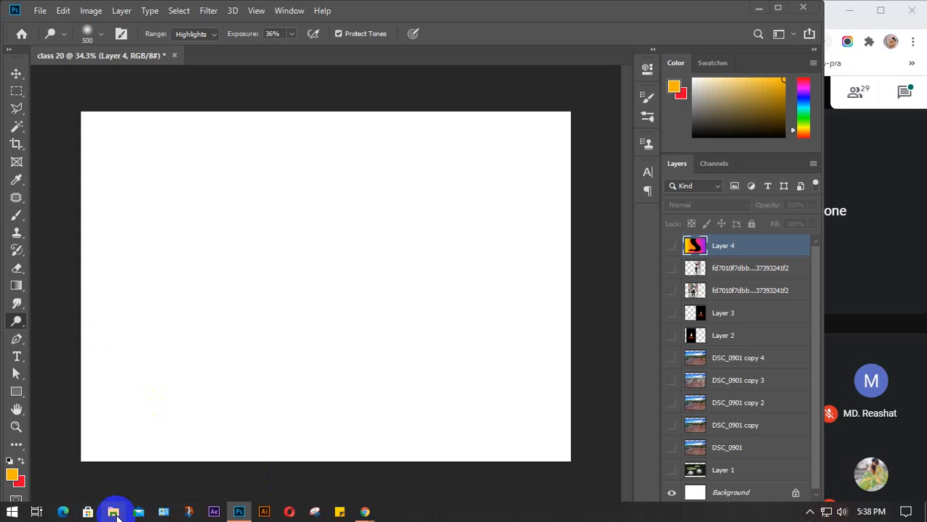
left_click(113, 512)
scroll(844, 348, "down", 10)
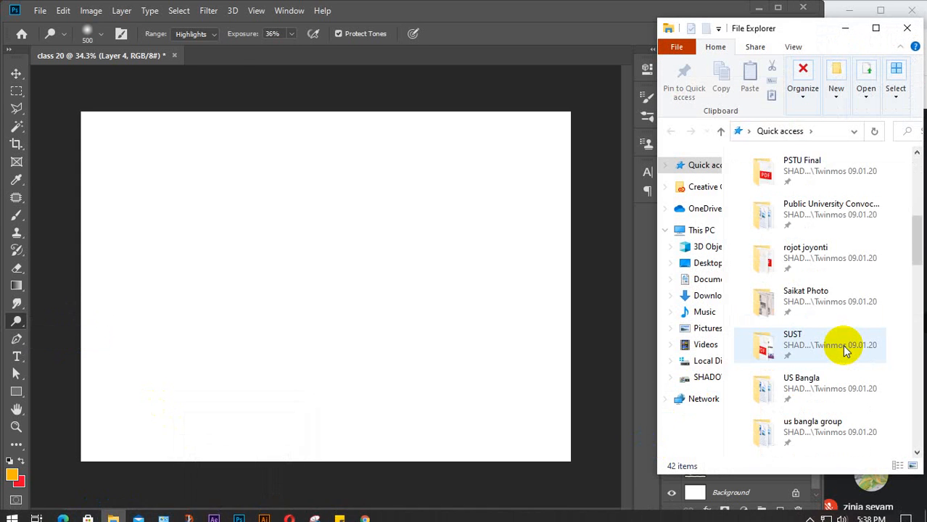
scroll(845, 348, "down", 2)
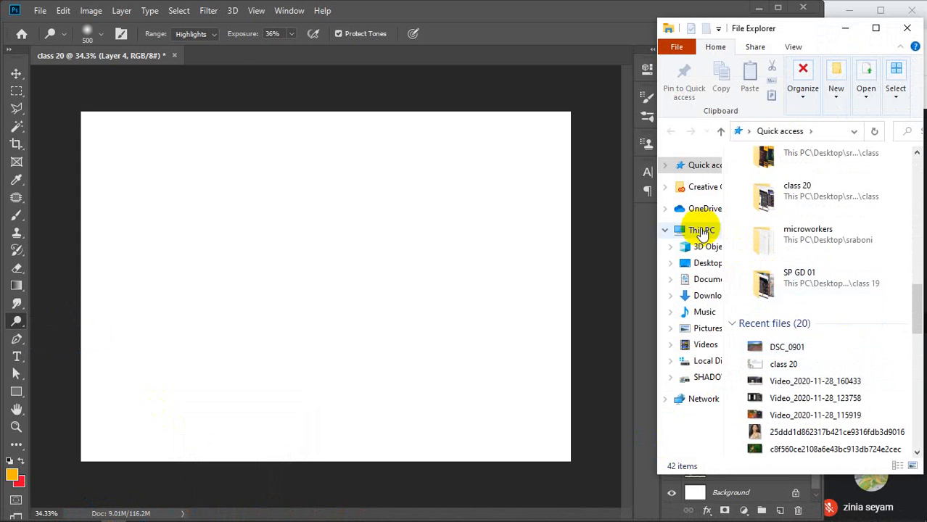
left_click(706, 261)
scroll(824, 327, "down", 5)
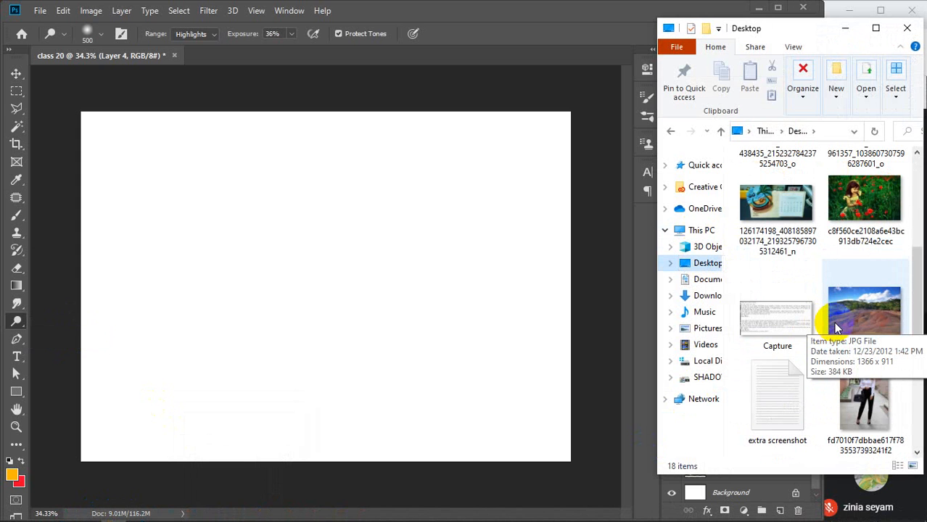
scroll(836, 328, "down", 5)
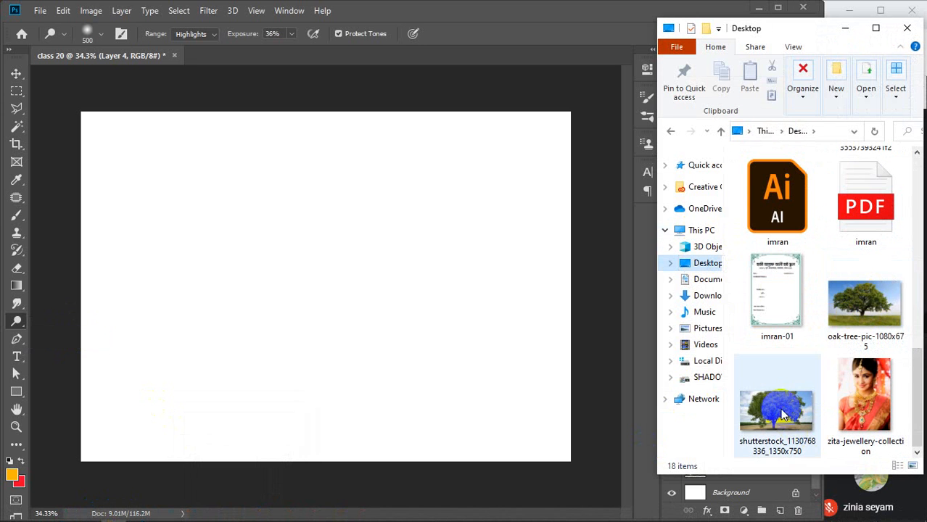
left_click_drag(776, 412, 389, 334)
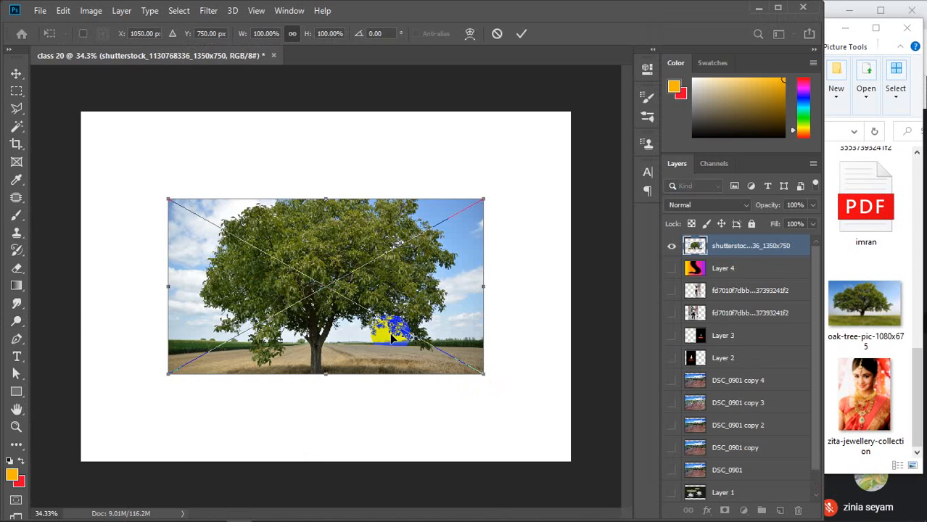
Scale the placed tree image to 155.50% to span the canvas width, centre it vertically, and close the file window.
left_click_drag(332, 252, 245, 162)
left_click_drag(397, 286, 541, 446)
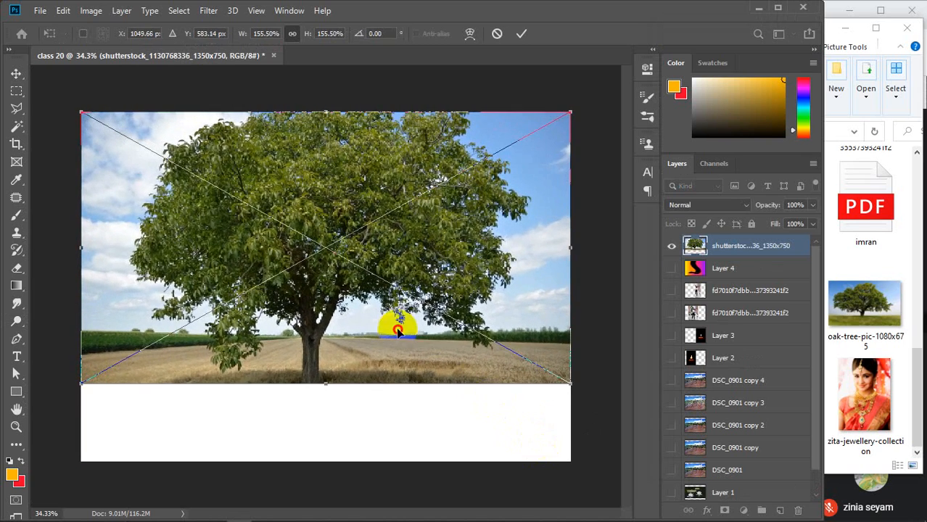
left_click_drag(393, 323, 397, 373)
key("Return")
key("o")
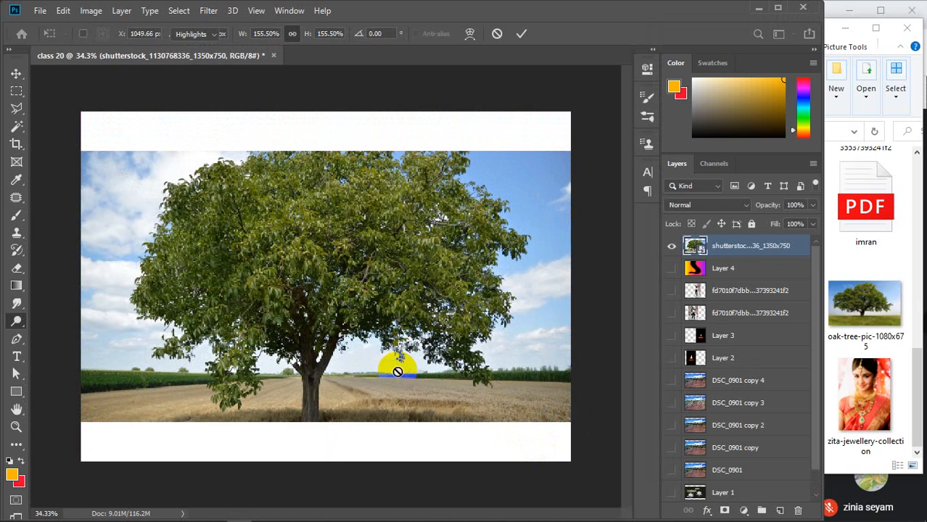
left_click(900, 58)
left_click(905, 20)
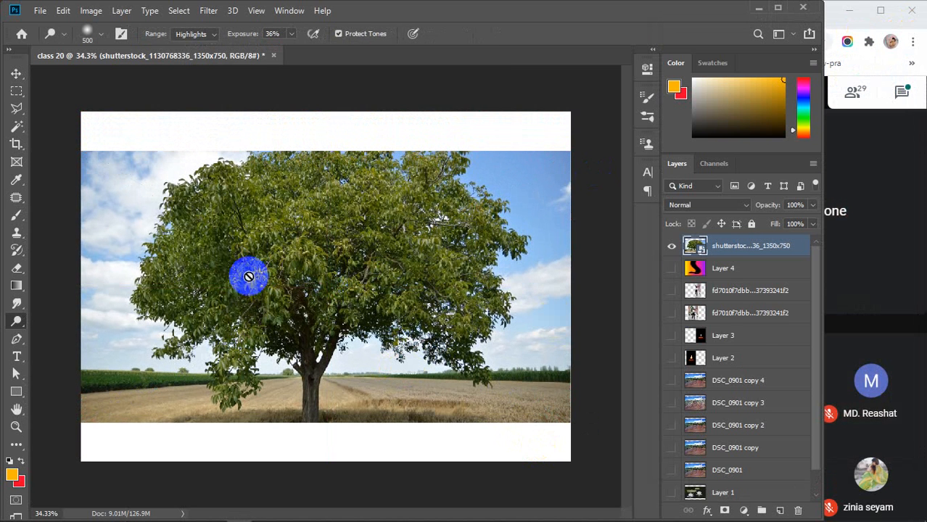
Rasterize the tree image layer and duplicate it five times.
right_click(762, 247)
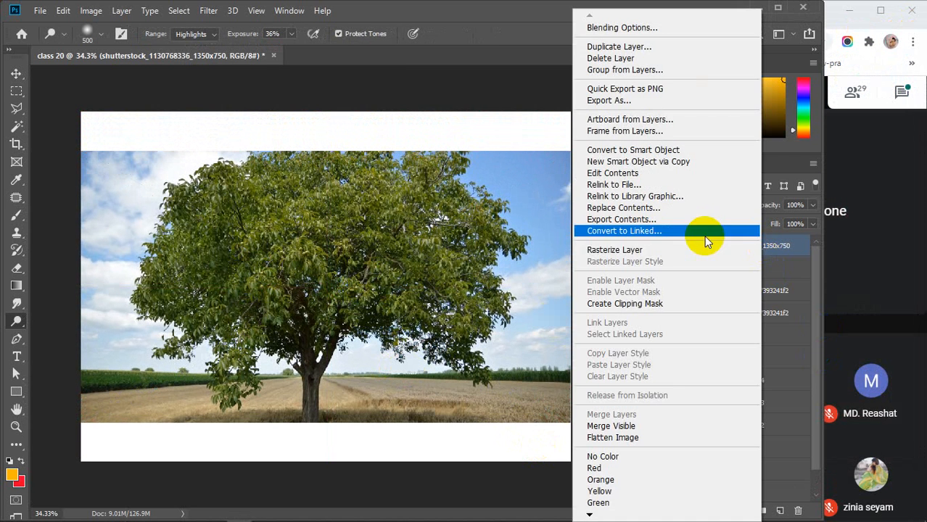
left_click(638, 249)
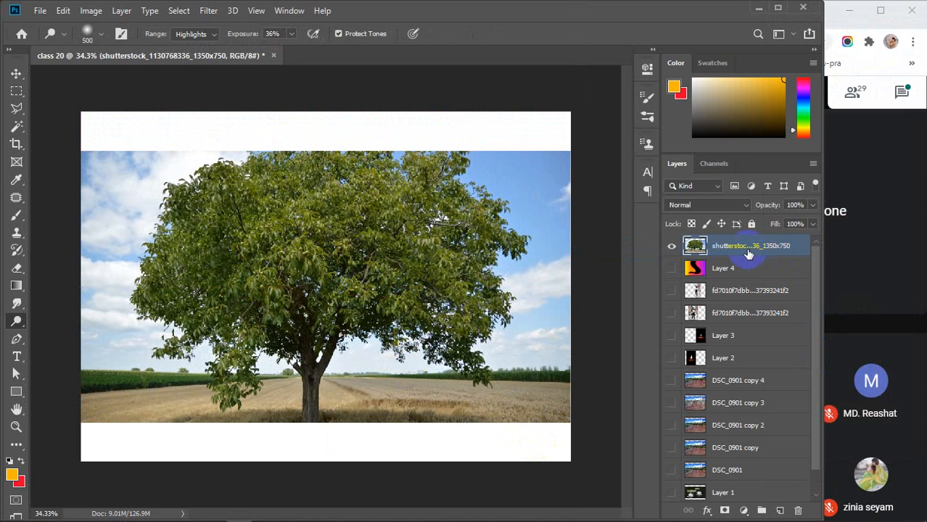
key("ctrl+j")
key("ctrl+j")
key("ctrl+j")
key("ctrl+j")
key("ctrl+j")
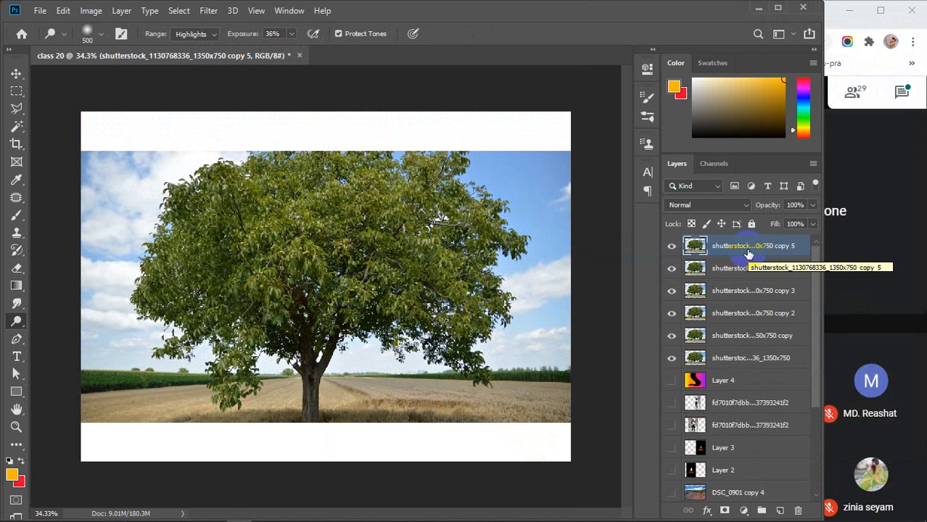
Hide the original tree layer and its copies 1 through 4, leaving only copy 5 shown.
scroll(759, 336, "down", 3)
scroll(759, 337, "up", 3)
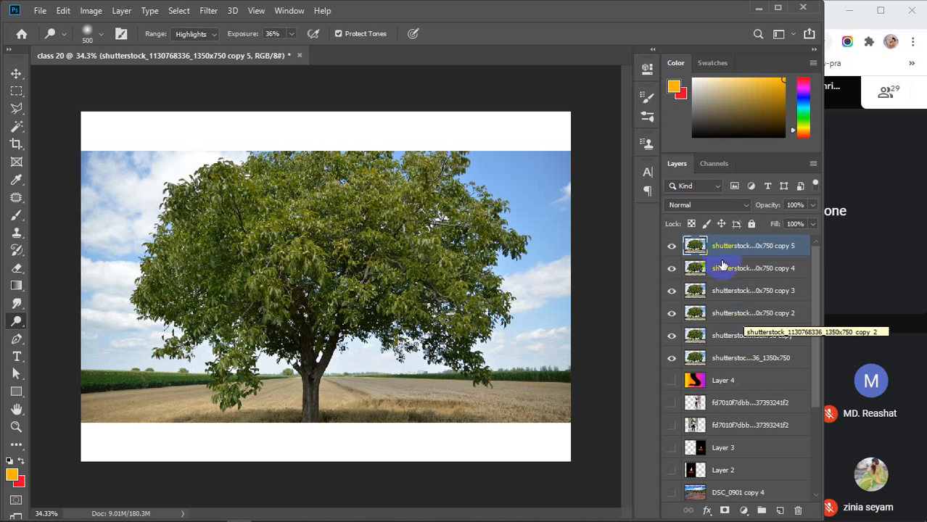
left_click(671, 269)
left_click(671, 291)
left_click(671, 314)
left_click(671, 336)
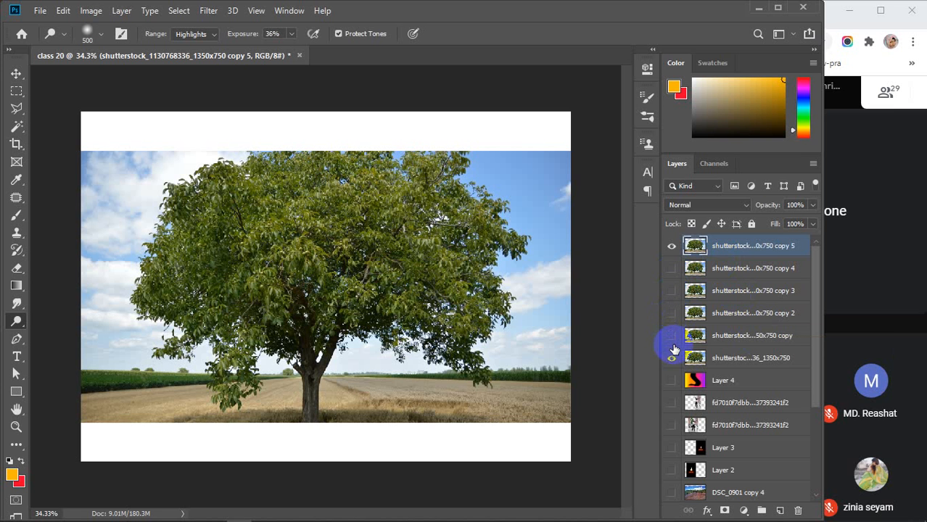
left_click(671, 358)
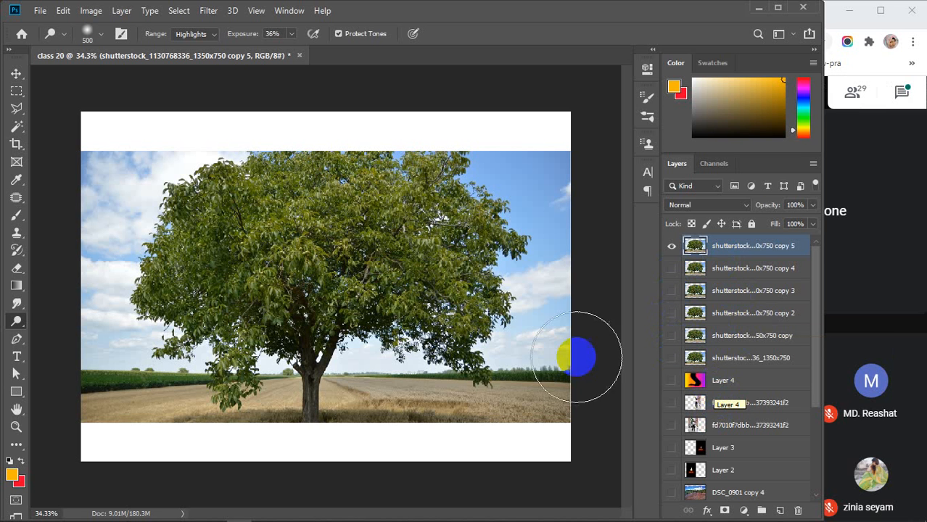
Choose the Dodge tool and reduce its brush size to 175 px.
right_click(12, 321)
left_click(72, 322)
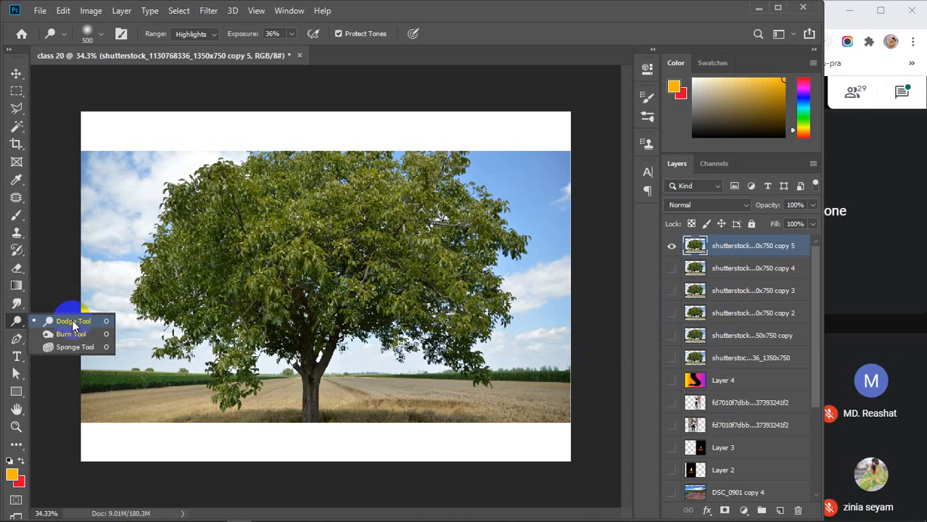
left_click(73, 324)
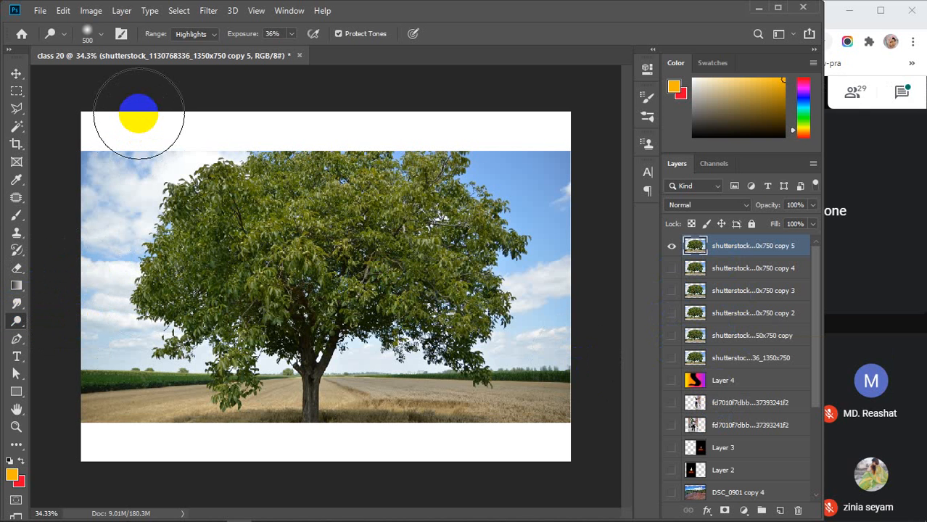
key("bracketleft")
key("bracketleft")
key("bracketleft")
key("bracketleft")
key("bracketleft")
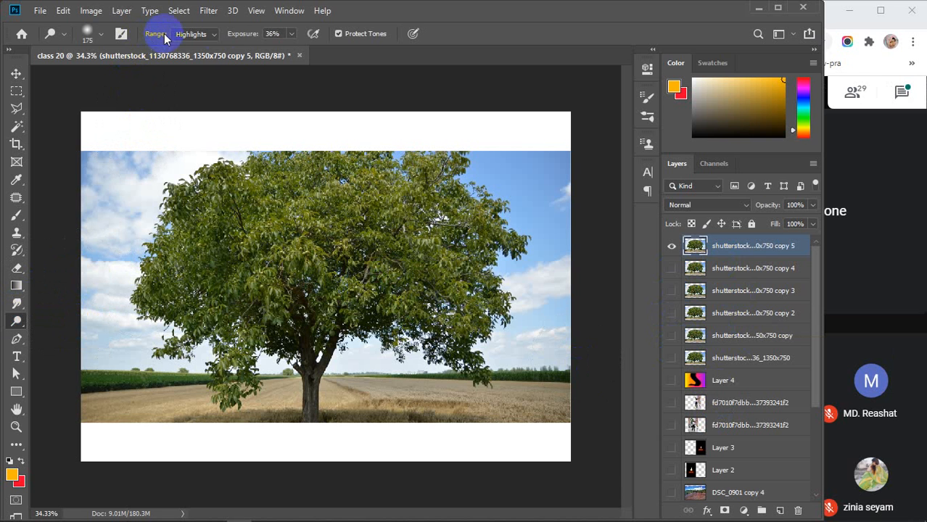
Set the Dodge tool's exposure to 95% and its tonal range to Shadows.
left_click(214, 34)
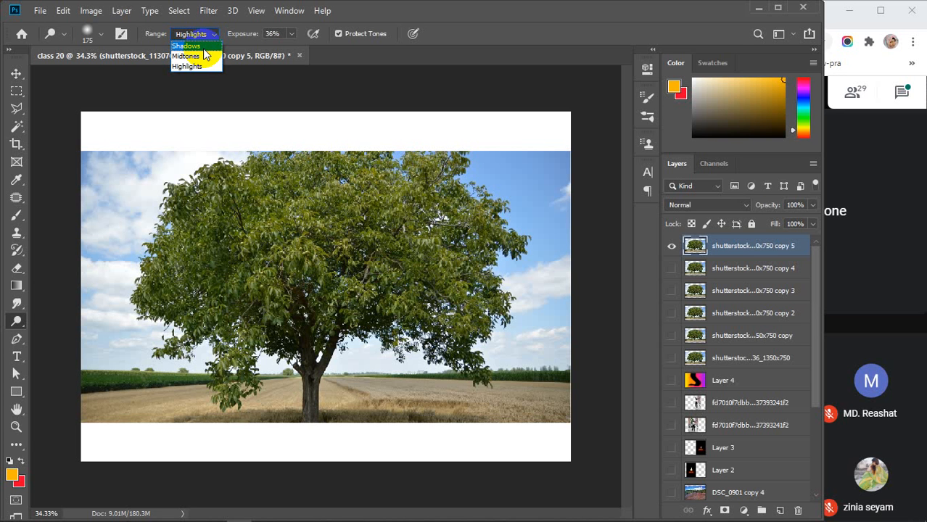
left_click(202, 67)
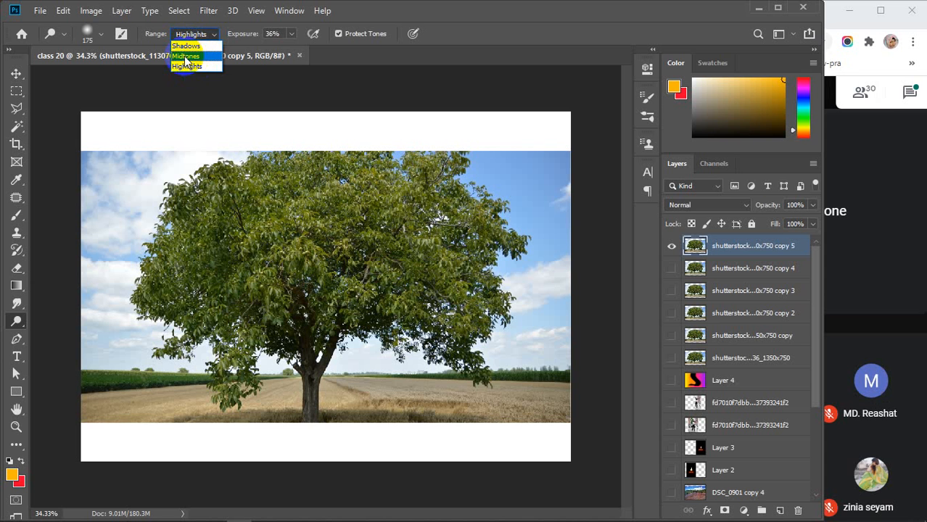
left_click(238, 35)
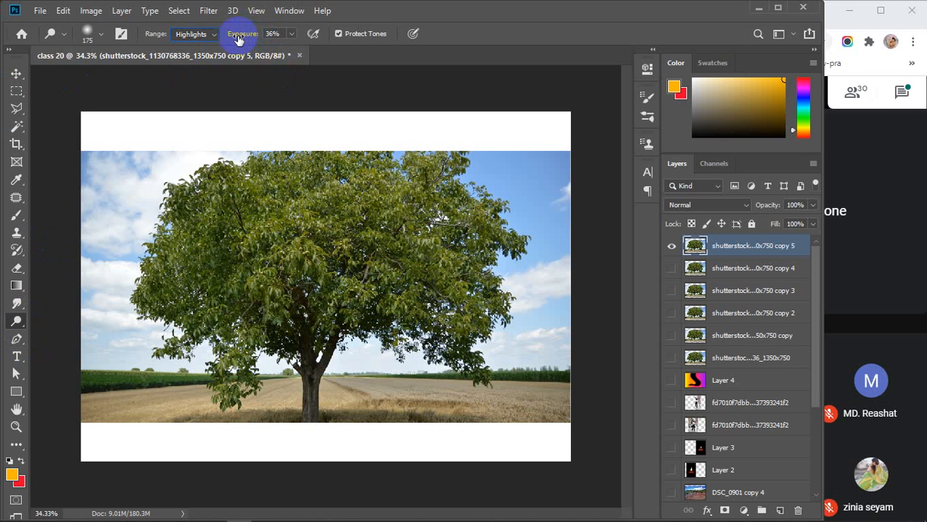
left_click_drag(238, 40, 344, 42)
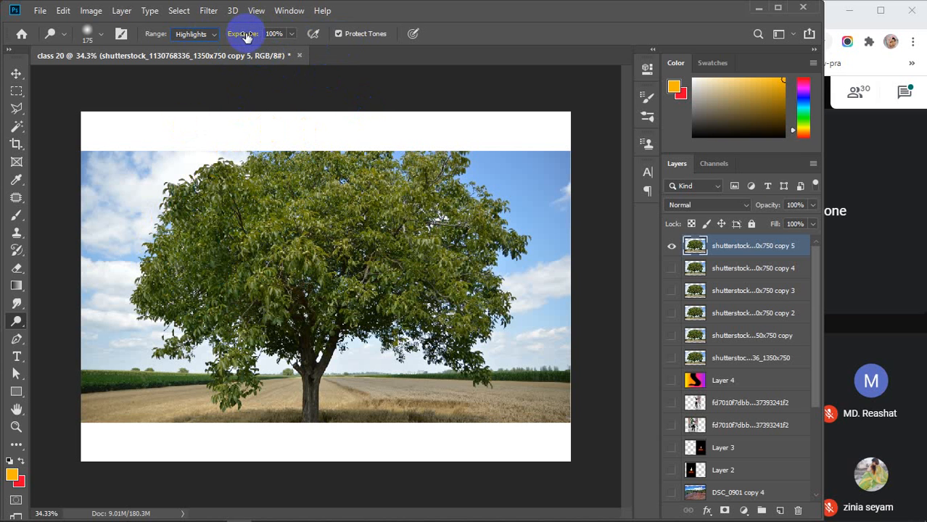
left_click_drag(247, 37, 266, 38)
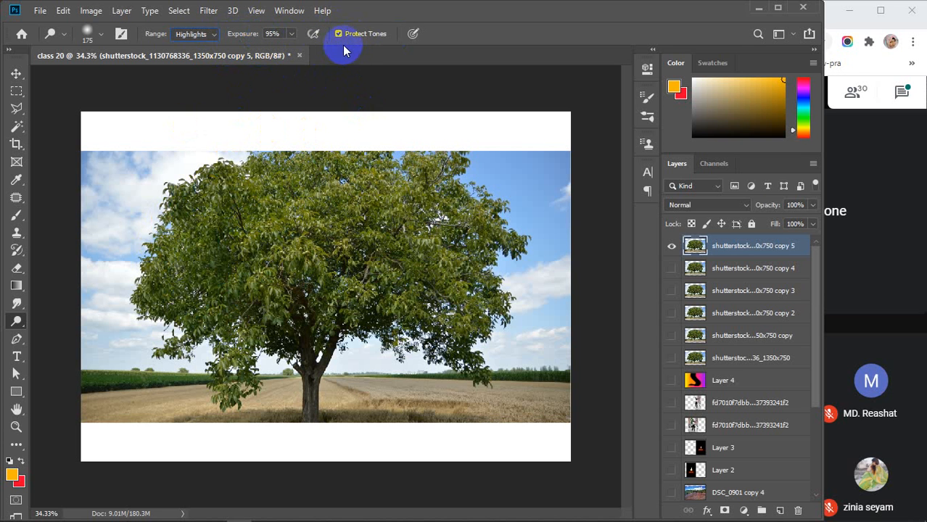
left_click(212, 35)
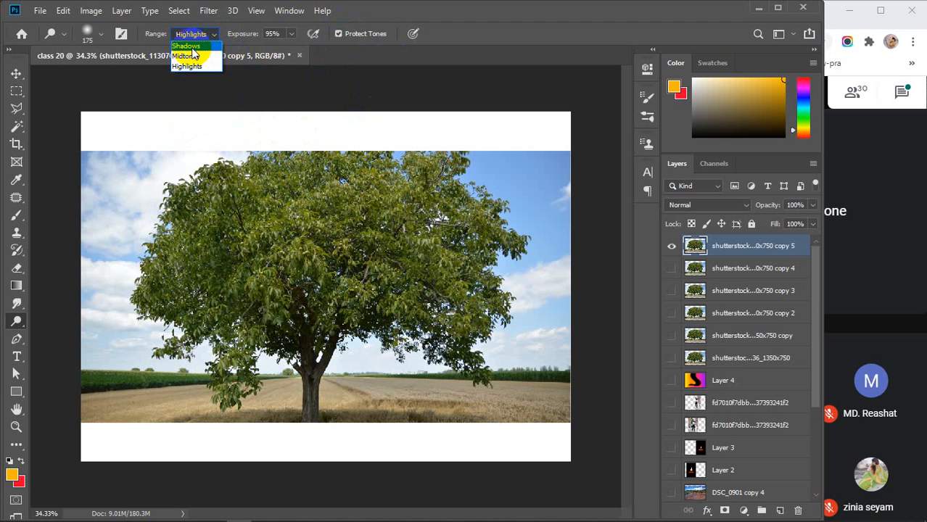
left_click(190, 46)
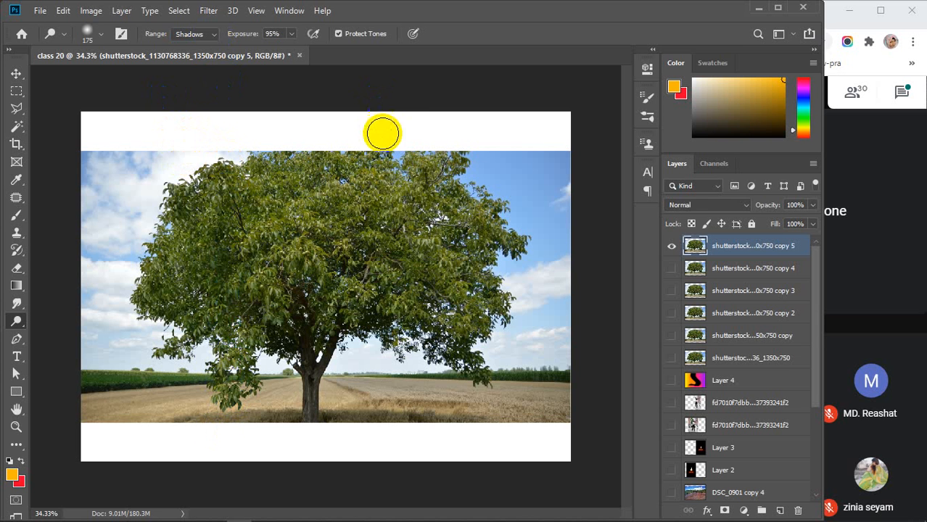
Enlarge the Dodge tool's brush to 300 px and set its exposure to 100%.
key("bracketright")
key("bracketright")
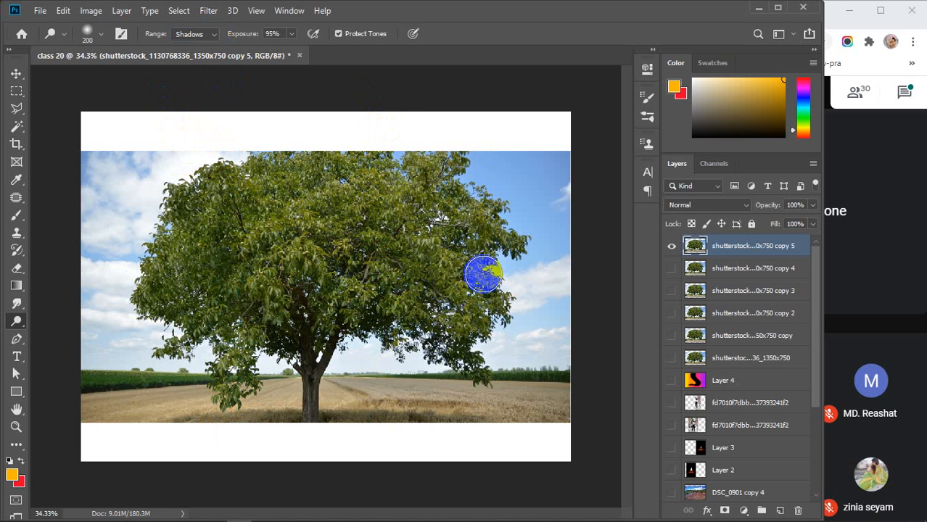
key("bracketright")
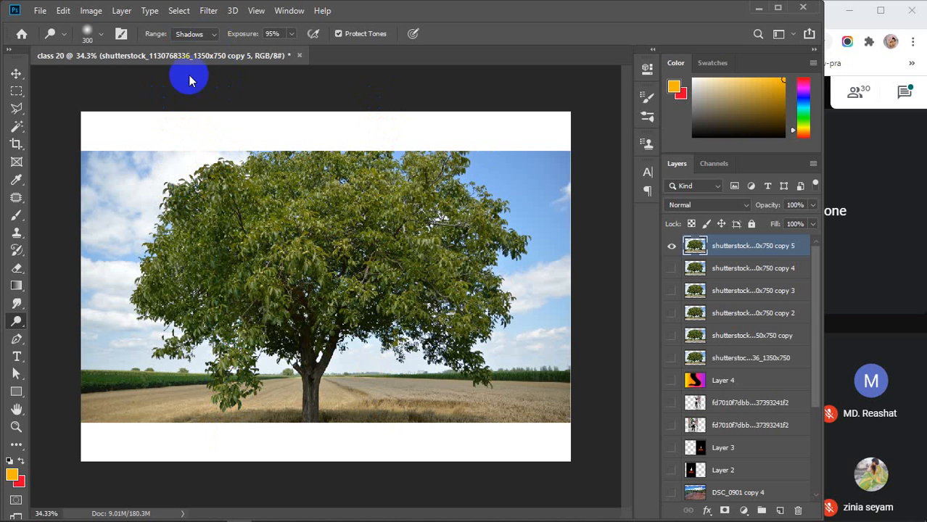
left_click_drag(234, 38, 295, 35)
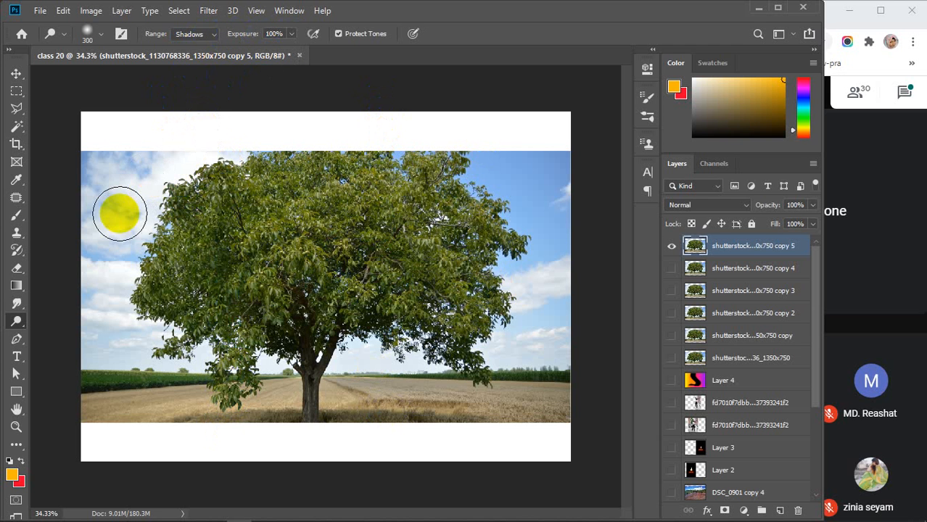
Dodge the left part of the tree on copy 5 with the range set to Shadows.
left_click(213, 37)
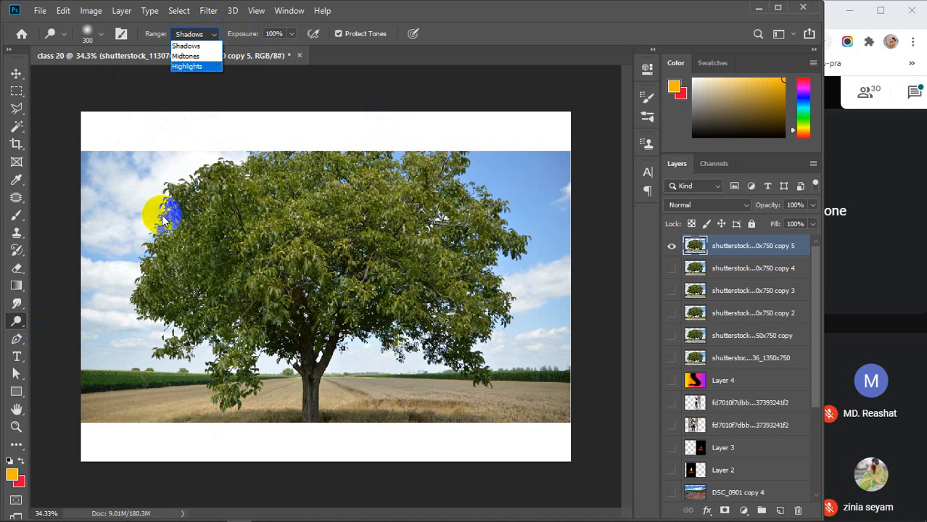
left_click(187, 46)
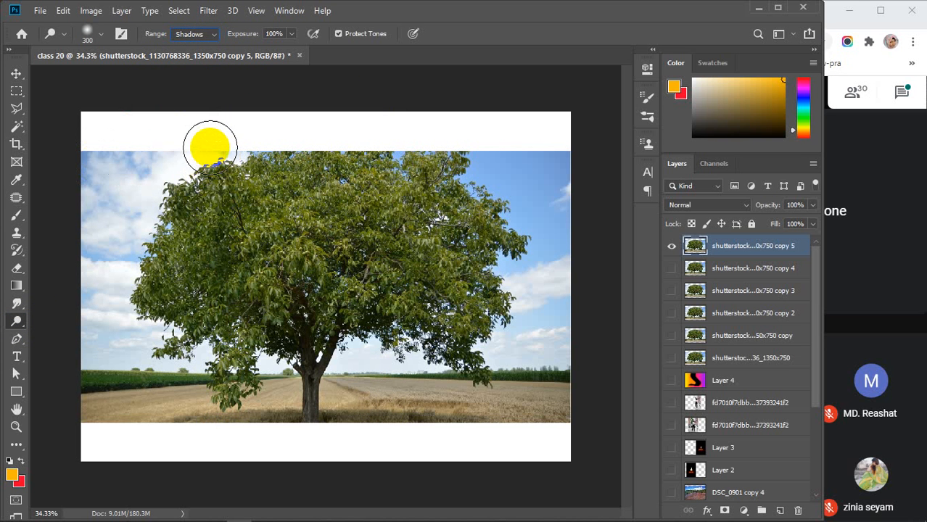
mouse_move(210, 148)
left_mouse_down()
mouse_move(199, 433)
mouse_move(196, 117)
mouse_move(183, 496)
mouse_move(126, 430)
mouse_move(97, 237)
mouse_move(106, 122)
mouse_move(108, 400)
mouse_move(153, 124)
mouse_move(182, 330)
mouse_move(207, 300)
mouse_move(201, 129)
mouse_move(215, 378)
mouse_move(226, 177)
mouse_move(213, 383)
mouse_move(206, 129)
mouse_move(186, 423)
mouse_move(152, 331)
mouse_move(122, 121)
mouse_move(93, 438)
mouse_move(102, 335)
mouse_move(207, 192)
mouse_move(213, 132)
mouse_move(226, 433)
mouse_move(216, 131)
mouse_move(118, 383)
mouse_move(114, 87)
mouse_move(114, 424)
mouse_move(192, 171)
mouse_move(195, 113)
left_mouse_up()
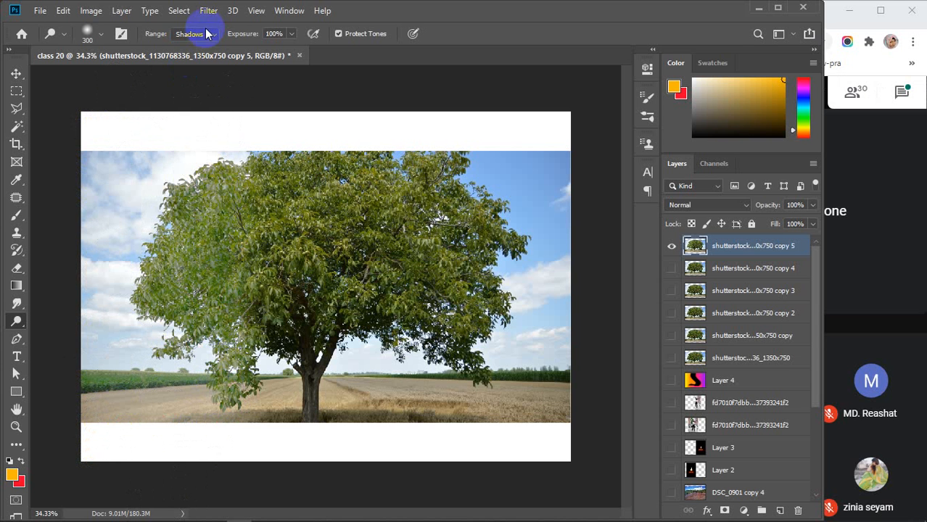
Dodge the middle of the tree on copy 5 from crown to ground with the range set to Midtones.
left_click(216, 36)
left_click(185, 57)
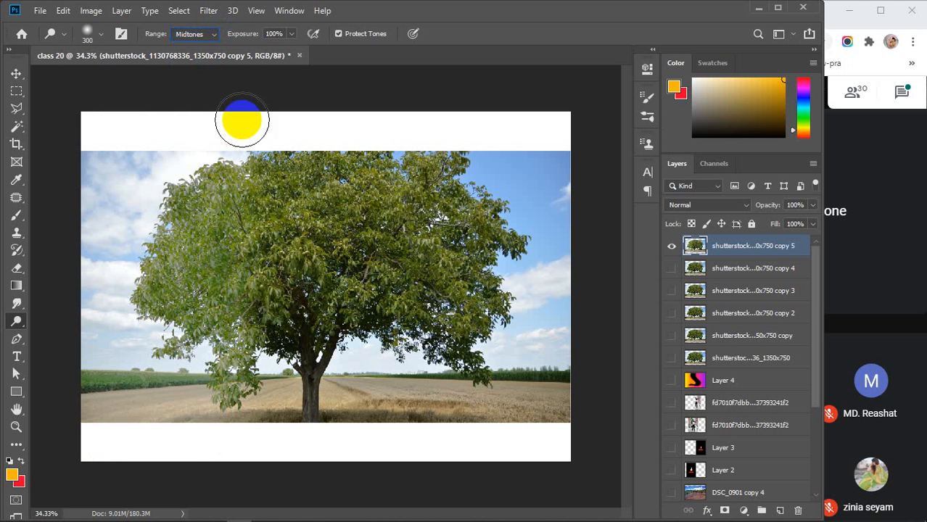
mouse_move(272, 131)
left_mouse_down()
mouse_move(274, 445)
mouse_move(330, 91)
mouse_move(332, 456)
mouse_move(352, 89)
mouse_move(348, 490)
mouse_move(352, 107)
mouse_move(349, 452)
mouse_move(279, 338)
mouse_move(269, 348)
left_mouse_up()
mouse_move(274, 131)
left_mouse_down()
mouse_move(269, 296)
mouse_move(321, 408)
mouse_move(342, 120)
mouse_move(367, 441)
mouse_move(374, 139)
mouse_move(371, 452)
mouse_move(274, 369)
left_mouse_up()
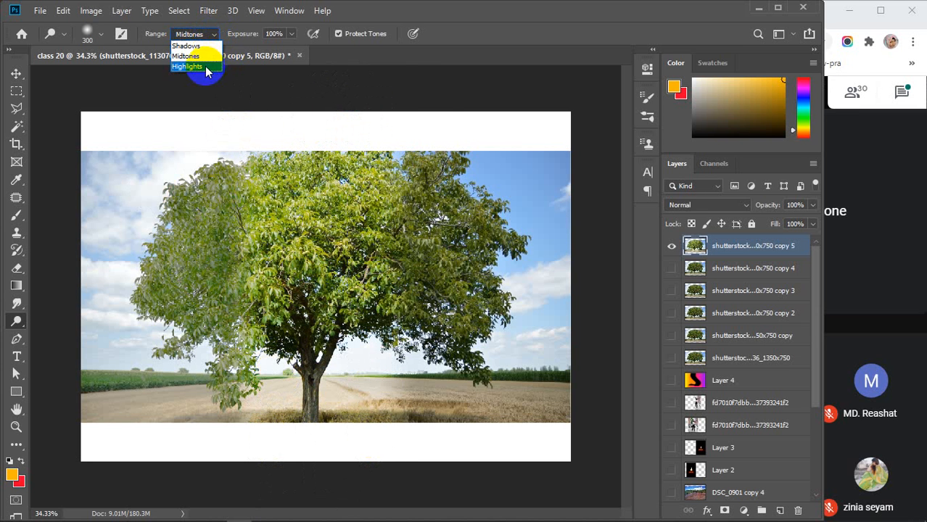
Dodge the right part of the tree and field on copy 5 with the range set to Highlights.
left_click(195, 61)
left_click(433, 166)
mouse_move(433, 166)
left_mouse_down()
mouse_move(482, 468)
mouse_move(488, 379)
mouse_move(550, 137)
mouse_move(550, 403)
mouse_move(451, 203)
mouse_move(408, 354)
mouse_move(451, 140)
mouse_move(480, 400)
mouse_move(580, 512)
mouse_move(548, 306)
mouse_move(484, 108)
mouse_move(451, 259)
mouse_move(433, 512)
mouse_move(410, 170)
mouse_move(443, 182)
mouse_move(490, 428)
mouse_move(511, 427)
mouse_move(601, 511)
mouse_move(486, 468)
left_mouse_up()
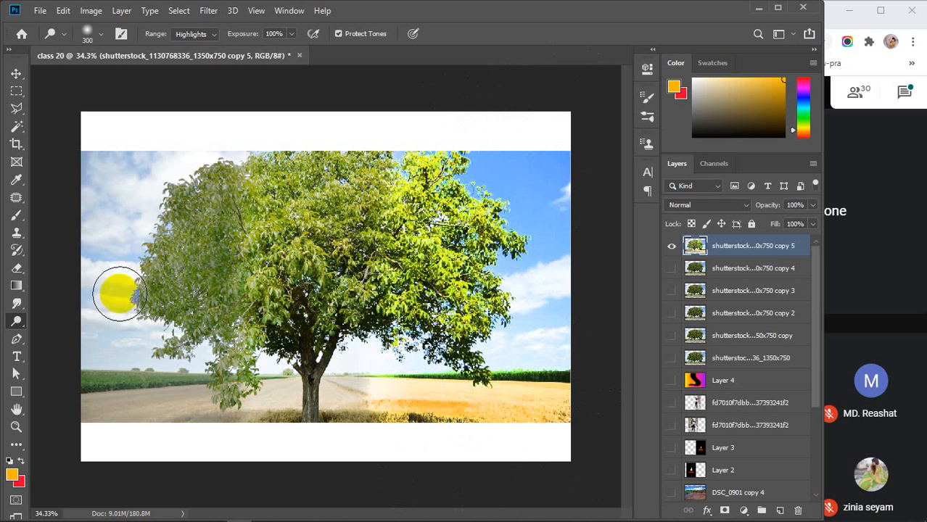
Show tree copy 4, compare it with the dodged copy 5, and leave copy 5 hidden with copy 4 selected.
right_click(16, 321)
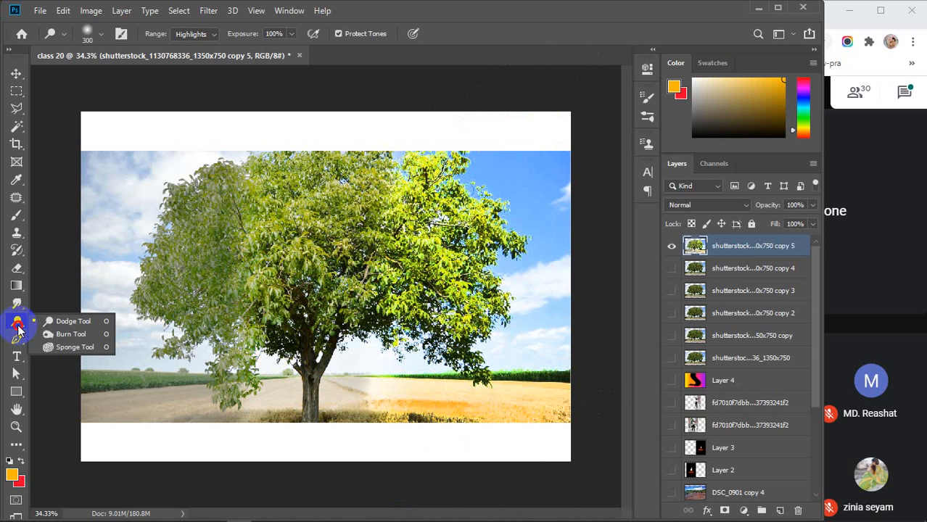
left_click(59, 324)
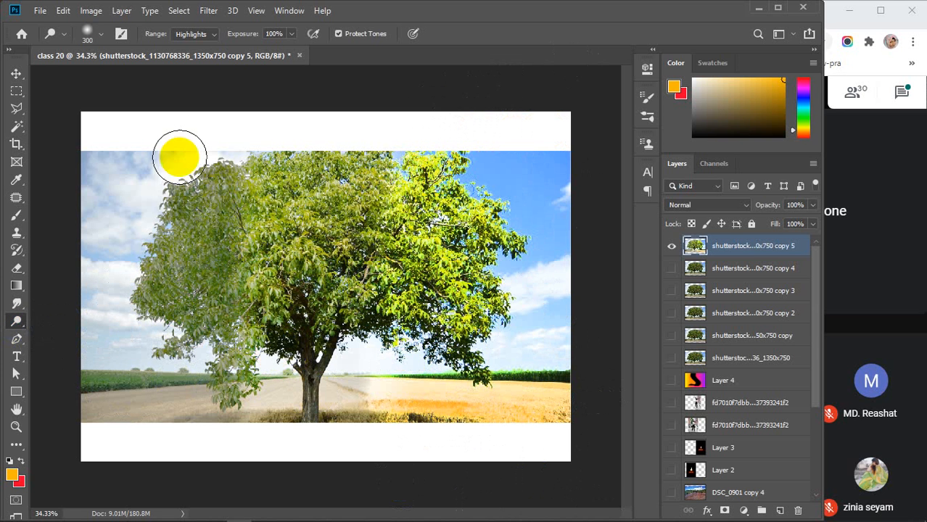
left_click(673, 246)
left_click(672, 268)
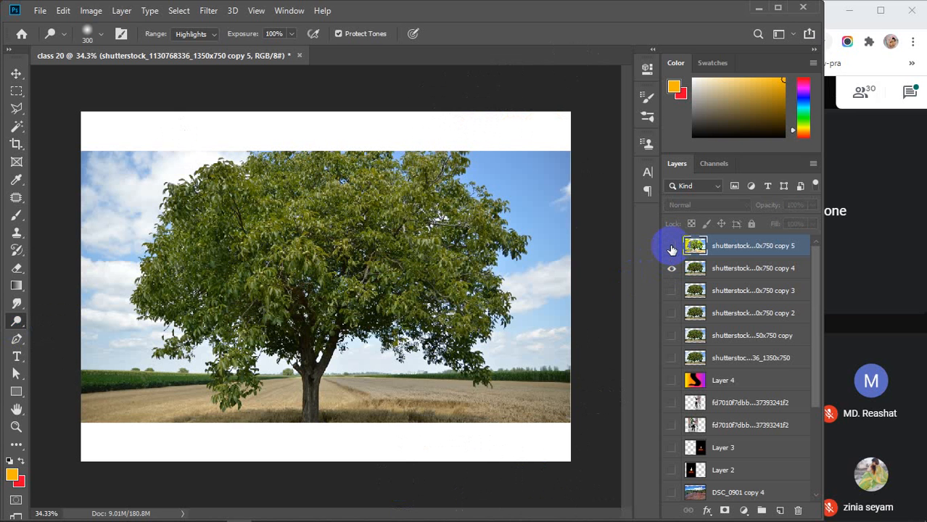
left_click(671, 246)
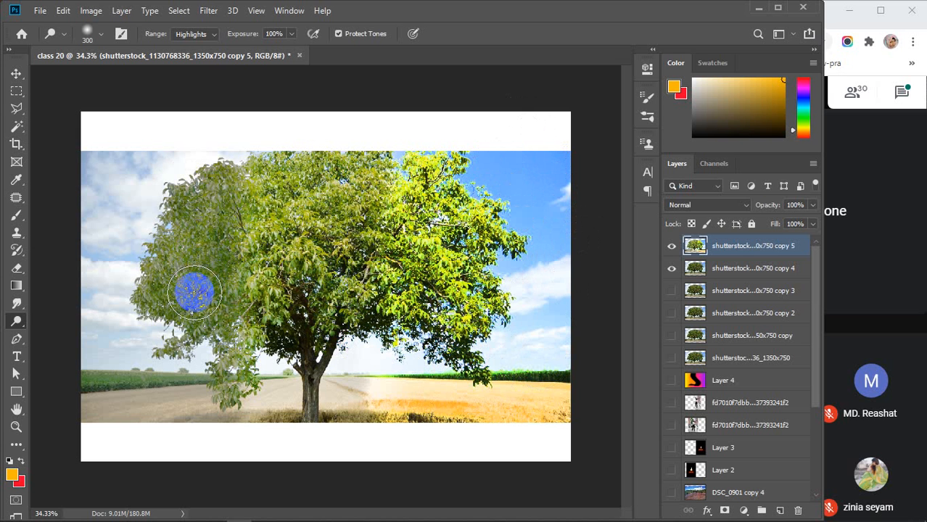
left_click(671, 246)
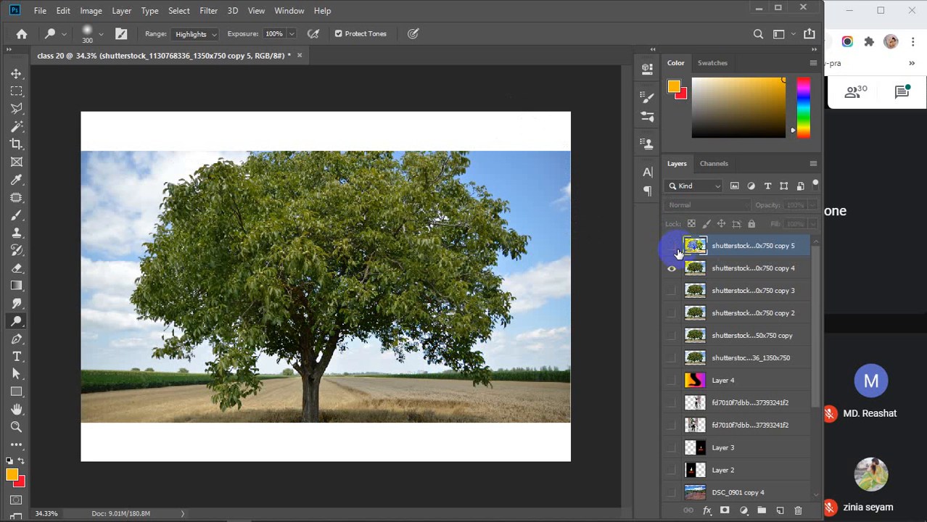
left_click(723, 268)
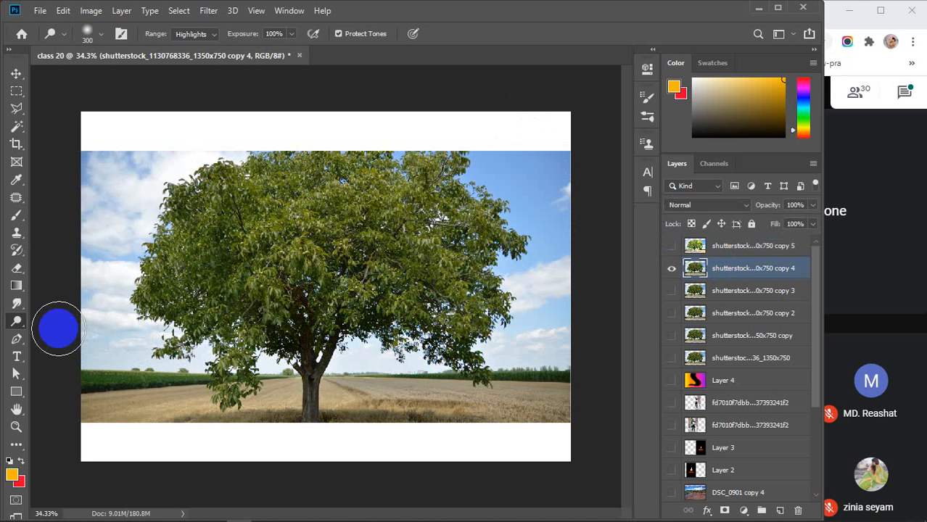
Choose the Burn tool and set its exposure to 100%.
right_click(17, 322)
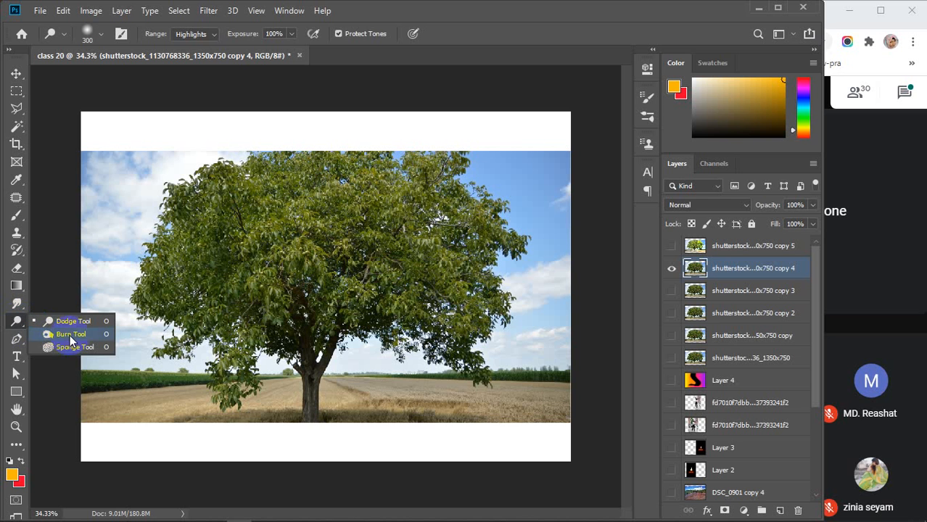
left_click(70, 335)
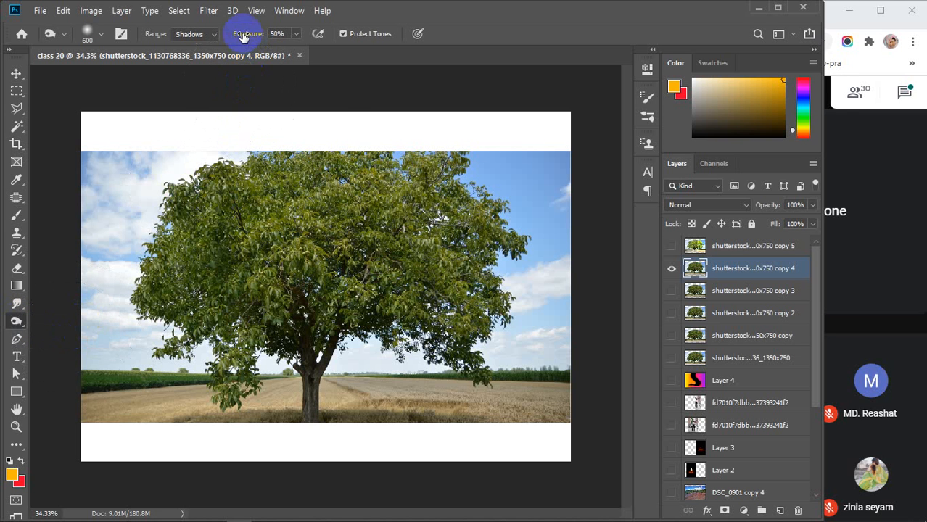
left_click_drag(245, 37, 341, 37)
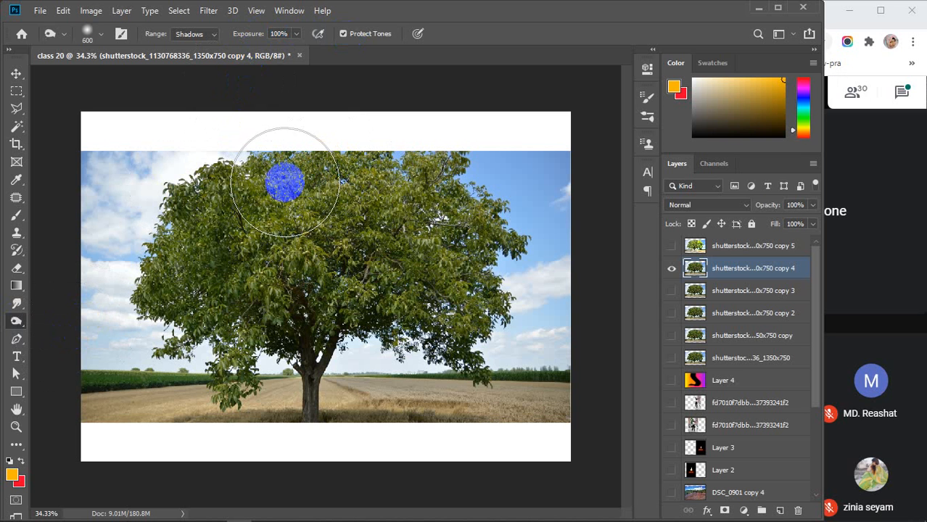
Delete the dodged tree layer copy 5 and return to the Dodge tool with a 400 px brush.
left_click(733, 250)
key("Delete")
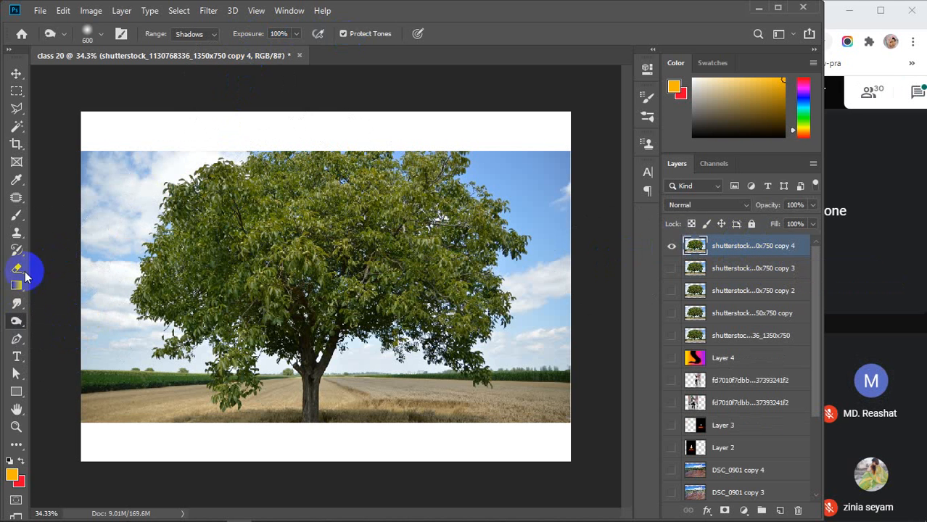
left_click_drag(8, 327, 83, 322)
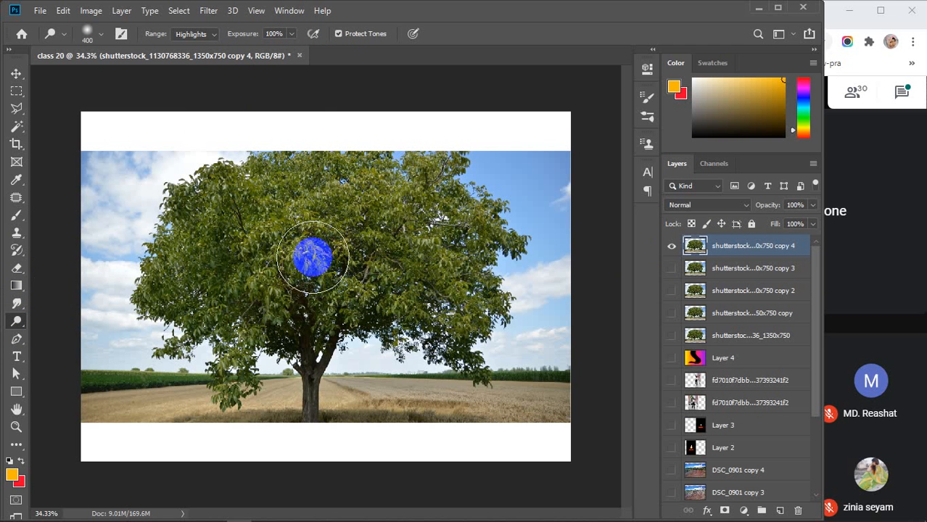
mouse_move(12, 326)
left_mouse_down()
mouse_move(80, 336)
mouse_move(72, 351)
left_mouse_up()
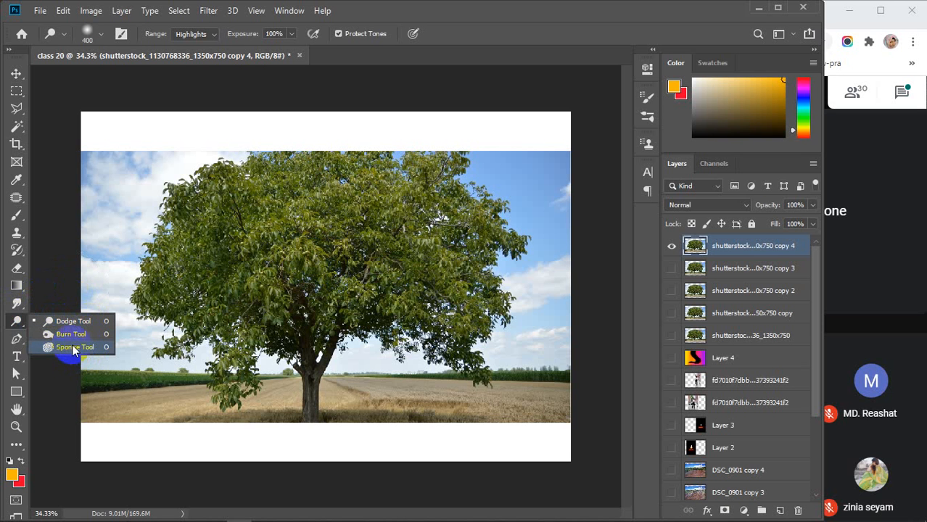
left_click(66, 324)
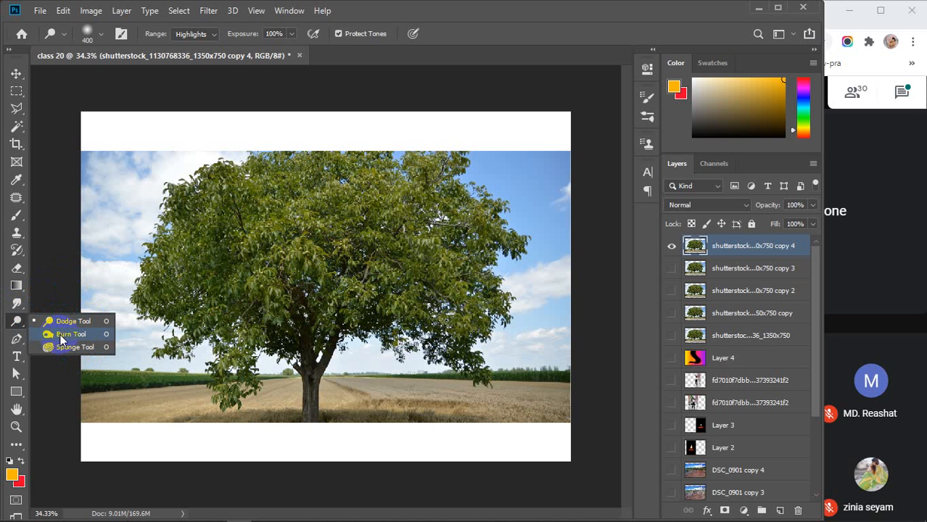
left_click(63, 347)
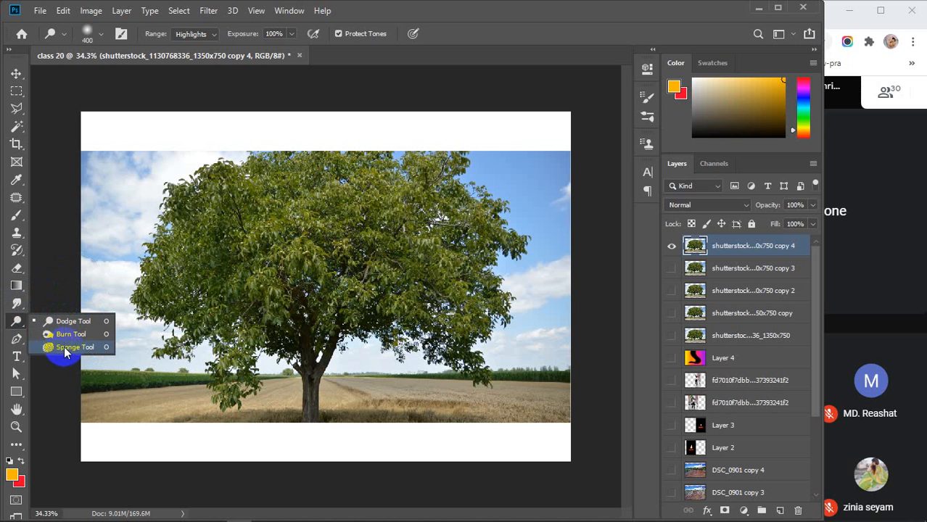
left_click(64, 321)
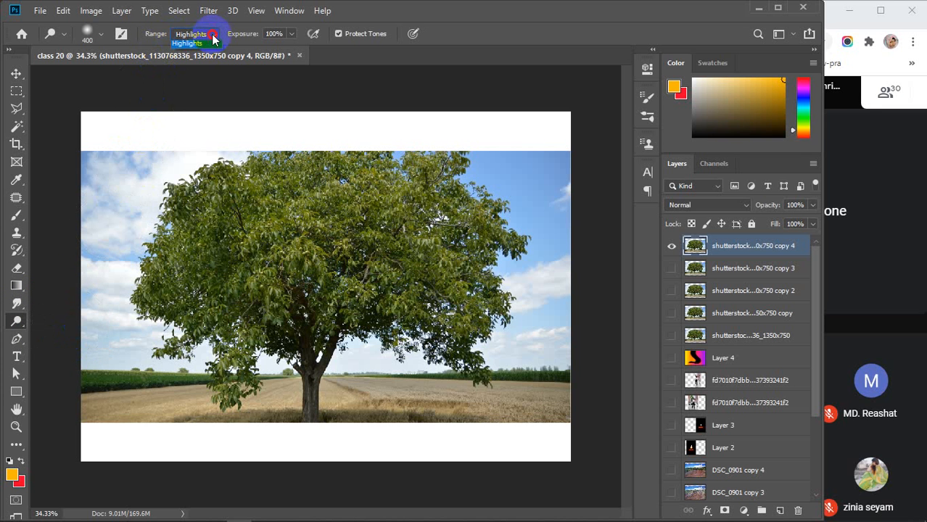
left_click(17, 320)
right_click(17, 320)
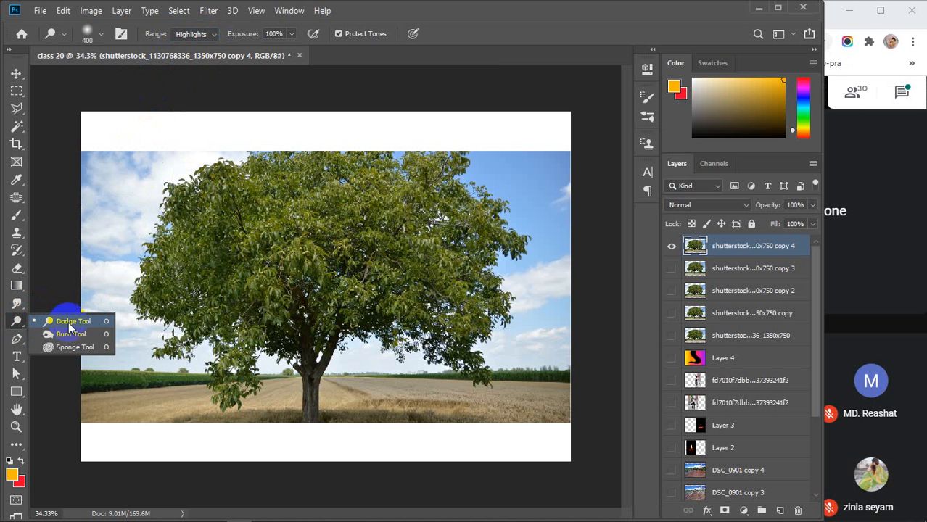
Set the Dodge tool's range to Shadows and lighten the left part of the tree on copy 4.
left_click(194, 33)
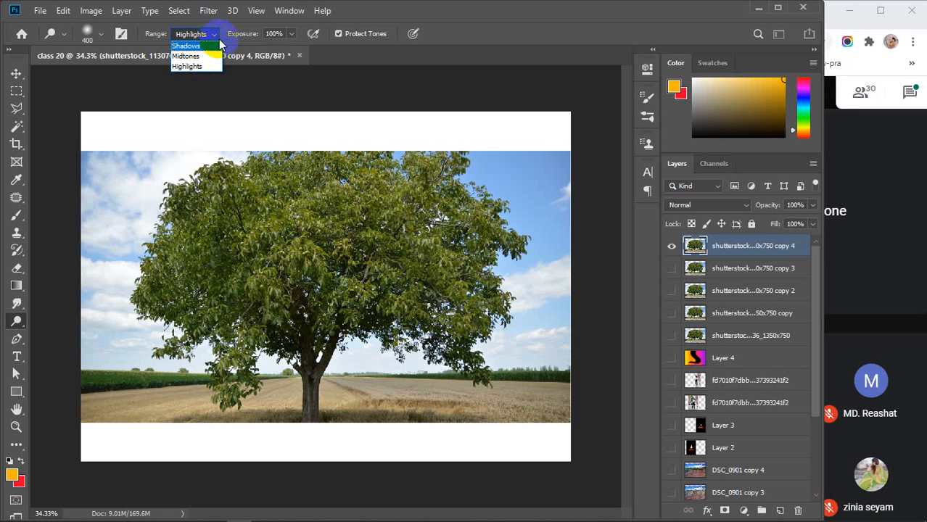
left_click(243, 41)
left_click_drag(246, 40, 242, 44)
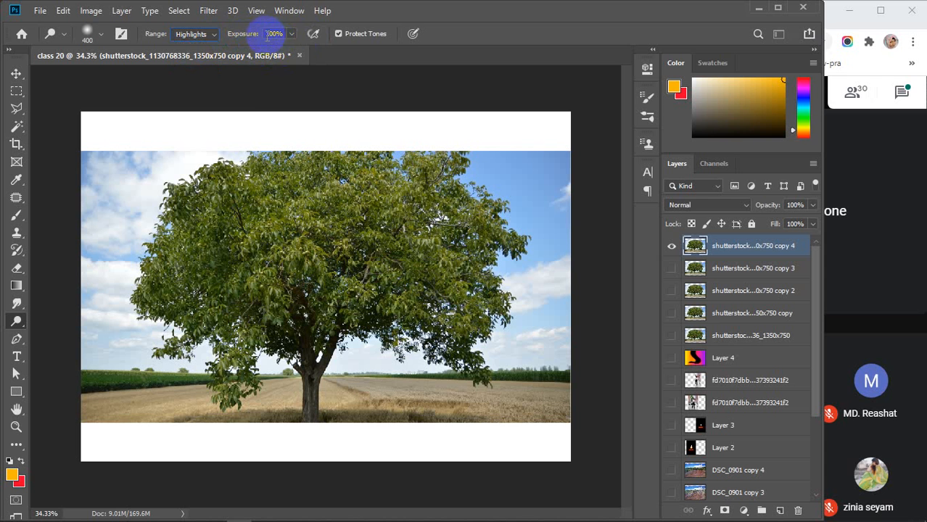
left_click(321, 169)
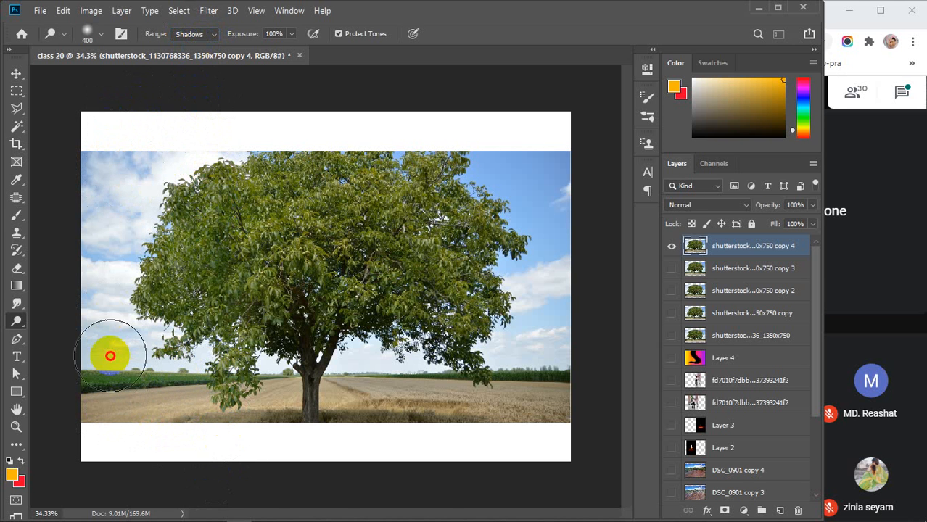
Set the Dodge tool's range to Midtones and lighten the middle of the tree on copy 4.
left_click(214, 34)
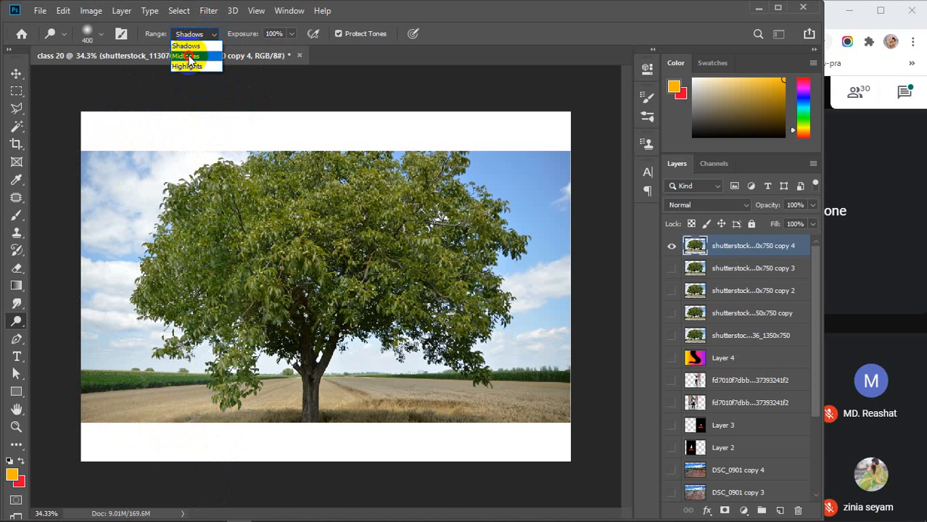
left_click(187, 57)
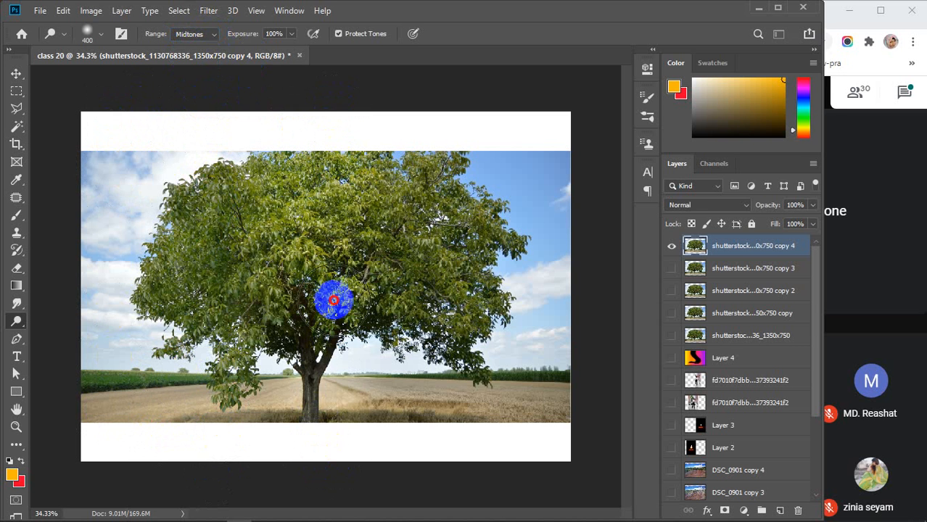
mouse_move(347, 187)
left_mouse_down()
mouse_move(338, 472)
mouse_move(288, 443)
mouse_move(273, 208)
mouse_move(283, 140)
mouse_move(316, 176)
mouse_move(361, 113)
mouse_move(344, 181)
mouse_move(323, 198)
mouse_move(313, 92)
left_mouse_up()
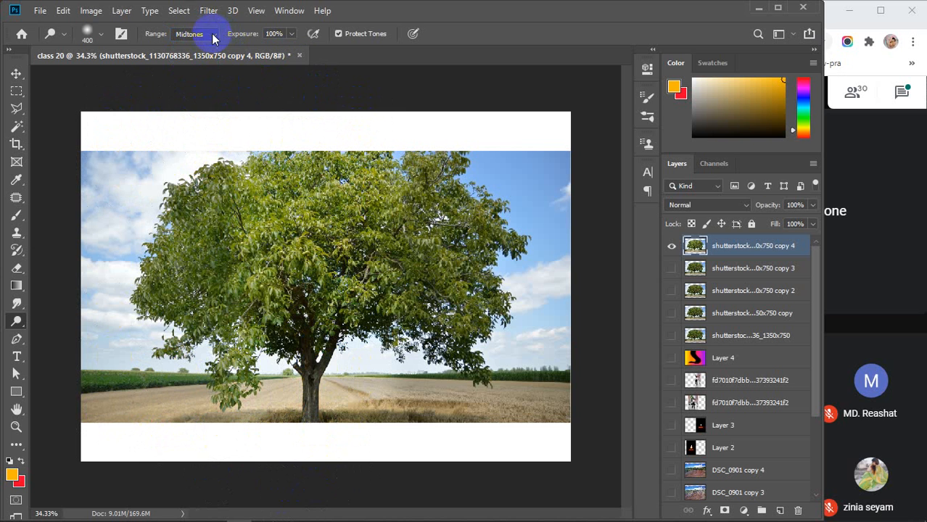
mouse_move(300, 124)
left_mouse_down()
mouse_move(290, 444)
mouse_move(331, 414)
mouse_move(367, 314)
mouse_move(289, 358)
left_mouse_up()
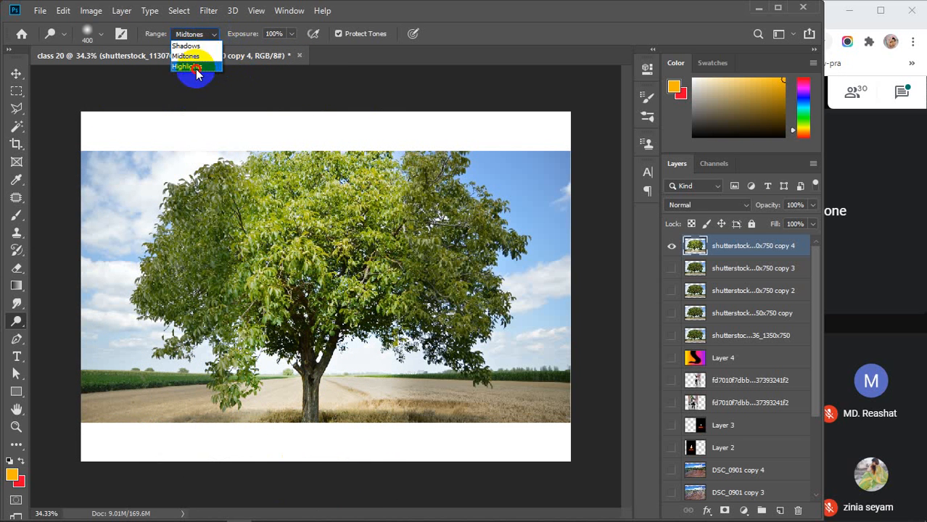
Dodge the right part of the tree on copy 4 in Highlights, and go over its left part again in Shadows.
left_click(192, 67)
mouse_move(446, 145)
left_mouse_down()
mouse_move(464, 488)
mouse_move(506, 512)
mouse_move(555, 509)
mouse_move(536, 118)
mouse_move(529, 150)
mouse_move(471, 133)
mouse_move(444, 244)
left_mouse_up()
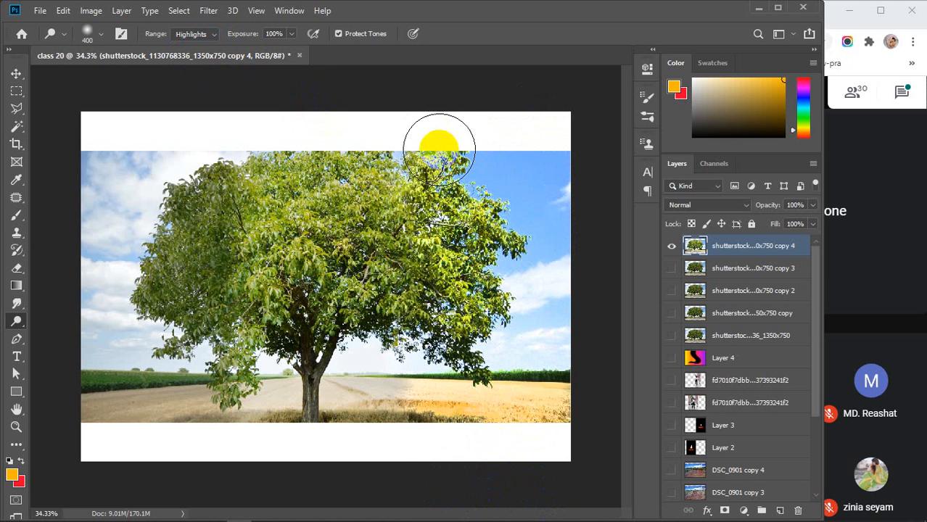
mouse_move(438, 151)
left_mouse_down()
mouse_move(437, 211)
mouse_move(553, 112)
mouse_move(563, 180)
mouse_move(513, 440)
mouse_move(523, 269)
mouse_move(451, 184)
mouse_move(434, 320)
left_mouse_up()
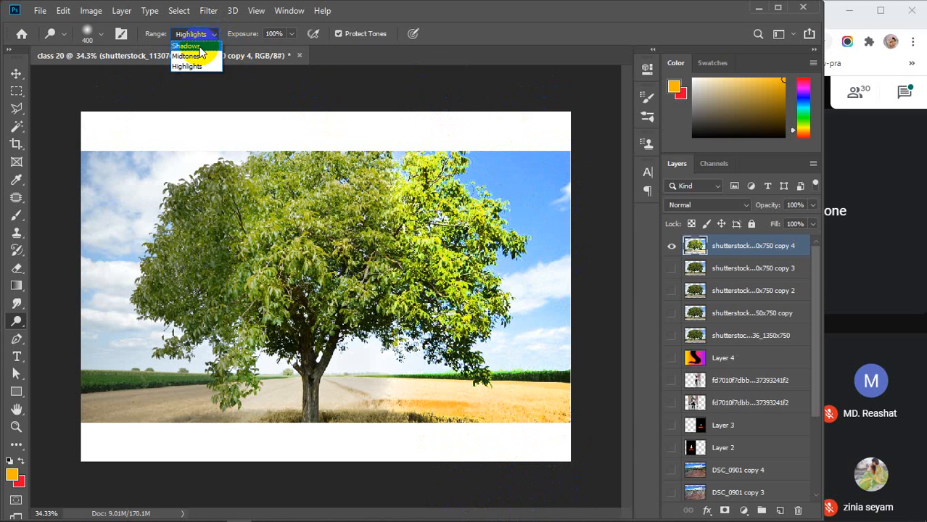
left_click(200, 48)
mouse_move(158, 123)
left_mouse_down()
mouse_move(204, 126)
mouse_move(127, 129)
mouse_move(122, 357)
mouse_move(123, 182)
left_mouse_up()
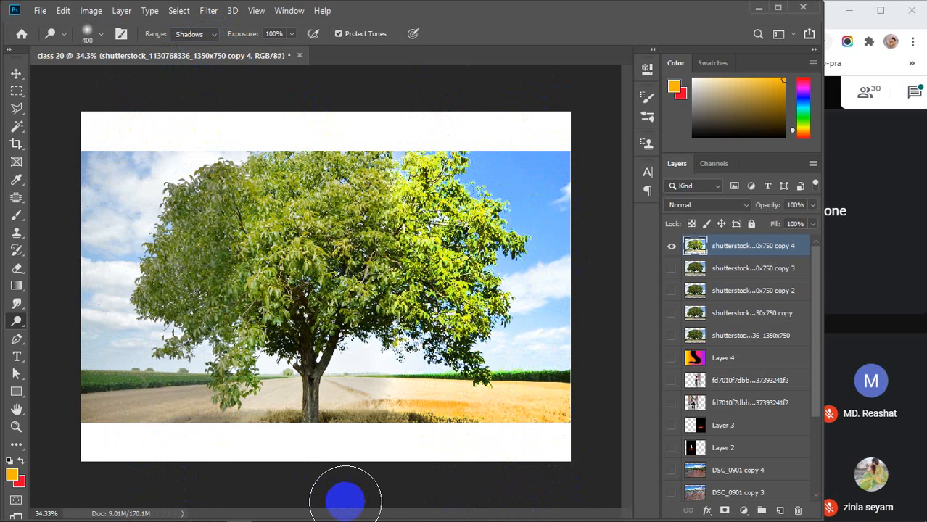
Hide tree layer copy 4, make copy 3 the visible active layer and switch to the Burn tool.
left_click(672, 246)
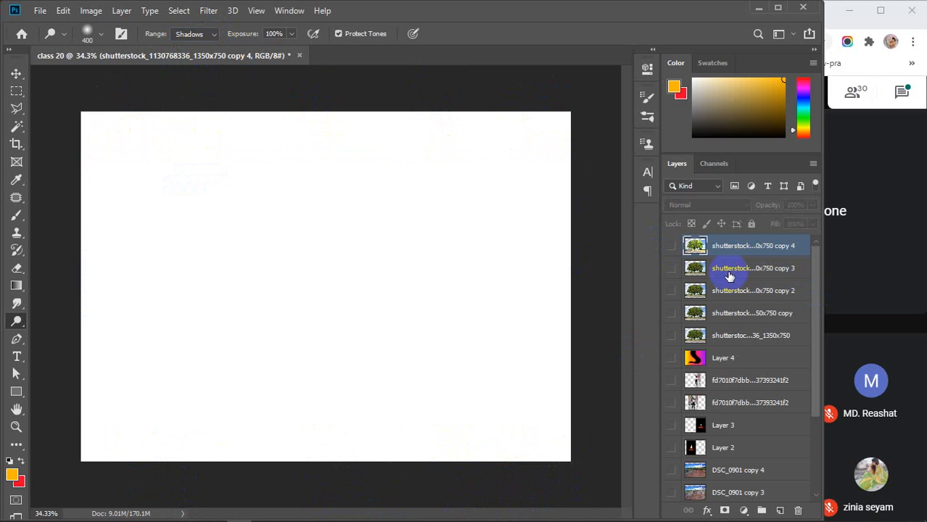
left_click(731, 270)
left_click(673, 268)
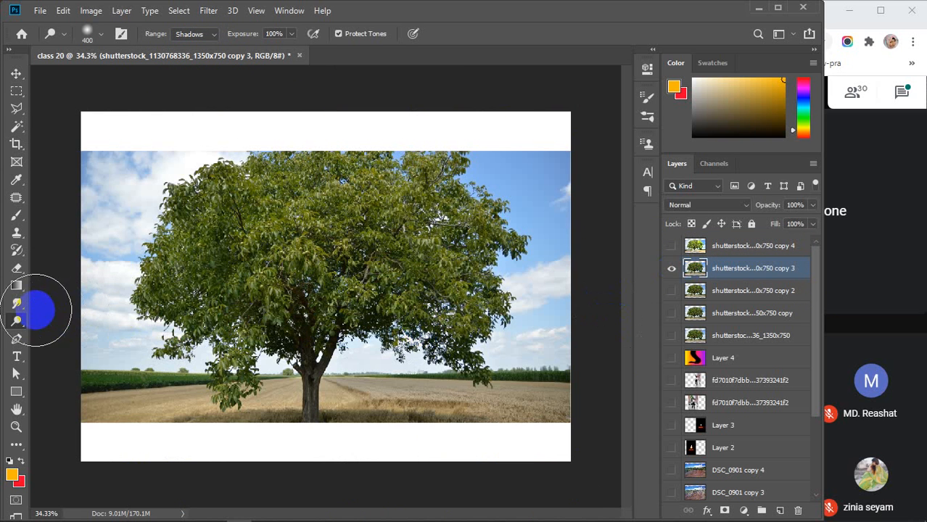
left_click(16, 321)
left_click(71, 335)
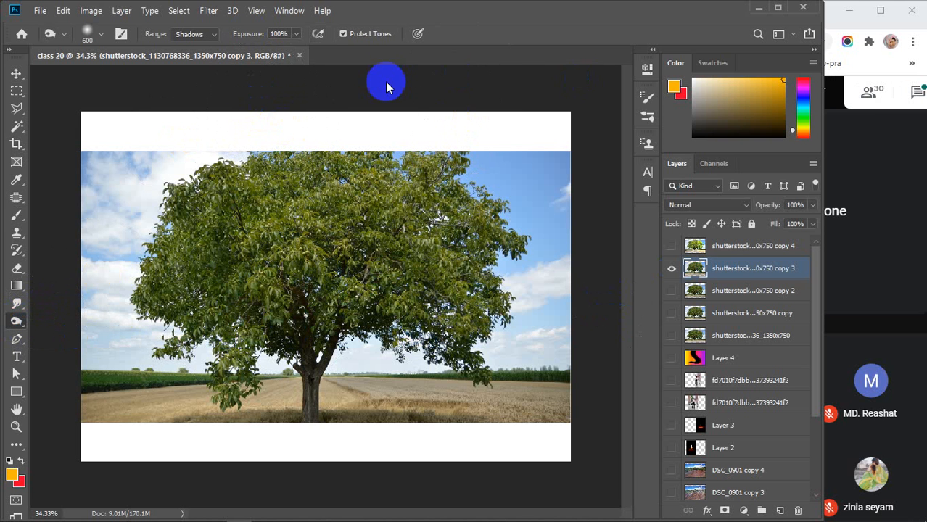
Darken the left part of the tree on copy 3 with the Burn tool's Shadows range at 100% exposure.
left_click(187, 46)
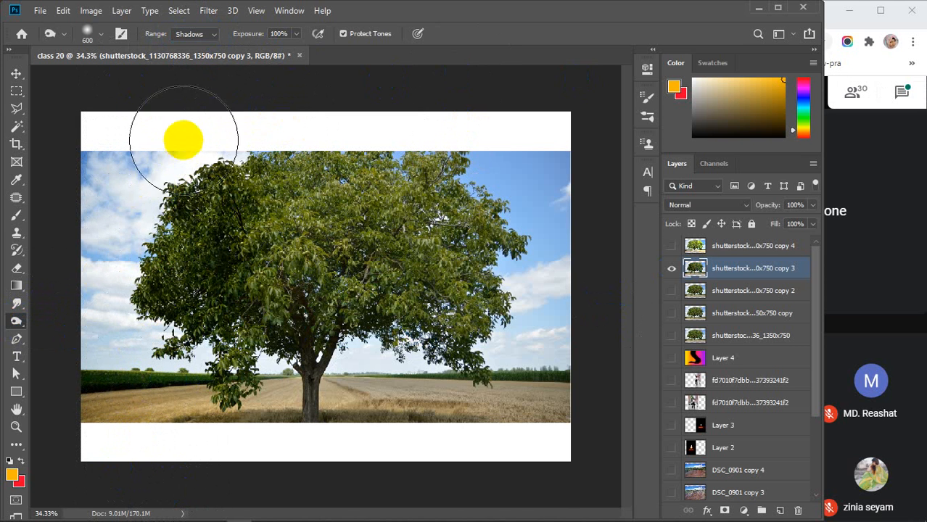
mouse_move(182, 138)
left_mouse_down()
mouse_move(183, 359)
mouse_move(159, 335)
left_mouse_up()
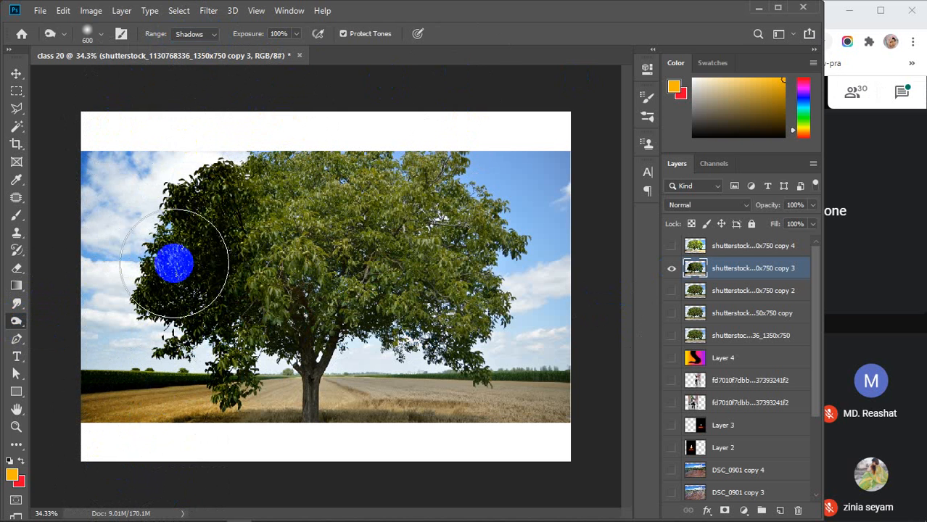
mouse_move(176, 262)
left_mouse_down()
mouse_move(182, 161)
mouse_move(165, 422)
mouse_move(119, 166)
mouse_move(167, 335)
left_mouse_up()
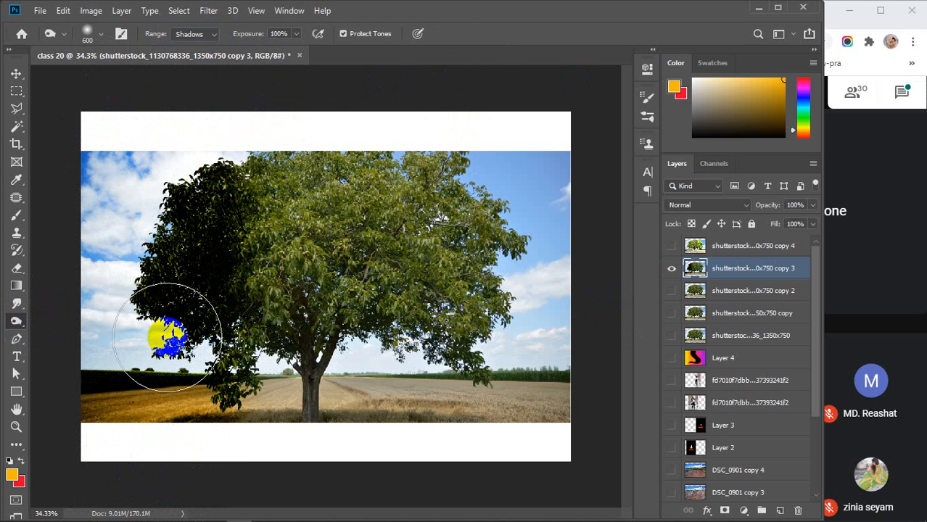
mouse_move(200, 142)
left_mouse_down()
mouse_move(200, 193)
mouse_move(199, 154)
mouse_move(105, 345)
mouse_move(145, 406)
mouse_move(168, 414)
mouse_move(196, 384)
mouse_move(208, 146)
mouse_move(197, 357)
left_mouse_up()
Set the Burn tool's range to Midtones and darken the middle and right of the tree on copy 3.
left_click(211, 38)
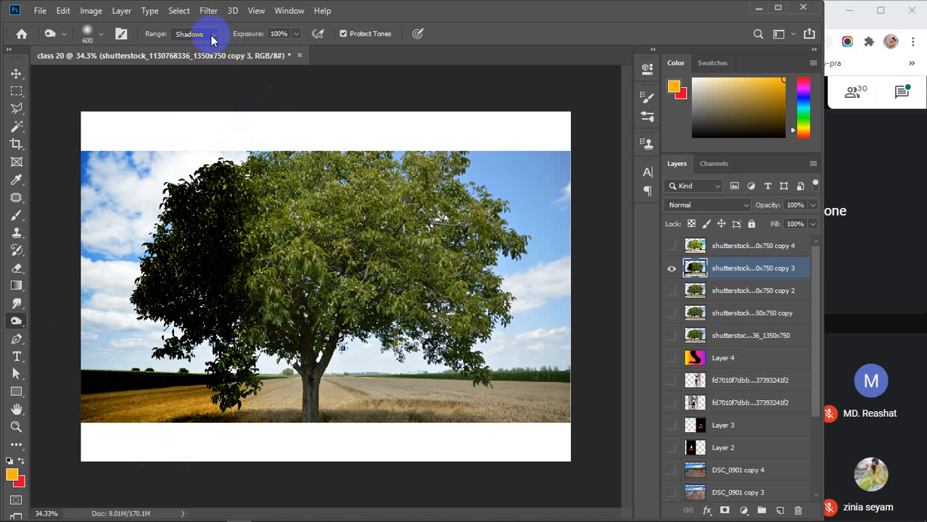
left_click(194, 57)
mouse_move(286, 139)
left_mouse_down()
mouse_move(303, 450)
mouse_move(337, 166)
mouse_move(337, 494)
mouse_move(362, 177)
mouse_move(344, 260)
mouse_move(324, 517)
mouse_move(470, 151)
mouse_move(469, 360)
mouse_move(488, 427)
mouse_move(497, 202)
mouse_move(507, 503)
mouse_move(538, 157)
left_mouse_up()
Set the Burn tool's range to Highlights and darken the right side of the photo on copy 3.
left_click(211, 35)
left_click(195, 67)
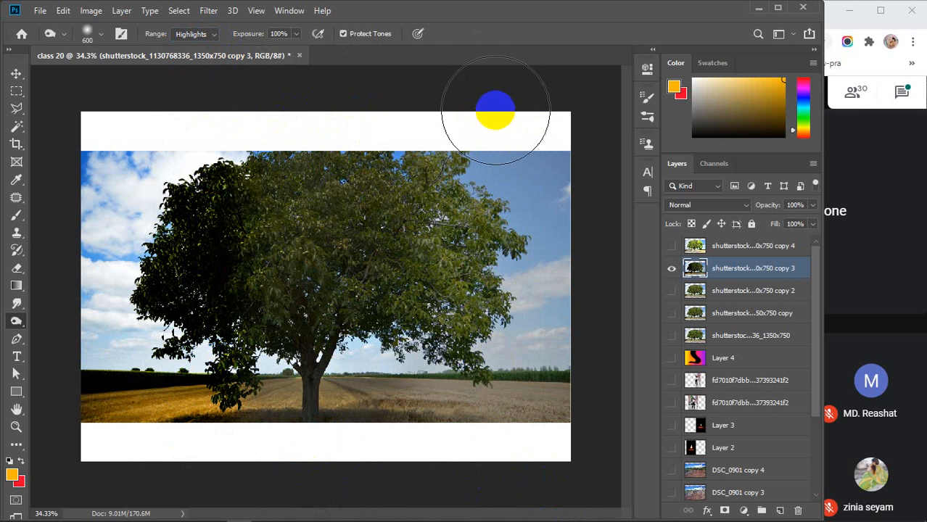
mouse_move(500, 129)
left_mouse_down()
mouse_move(471, 430)
mouse_move(480, 116)
mouse_move(517, 472)
mouse_move(499, 459)
left_mouse_up()
Hide tree layer copy 3, make copy 2 the visible active layer and switch to the Sponge tool.
left_click(675, 274)
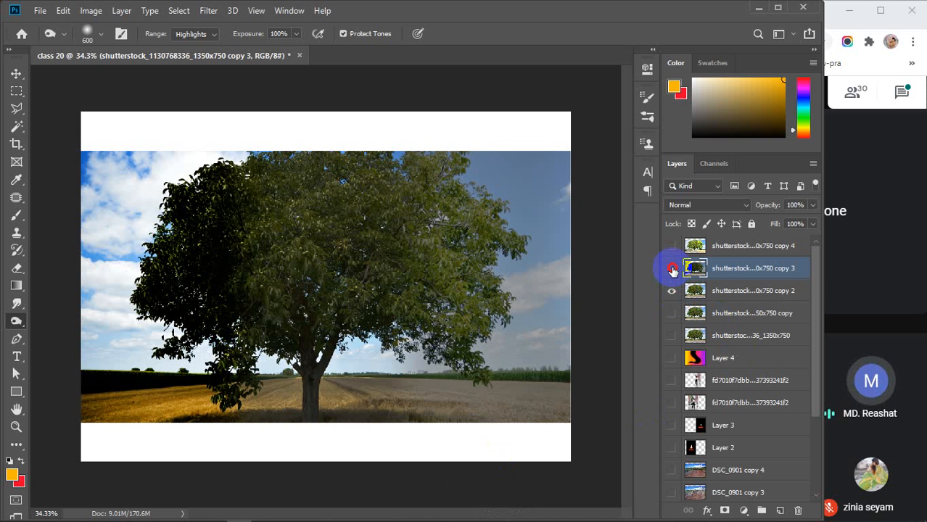
left_click(671, 268)
left_click(750, 290)
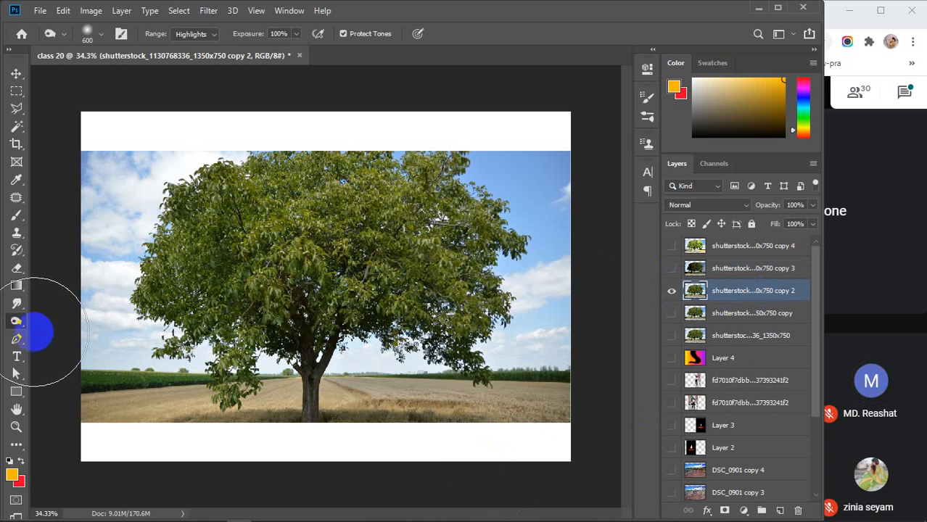
left_click(17, 322)
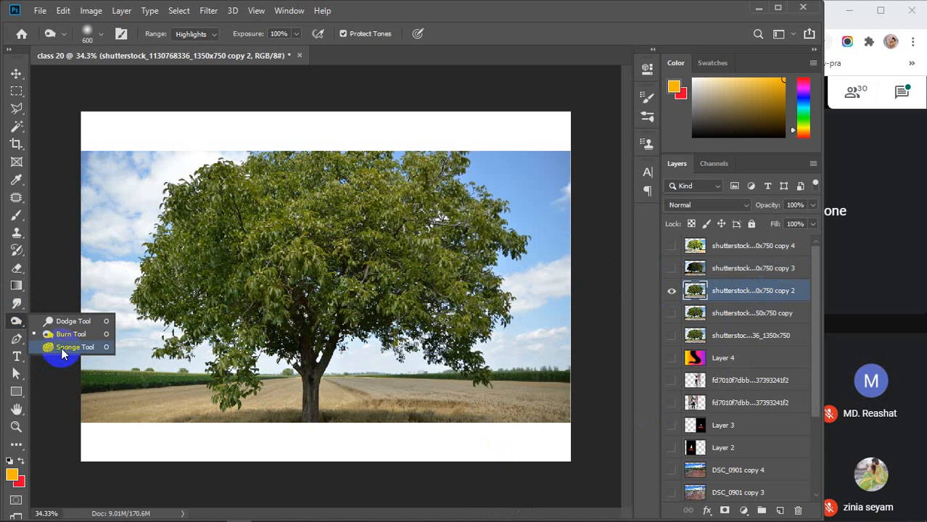
left_click(66, 348)
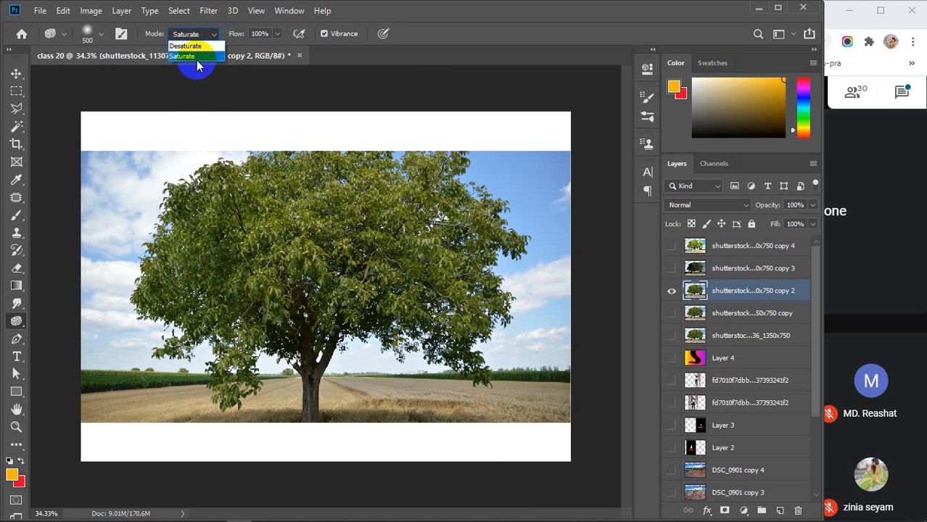
Set the Sponge tool to Desaturate and drain the colour from the left half of the tree photo on copy 2.
left_click(190, 47)
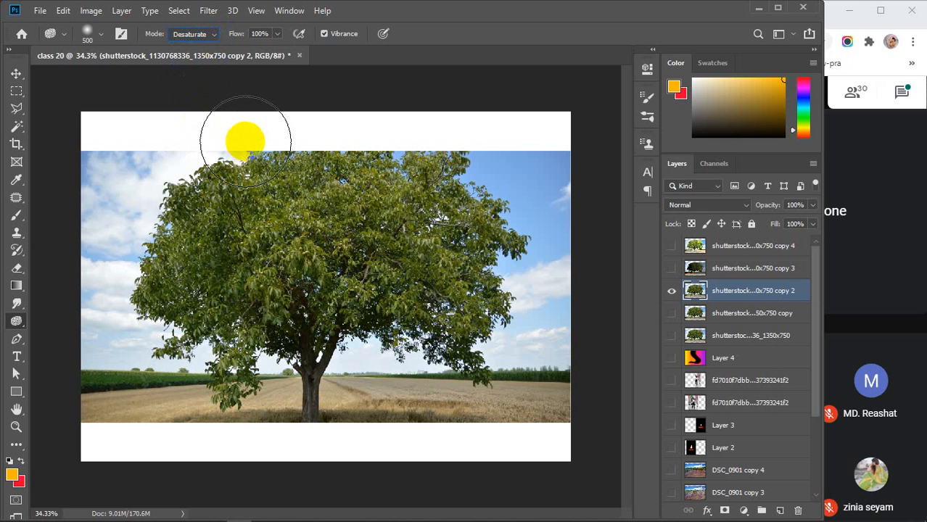
mouse_move(249, 145)
left_mouse_down()
mouse_move(241, 435)
mouse_move(116, 415)
mouse_move(179, 114)
mouse_move(207, 490)
mouse_move(207, 403)
mouse_move(115, 166)
mouse_move(91, 279)
mouse_move(124, 347)
mouse_move(177, 250)
left_mouse_up()
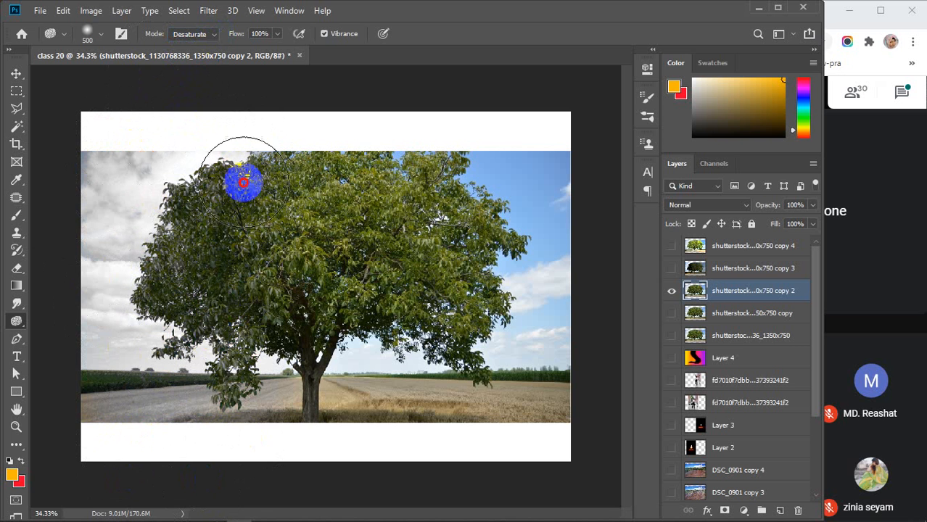
left_click(249, 158)
mouse_move(252, 169)
left_mouse_down()
mouse_move(261, 209)
mouse_move(257, 441)
mouse_move(252, 216)
mouse_move(252, 433)
mouse_move(258, 240)
mouse_move(244, 437)
mouse_move(166, 339)
mouse_move(178, 216)
mouse_move(208, 345)
mouse_move(196, 384)
mouse_move(188, 365)
mouse_move(148, 350)
mouse_move(137, 243)
mouse_move(103, 433)
mouse_move(102, 352)
mouse_move(103, 404)
mouse_move(102, 366)
left_mouse_up()
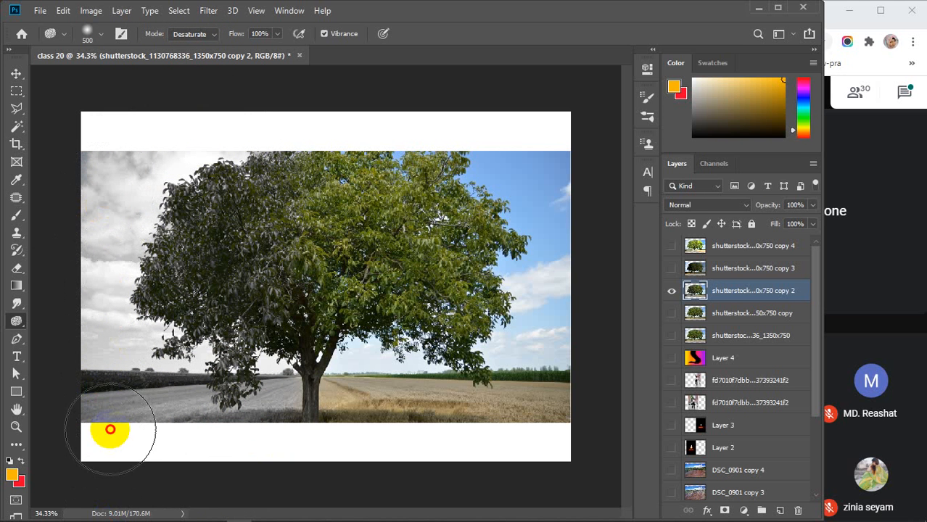
mouse_move(230, 348)
left_mouse_down()
mouse_move(238, 348)
mouse_move(238, 196)
mouse_move(230, 320)
mouse_move(228, 184)
mouse_move(184, 235)
mouse_move(176, 410)
mouse_move(232, 166)
mouse_move(247, 154)
mouse_move(238, 435)
mouse_move(256, 166)
mouse_move(242, 486)
mouse_move(207, 193)
mouse_move(181, 174)
left_mouse_up()
left_click(242, 167)
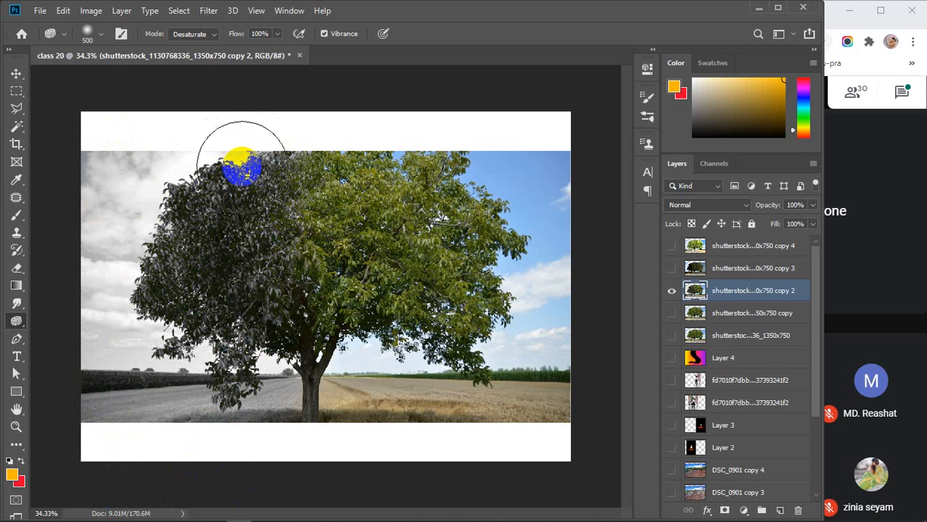
mouse_move(241, 167)
left_mouse_down()
mouse_move(237, 431)
mouse_move(250, 113)
left_mouse_up()
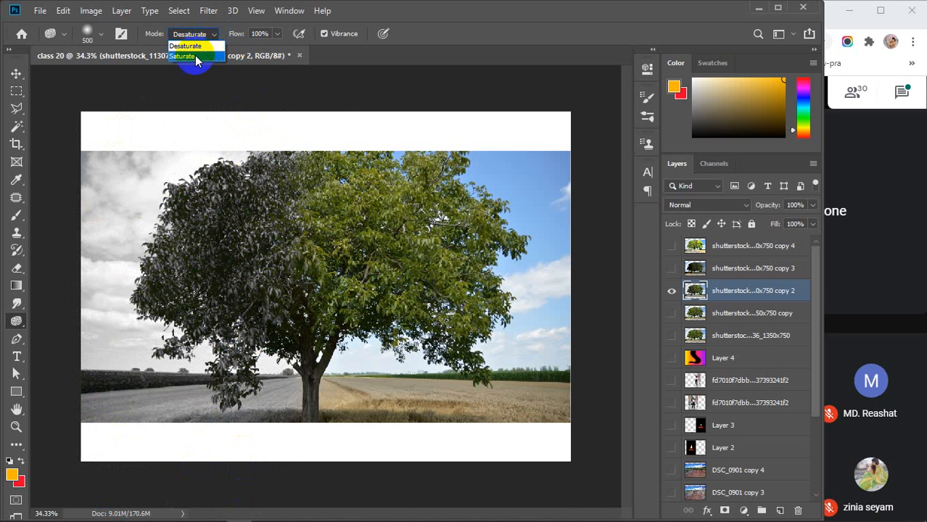
Set the Sponge tool to Saturate, intensify the right half of the photo on copy 2, and hide that layer.
left_click(185, 56)
mouse_move(331, 107)
left_mouse_down()
mouse_move(352, 275)
mouse_move(393, 107)
mouse_move(415, 183)
mouse_move(428, 502)
mouse_move(468, 507)
mouse_move(522, 187)
mouse_move(534, 187)
mouse_move(521, 242)
mouse_move(379, 385)
mouse_move(370, 517)
mouse_move(493, 321)
mouse_move(482, 459)
mouse_move(361, 259)
mouse_move(347, 163)
mouse_move(414, 145)
mouse_move(496, 182)
mouse_move(547, 138)
mouse_move(407, 260)
mouse_move(451, 512)
left_mouse_up()
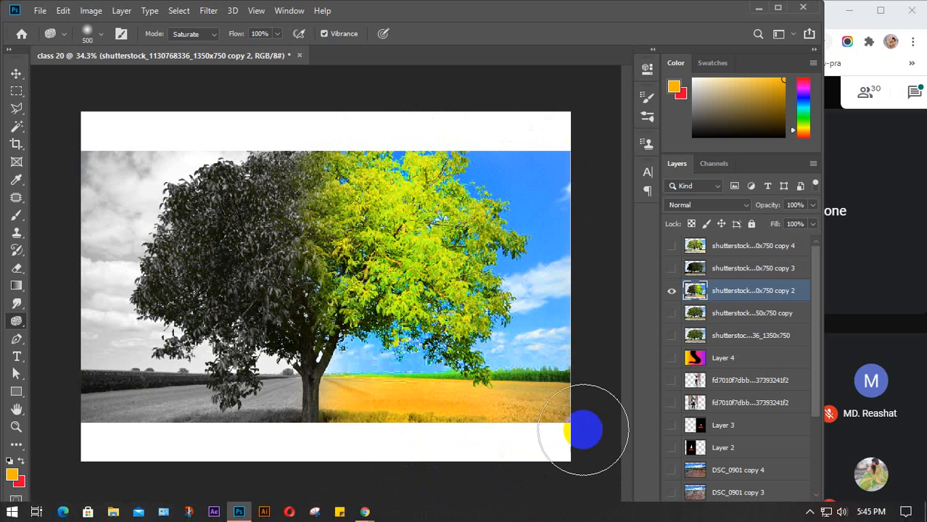
left_click(676, 291)
Show and select the first tree layer copy, and switch to the Dodge tool with its range set to Highlights.
left_click(696, 316)
left_click(672, 313)
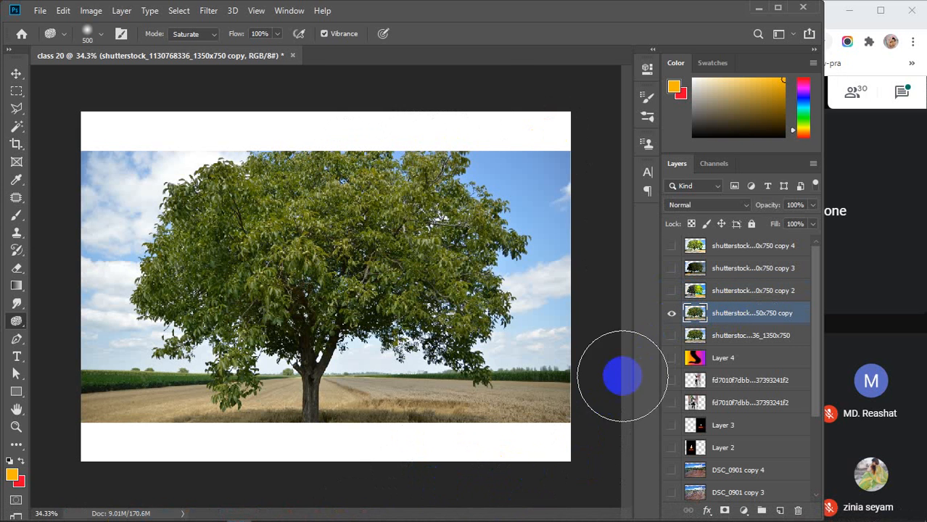
right_click(14, 326)
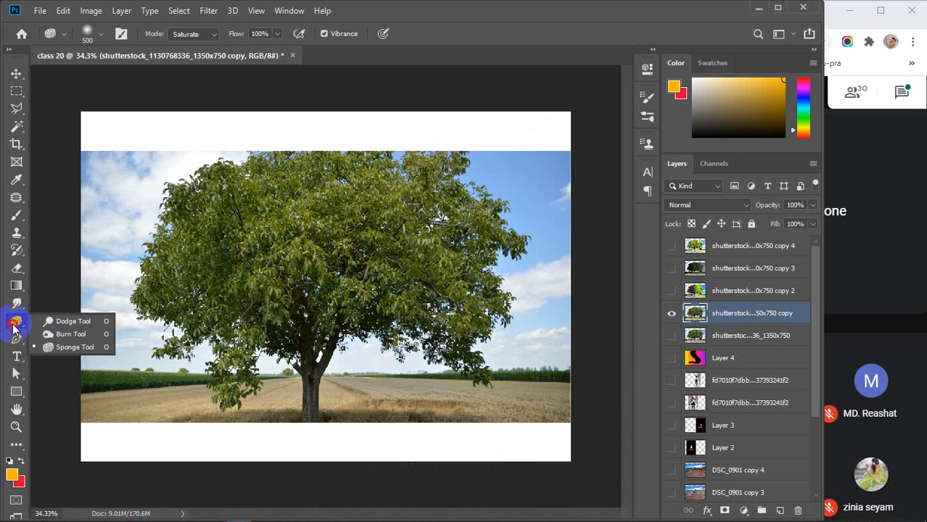
left_click(16, 303)
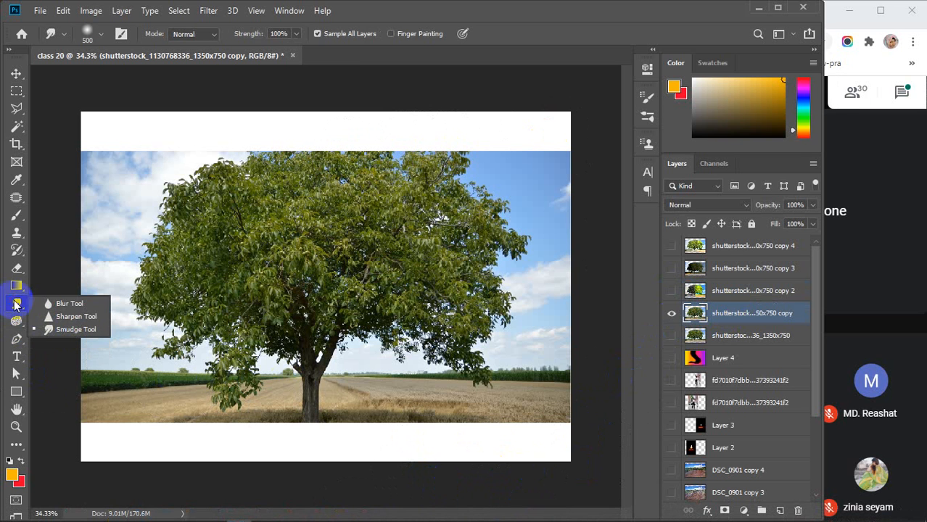
left_click_drag(20, 328, 44, 332)
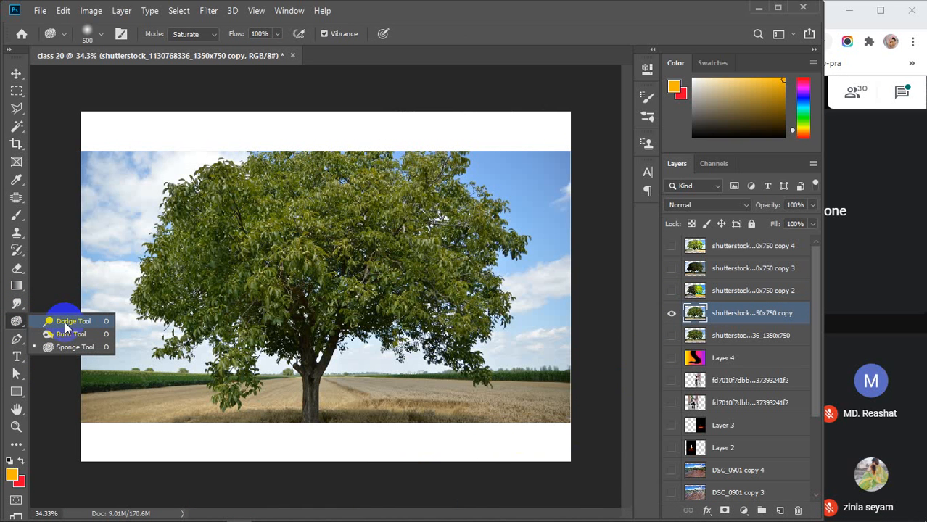
left_click(65, 321)
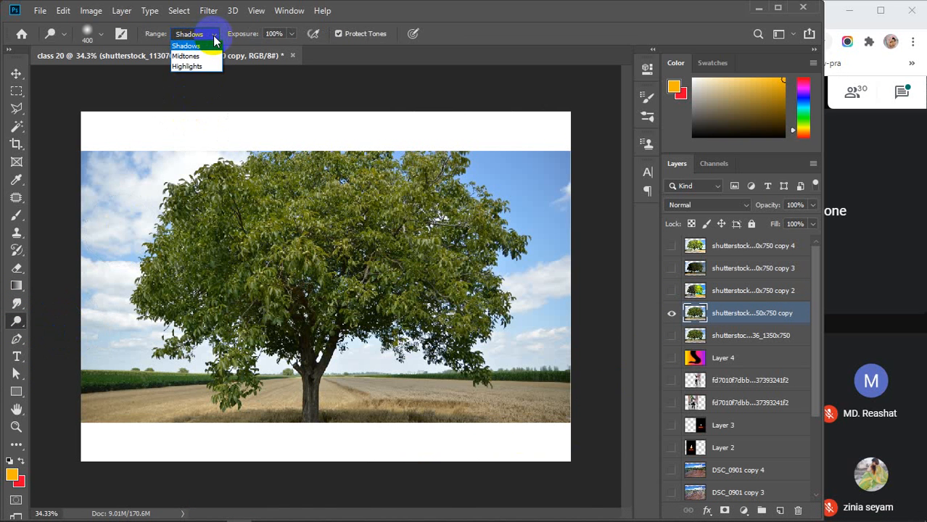
left_click(186, 67)
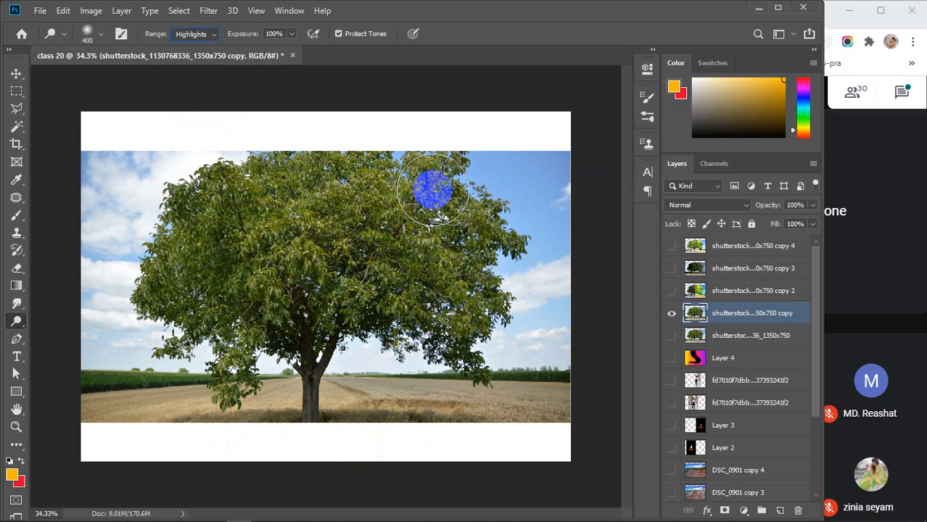
Undo a trial dodge stroke, lower the exposure to 69% and lighten the highlights across the tree, sky and field.
left_click_drag(433, 190, 450, 201)
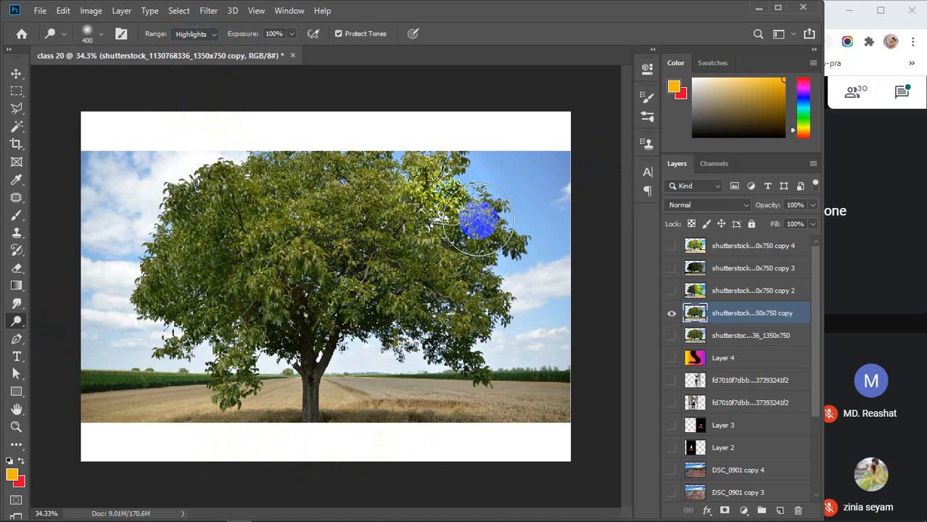
key("ctrl+z")
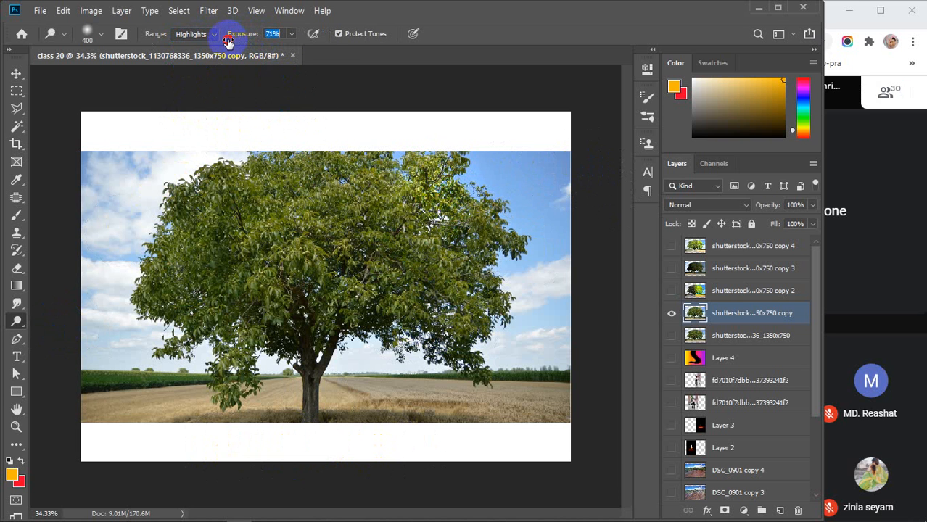
left_click(411, 184)
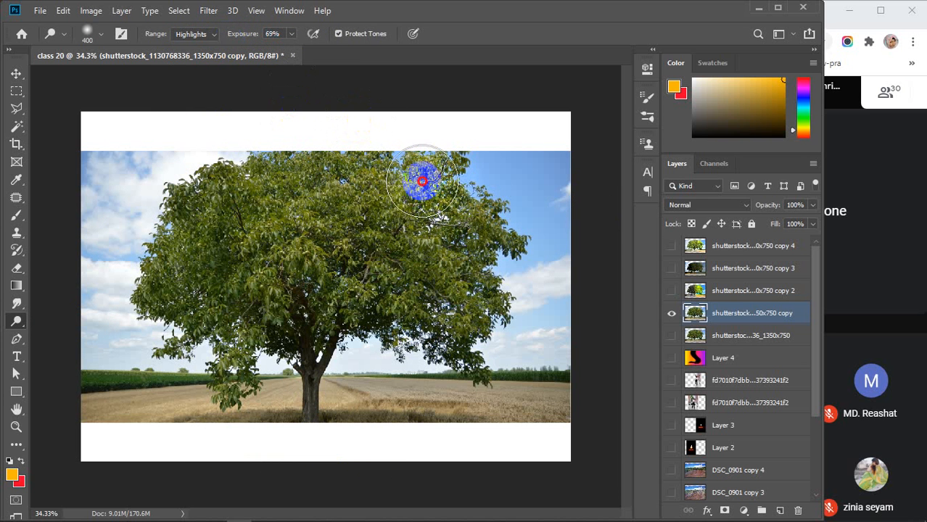
mouse_move(422, 181)
left_mouse_down()
mouse_move(452, 174)
mouse_move(516, 265)
mouse_move(439, 252)
mouse_move(360, 174)
mouse_move(335, 209)
mouse_move(277, 243)
mouse_move(289, 232)
mouse_move(464, 217)
mouse_move(544, 160)
mouse_move(503, 189)
mouse_move(531, 176)
mouse_move(485, 252)
mouse_move(565, 222)
mouse_move(459, 463)
mouse_move(567, 354)
mouse_move(424, 352)
mouse_move(531, 346)
left_mouse_up()
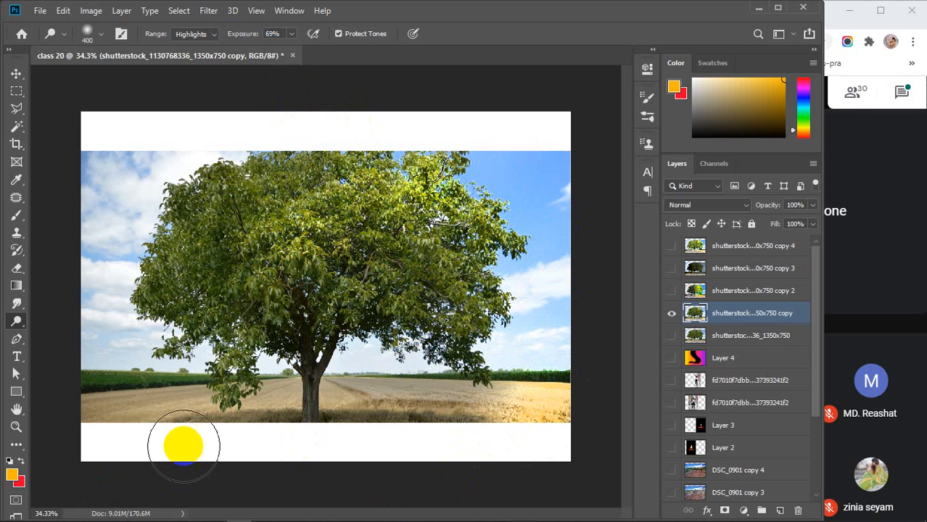
left_click(284, 417)
mouse_move(290, 424)
left_mouse_down()
mouse_move(371, 448)
mouse_move(466, 426)
mouse_move(555, 429)
mouse_move(574, 438)
mouse_move(473, 429)
left_mouse_up()
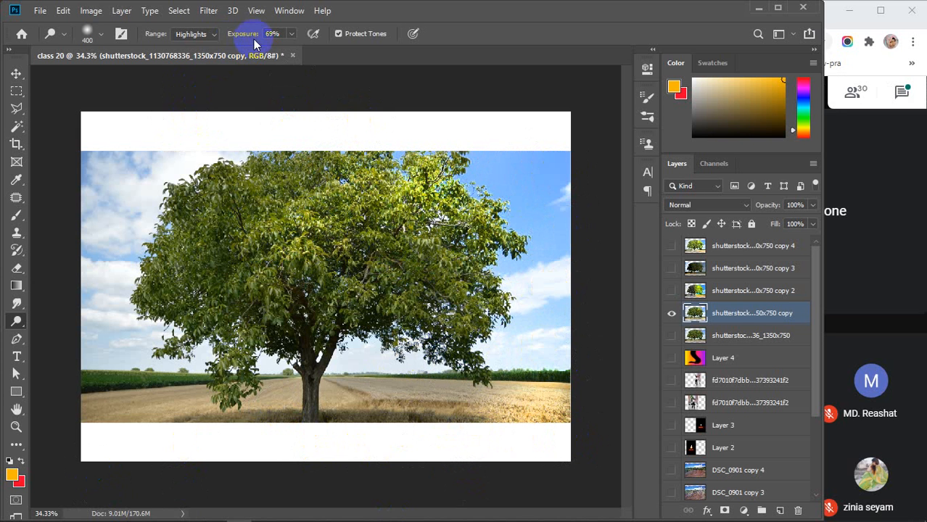
Lower the Dodge tool's exposure to 34% and lighten the right side of the tree photo further.
mouse_move(467, 464)
left_mouse_down()
mouse_move(455, 394)
mouse_move(413, 414)
mouse_move(422, 392)
mouse_move(341, 400)
mouse_move(341, 388)
mouse_move(312, 415)
mouse_move(371, 415)
mouse_move(377, 382)
mouse_move(340, 390)
mouse_move(529, 367)
mouse_move(481, 283)
mouse_move(419, 262)
mouse_move(377, 262)
mouse_move(428, 316)
mouse_move(468, 308)
mouse_move(468, 327)
mouse_move(501, 305)
mouse_move(478, 216)
mouse_move(509, 223)
mouse_move(444, 168)
mouse_move(456, 149)
mouse_move(484, 141)
mouse_move(408, 163)
mouse_move(293, 161)
mouse_move(239, 201)
mouse_move(231, 223)
mouse_move(233, 189)
mouse_move(266, 265)
mouse_move(490, 375)
mouse_move(405, 233)
mouse_move(443, 292)
mouse_move(464, 290)
mouse_move(480, 249)
mouse_move(528, 275)
mouse_move(484, 134)
mouse_move(531, 261)
left_mouse_up()
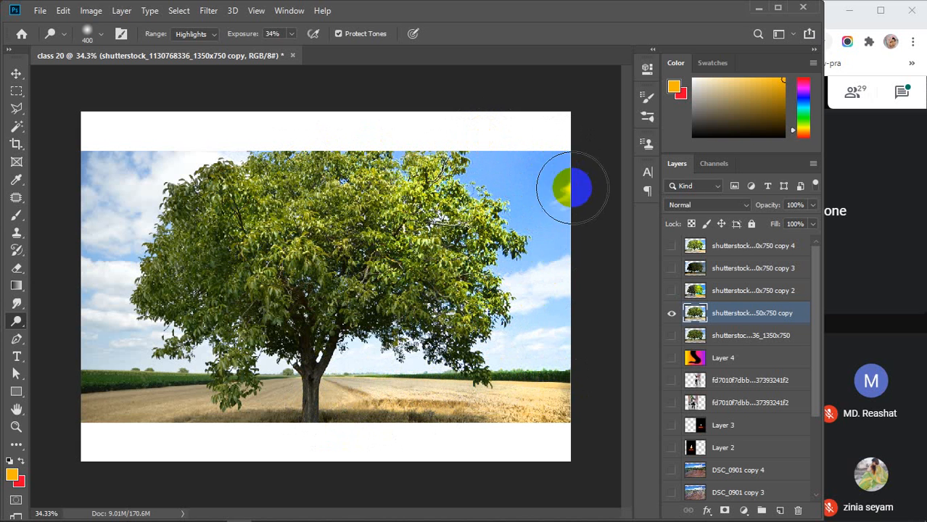
left_click_drag(550, 358, 563, 374)
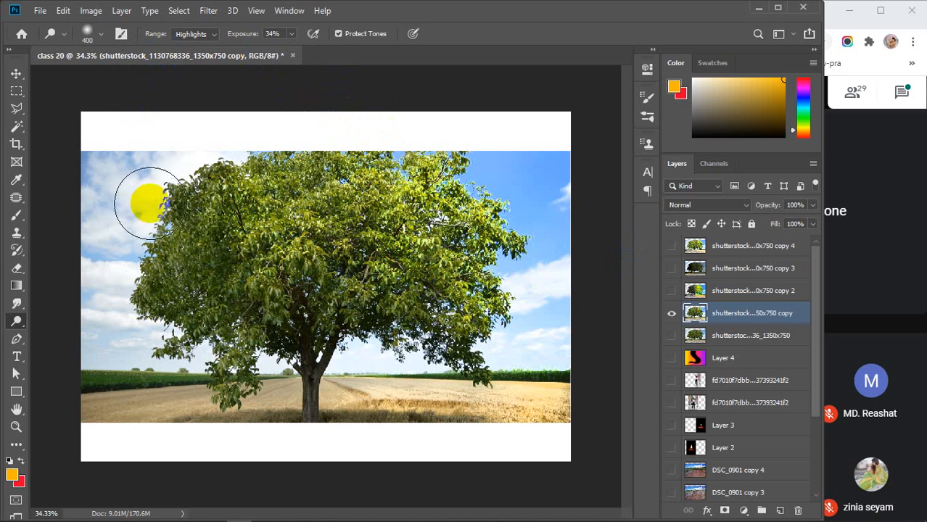
Switch to the Burn tool with the range set to Midtones at 40% exposure and darken the lower left foliage and trunk.
right_click(15, 322)
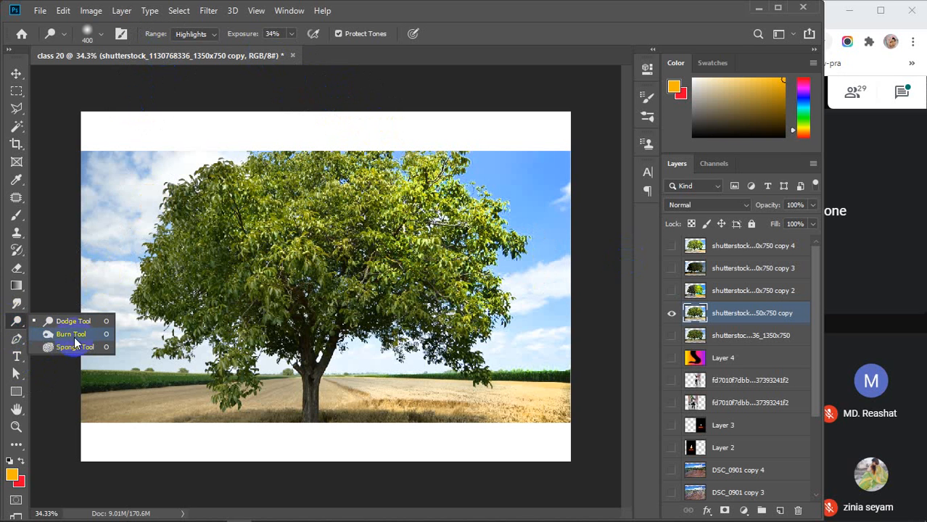
left_click(72, 333)
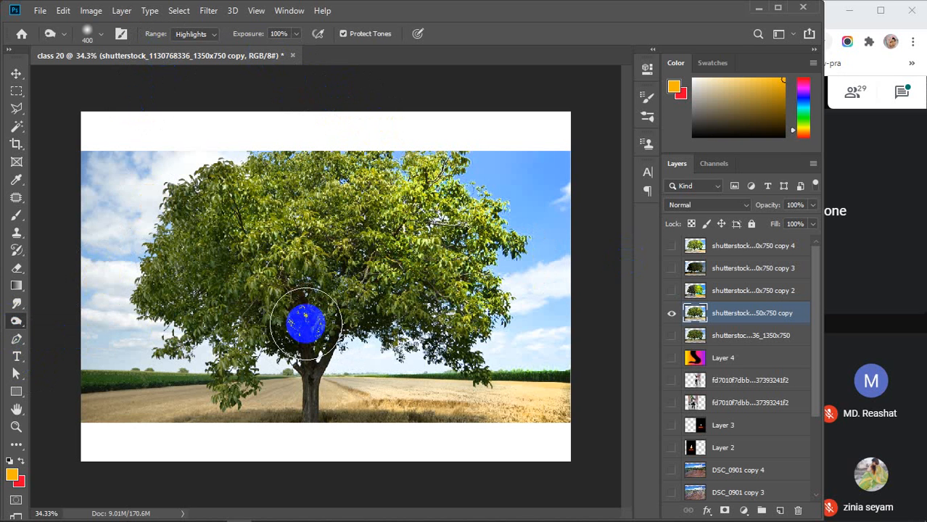
left_click(197, 34)
left_click(201, 58)
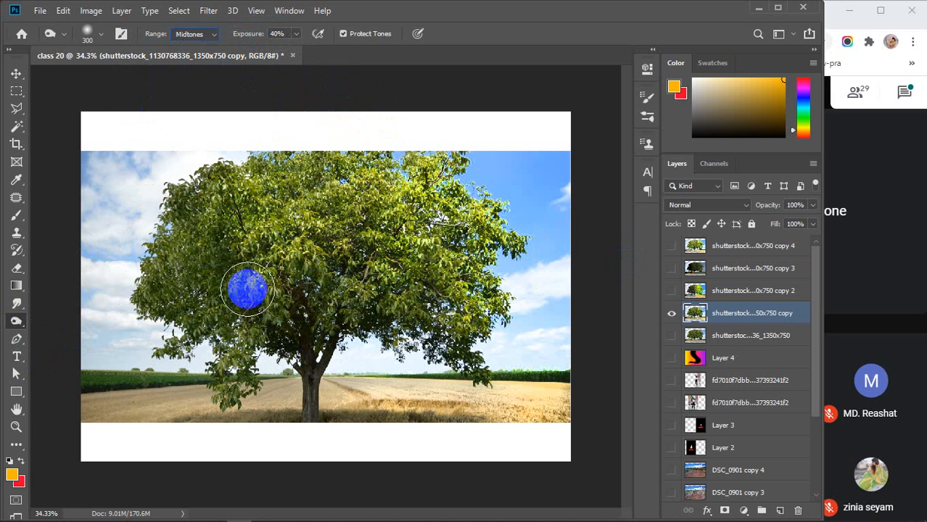
left_click_drag(245, 289, 302, 355)
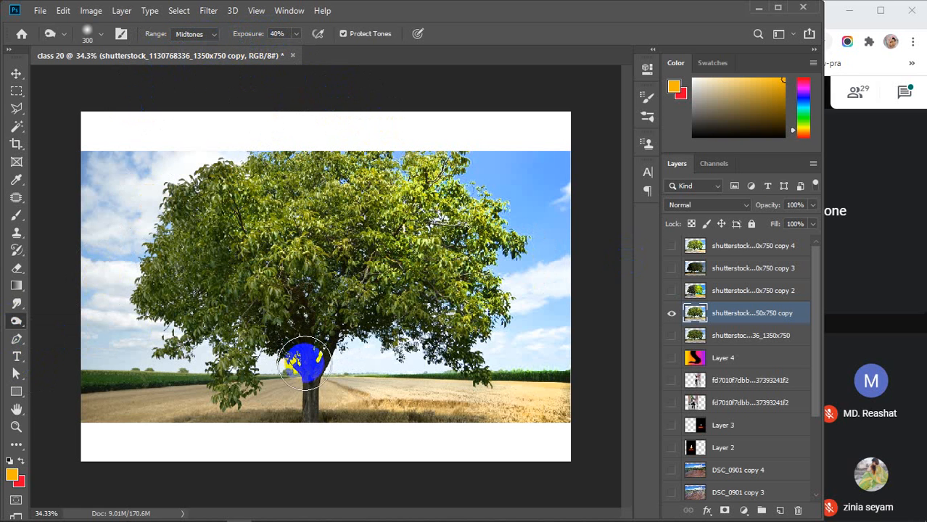
mouse_move(308, 392)
left_mouse_down()
mouse_move(313, 431)
mouse_move(317, 348)
mouse_move(272, 280)
mouse_move(237, 265)
mouse_move(220, 308)
mouse_move(170, 330)
mouse_move(305, 333)
left_mouse_up()
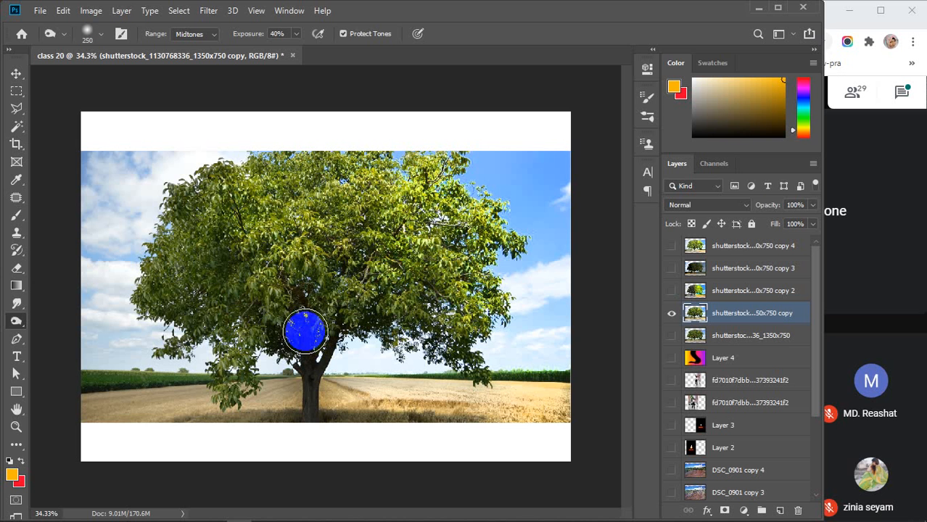
Reduce the burn brush size to 150 and darken the inner foliage, trunk and shaded ground beneath the tree.
key("bracketleft")
key("bracketleft")
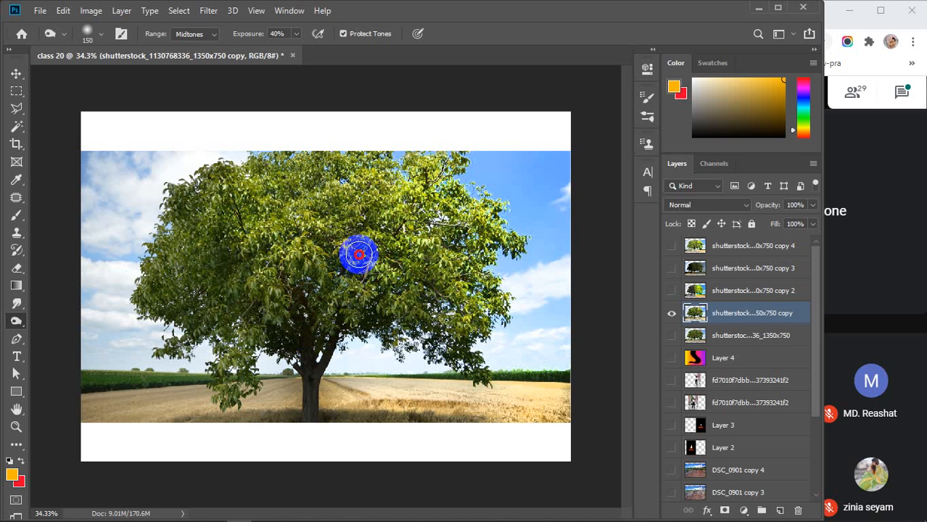
mouse_move(347, 269)
left_mouse_down()
mouse_move(450, 311)
mouse_move(329, 310)
mouse_move(373, 321)
mouse_move(405, 368)
mouse_move(379, 334)
mouse_move(340, 359)
mouse_move(309, 344)
mouse_move(300, 300)
mouse_move(311, 356)
mouse_move(298, 317)
mouse_move(273, 347)
mouse_move(288, 365)
mouse_move(376, 334)
mouse_move(358, 355)
mouse_move(271, 329)
mouse_move(292, 418)
mouse_move(182, 427)
mouse_move(290, 427)
mouse_move(198, 417)
mouse_move(368, 422)
mouse_move(333, 419)
left_mouse_up()
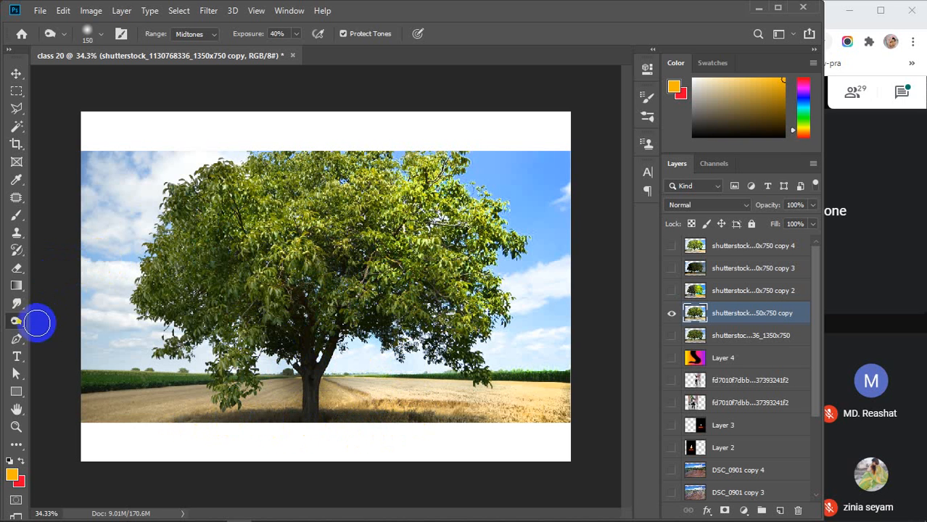
Set the Burn tool's range to Highlights at 100% exposure and burn the left edge of the foliage.
left_click(198, 33)
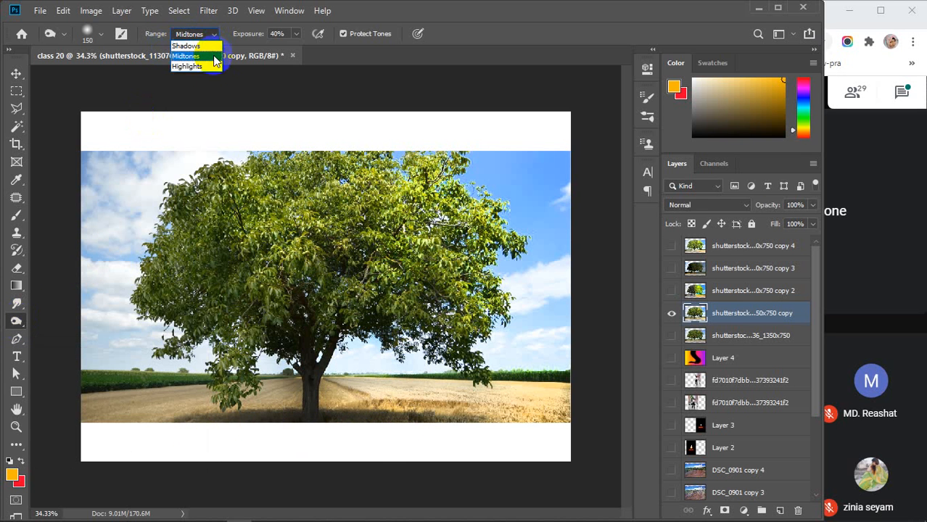
left_click(197, 65)
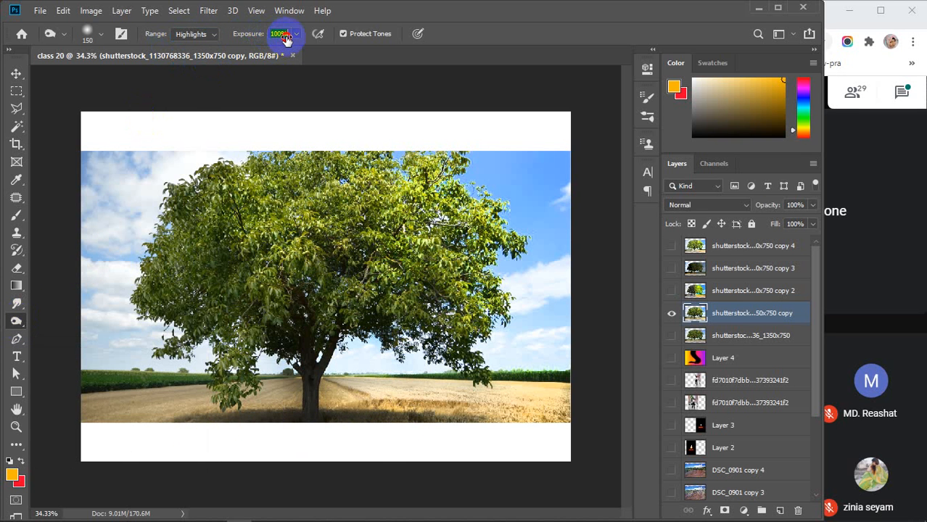
mouse_move(170, 238)
left_mouse_down()
mouse_move(122, 282)
mouse_move(136, 271)
left_mouse_up()
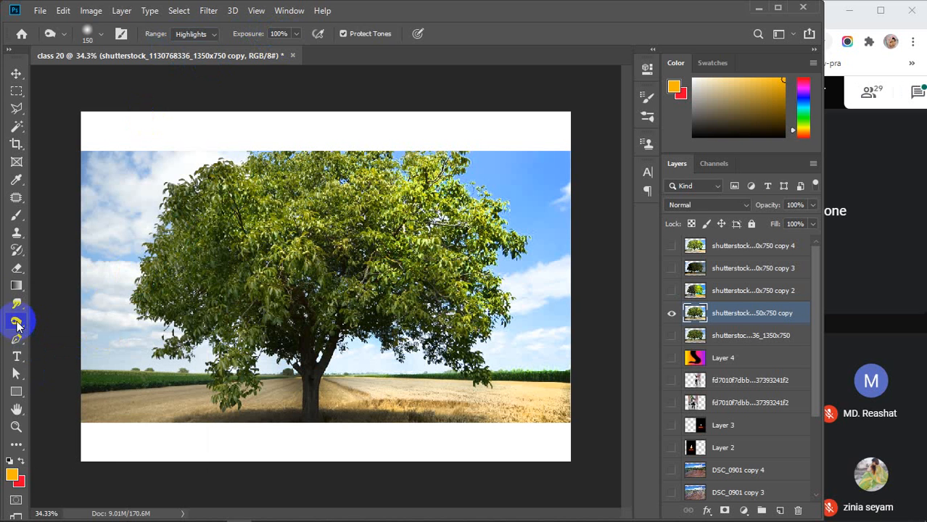
Switch to the Sharpen tool at 100% strength and sharpen the left side of the tree and sky.
left_click_drag(14, 304, 46, 316)
left_click_drag(161, 291, 149, 217)
mouse_move(118, 187)
left_mouse_down()
mouse_move(118, 176)
mouse_move(118, 197)
left_mouse_up()
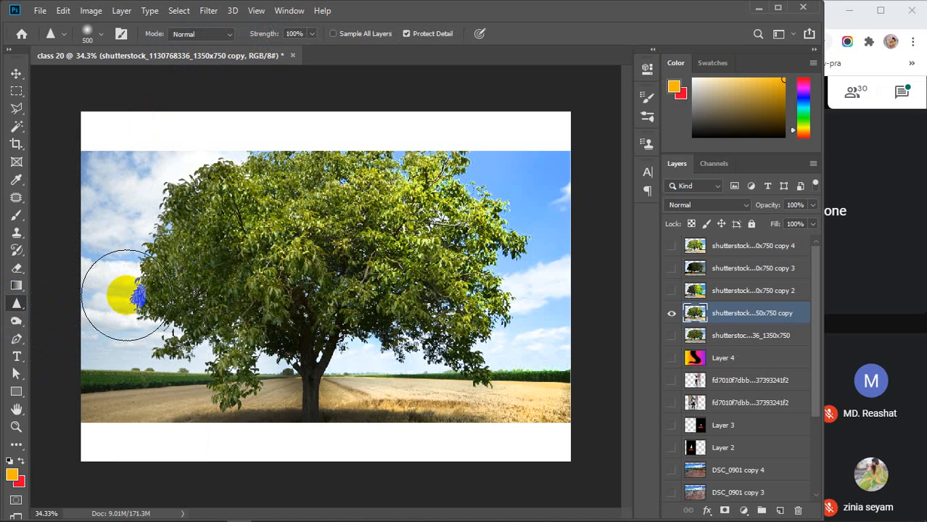
left_click(119, 334)
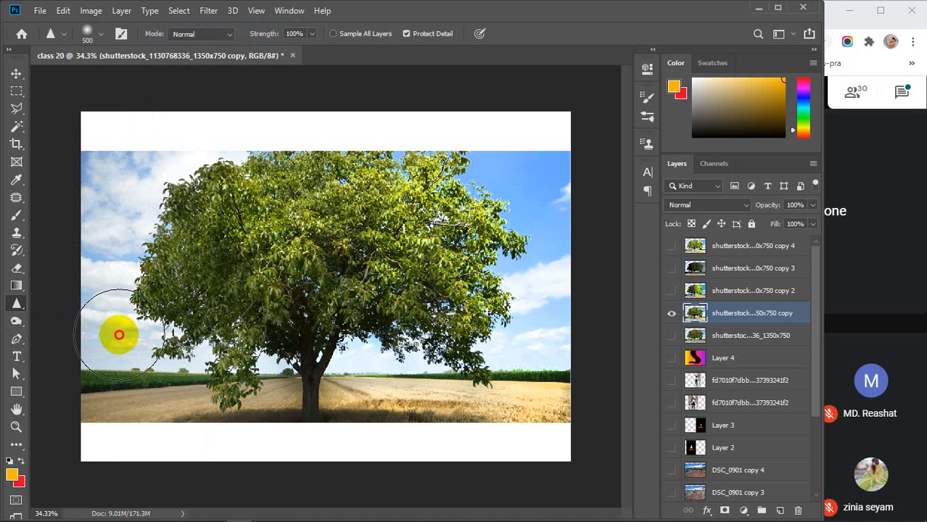
Switch to the Dodge tool with the range set to Midtones at 34% exposure and lighten the left foliage, sky and field.
right_click(14, 307)
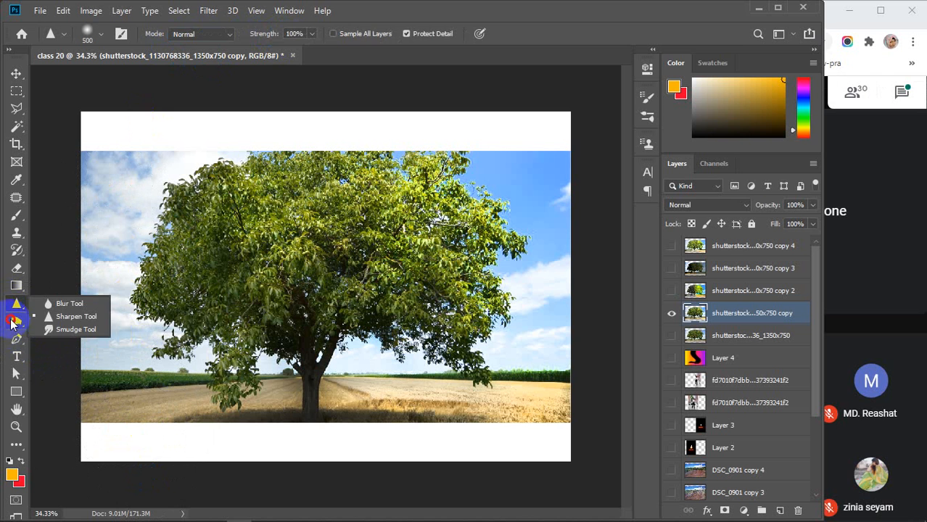
right_click(11, 325)
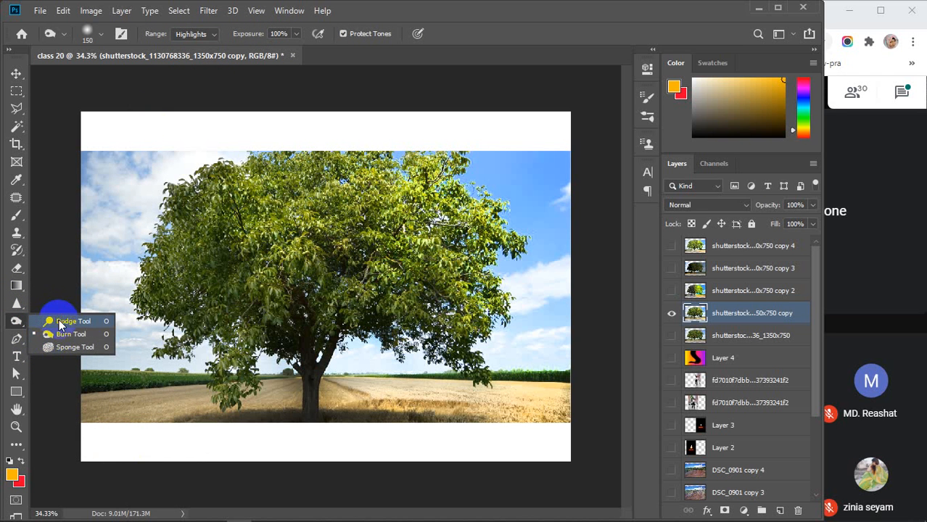
left_click(60, 322)
left_click(214, 34)
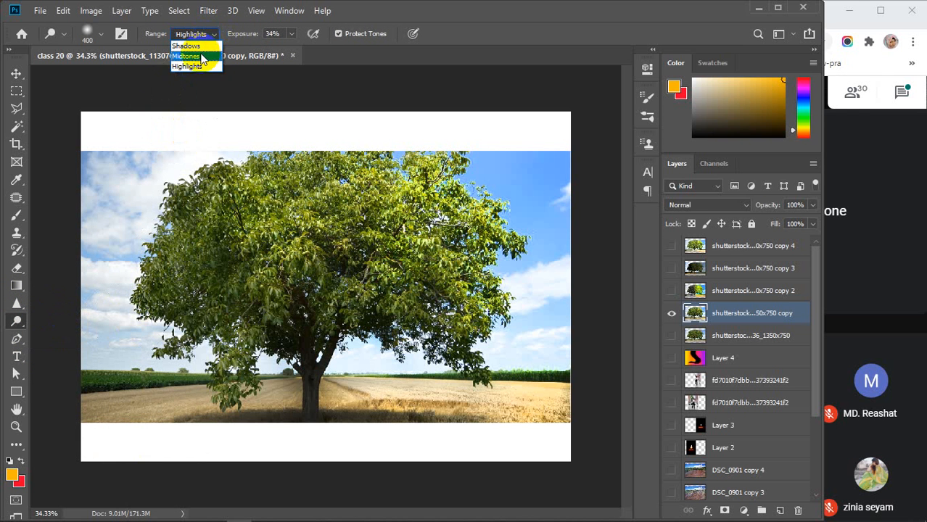
left_click(202, 58)
mouse_move(175, 205)
left_mouse_down()
mouse_move(156, 226)
mouse_move(172, 231)
mouse_move(148, 267)
mouse_move(161, 304)
left_mouse_up()
mouse_move(110, 161)
left_mouse_down()
mouse_move(129, 216)
mouse_move(85, 282)
mouse_move(103, 374)
left_mouse_up()
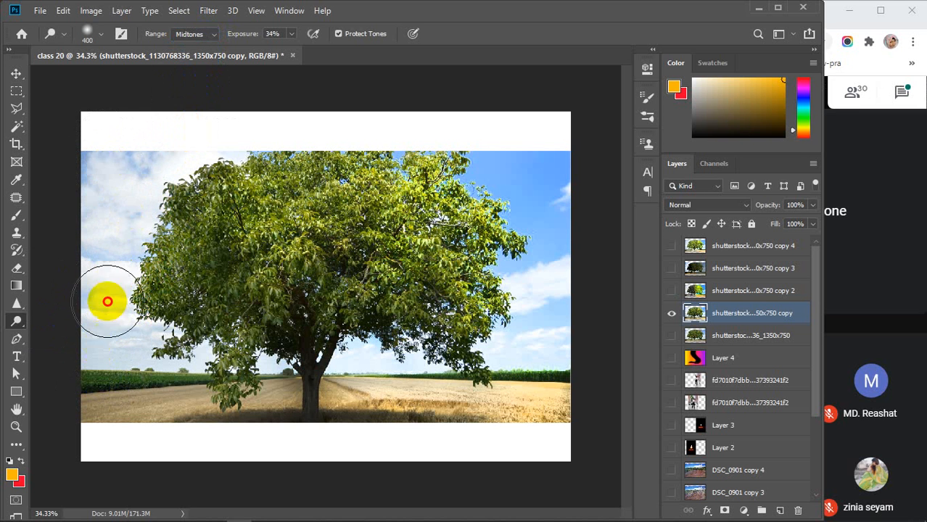
mouse_move(263, 155)
left_mouse_down()
mouse_move(363, 214)
mouse_move(195, 285)
mouse_move(158, 319)
mouse_move(167, 320)
mouse_move(174, 274)
mouse_move(195, 254)
mouse_move(228, 251)
mouse_move(220, 193)
mouse_move(185, 195)
mouse_move(203, 286)
mouse_move(184, 334)
mouse_move(151, 369)
mouse_move(246, 364)
mouse_move(167, 411)
mouse_move(118, 400)
mouse_move(173, 398)
mouse_move(99, 405)
mouse_move(397, 375)
mouse_move(414, 392)
mouse_move(496, 417)
mouse_move(431, 422)
mouse_move(567, 423)
mouse_move(408, 412)
mouse_move(384, 400)
mouse_move(354, 341)
mouse_move(345, 258)
mouse_move(301, 233)
mouse_move(270, 267)
mouse_move(248, 334)
mouse_move(302, 352)
mouse_move(308, 414)
mouse_move(236, 401)
mouse_move(239, 370)
mouse_move(228, 378)
mouse_move(208, 332)
mouse_move(164, 347)
mouse_move(184, 333)
mouse_move(207, 271)
mouse_move(181, 290)
mouse_move(207, 228)
mouse_move(190, 238)
mouse_move(132, 333)
mouse_move(169, 297)
mouse_move(214, 193)
mouse_move(186, 187)
mouse_move(141, 249)
mouse_move(244, 232)
mouse_move(224, 347)
mouse_move(166, 212)
left_mouse_up()
Reduce the dodge brush size to 200, lighten the top and left of the tree's crown, and switch to the Move tool.
key("bracketleft")
key("bracketleft")
left_click(16, 73)
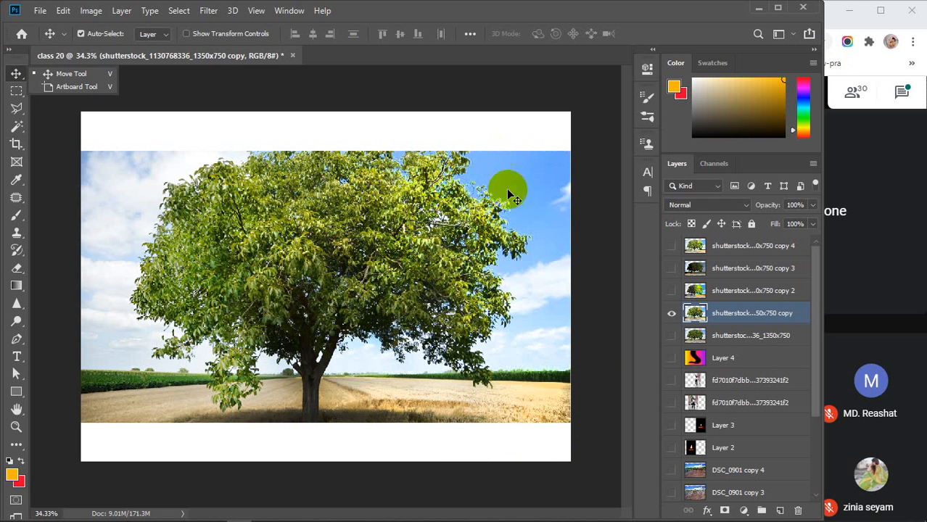
left_click(15, 324)
left_click(74, 325)
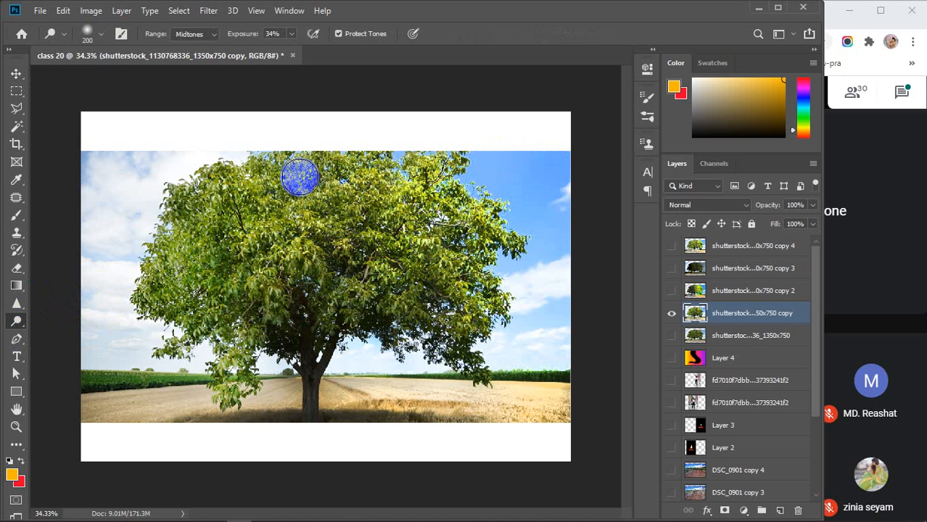
mouse_move(315, 163)
left_mouse_down()
mouse_move(204, 205)
mouse_move(366, 156)
mouse_move(327, 243)
mouse_move(296, 216)
mouse_move(162, 302)
mouse_move(230, 207)
mouse_move(49, 419)
left_mouse_up()
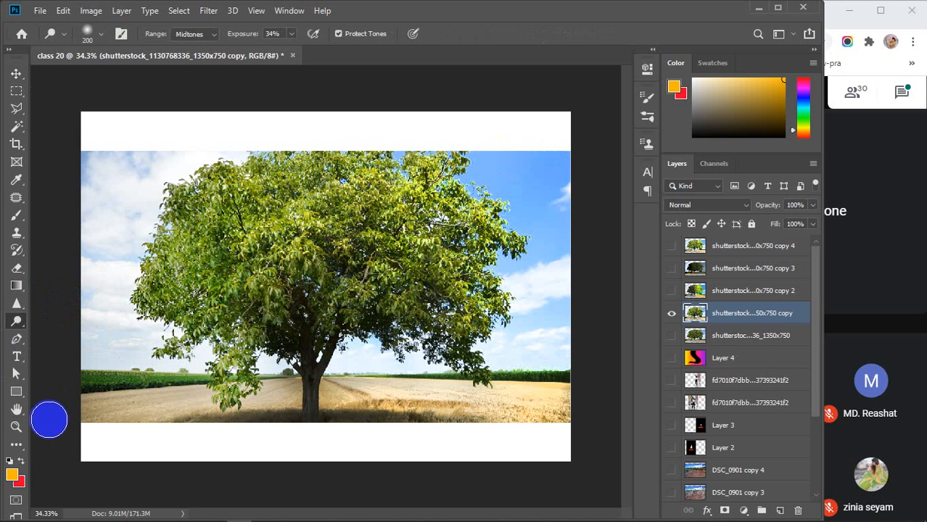
key("v")
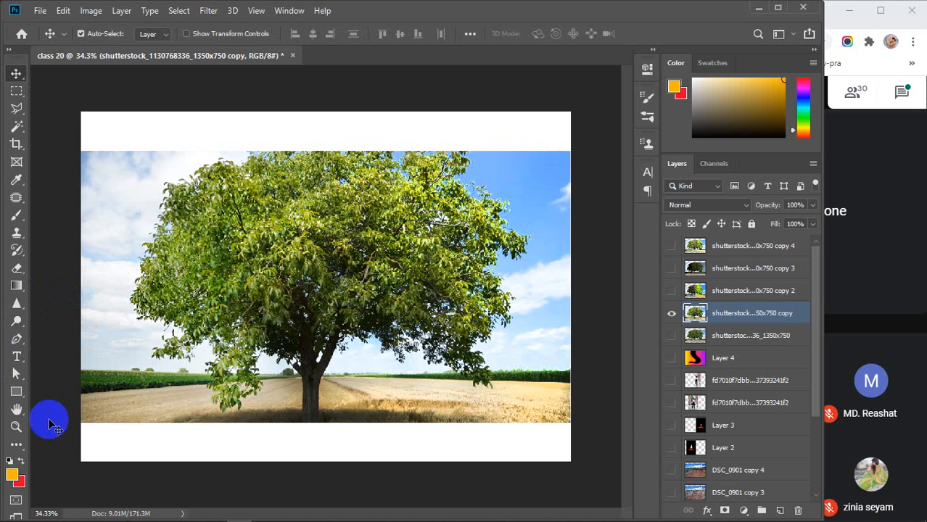
Show the original tree layer and toggle the first copy's visibility to compare before and after.
left_click(671, 313)
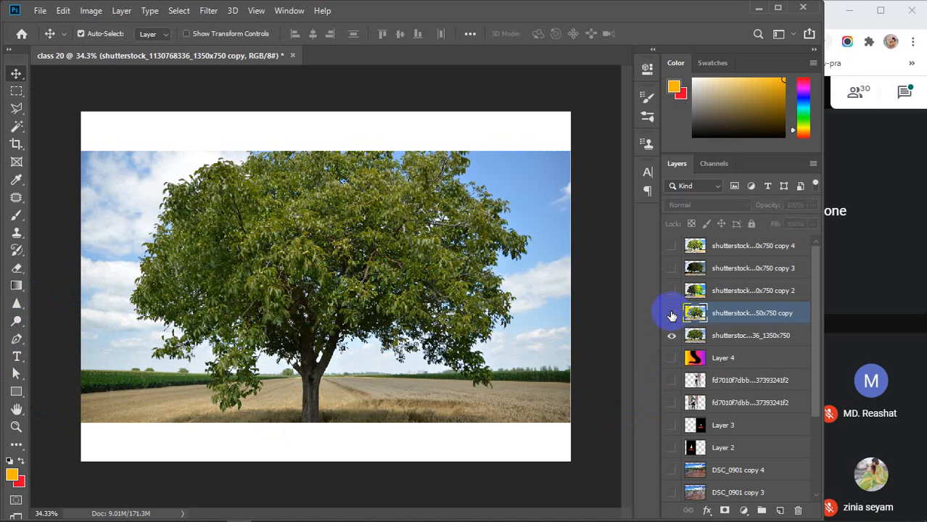
left_click(671, 314)
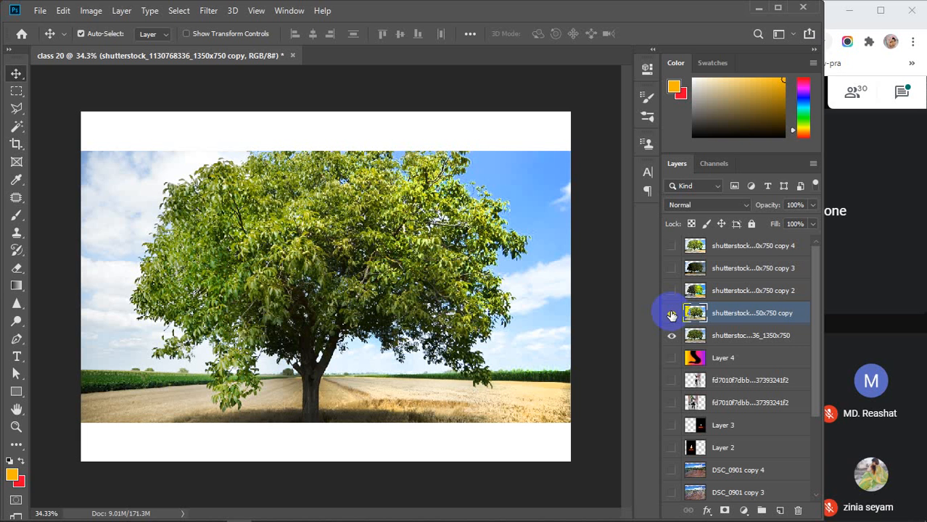
left_click(671, 314)
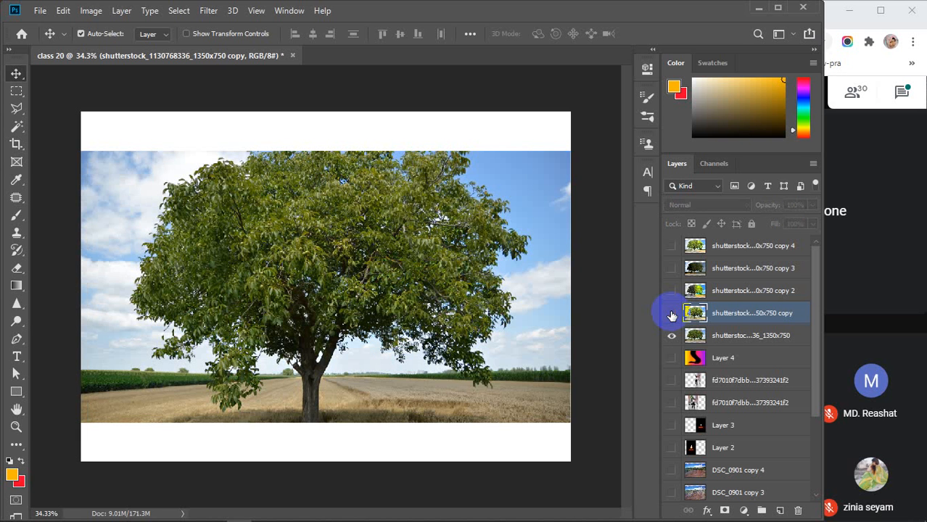
left_click(671, 314)
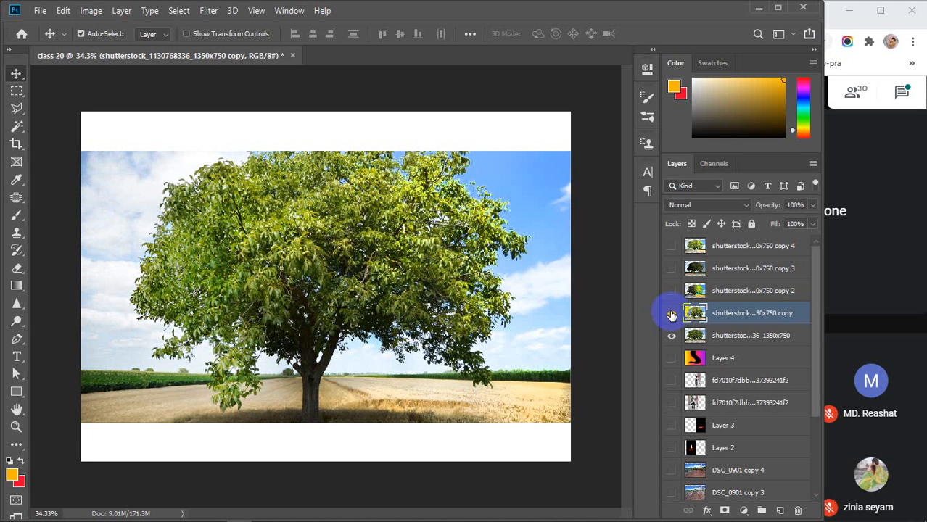
left_click(672, 314)
left_click(671, 314)
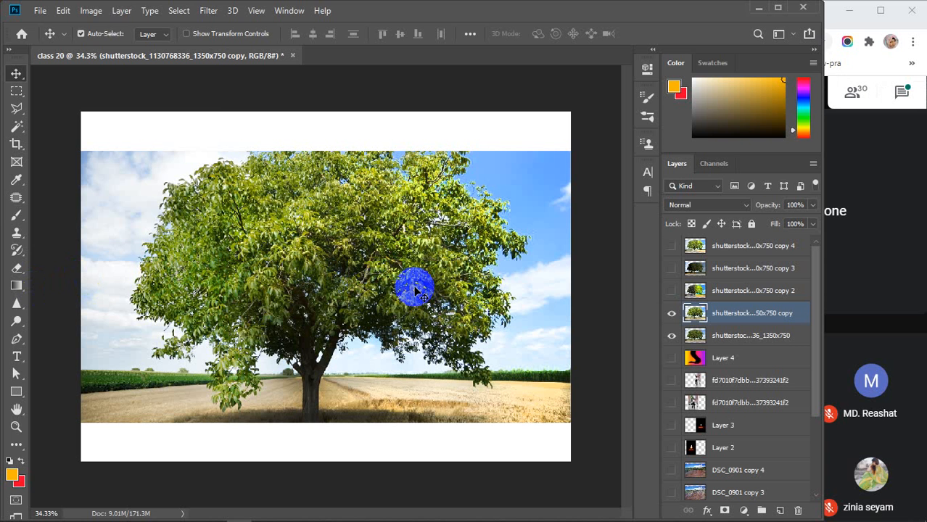
left_click(91, 10)
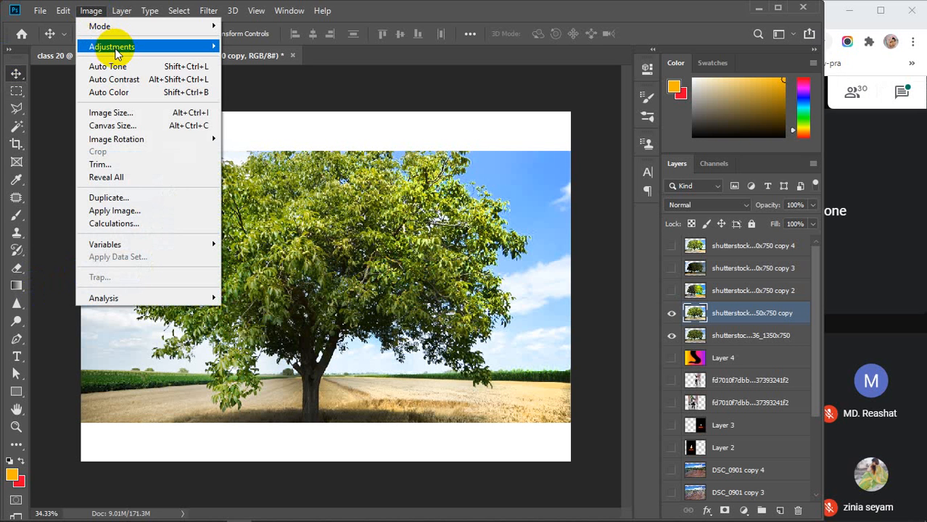
mouse_move(114, 46)
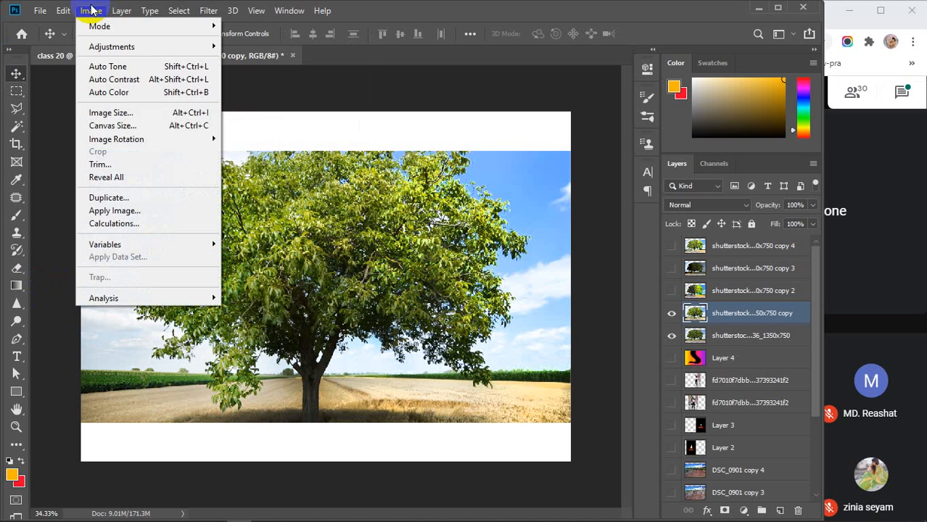
left_click(576, 153)
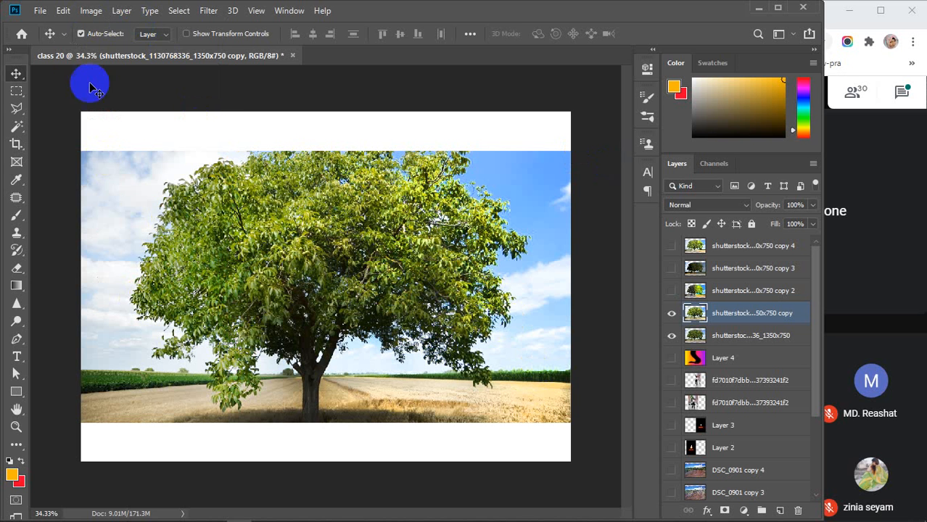
left_click(91, 10)
left_click(88, 8)
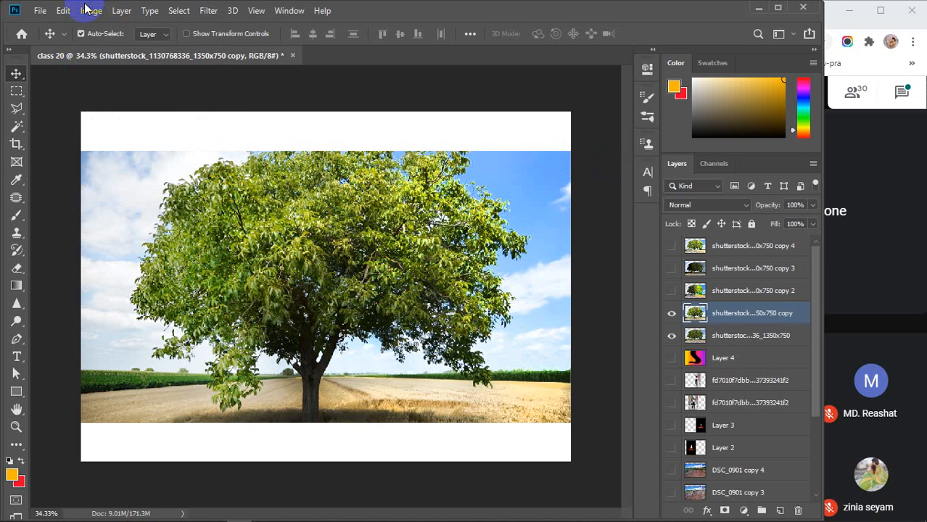
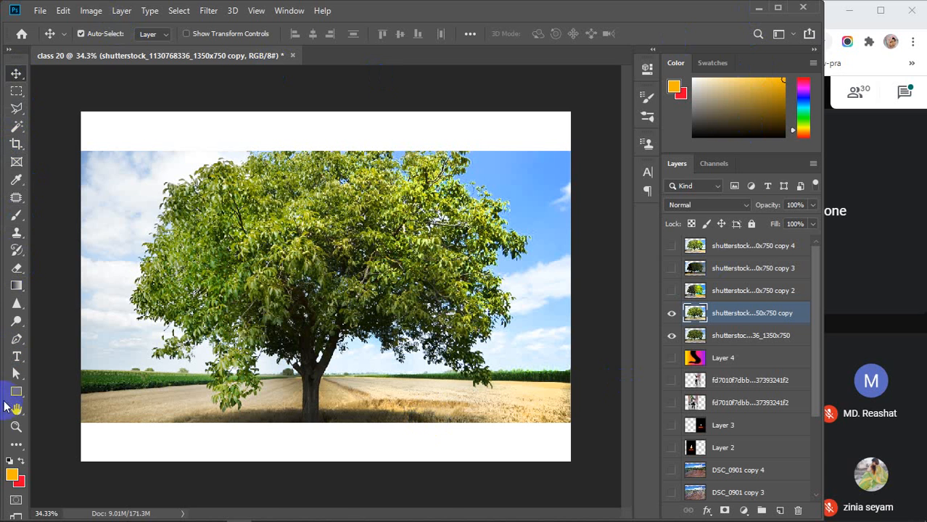
left_click(88, 12)
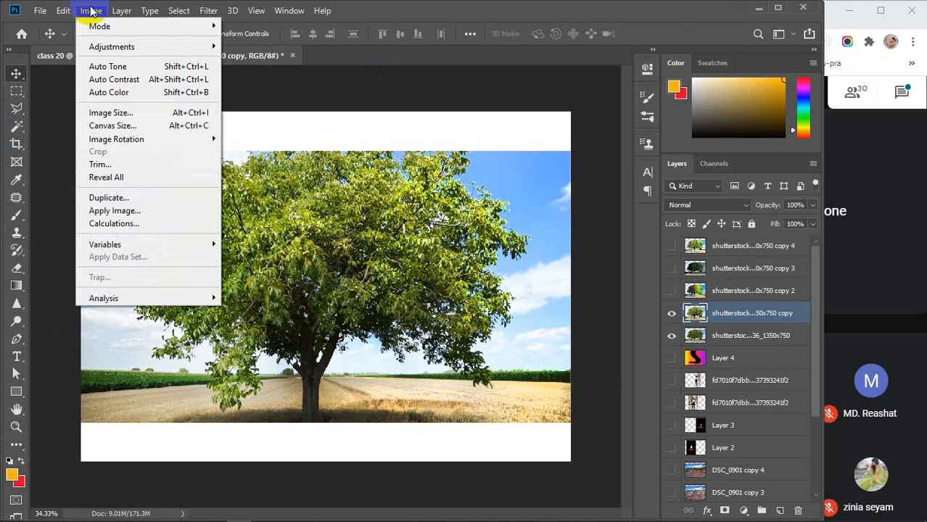
left_click(91, 11)
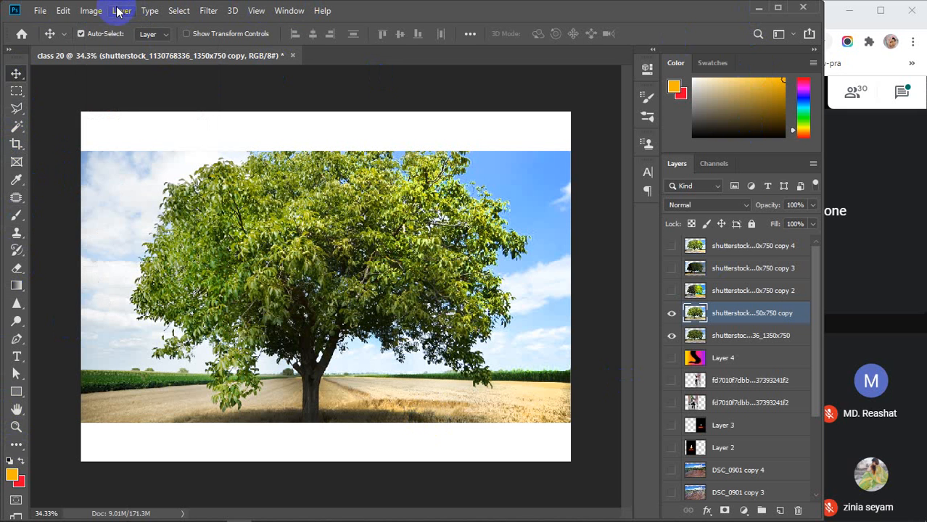
left_click(91, 11)
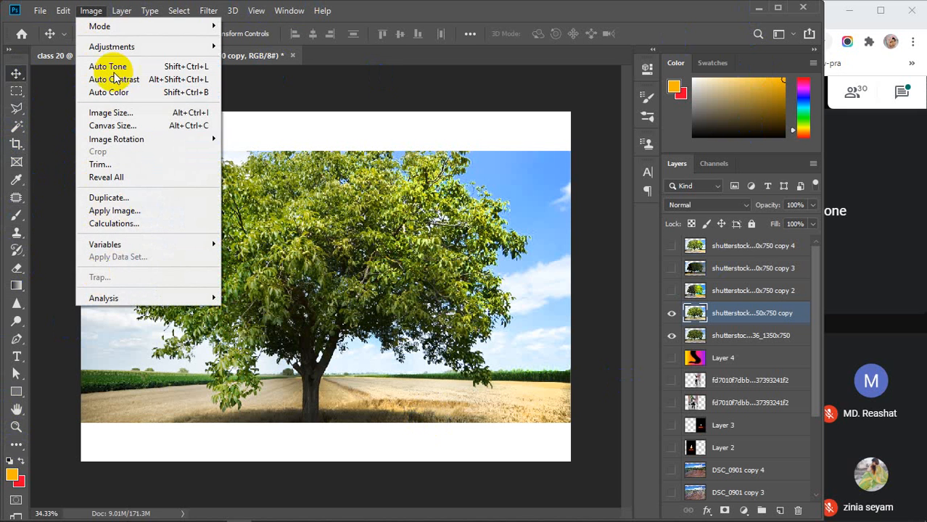
left_click(96, 11)
left_click(97, 11)
left_click(94, 11)
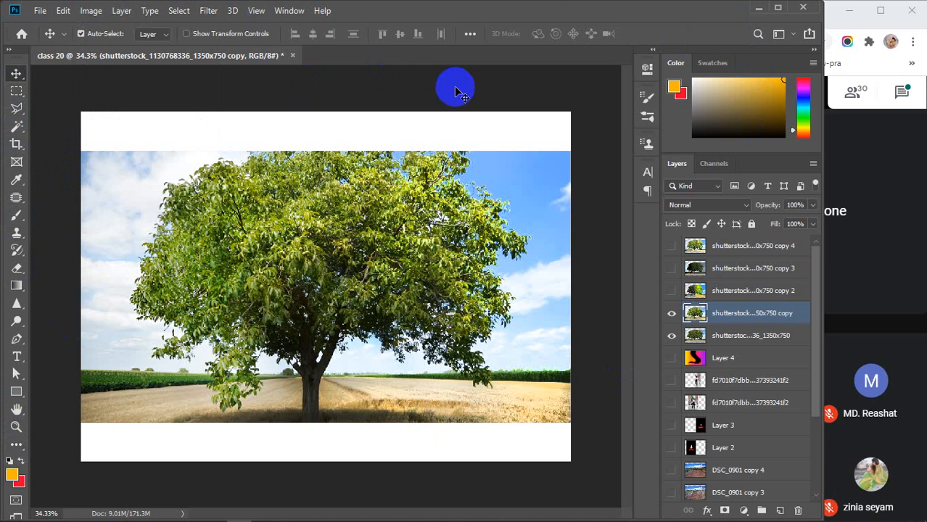
Minimize the Photoshop window to reach the desktop.
left_click(761, 7)
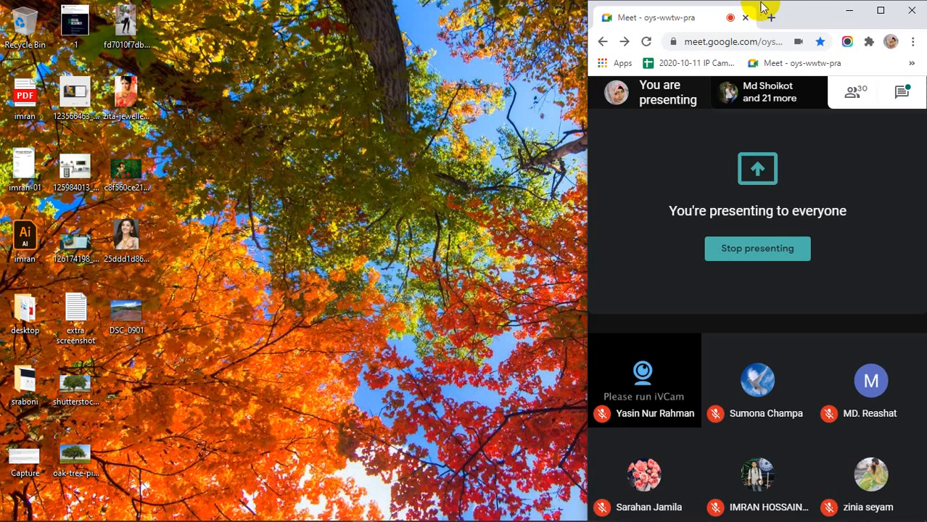
View the Google Meet window at full size, restore it to the upper part of the screen, and switch back to Photoshop.
left_click(879, 10)
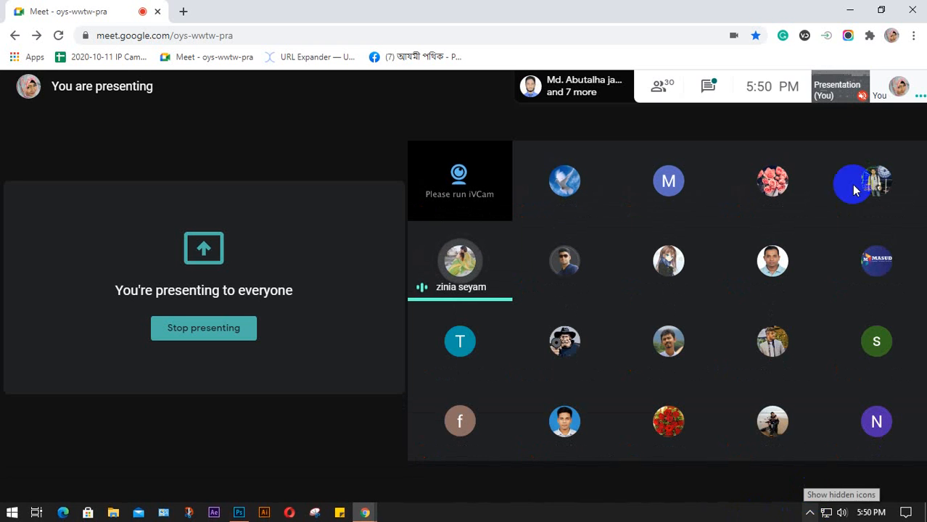
left_click(883, 11)
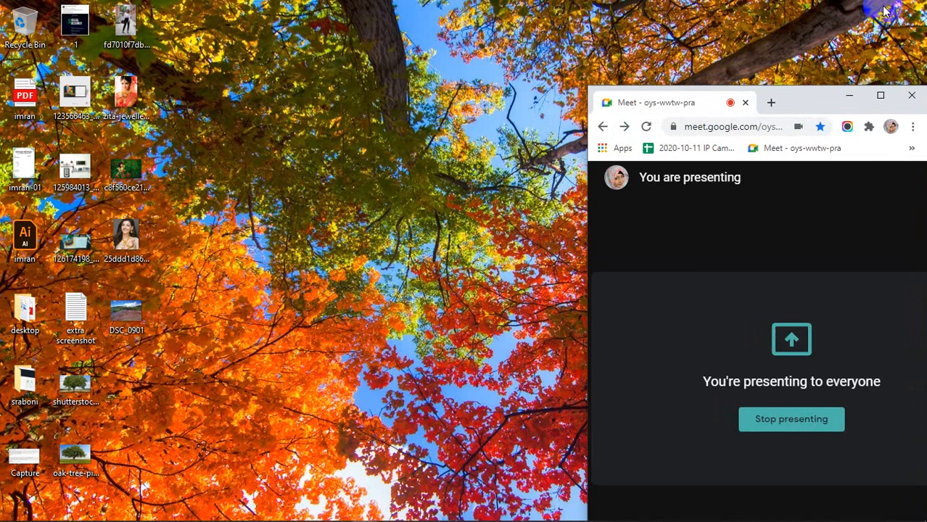
left_click_drag(807, 86, 803, 6)
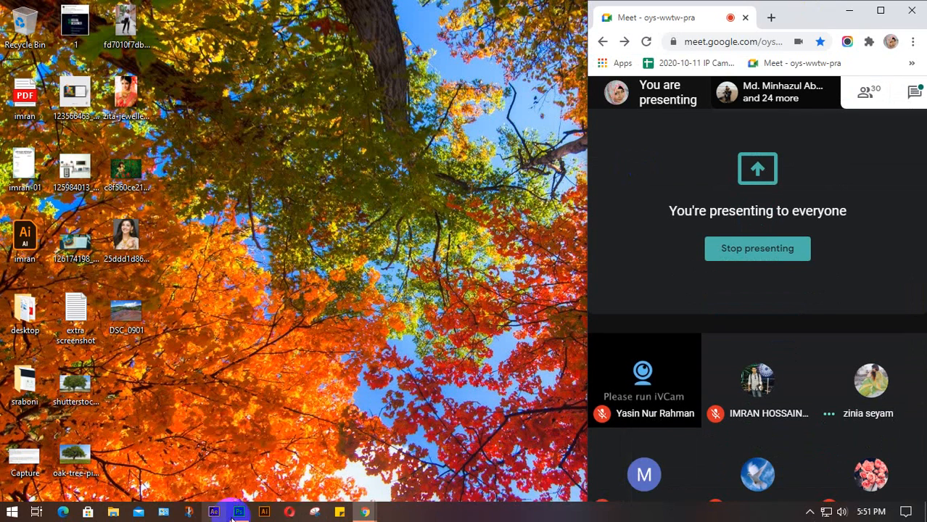
left_click(238, 512)
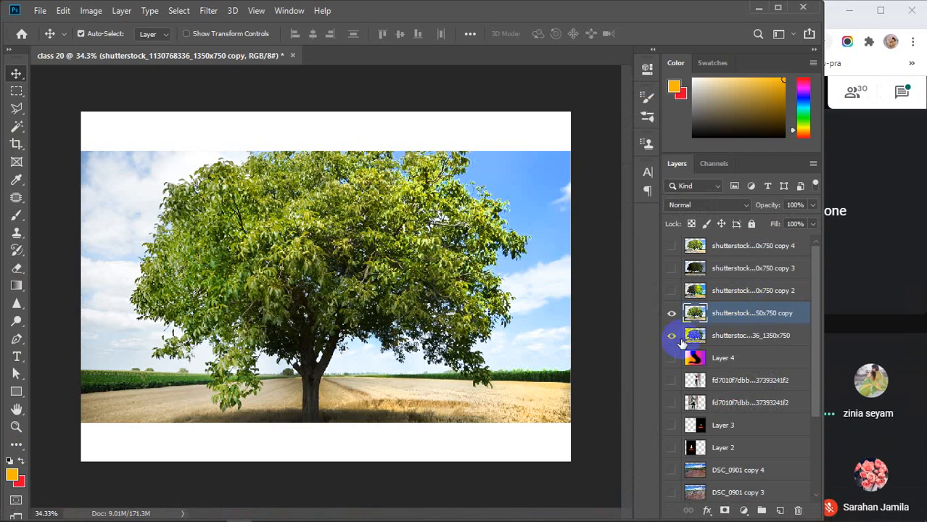
Hide the two visible tree layers and delete the old gradient Layer 4 with the black smear.
left_click(671, 358)
left_click(671, 316)
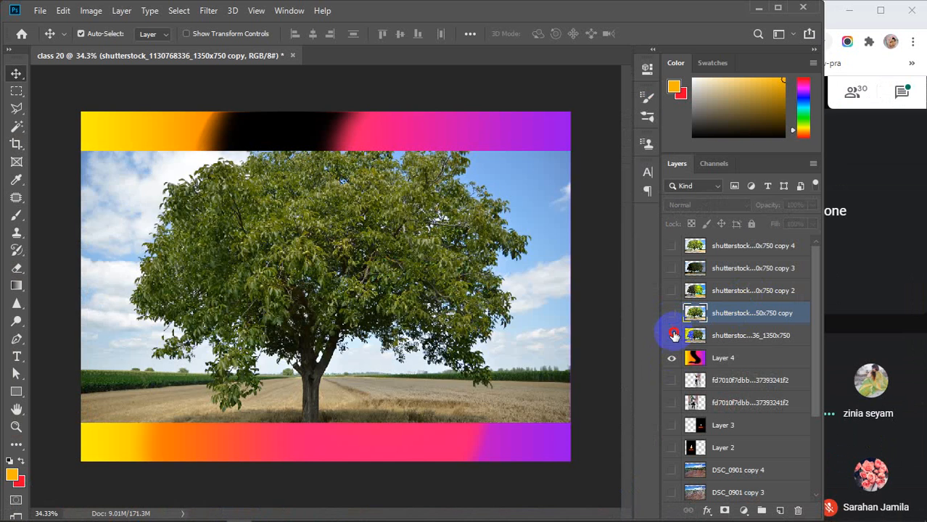
left_click(672, 336)
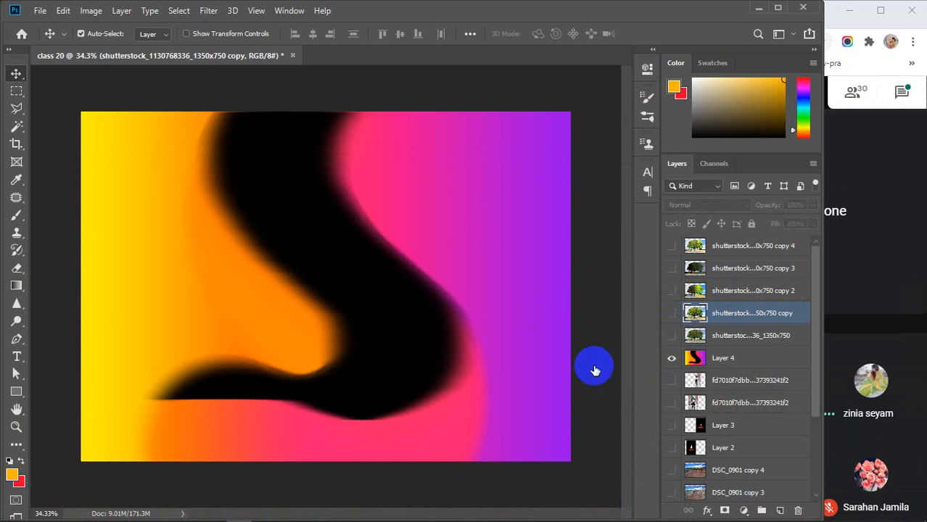
left_click(742, 361)
key("Delete")
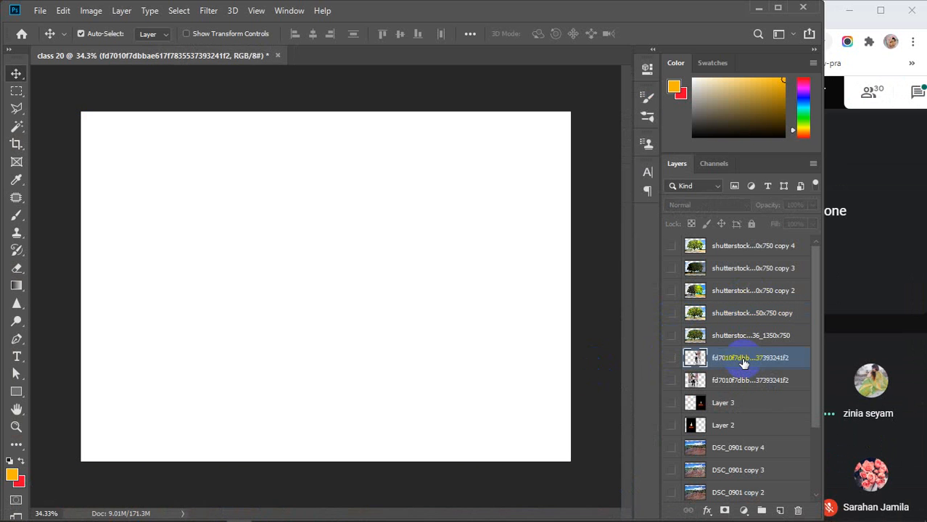
Add a new layer and fill it diagonally with the yellow-orange-pink-purple linear gradient from upper left to lower right.
left_click(781, 512)
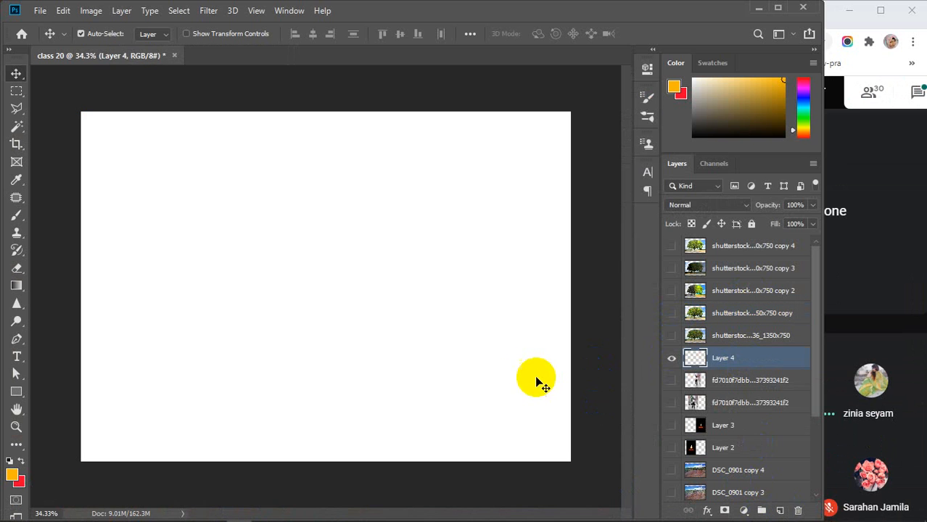
left_click(17, 285)
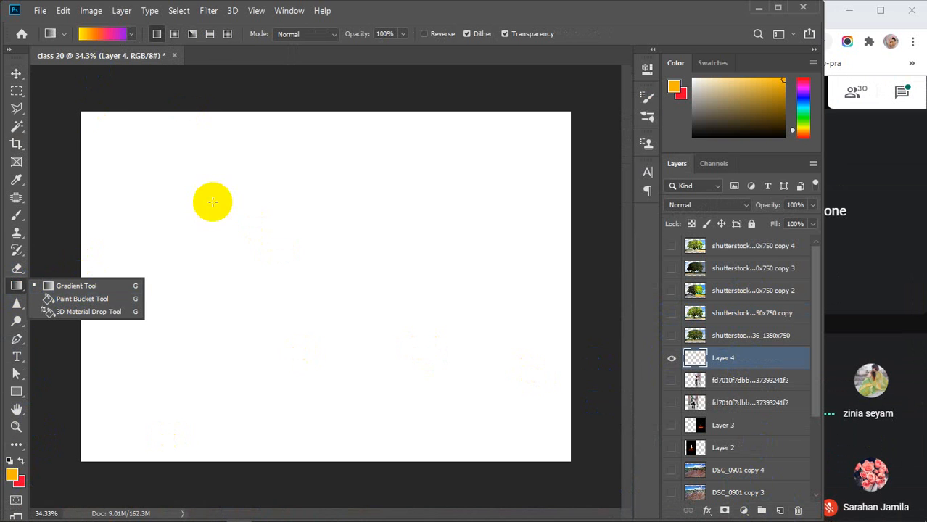
left_click_drag(128, 182, 528, 382)
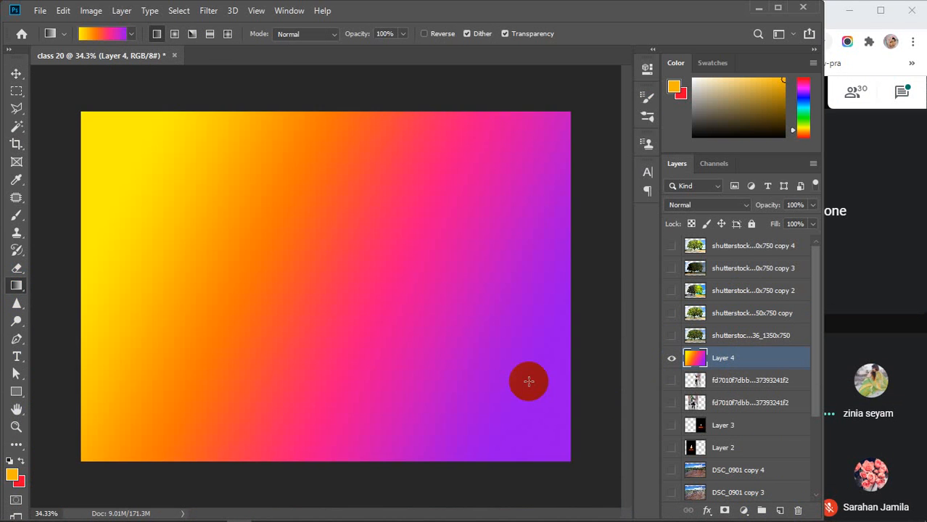
left_click_drag(201, 192, 471, 429)
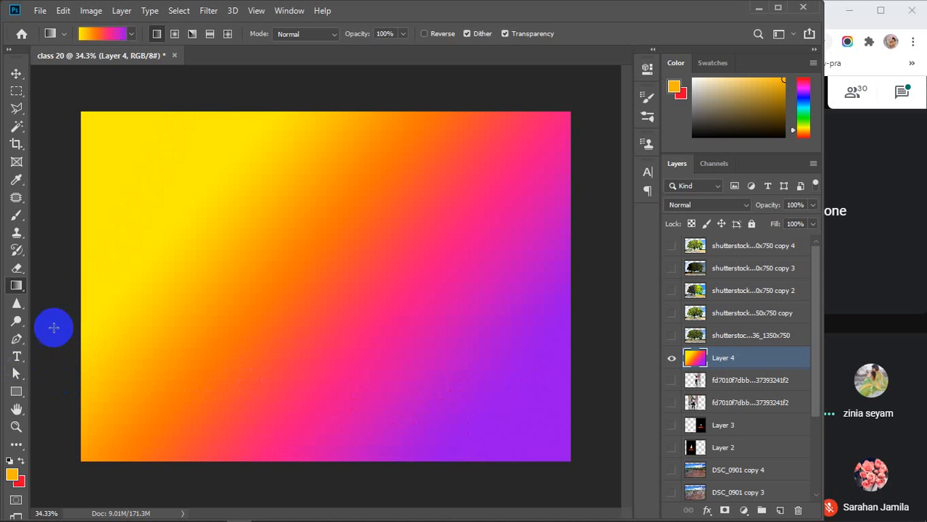
Switch to the Smudge tool, try a curved smear from the gradient's upper right toward its left, and undo it.
left_click(14, 305)
left_click(75, 329)
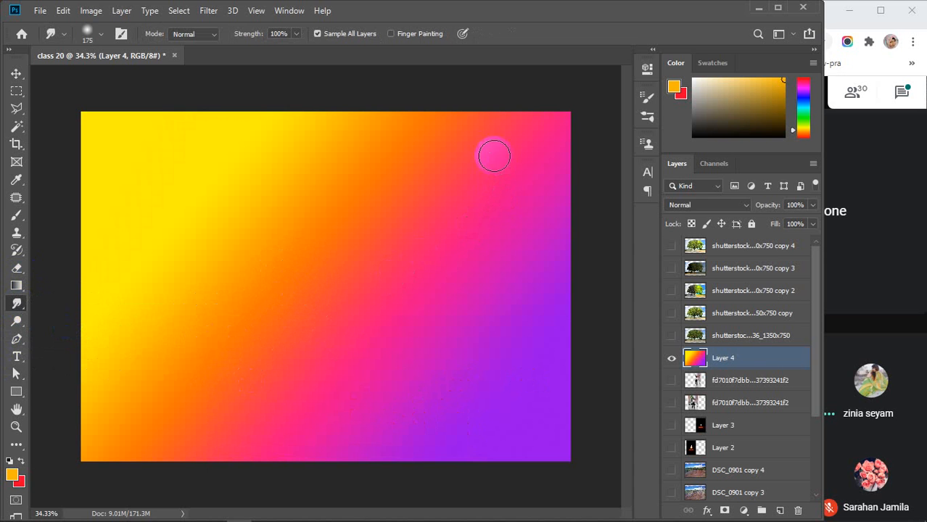
mouse_move(468, 150)
left_mouse_down()
mouse_move(461, 199)
mouse_move(479, 273)
mouse_move(452, 314)
mouse_move(319, 351)
mouse_move(269, 325)
left_mouse_up()
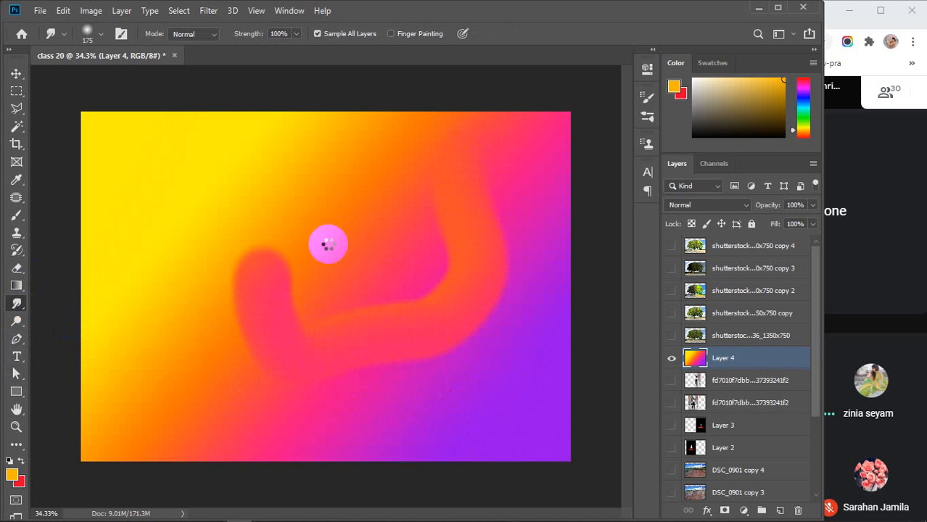
key("ctrl+z")
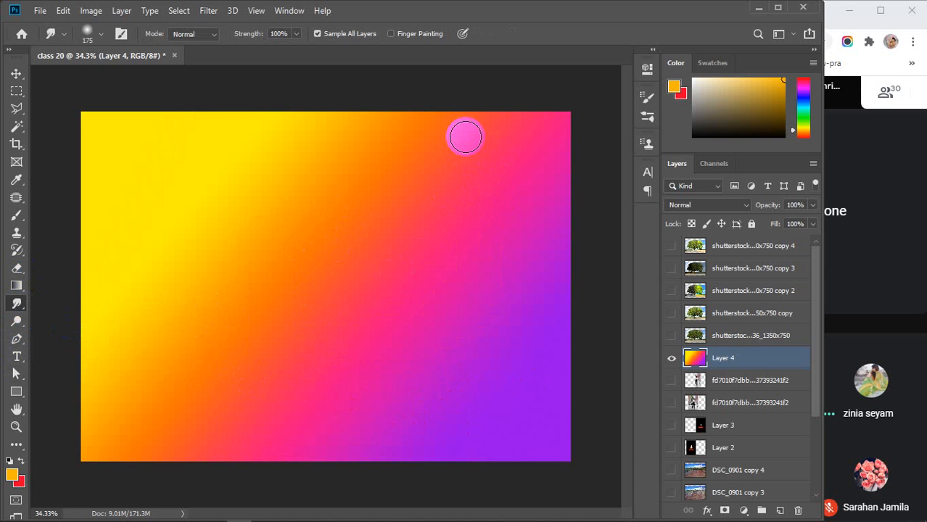
Try smudging down from the gradient's upper edge, undo the first stroke, and smear a winding band to the lower edge.
mouse_move(464, 128)
left_mouse_down()
mouse_move(406, 196)
mouse_move(399, 258)
left_mouse_up()
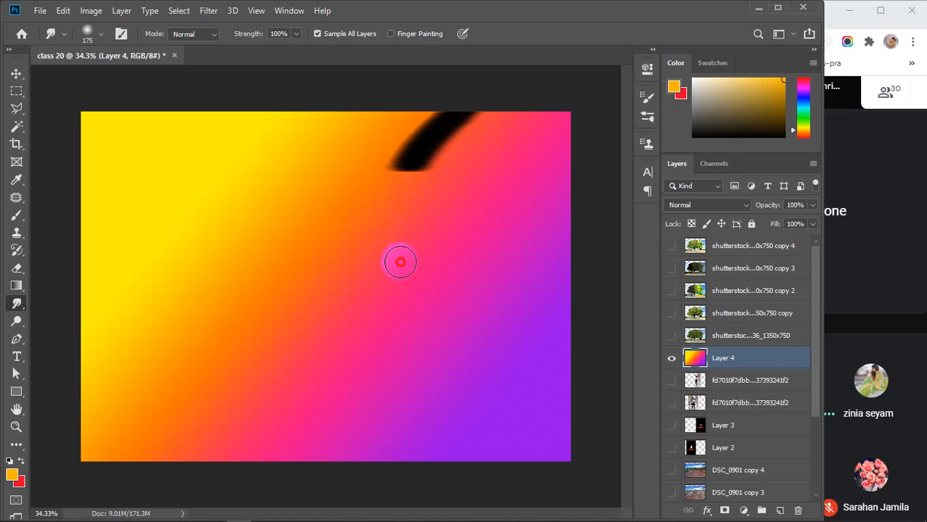
key("ctrl+z")
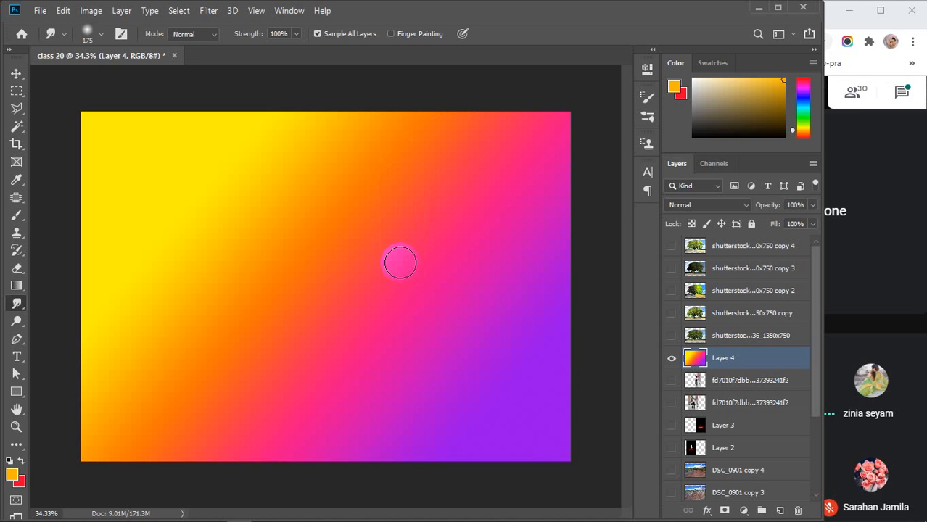
left_click_drag(468, 130, 447, 219)
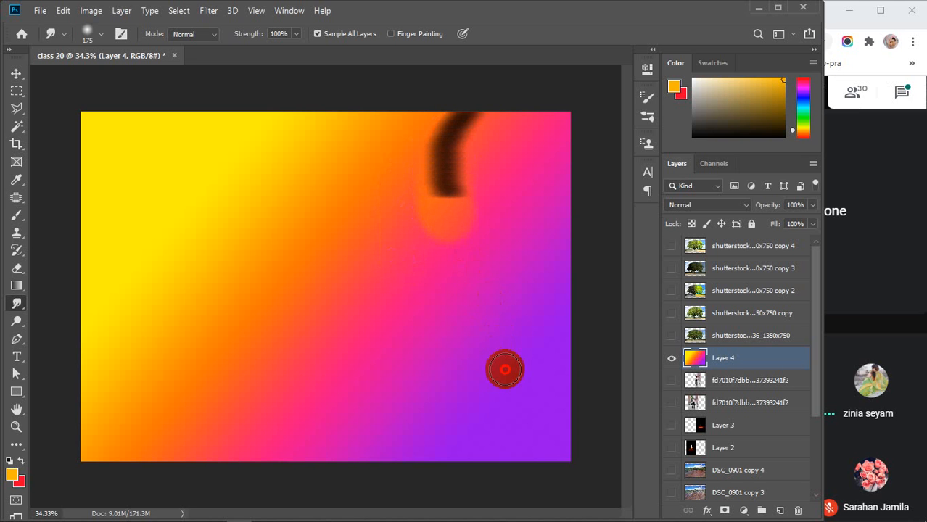
left_click_drag(505, 370, 471, 467)
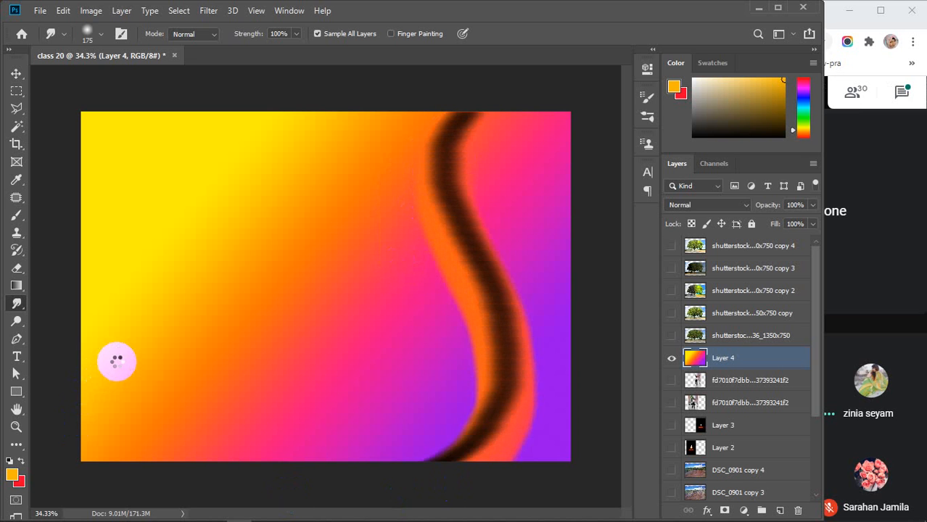
Delete the ten hidden layers between Layer 4 and the Background, from the upper fd7010f7 photo layer down to Layer 1.
scroll(719, 411, "down", 3)
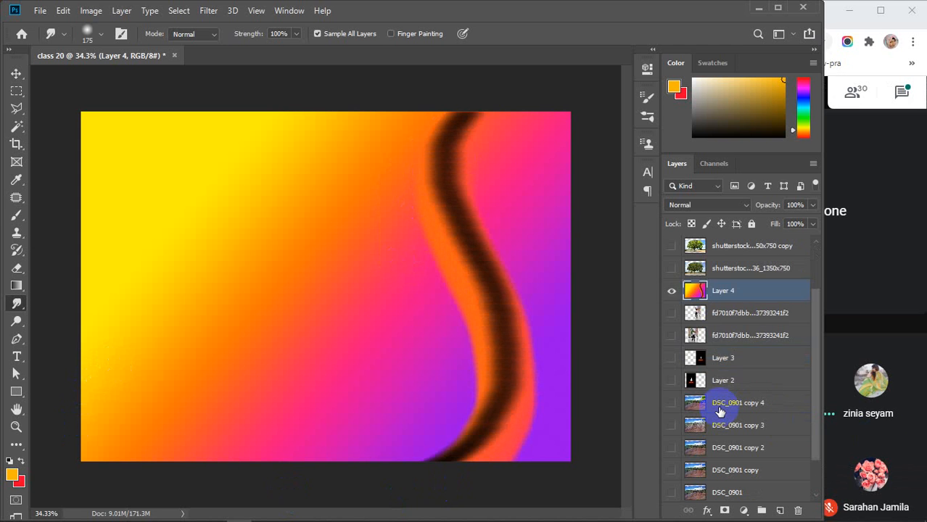
scroll(719, 411, "up", 1)
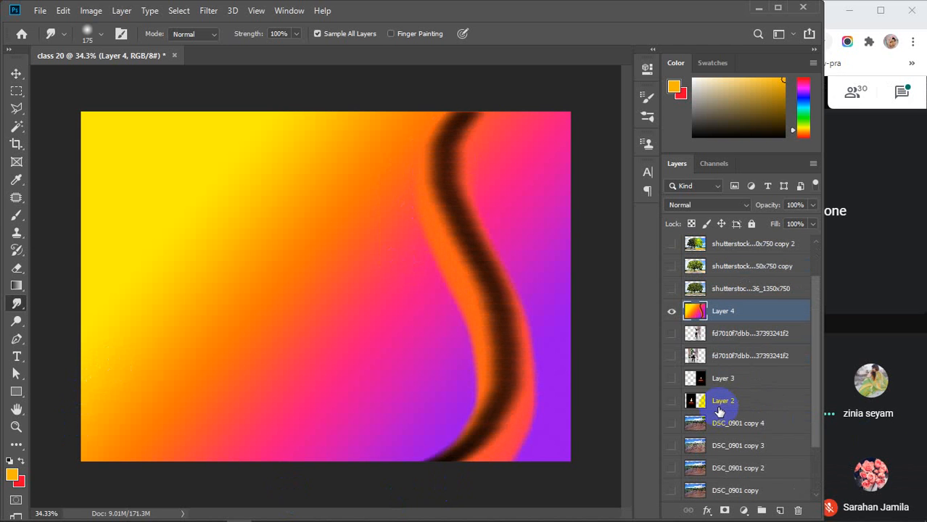
left_click(745, 333)
key("Delete")
key("Delete")
key("Delete")
key("Delete")
key("Delete")
key("Delete")
key("Delete")
key("Delete")
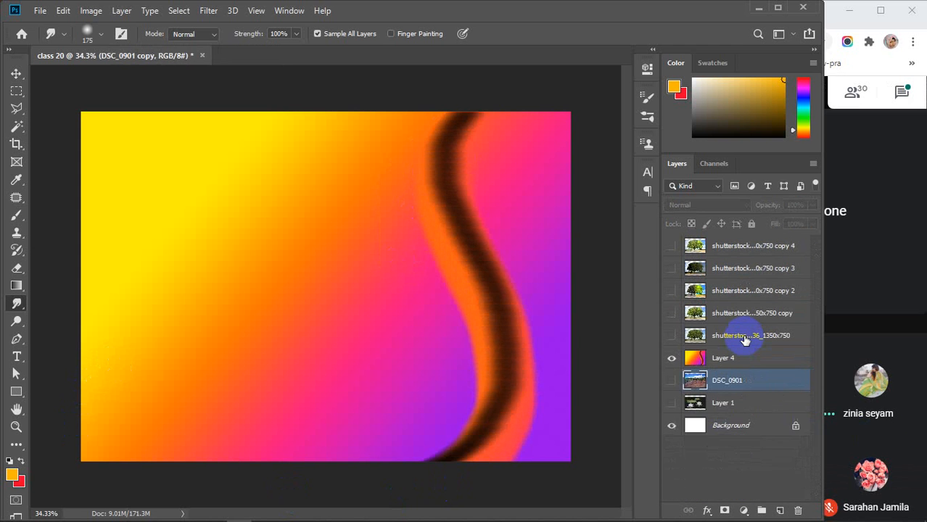
key("Delete")
key("Delete")
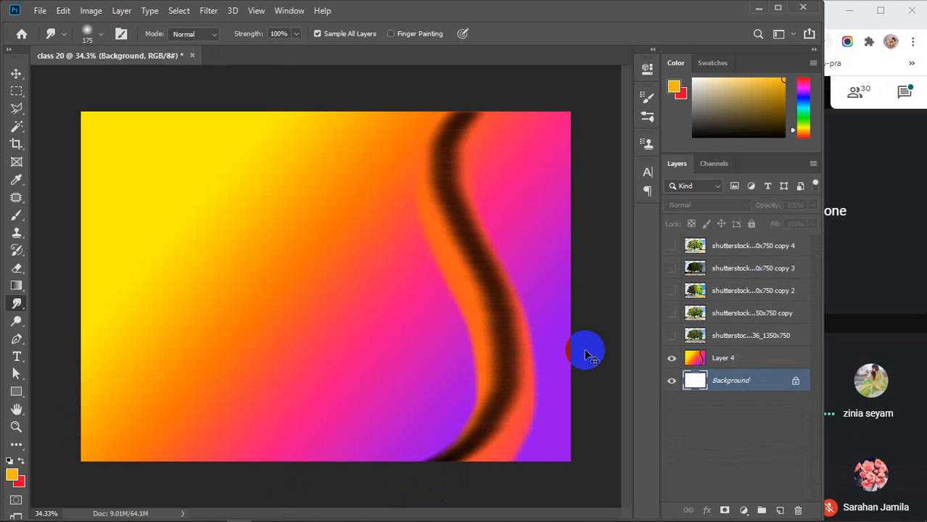
Undo the layer deletions and the winding smudge strokes on the gradient.
key("ctrl+z")
key("ctrl+z")
key("ctrl+z")
key("ctrl+z")
key("ctrl+z")
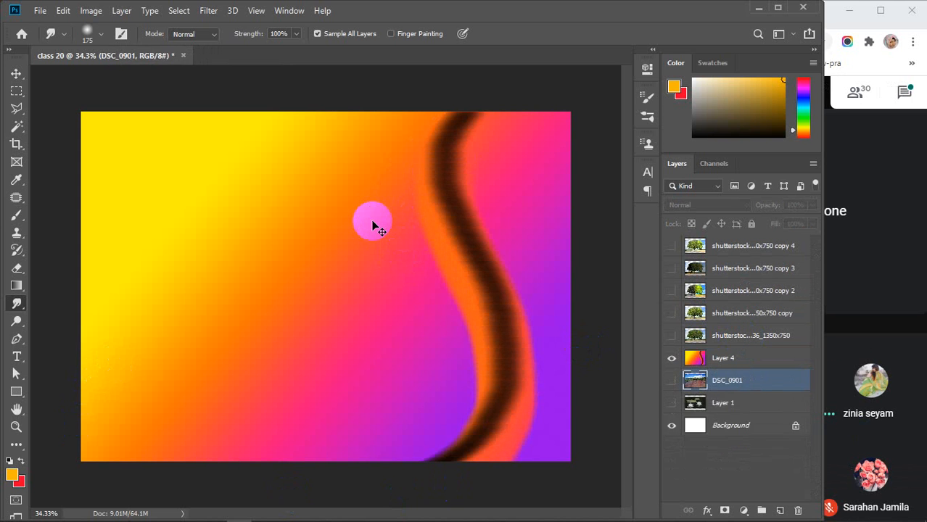
key("ctrl+z")
key("ctrl+z")
key("ctrl+z")
key("ctrl+z")
key("ctrl+z")
key("ctrl+z")
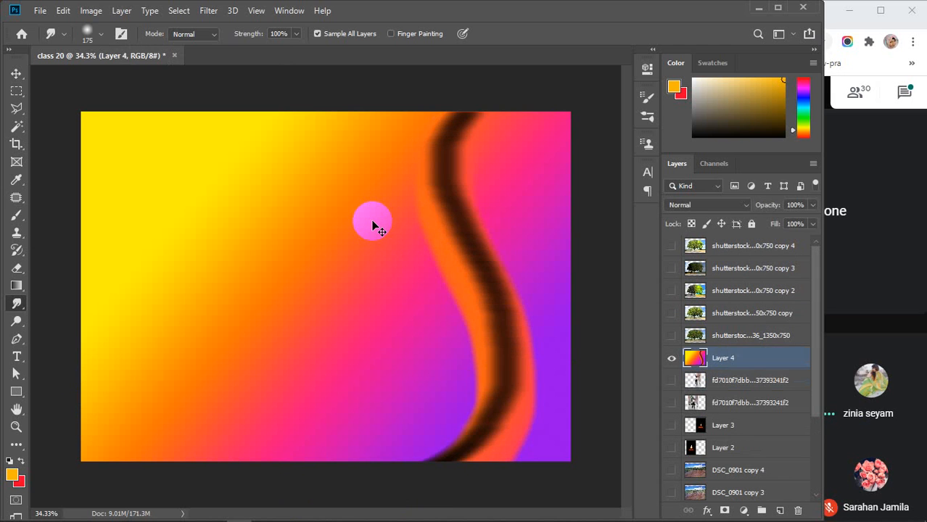
Remove every hidden layer below the clean gradient Layer 4, leaving only the Background beneath it.
left_click(738, 383)
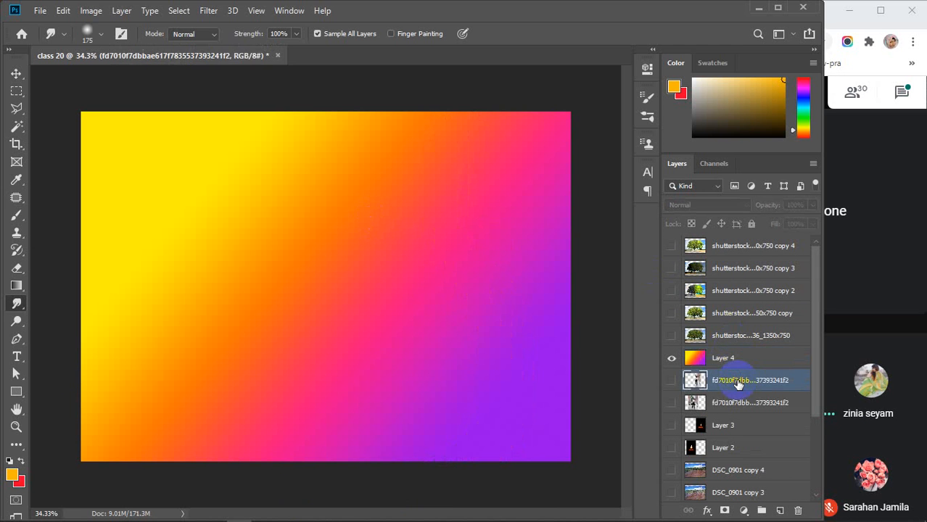
key("Delete")
key("Delete")
key("Delete")
key("Delete")
key("Delete")
key("Delete")
key("Delete")
key("Delete")
key("Delete")
key("Delete")
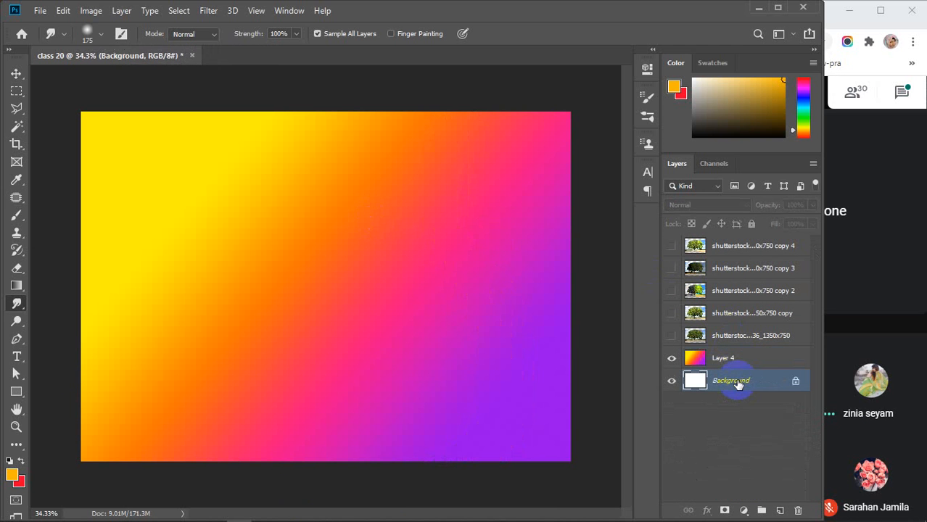
Delete the original tree photo layer and its four copies above Layer 4.
left_click(738, 245)
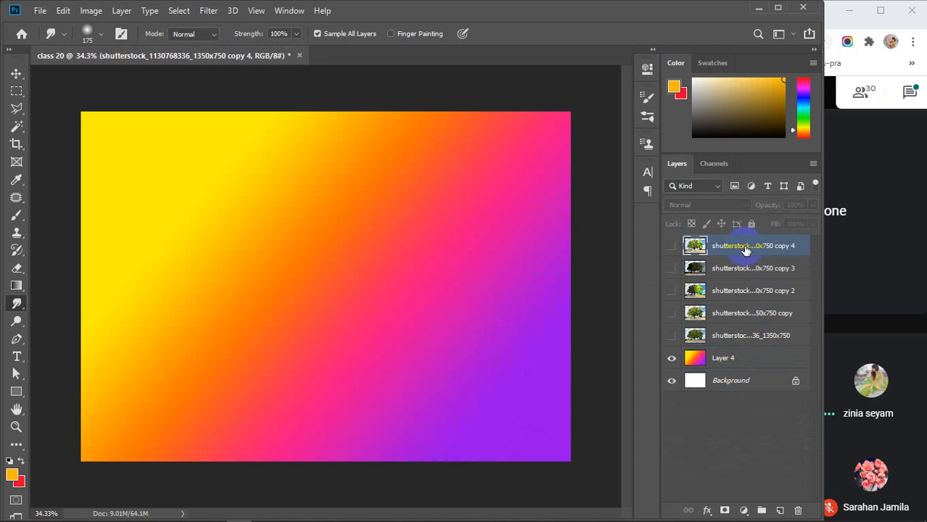
key("Delete")
key("Delete")
key("Delete")
key("Delete")
key("Delete")
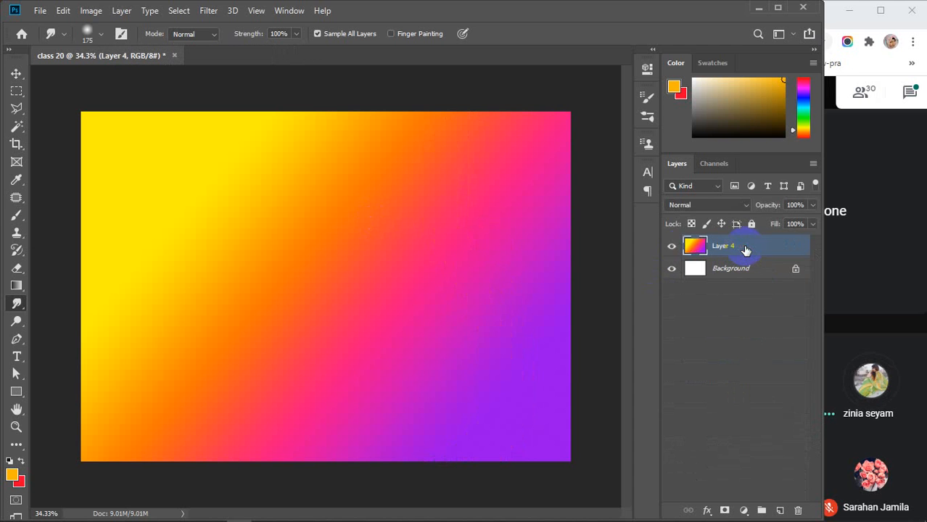
Try smudge strokes across the upper and lower-left parts of the gradient on Layer 4, undoing them.
mouse_move(441, 126)
left_mouse_down()
mouse_move(451, 269)
mouse_move(335, 335)
mouse_move(354, 299)
left_mouse_up()
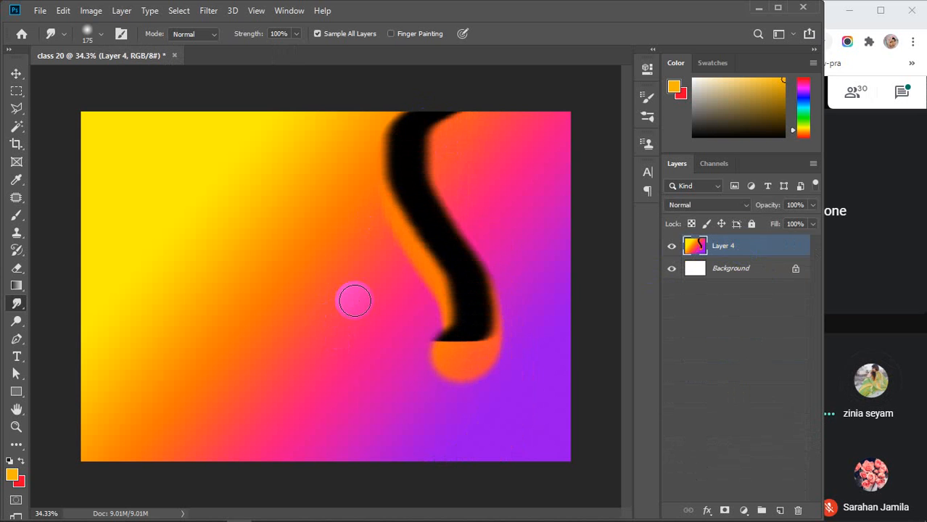
key("ctrl+z")
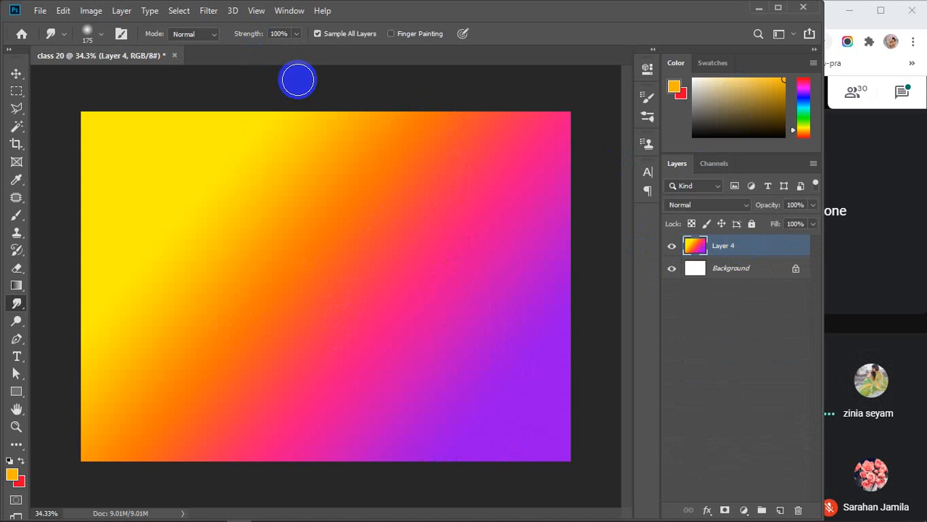
mouse_move(272, 312)
left_mouse_down()
mouse_move(270, 384)
mouse_move(220, 417)
mouse_move(252, 388)
left_mouse_up()
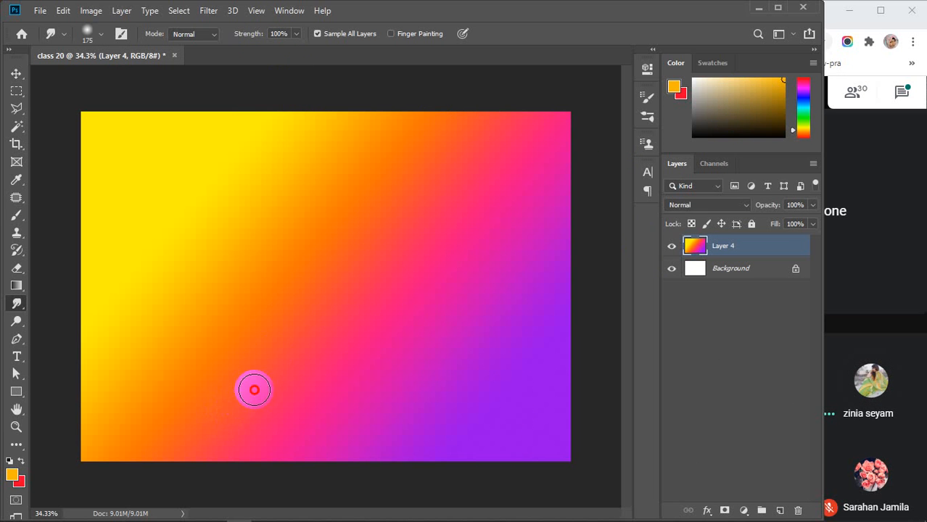
mouse_move(304, 152)
left_mouse_down()
mouse_move(366, 263)
mouse_move(377, 259)
left_mouse_up()
key("ctrl+z")
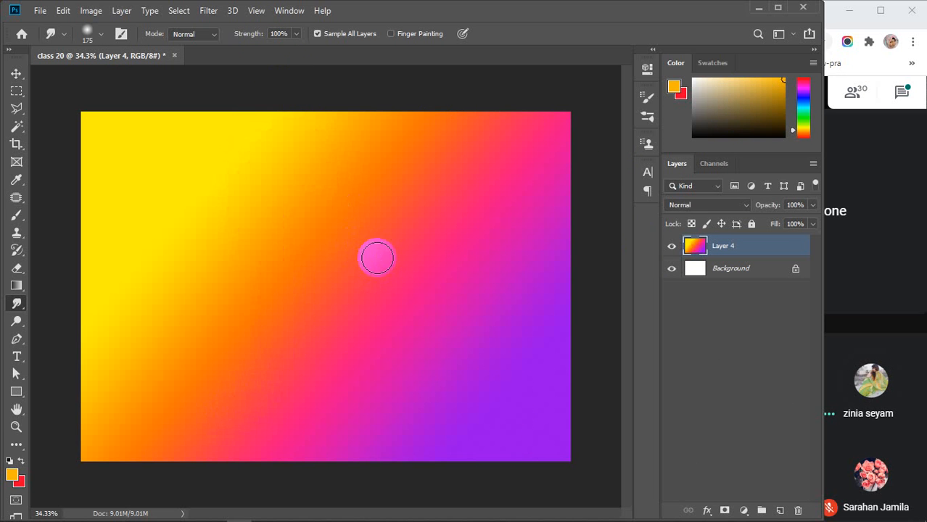
Undo a trial smear from the lower left, and smudge a curved pink band from the right edge to the lower middle.
mouse_move(155, 447)
left_mouse_down()
mouse_move(211, 368)
mouse_move(265, 45)
mouse_move(434, 206)
mouse_move(513, 249)
left_mouse_up()
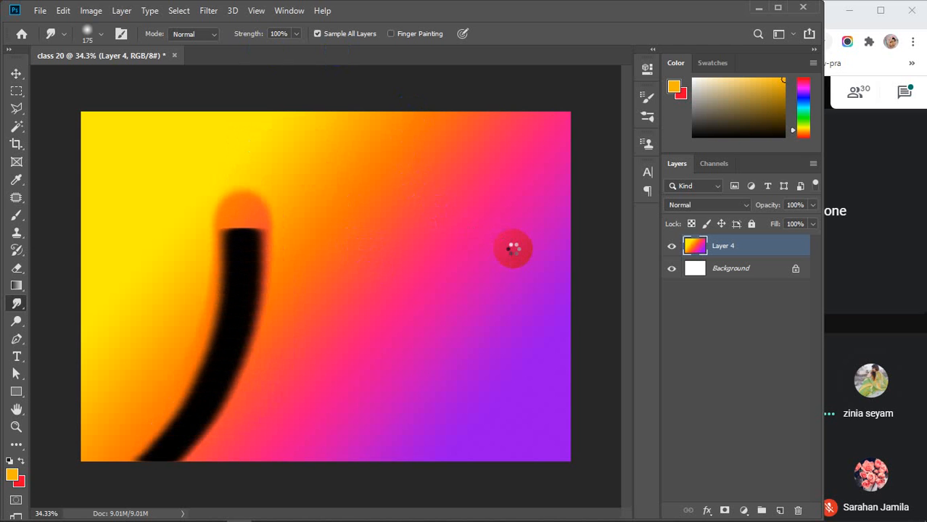
key("ctrl+z")
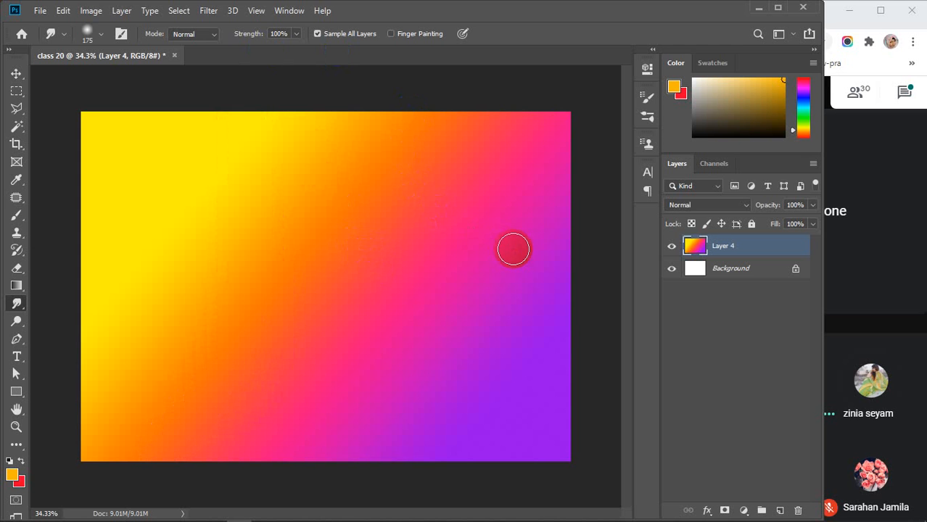
mouse_move(531, 187)
left_mouse_down()
mouse_move(488, 216)
mouse_move(324, 270)
mouse_move(275, 320)
mouse_move(257, 387)
mouse_move(259, 477)
left_mouse_up()
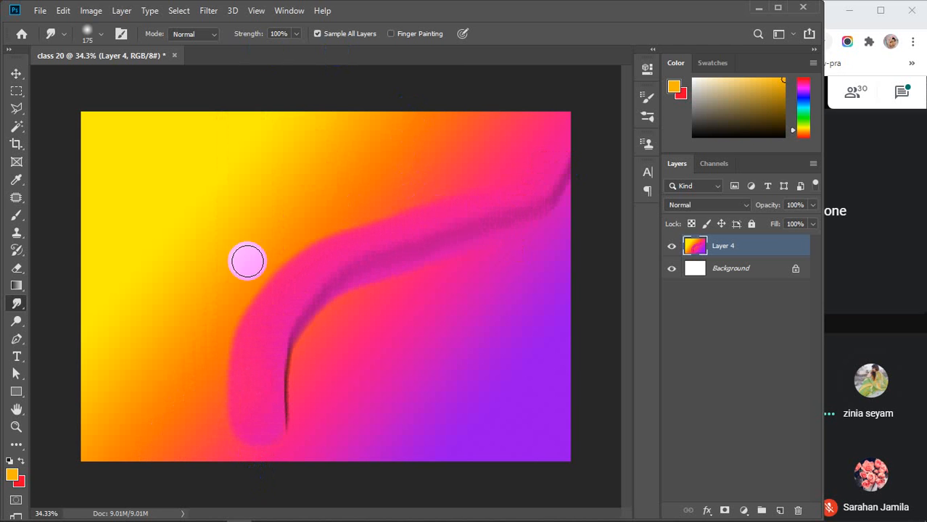
Try smudging two yellow bands and one purple band across Layer 4, and undo them together with the earlier pink band.
mouse_move(262, 143)
left_mouse_down()
mouse_move(304, 252)
mouse_move(399, 322)
mouse_move(422, 449)
left_mouse_up()
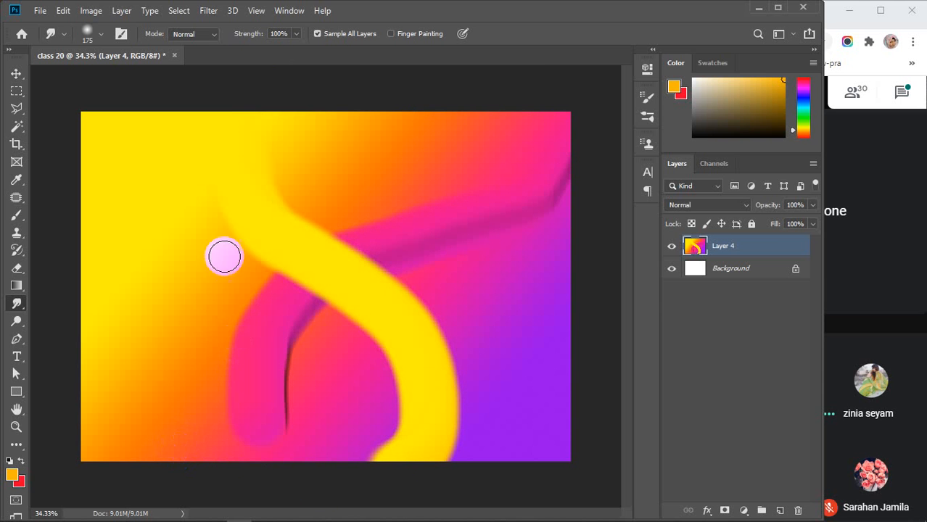
left_click_drag(132, 195, 165, 344)
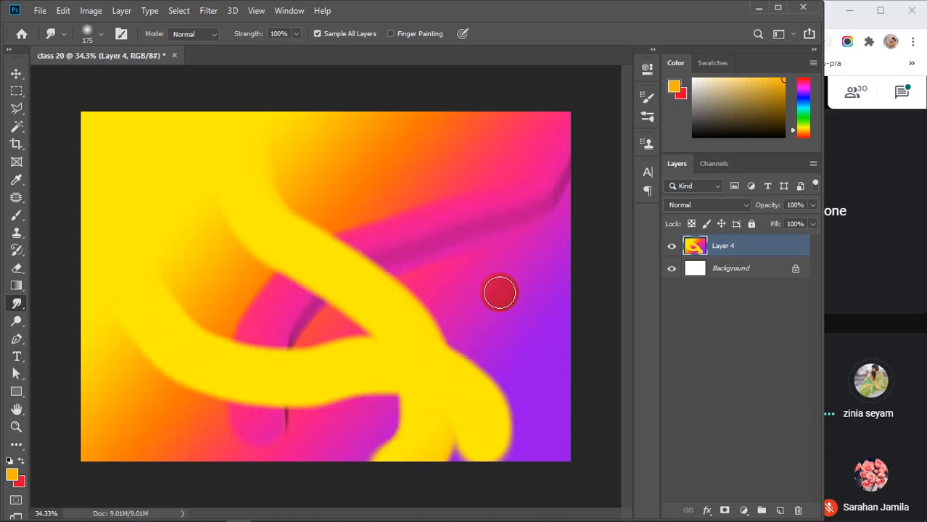
mouse_move(540, 332)
left_mouse_down()
mouse_move(542, 294)
mouse_move(467, 150)
mouse_move(304, 133)
left_mouse_up()
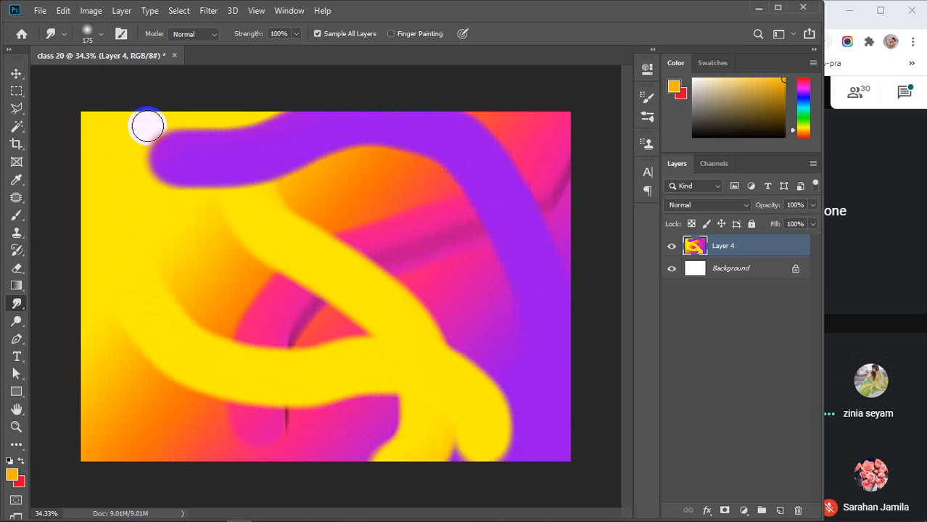
key("ctrl+z")
key("ctrl+z")
key("ctrl+z")
key("ctrl+z")
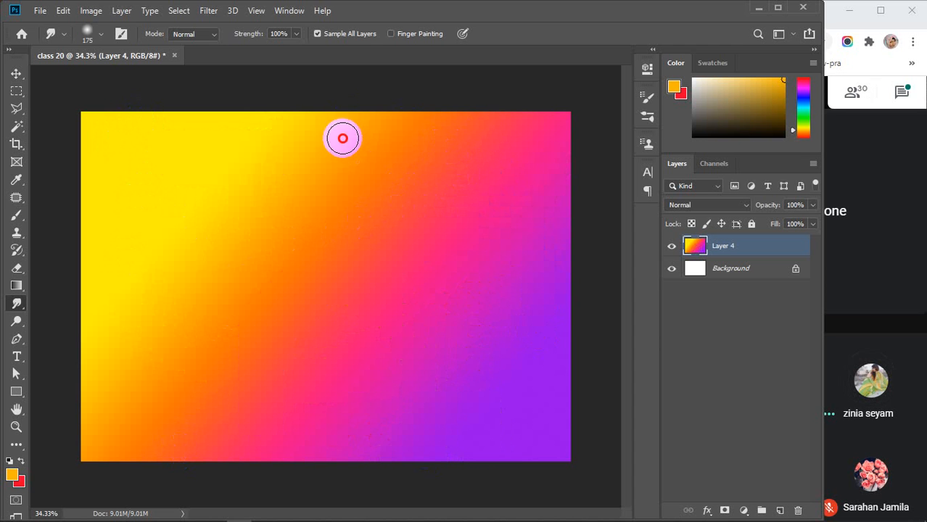
Try several curved orange smudge bands across Layer 4 with the 175-pixel brush, and undo them all back to the clean gradient.
mouse_move(342, 138)
left_mouse_down()
mouse_move(424, 233)
mouse_move(434, 273)
mouse_move(425, 327)
mouse_move(408, 363)
mouse_move(359, 398)
left_mouse_up()
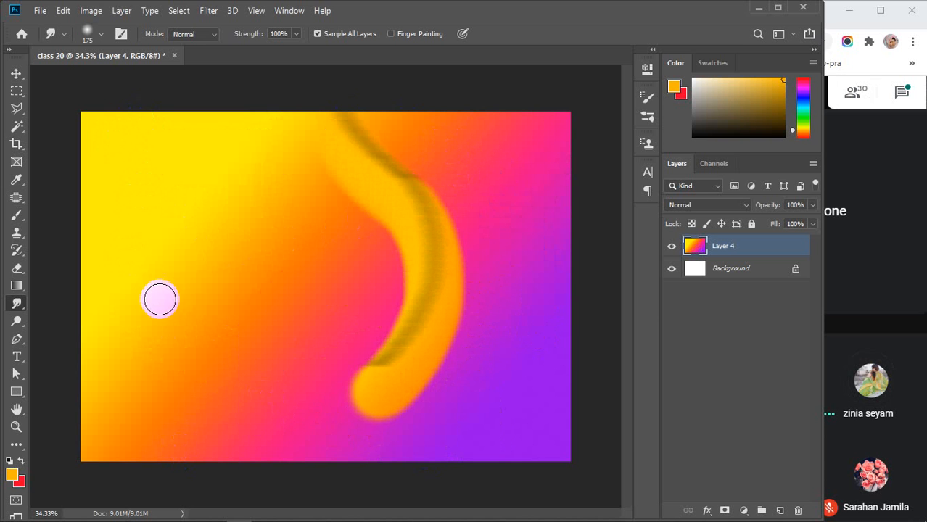
left_click_drag(160, 299, 146, 291)
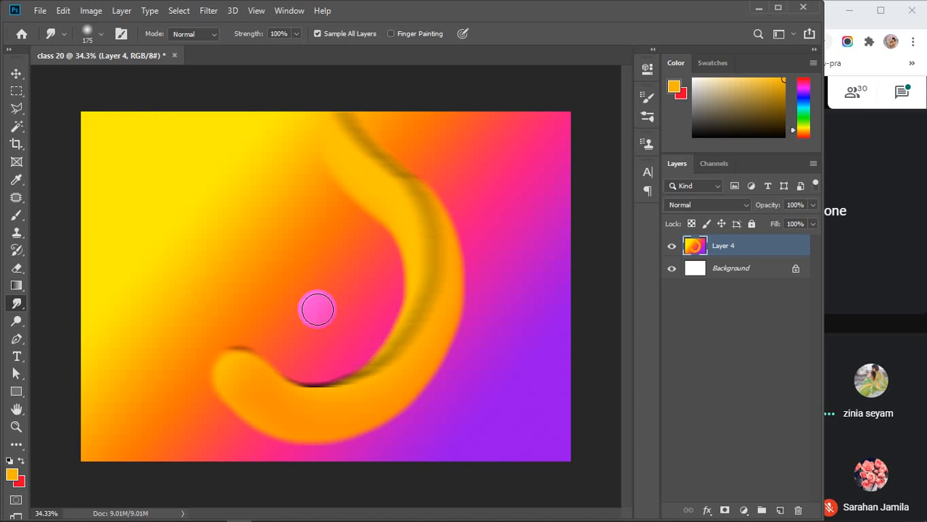
mouse_move(276, 287)
left_mouse_down()
mouse_move(298, 328)
mouse_move(393, 361)
mouse_move(462, 407)
mouse_move(466, 447)
mouse_move(447, 494)
mouse_move(373, 512)
mouse_move(333, 487)
left_mouse_up()
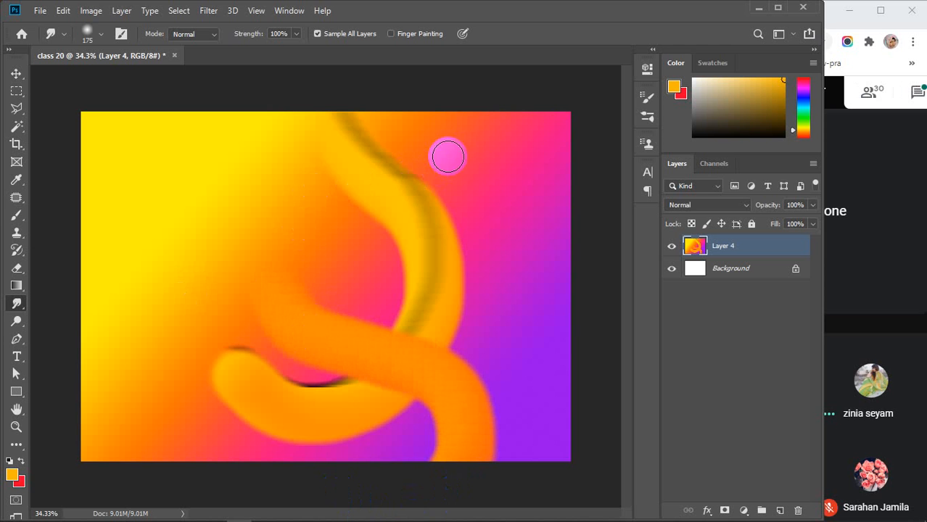
mouse_move(446, 155)
left_mouse_down()
mouse_move(585, 262)
mouse_move(606, 333)
left_mouse_up()
left_click_drag(560, 484, 292, 481)
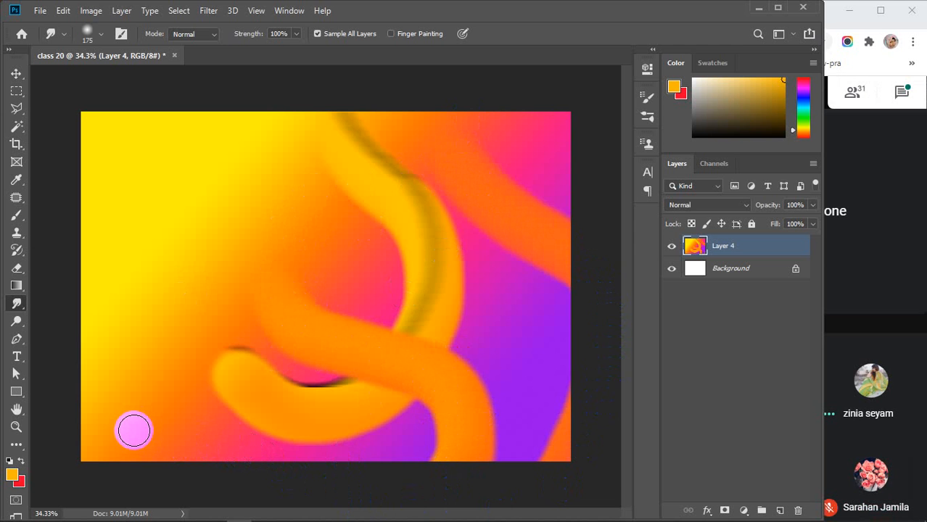
mouse_move(139, 437)
left_mouse_down()
mouse_move(174, 293)
mouse_move(269, 249)
mouse_move(305, 272)
left_mouse_up()
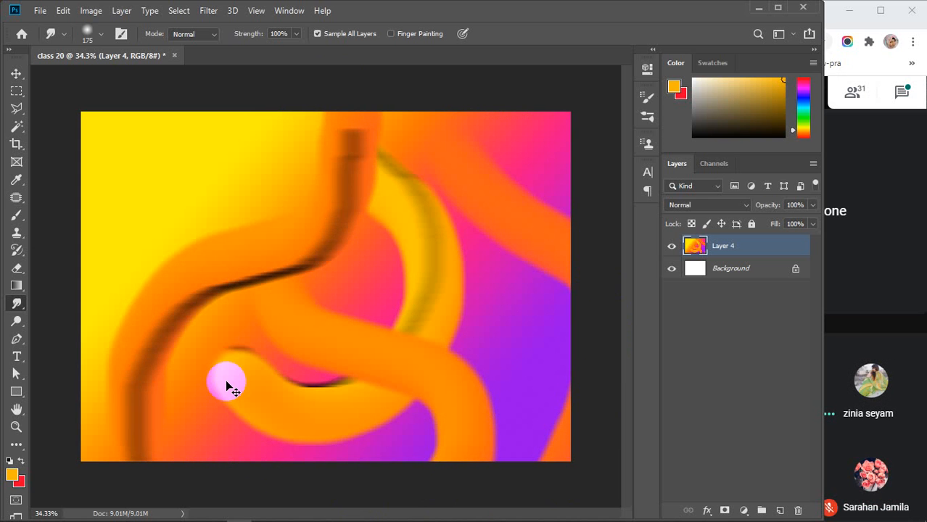
key("ctrl+z")
key("ctrl+z")
key("ctrl+z")
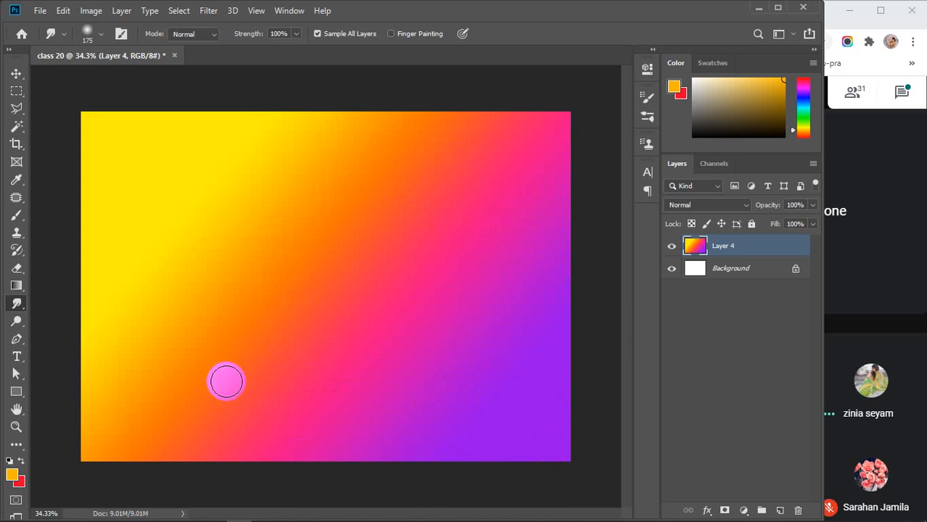
Try a curved orange smudge and a wide 600-pixel smudge from the upper right to the lower left, undoing both.
mouse_move(469, 146)
left_mouse_down()
mouse_move(464, 186)
mouse_move(496, 286)
mouse_move(463, 353)
mouse_move(400, 395)
mouse_move(414, 377)
left_mouse_up()
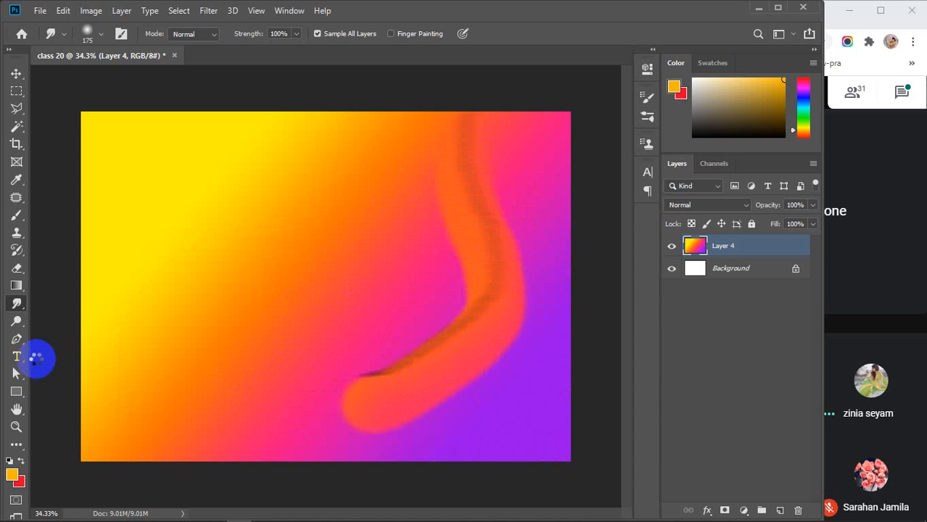
key("ctrl+z")
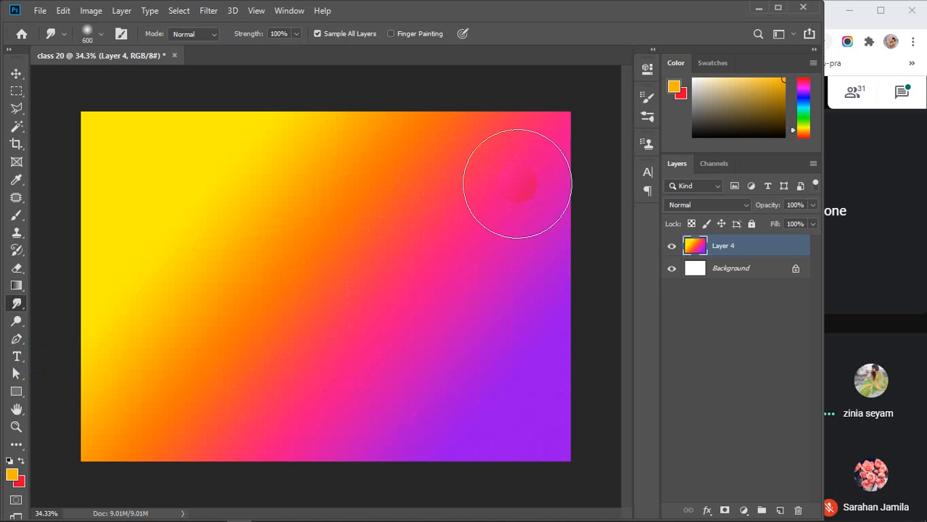
mouse_move(485, 182)
left_mouse_down()
mouse_move(451, 232)
mouse_move(480, 327)
mouse_move(476, 422)
mouse_move(159, 359)
left_mouse_up()
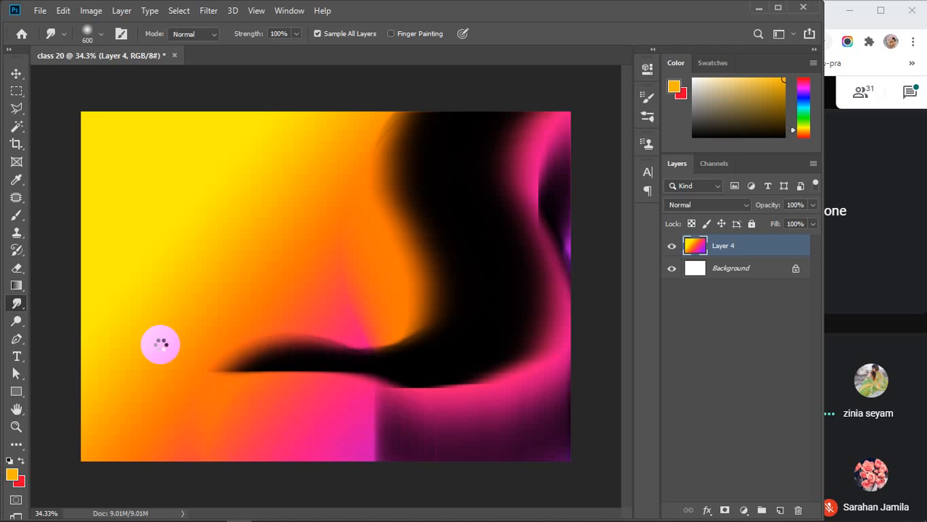
key("ctrl+z")
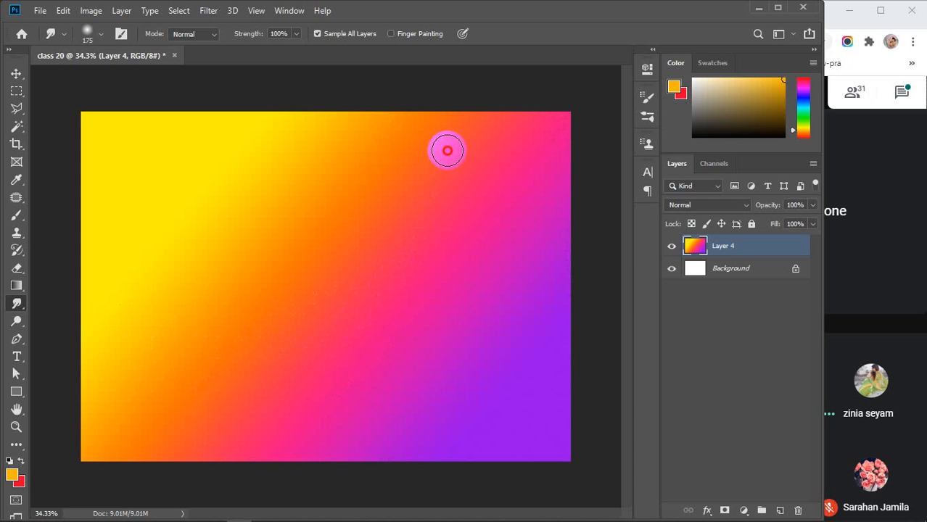
With a 175-pixel brush, smudge orange and yellow bands down the gradient, a swirl at its lower left, and large yellow loops over its center.
mouse_move(438, 183)
left_mouse_down()
mouse_move(493, 306)
mouse_move(491, 380)
mouse_move(451, 443)
mouse_move(333, 472)
left_mouse_up()
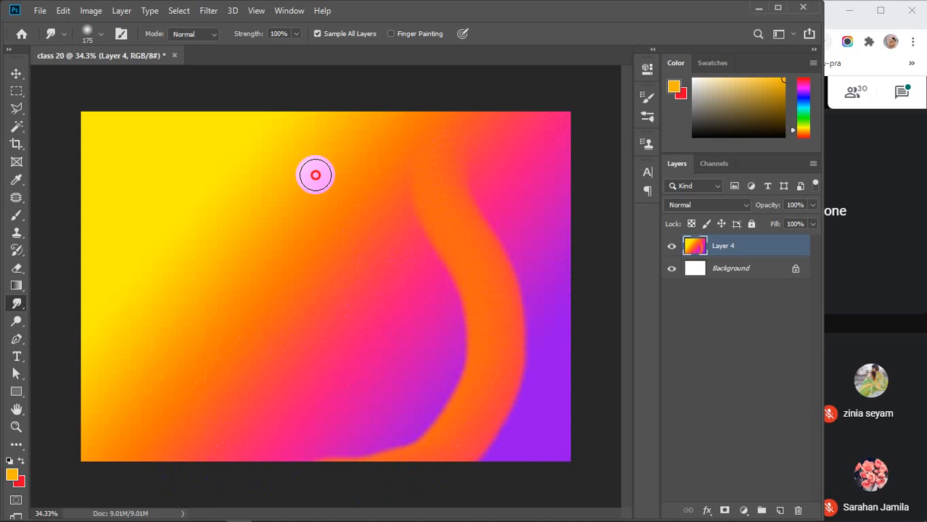
mouse_move(294, 214)
left_mouse_down()
mouse_move(306, 263)
mouse_move(390, 397)
mouse_move(391, 454)
mouse_move(368, 488)
left_mouse_up()
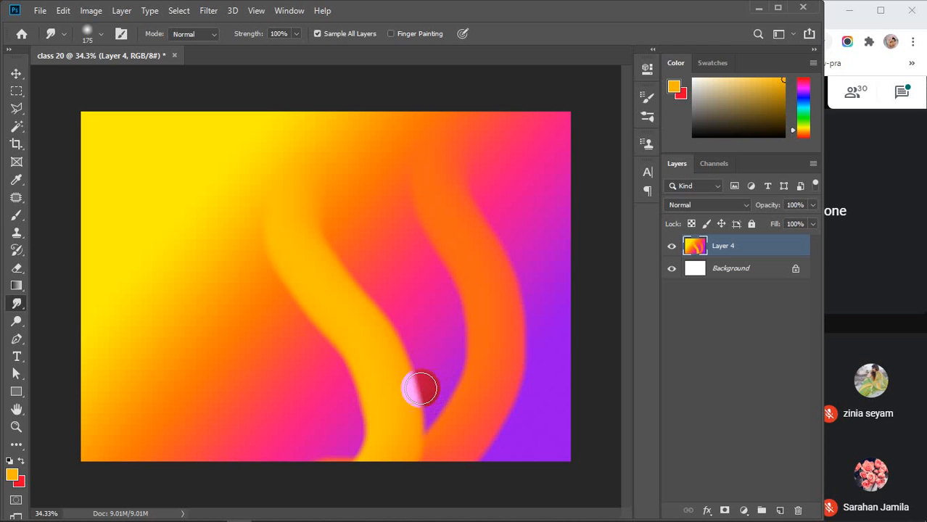
mouse_move(257, 395)
left_mouse_down()
mouse_move(240, 365)
mouse_move(254, 347)
mouse_move(298, 361)
left_mouse_up()
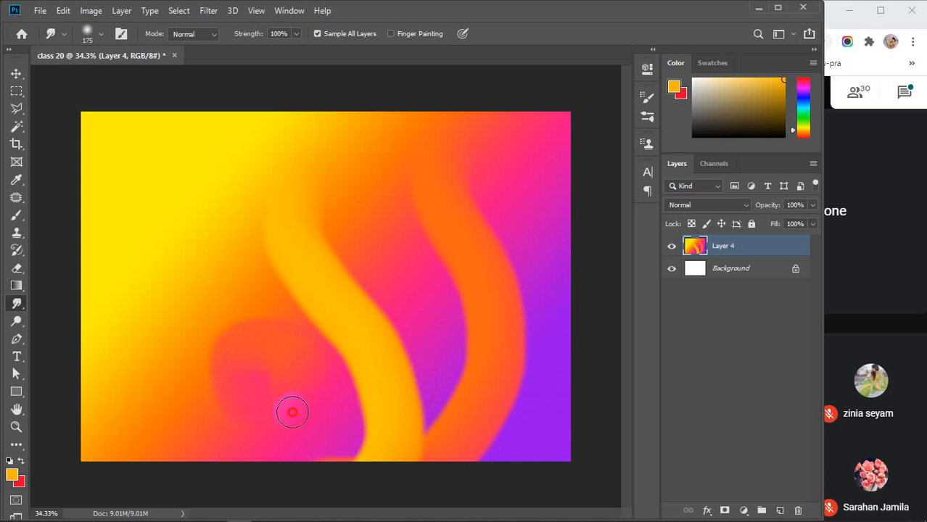
mouse_move(293, 412)
left_mouse_down()
mouse_move(250, 418)
mouse_move(225, 383)
mouse_move(241, 349)
left_mouse_up()
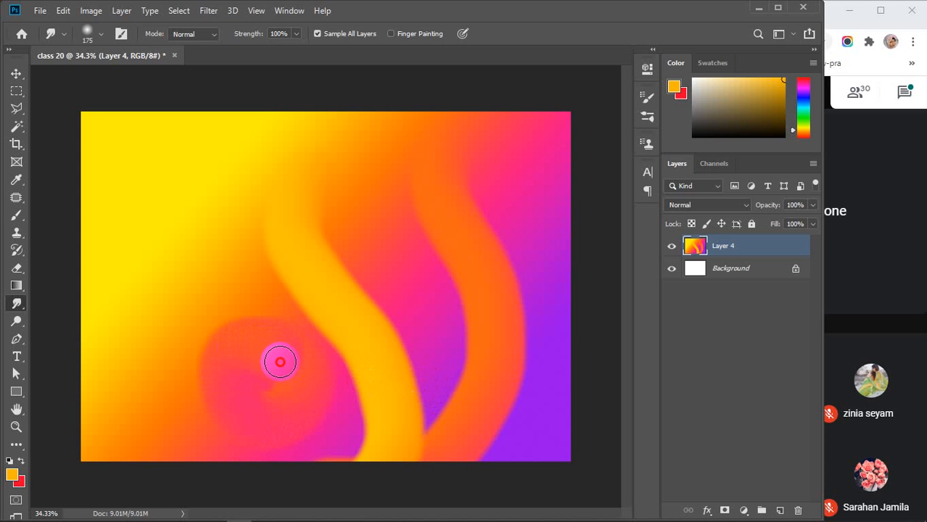
mouse_move(155, 315)
left_mouse_down()
mouse_move(190, 306)
mouse_move(181, 200)
left_mouse_up()
mouse_move(402, 275)
left_mouse_down()
mouse_move(355, 344)
mouse_move(269, 371)
mouse_move(239, 342)
mouse_move(244, 252)
mouse_move(294, 221)
mouse_move(340, 261)
mouse_move(344, 298)
mouse_move(307, 335)
mouse_move(202, 289)
mouse_move(195, 213)
mouse_move(509, 412)
left_mouse_up()
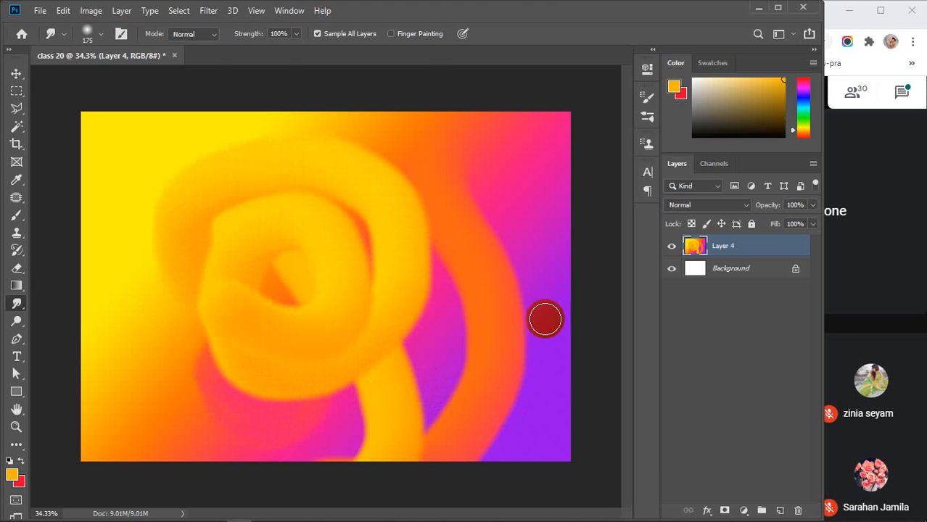
Switch to the Chrome window with the candle image search and go back through its history to the "photo background" image results.
left_click(759, 7)
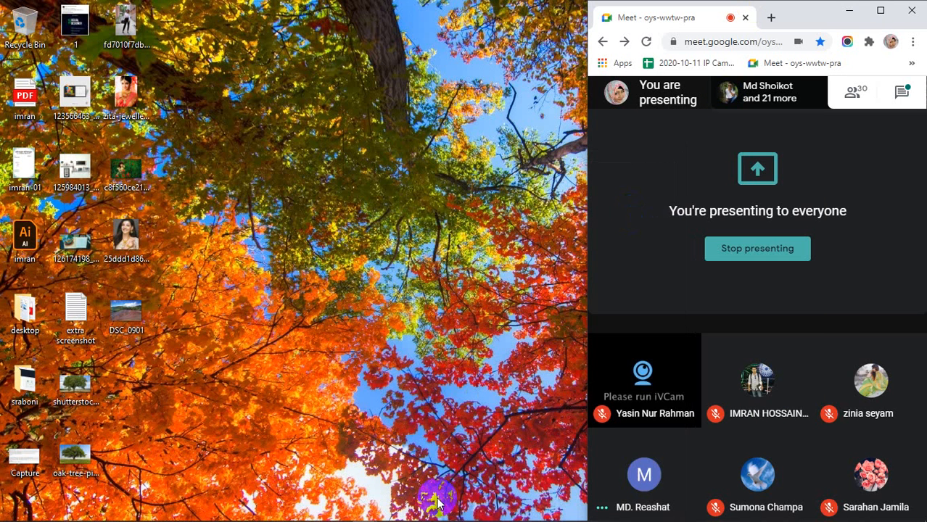
mouse_move(336, 521)
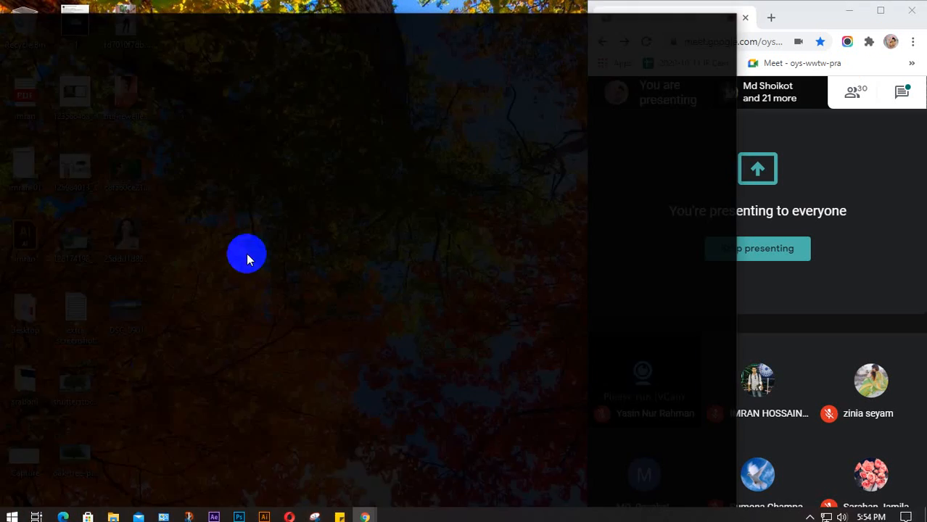
left_click(576, 467)
left_click(2, 43)
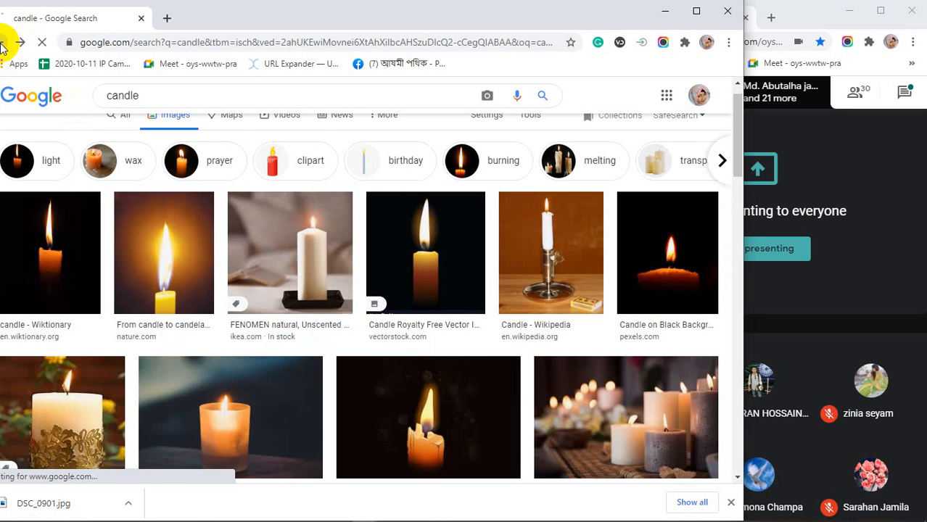
left_click(2, 43)
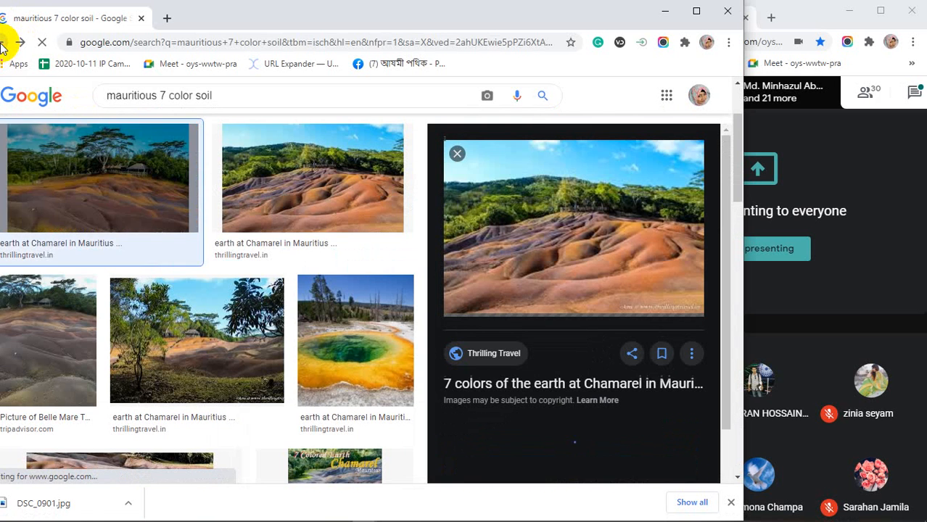
left_click(2, 44)
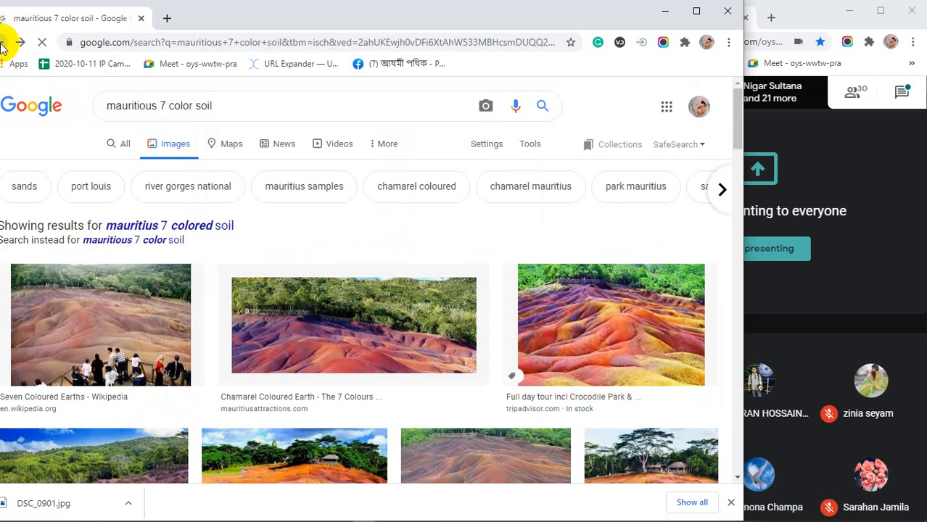
left_click(3, 43)
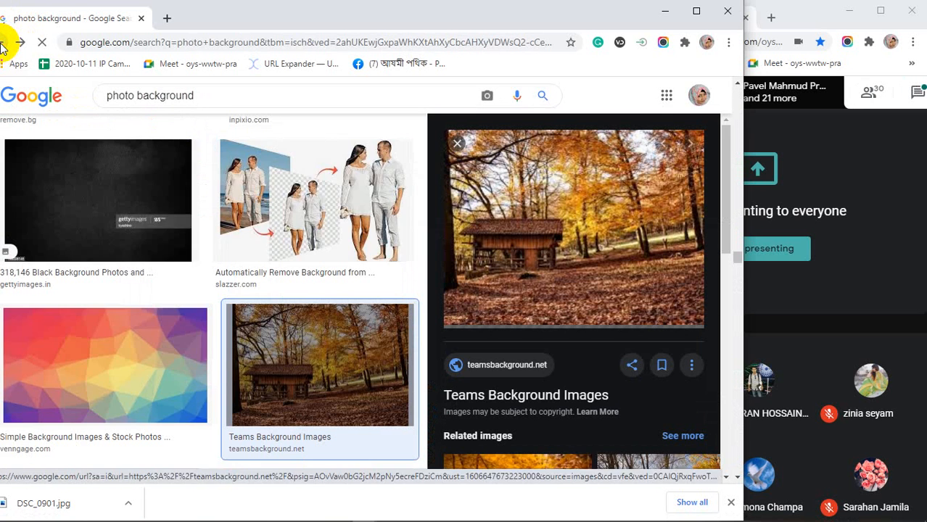
left_click(2, 47)
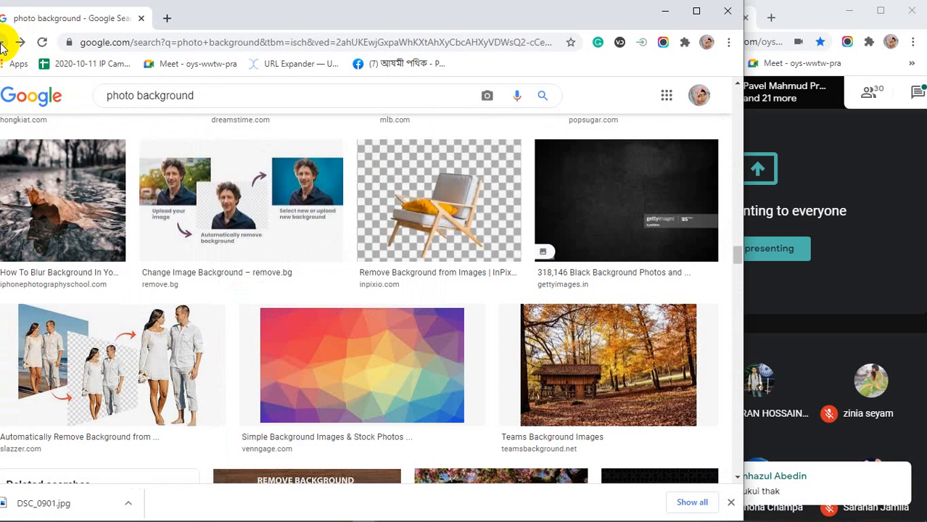
left_click(3, 47)
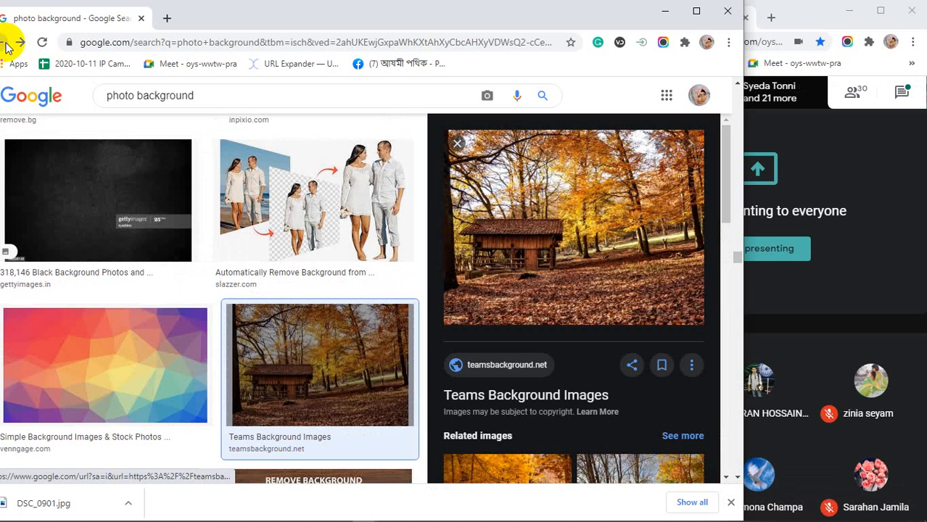
mouse_move(218, 21)
left_mouse_down()
mouse_move(269, 14)
mouse_move(227, 16)
left_mouse_up()
left_click(6, 45)
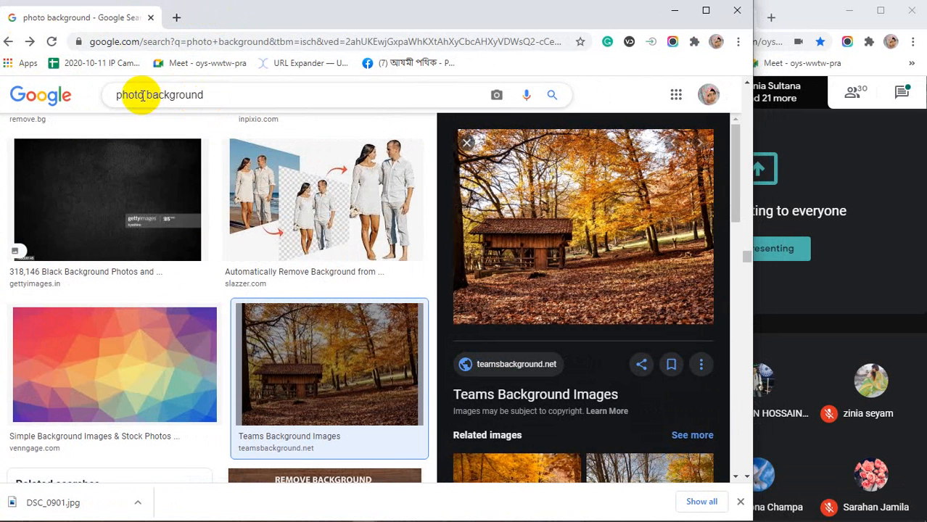
Search Google Images for "gradient background hd".
left_click_drag(142, 97, 58, 99)
type("gr")
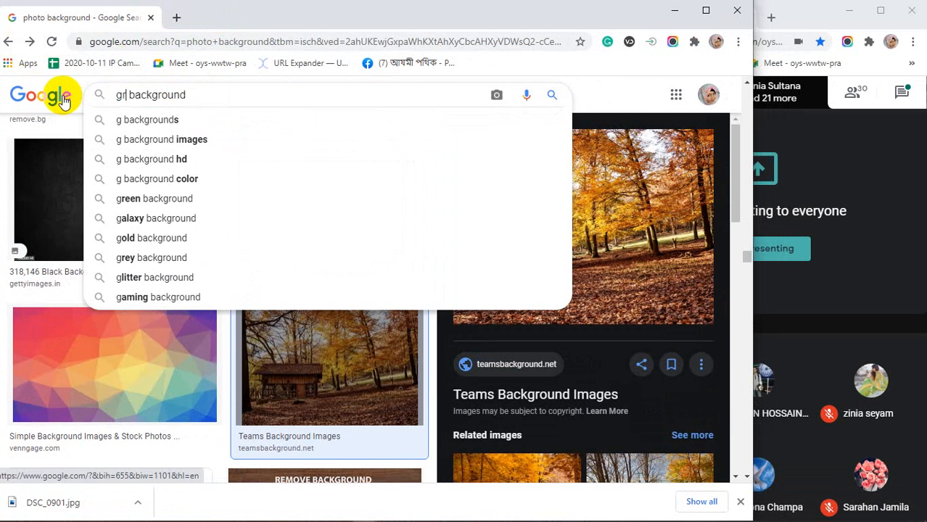
type("adi")
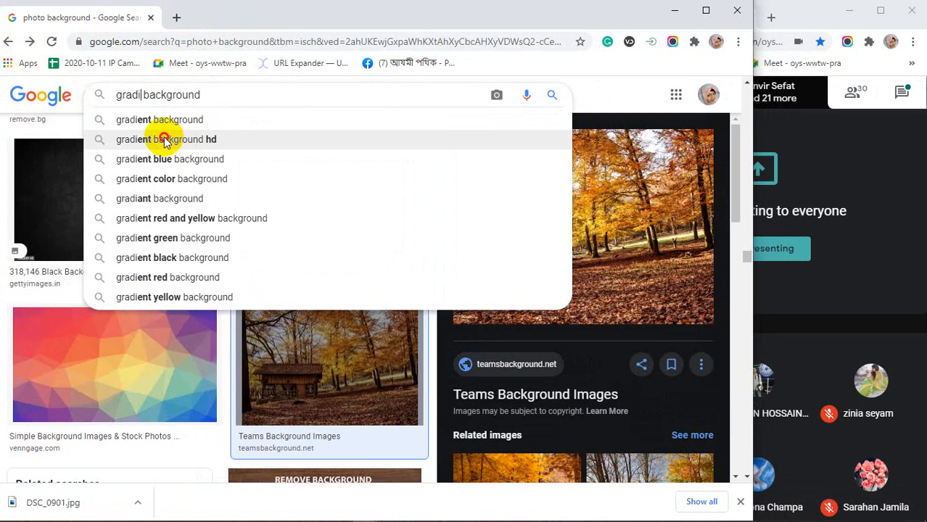
left_click(165, 141)
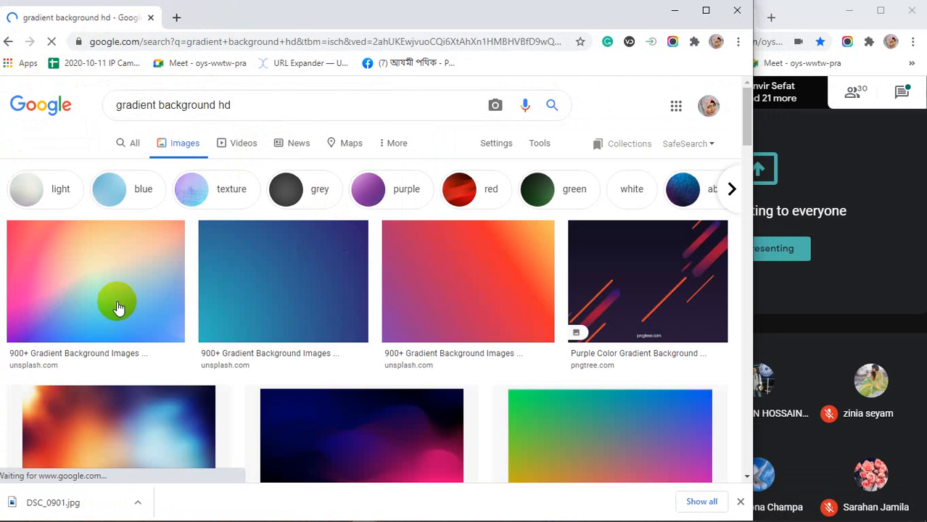
Preview the dark purple Pngtree gradient background and browse its related images.
left_click(647, 279)
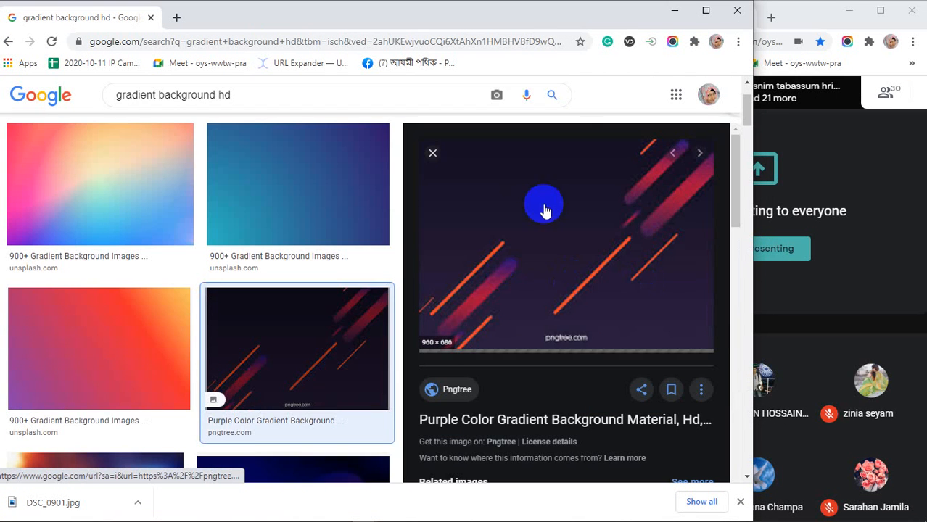
scroll(599, 239, "down", 4)
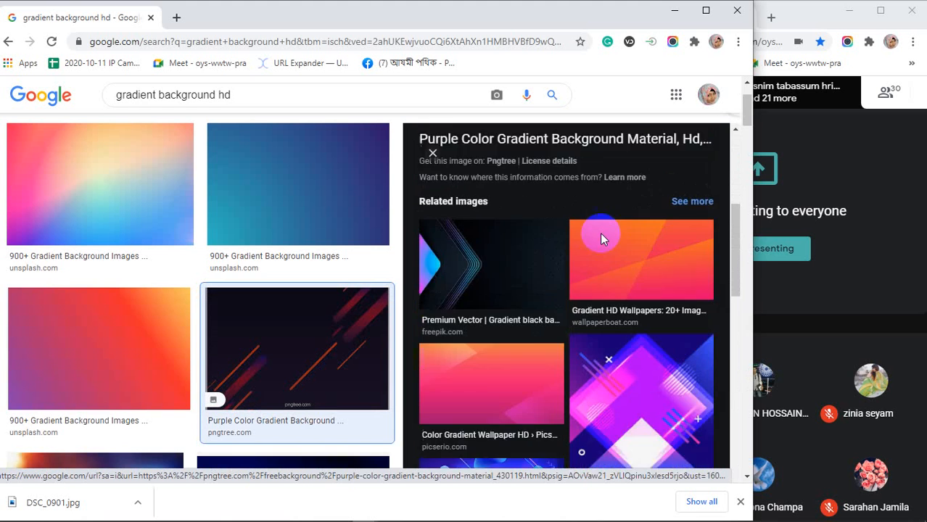
scroll(599, 232, "down", 4)
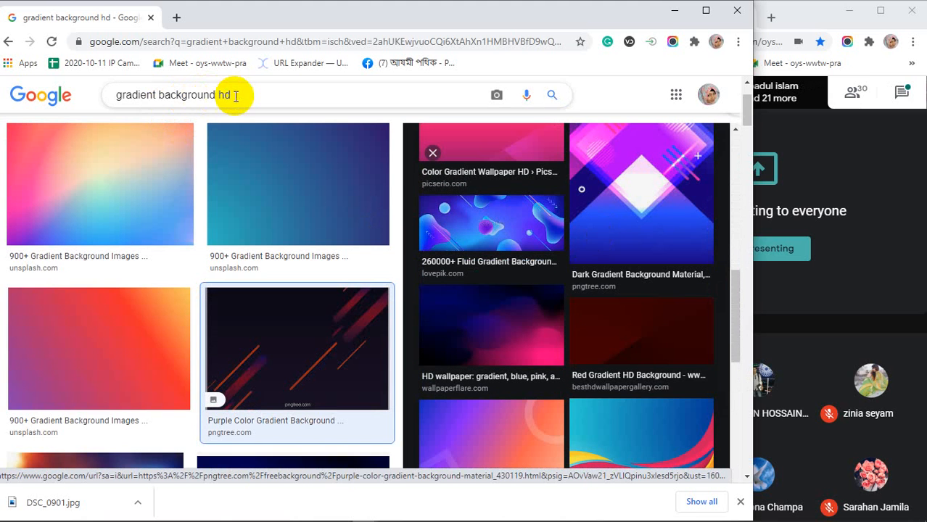
Search Google Images for "gradient background in ui design".
left_click(236, 97)
double_click(222, 96)
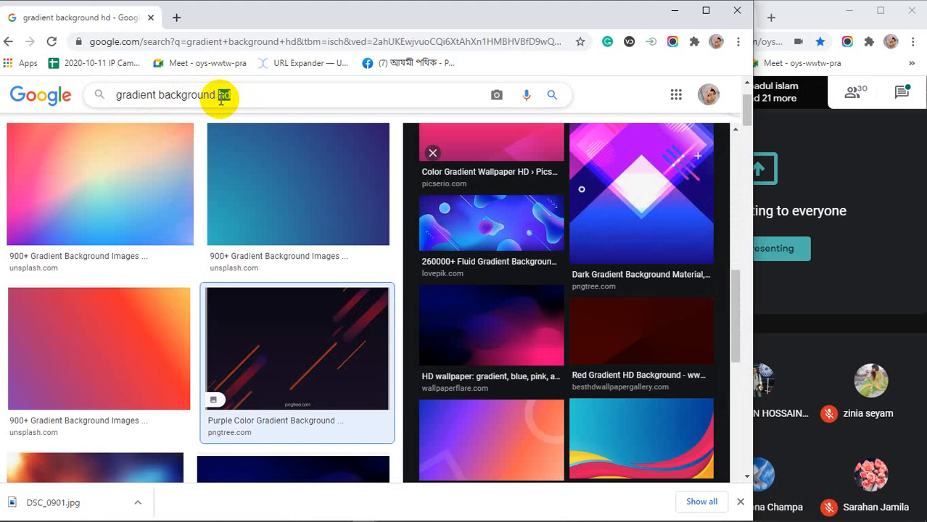
type("in ui de")
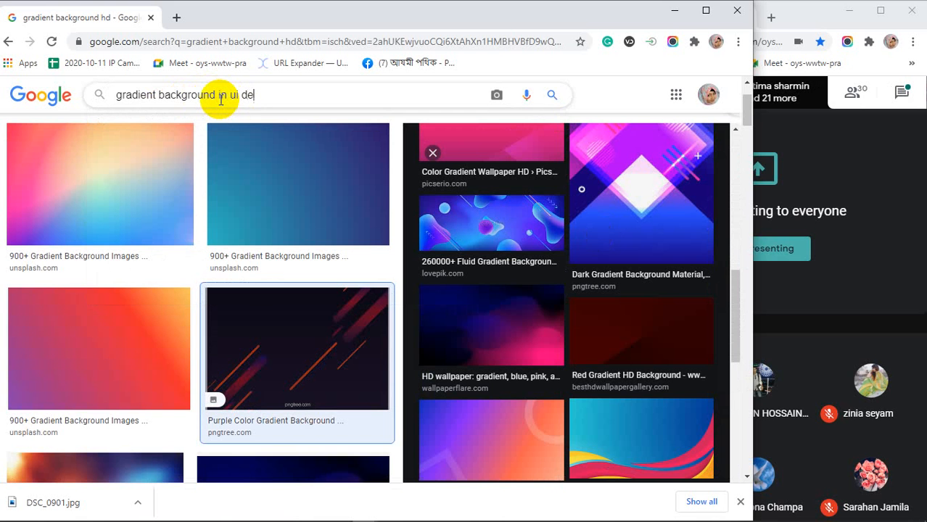
type("sign")
key("Return")
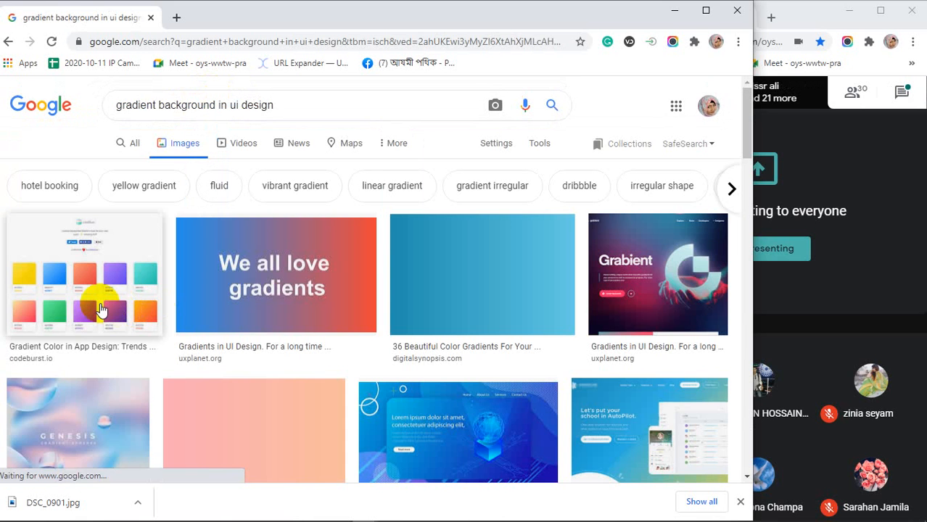
Preview the Grabient web design from UX Planet and the Dribbble planet UI/UX illustration, browsing the related images of each.
scroll(102, 310, "down", 2)
scroll(101, 310, "up", 1)
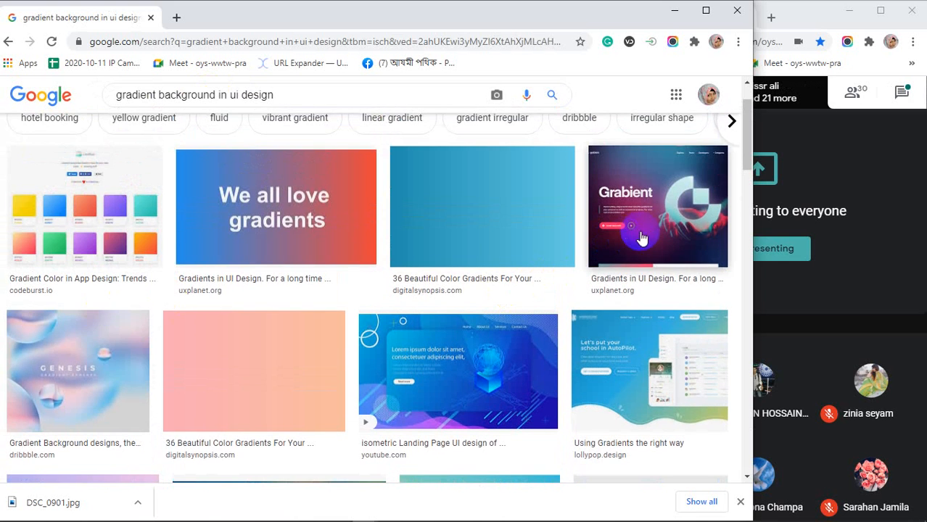
left_click(656, 214)
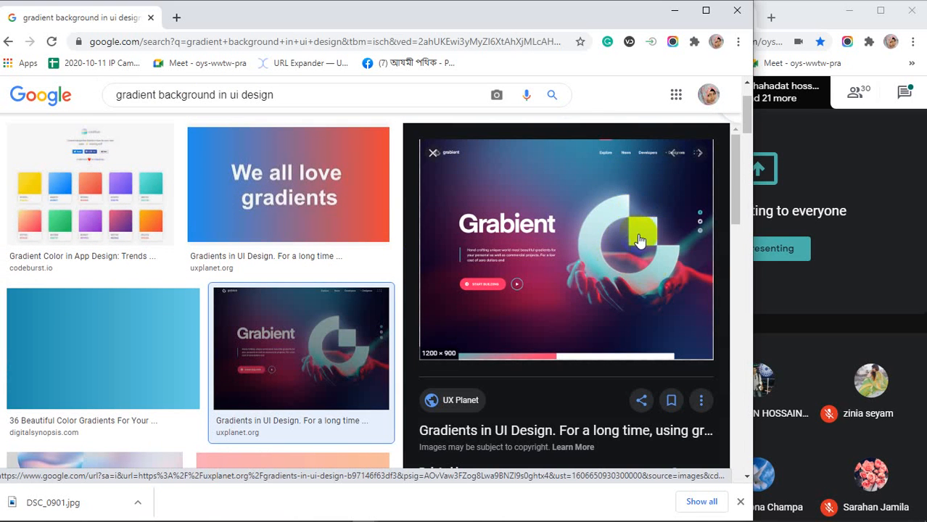
scroll(638, 236, "down", 5)
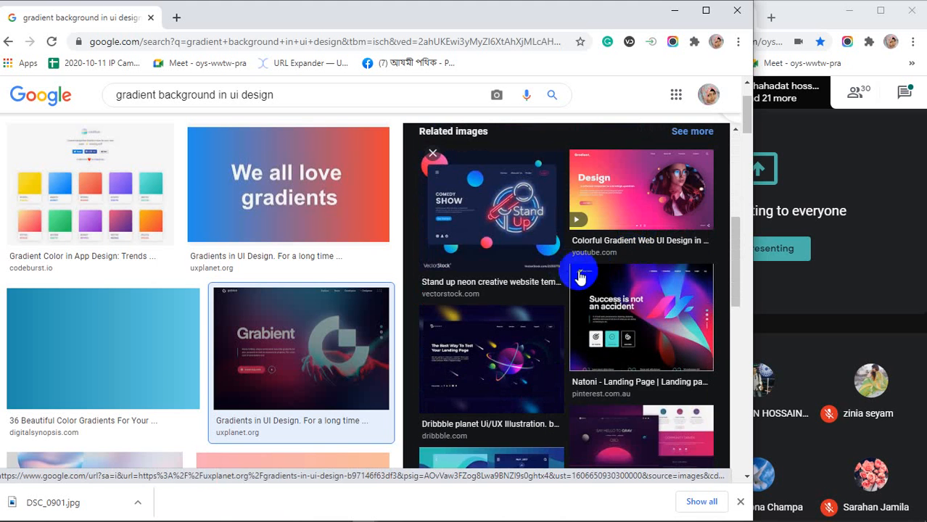
left_click(503, 367)
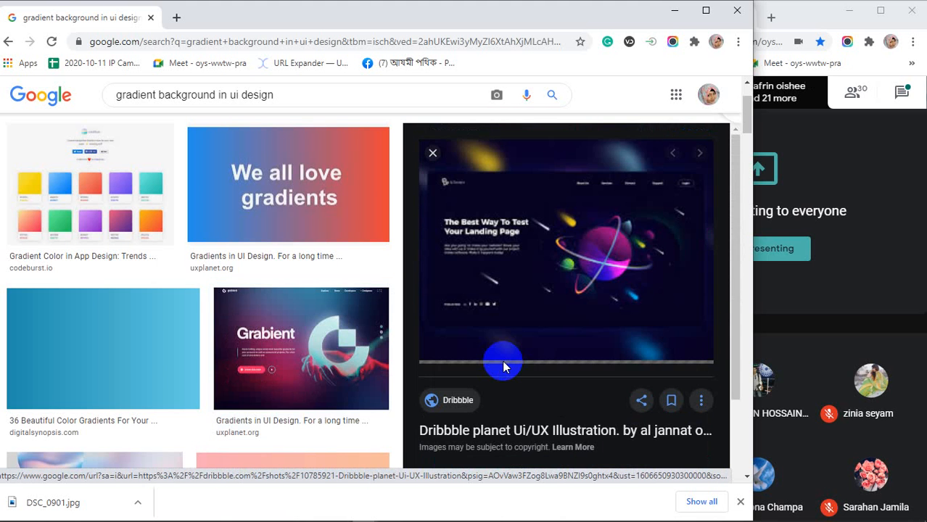
scroll(615, 251, "down", 10)
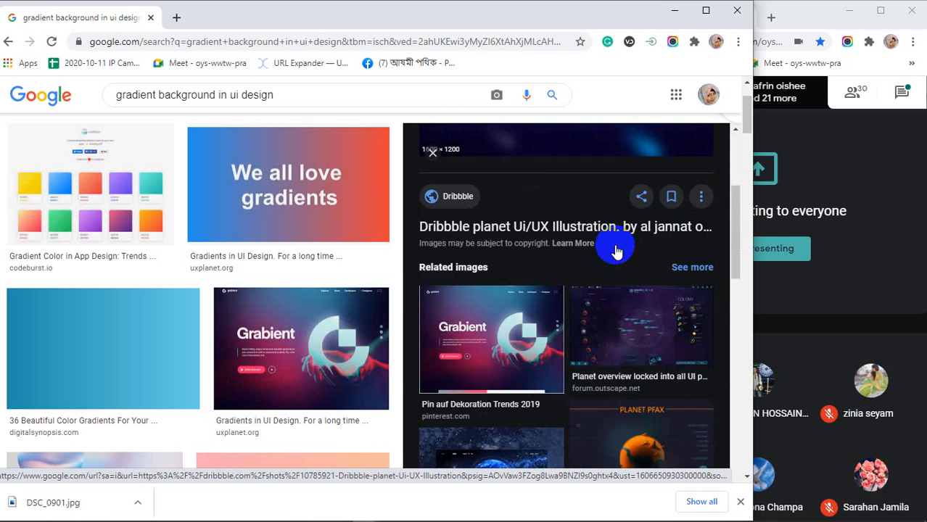
scroll(262, 312, "down", 6)
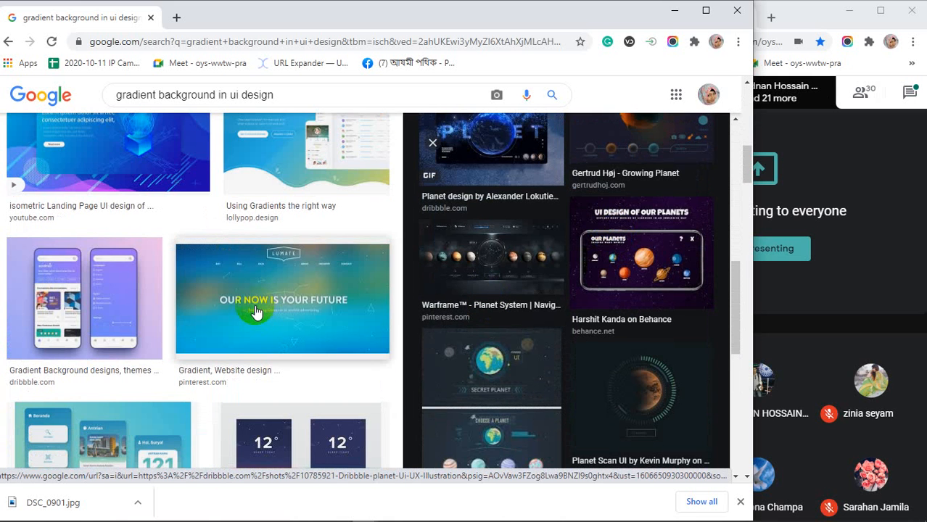
Preview the teal Dribbble mobile app design with three screens and browse its related images.
scroll(256, 312, "down", 2)
left_click(131, 315)
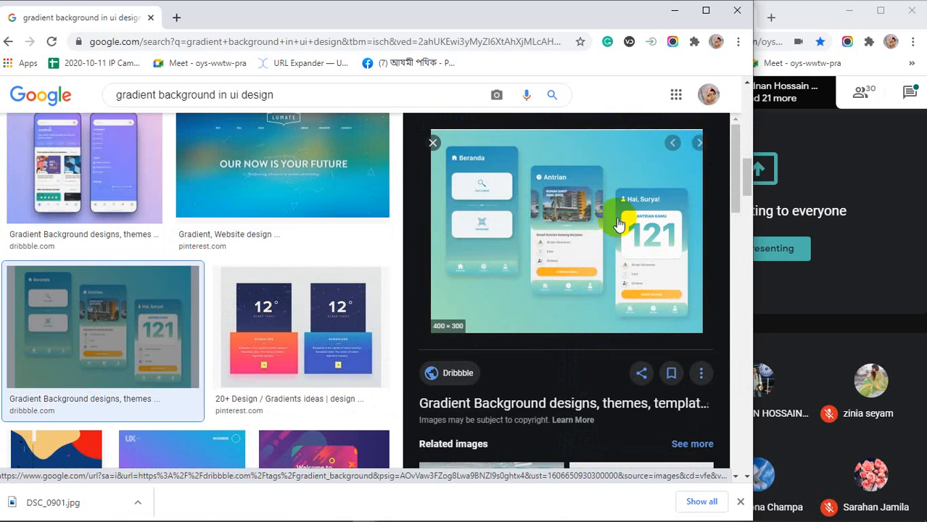
scroll(570, 317, "down", 6)
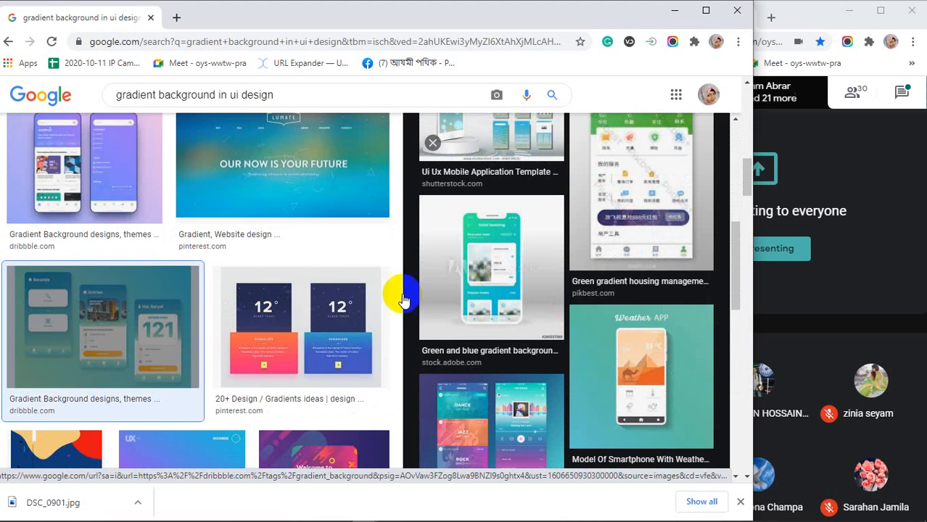
Preview the Freepik login form template and the Alamy dating app mobile UI design, and close the image preview.
scroll(269, 308, "down", 3)
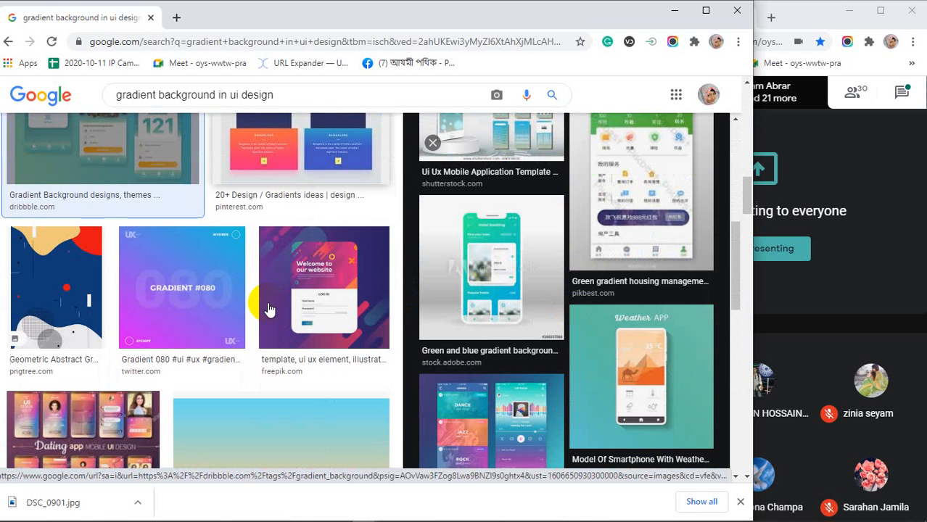
left_click(341, 289)
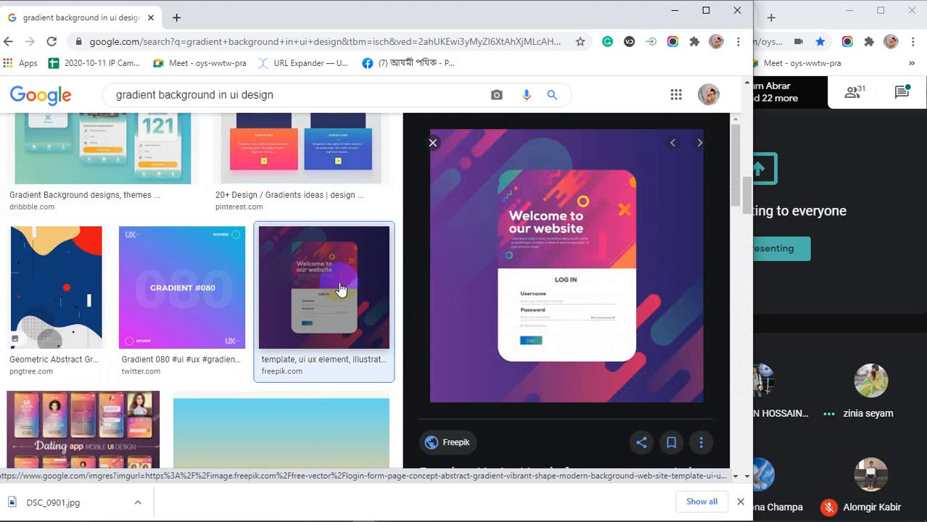
scroll(309, 299, "down", 2)
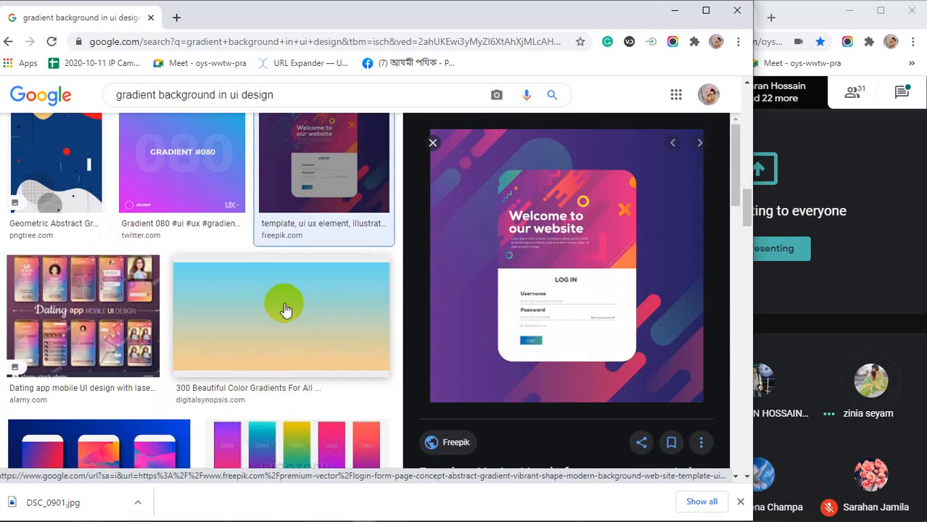
left_click(102, 303)
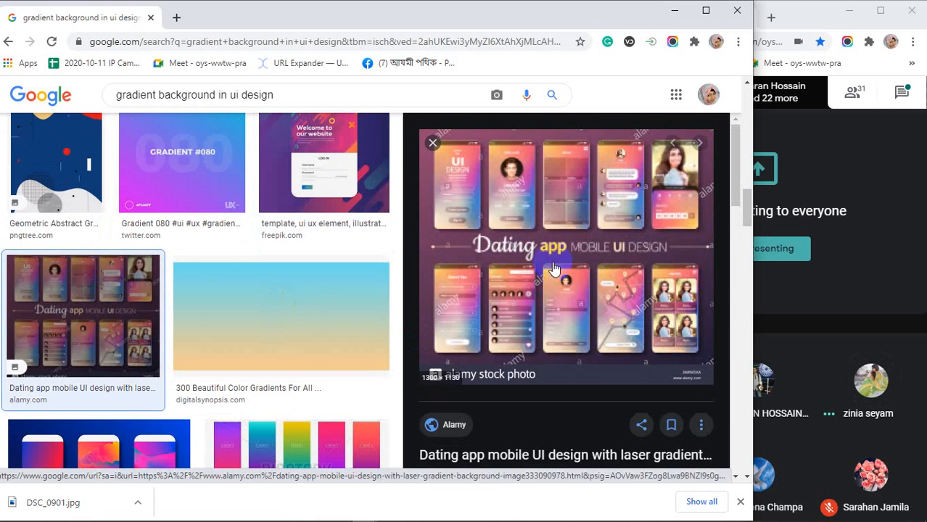
left_click(432, 143)
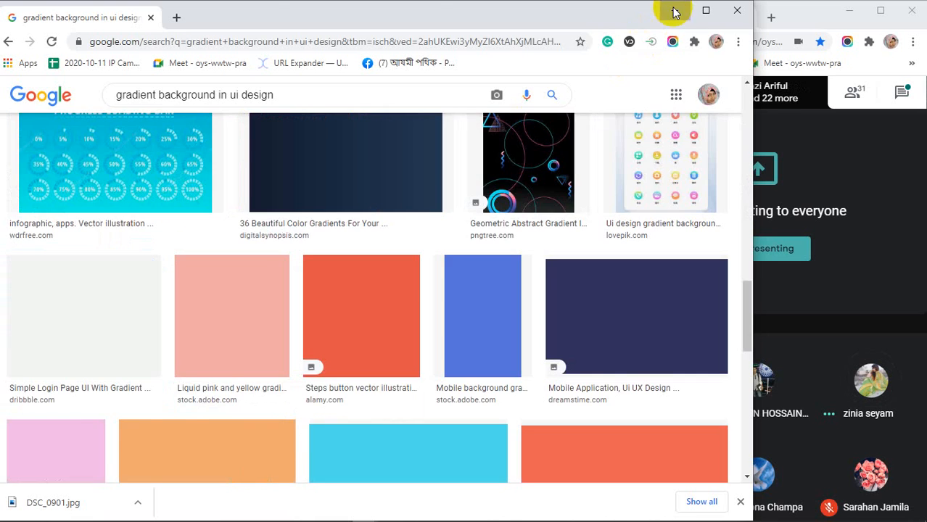